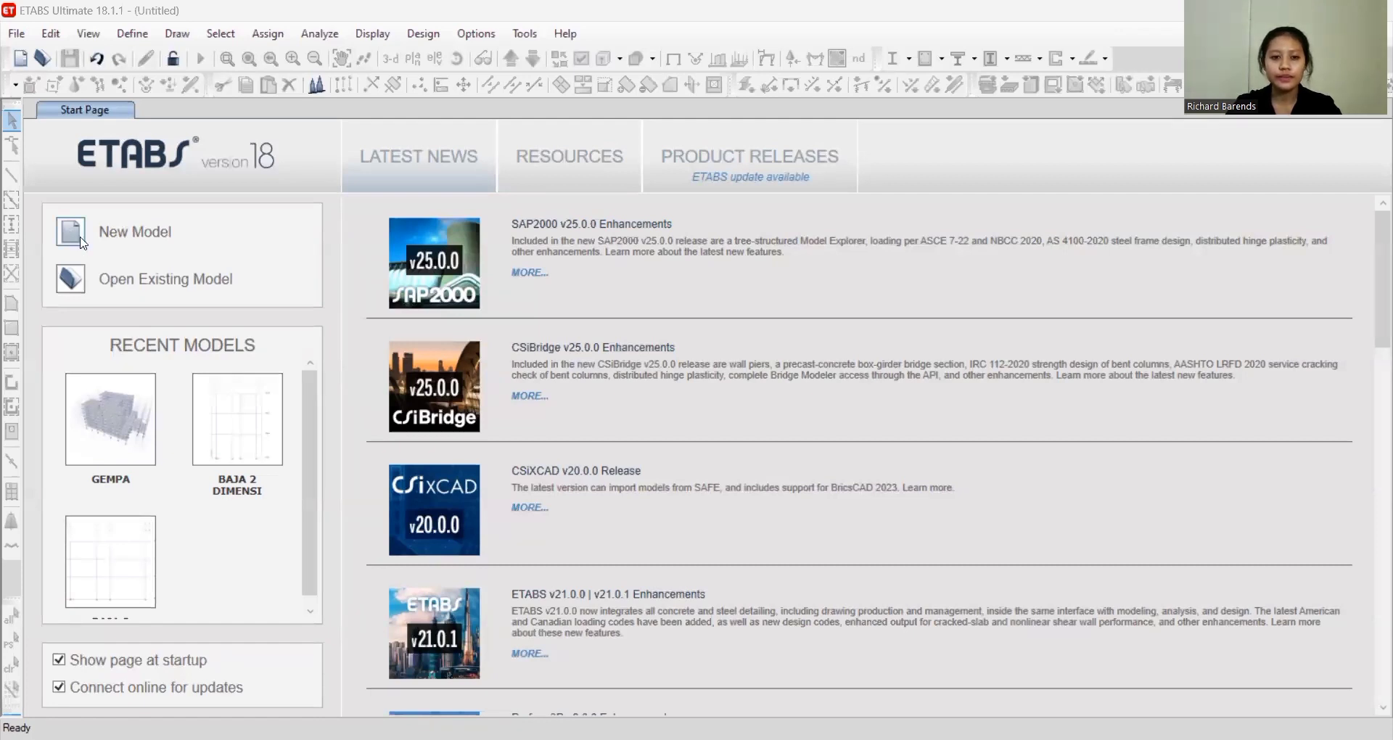
Create a new model with the built-in U.S. Customary settings, using the Grid Only template
click(81, 242)
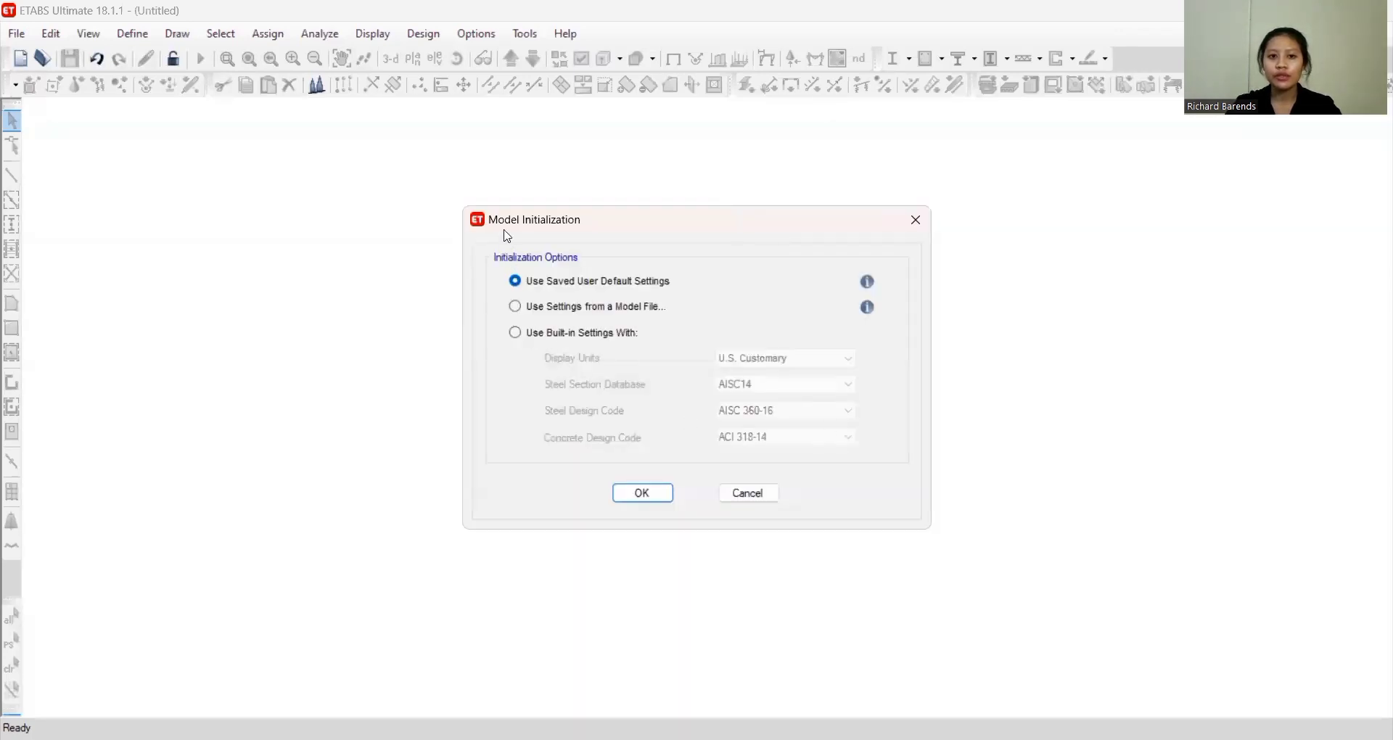
click(516, 333)
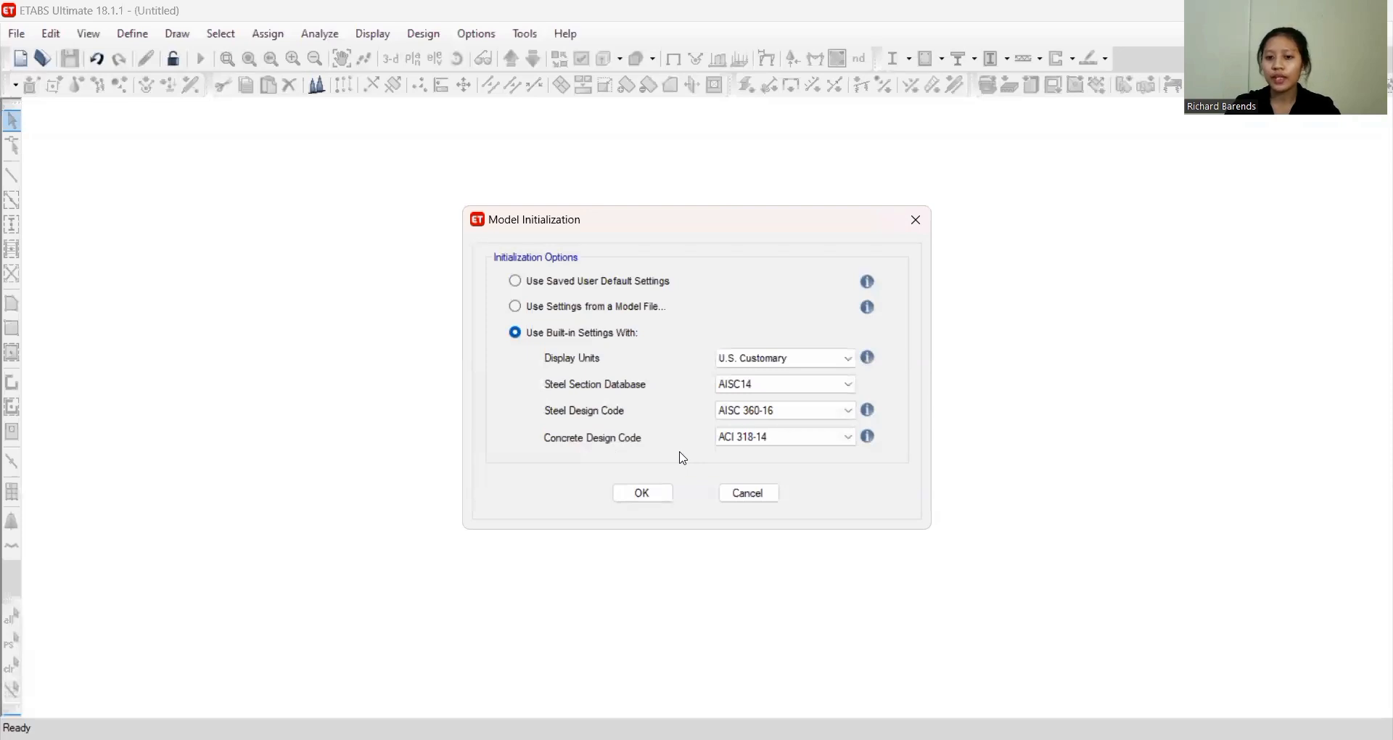
click(653, 496)
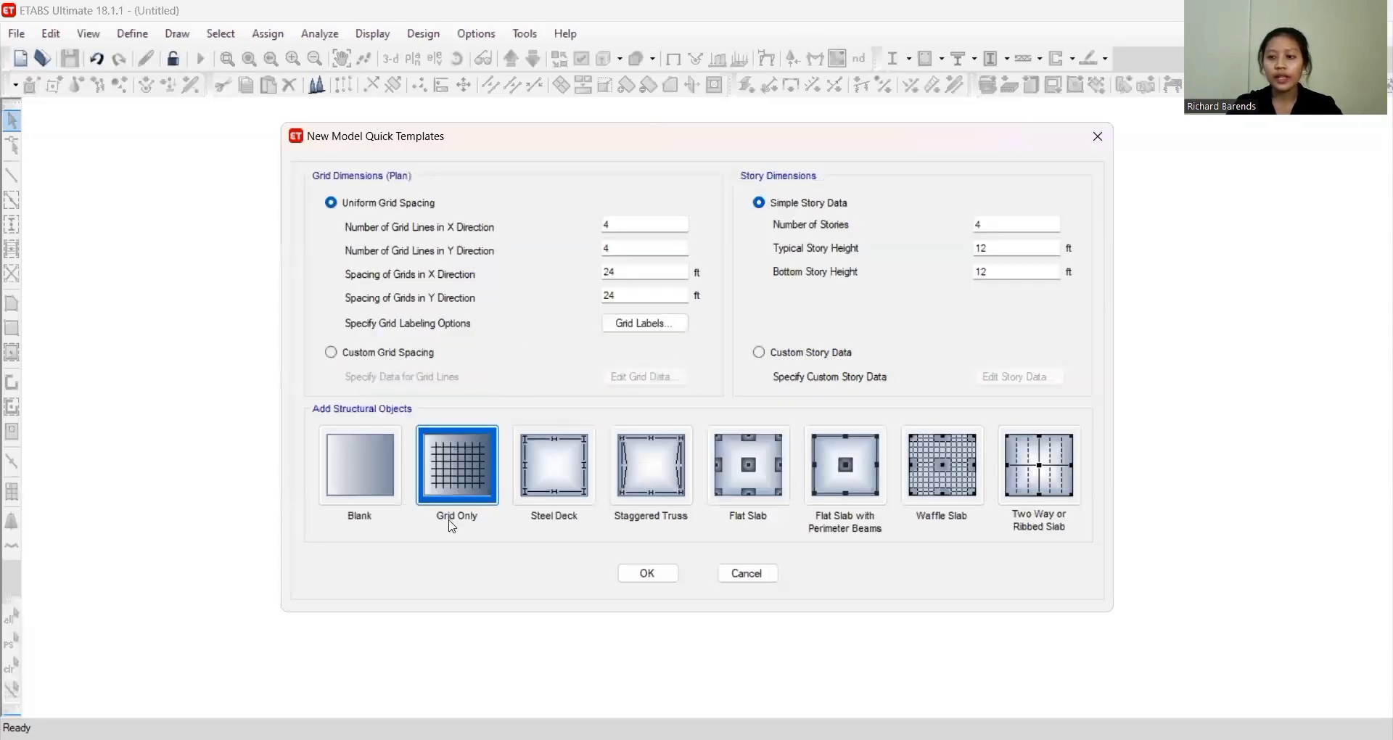
click(666, 577)
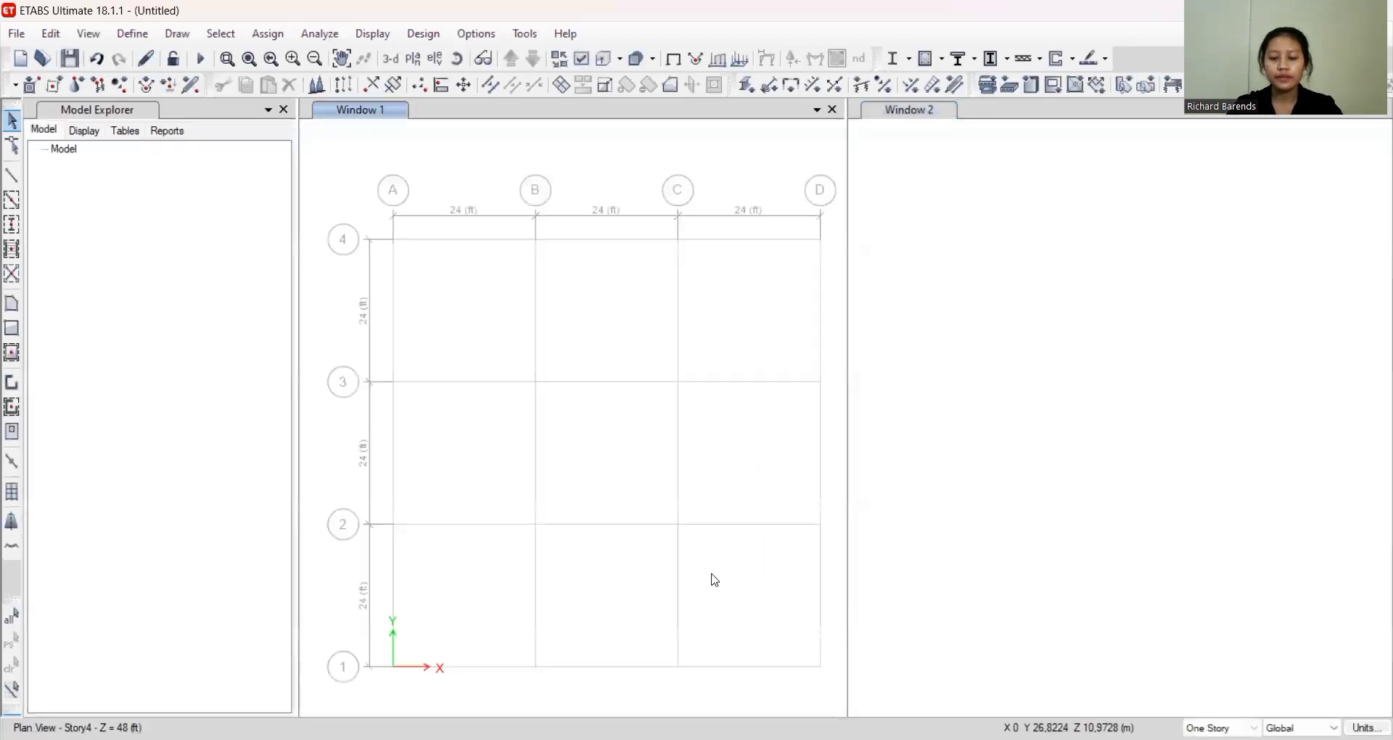
click(50, 38)
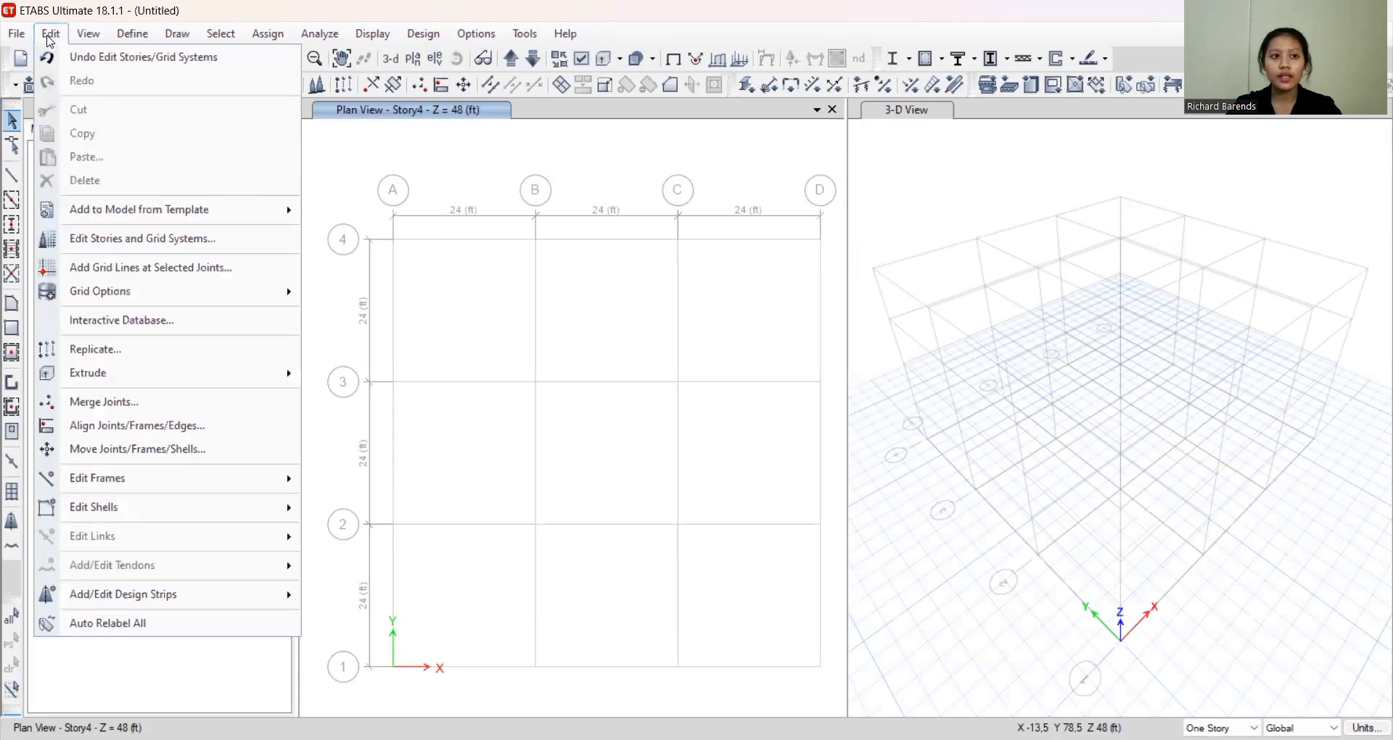
click(145, 246)
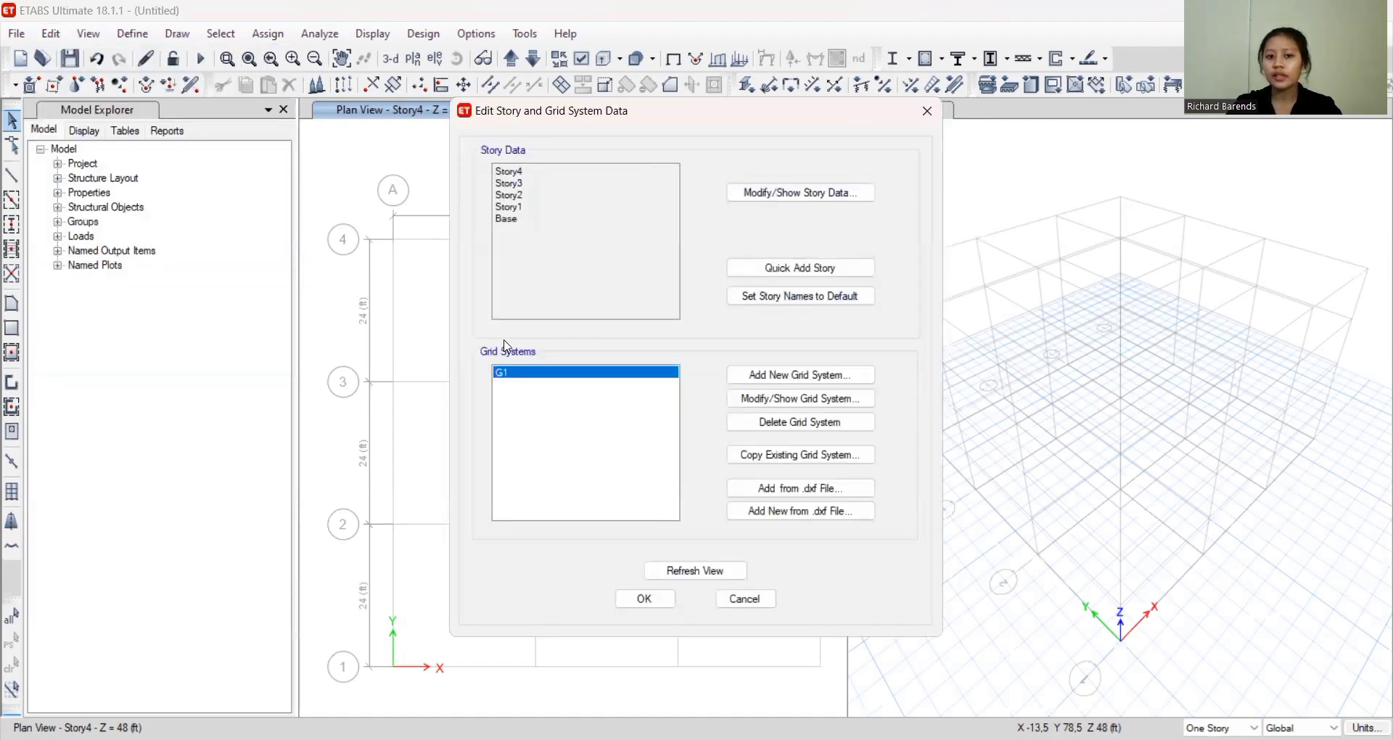
click(758, 198)
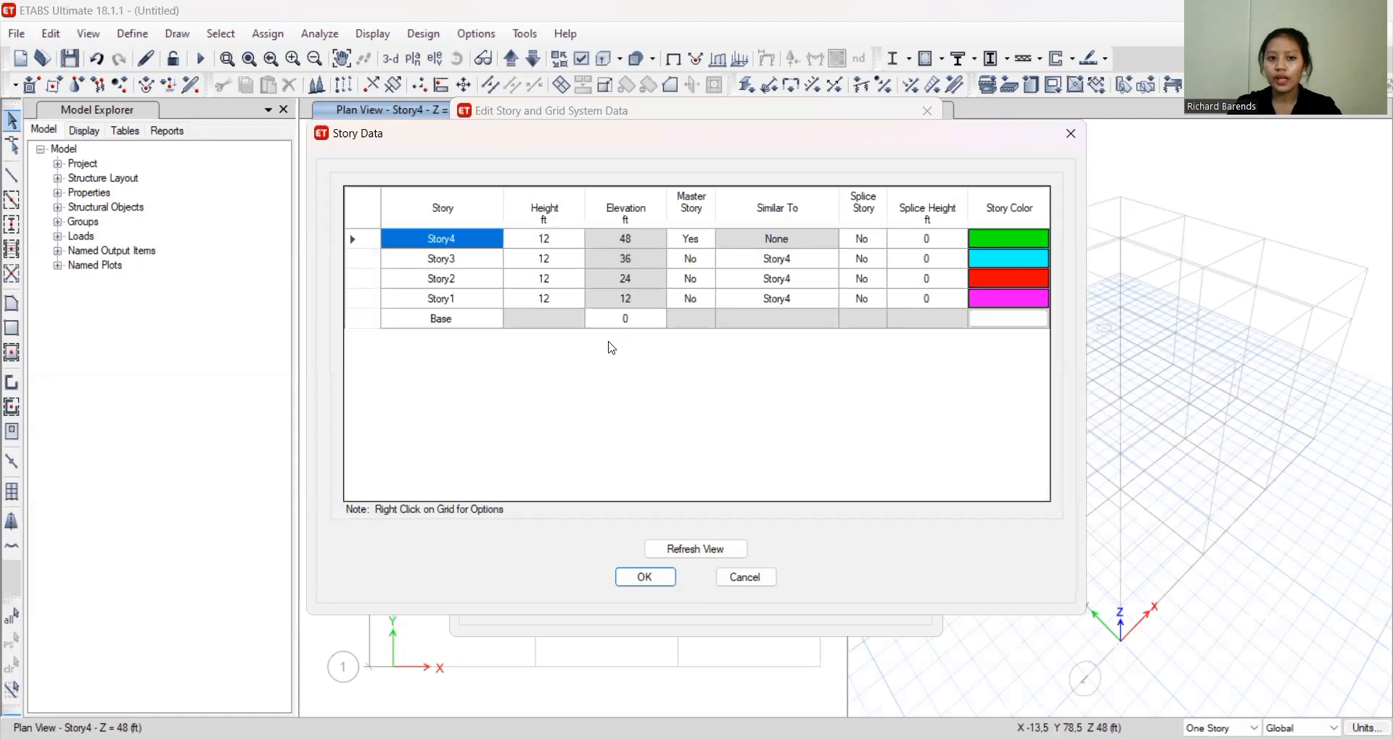
click(363, 238)
right_click(367, 243)
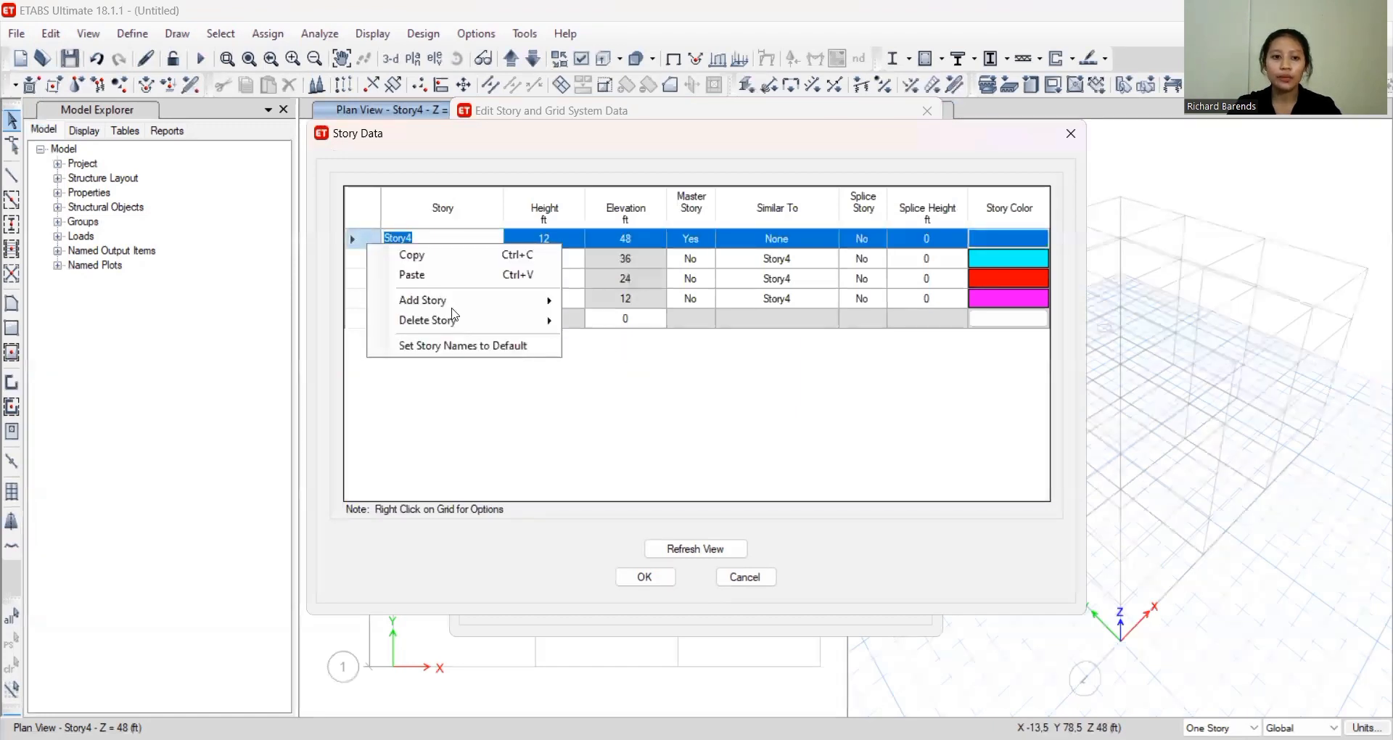
mouse_move(453, 317)
click(631, 318)
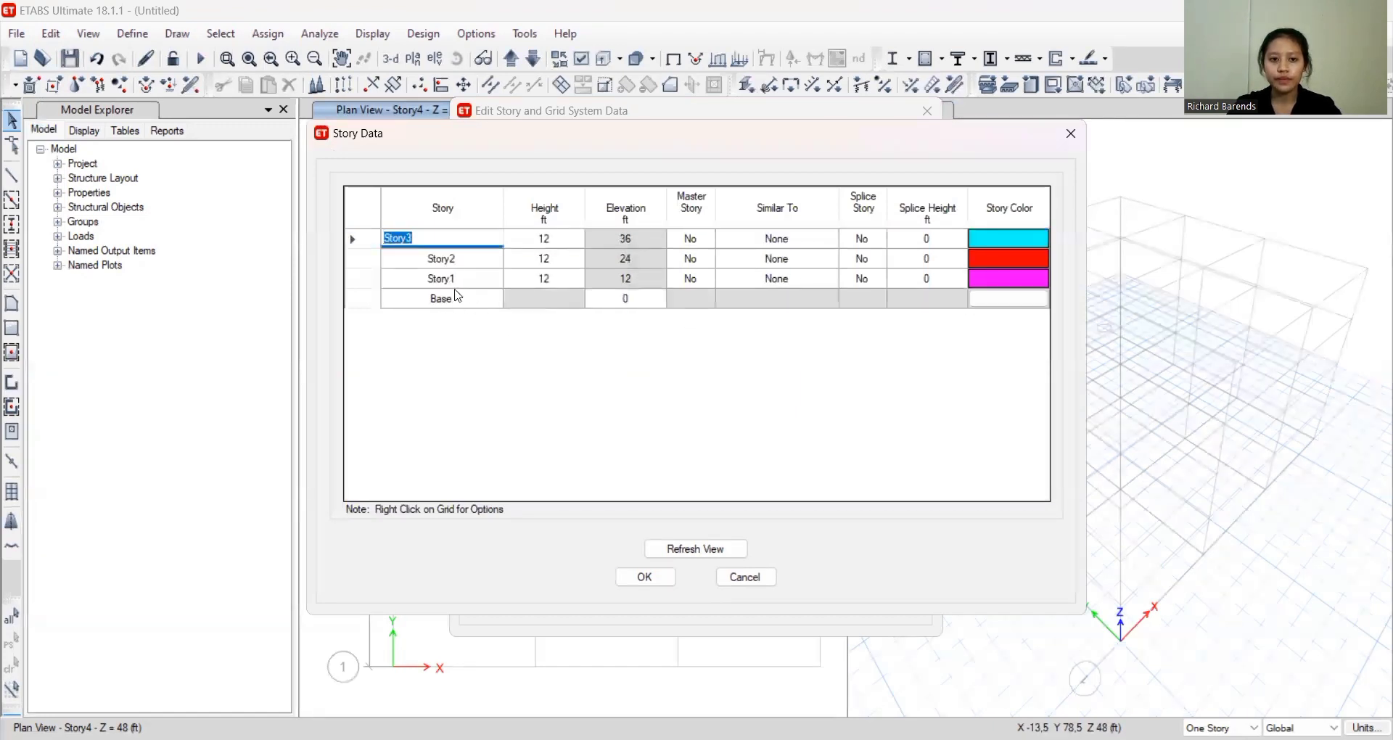
click(458, 298)
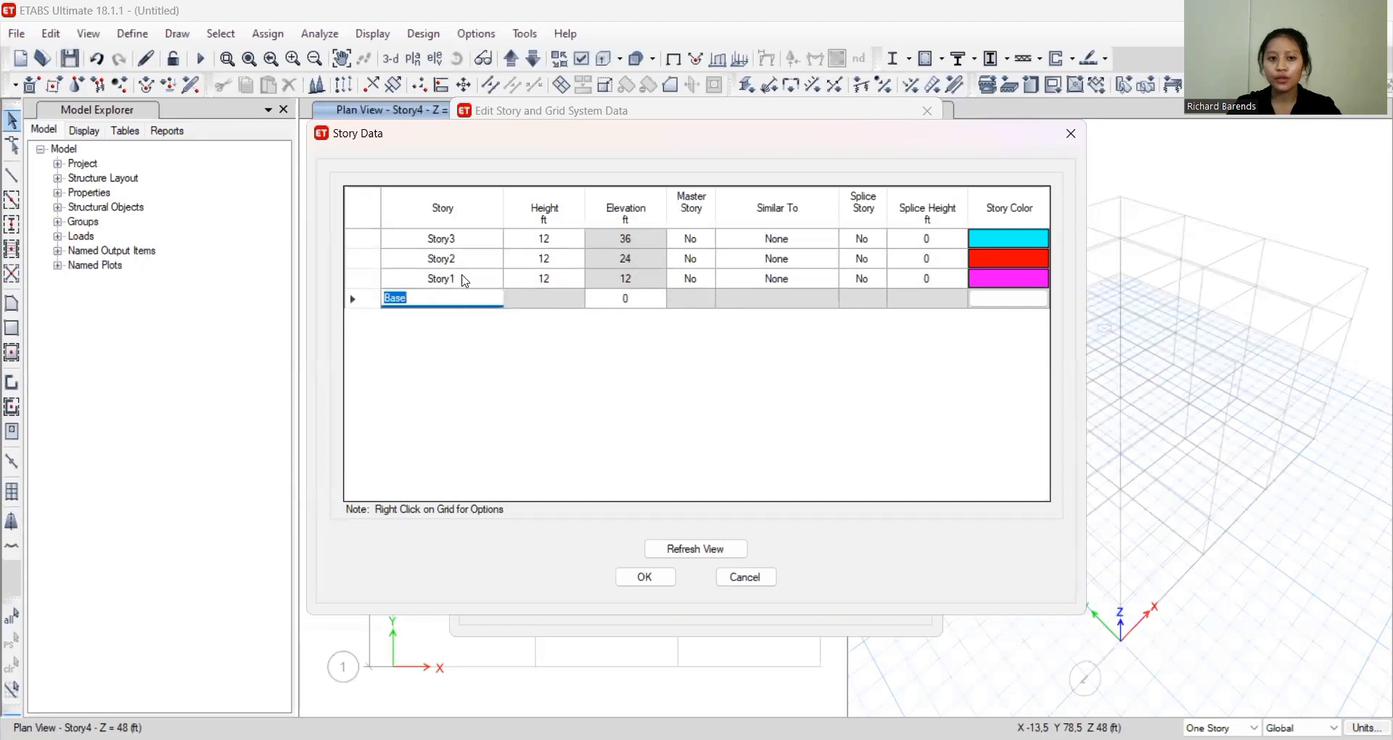
click(546, 281)
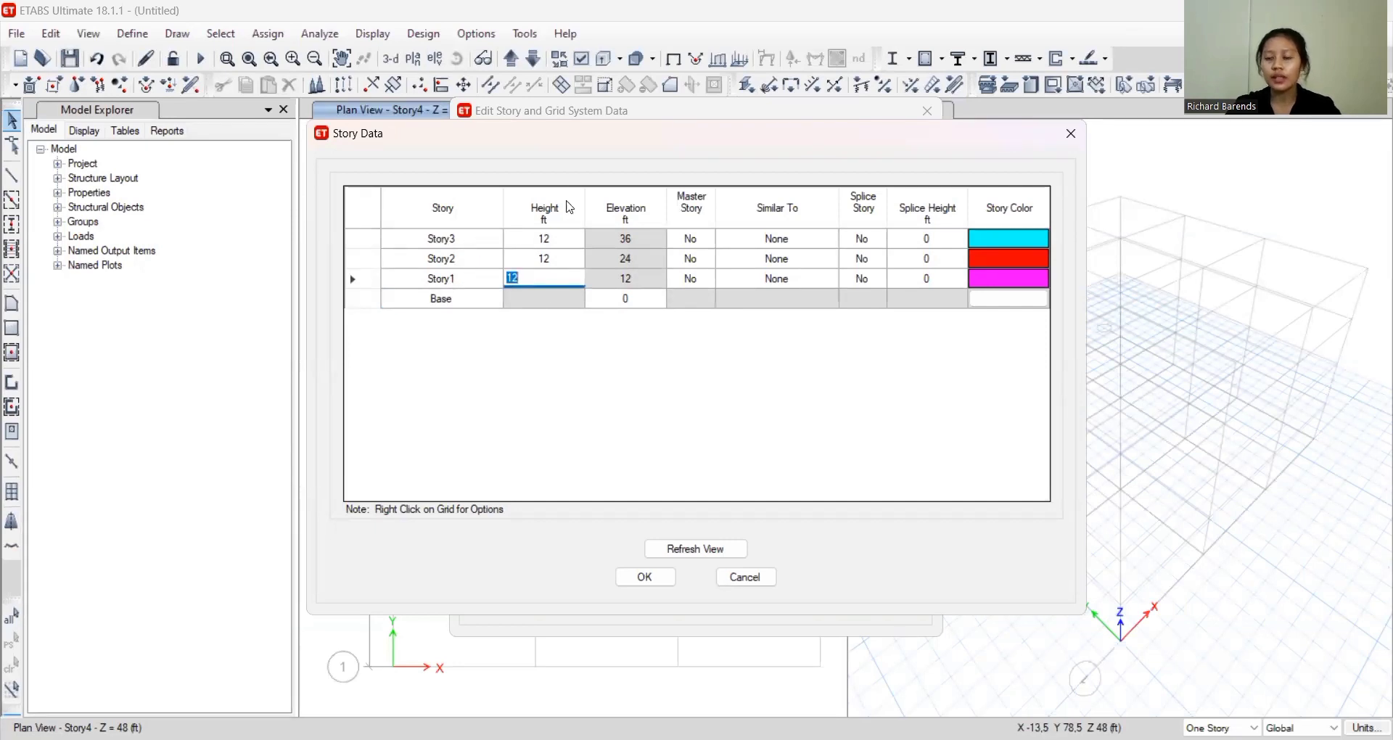
click(747, 575)
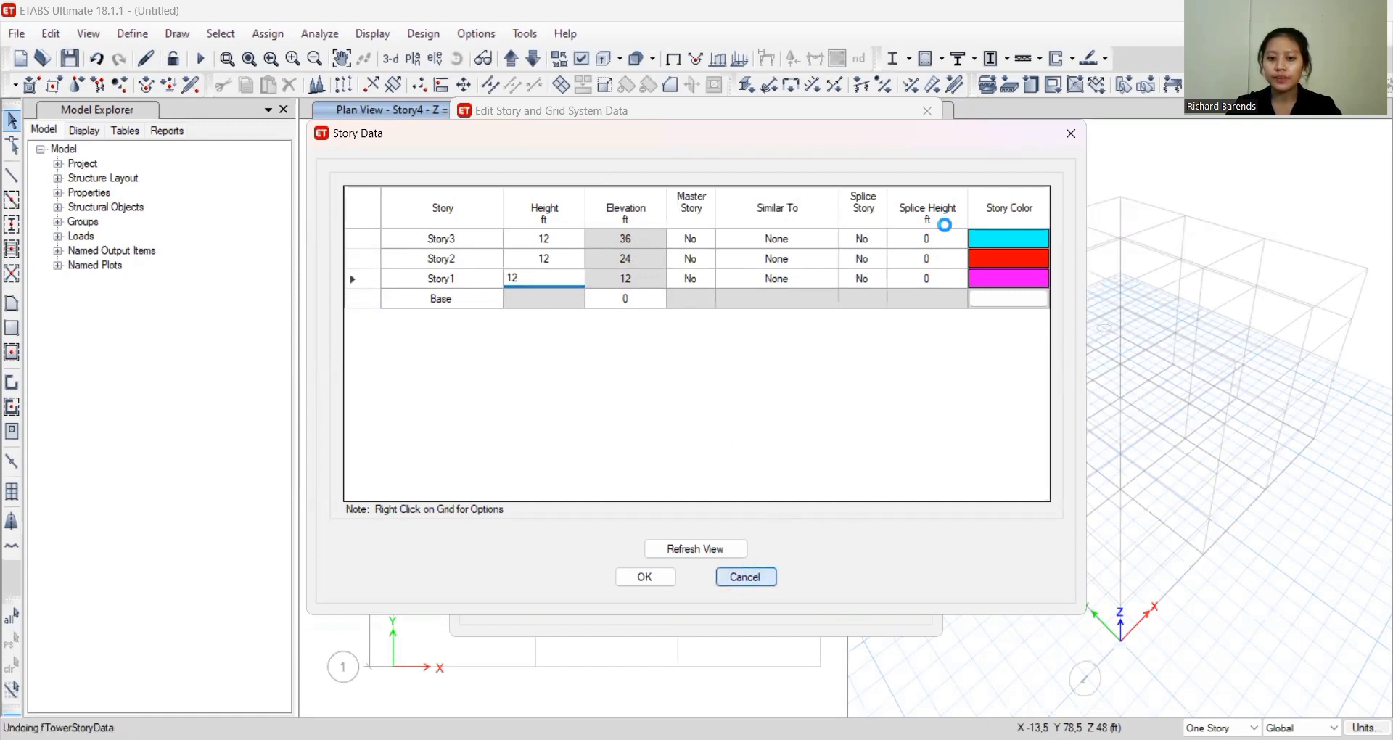
click(746, 599)
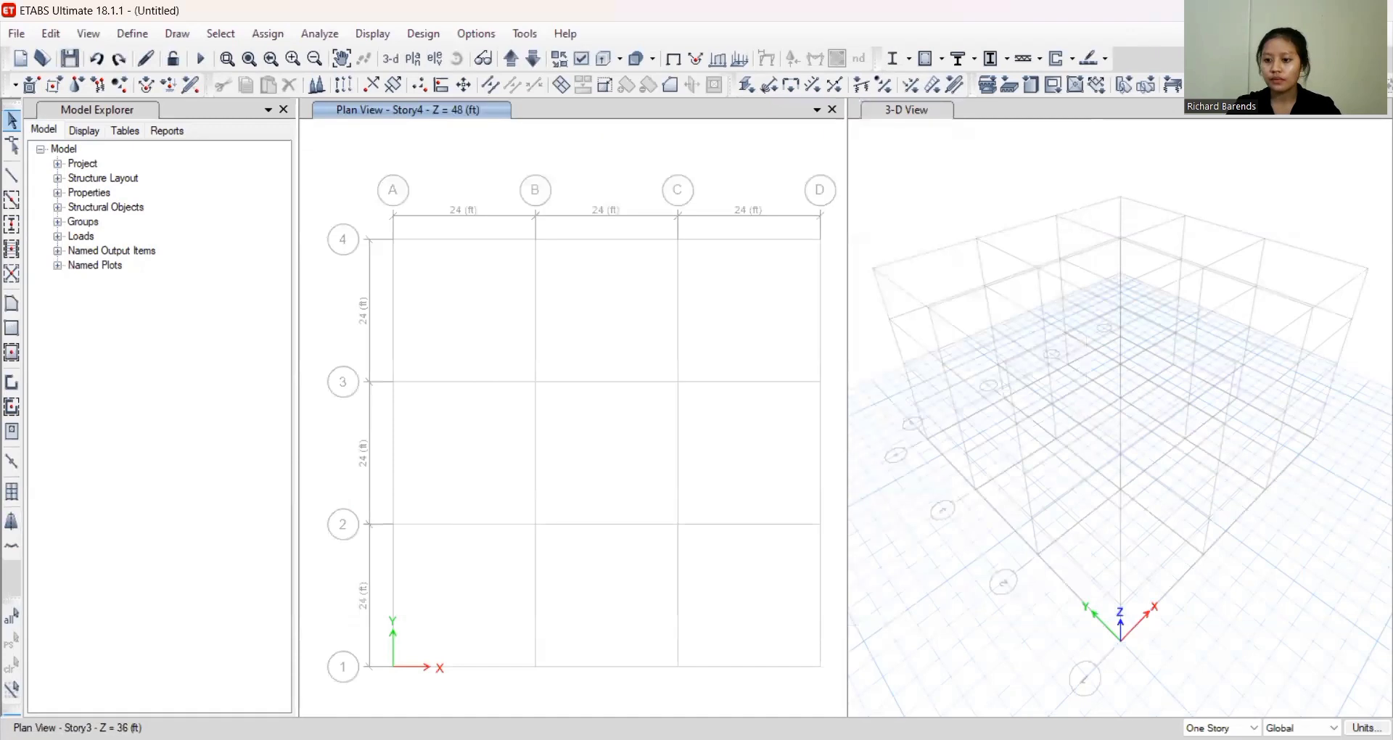
Switch the display units to metric with lengths in metres, and delete Story4 from the story data while keeping the existing structure
click(1367, 728)
click(1322, 671)
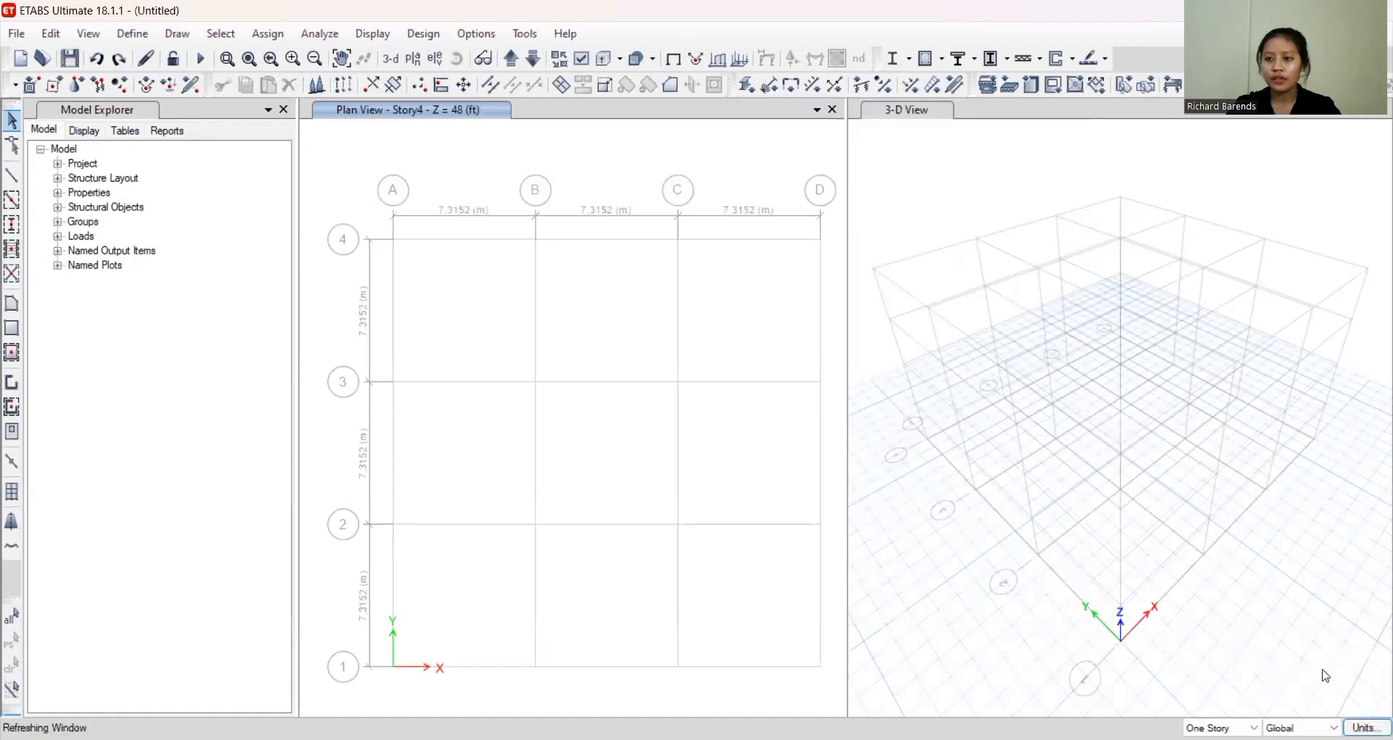
click(52, 37)
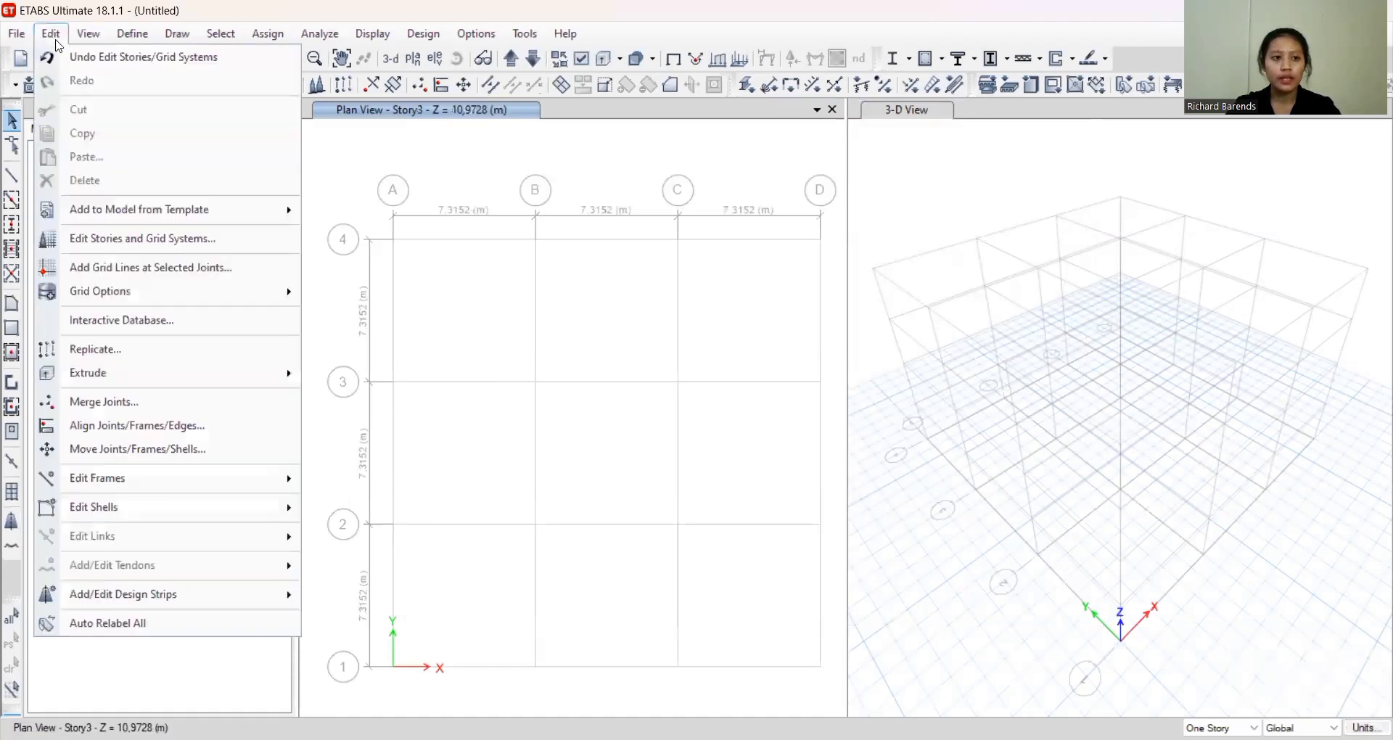
click(109, 238)
click(755, 195)
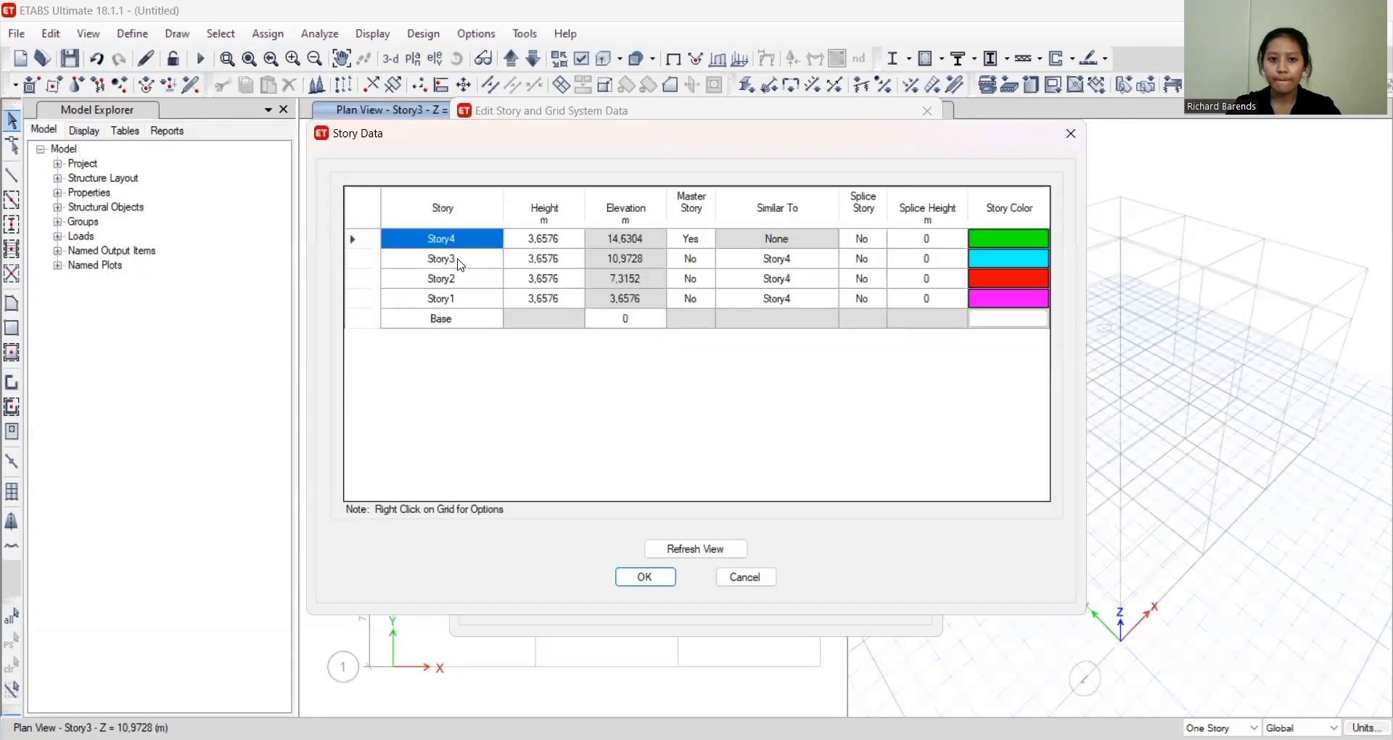
click(353, 238)
right_click(372, 240)
mouse_move(450, 317)
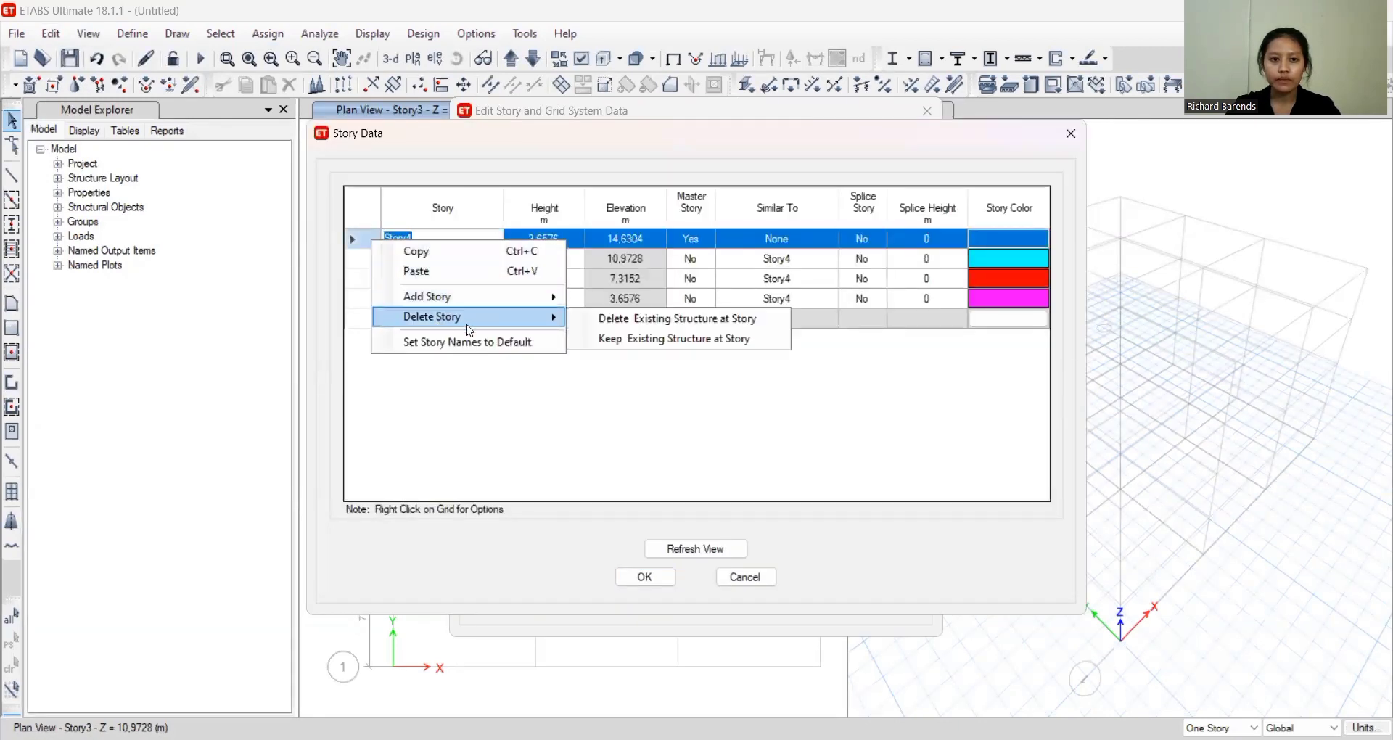
click(616, 338)
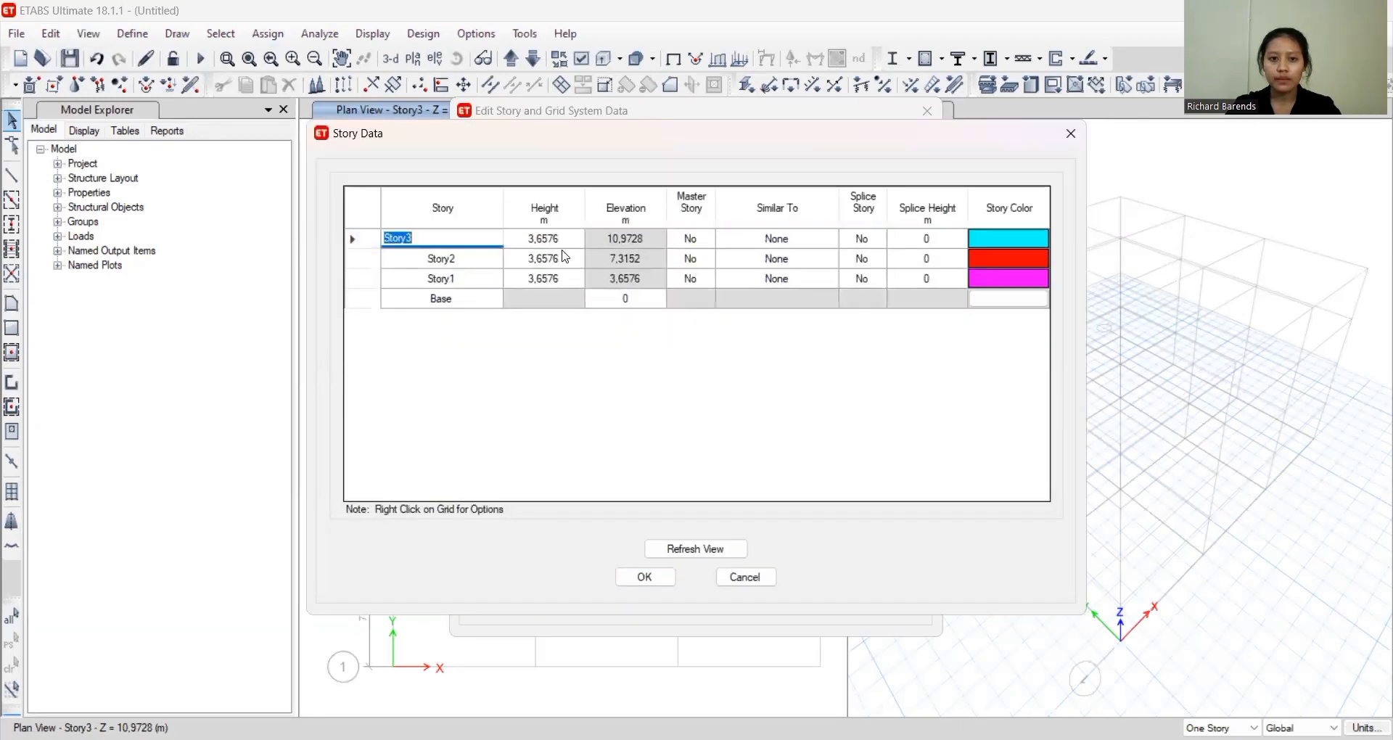
Set the story heights to 3 m for Story3 and 4 m for both Story2 and Story1
key(Tab)
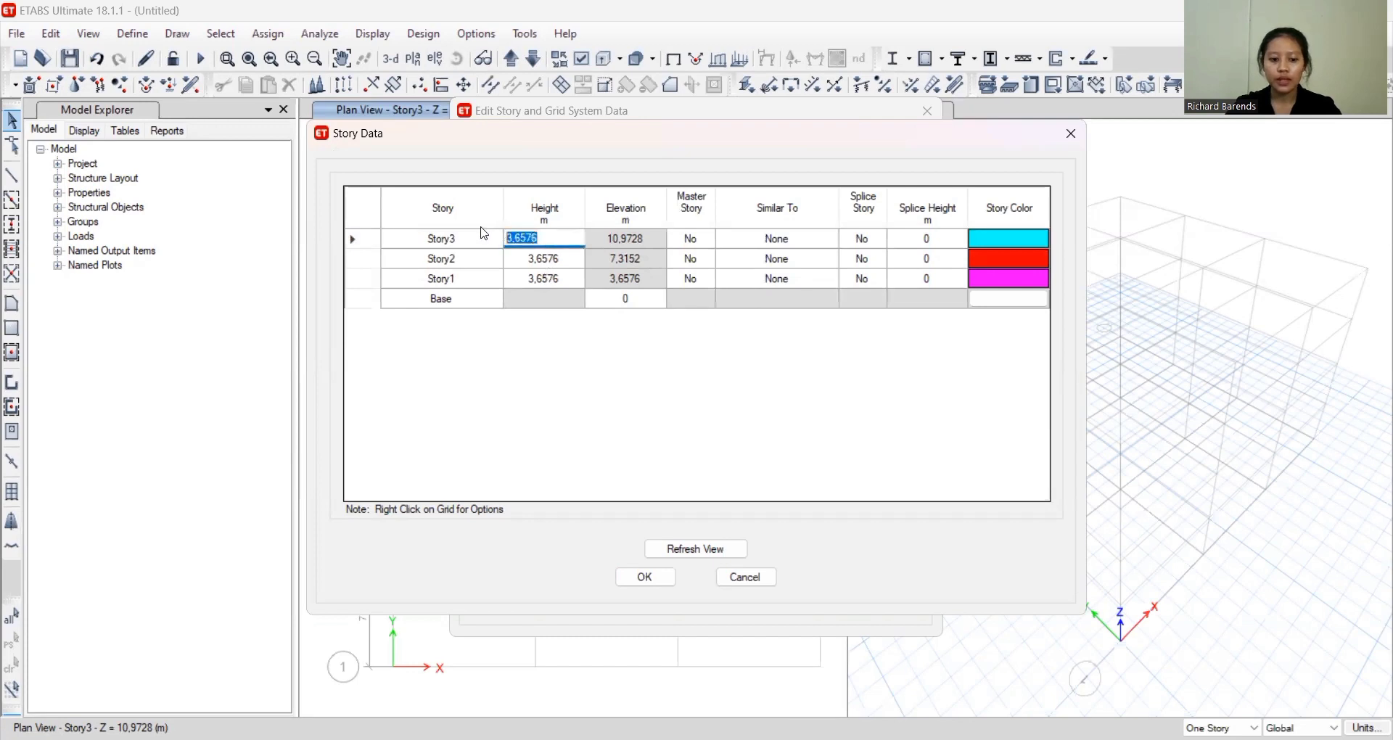
text(3)
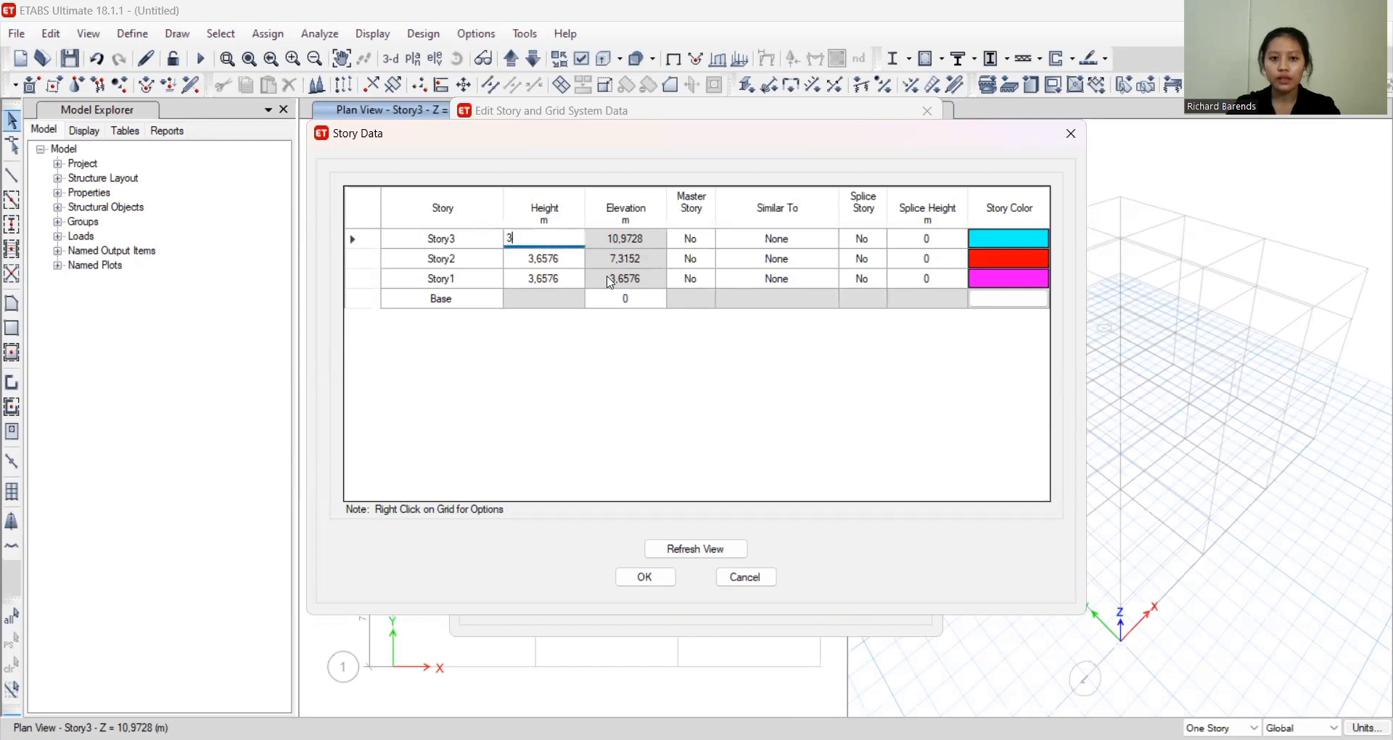
click(565, 260)
text(4)
click(558, 279)
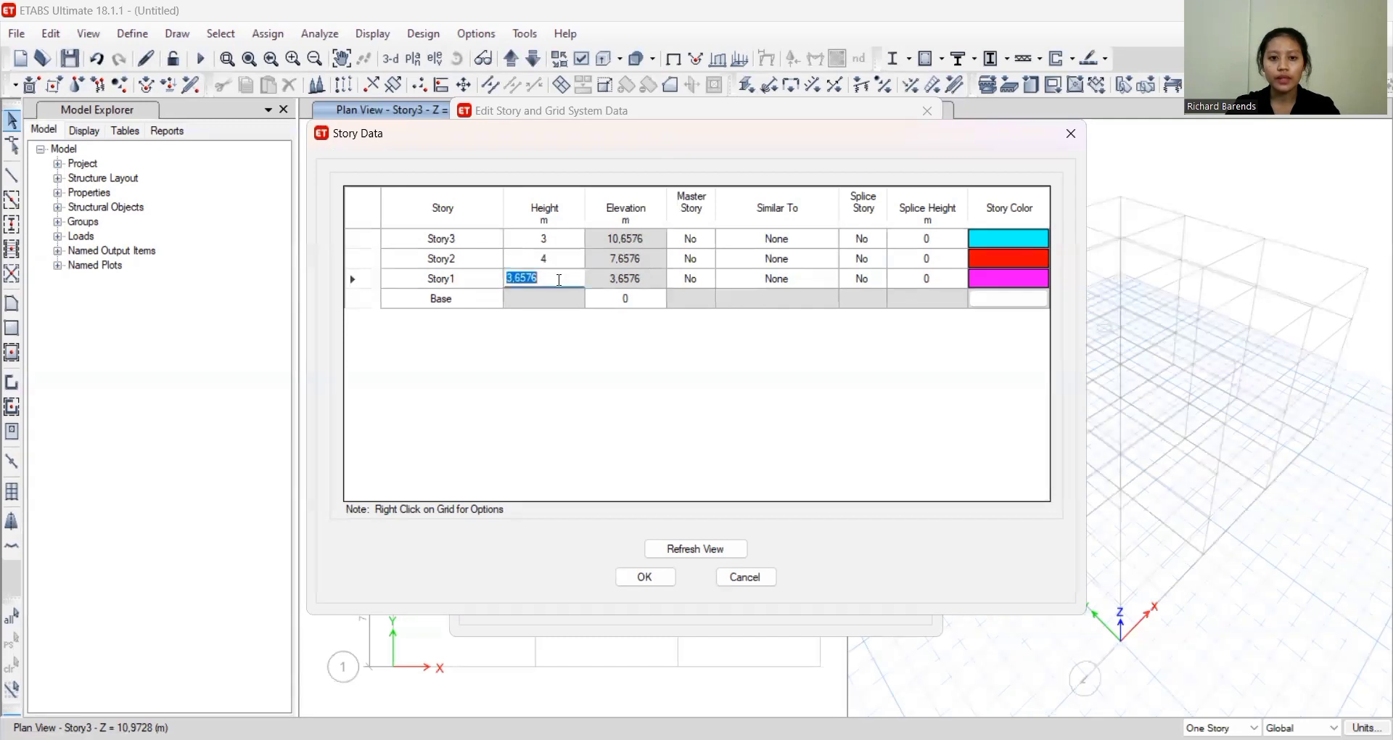
text(4)
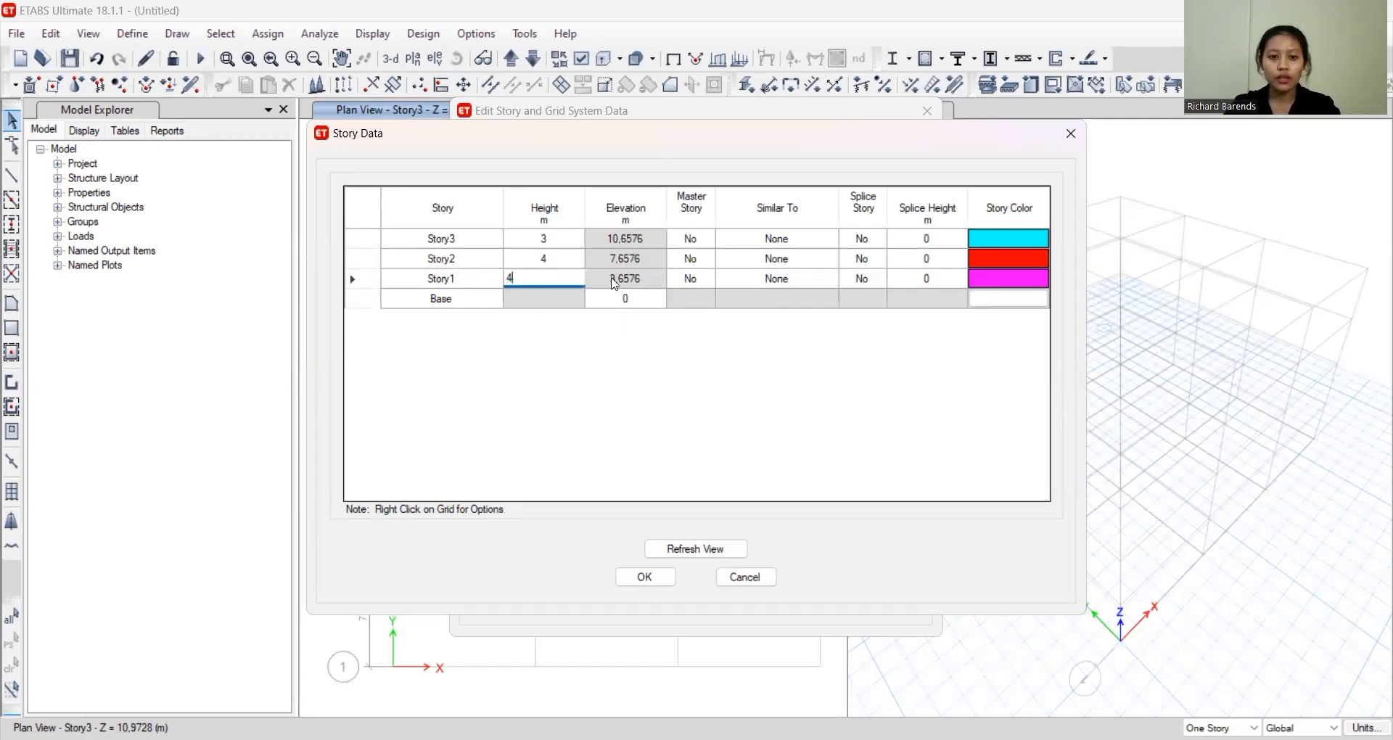
click(642, 285)
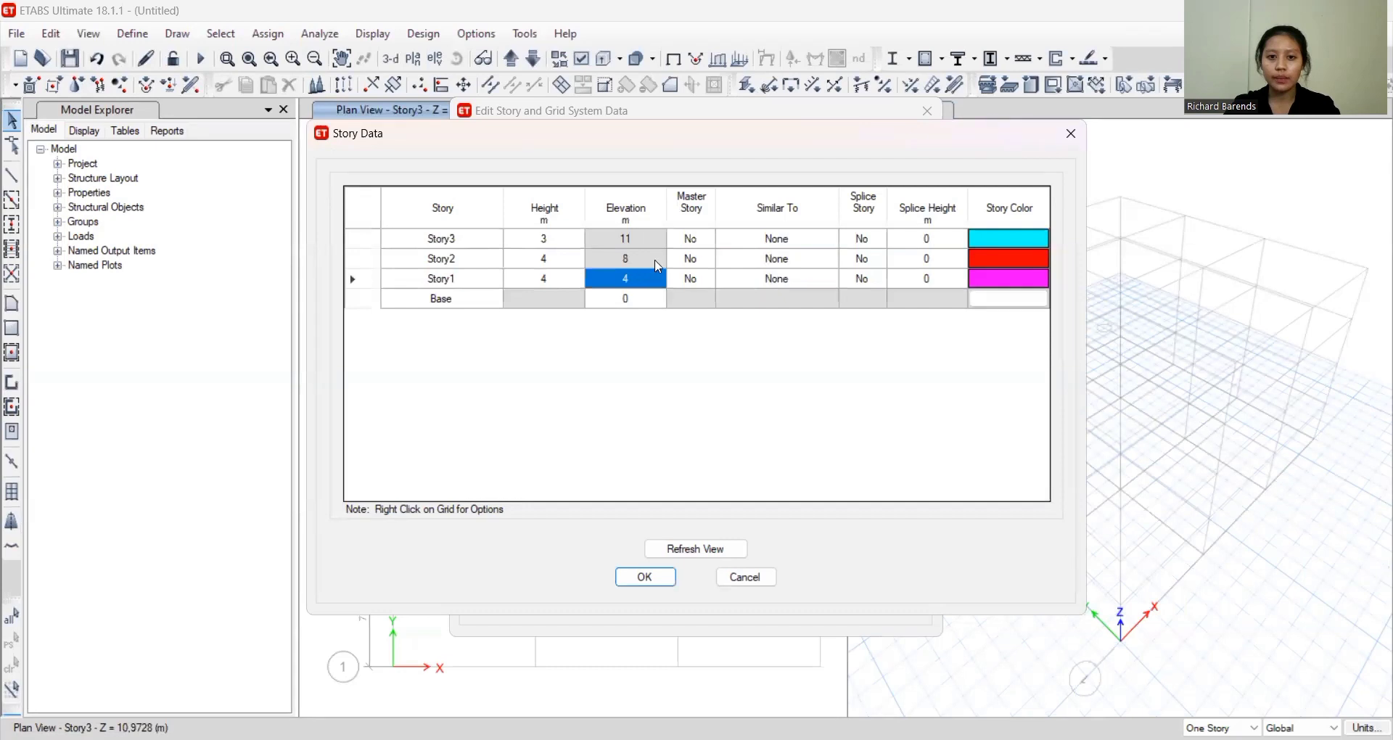
click(641, 300)
Make Story1 a master story, set Story2 as similar to Story1, and accept the story data
click(695, 277)
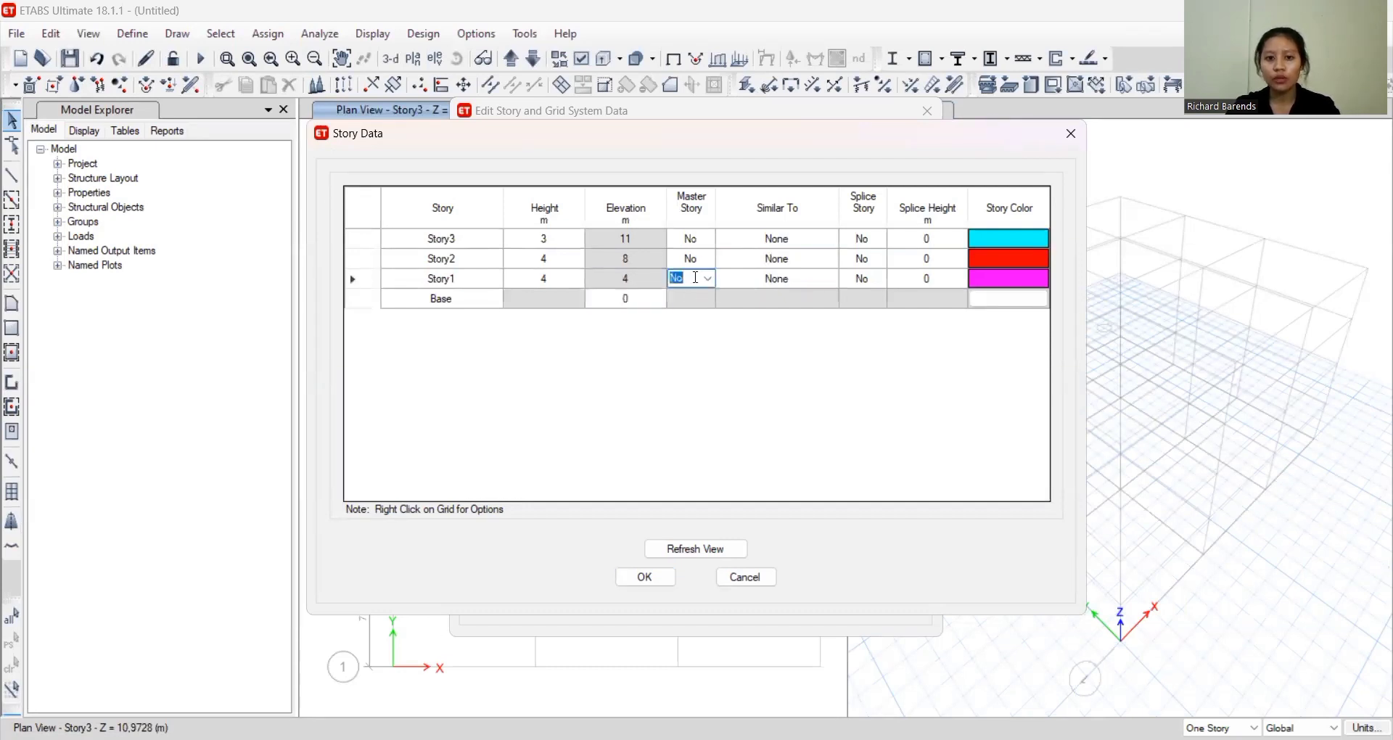
click(706, 279)
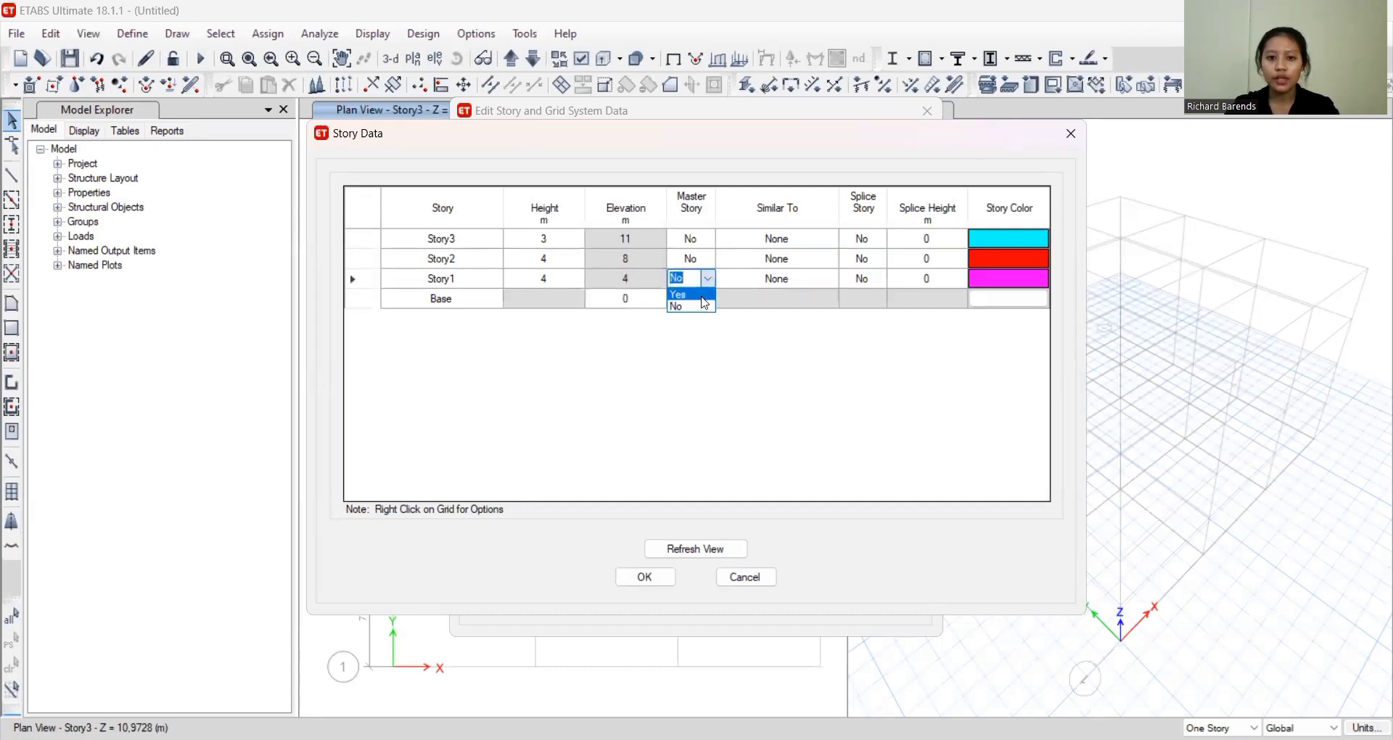
click(700, 295)
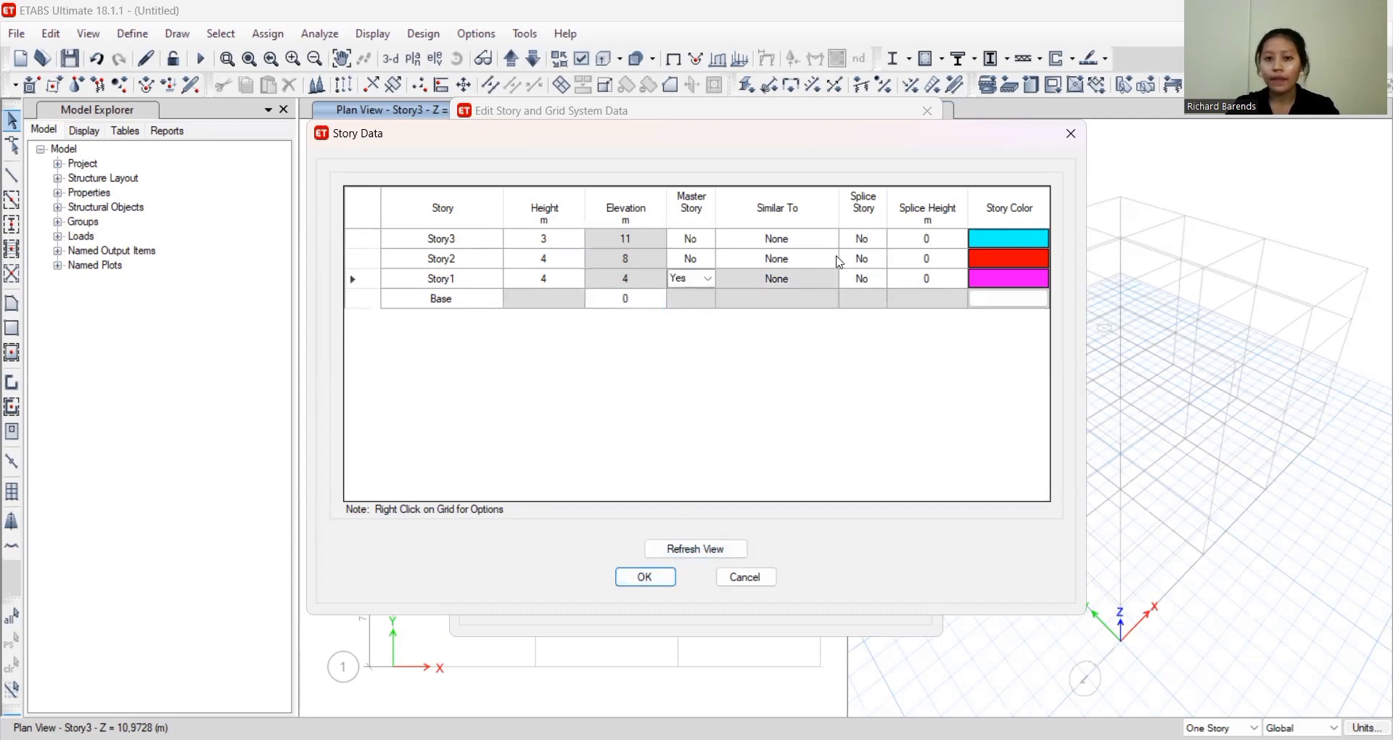
click(778, 259)
click(832, 259)
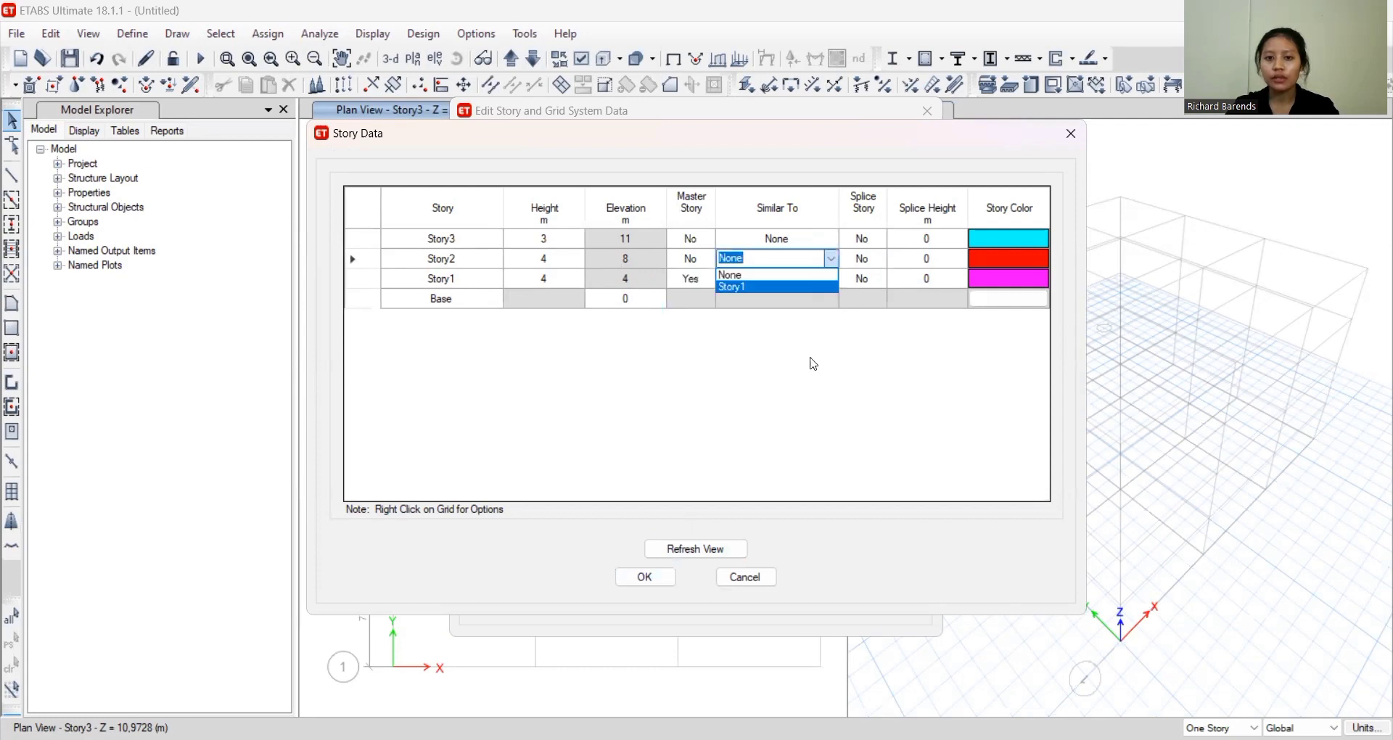
click(815, 286)
click(816, 280)
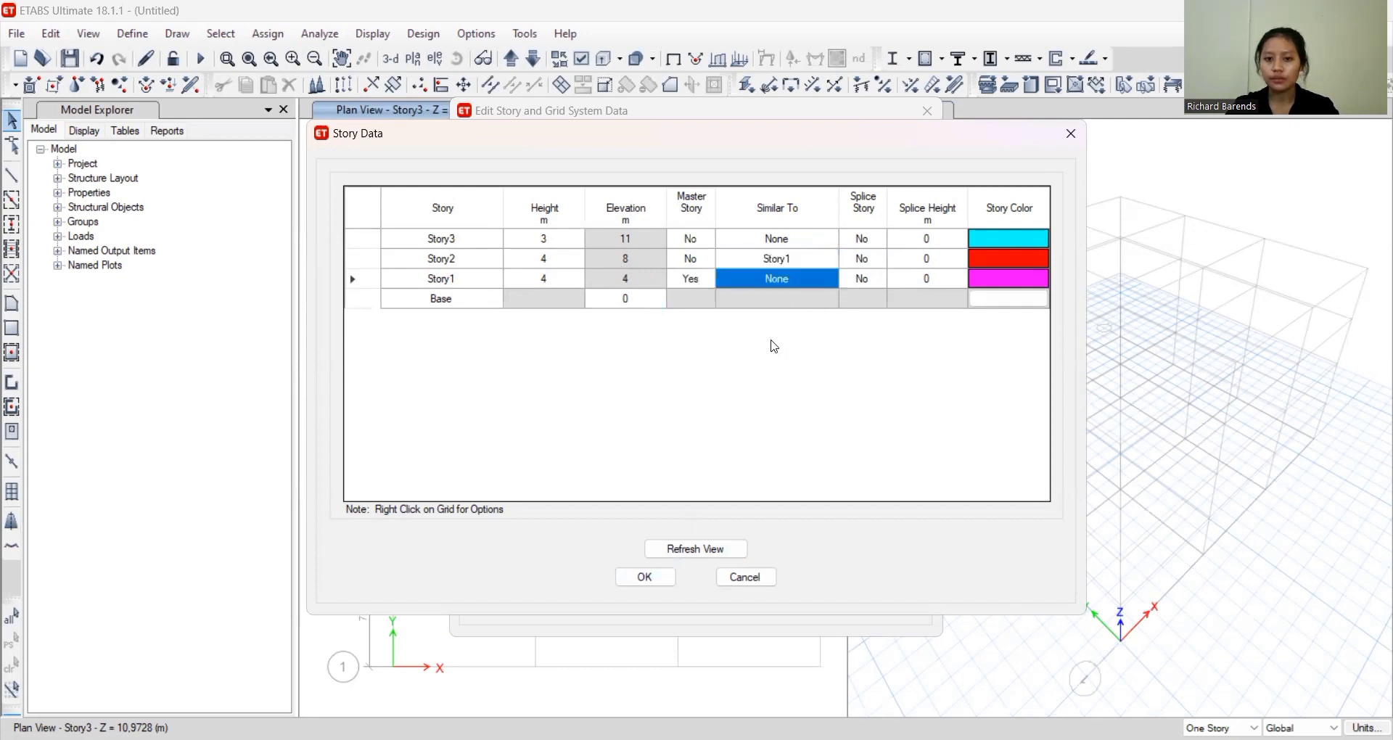
click(645, 578)
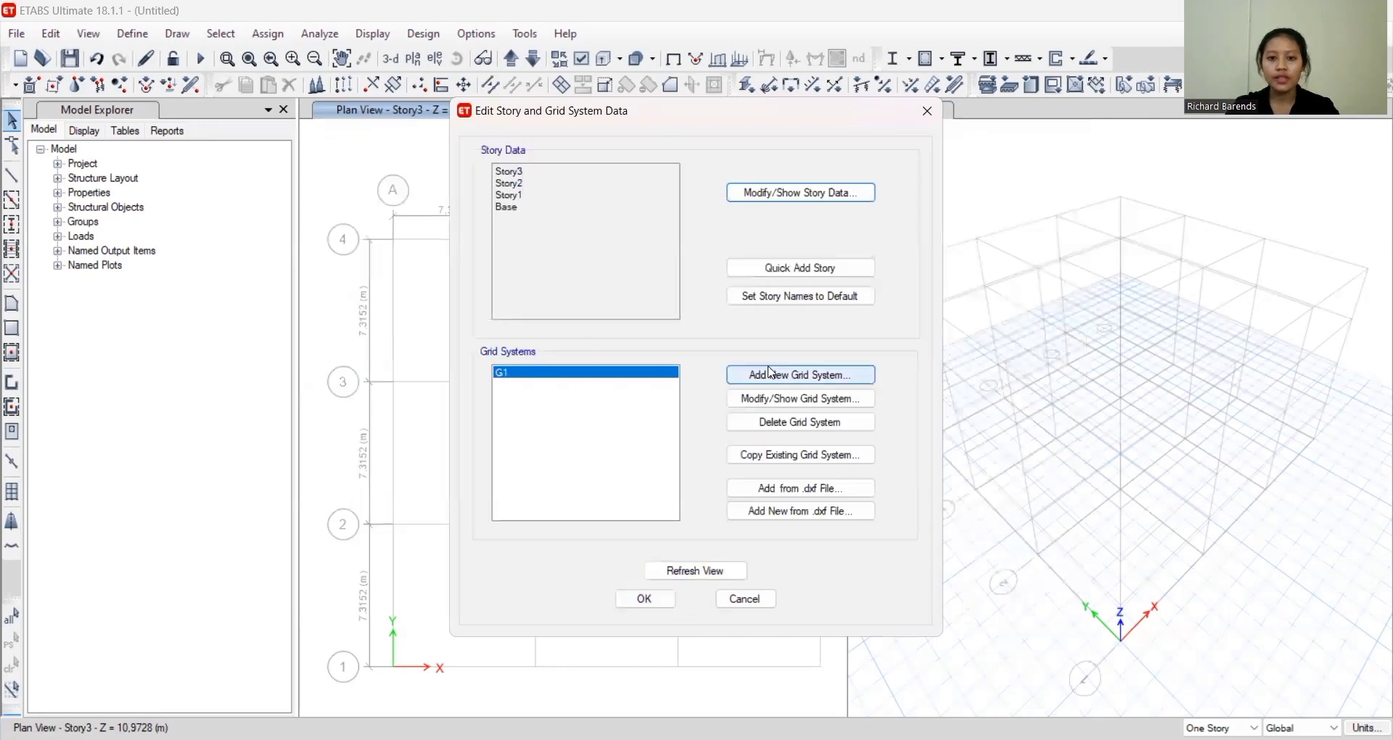
Open grid system G1 for modification, display its grid data as spacing, and add a fifth X grid line
click(797, 398)
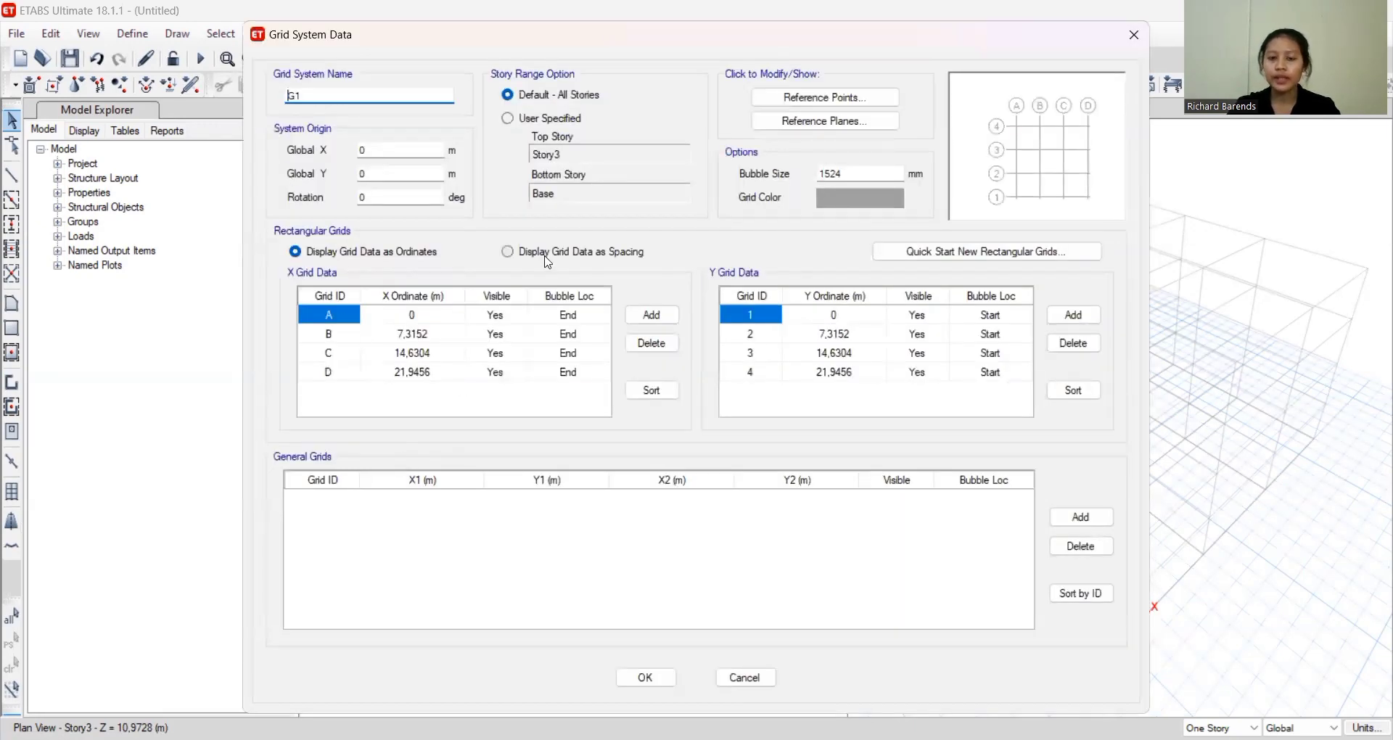
click(546, 253)
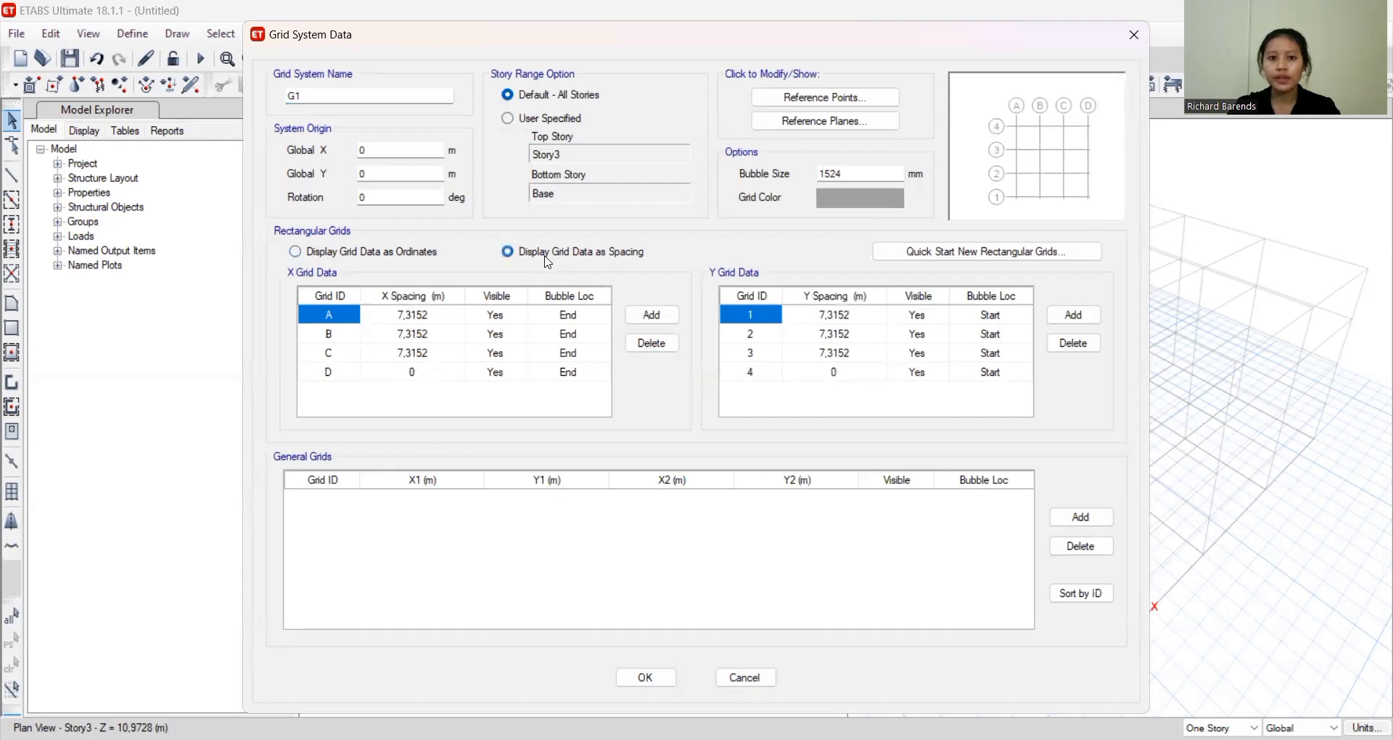
click(651, 317)
Set the X grid spacing to 3,5 m for grid line A and 2,5 m for grid line B
click(411, 331)
click(438, 317)
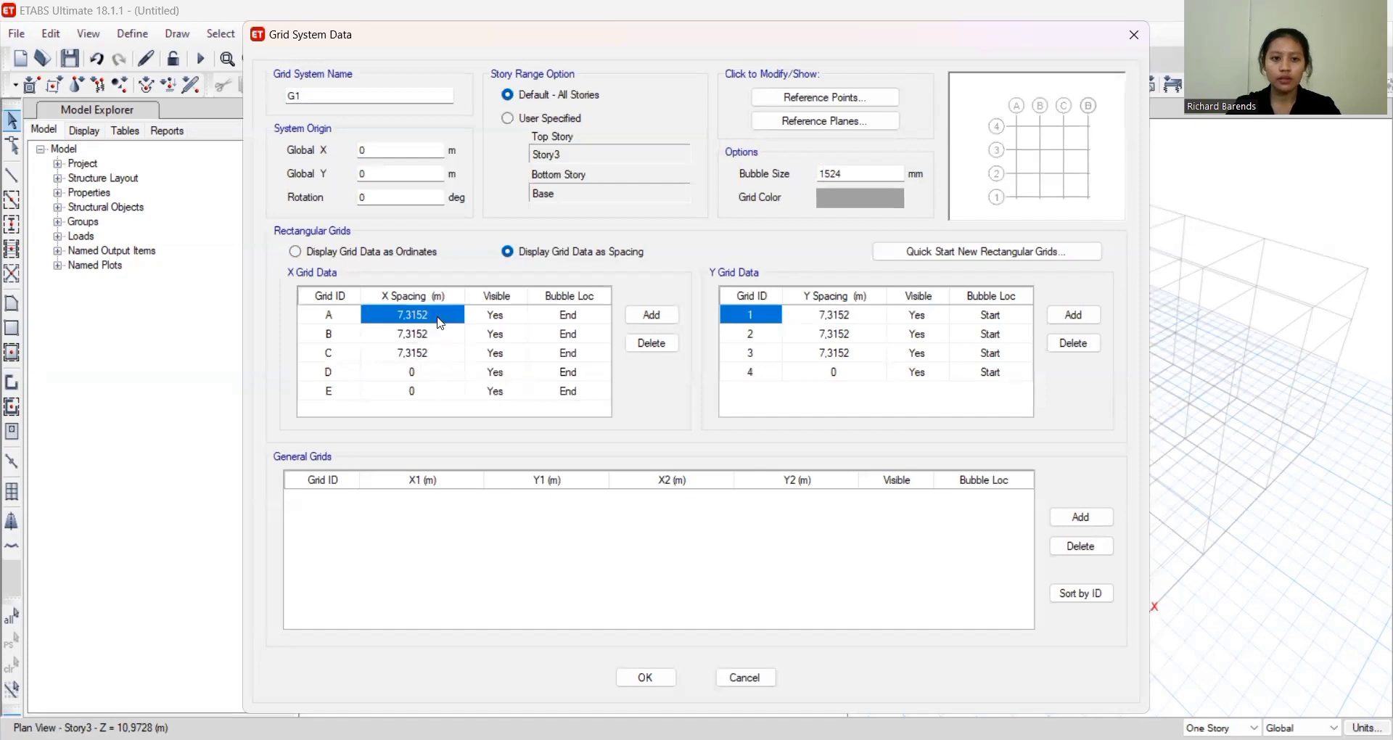
click(434, 321)
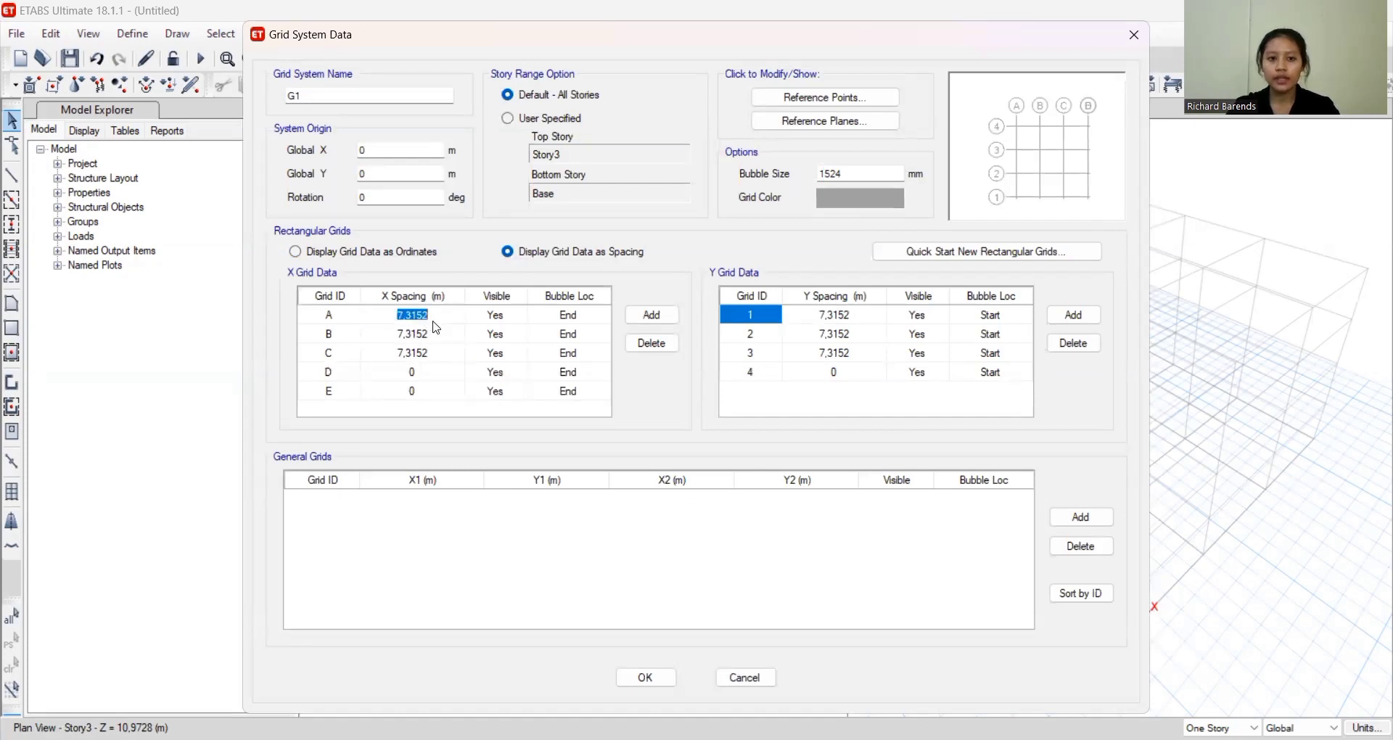
drag(443, 312, 399, 327)
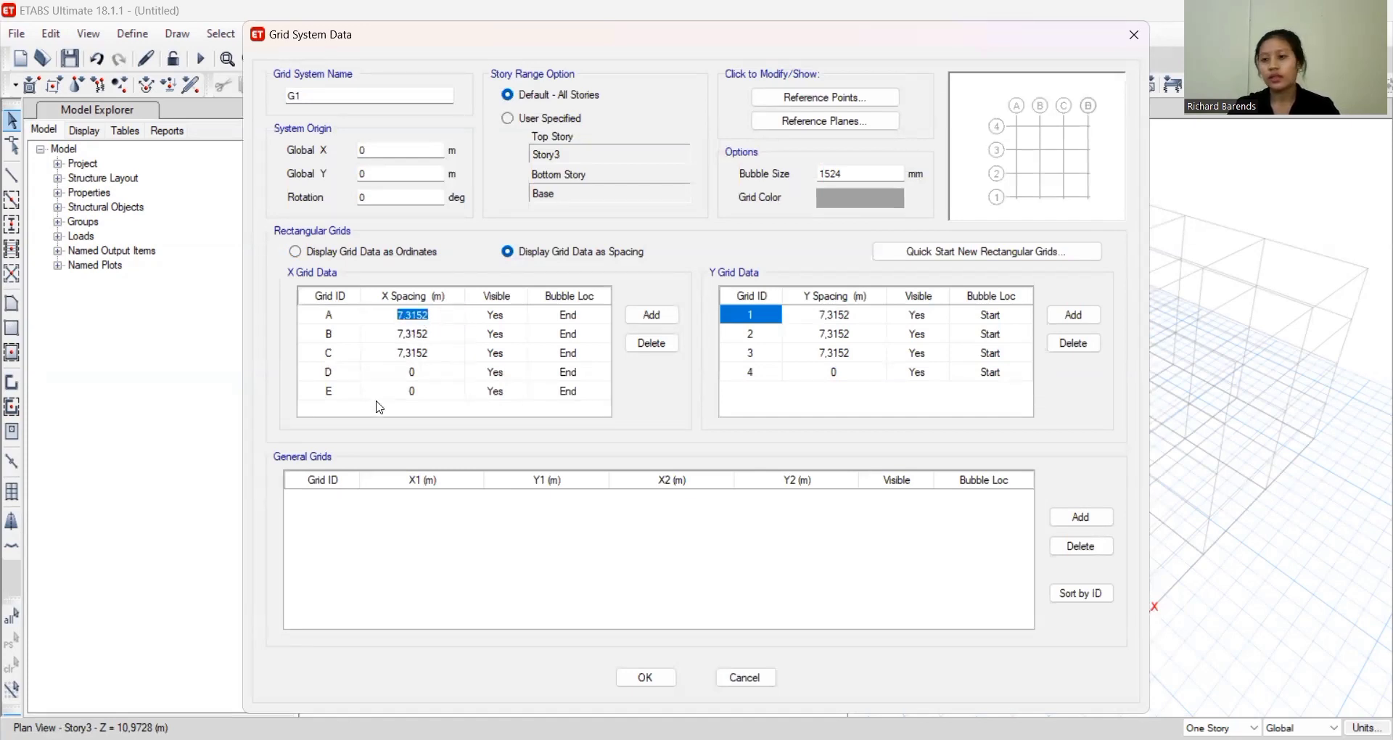
text(3,5)
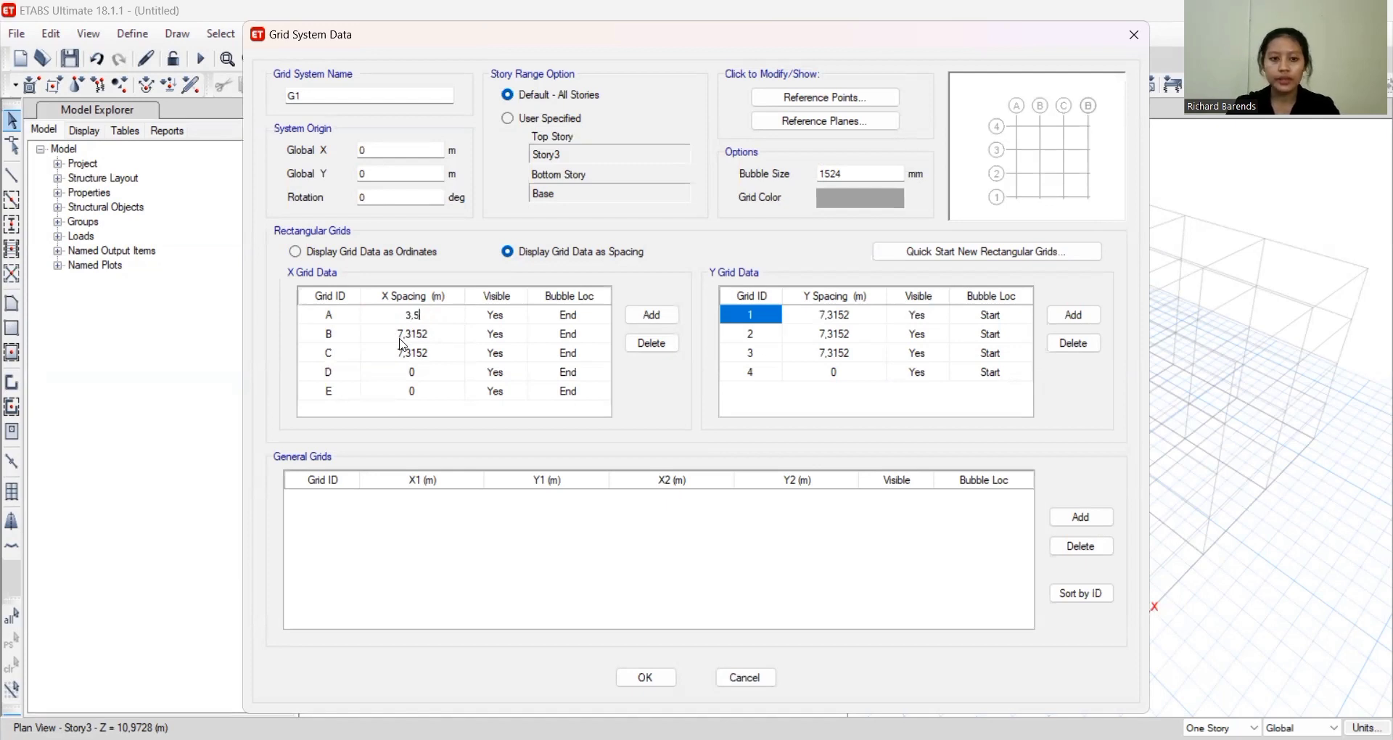
click(404, 337)
click(443, 332)
text(2,5)
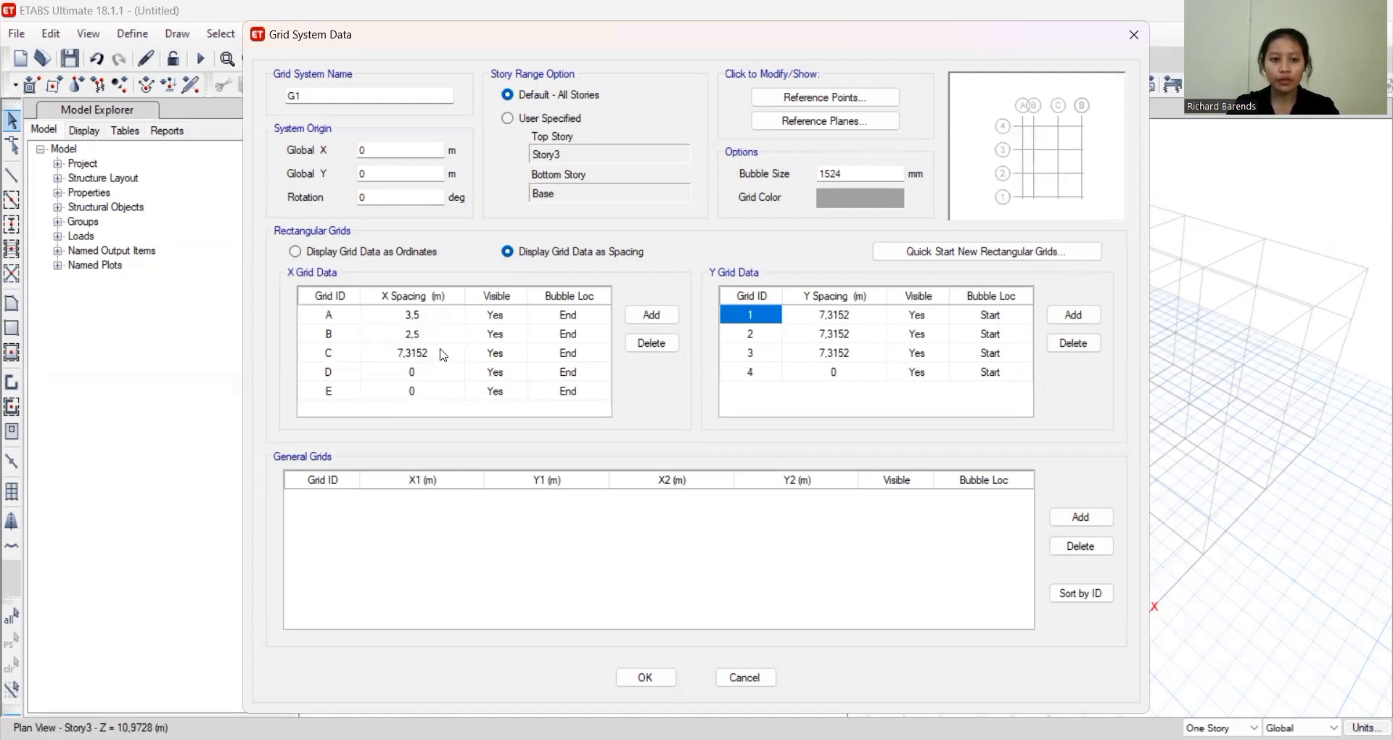
Set the X grid spacing to 2,5 m for grid line C and 3,5 m for grid line D
click(442, 354)
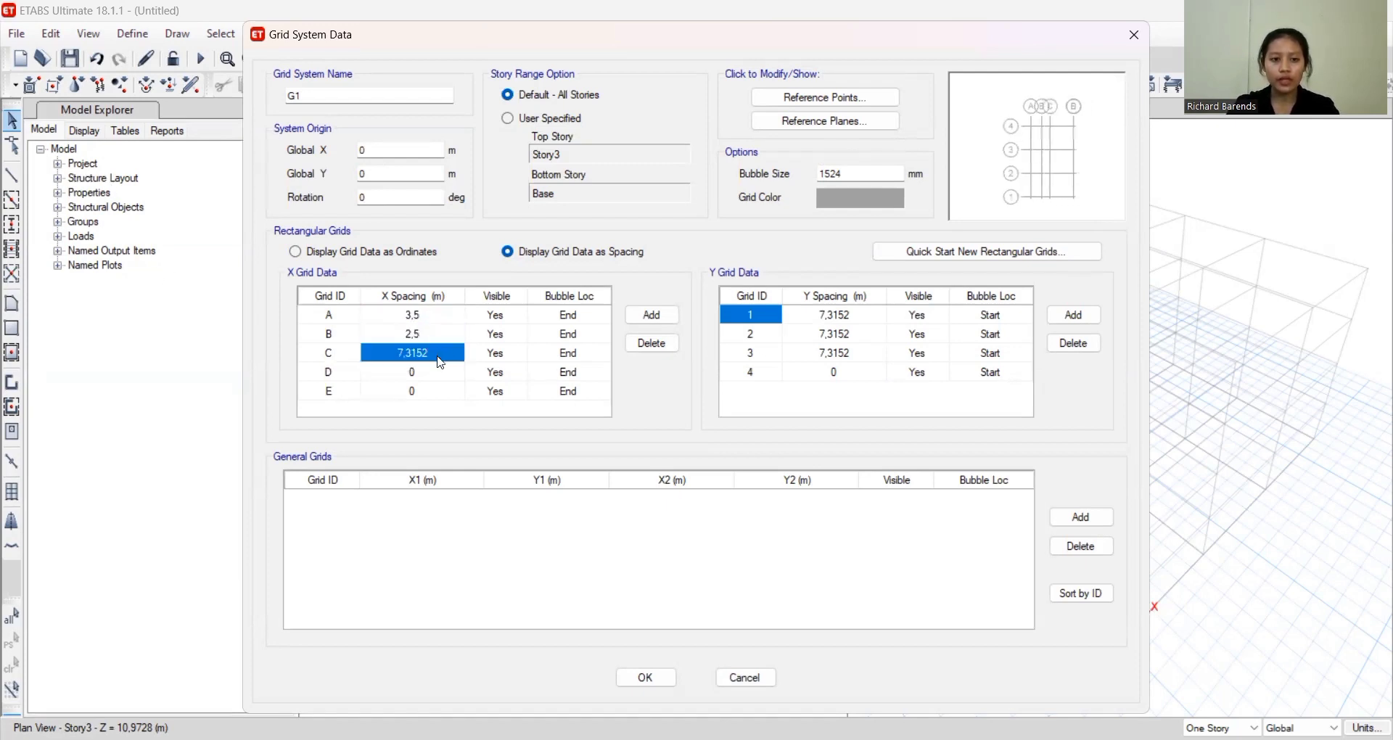
click(443, 354)
text(2,5)
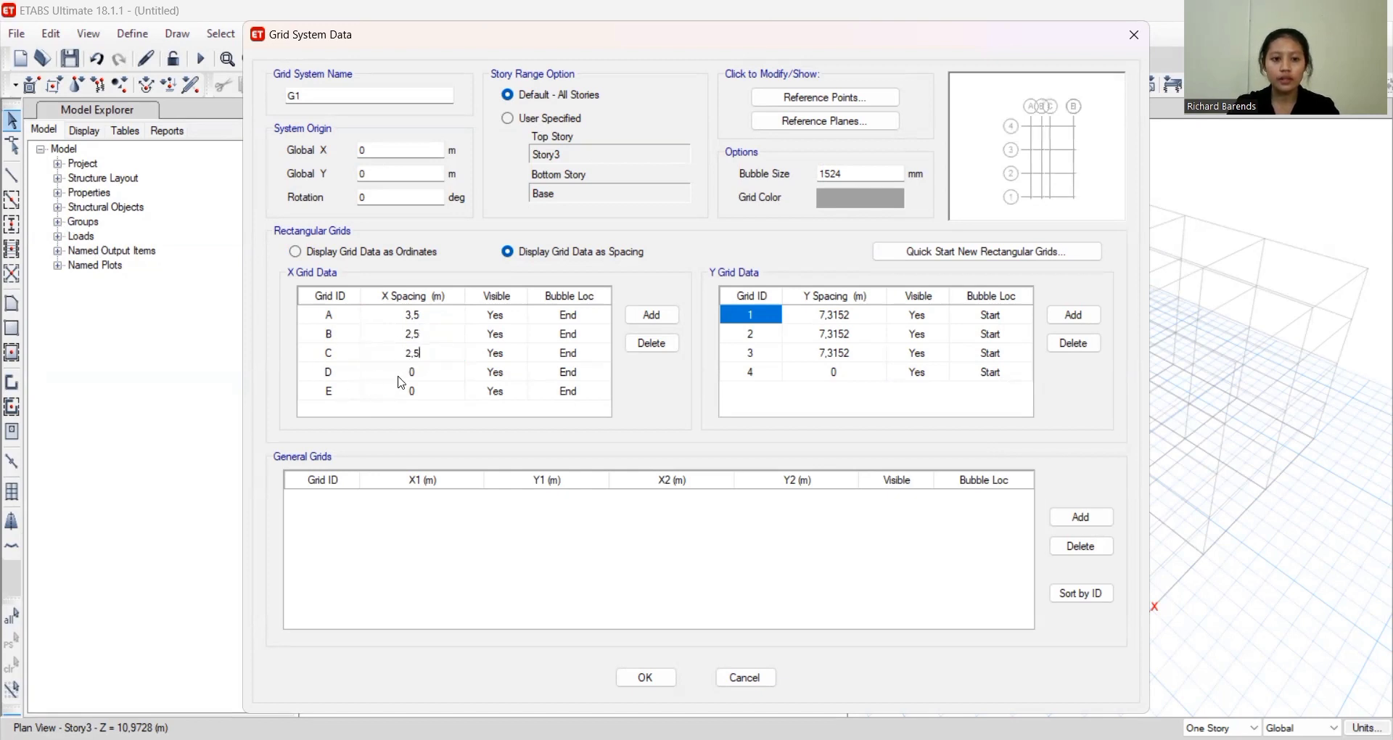
click(415, 374)
text(3,5)
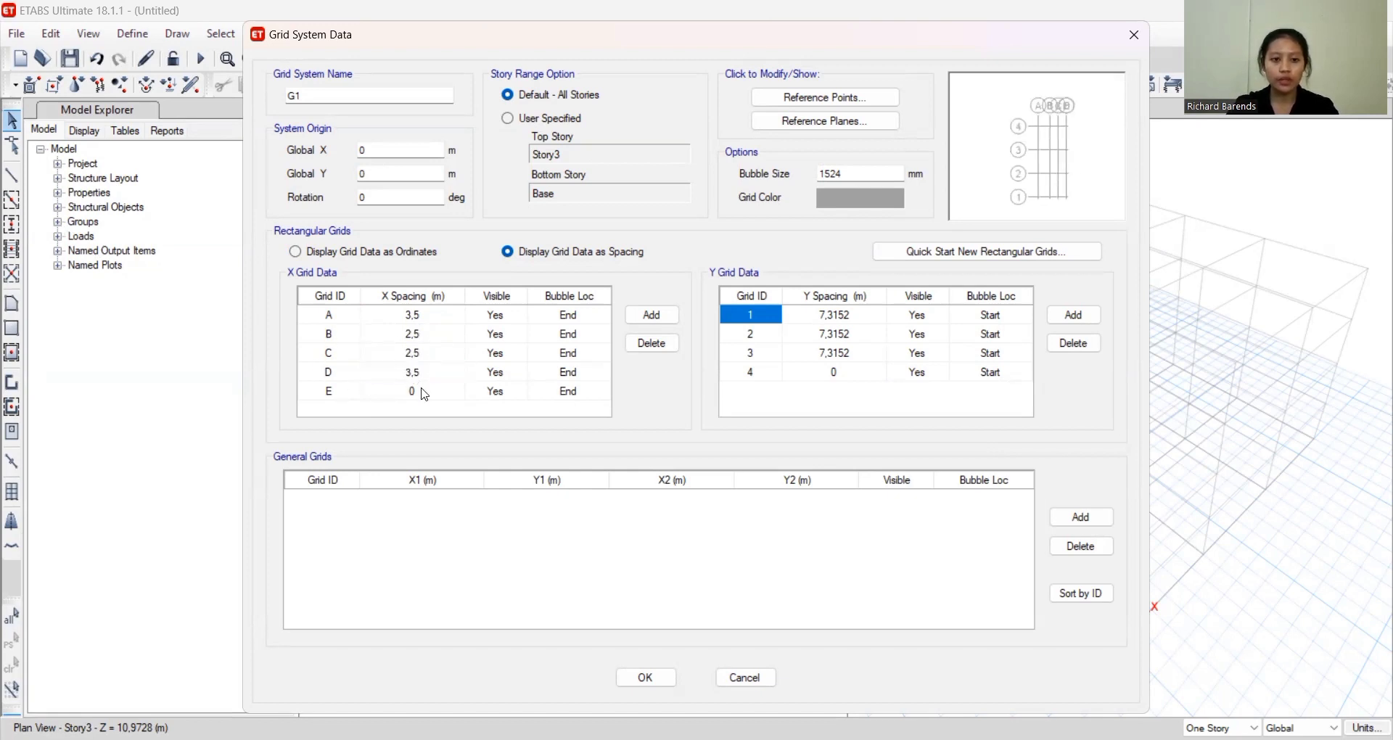
click(424, 394)
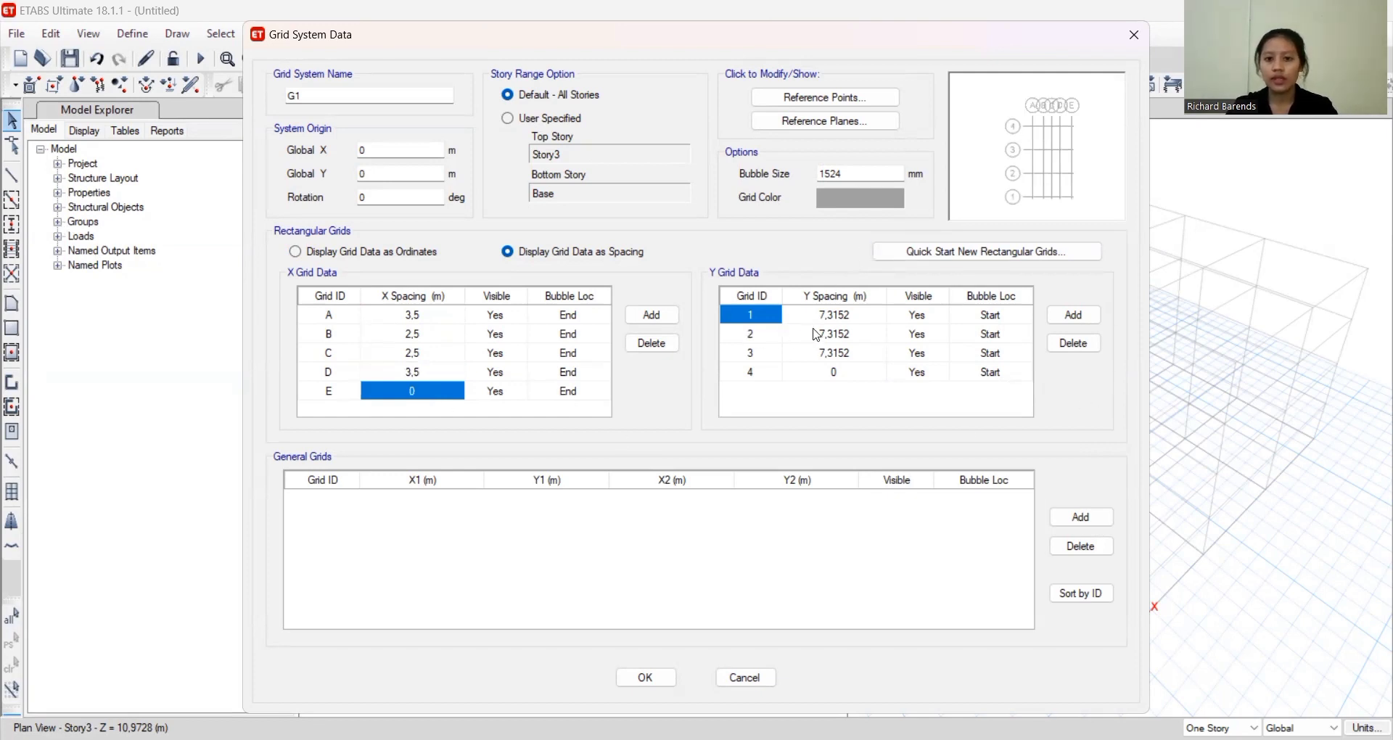
Set the Y grid spacings to 4,5 m for line 1 and 3,5 m for lines 2 and 3, and accept the grid and story data
click(842, 319)
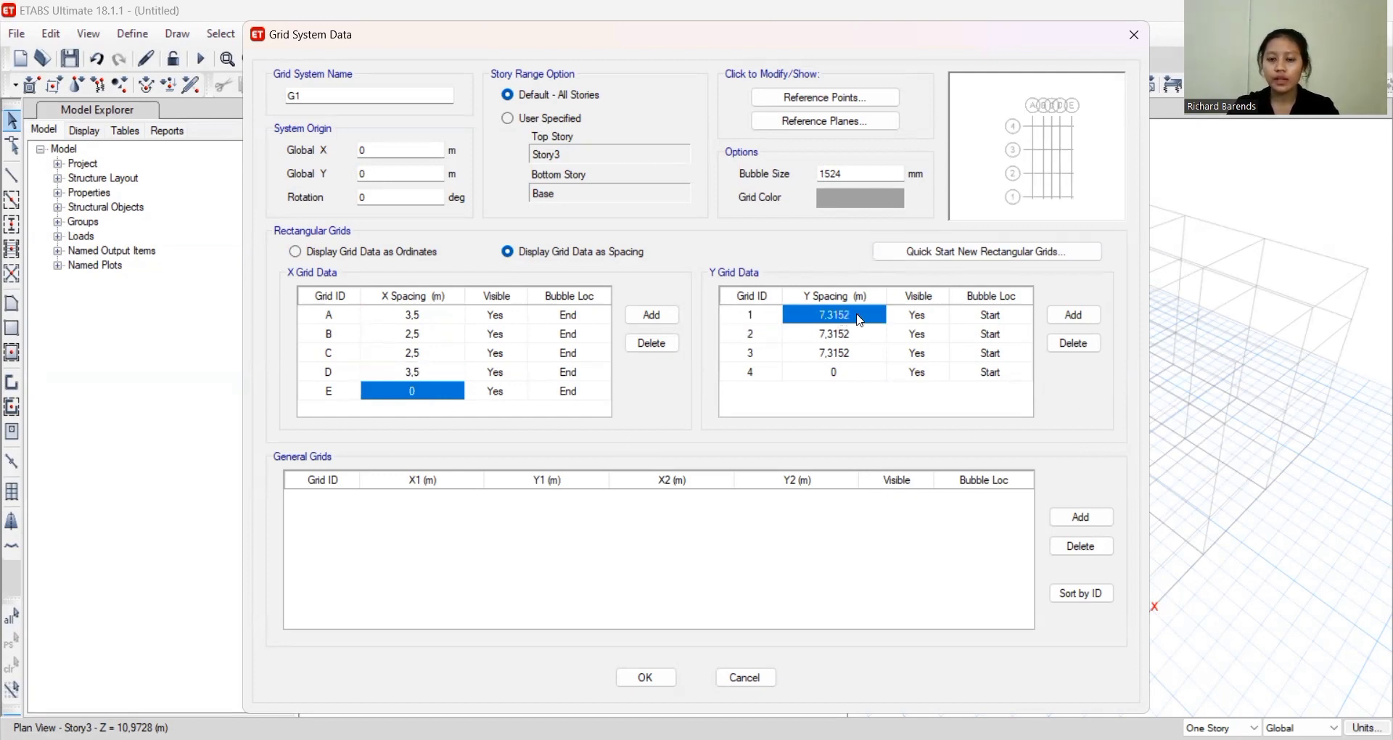
click(858, 314)
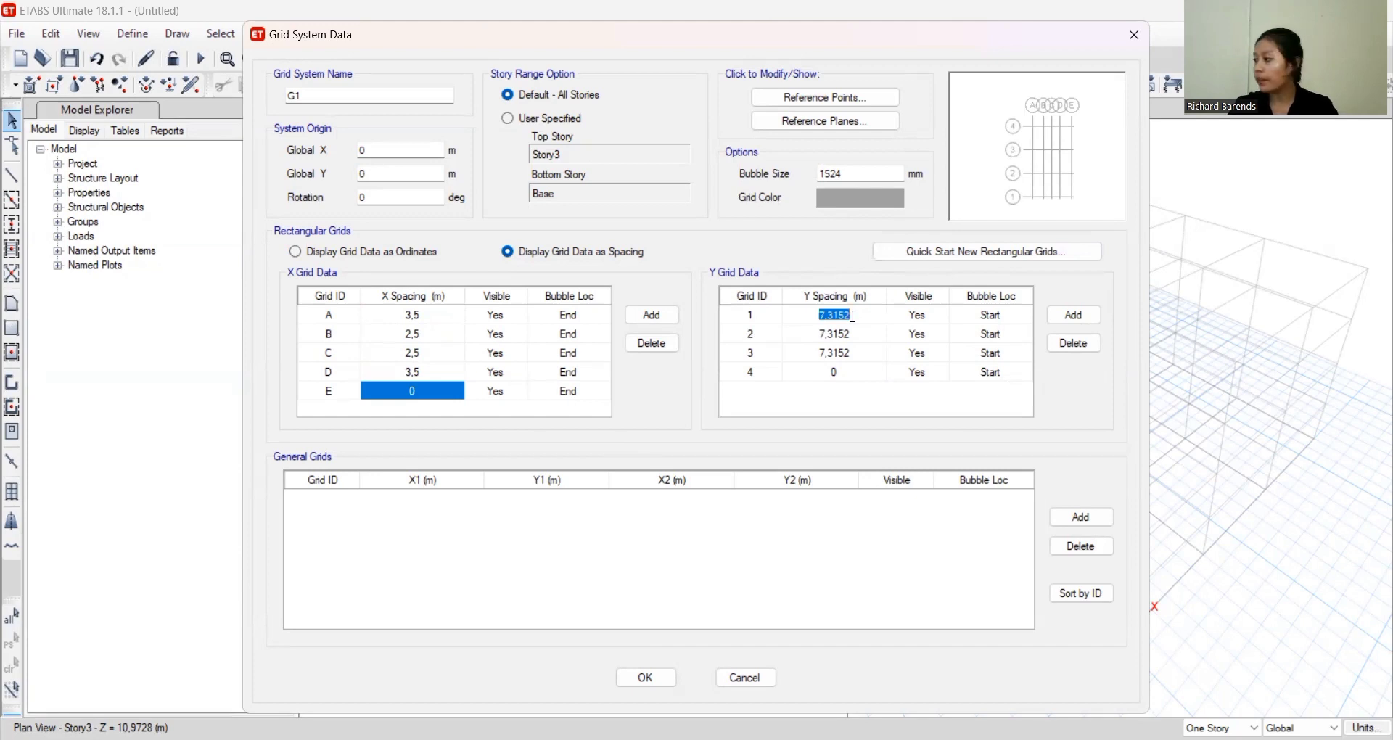
text(4,5)
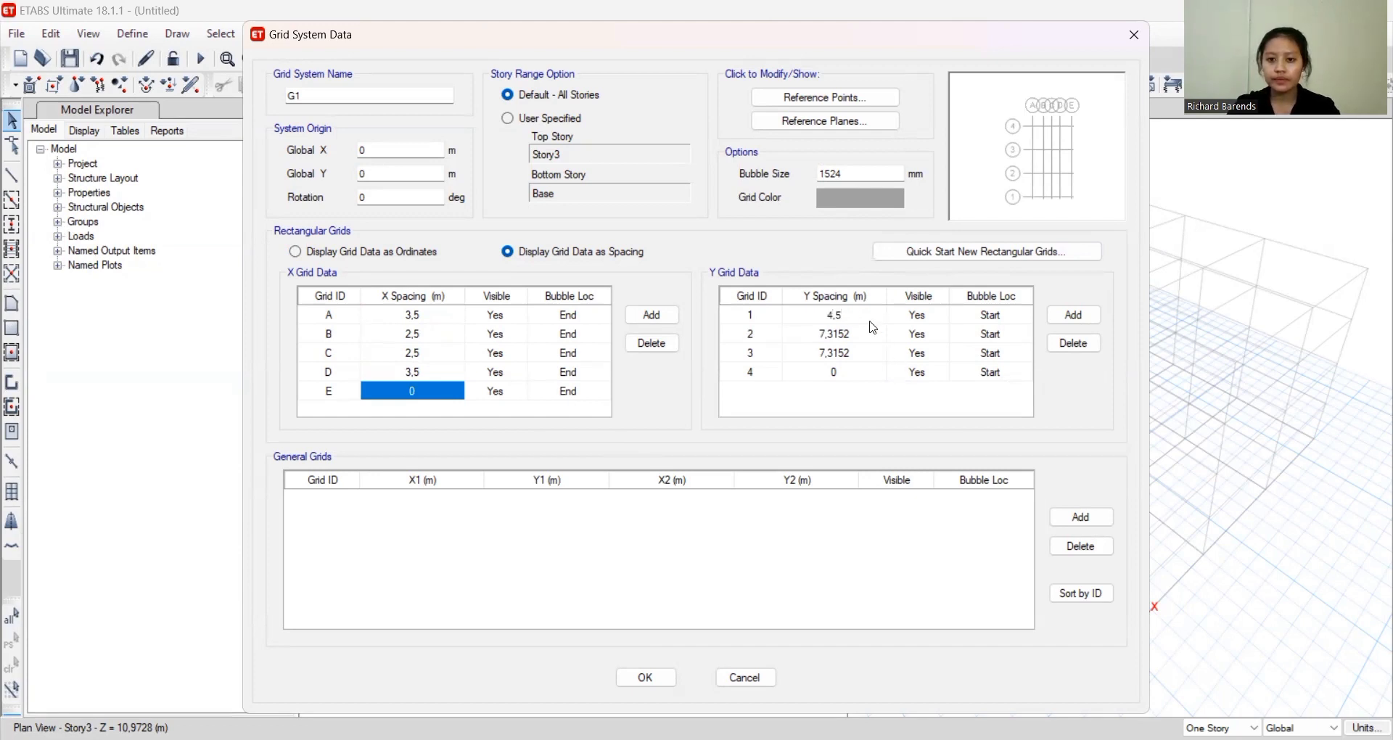
click(870, 335)
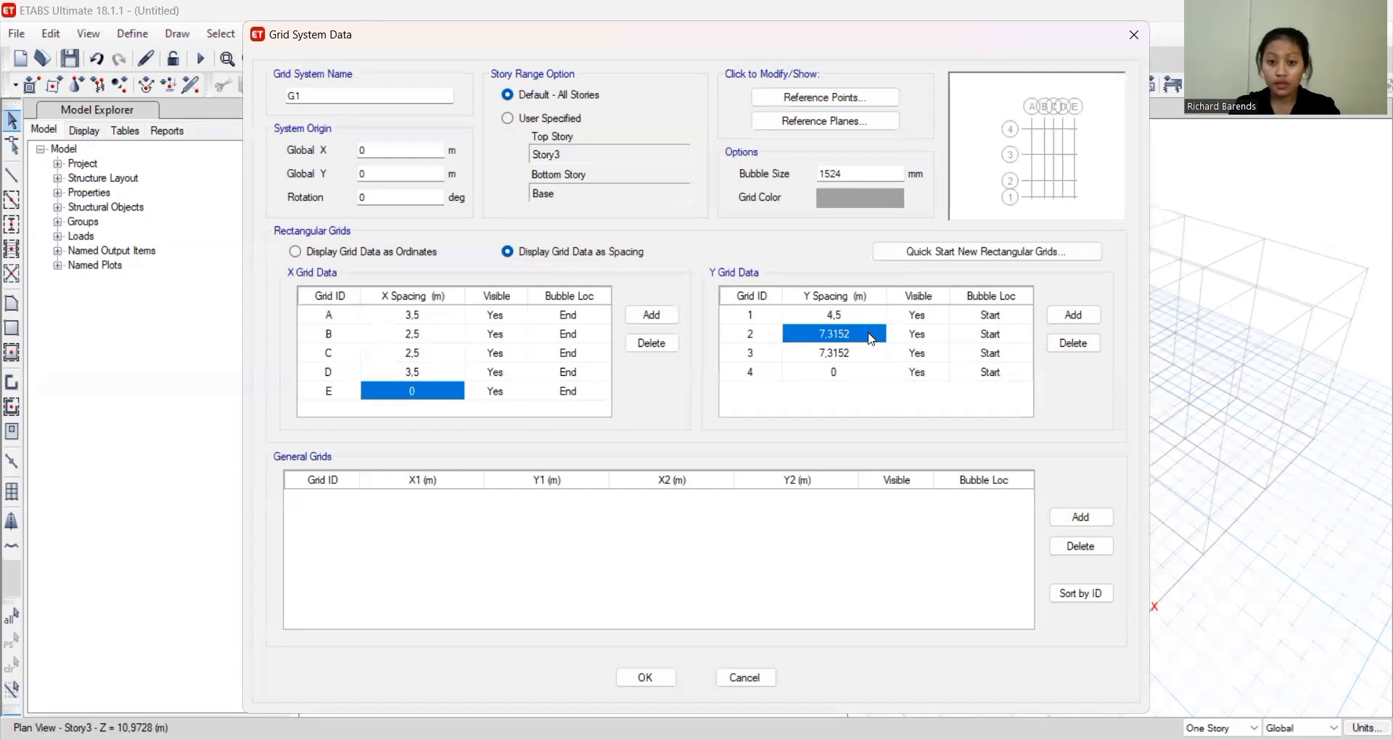
text(3,5)
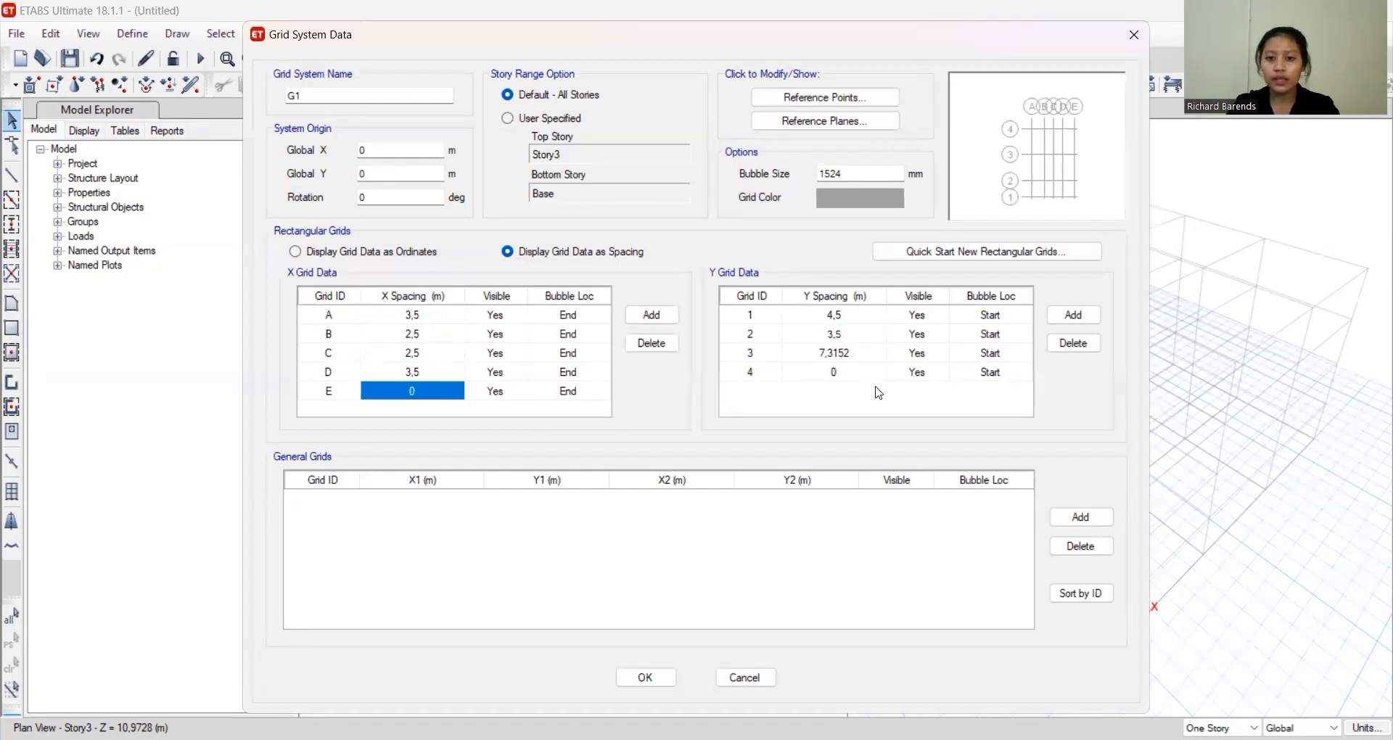
click(852, 354)
text(3,5)
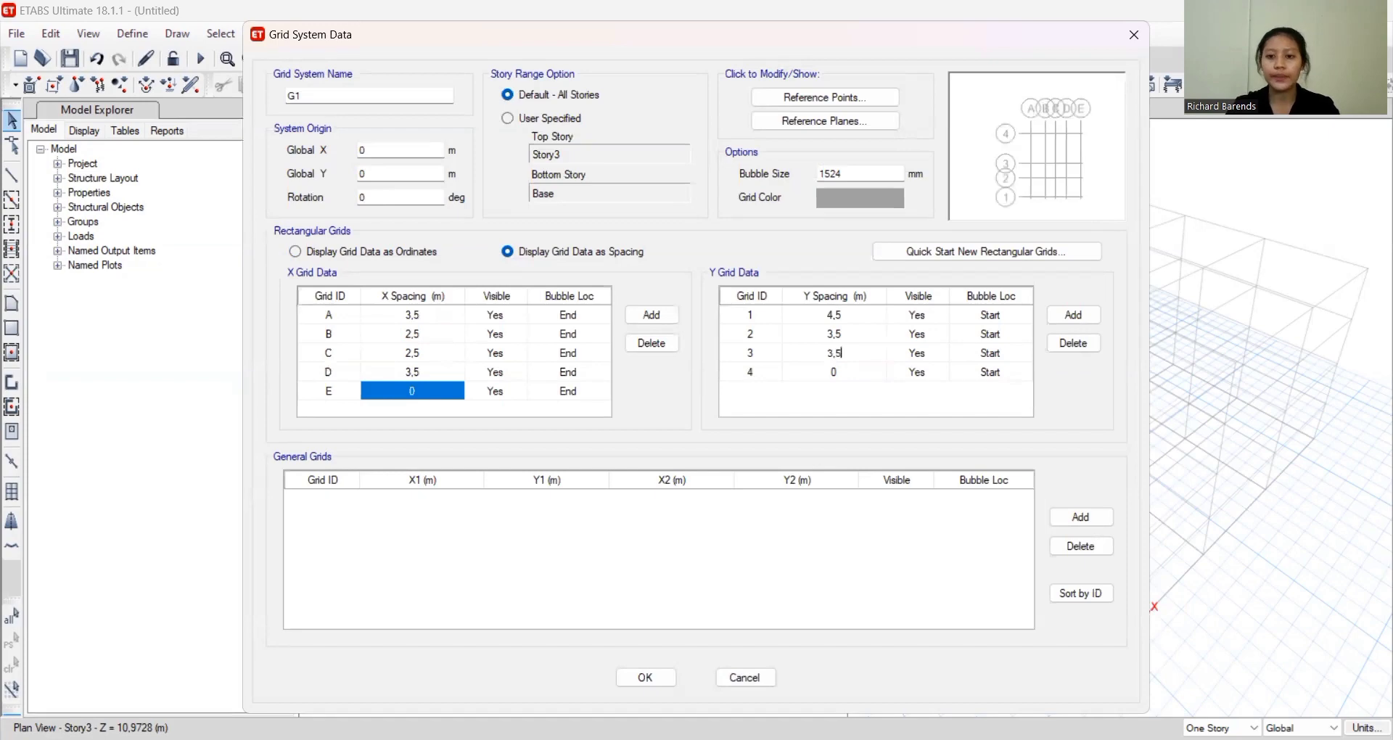
click(842, 372)
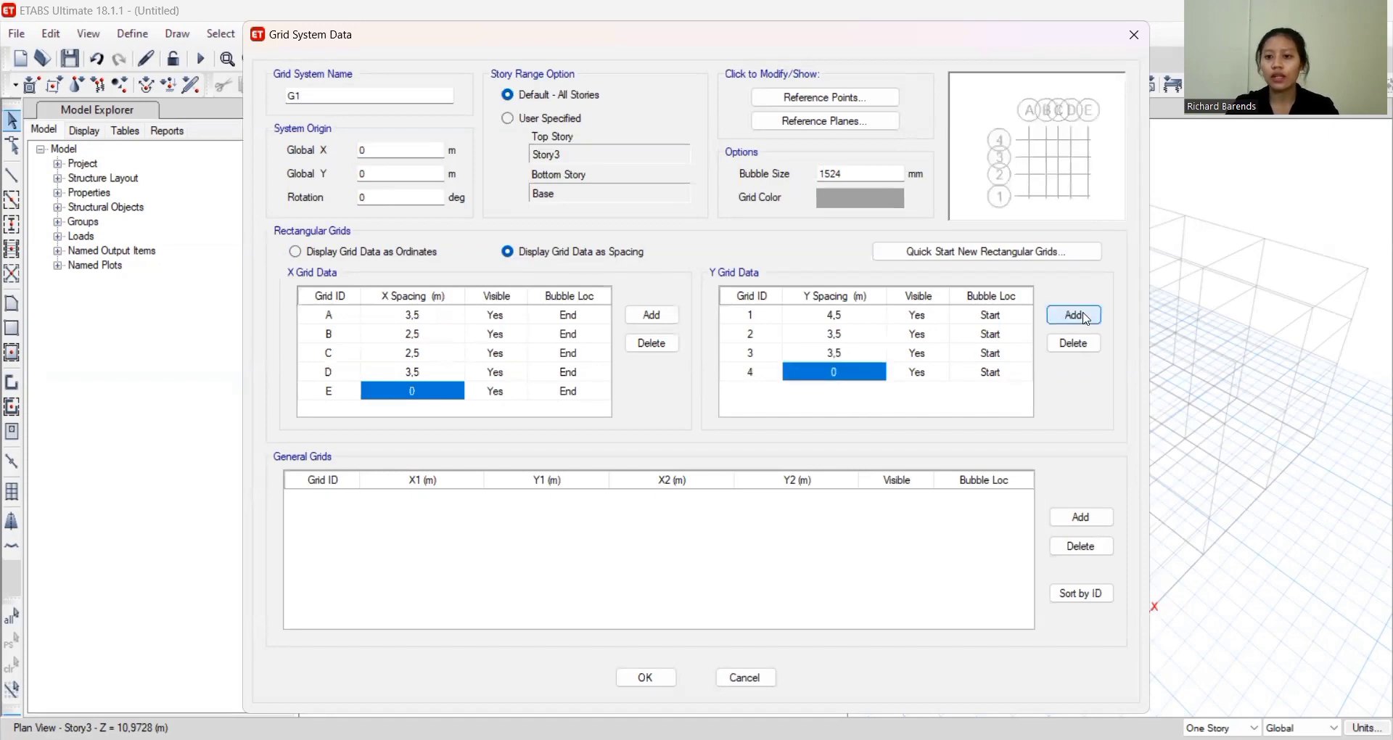
click(640, 680)
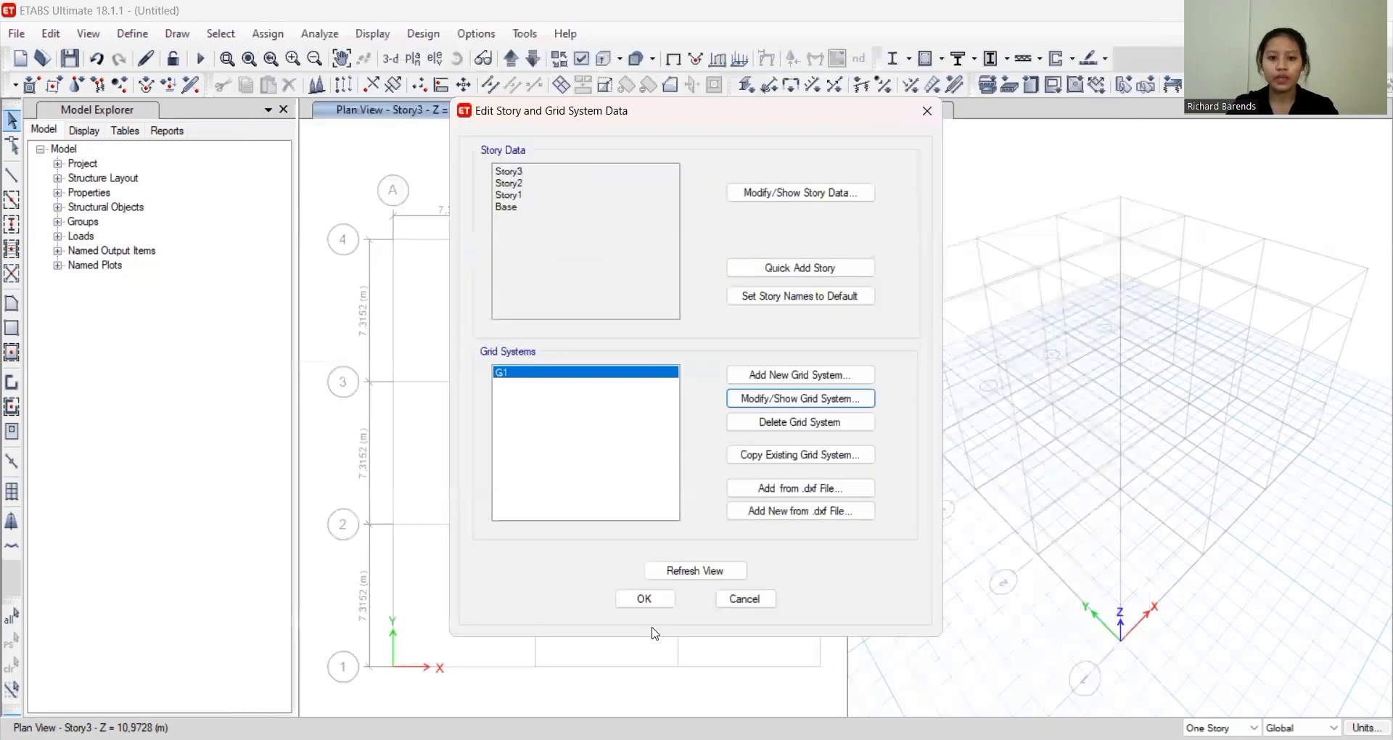
click(645, 599)
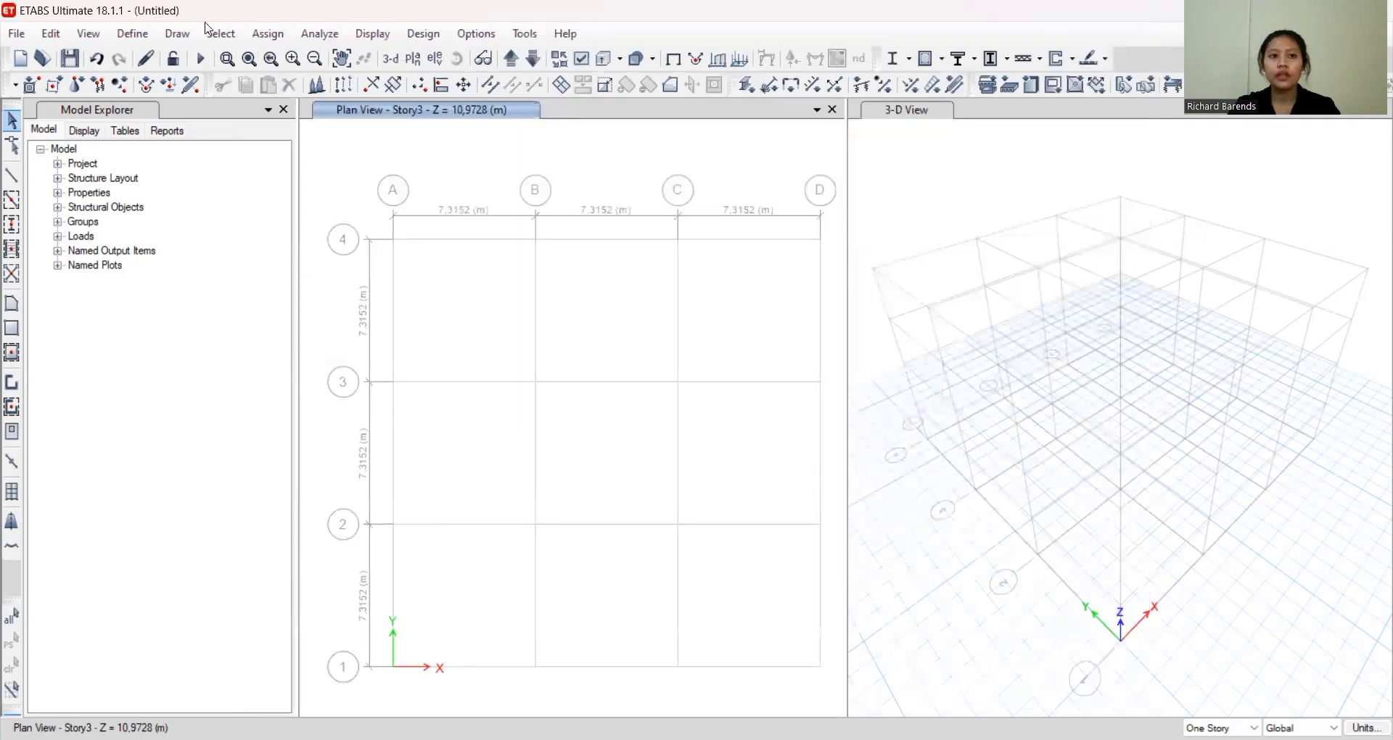
Add a new United States concrete material with the Customary standard and grade f'c 4000 psi, and name it FC30
shift+middle_drag(1092, 508, 886, 399)
click(132, 35)
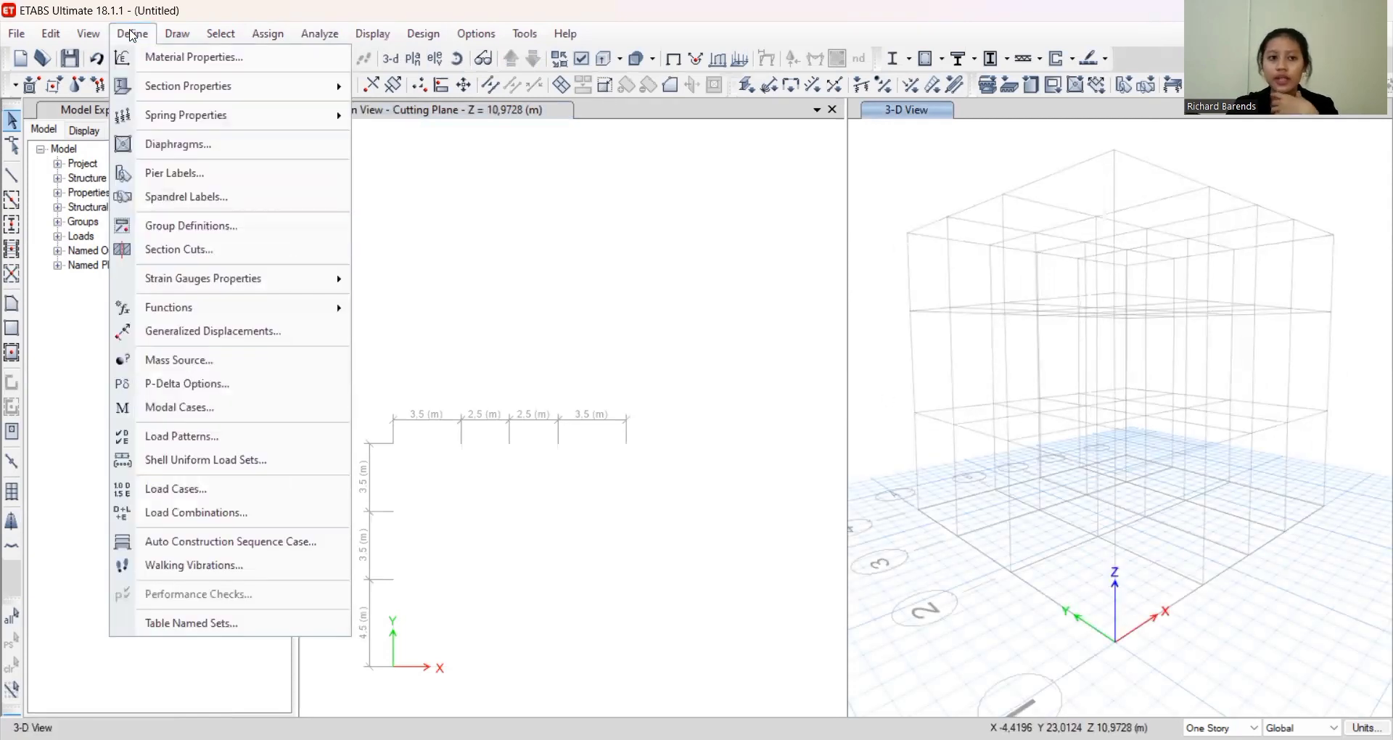
click(168, 59)
click(580, 313)
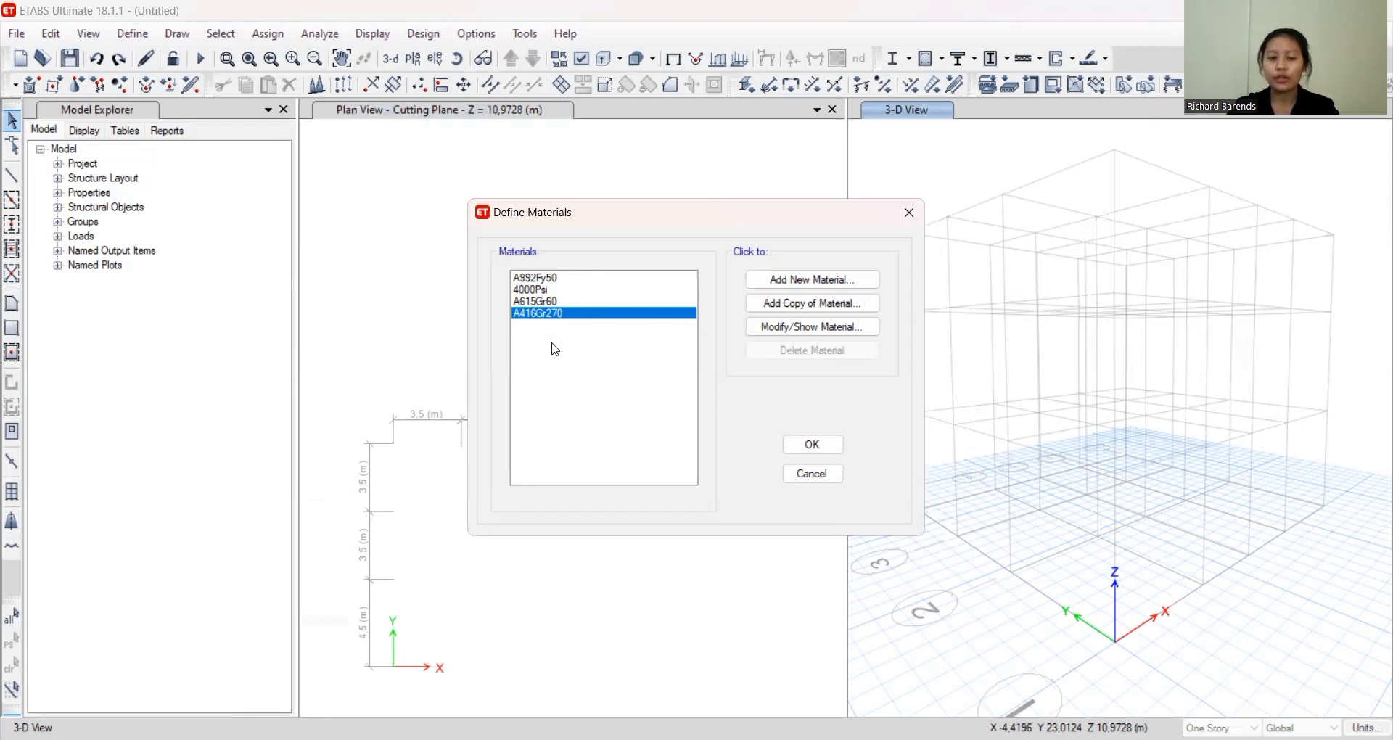
click(812, 280)
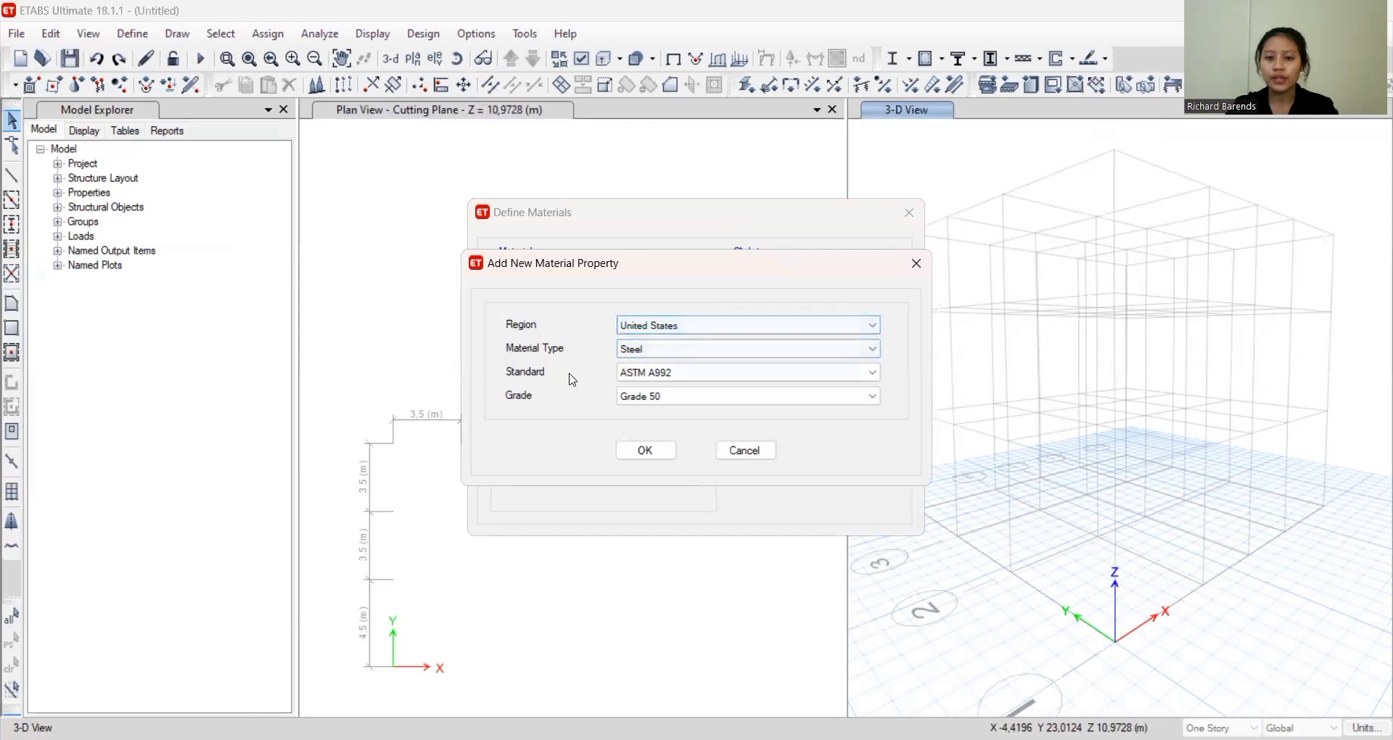
click(639, 350)
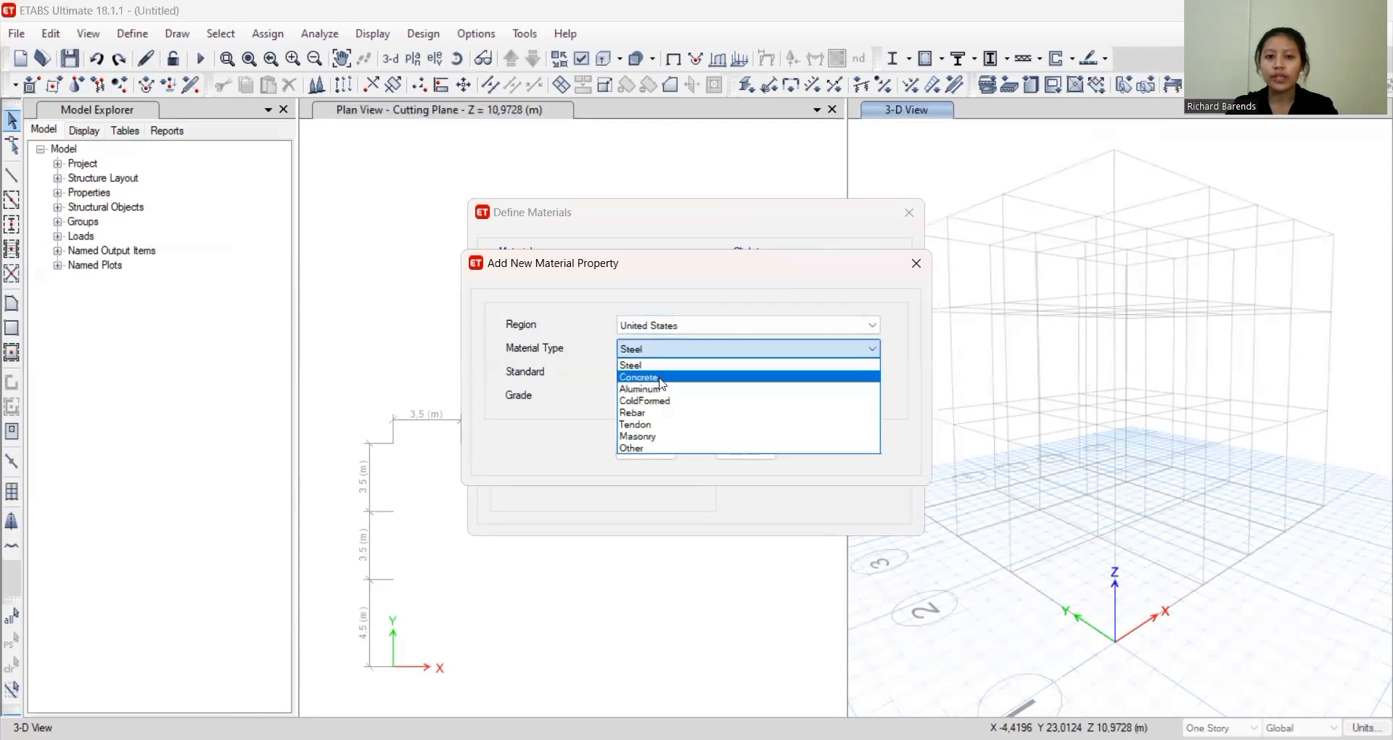
click(661, 378)
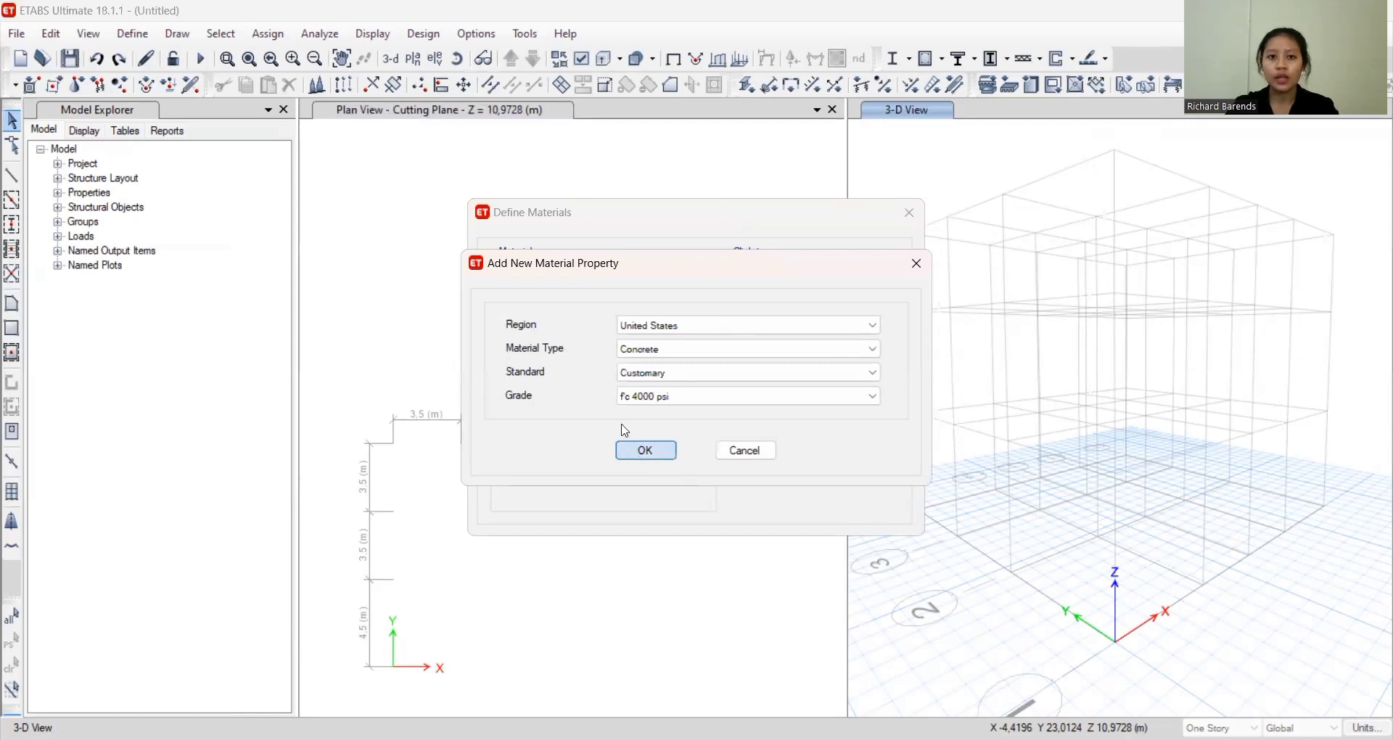
key(Return)
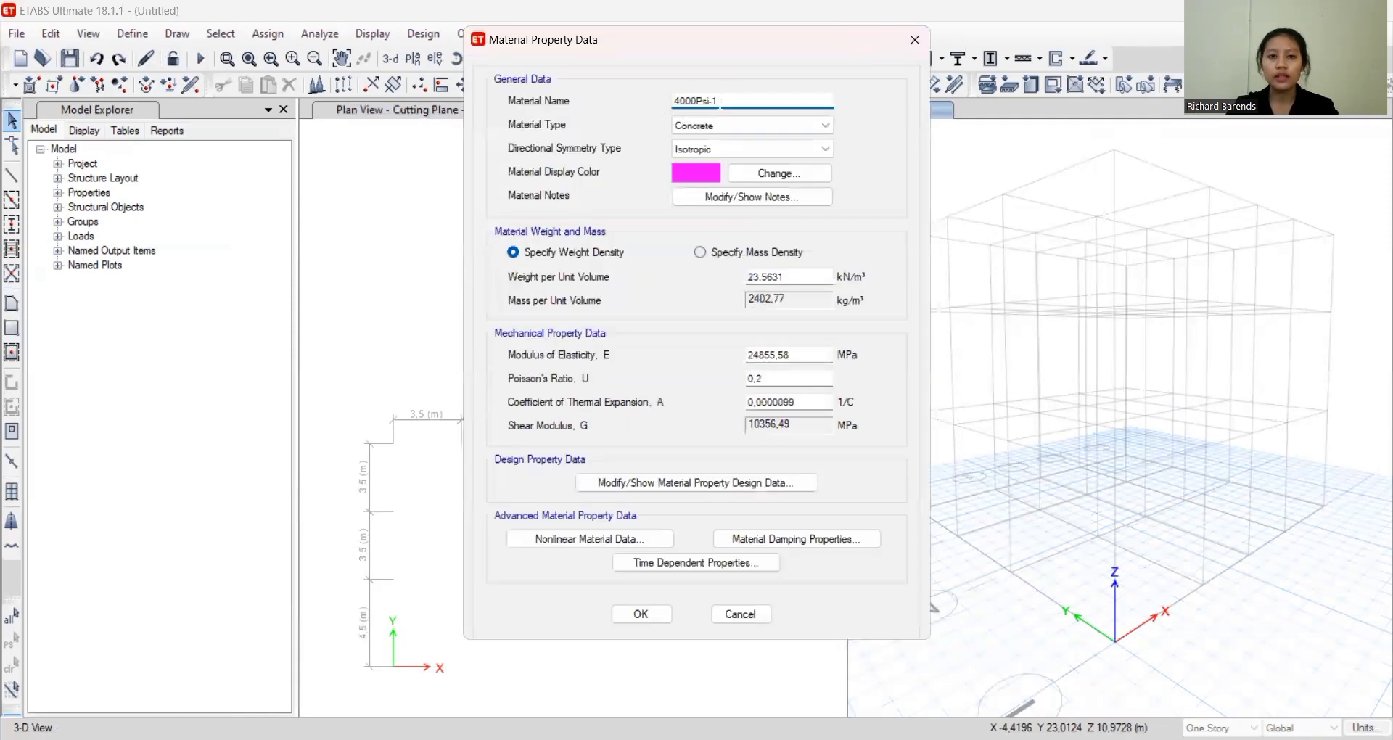
drag(743, 102, 607, 107)
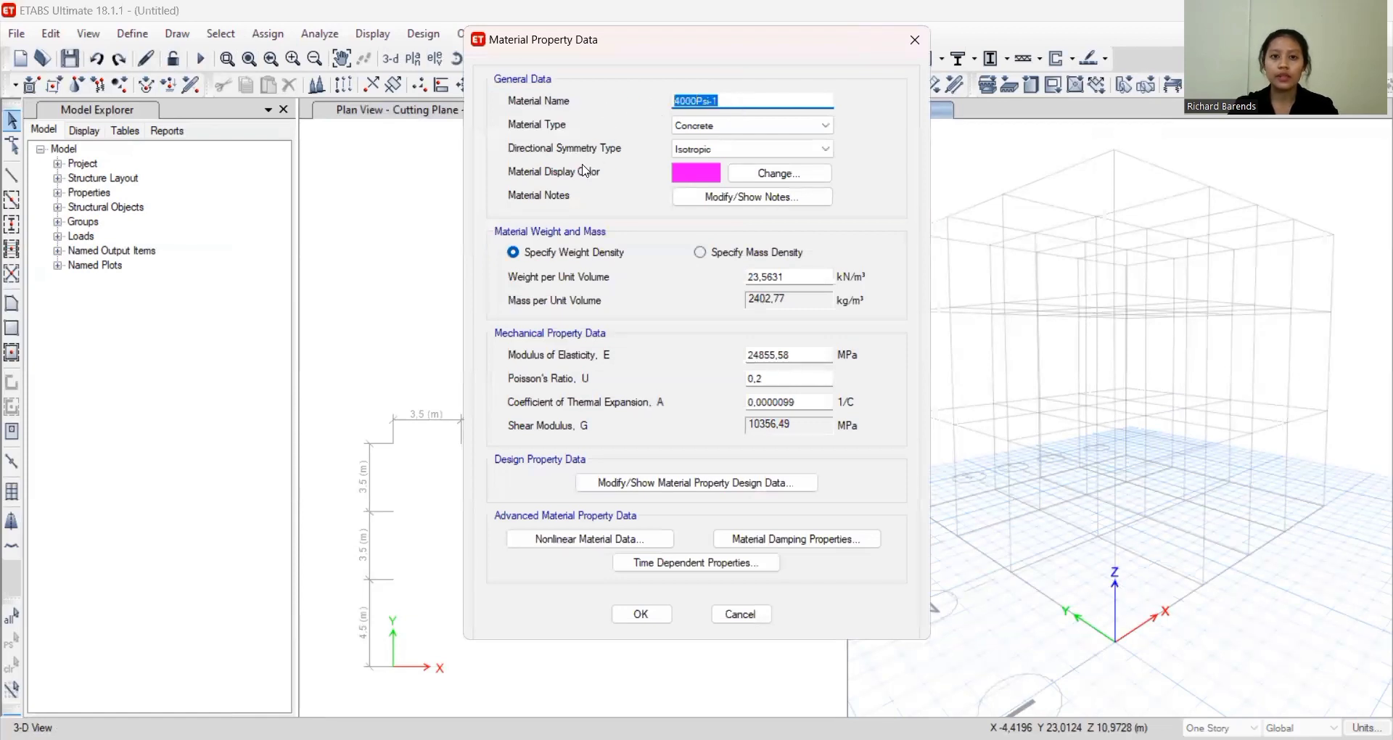
text(FC30)
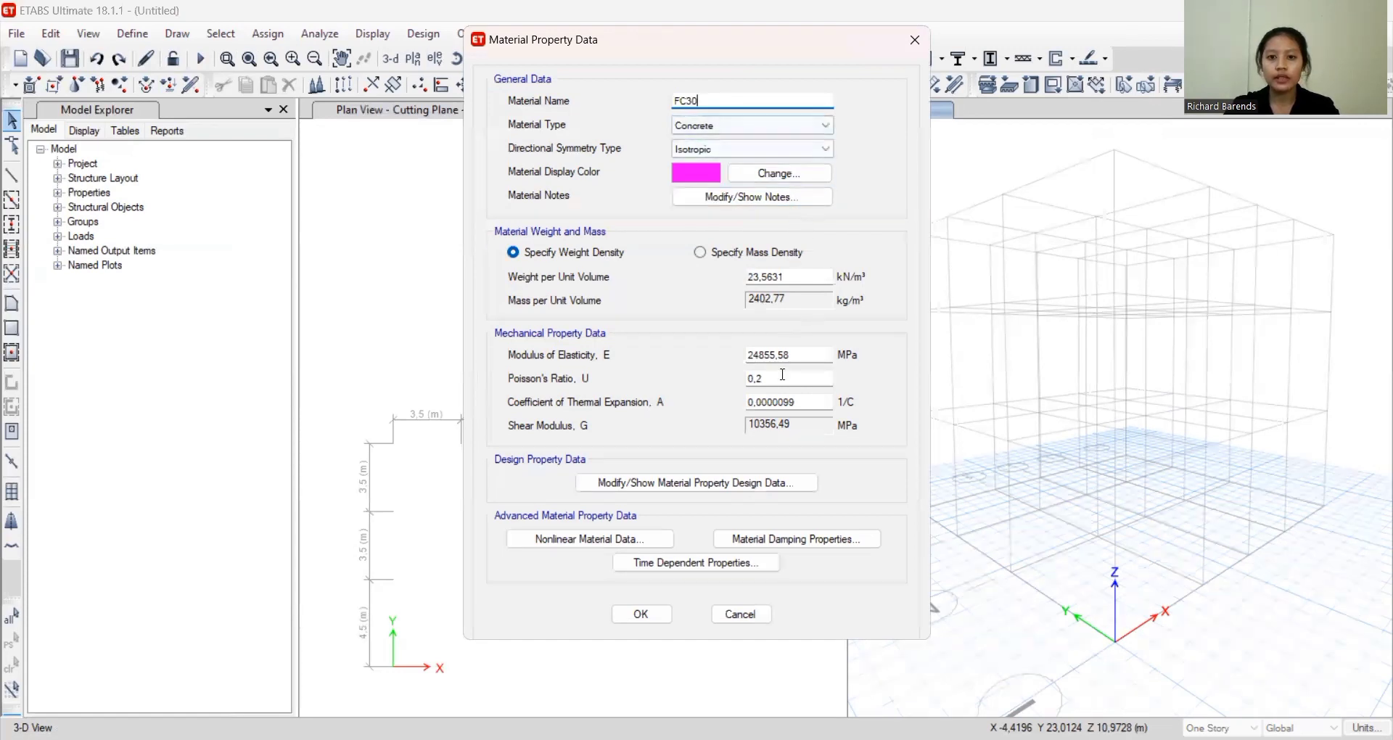
Try to set the modulus of elasticity of FC30 to the expression 4700*(30^0,5) MPa
click(799, 355)
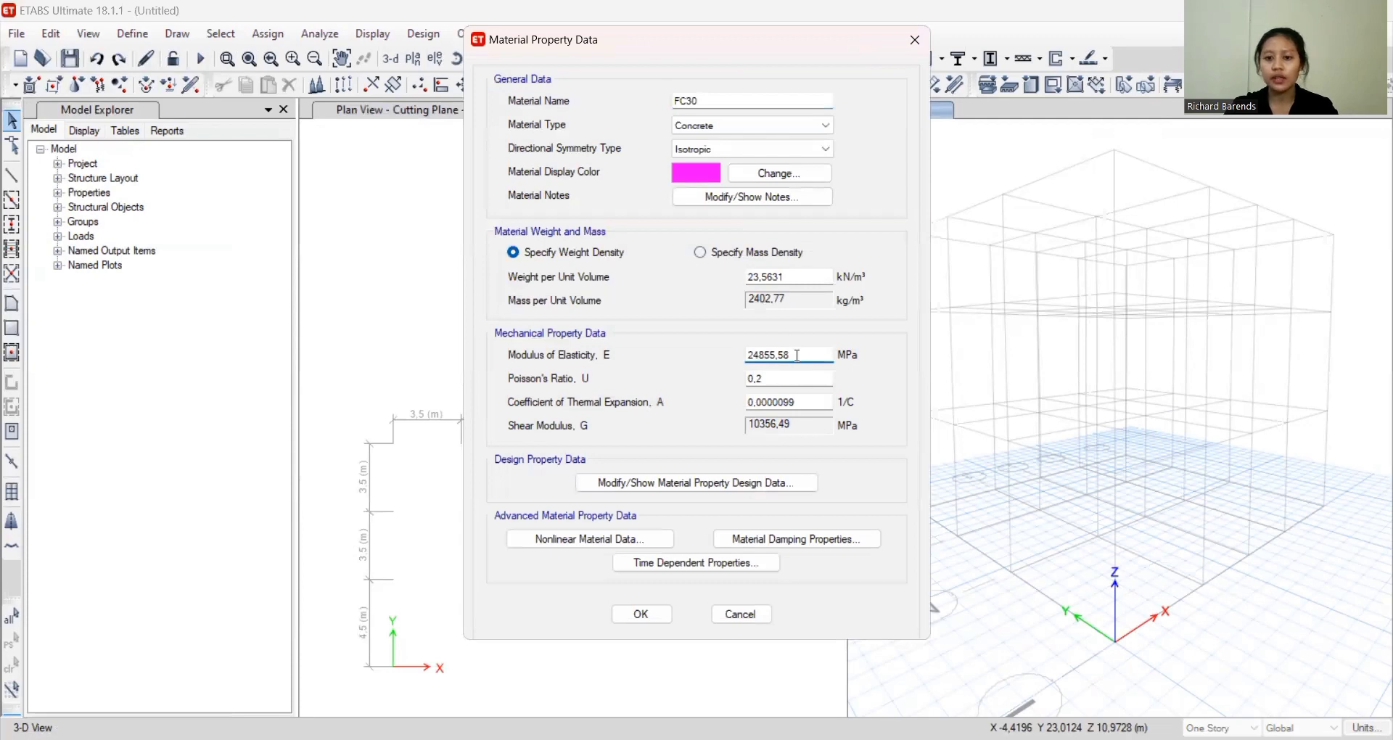
drag(798, 355, 697, 354)
text(4)
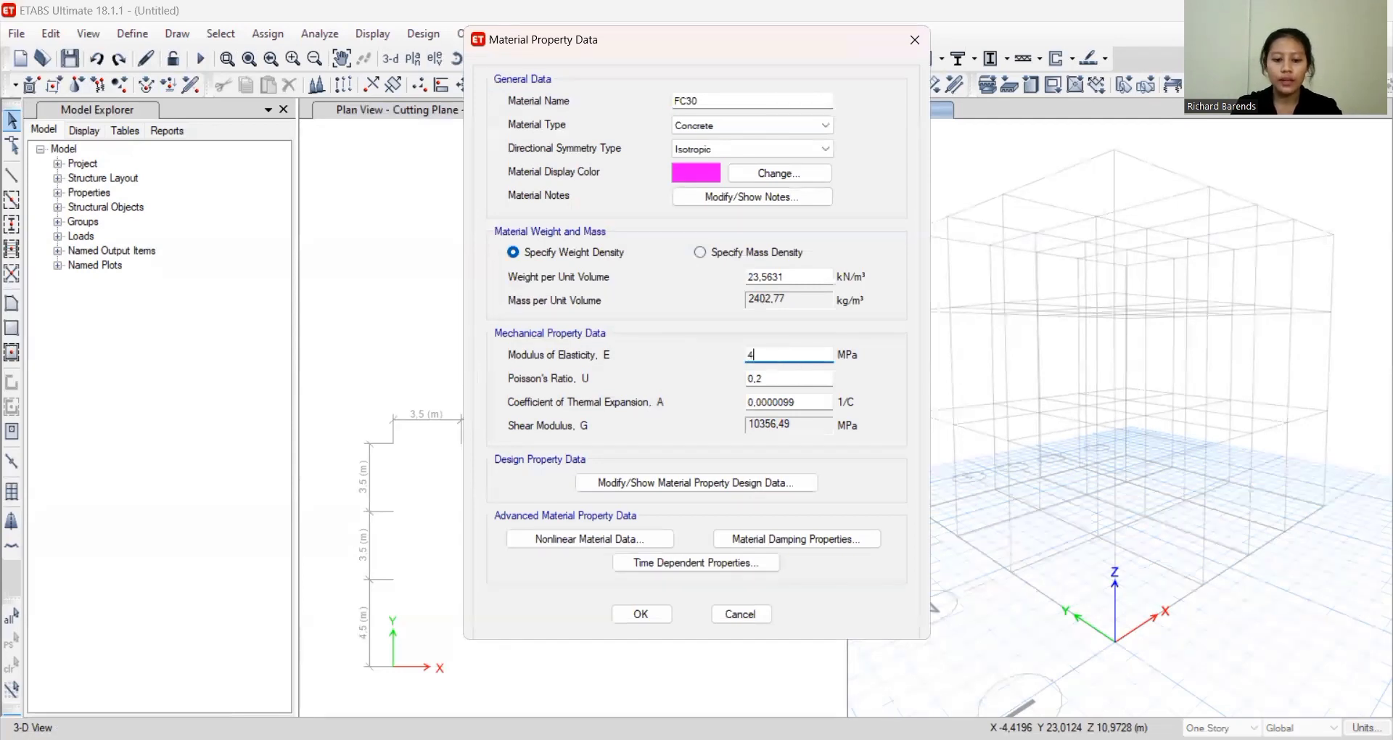
text(700*()
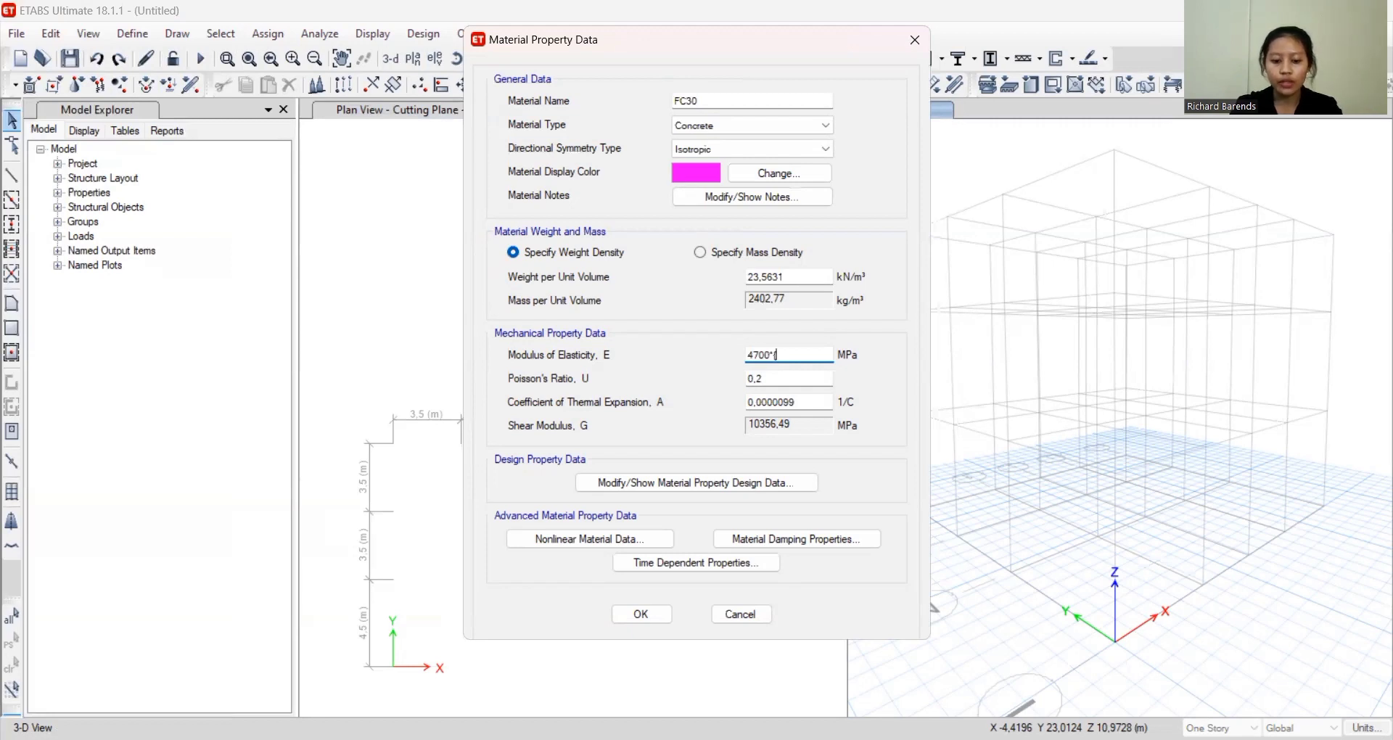
text(30)
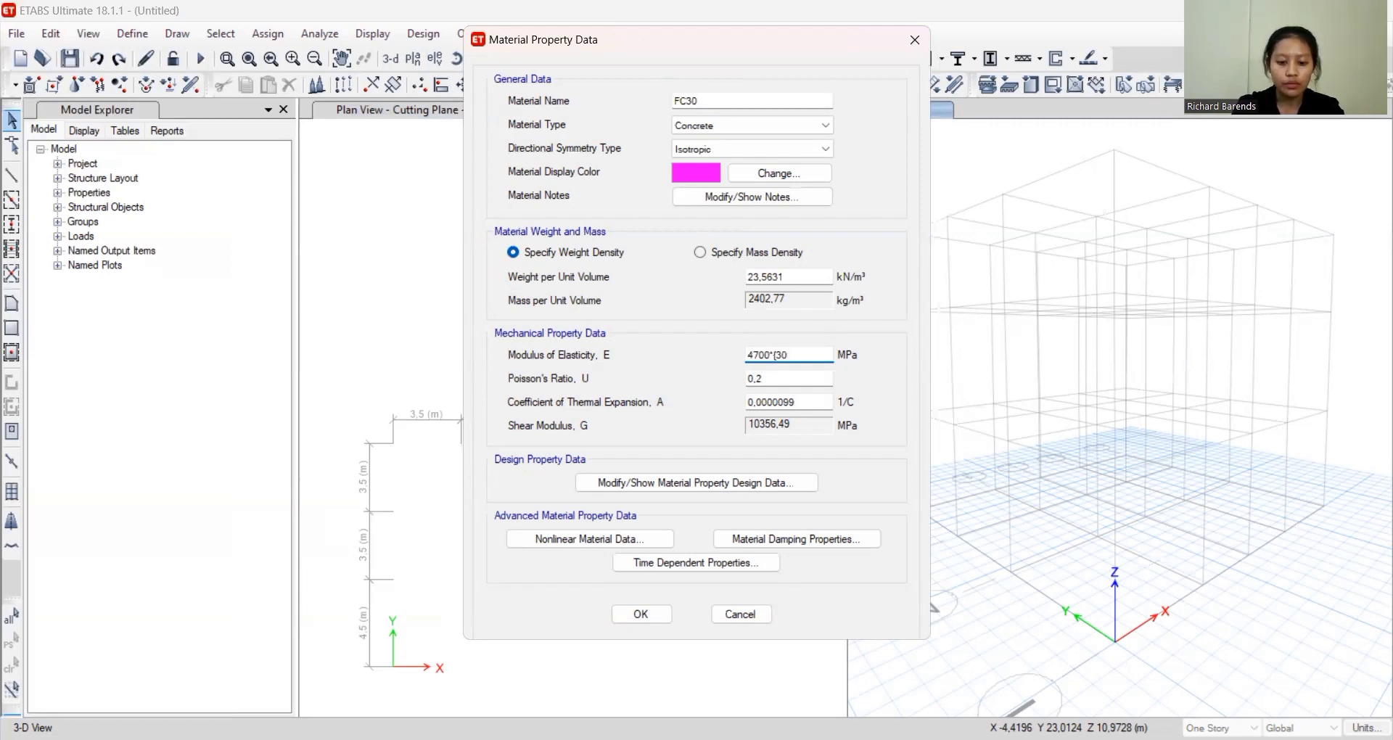
text(^0,5)
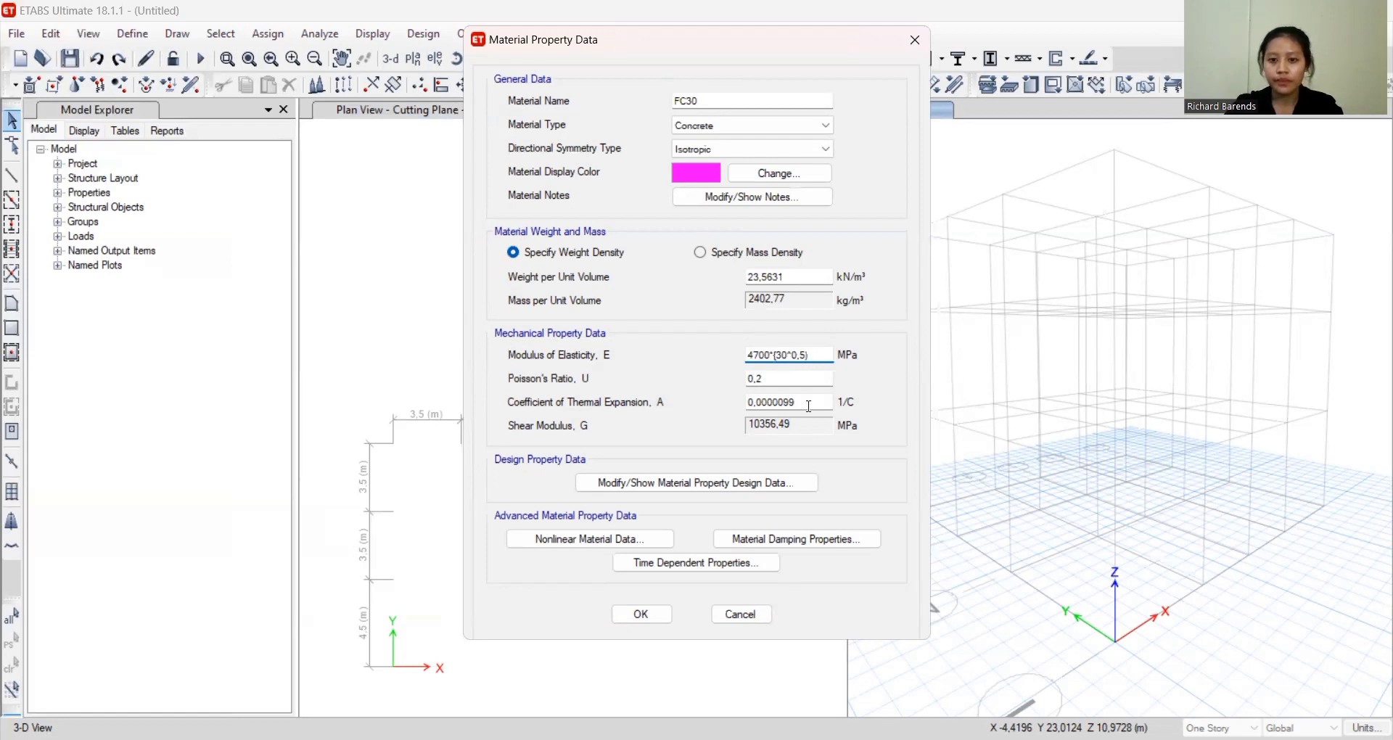
text())
click(817, 376)
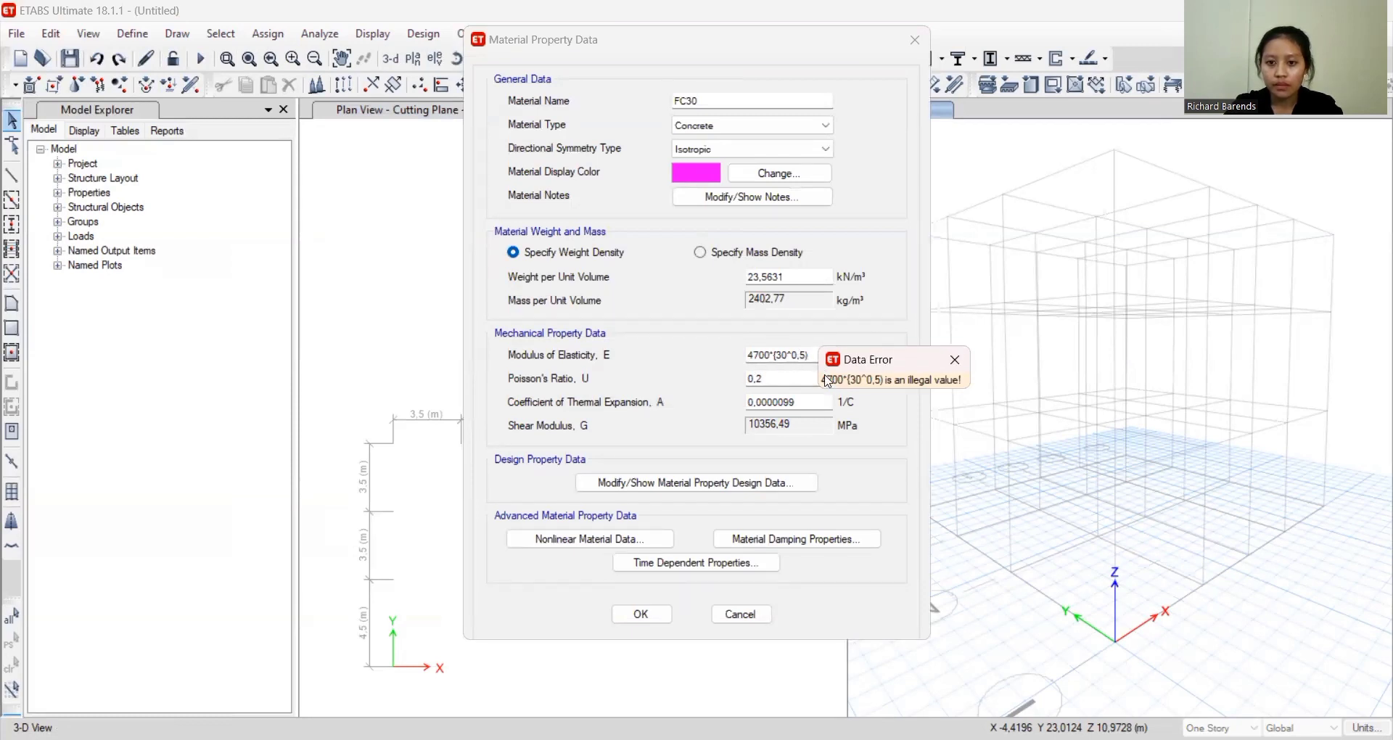
click(955, 360)
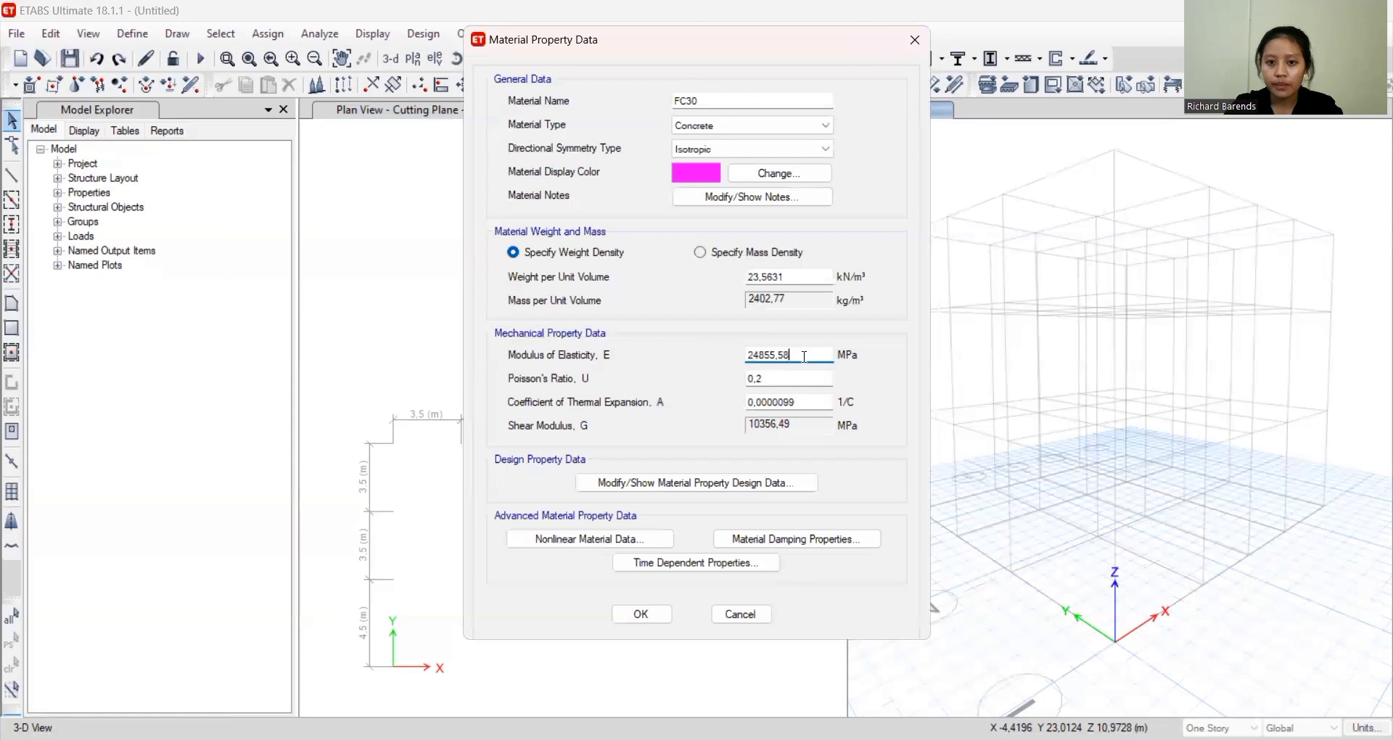
Set the modulus of elasticity of FC30 to the expression 4700*(30^0,5) MPa
text(4700*()
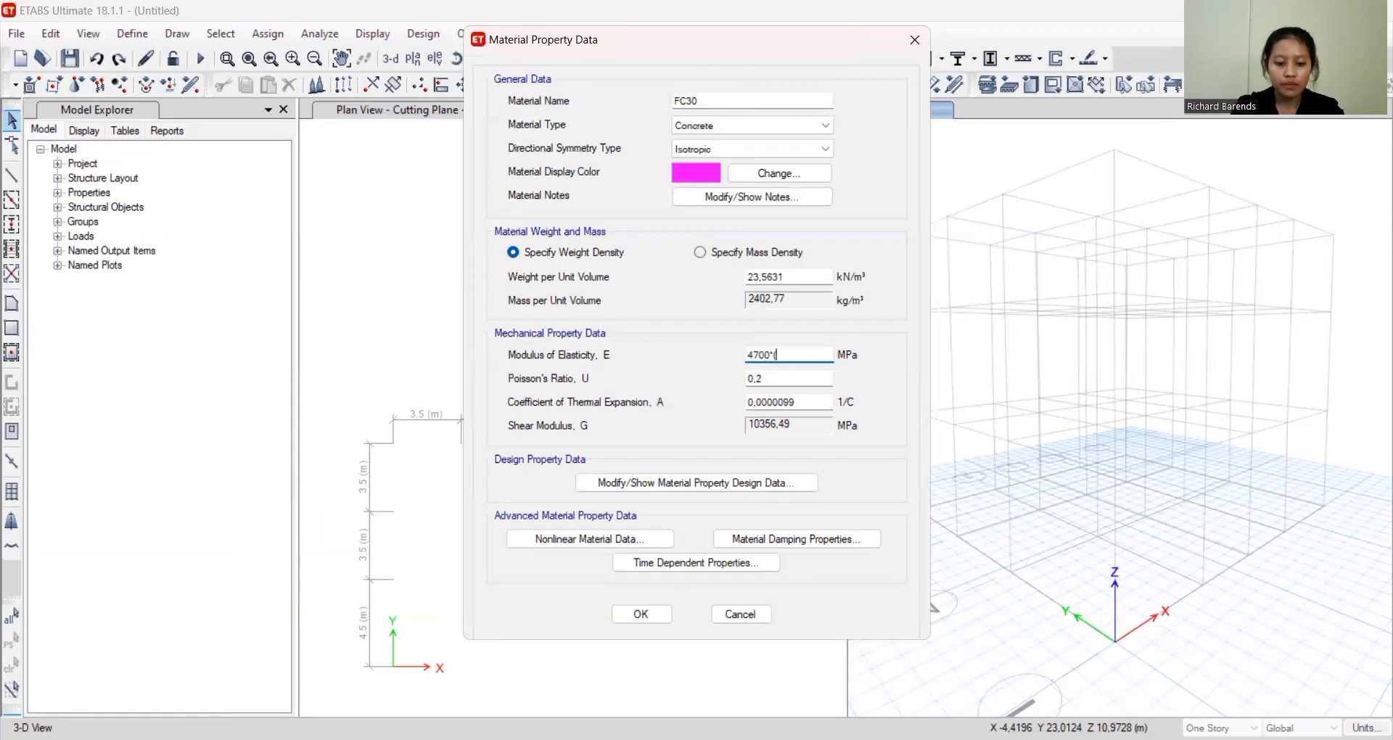
text(30^0)
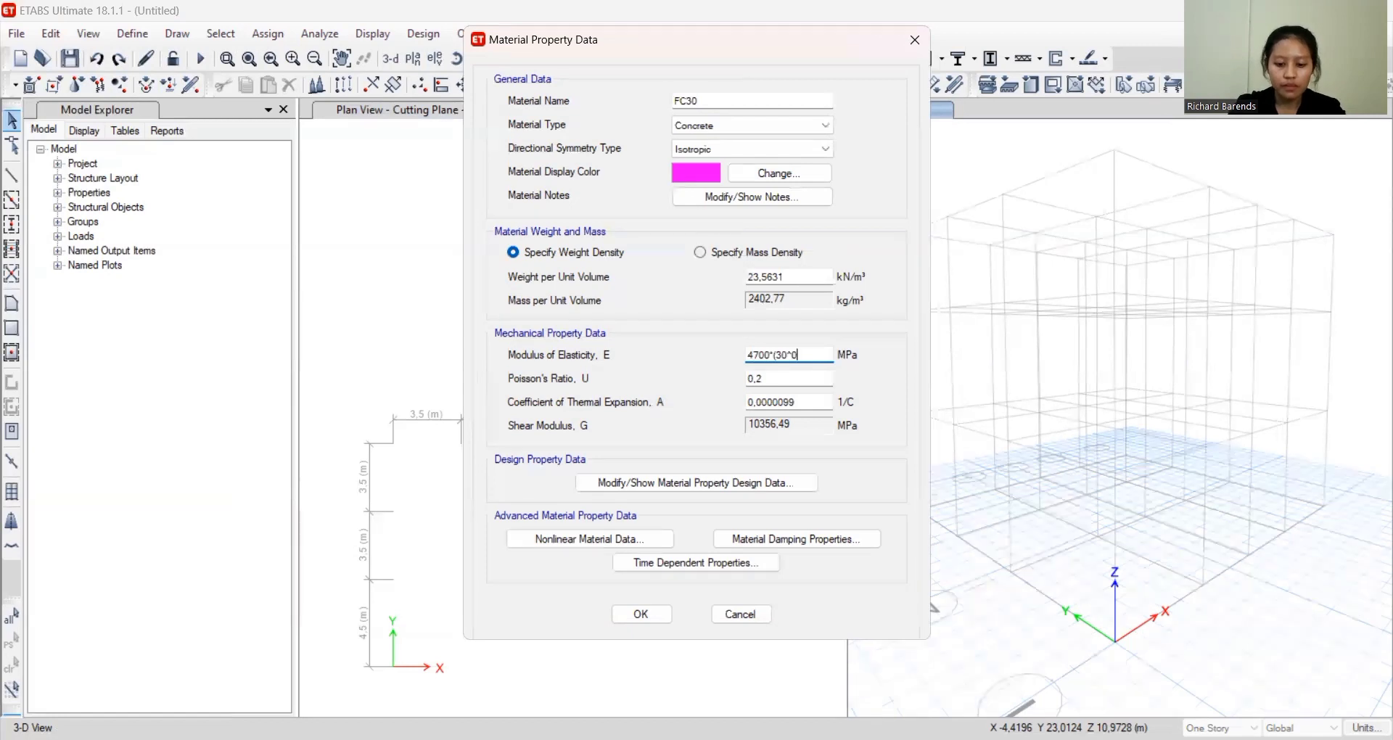
text(,5)
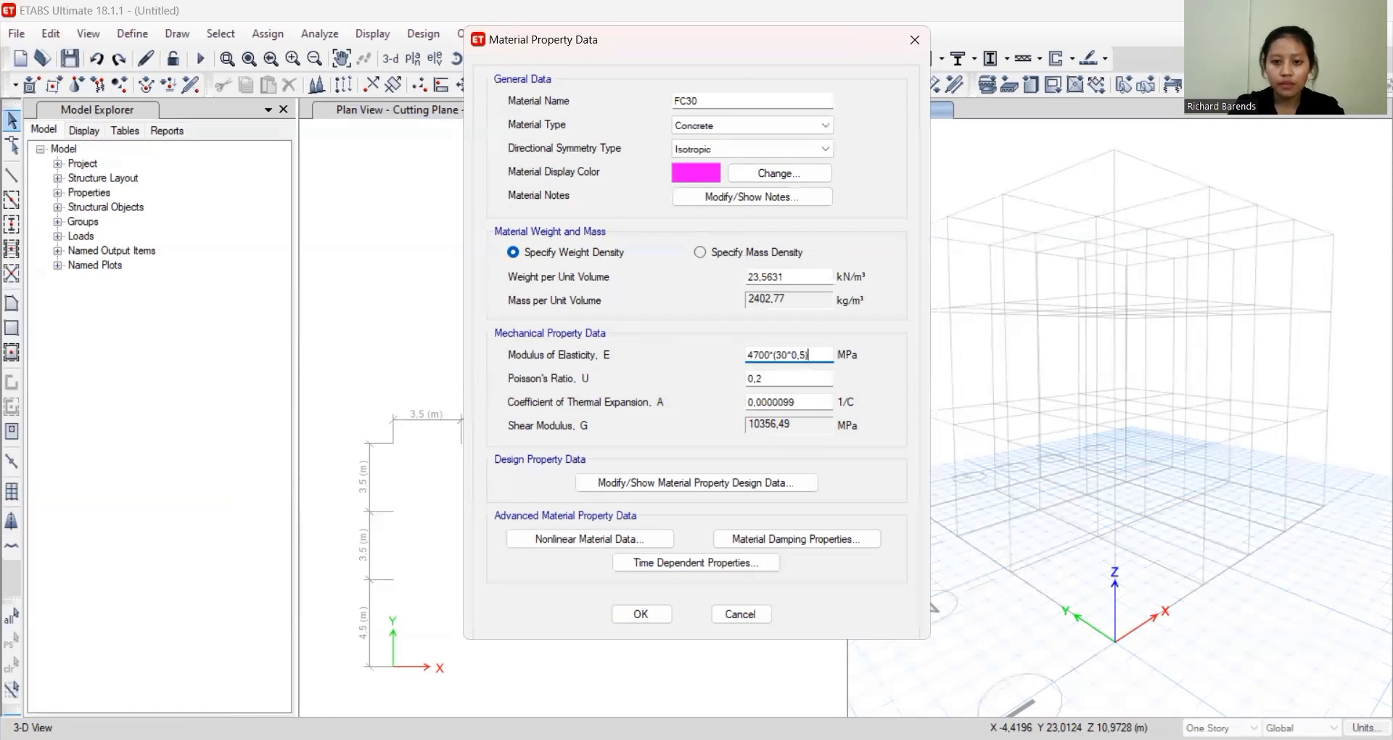
text())
click(805, 378)
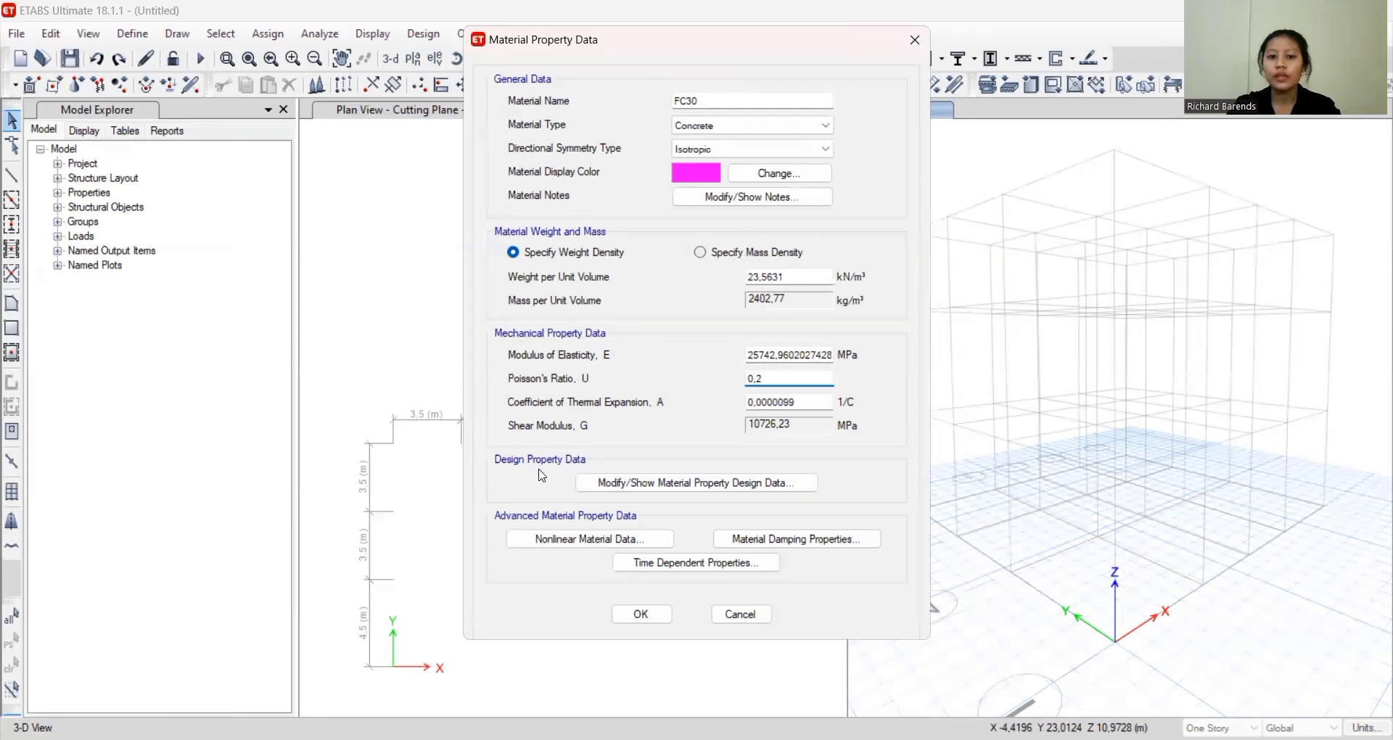
Set the specified concrete compressive strength f'c of FC30 to 30 MPa and accept the material
click(673, 484)
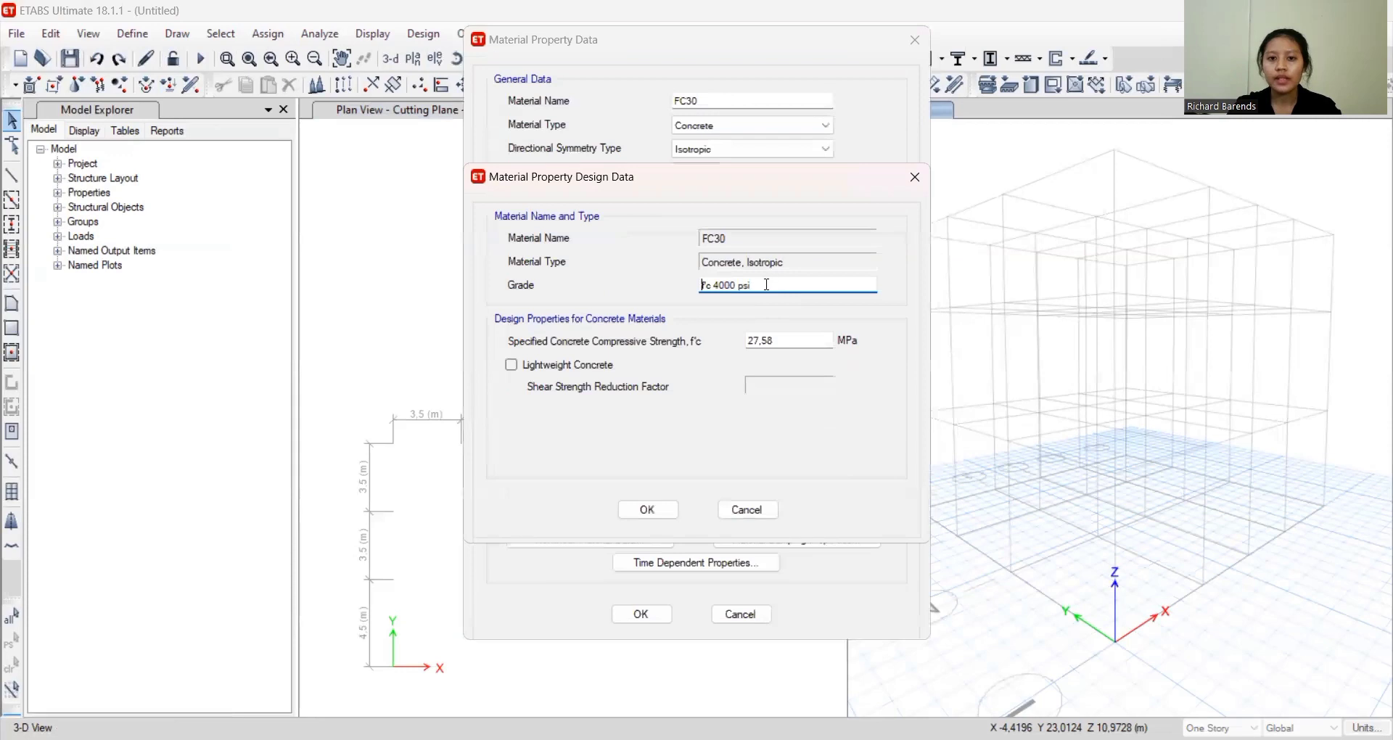
key(Tab)
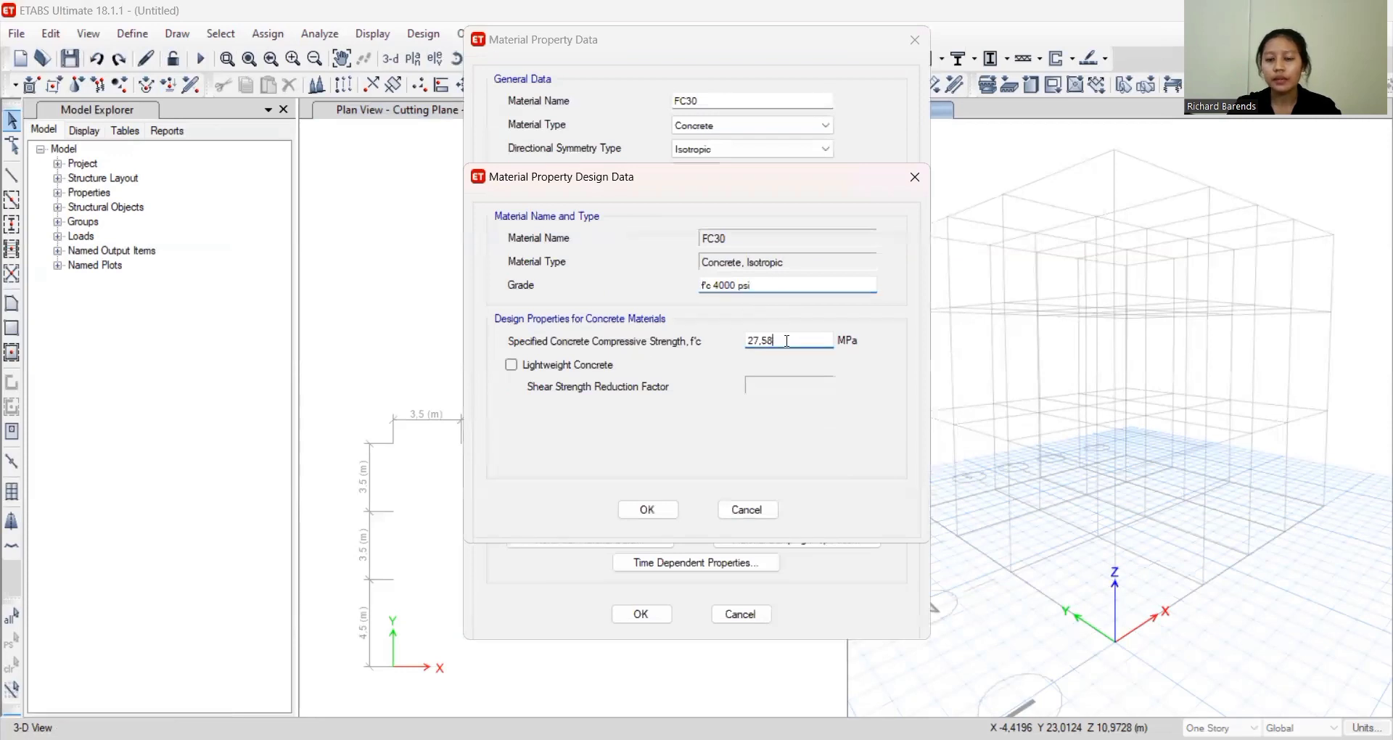
text(30)
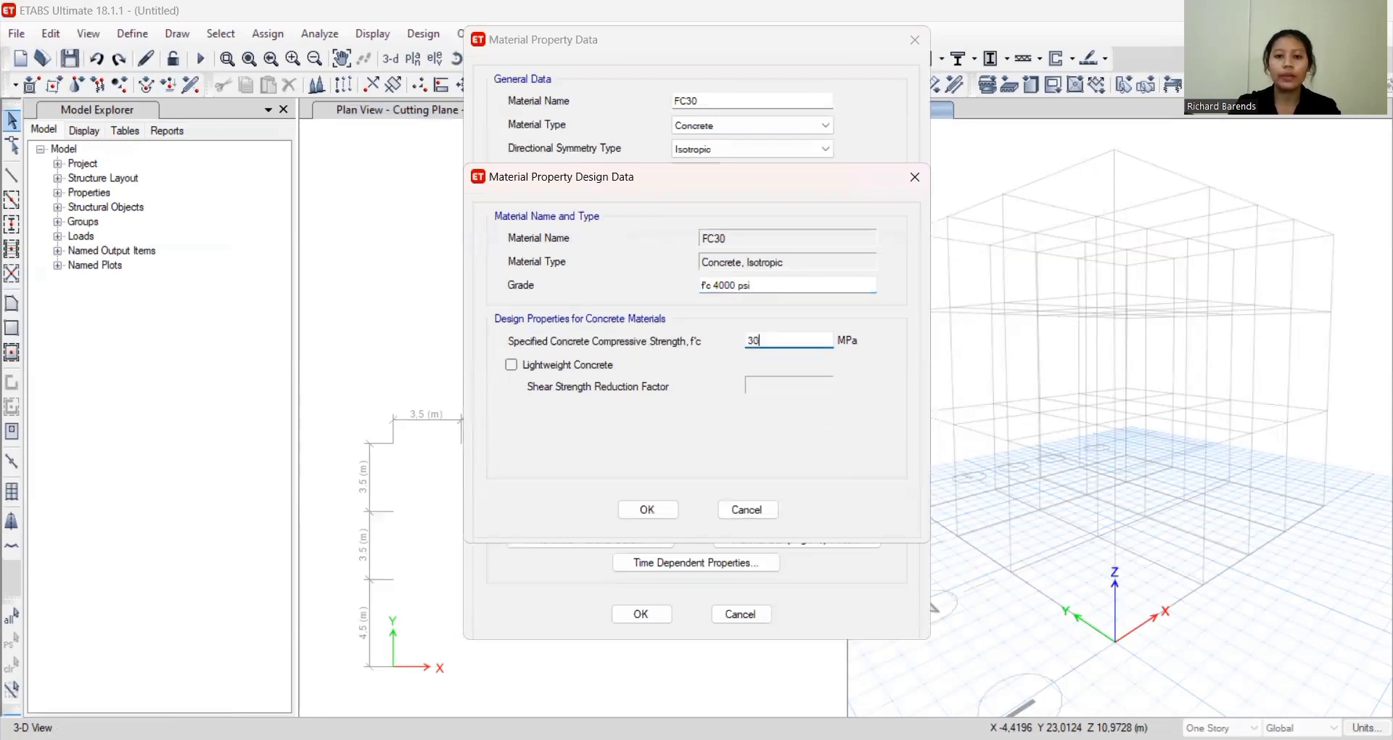
click(637, 511)
click(640, 614)
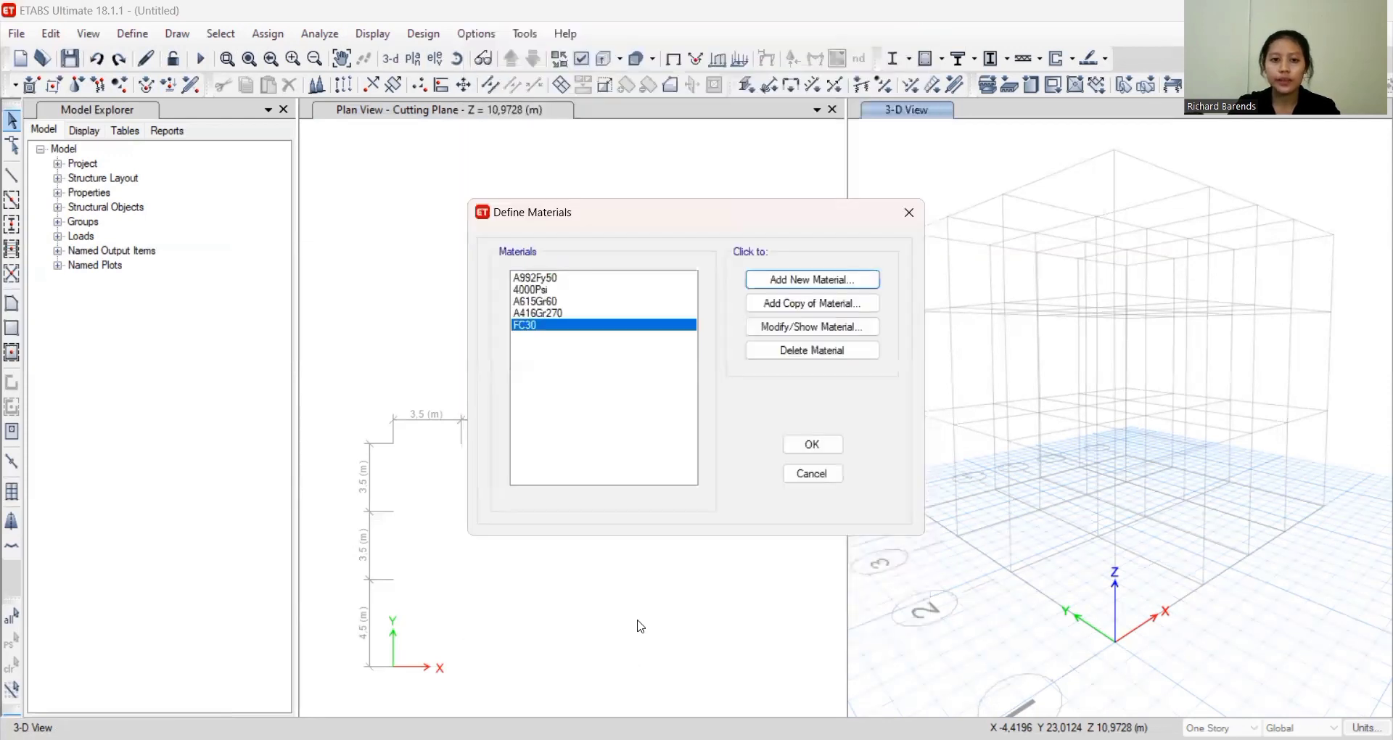
Add a new United States steel material with standard ASTM A992 and Grade 50, and name it BJTS420
click(594, 314)
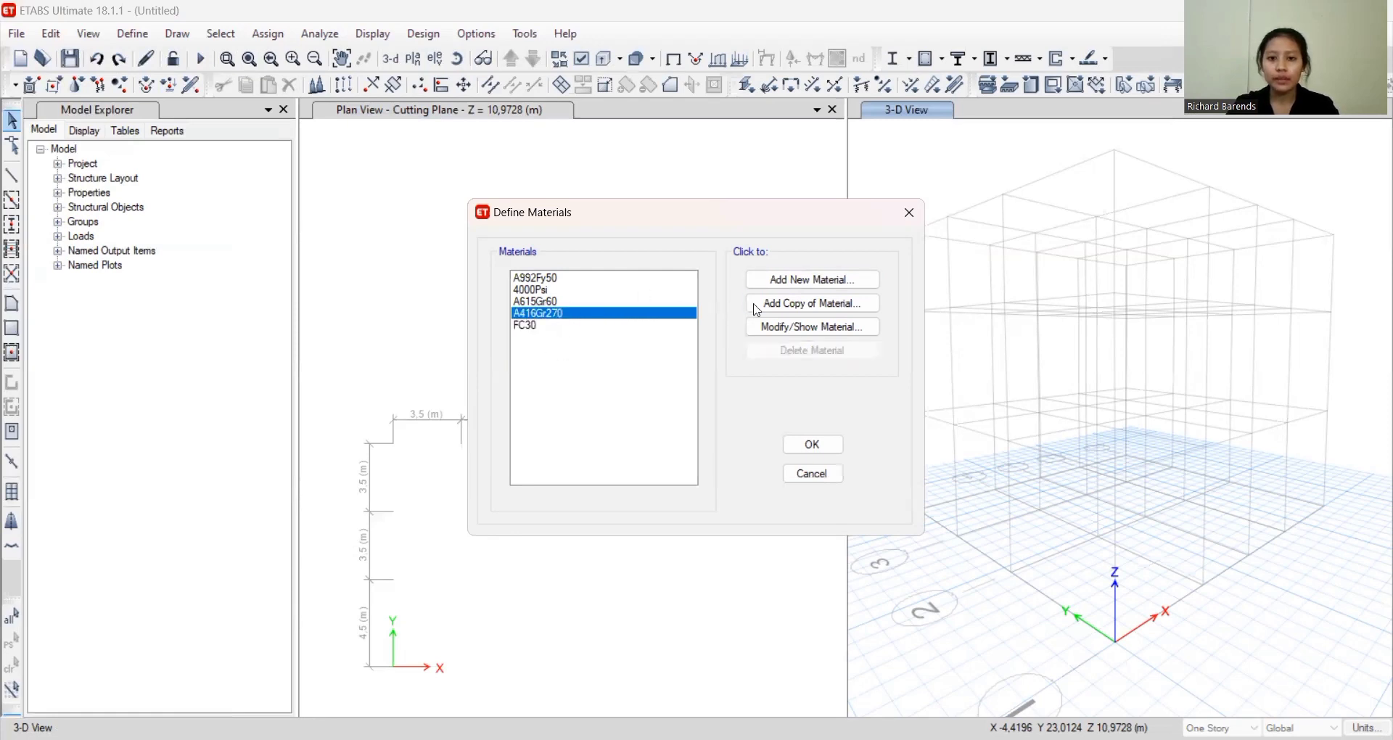
click(820, 285)
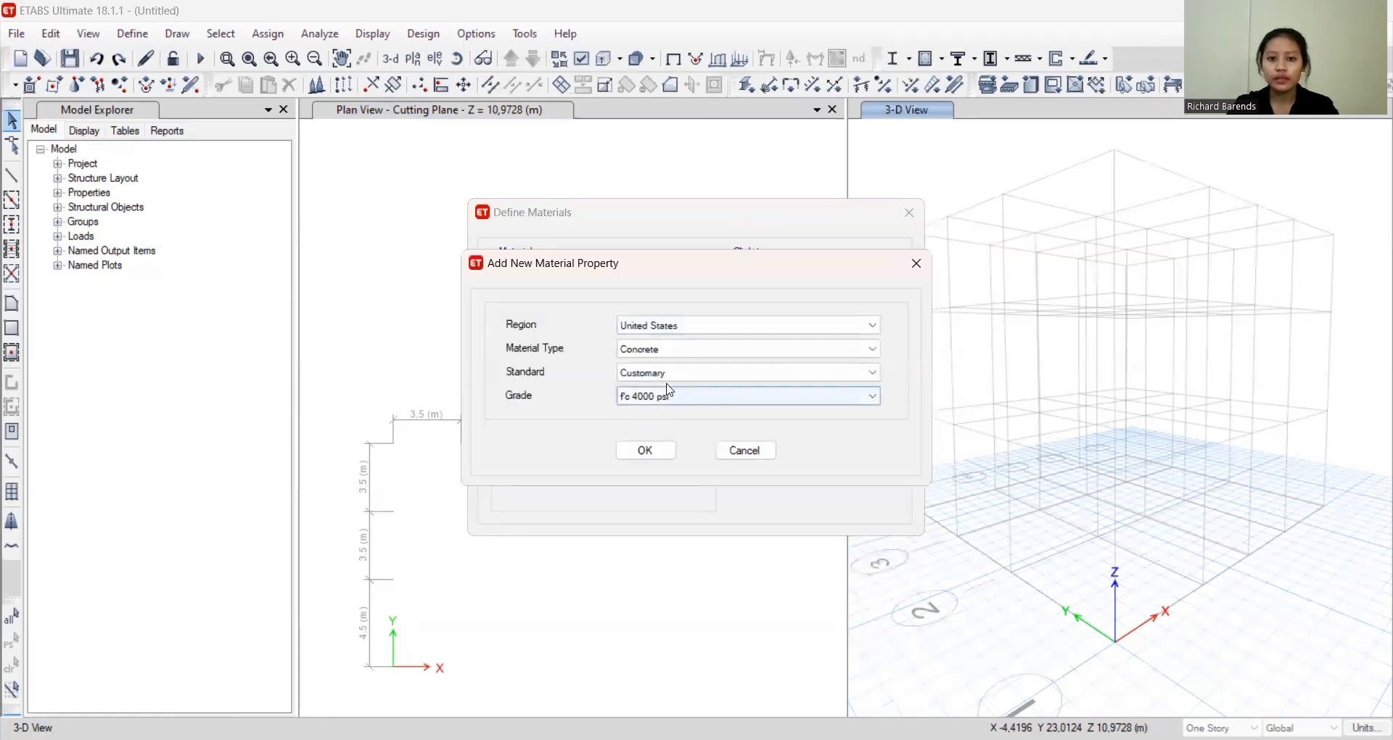
click(689, 353)
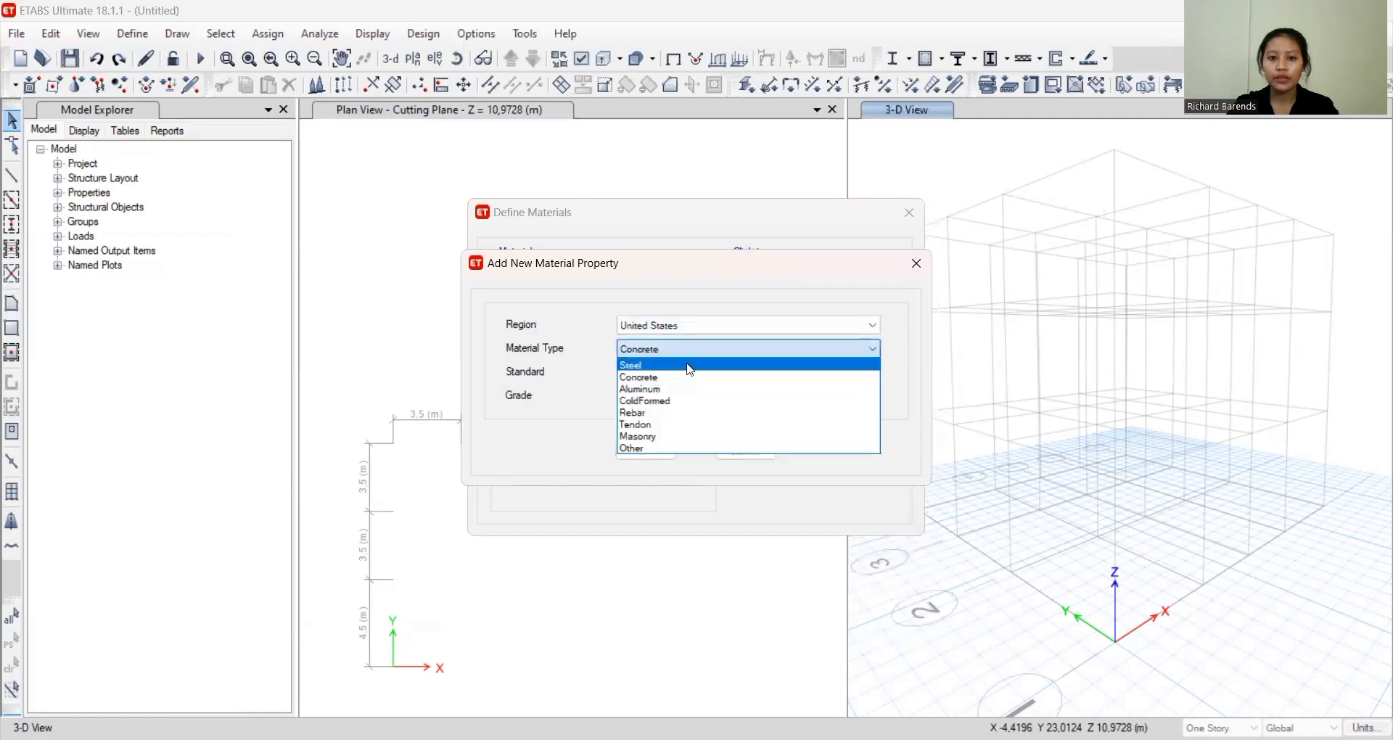
click(690, 365)
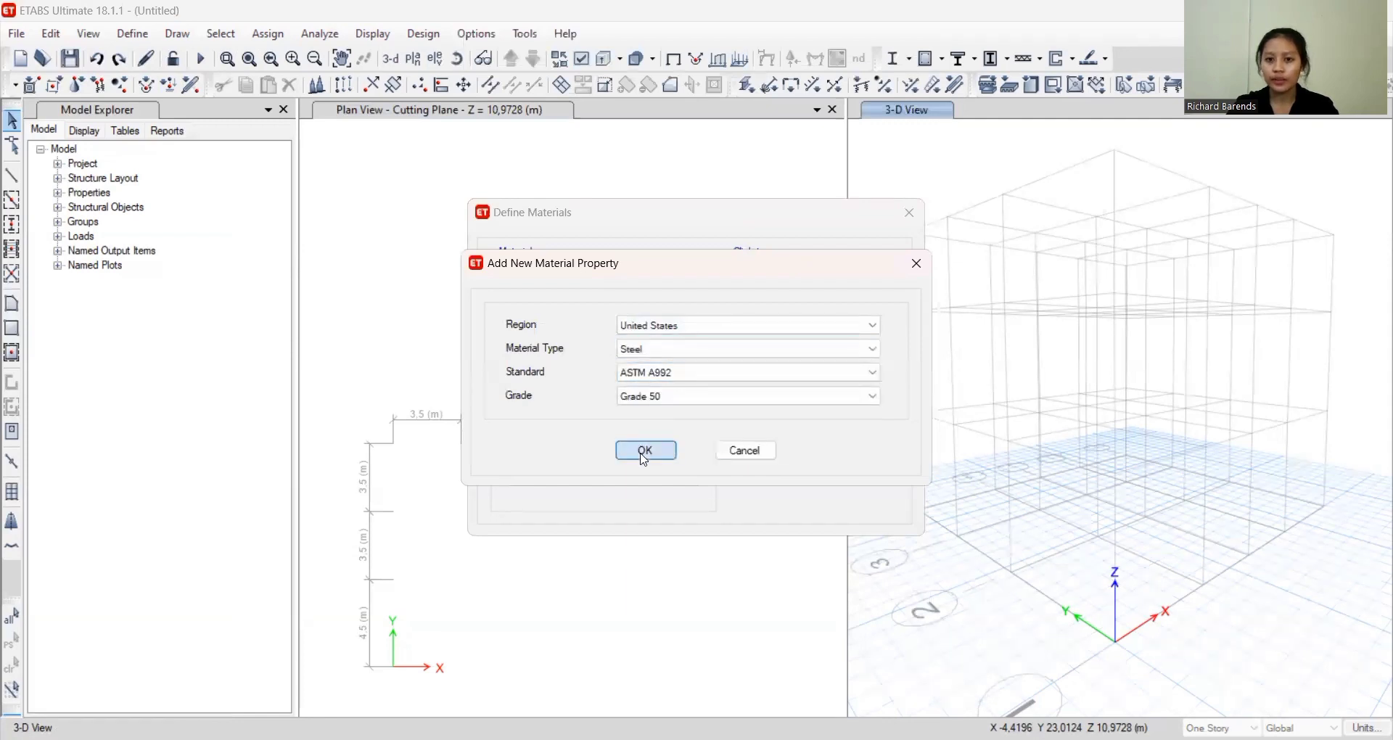
click(645, 450)
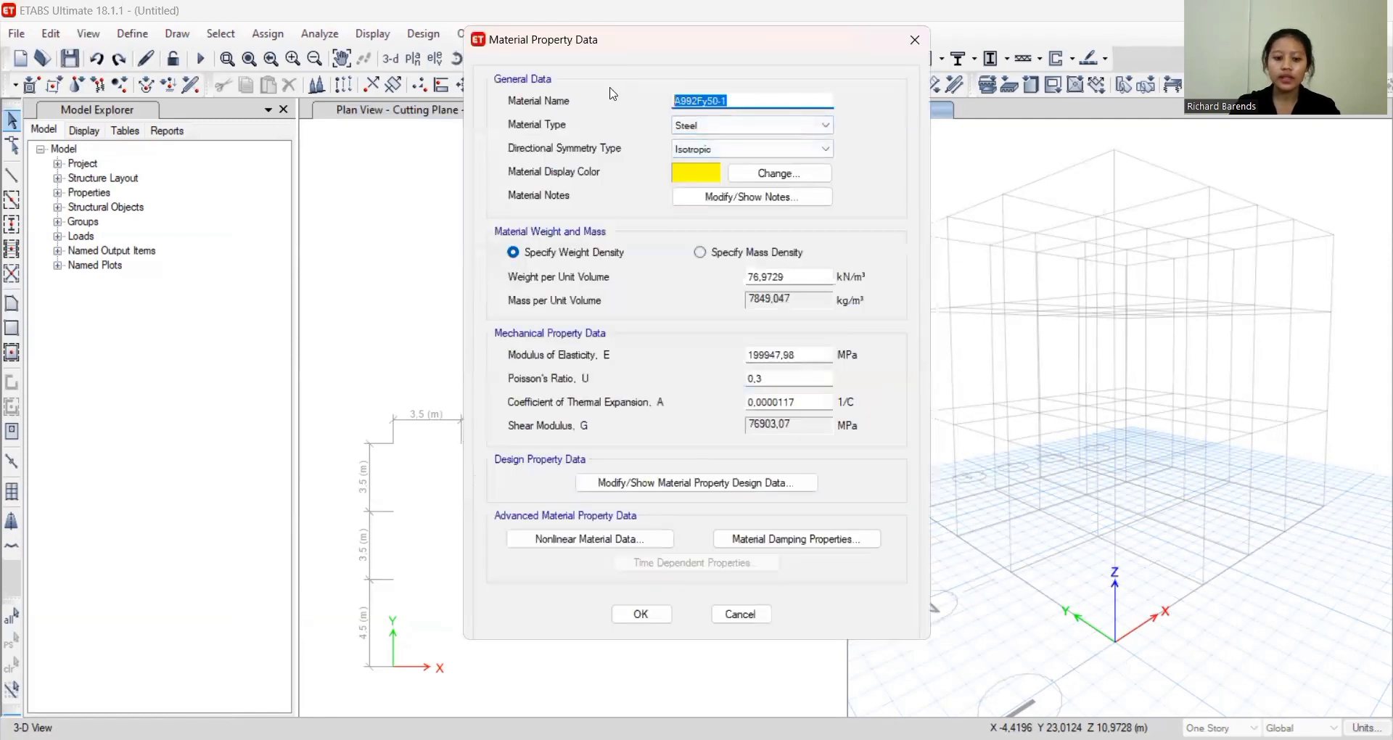
text(BTS)
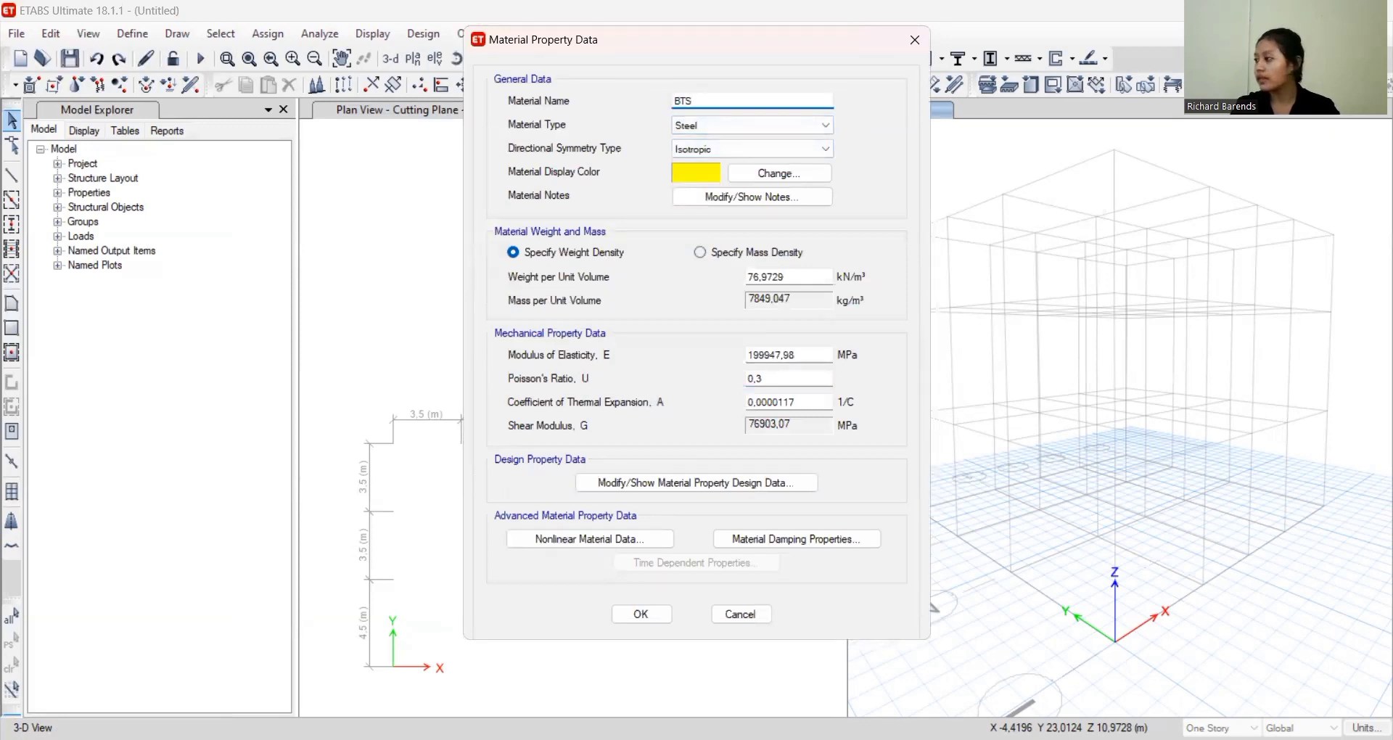
key(BackSpace)
key(BackSpace)
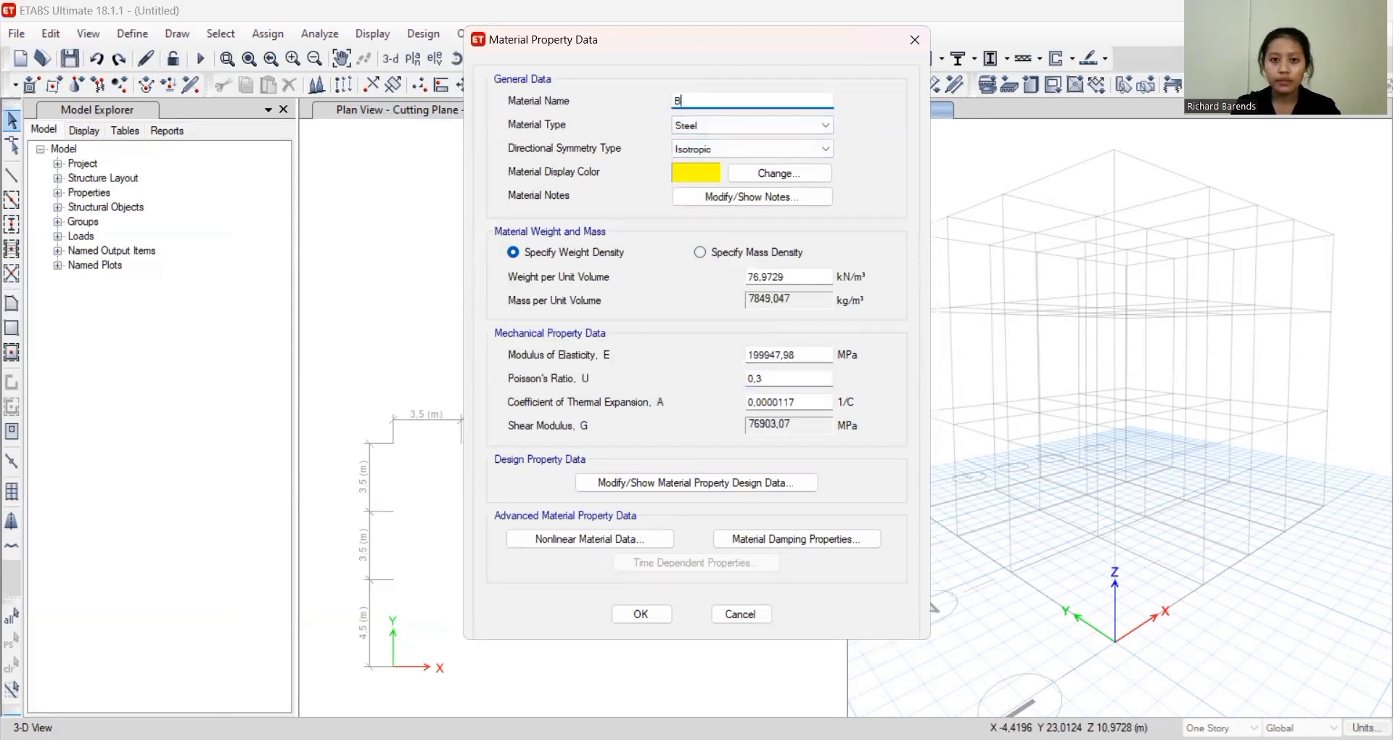
text(JTS420)
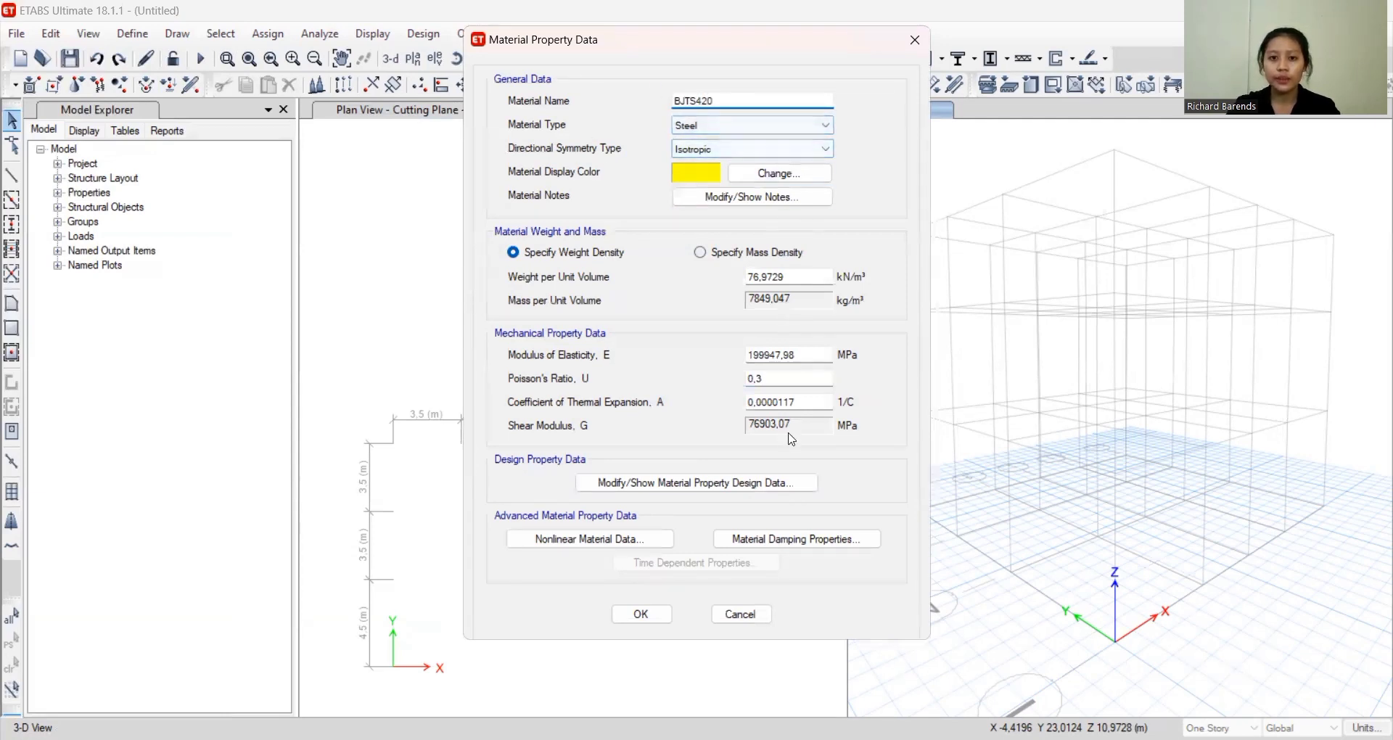
Set the modulus of elasticity of BJTS420 to 200000 MPa
click(808, 353)
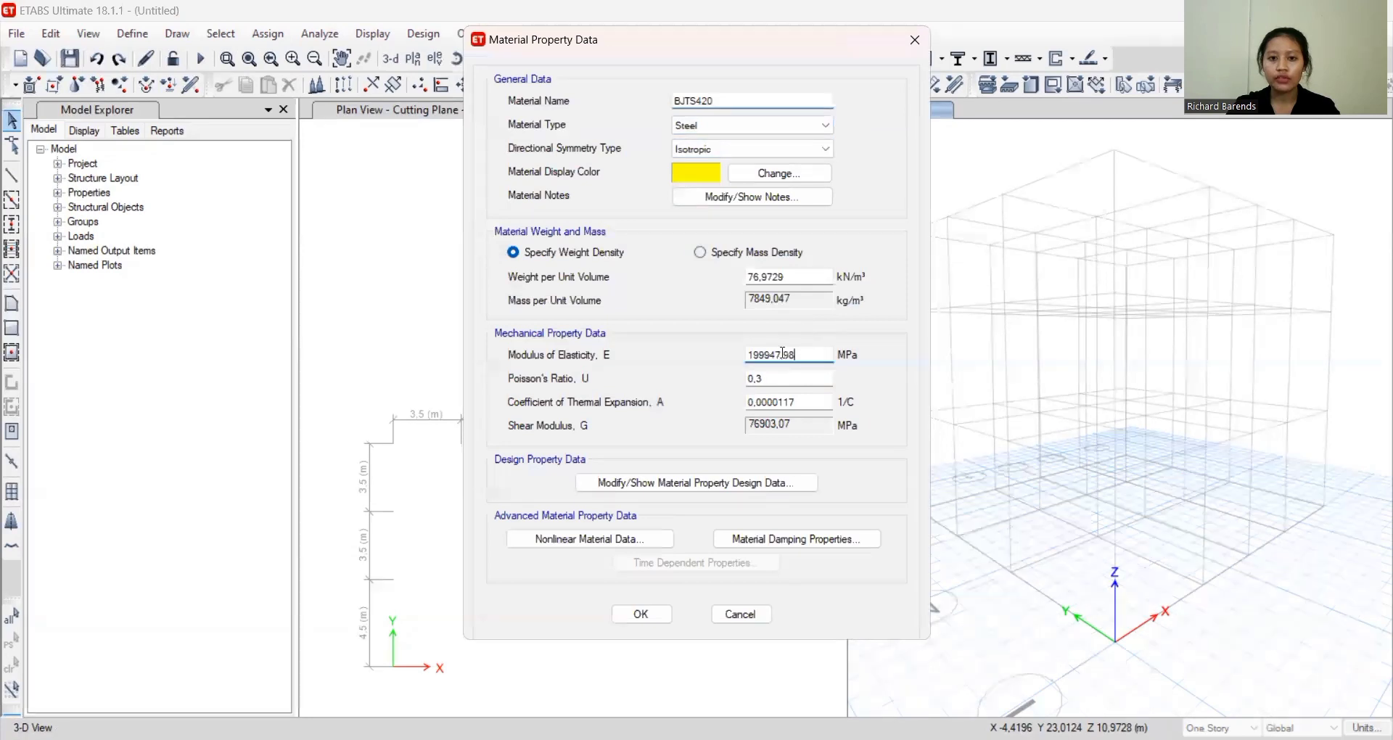
key(shift+Home)
text(20000)
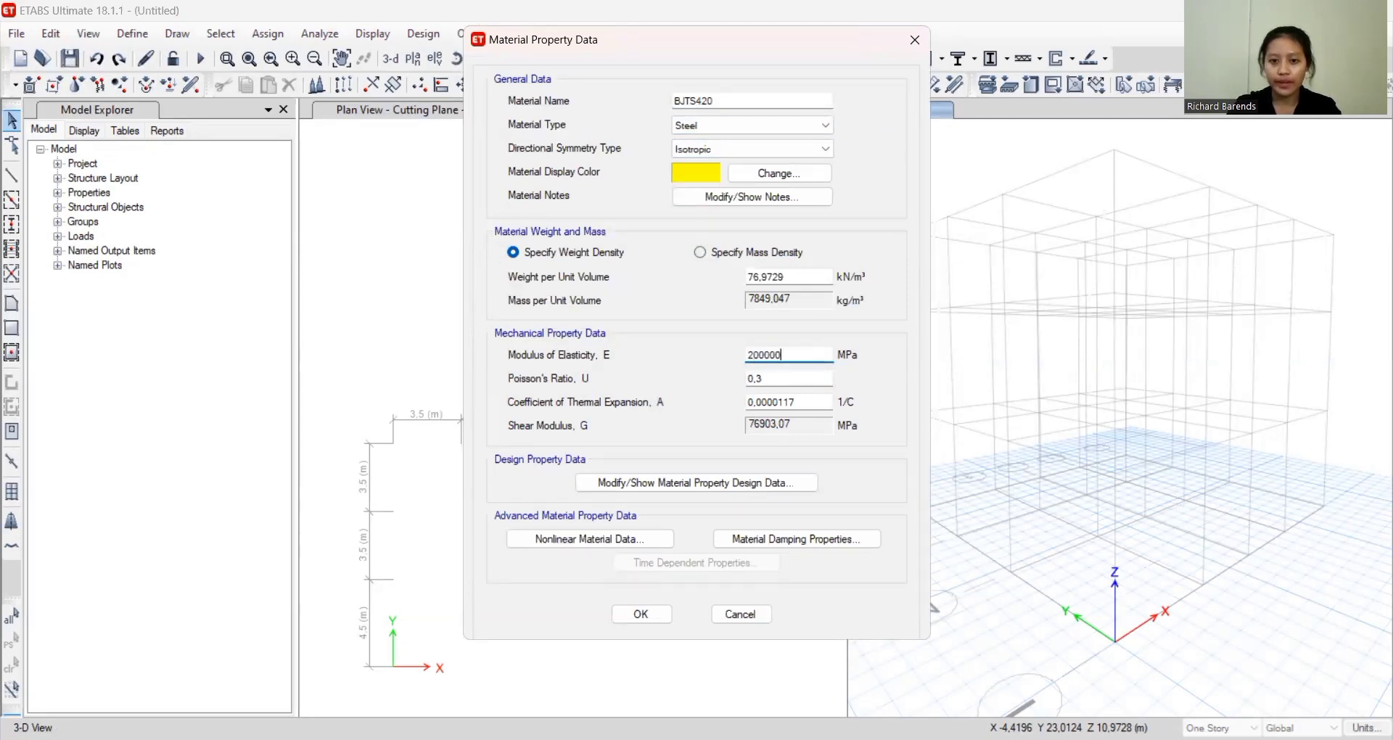
text(0)
click(759, 355)
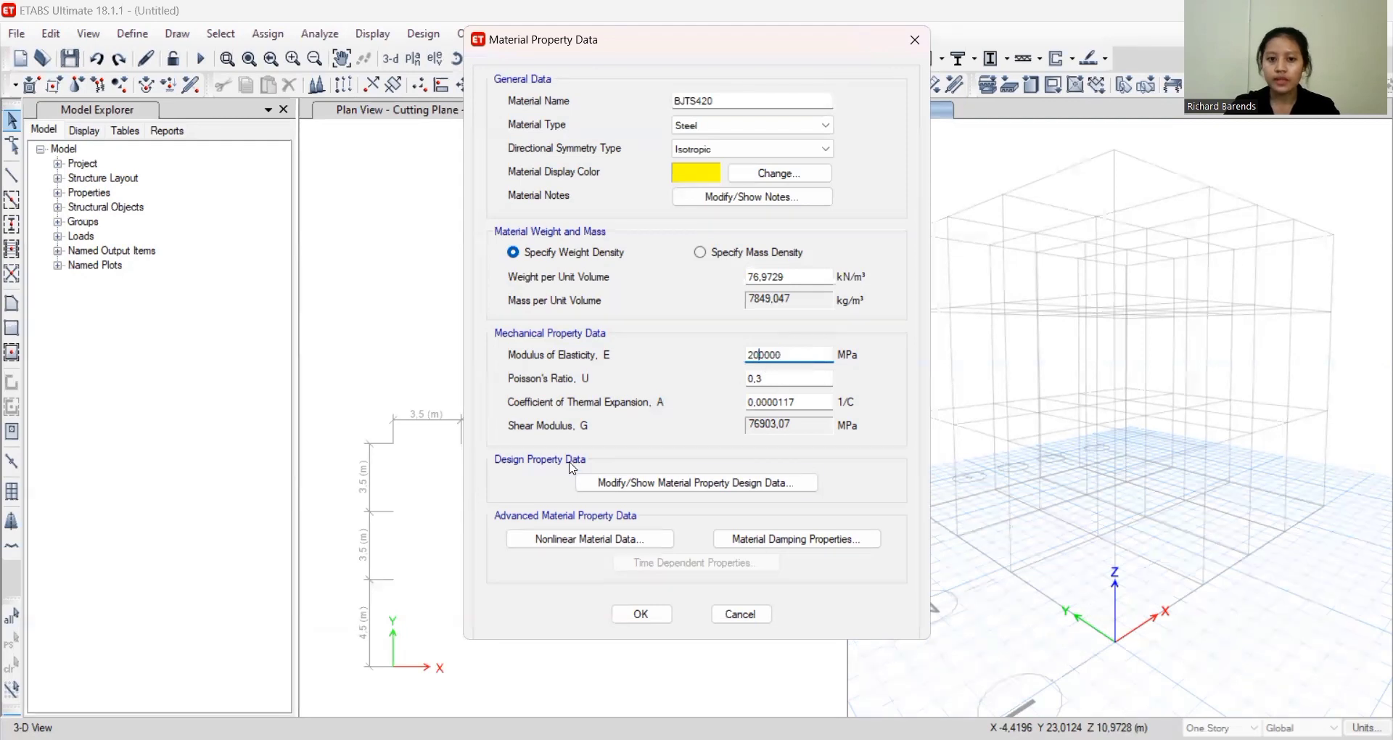
In the design data of BJTS420, set the minimum yield stress Fy to 420 MPa and the minimum tensile strength Fu to 525 MPa
click(642, 484)
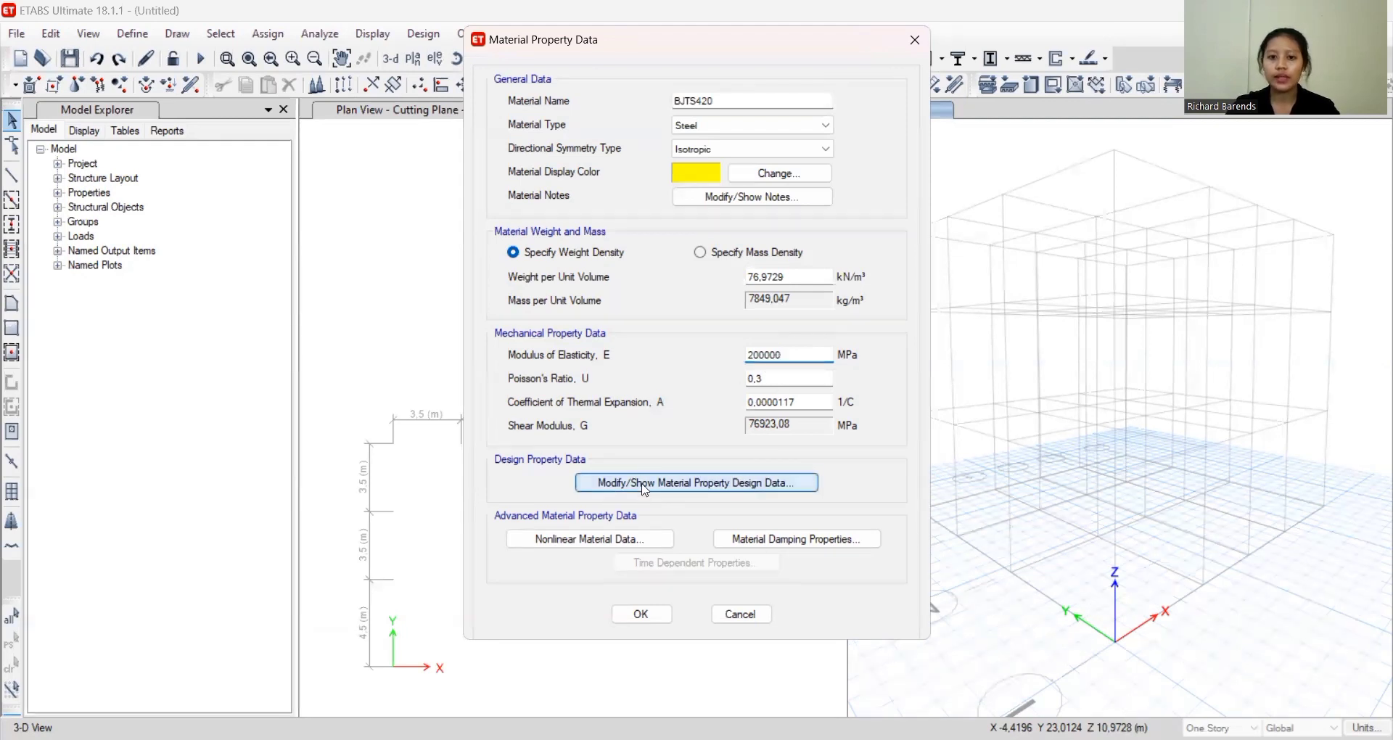
double_click(790, 340)
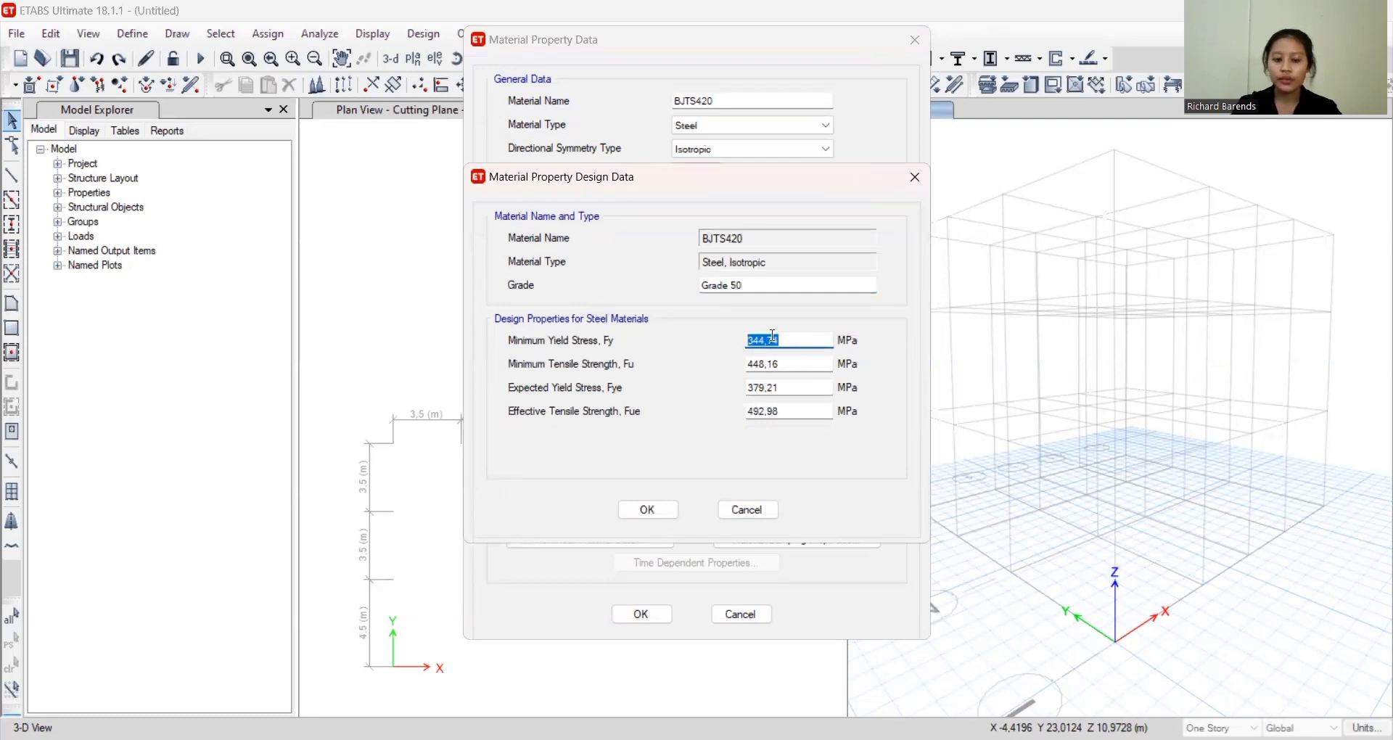
text(420)
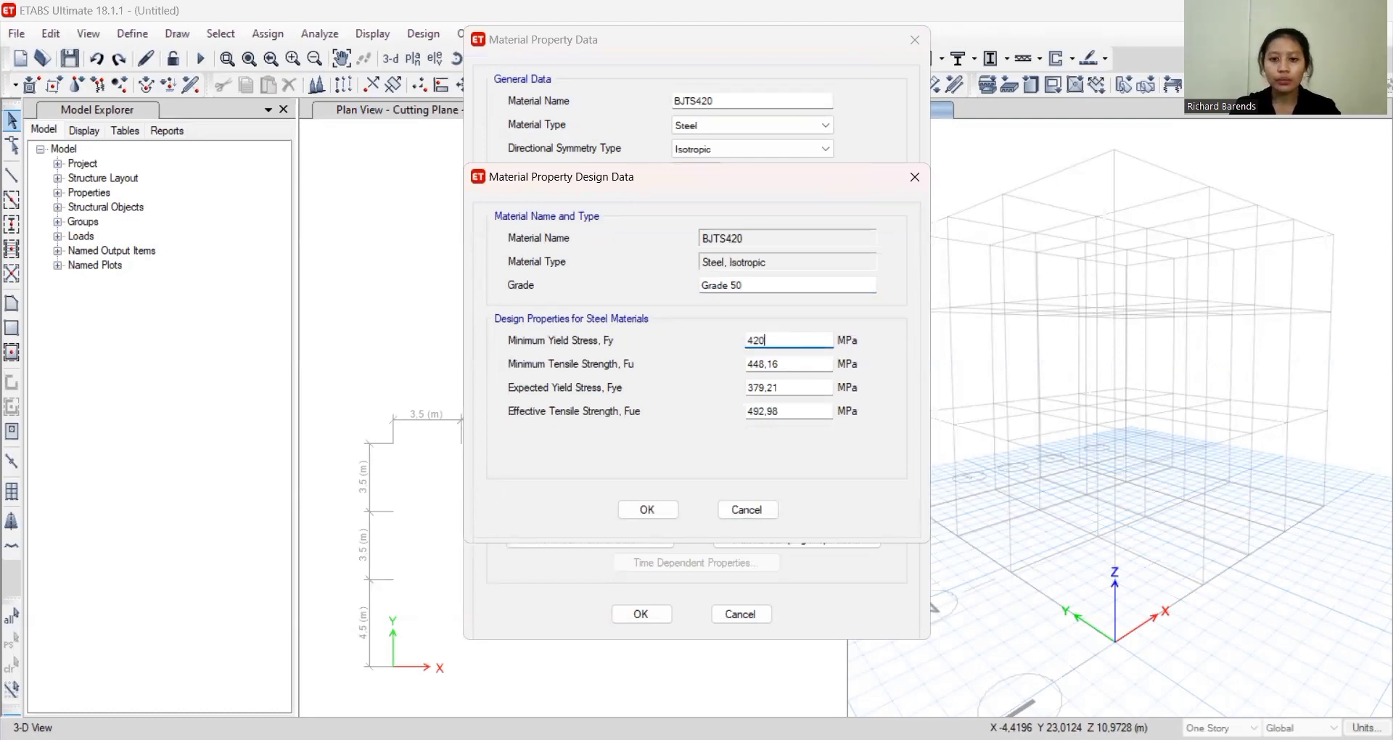
drag(781, 365, 736, 364)
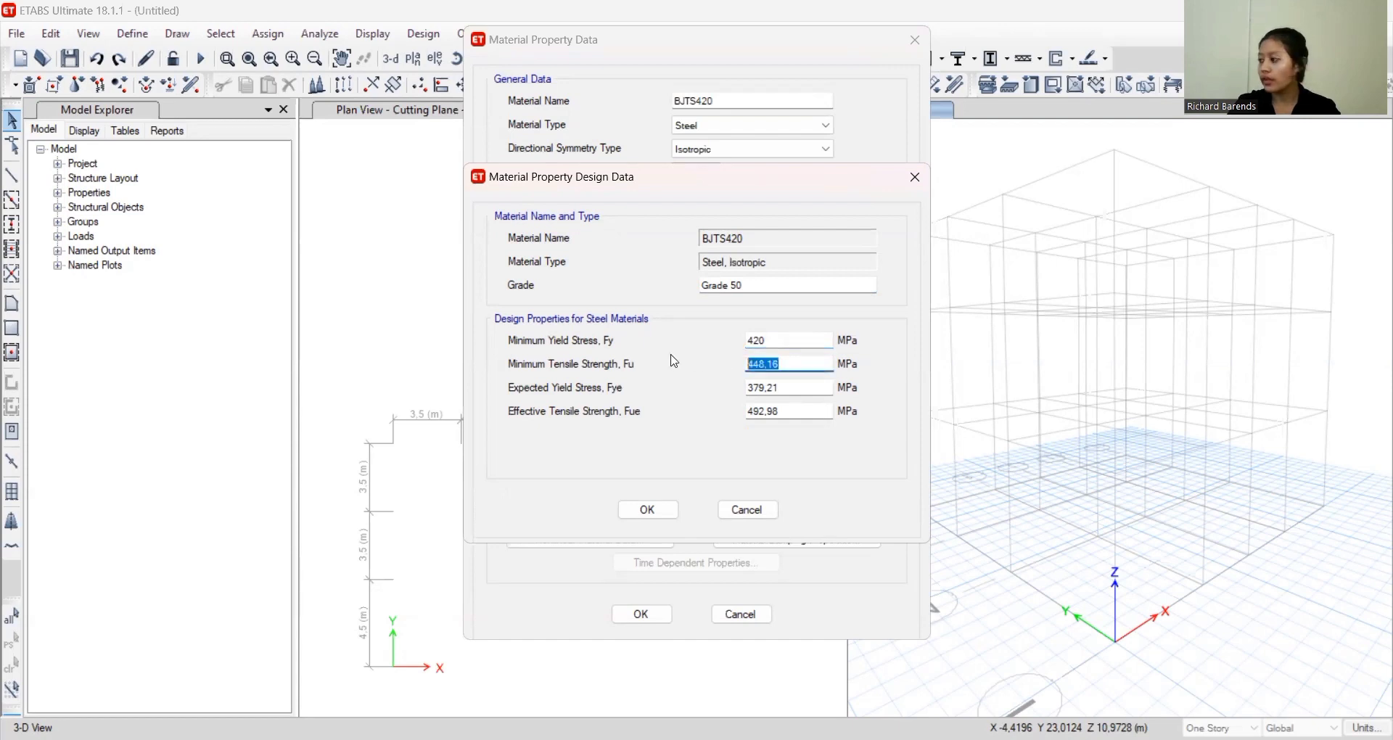
text(525)
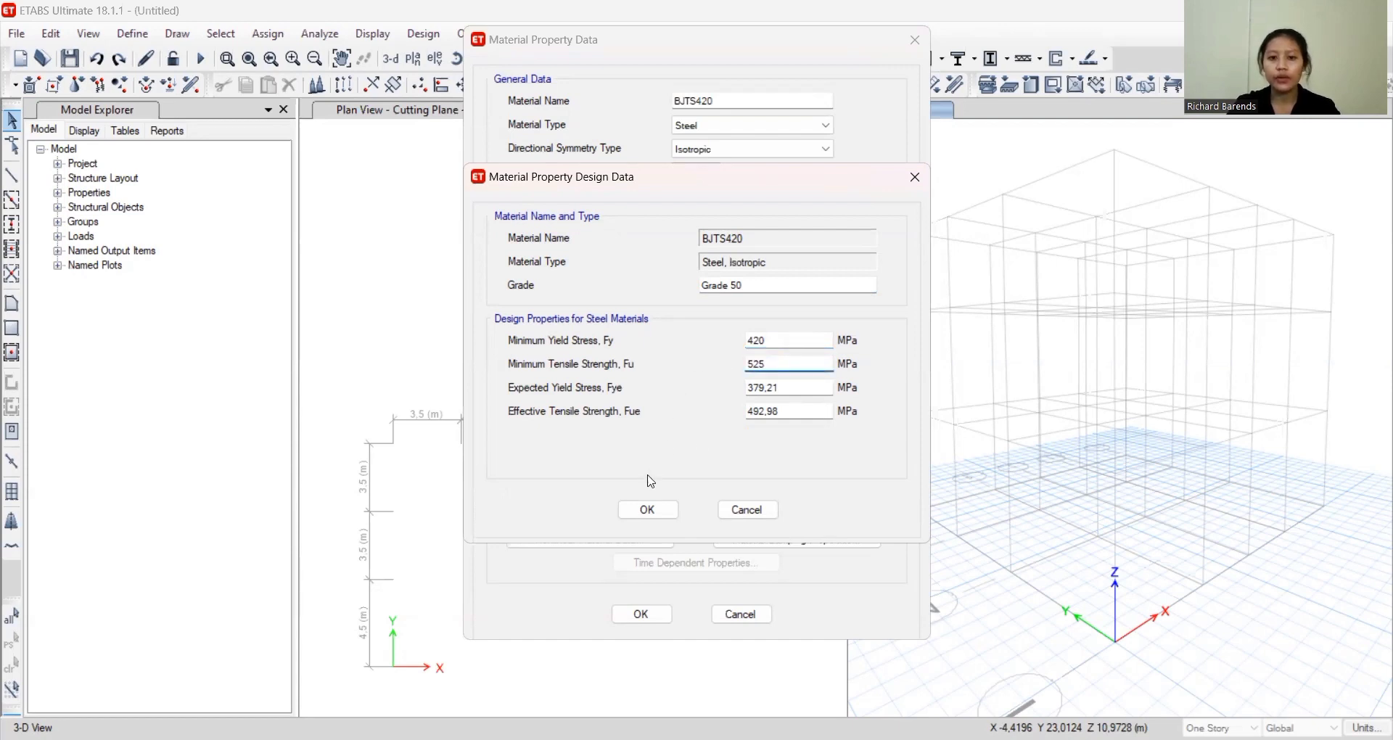
Set the expected yield stress Fye of BJTS420 to the expression 420*1,1 MPa
click(789, 386)
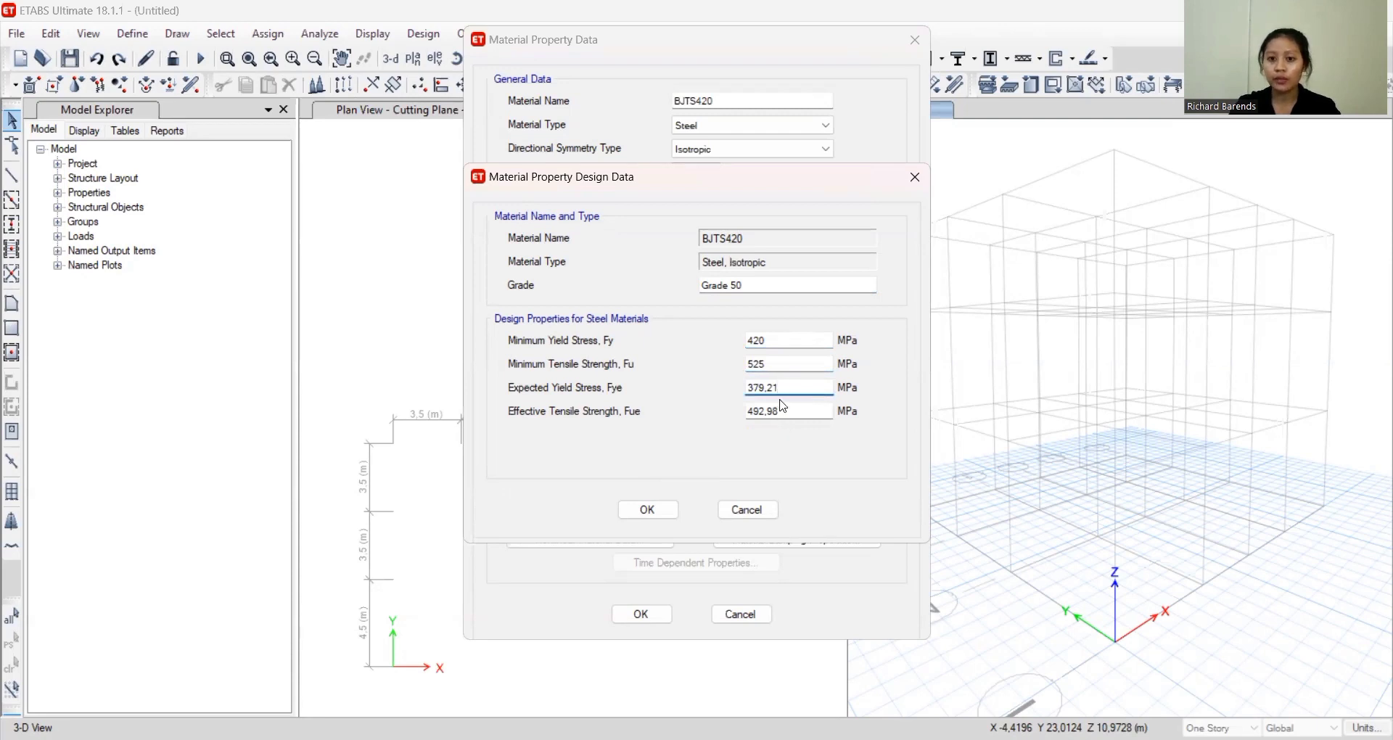
drag(790, 389, 710, 420)
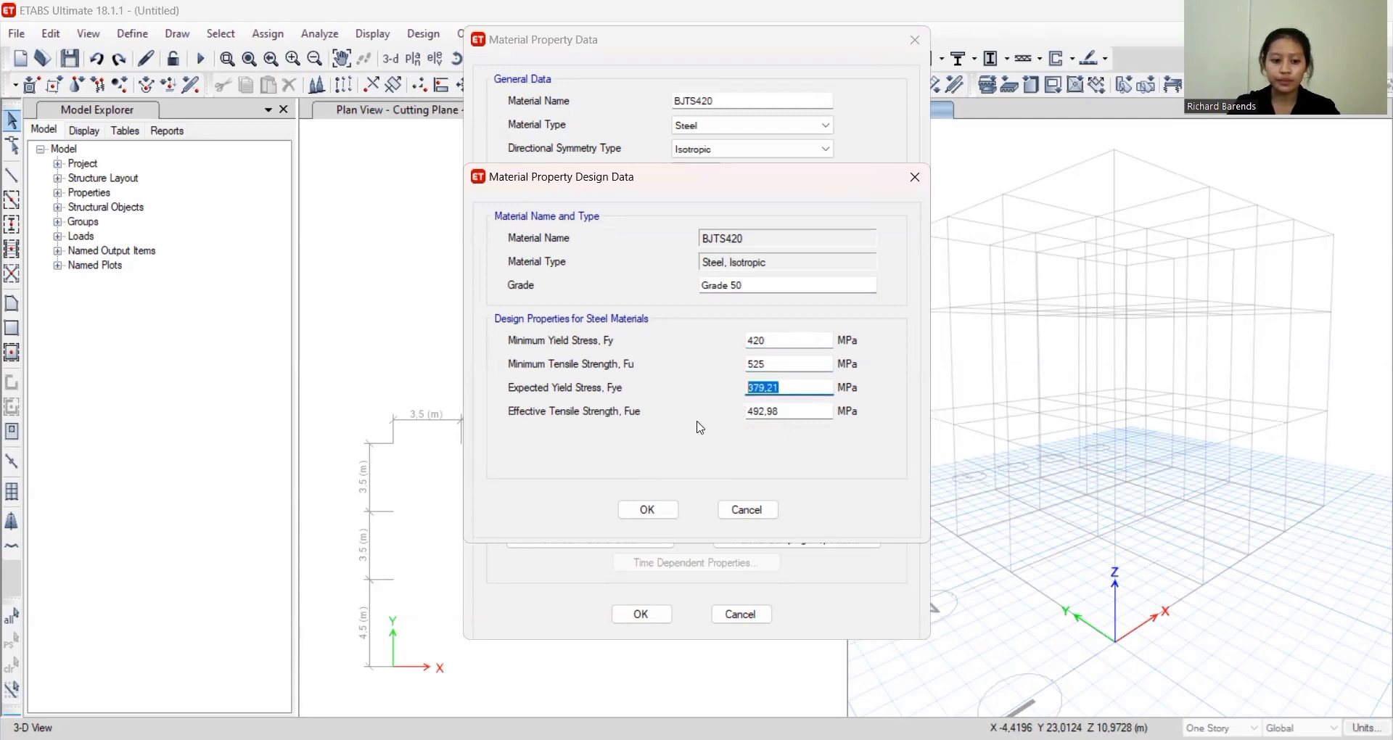
text(420*)
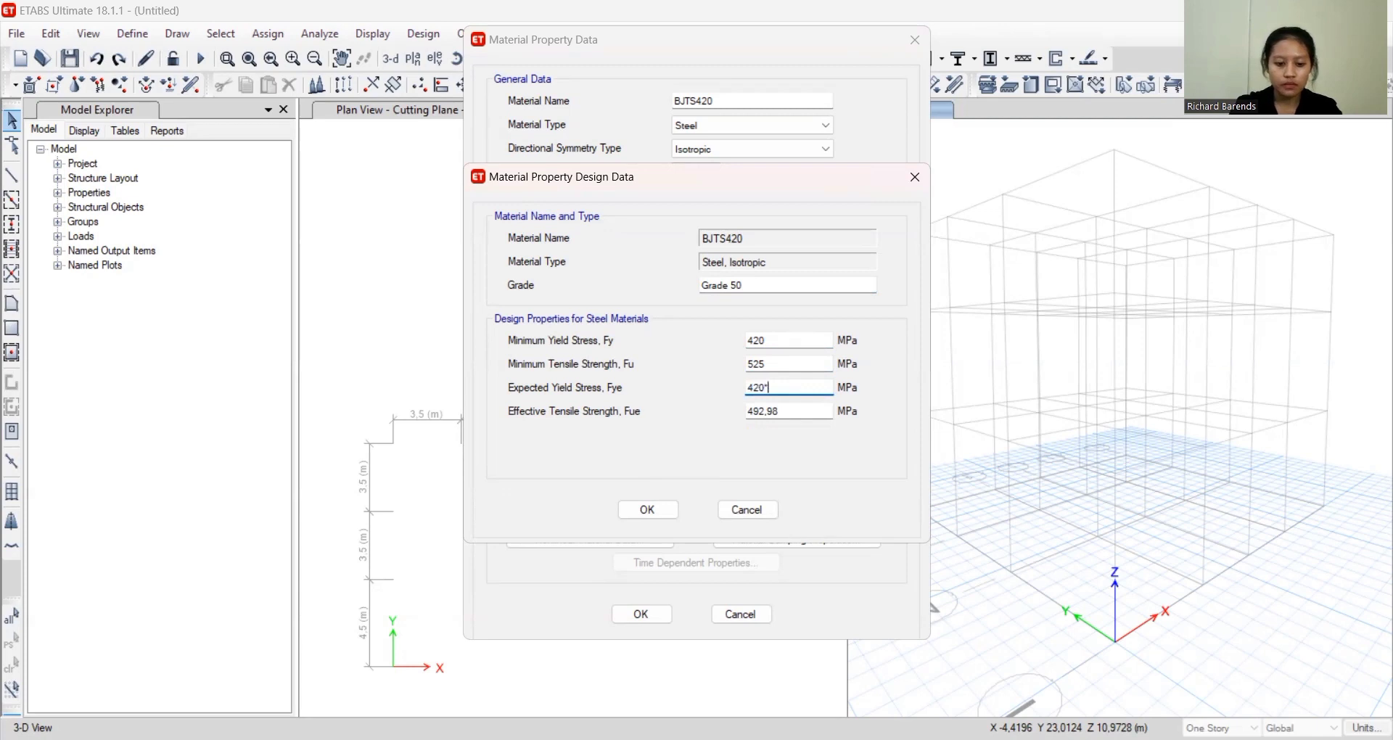
text(1,1)
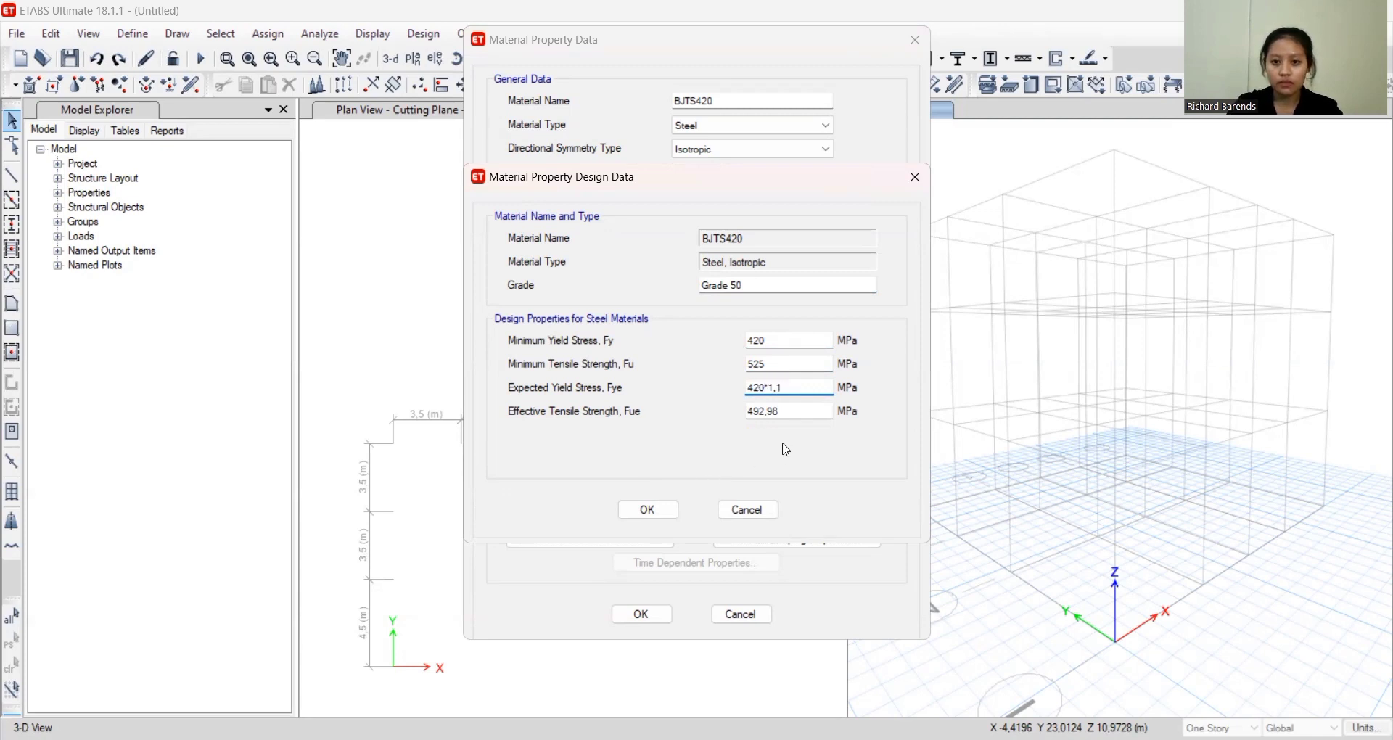
Set the effective tensile strength Fue of BJTS420 to the expression 525*1.1 MPa and accept the design data
click(784, 406)
text(525)
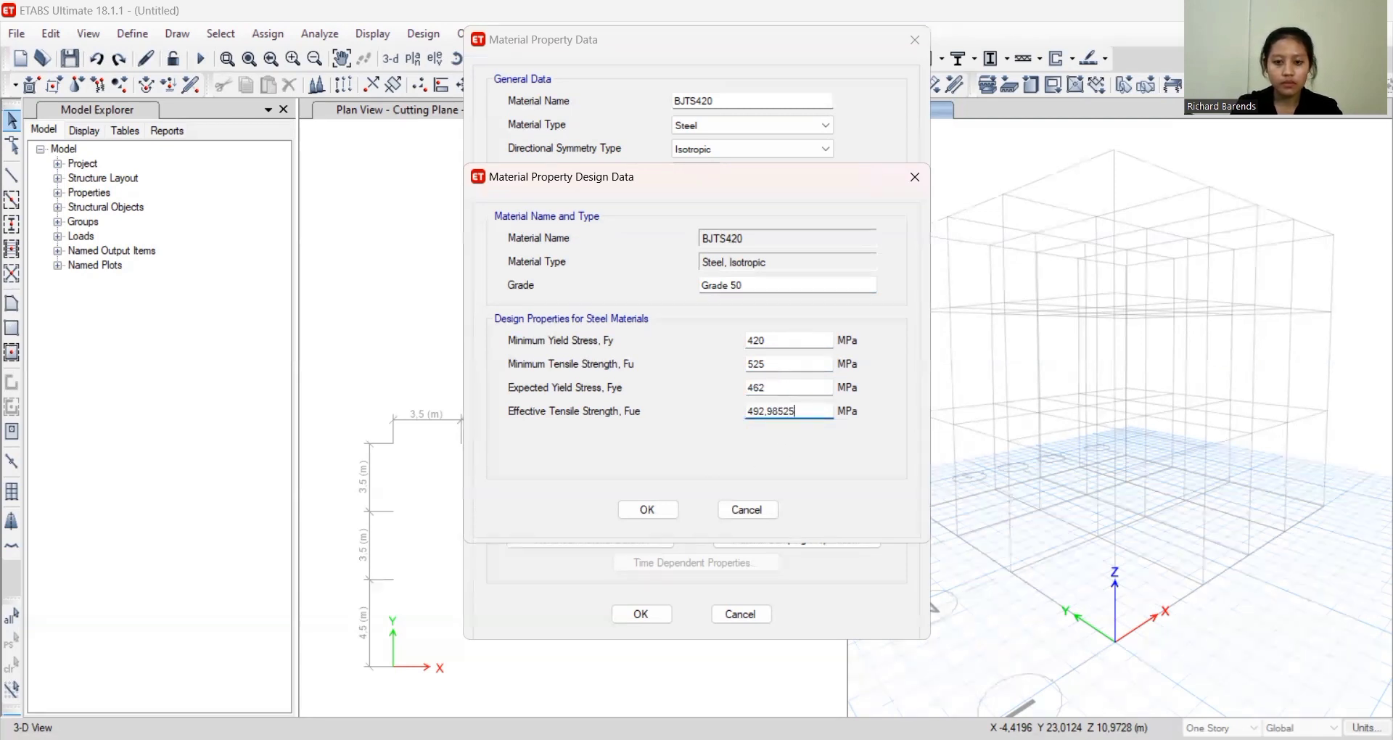
key(BackSpace)
key(BackSpace)
key(BackSpace)
key(BackSpace)
key(BackSpace)
key(BackSpace)
key(BackSpace)
key(BackSpace)
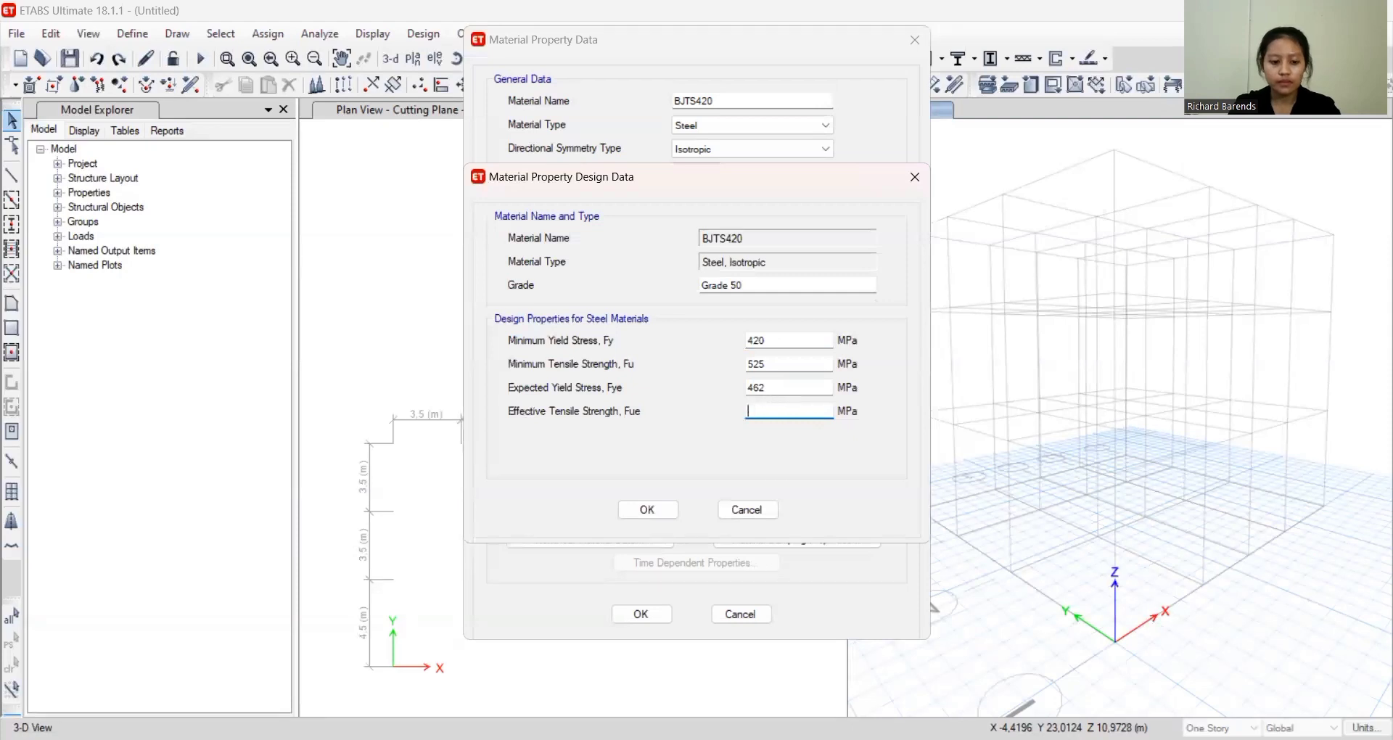
text(525)
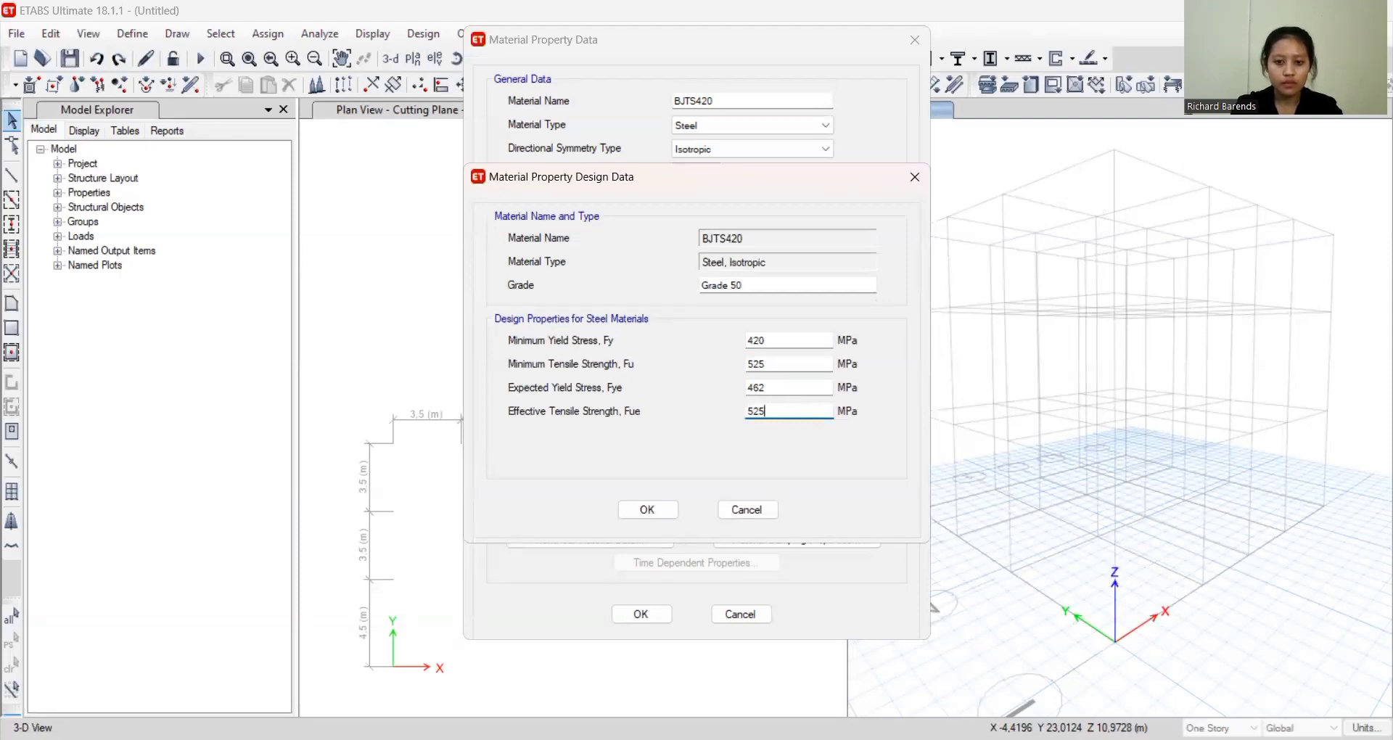
text(*)
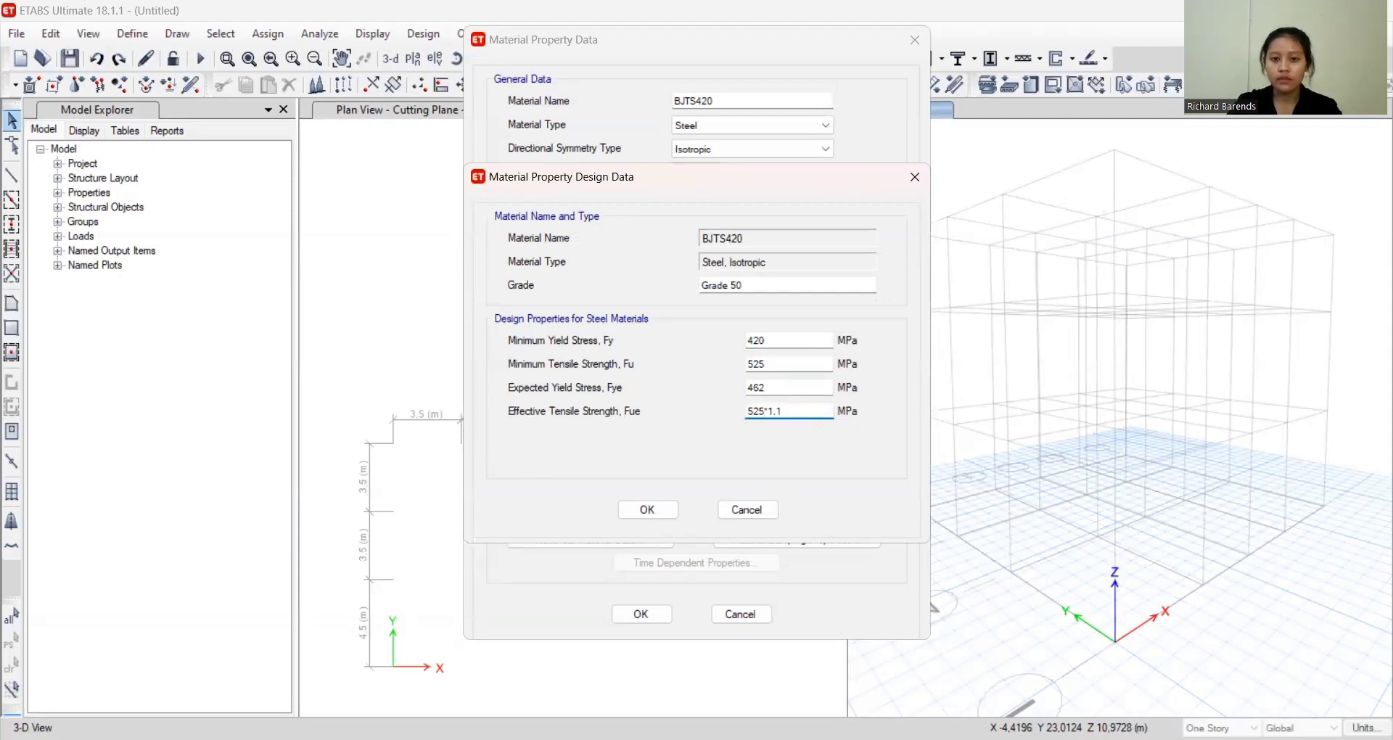
text(1.1)
click(788, 388)
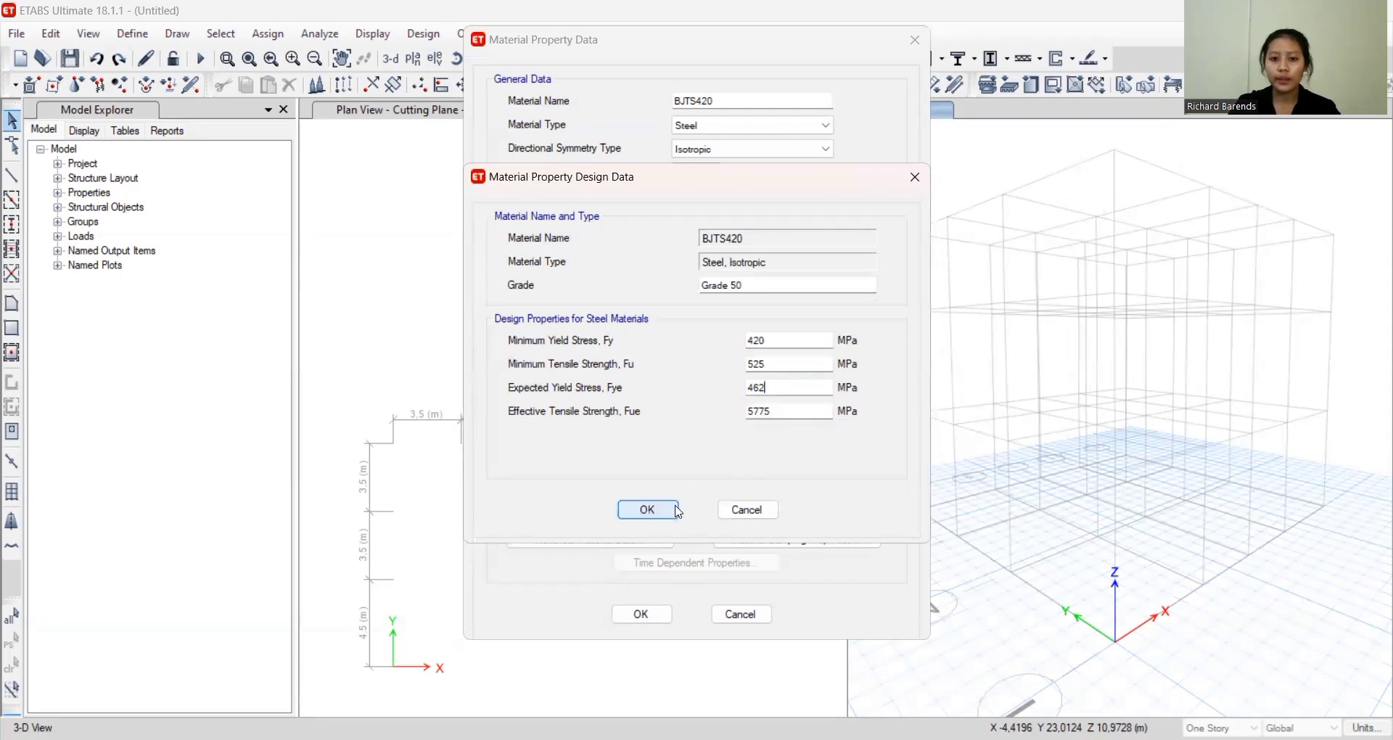
click(786, 409)
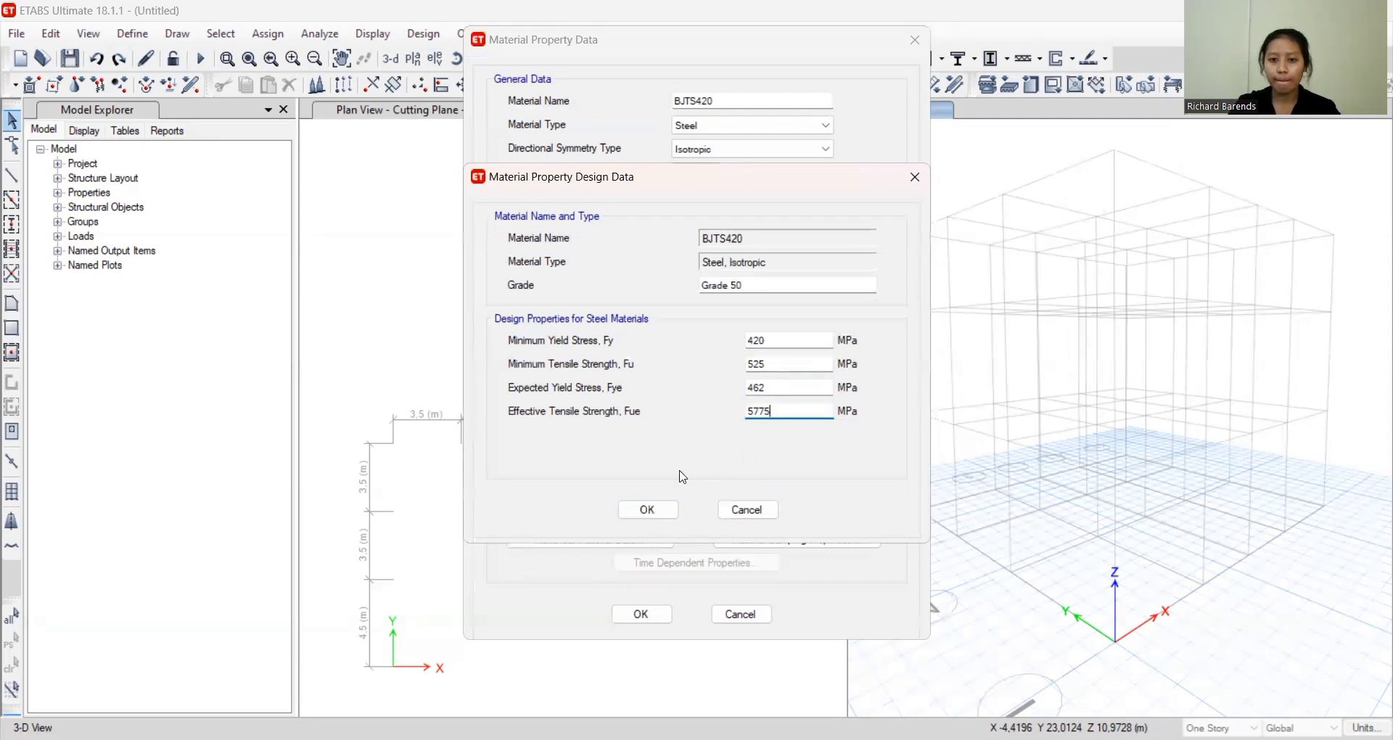
click(659, 511)
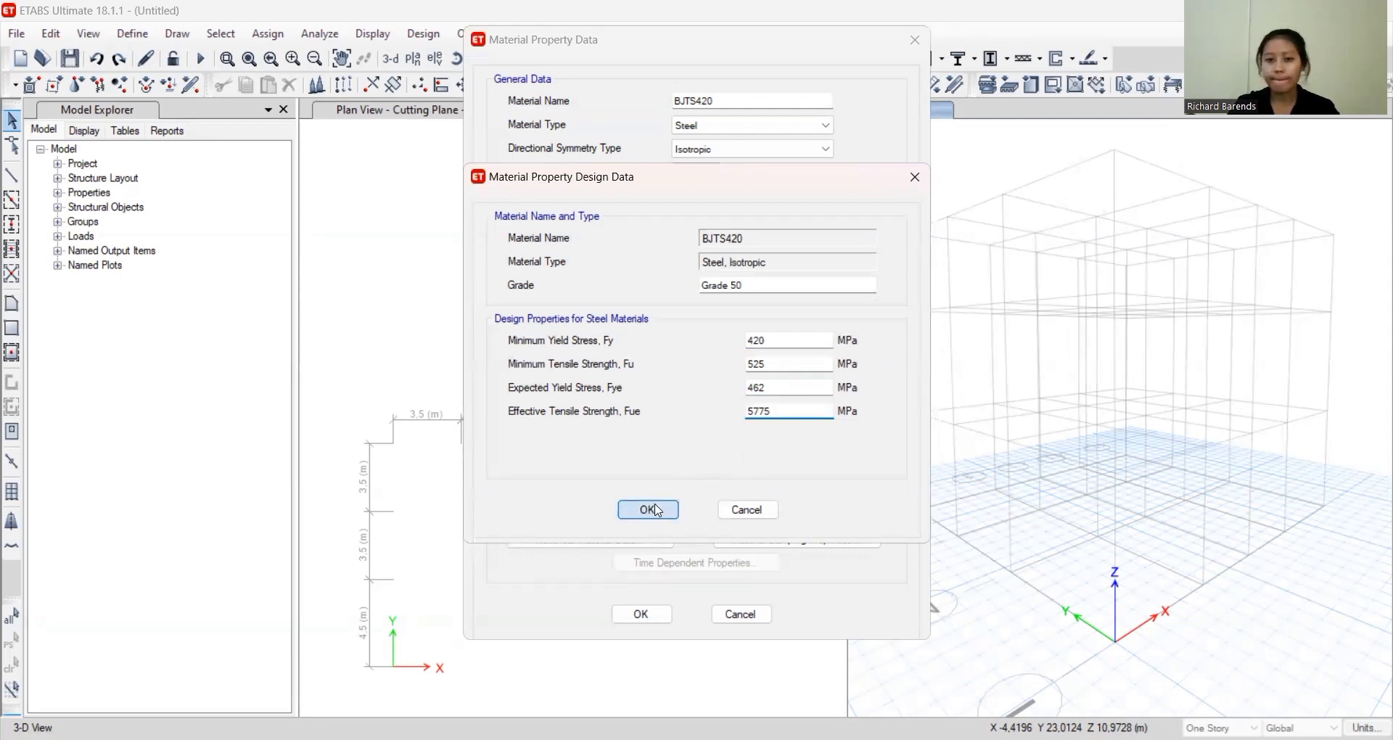
Accept the BJTS420 material and add a new ASTM A992 Grade 50 steel with a modulus of elasticity of 200000 MPa
click(636, 615)
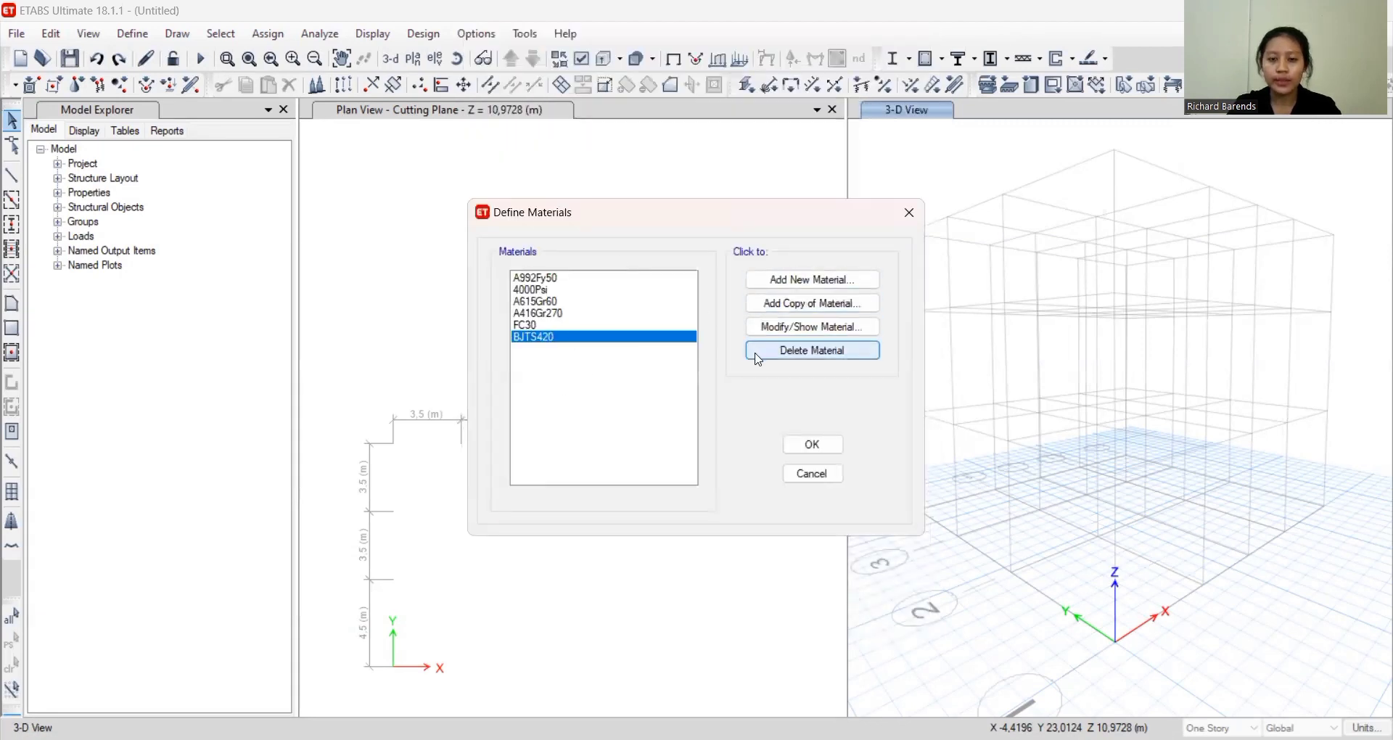
click(829, 281)
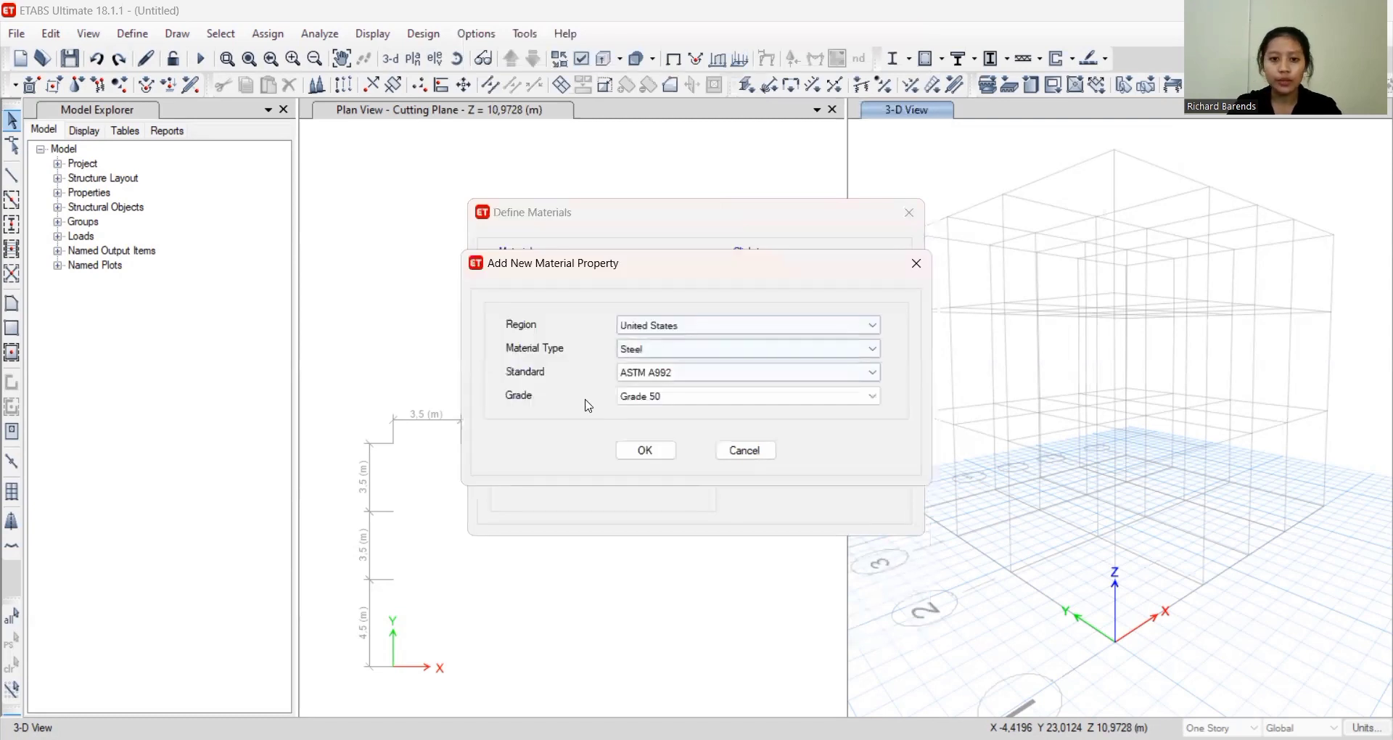
click(646, 451)
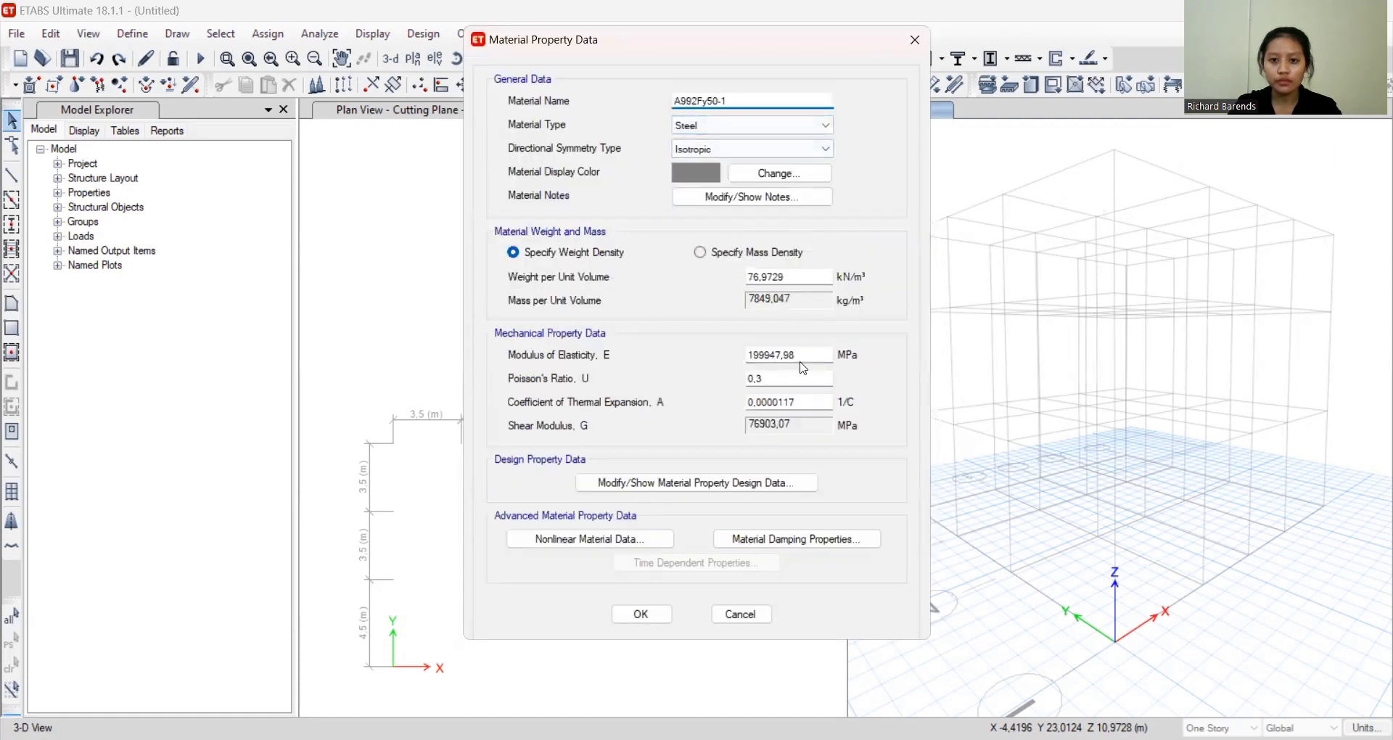
double_click(770, 355)
text(200000)
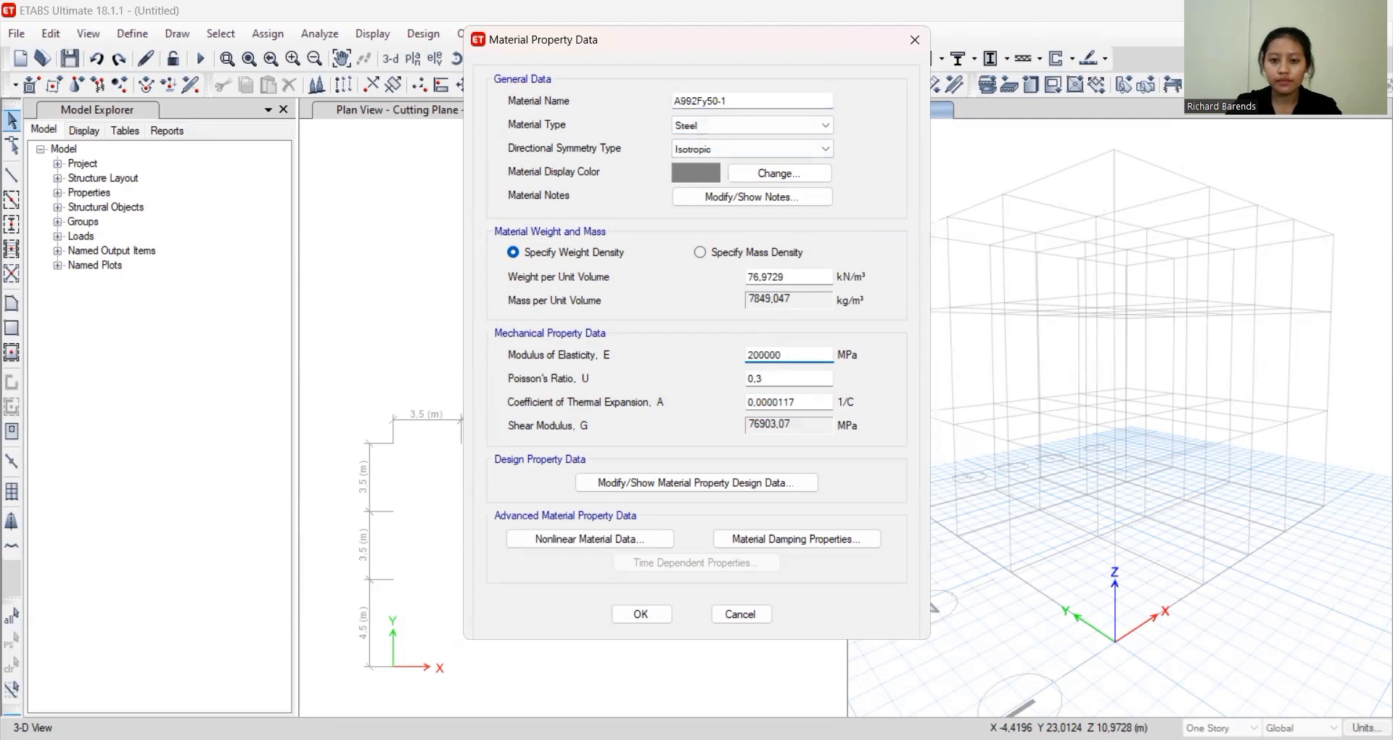
In the new steel's design data, set the minimum yield stress Fy to 280 MPa and the minimum tensile strength Fu to 350 MPa
click(696, 483)
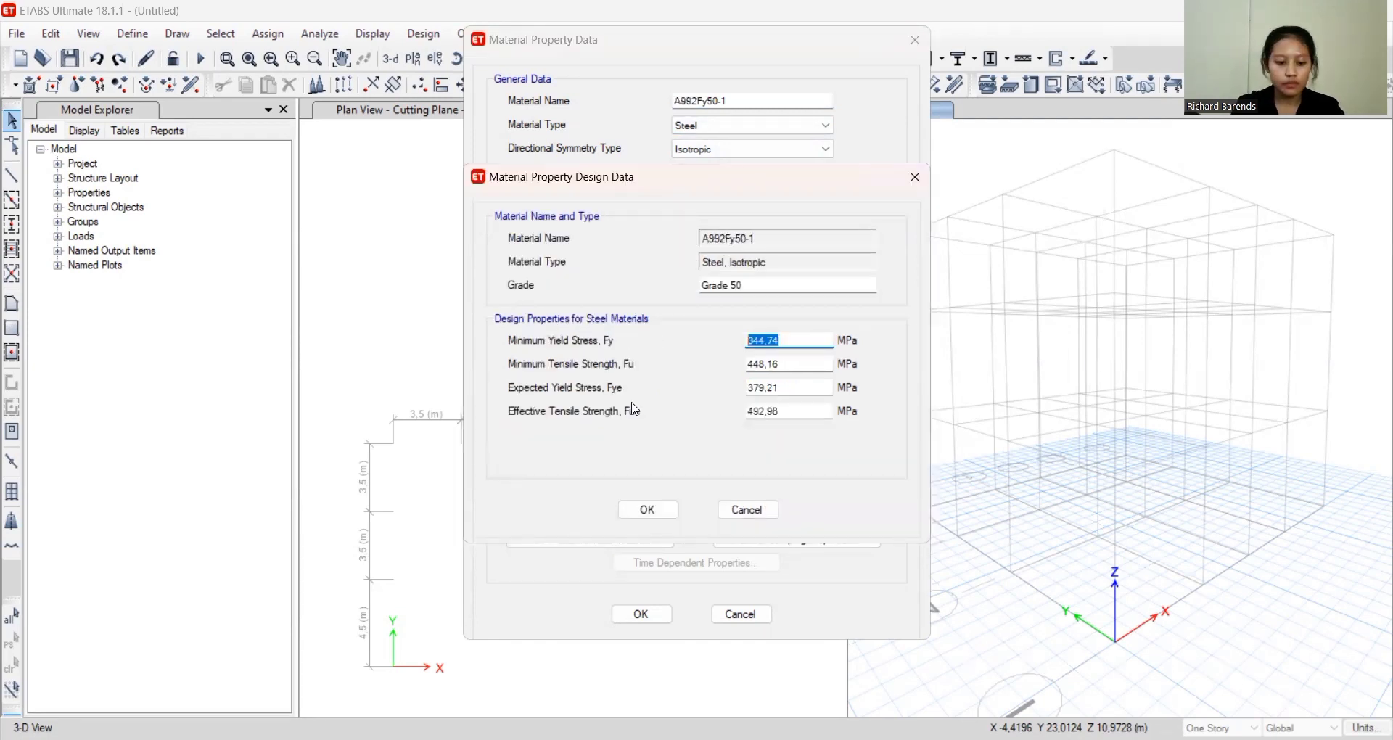
text(2)
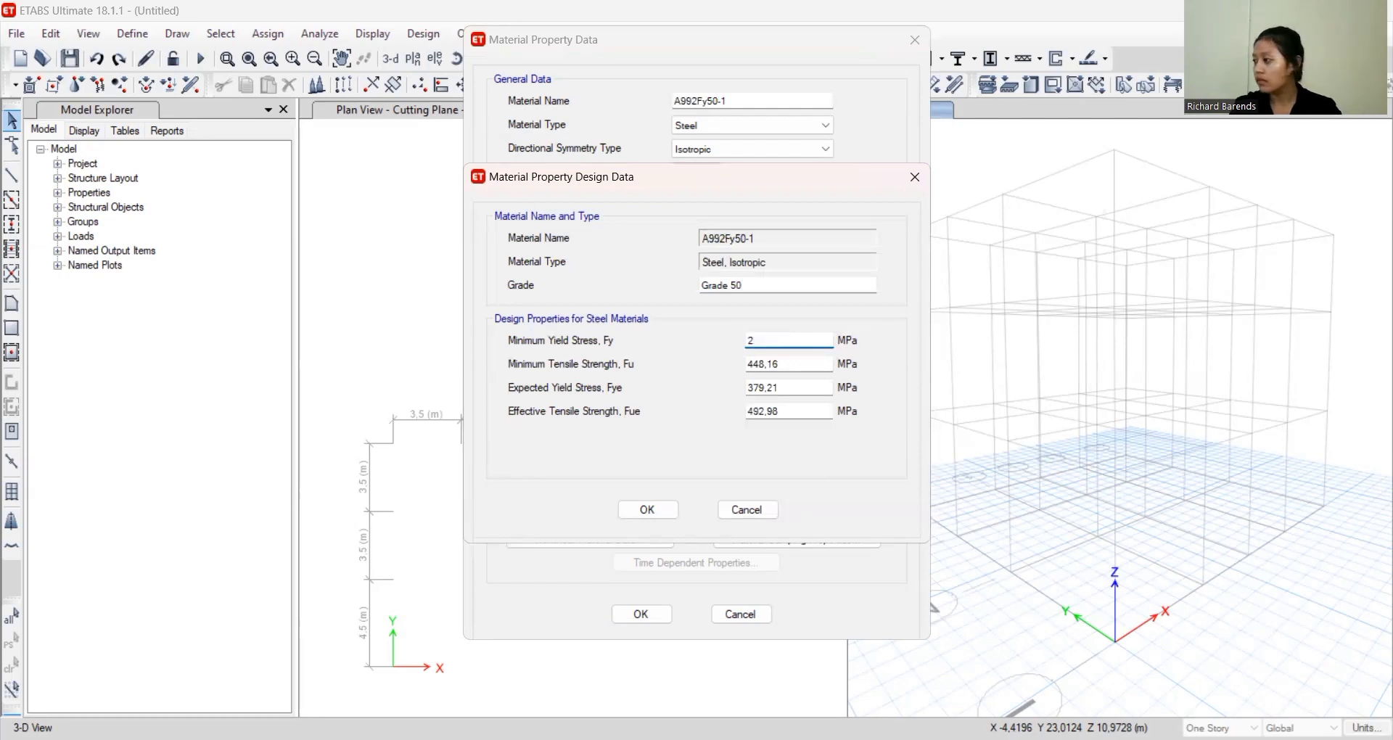
text(80)
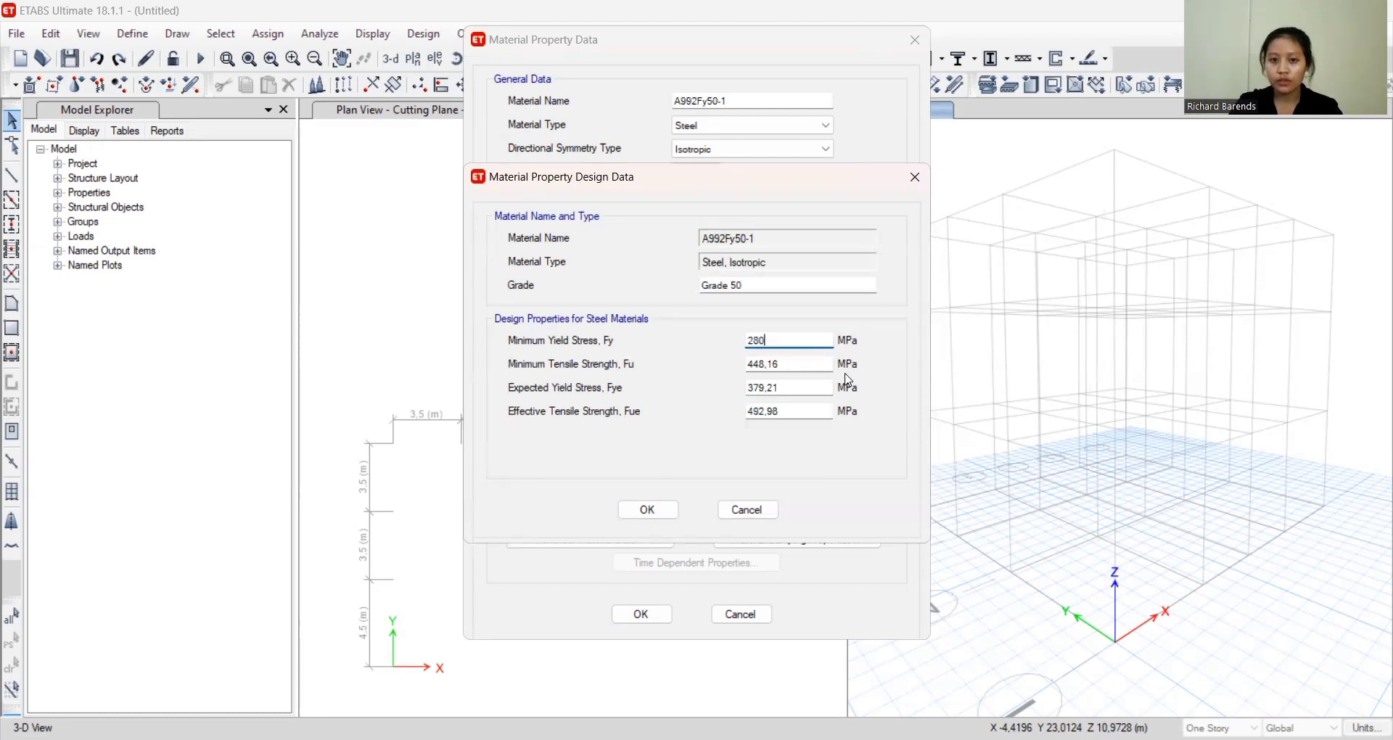
key(Tab)
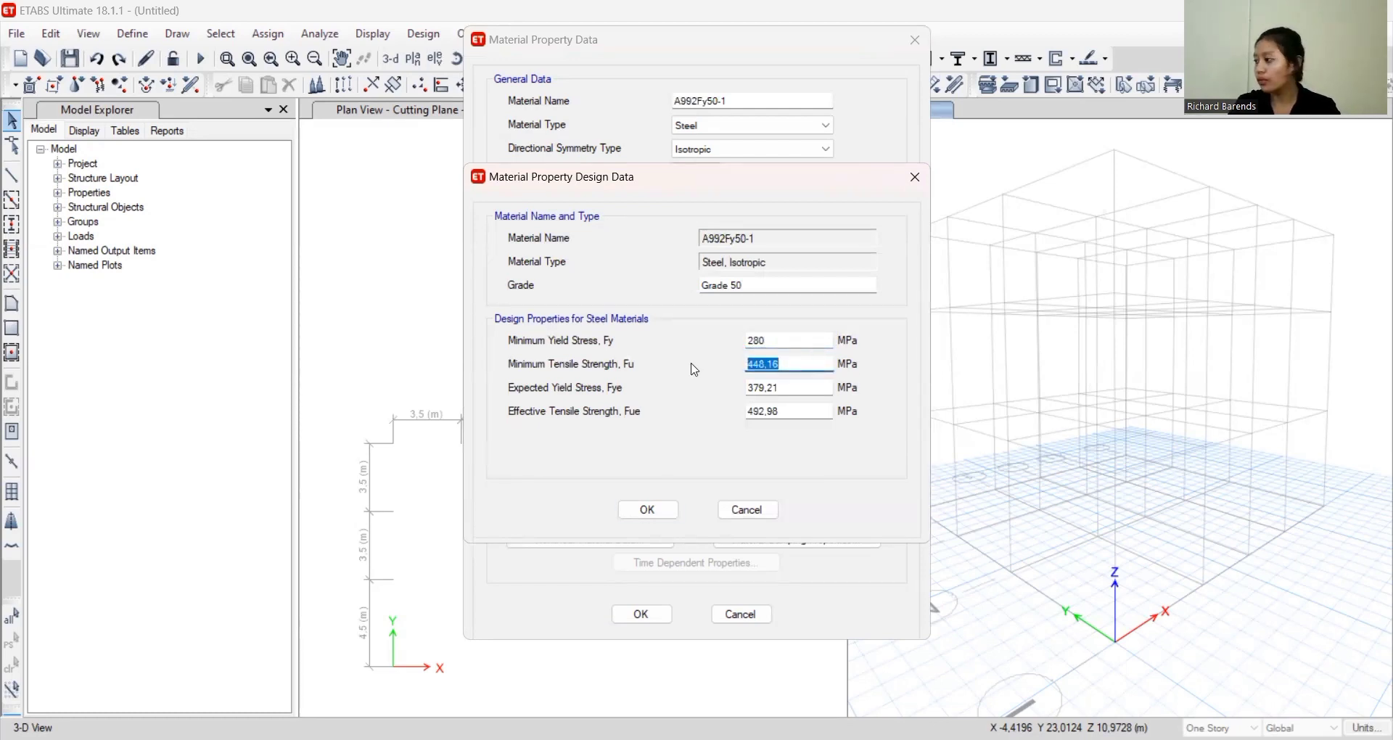
text(350)
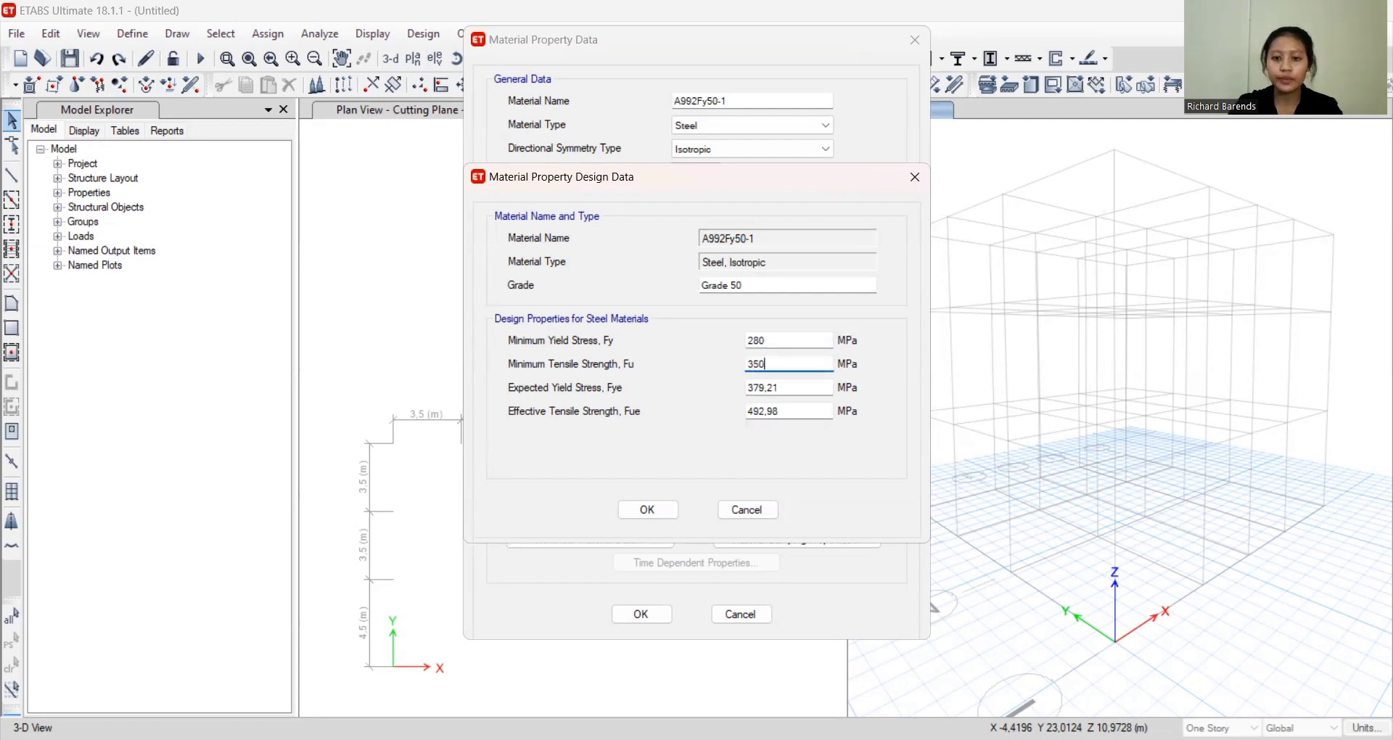
Set the new steel's expected yield stress Fye to the expression 280*1,1 MPa
key(Tab)
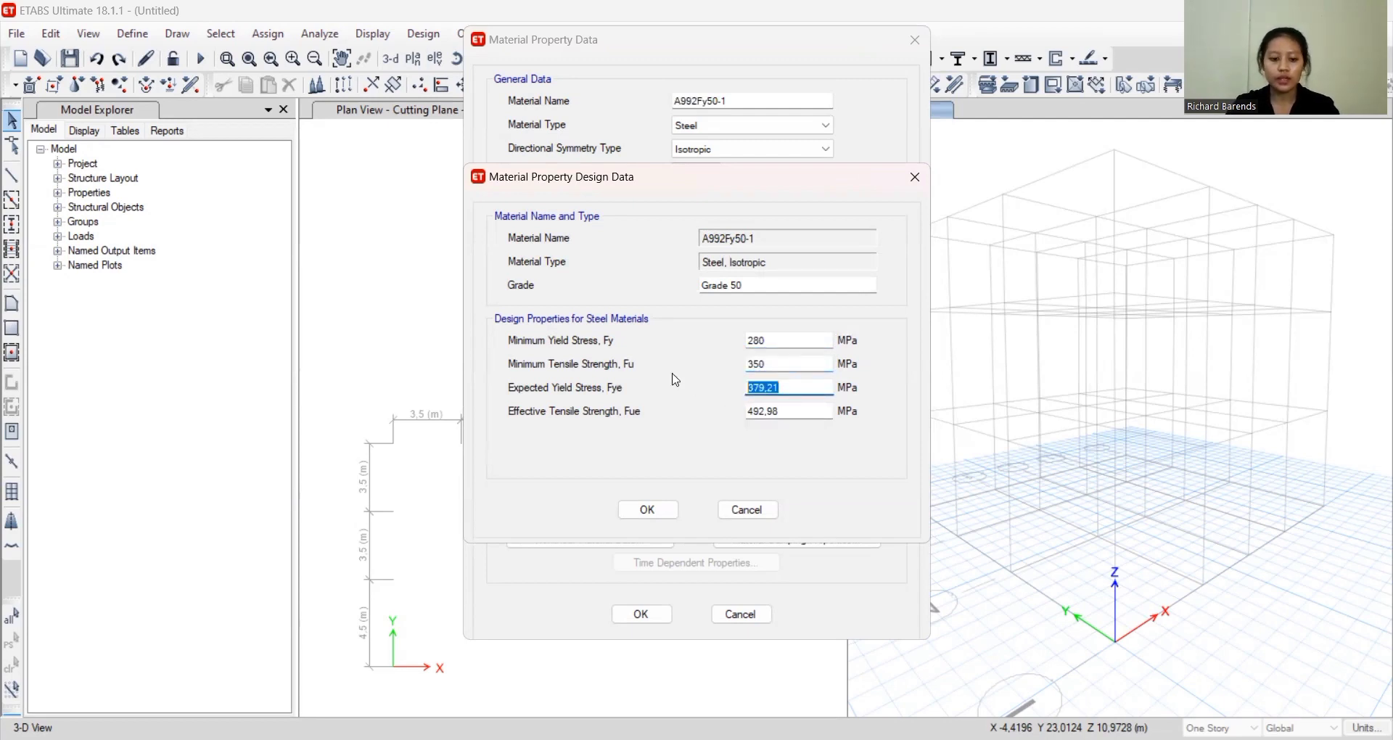
text(280)
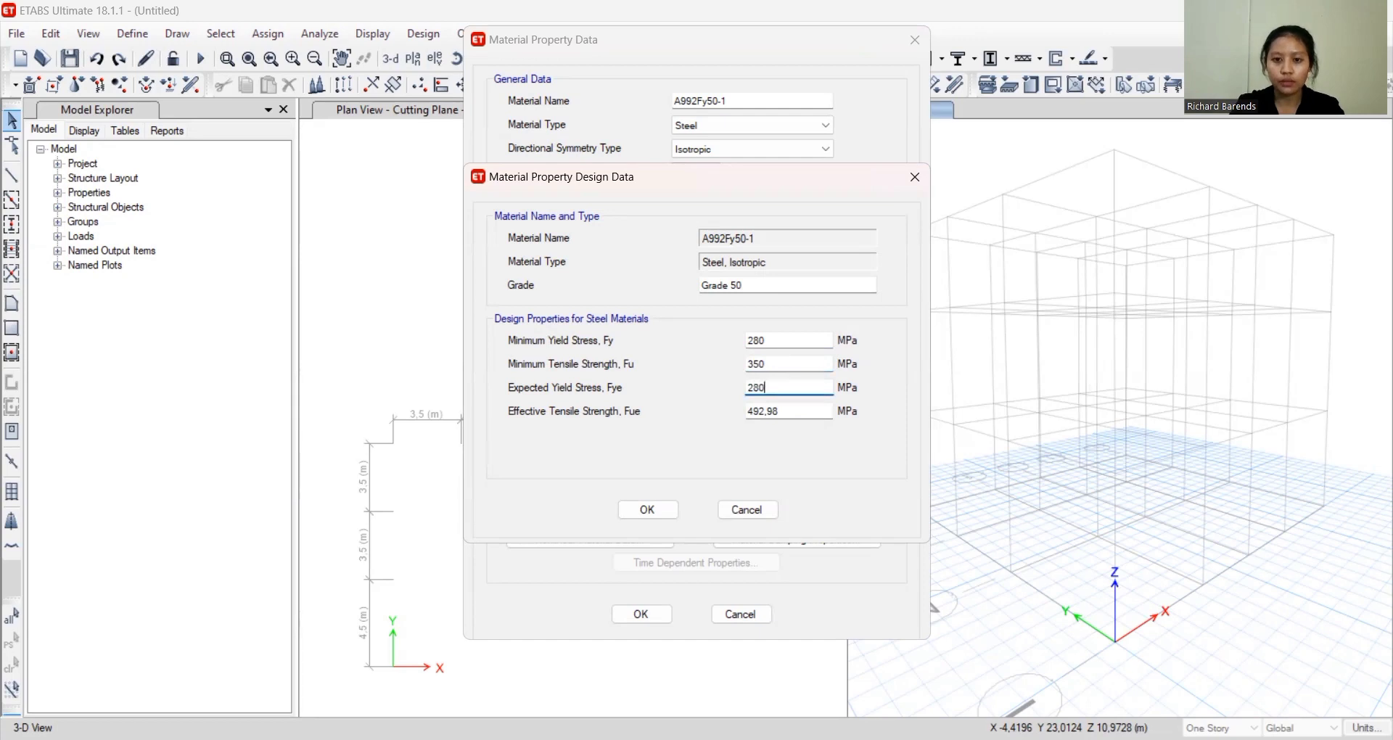
text(*1,)
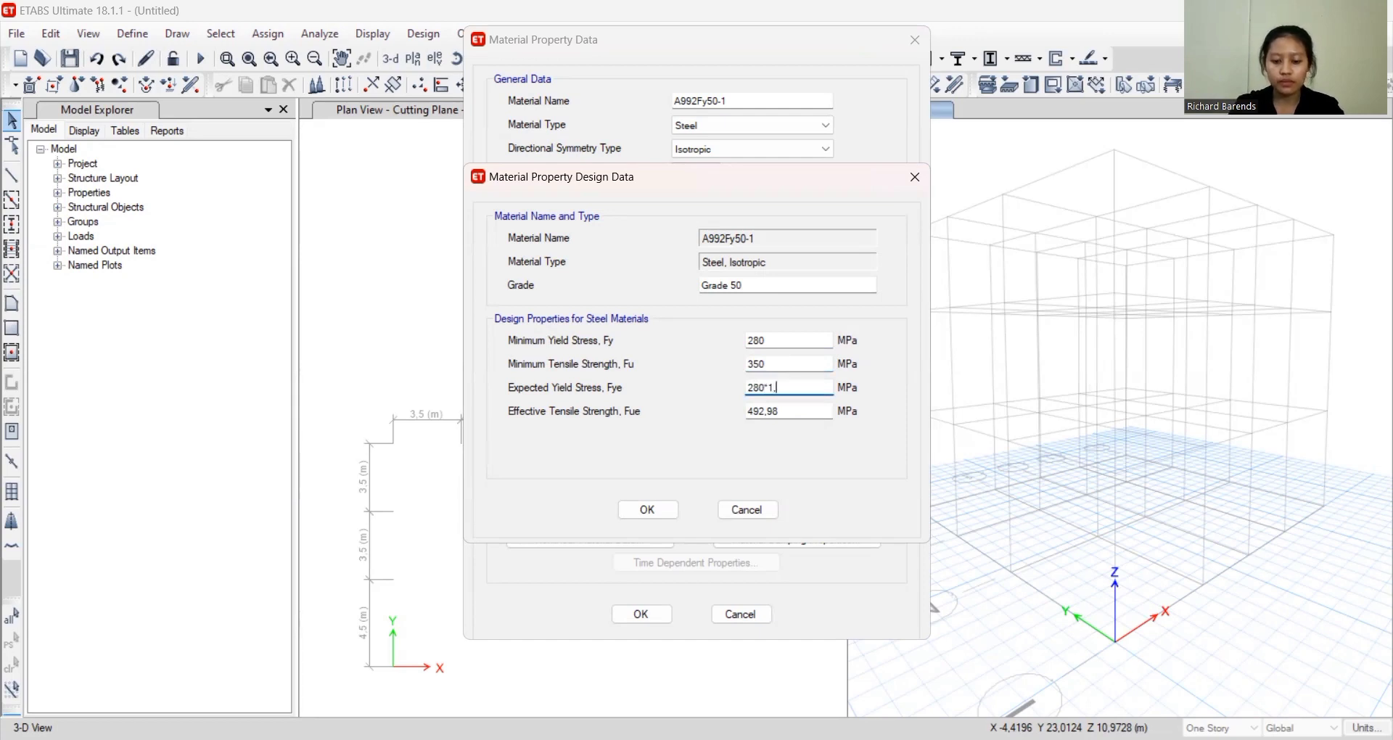
text(1)
Set the new steel's effective tensile strength Fue to the expression 350*1,1 MPa and accept the design data and the material
click(788, 413)
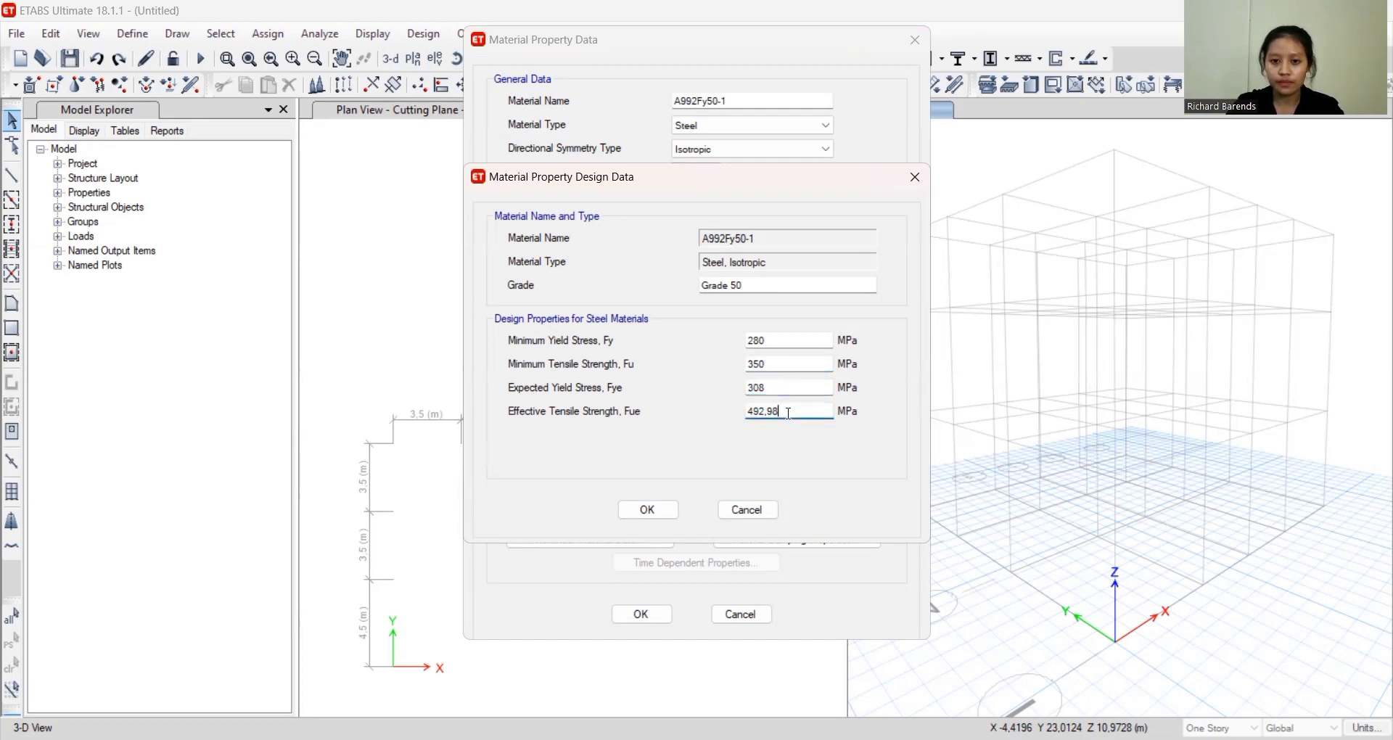
drag(788, 413, 464, 372)
text(350)
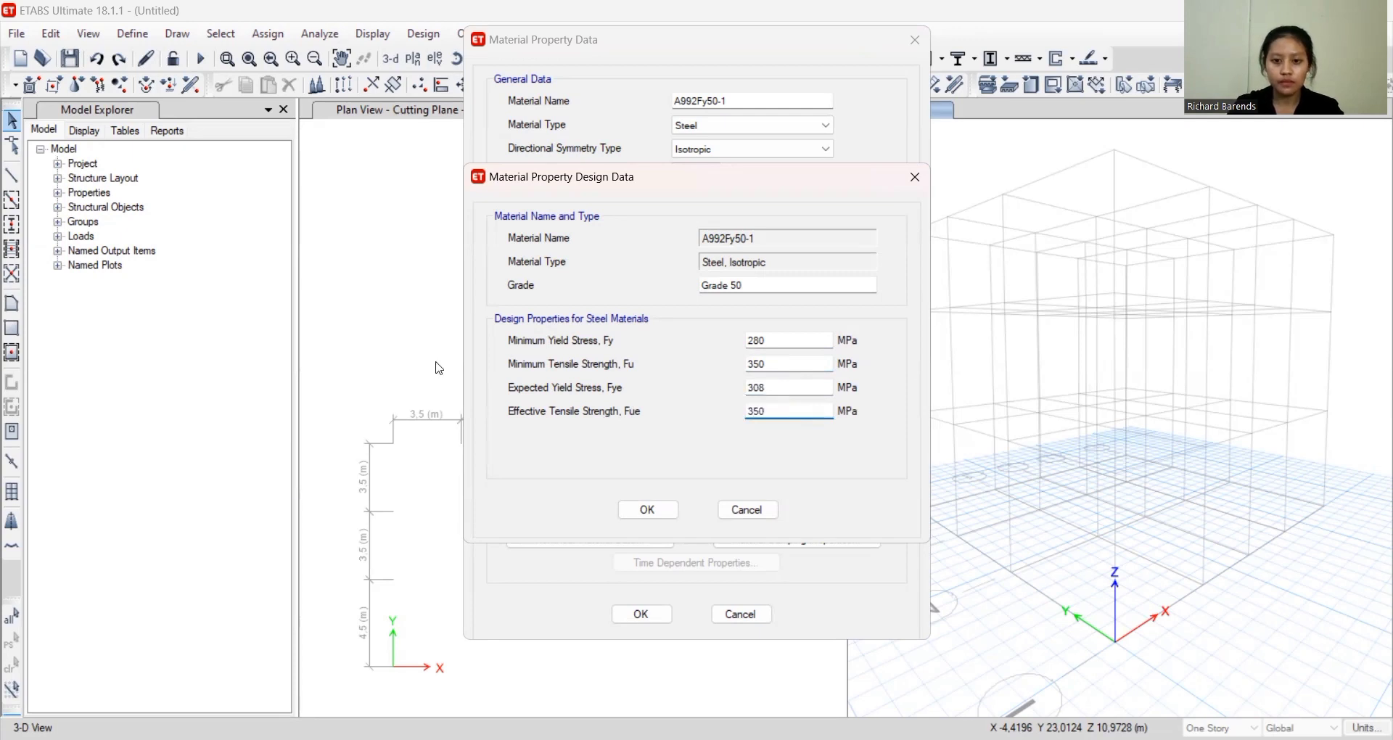
text(*1,1)
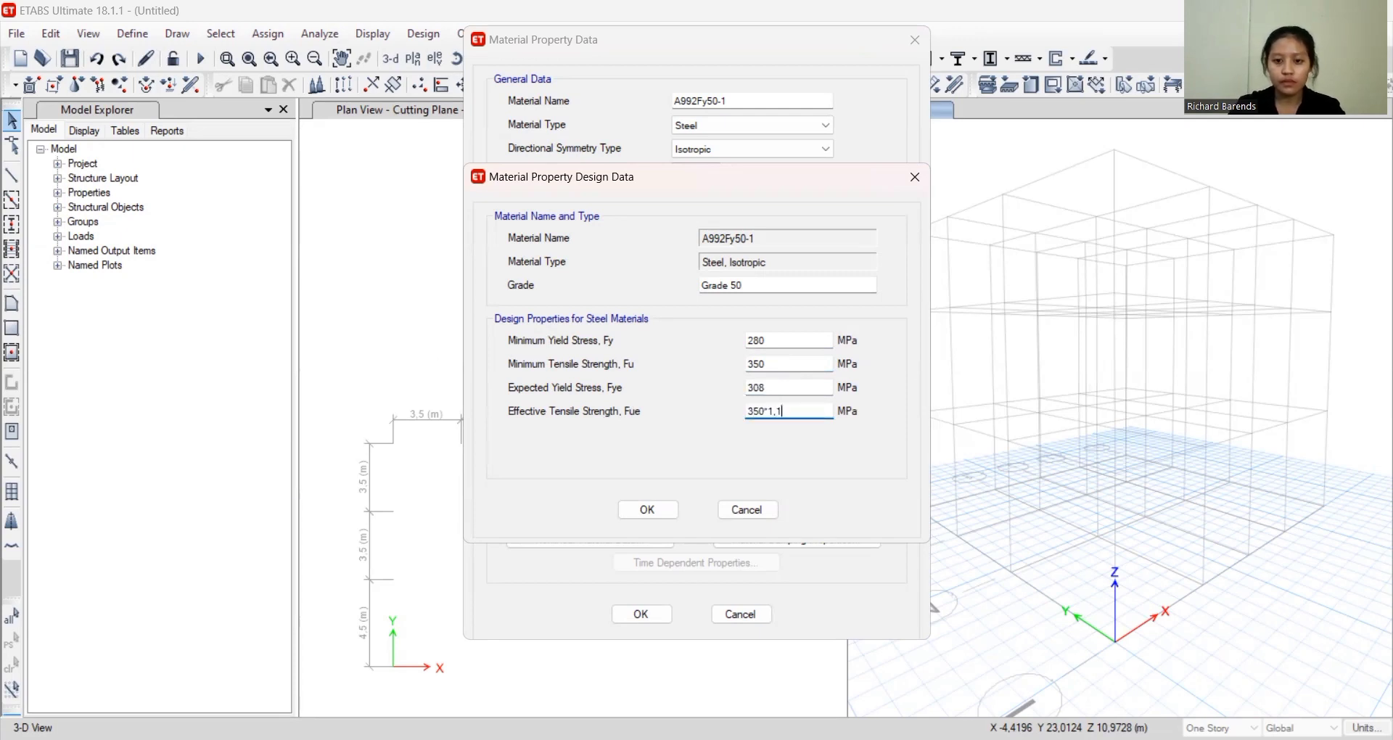
click(798, 390)
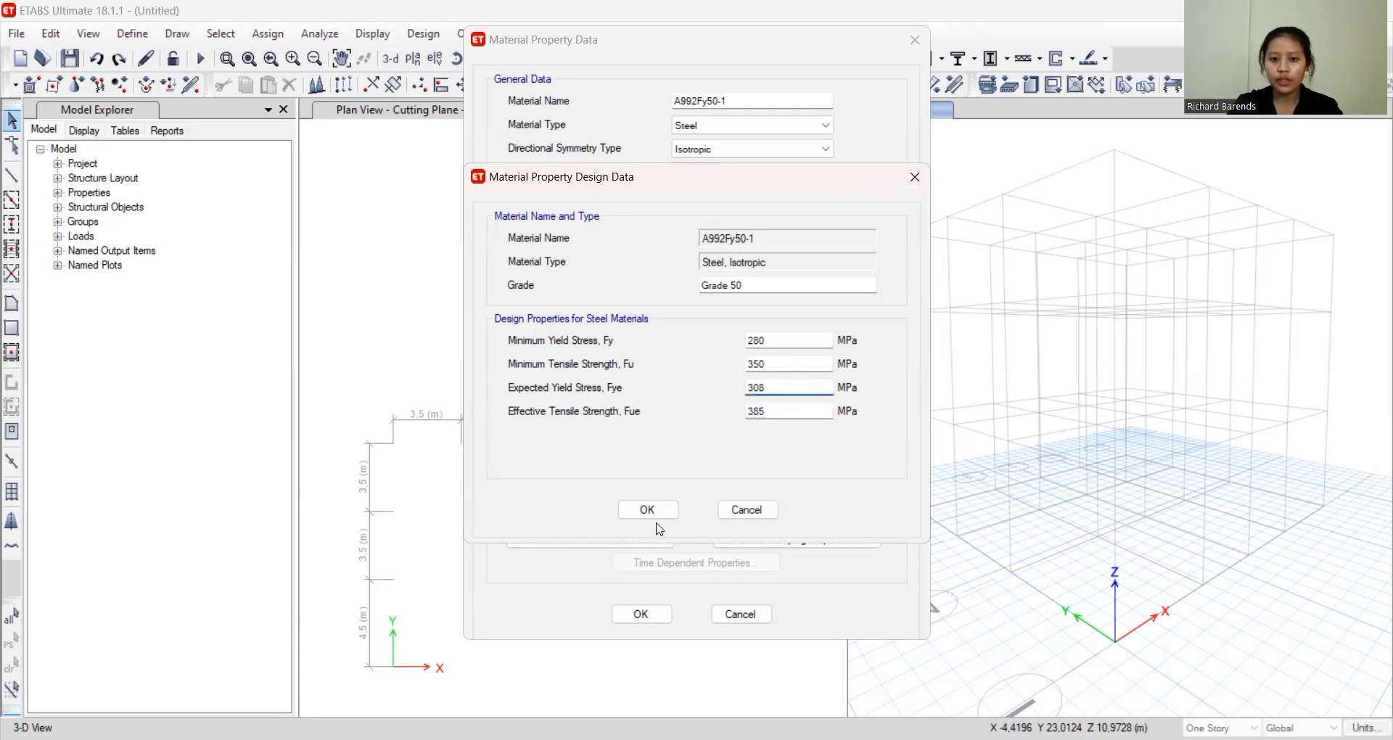
click(663, 517)
click(642, 615)
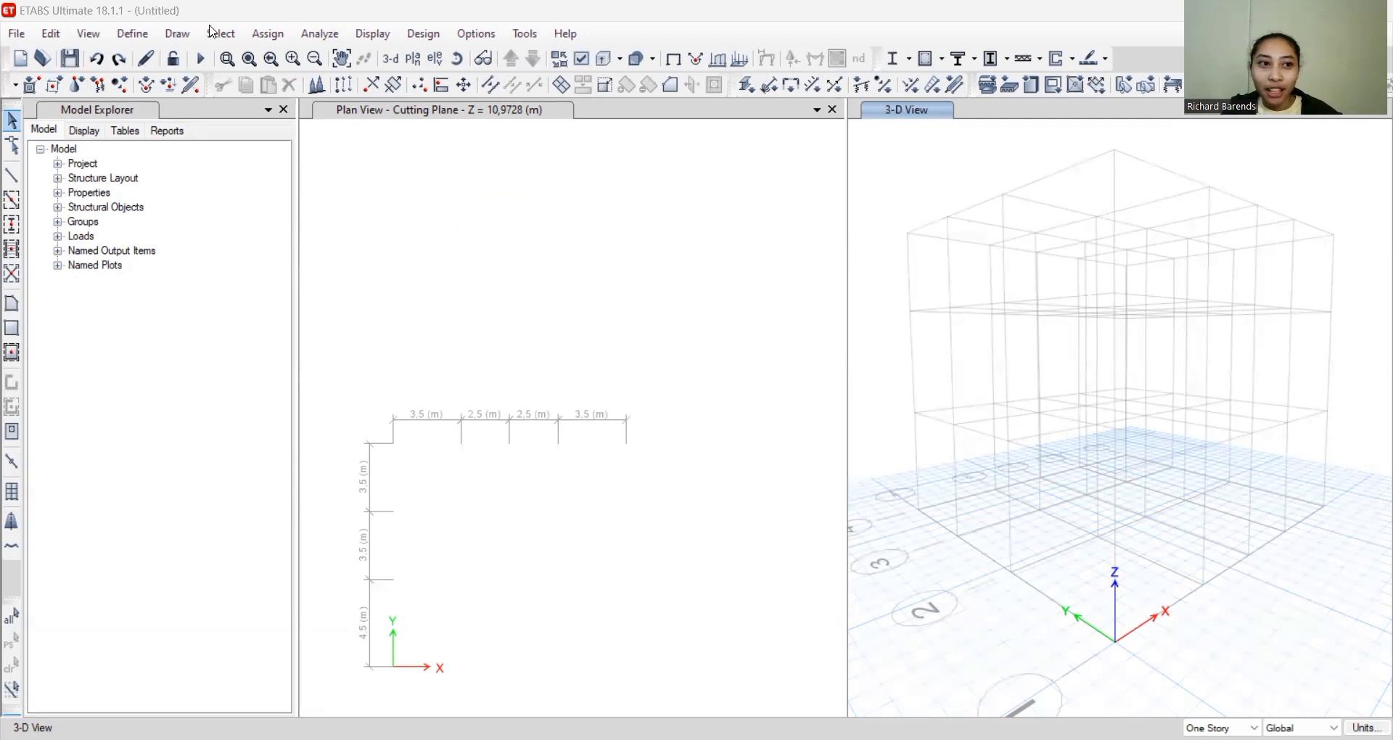
Add a concrete rectangular frame section named BALOK 35 and assign it the material FC30
click(142, 40)
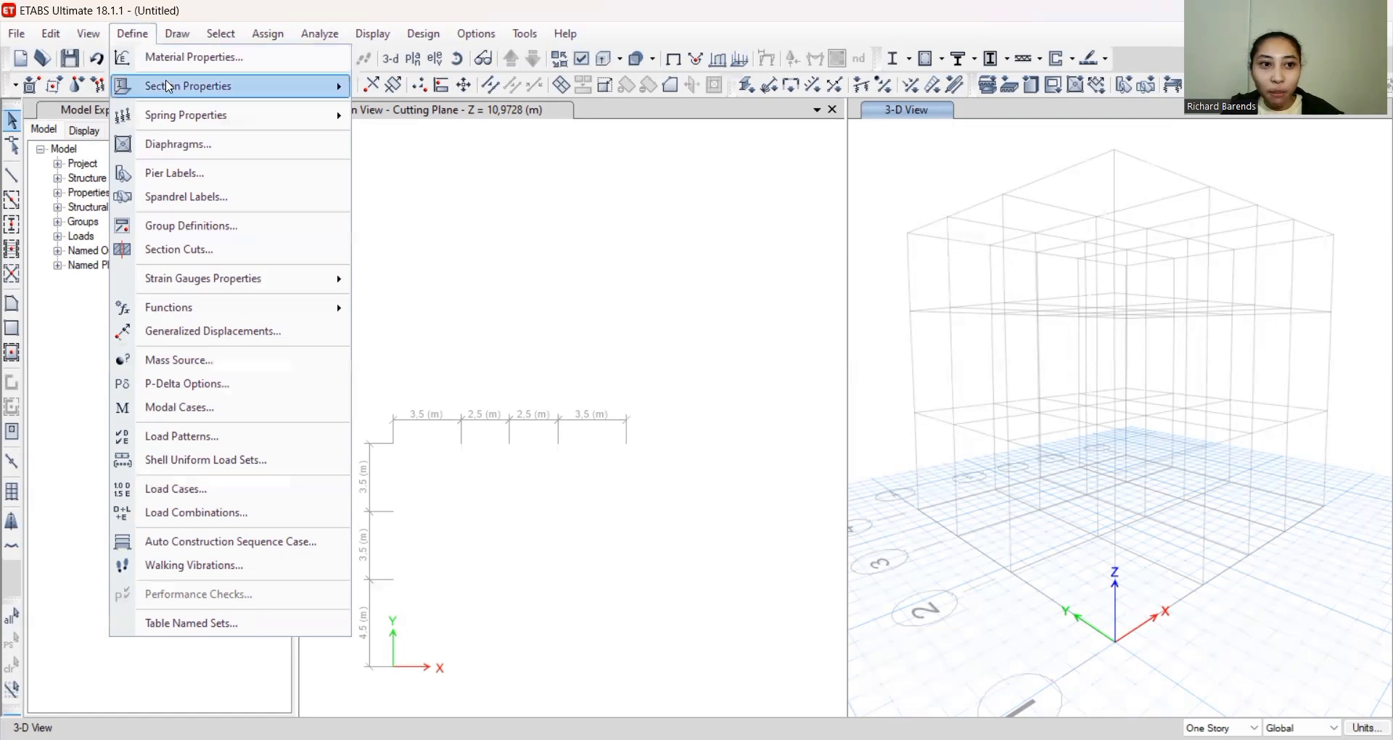
mouse_move(168, 90)
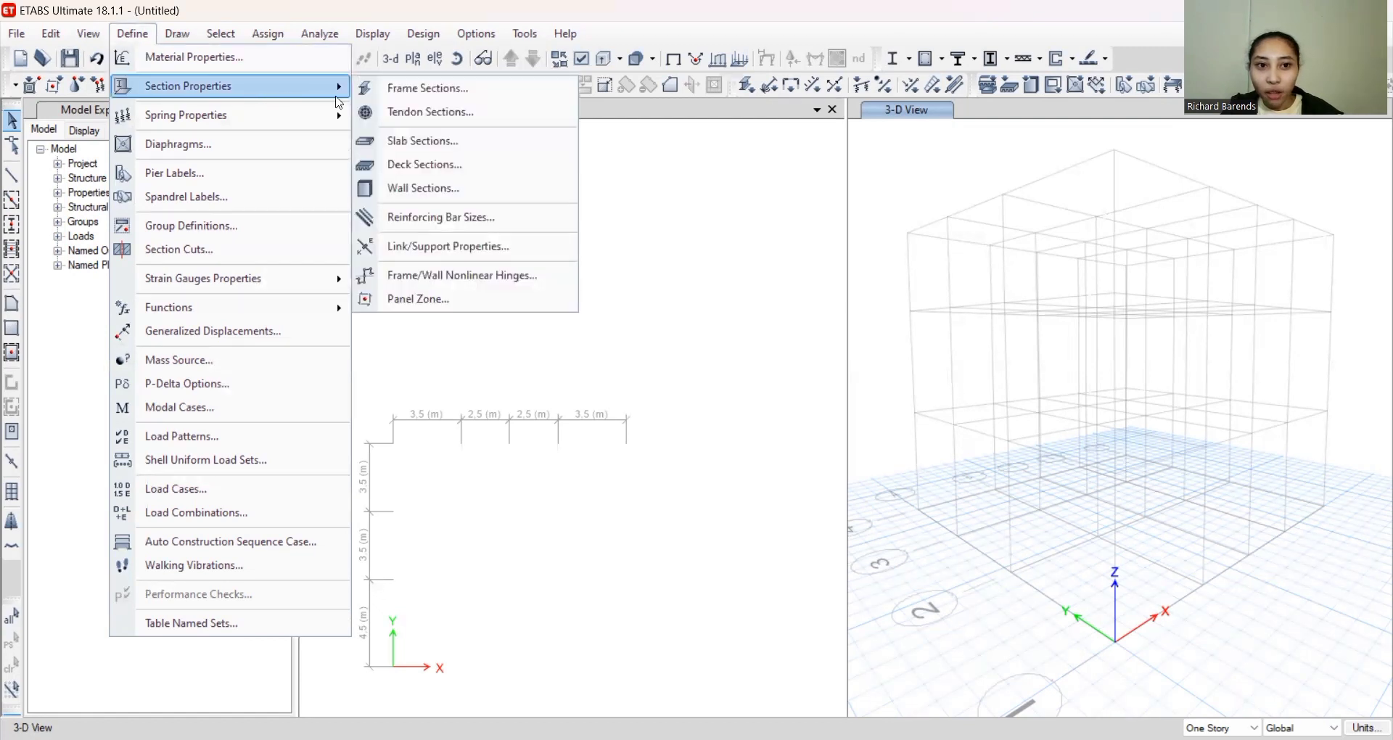
click(378, 100)
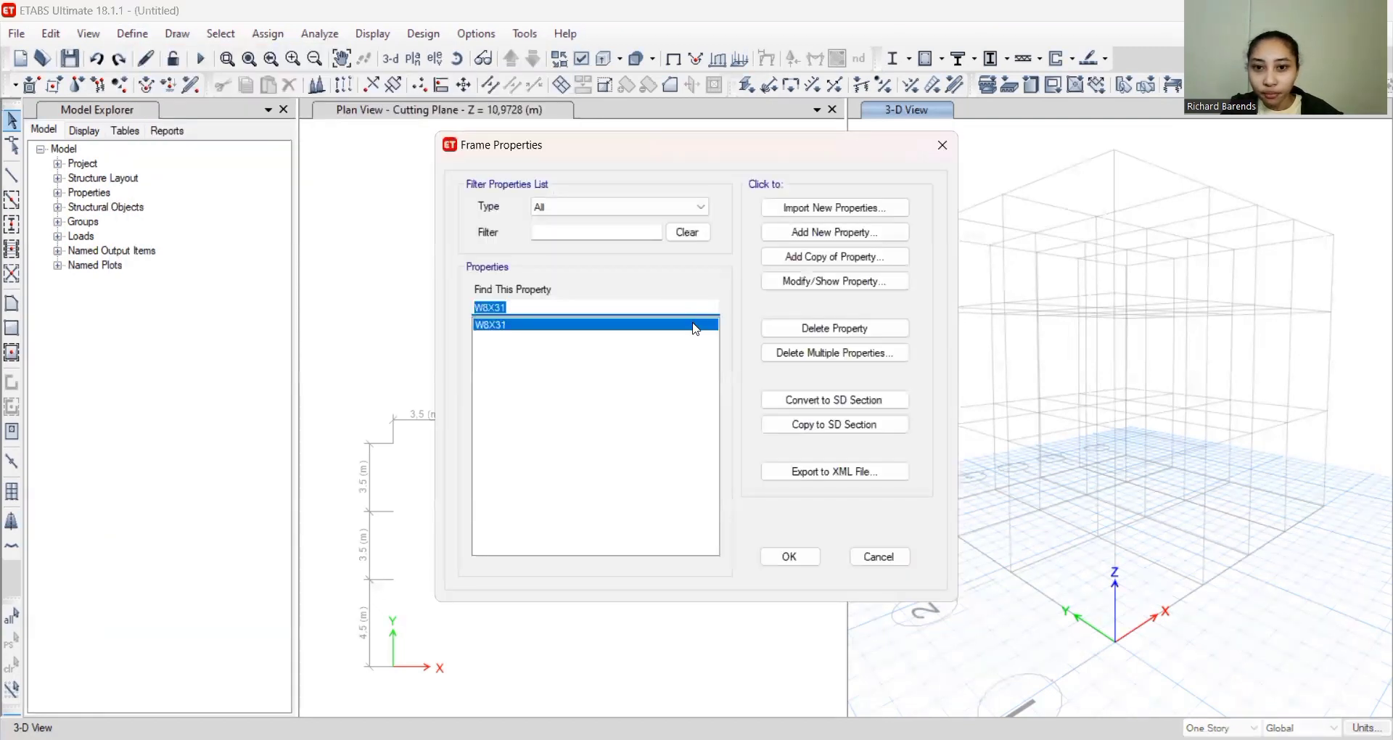
click(838, 233)
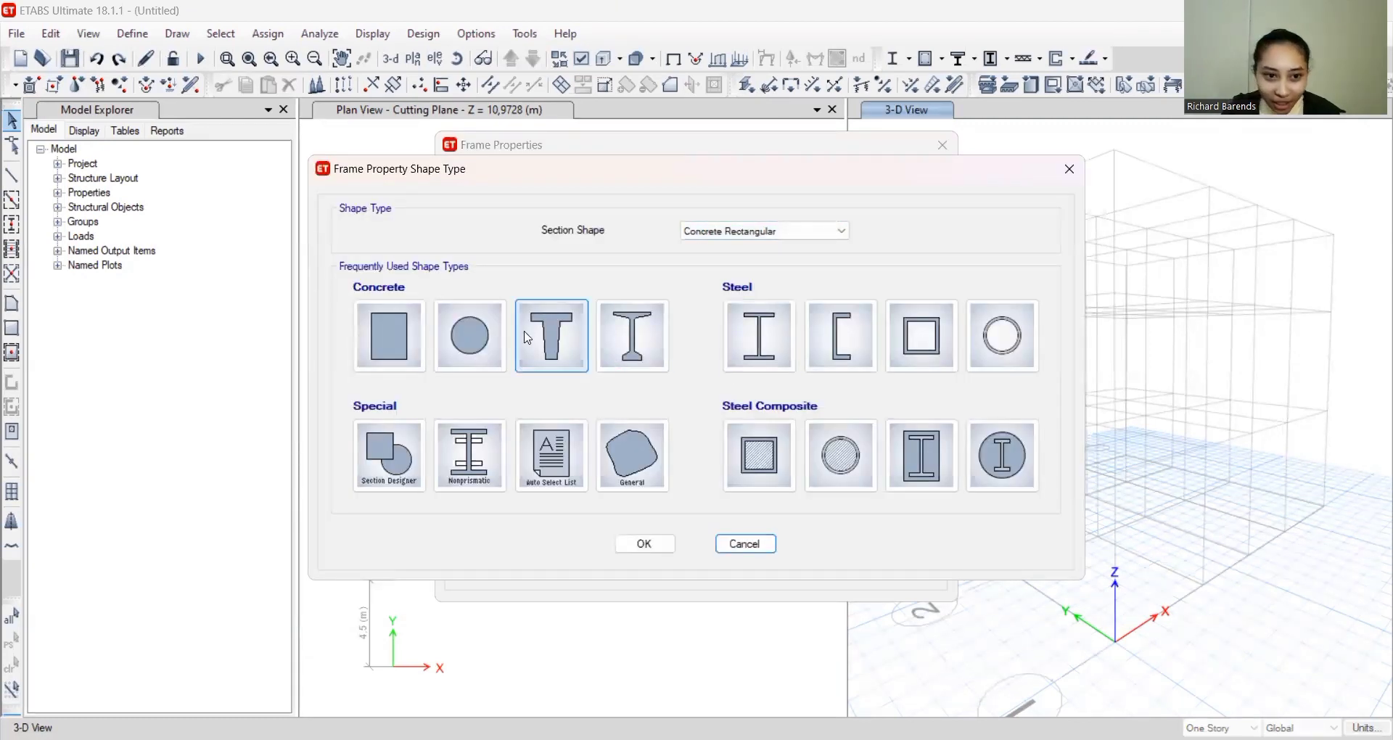
click(370, 349)
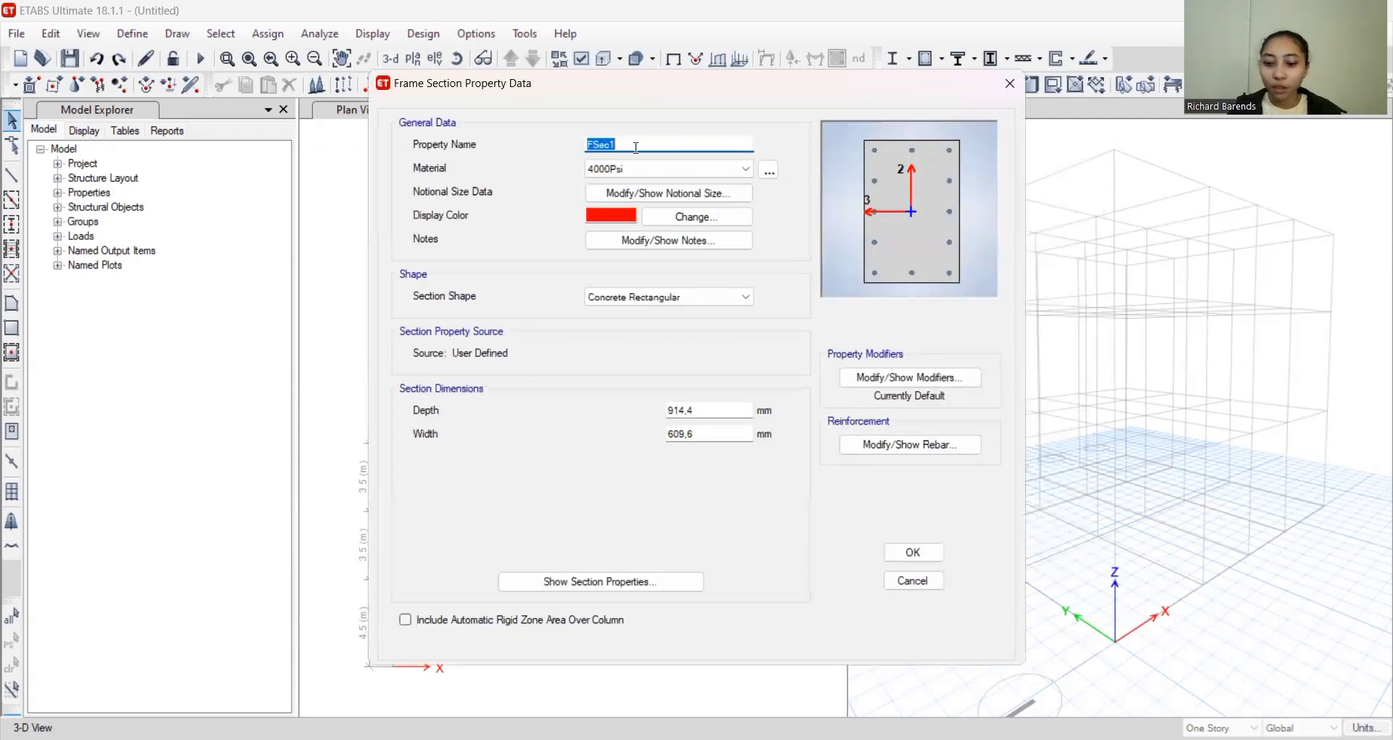
key(BackSpace)
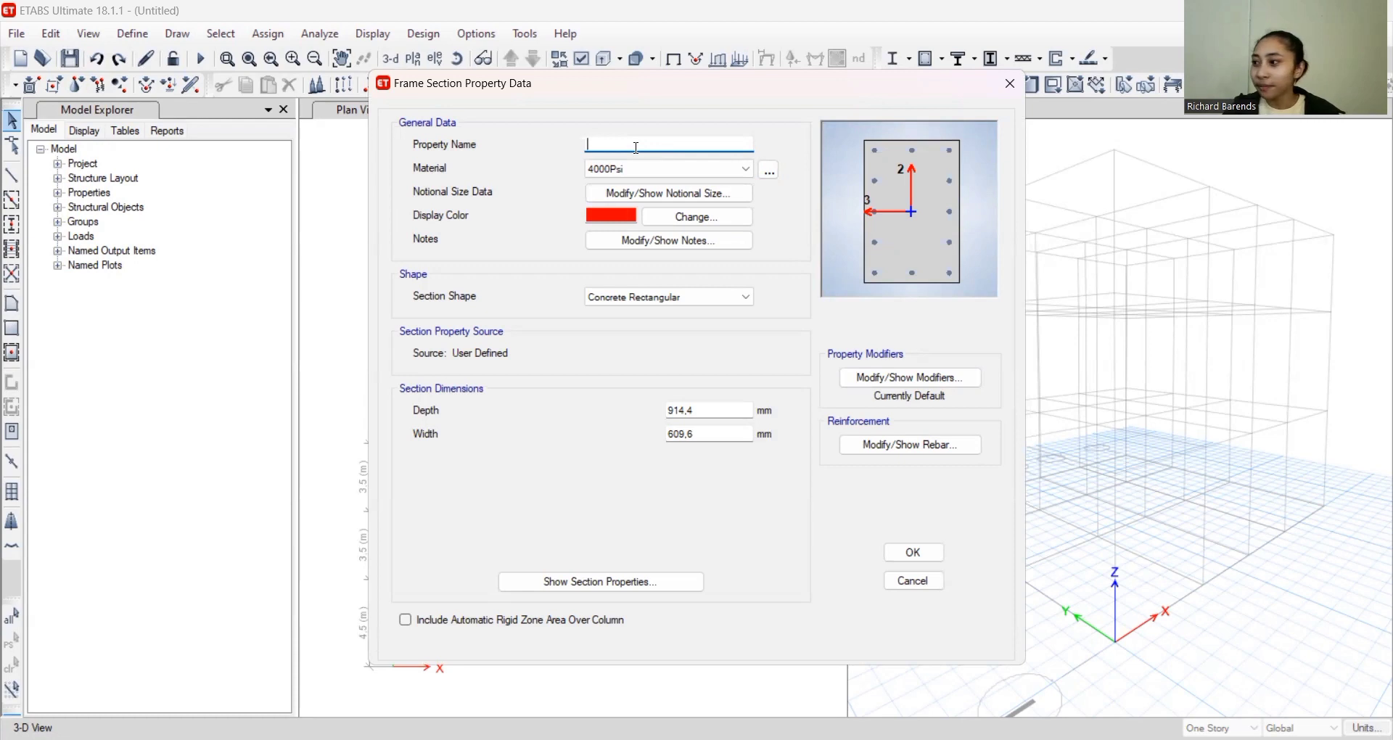
text(BALOK 35)
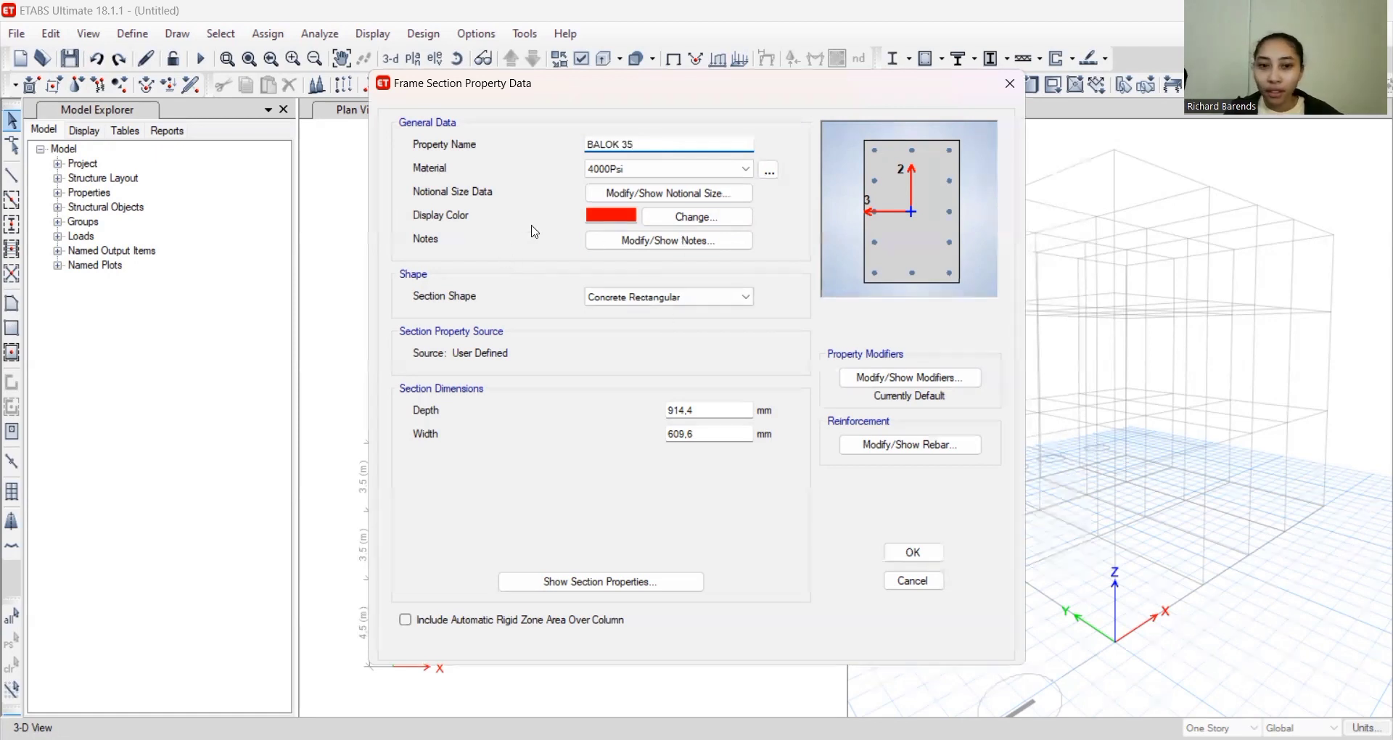
click(718, 171)
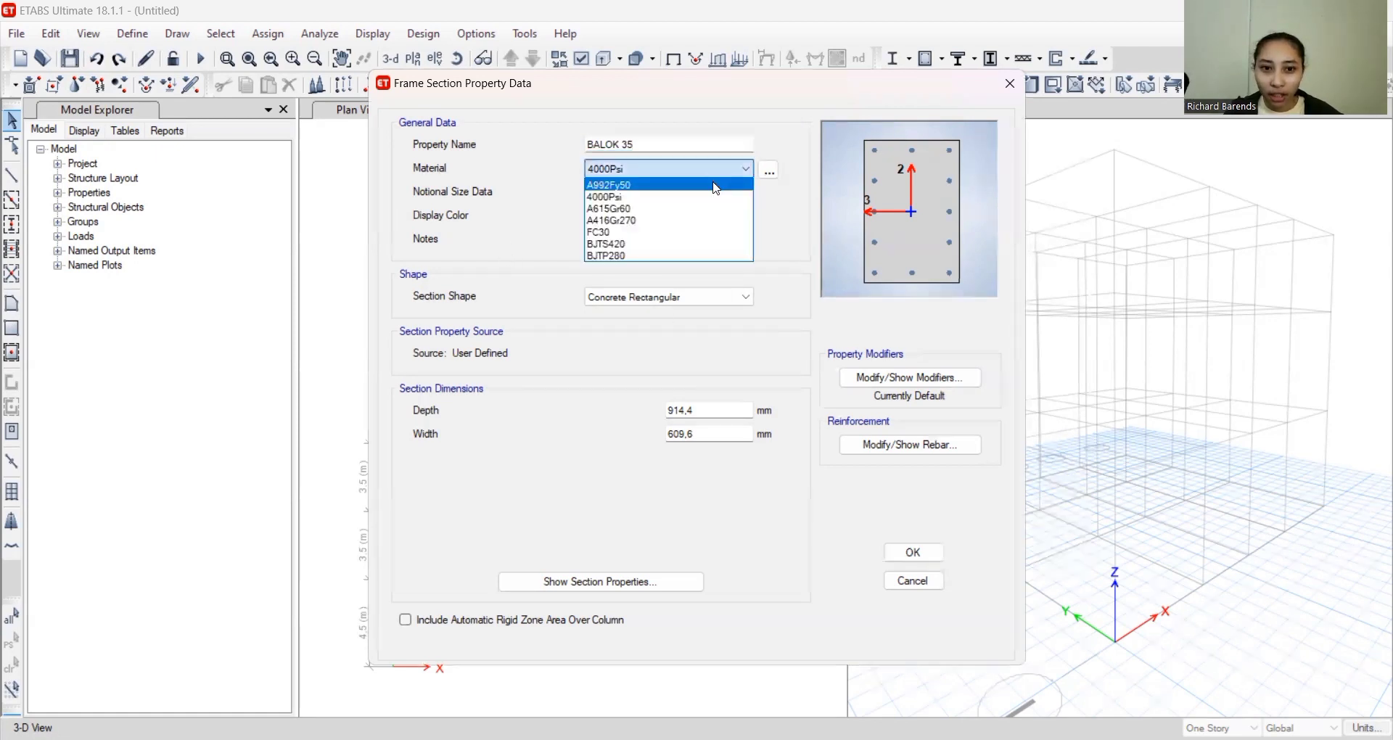
click(687, 233)
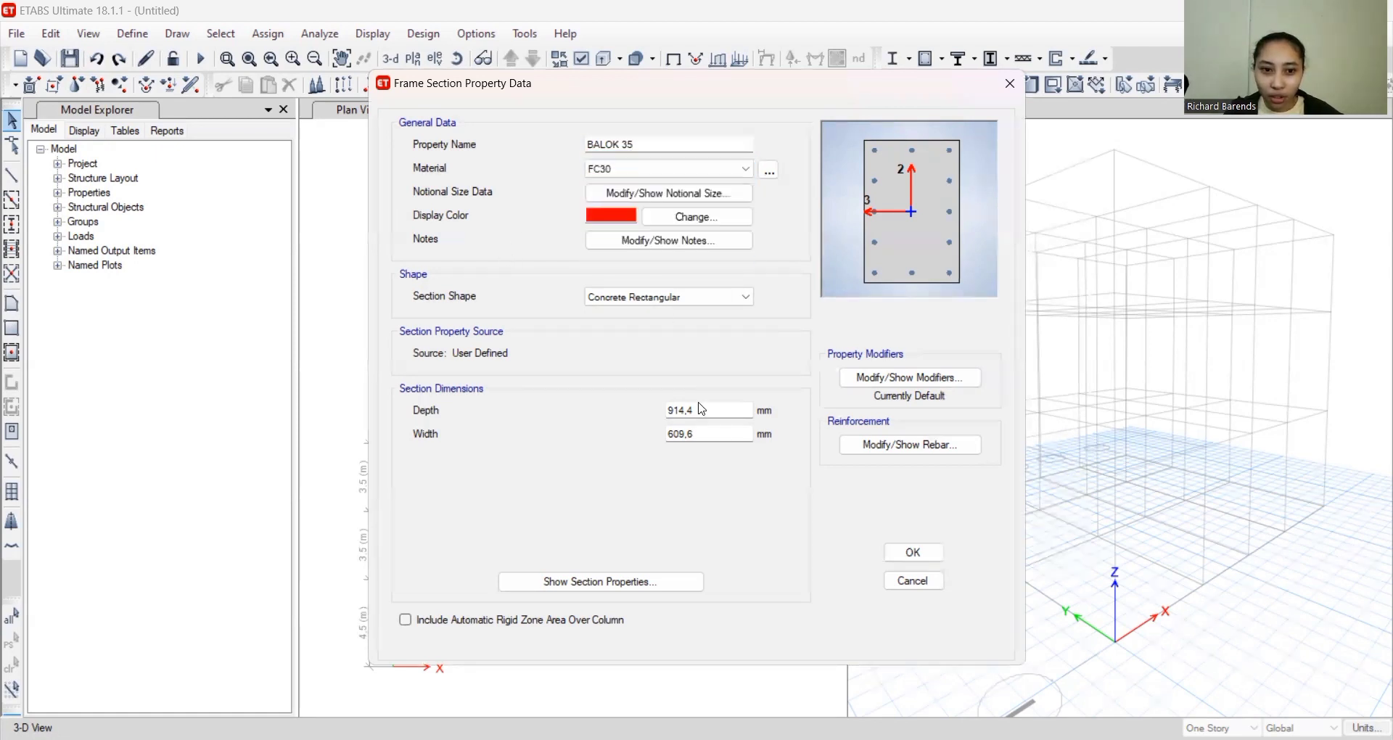
Set the depth of BALOK 35 to 350 mm and its width to 175 mm, and check its stiffness modifiers
drag(701, 414, 654, 422)
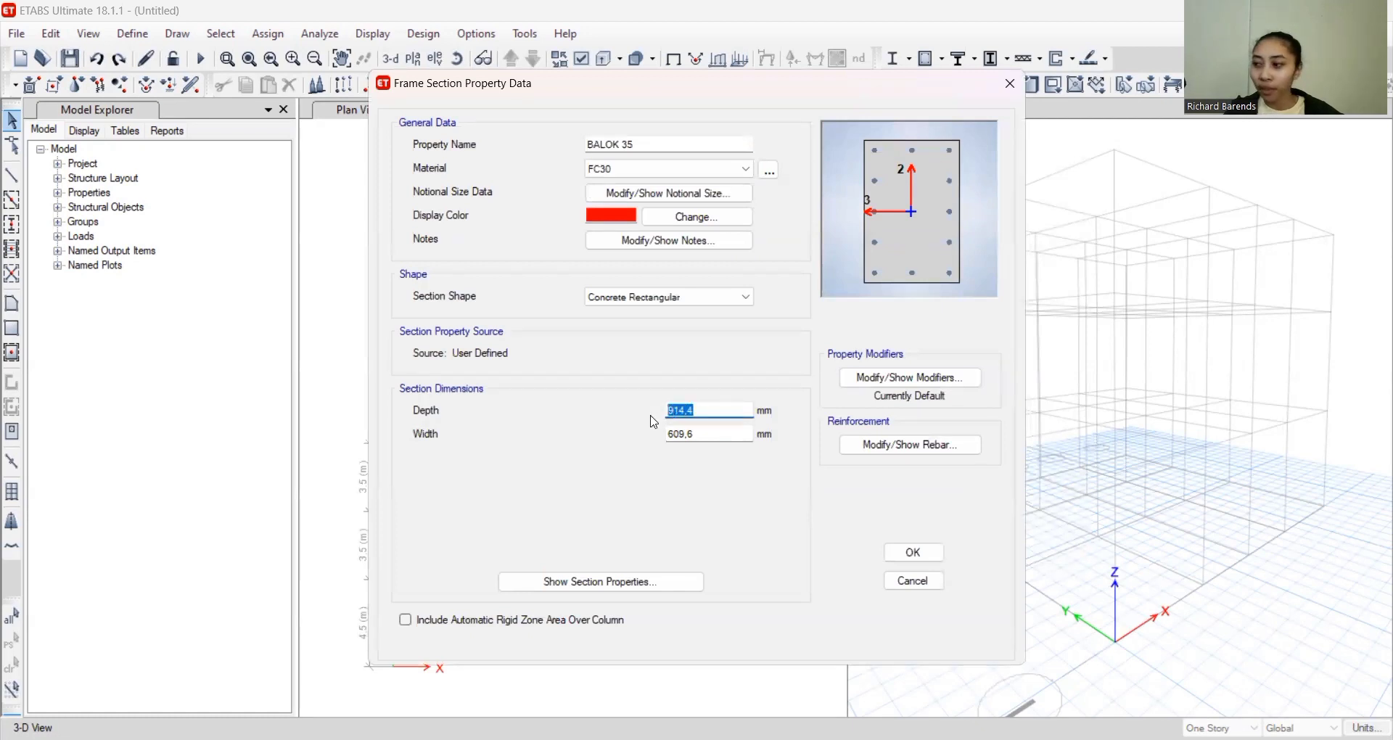
text(350)
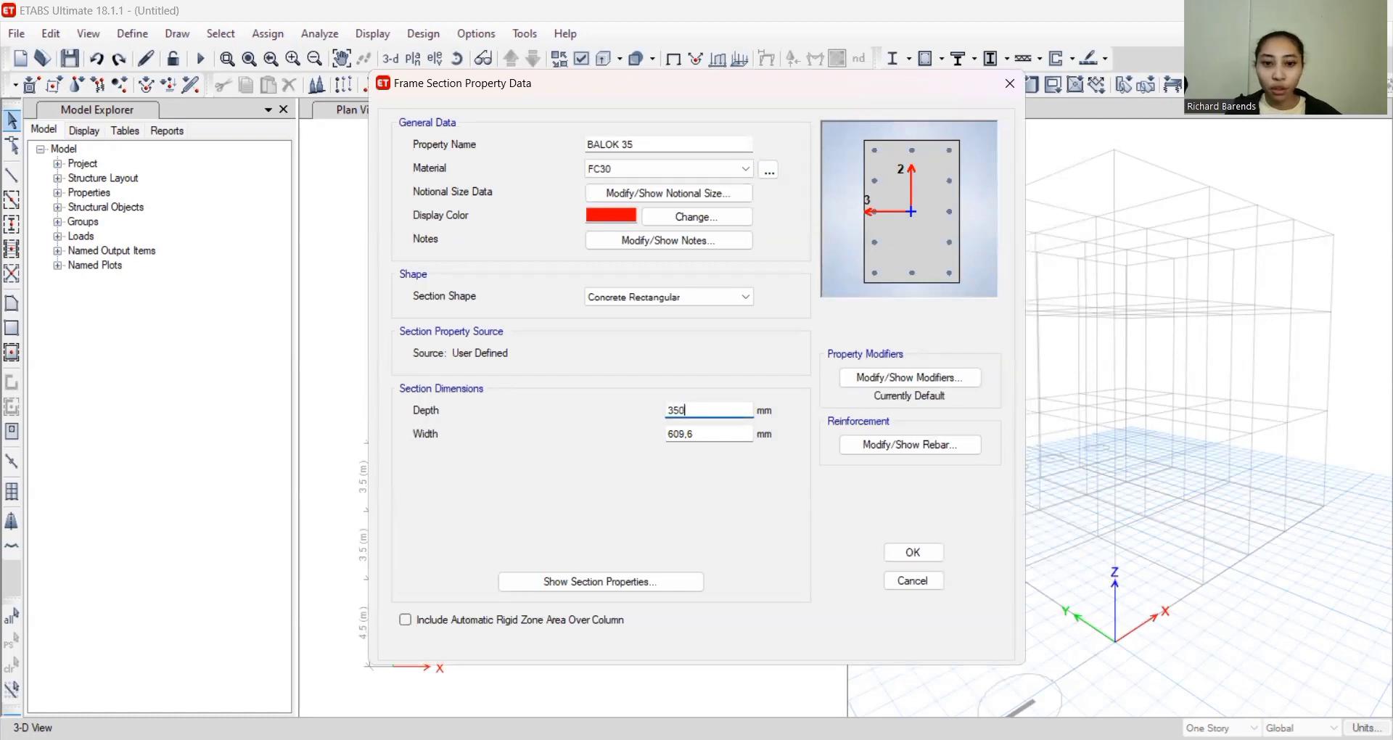
drag(711, 437, 674, 435)
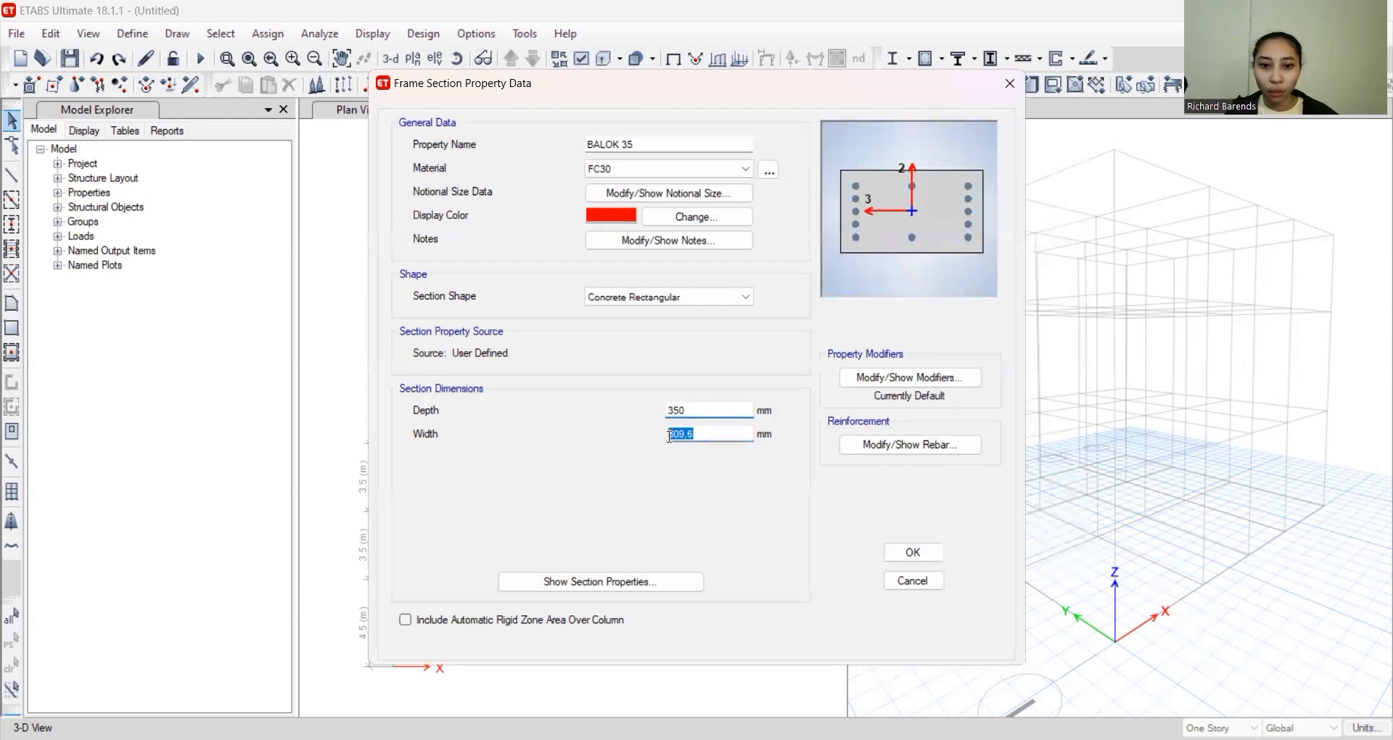
text(175)
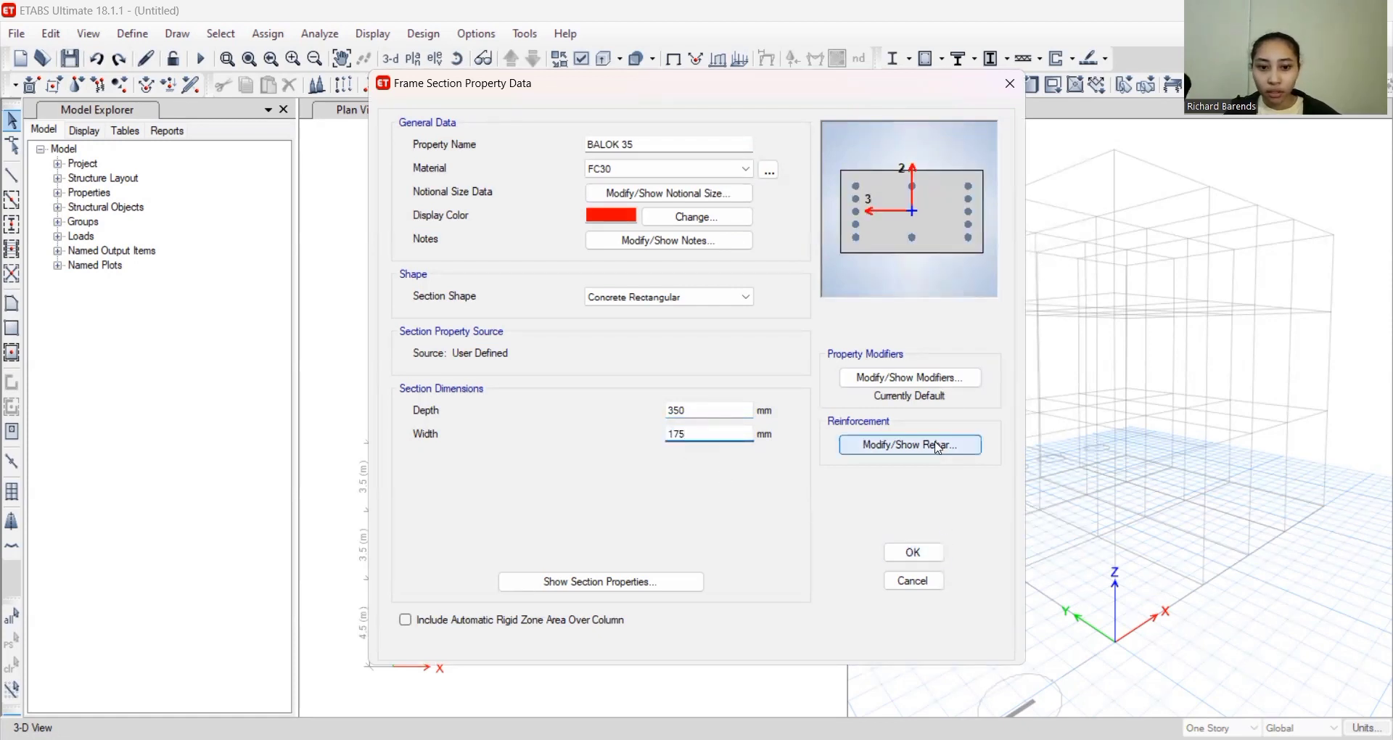
click(925, 386)
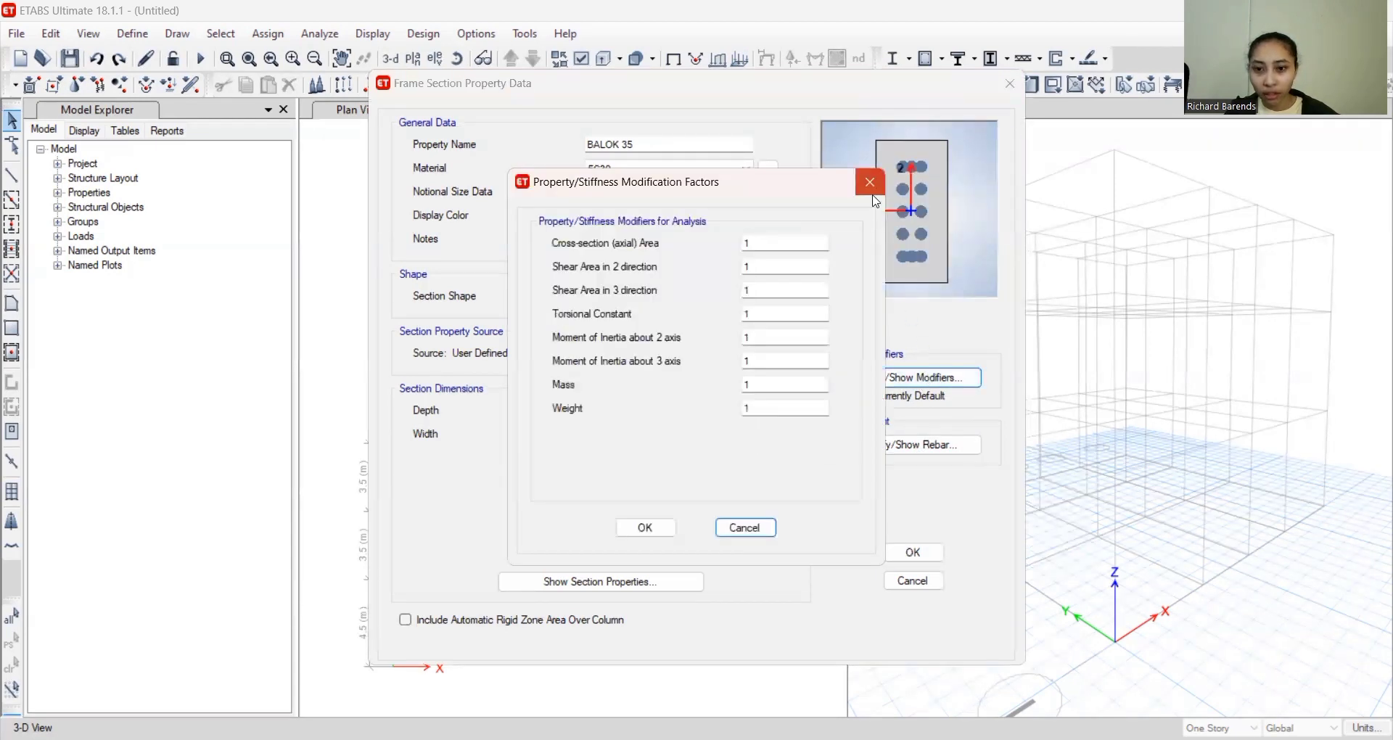
key(Return)
Set BALOK 35's reinforcement to M3 Design Only (Beam) with 40 mm top and bottom bar cover, and accept the section
click(912, 439)
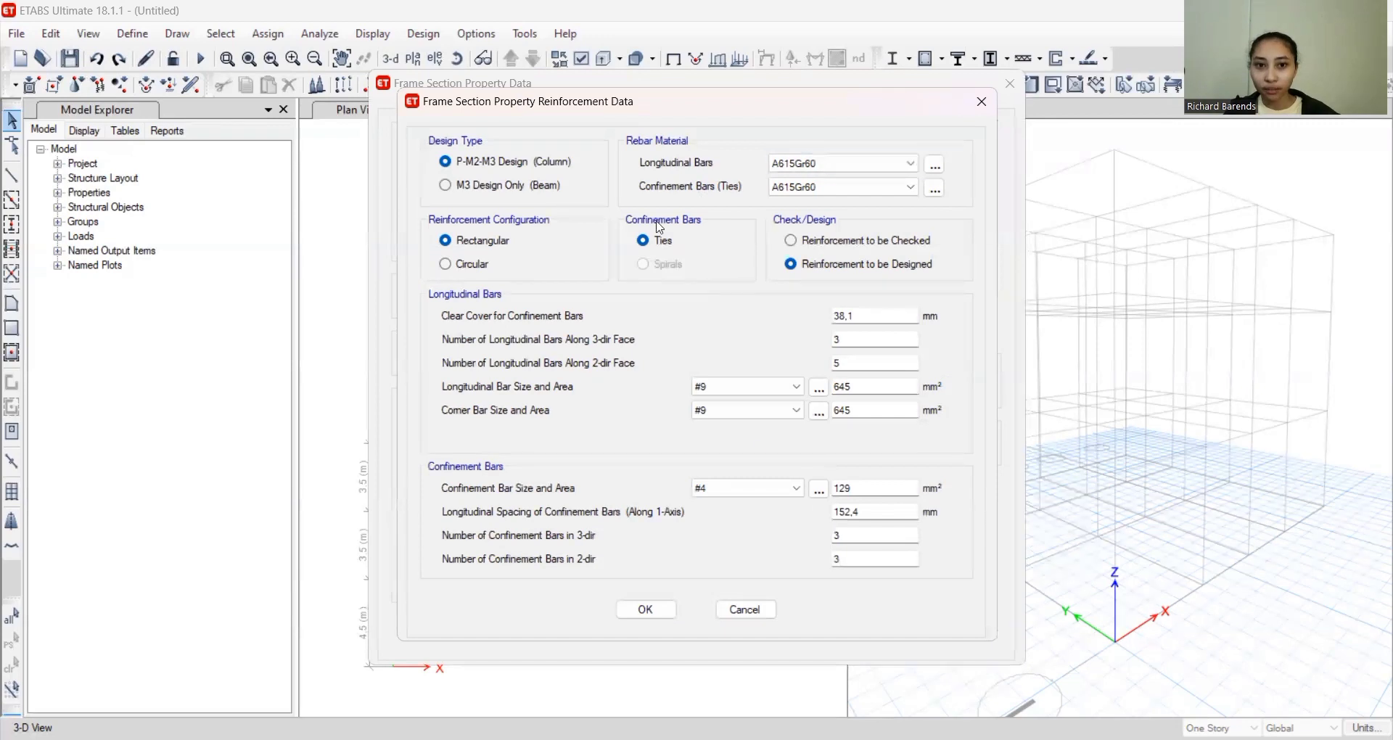
click(446, 186)
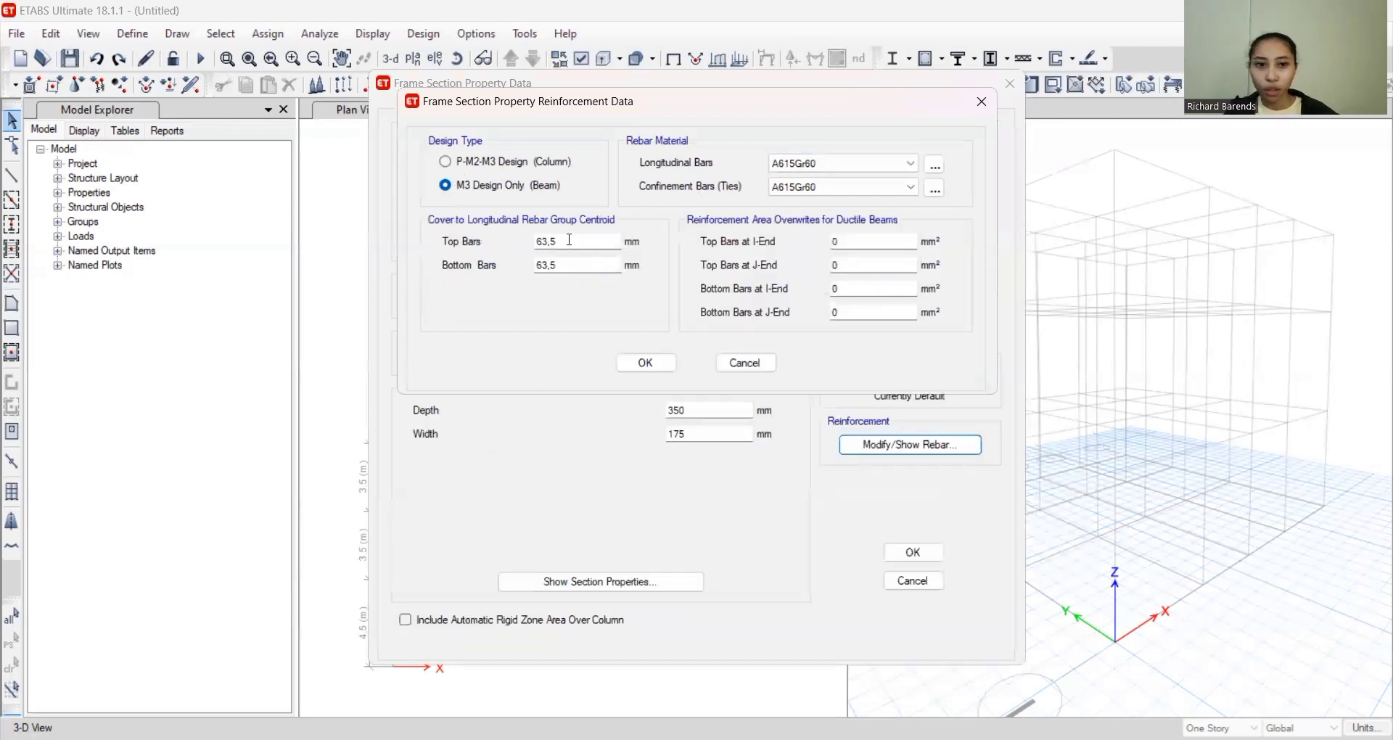
double_click(567, 241)
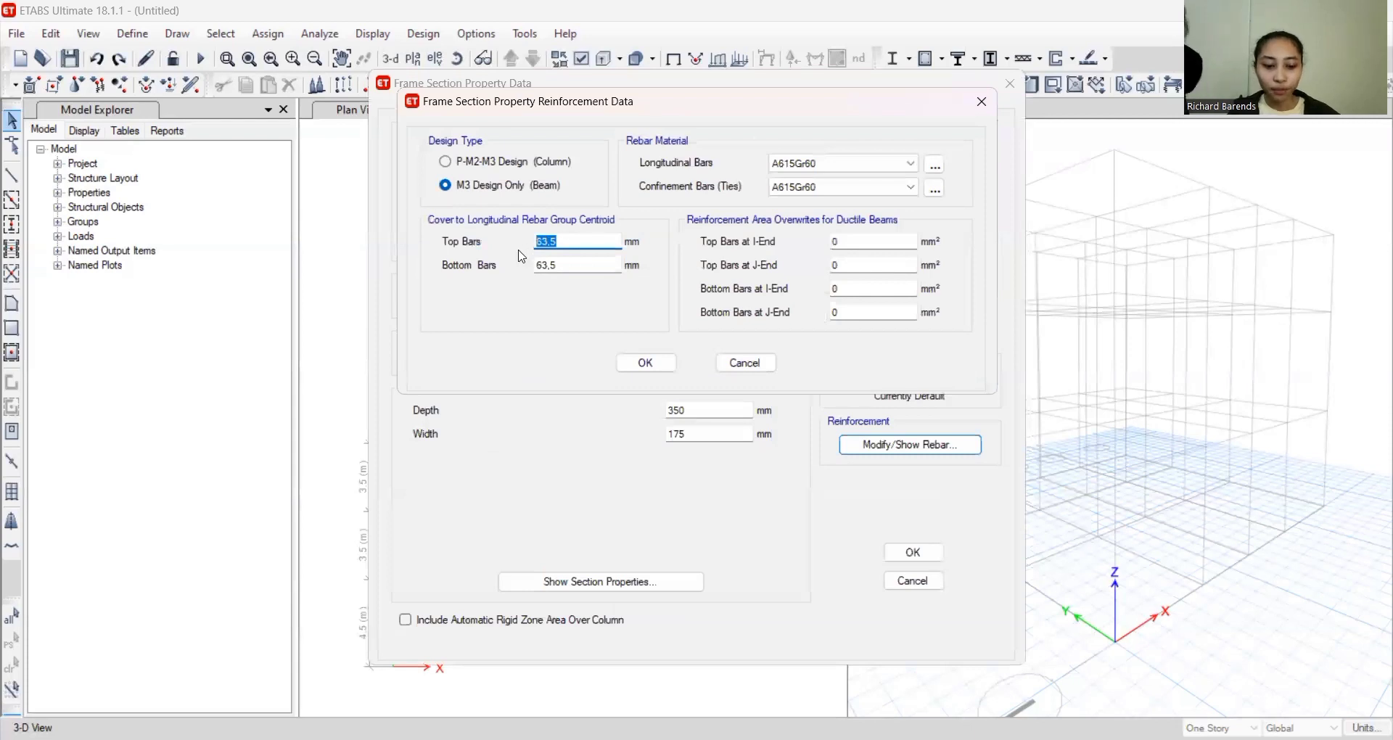
text(40)
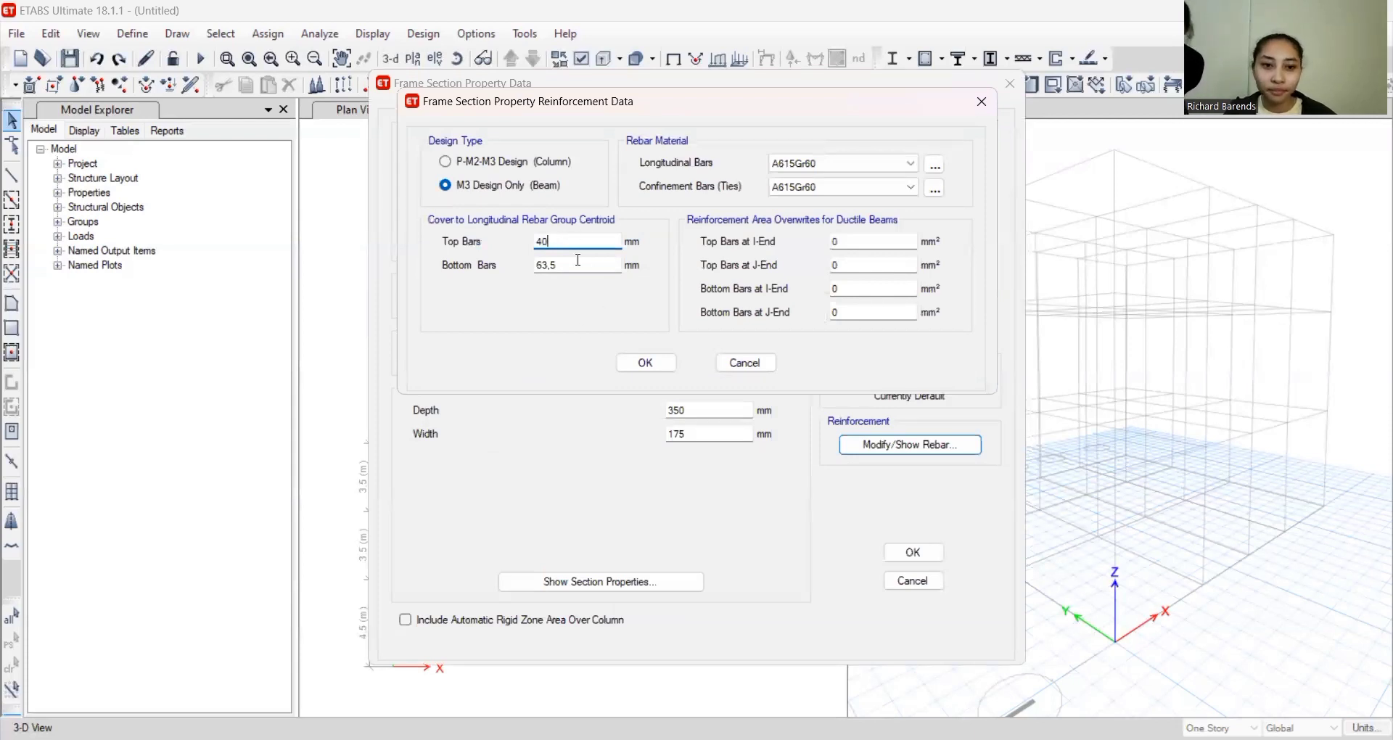
key(Tab)
text(4)
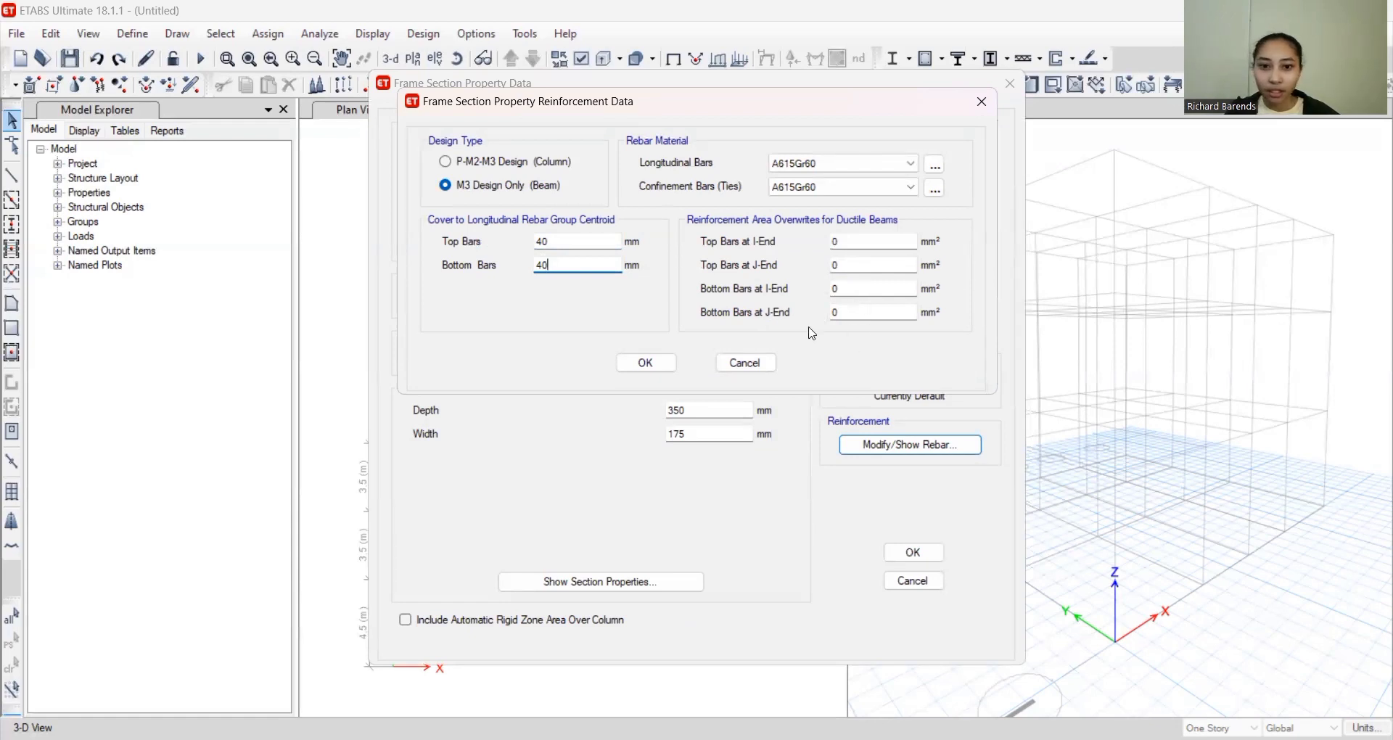
click(648, 364)
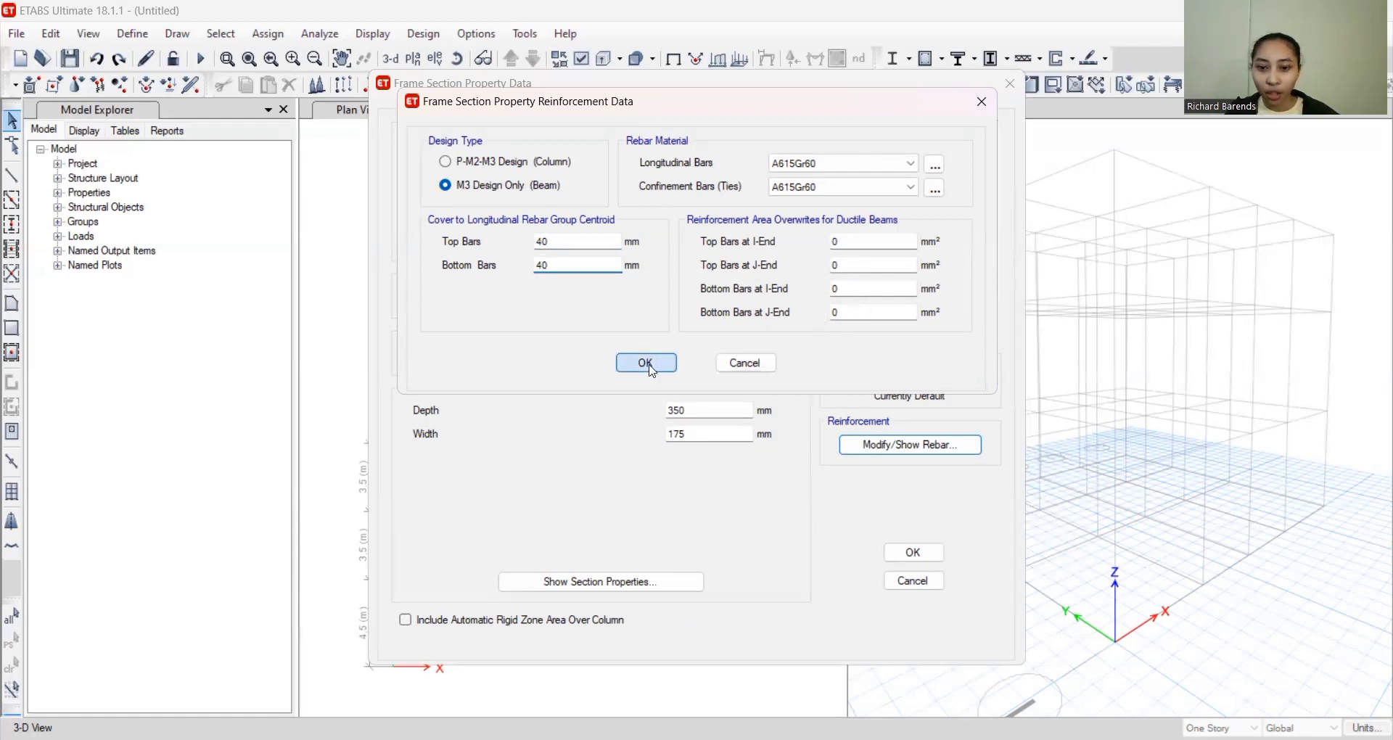
click(913, 553)
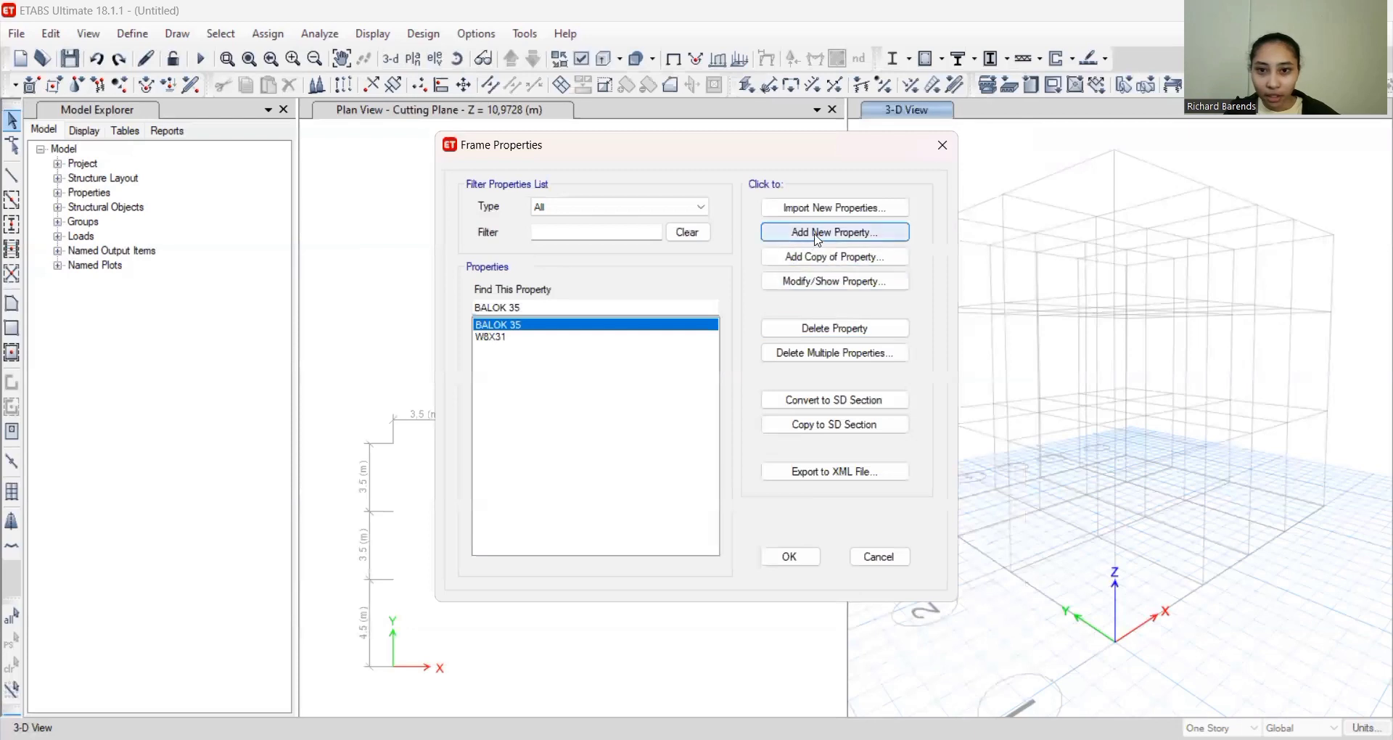
Add a concrete rectangular frame section named KOLOM 35 X 35 and assign it the material FC30
click(818, 232)
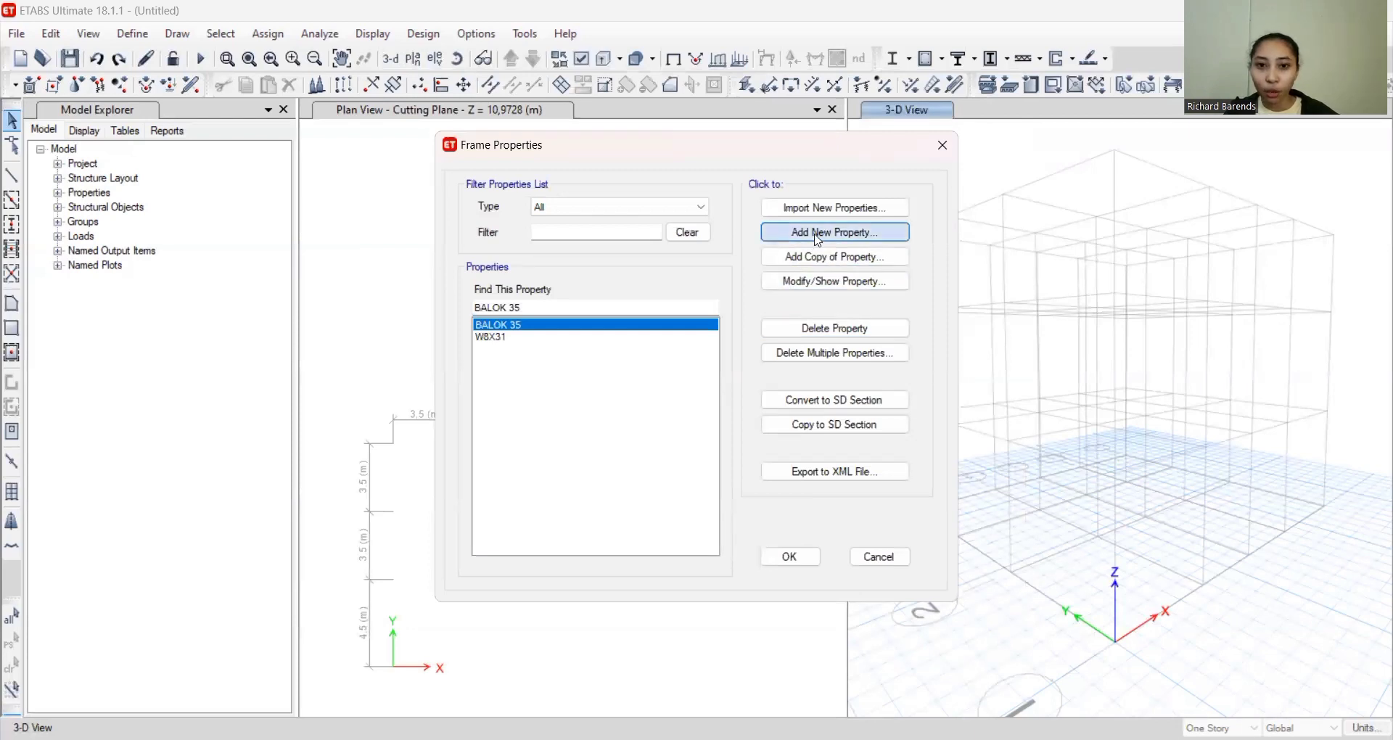
click(381, 354)
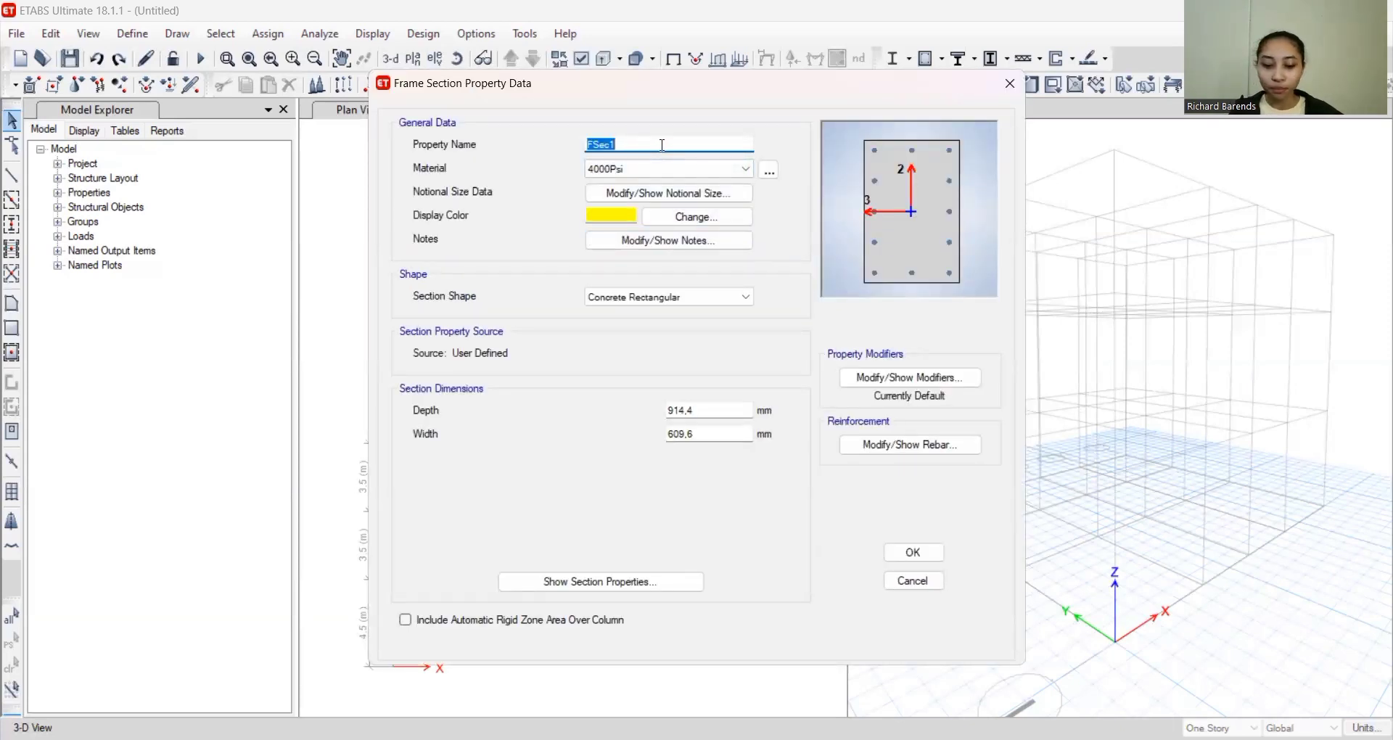
text(KOLOM 35 X 35)
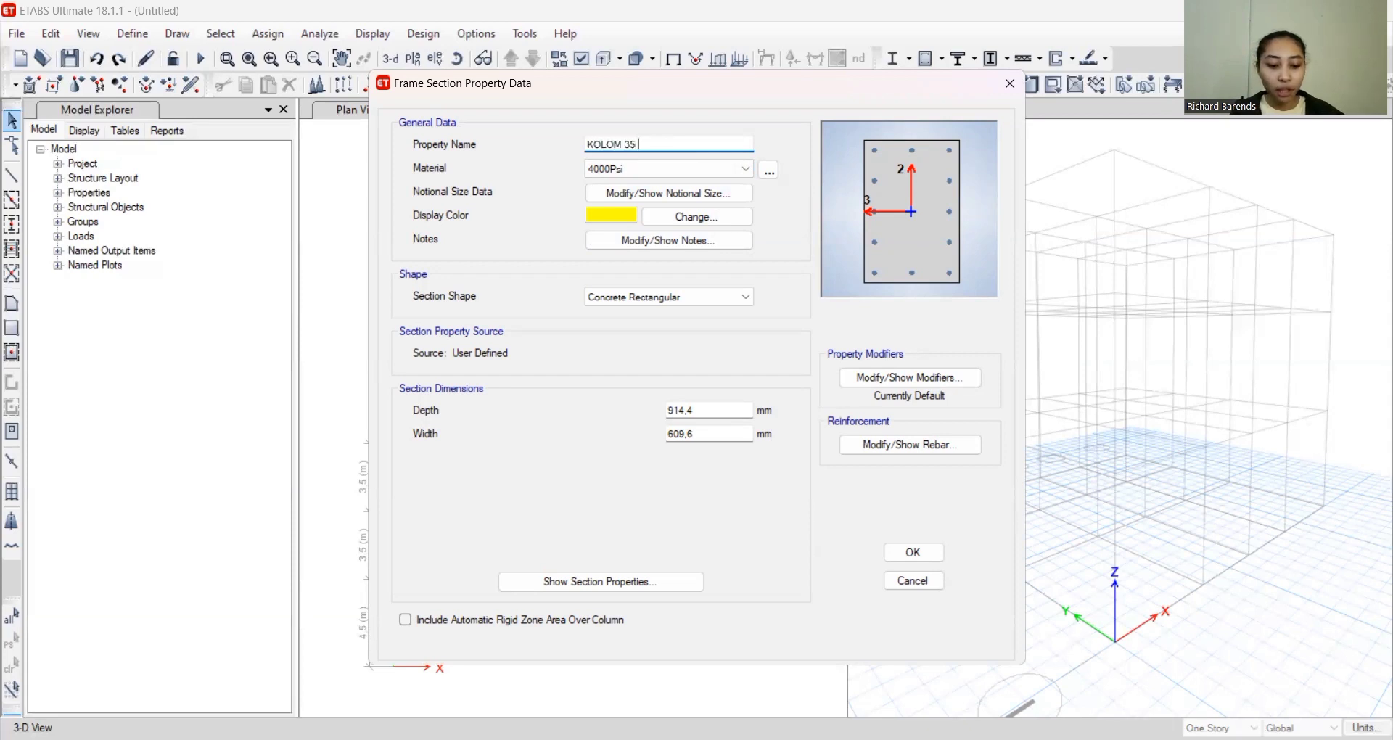
click(691, 169)
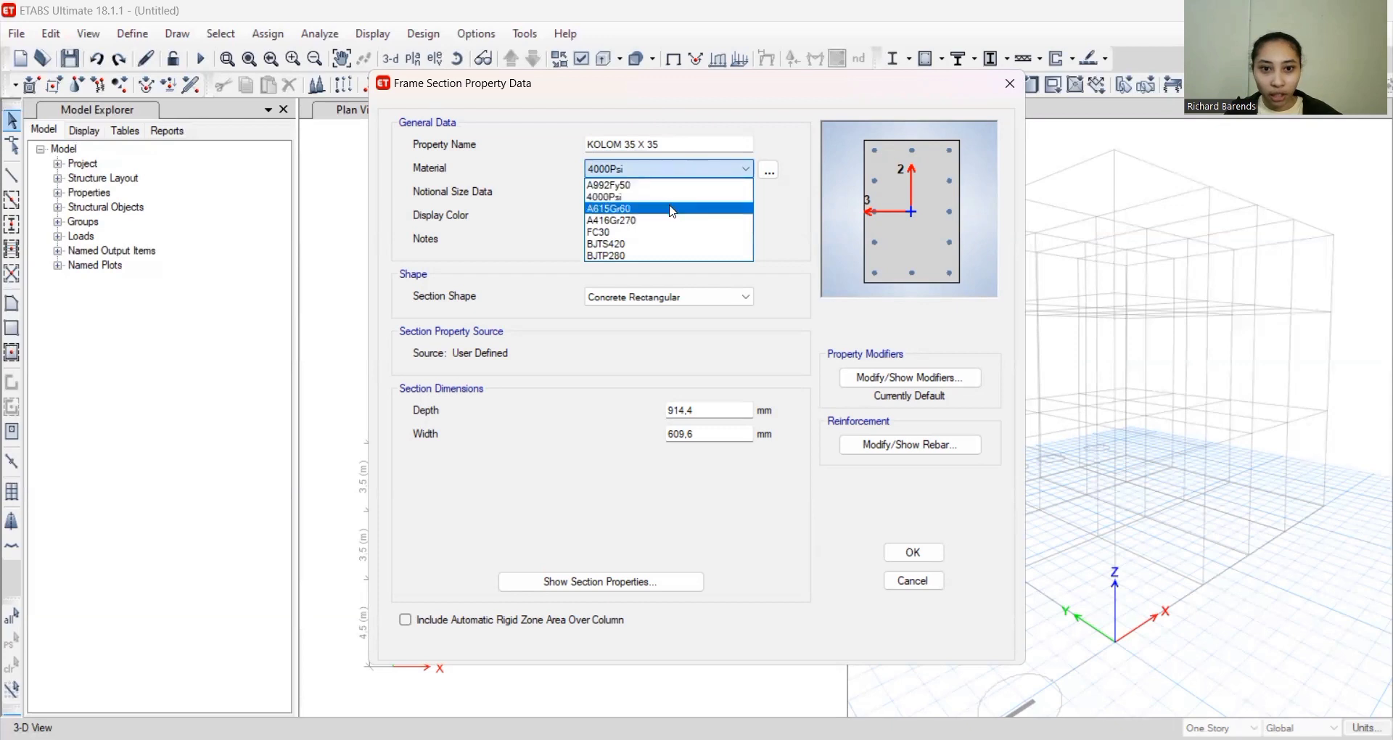
click(667, 232)
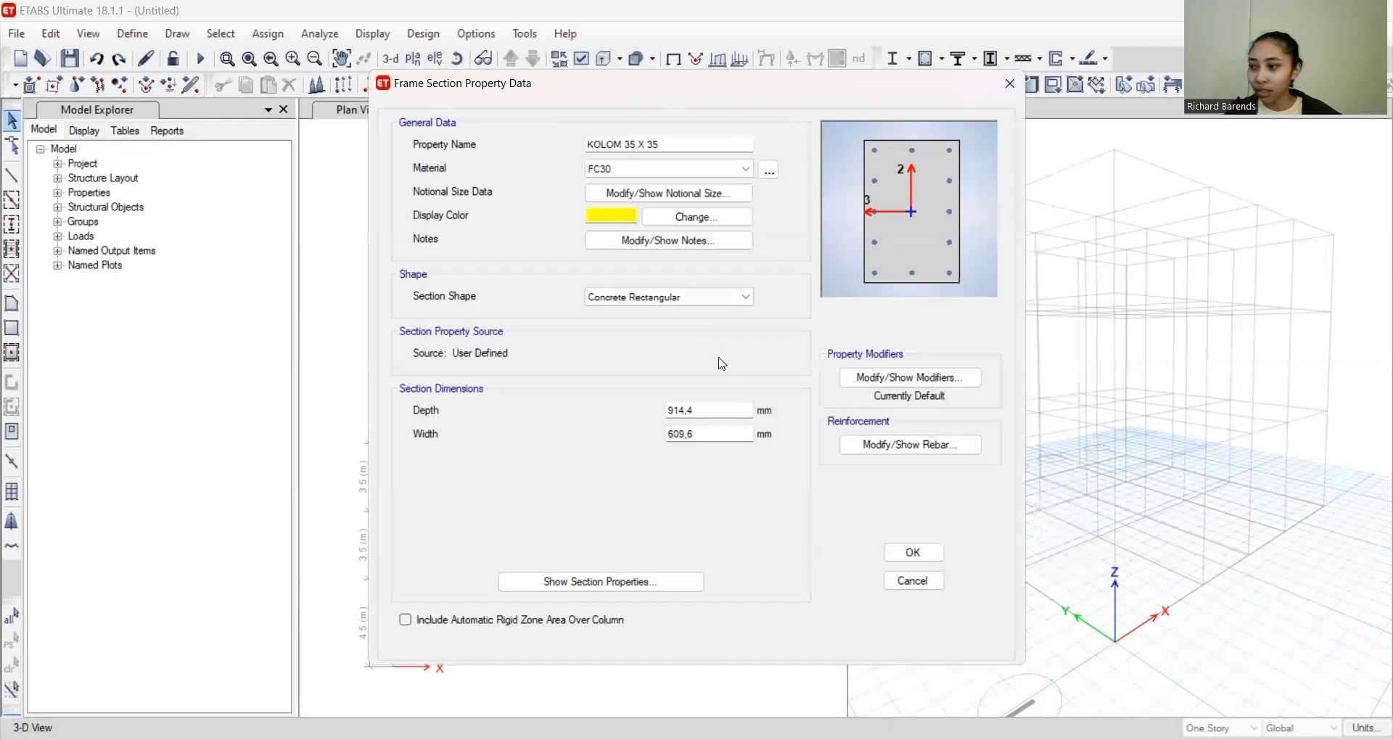
Set both the depth and the width of KOLOM 35 X 35 to 350 mm
drag(707, 410, 648, 426)
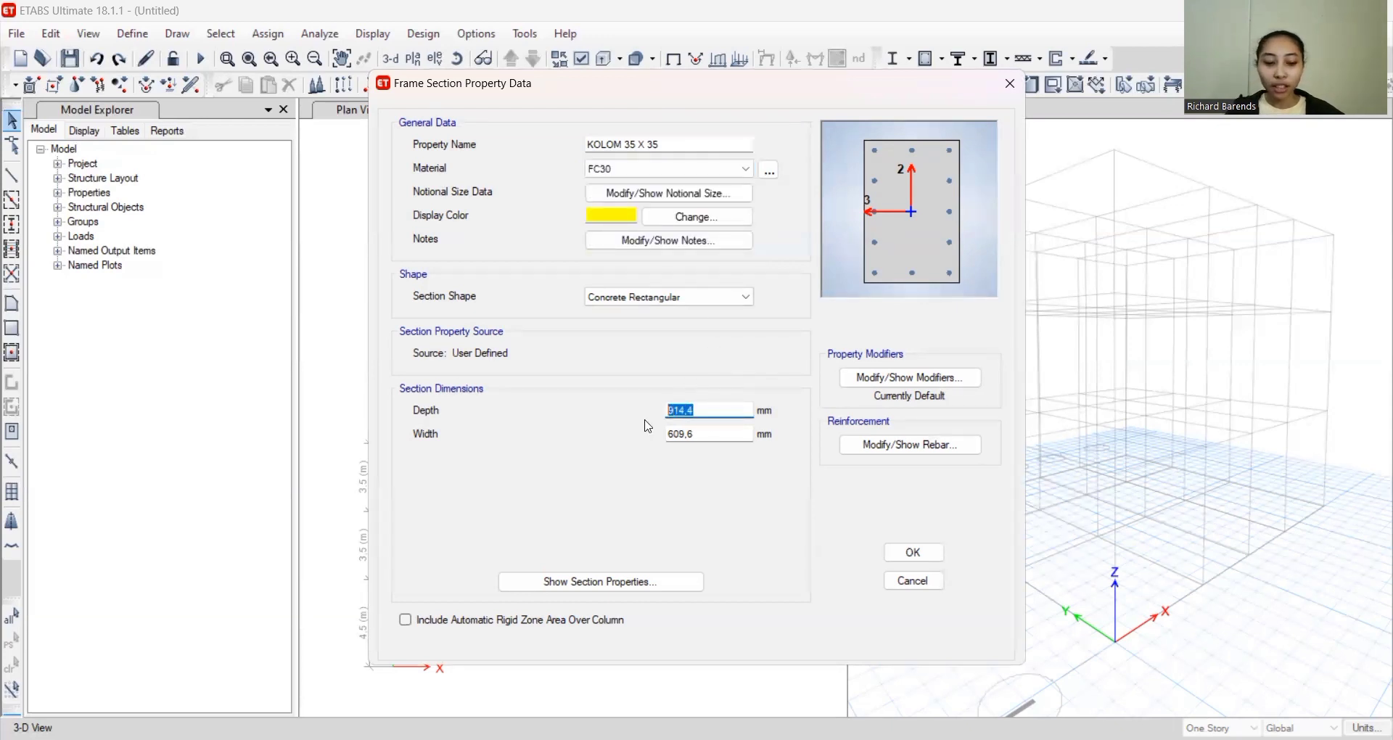
text(350)
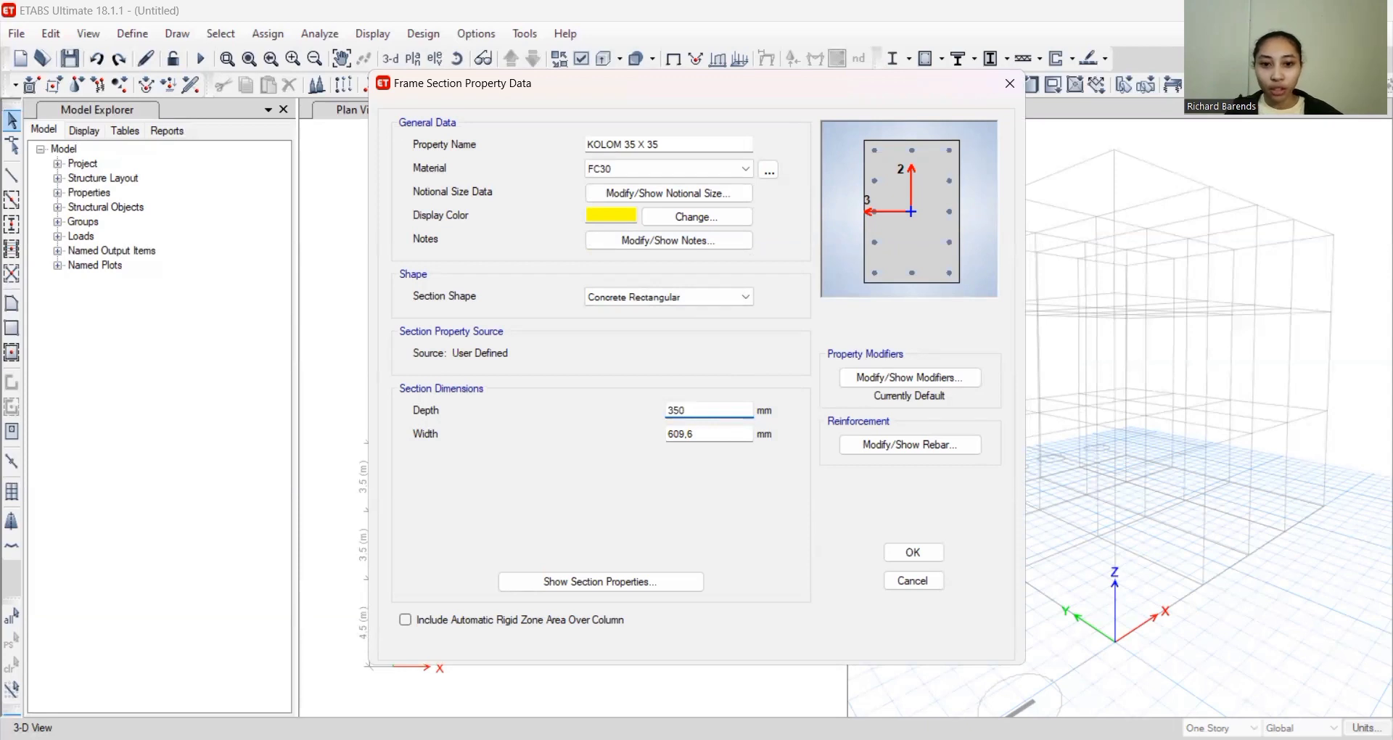
drag(711, 438, 654, 439)
text(3)
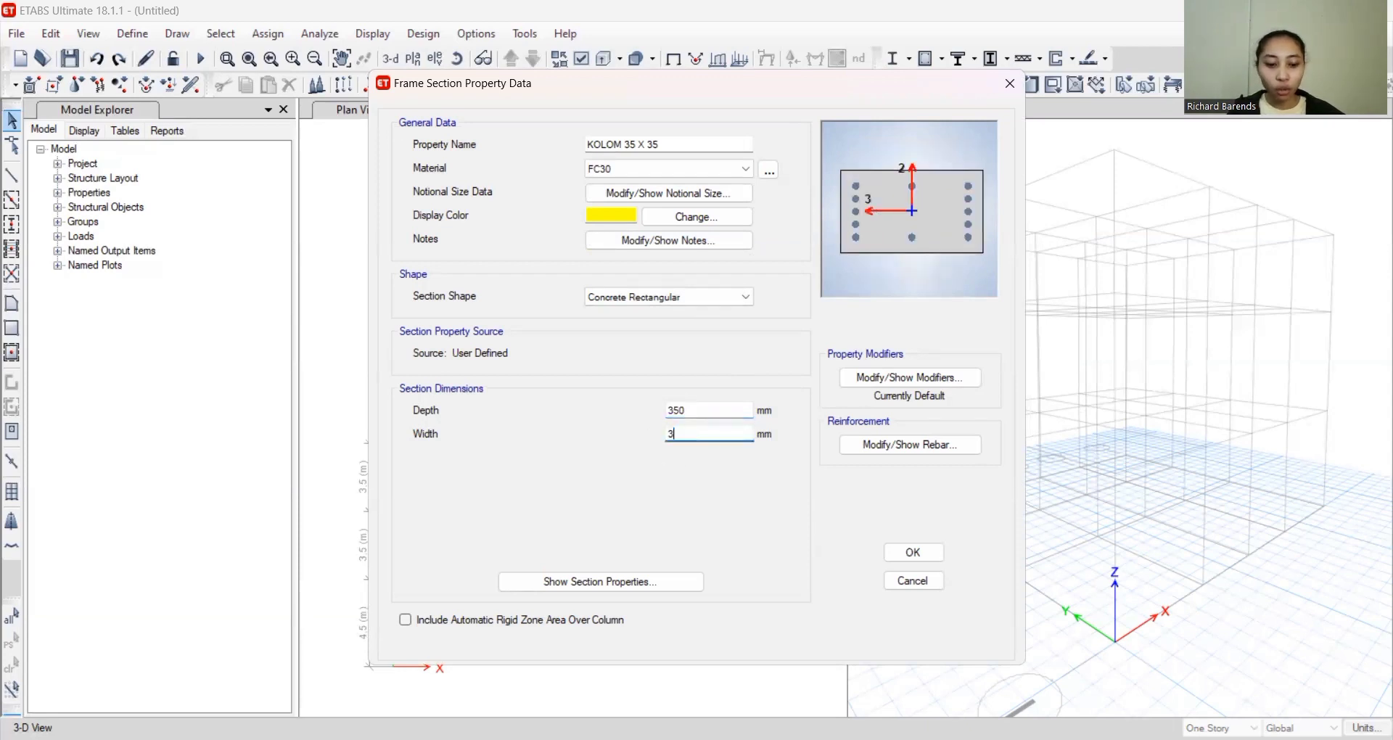
text(50)
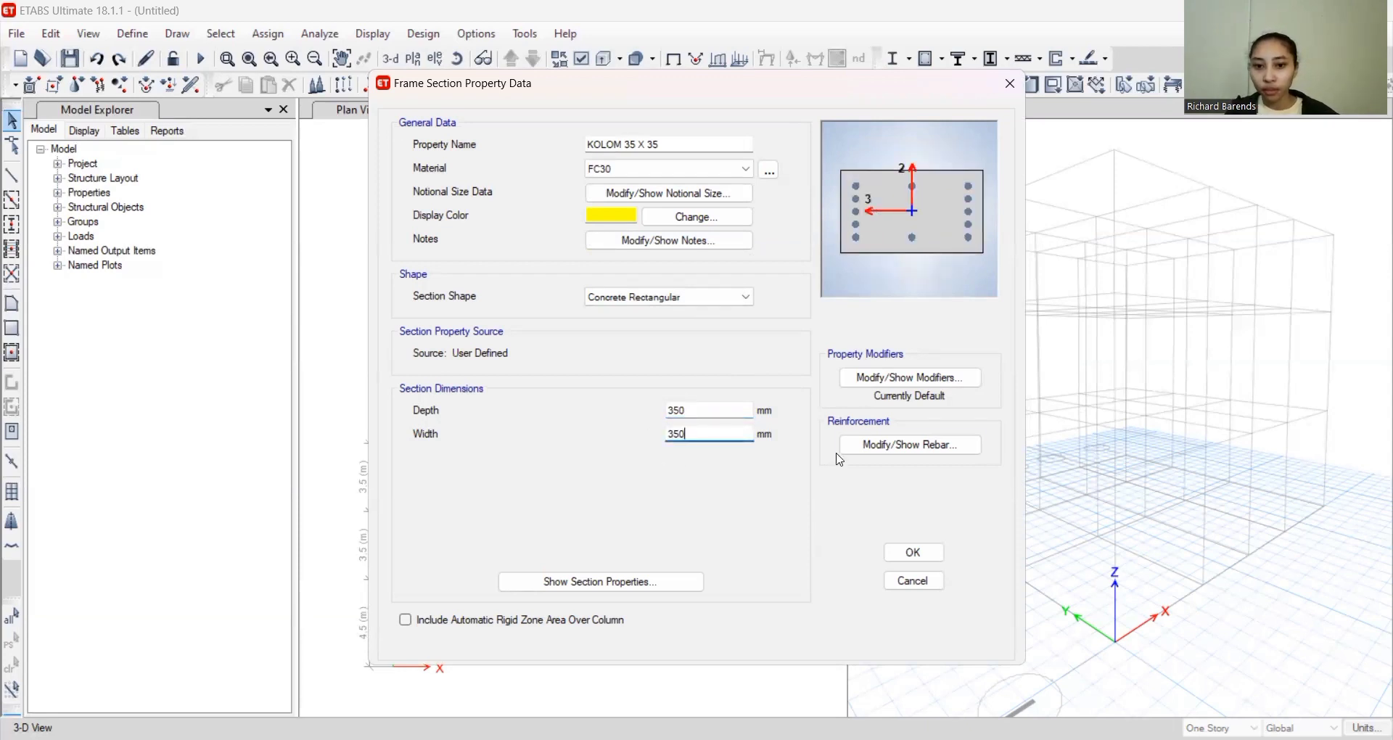
click(868, 444)
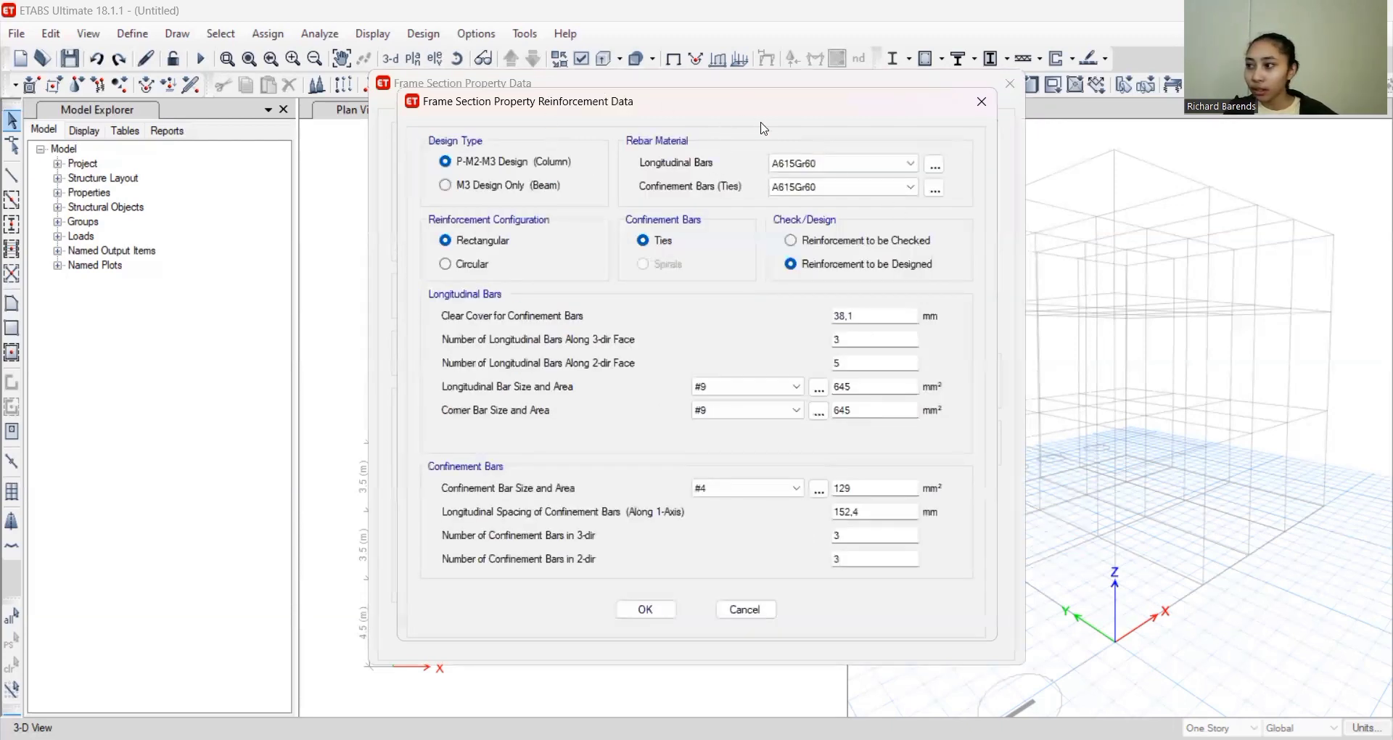
click(866, 166)
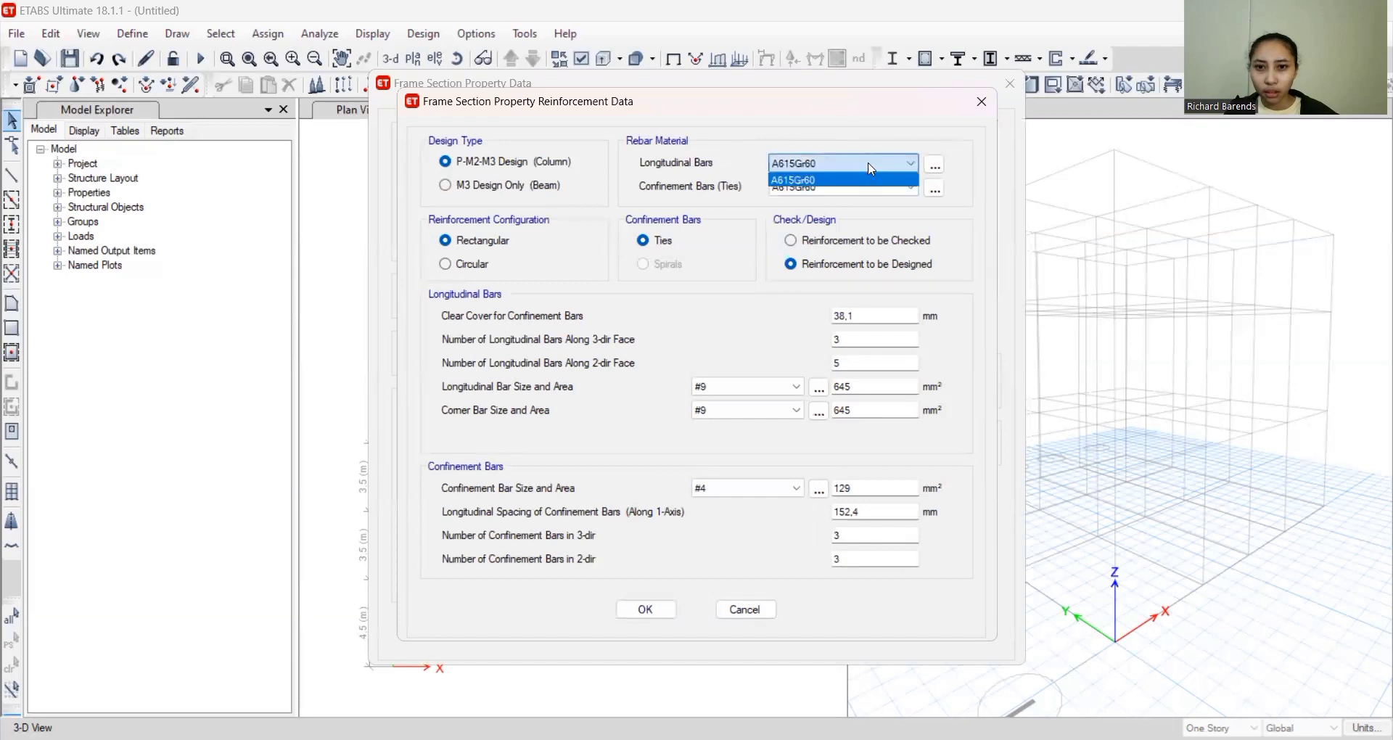
click(937, 169)
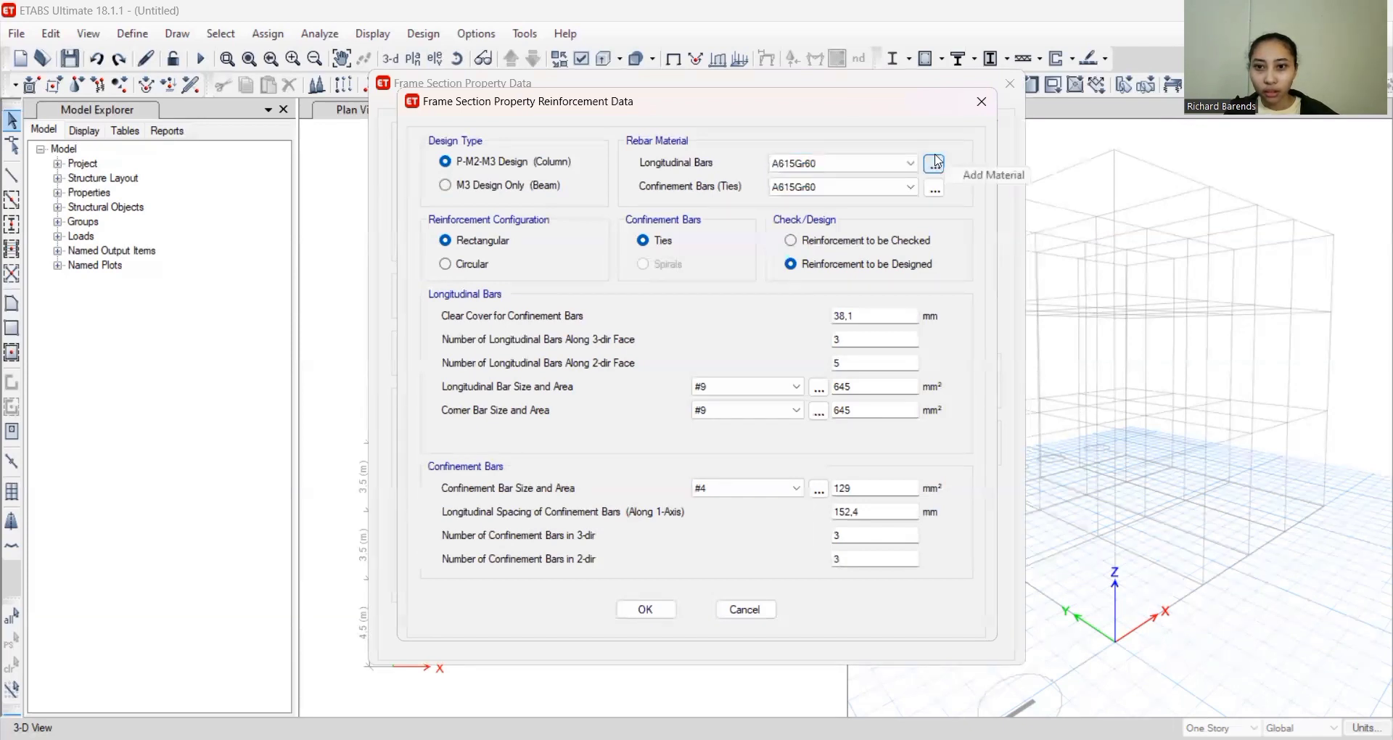
click(935, 170)
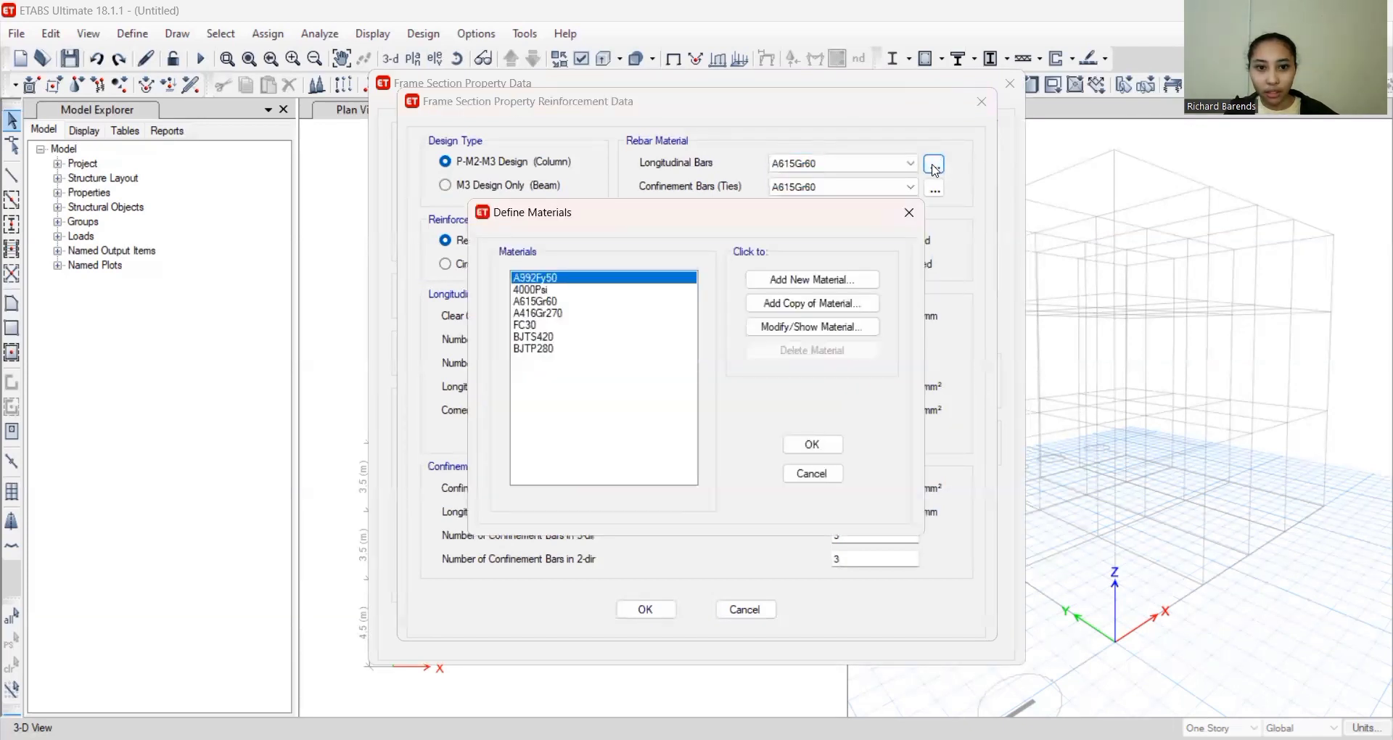
click(908, 205)
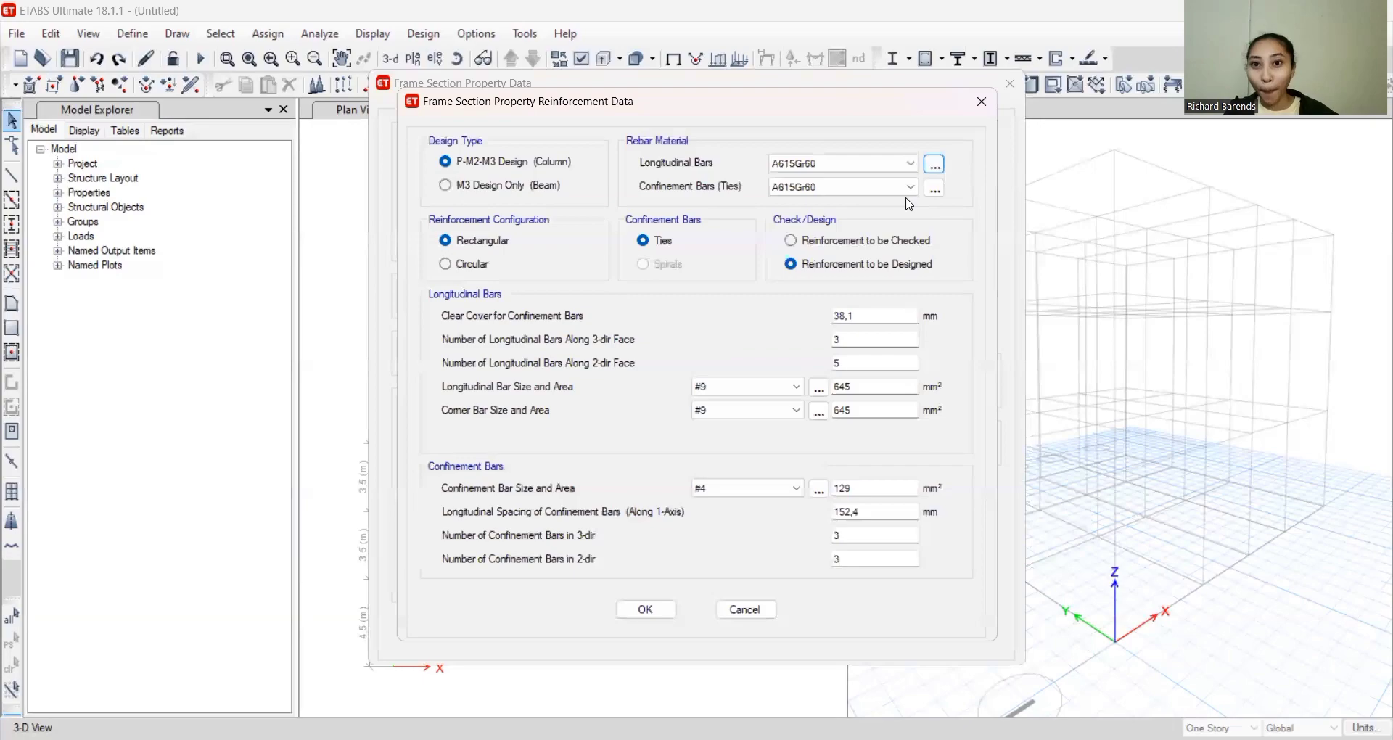
click(981, 102)
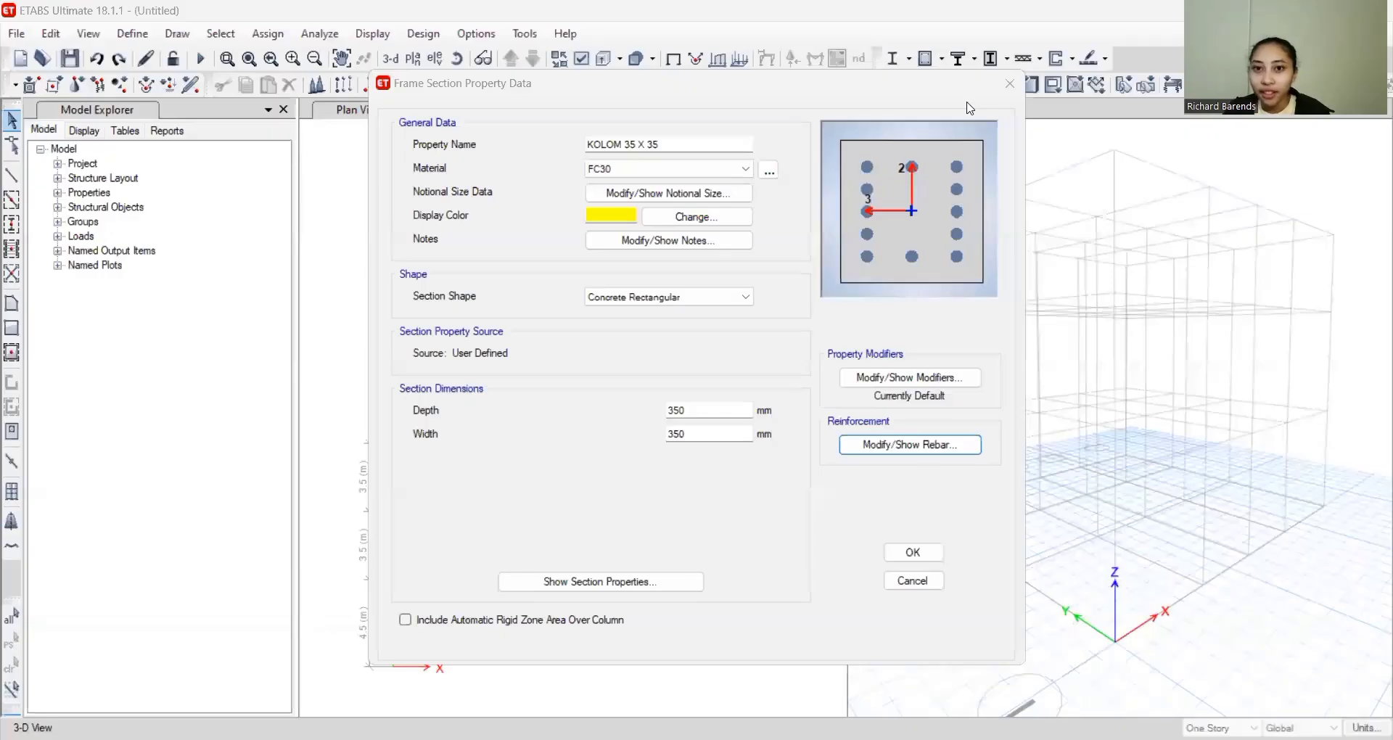
Select BJTS420 from the defined materials and assign it to the longitudinal bars in the column section's reinforcement data
click(945, 451)
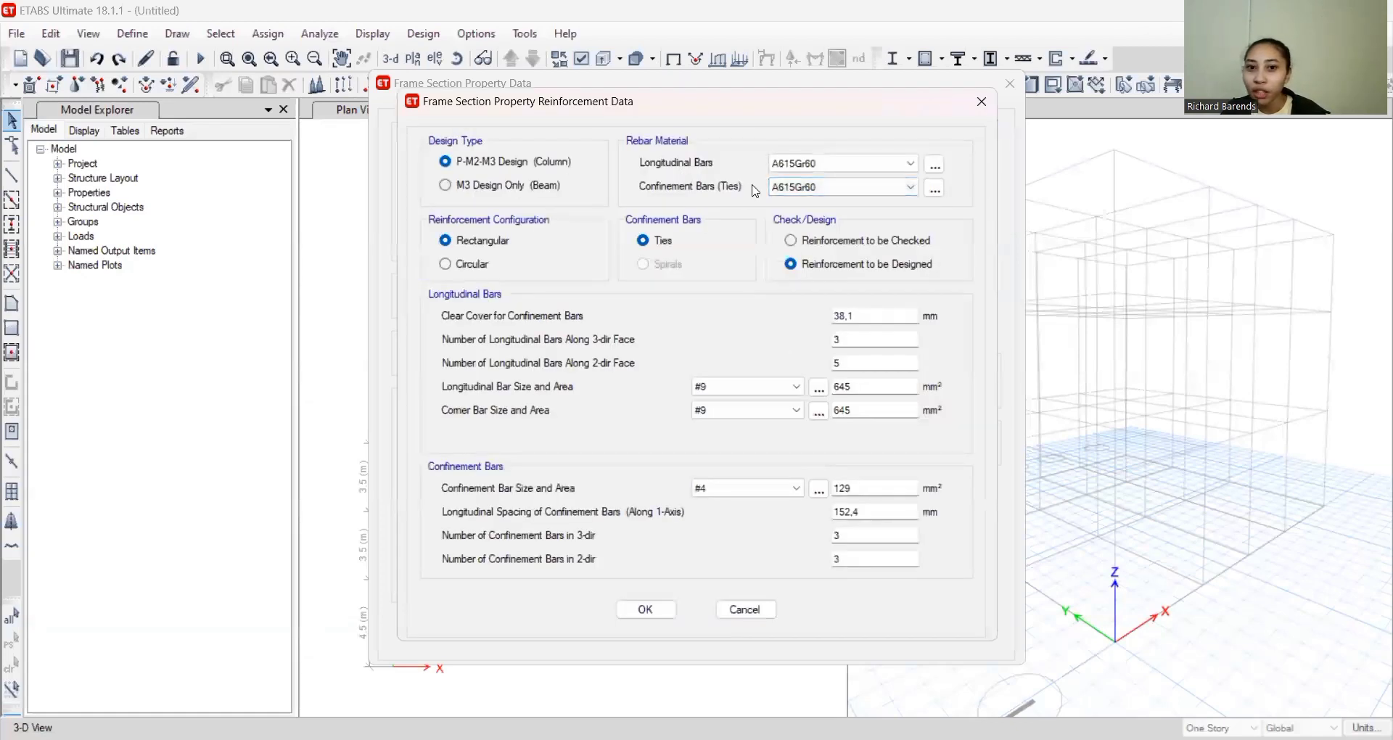
click(934, 164)
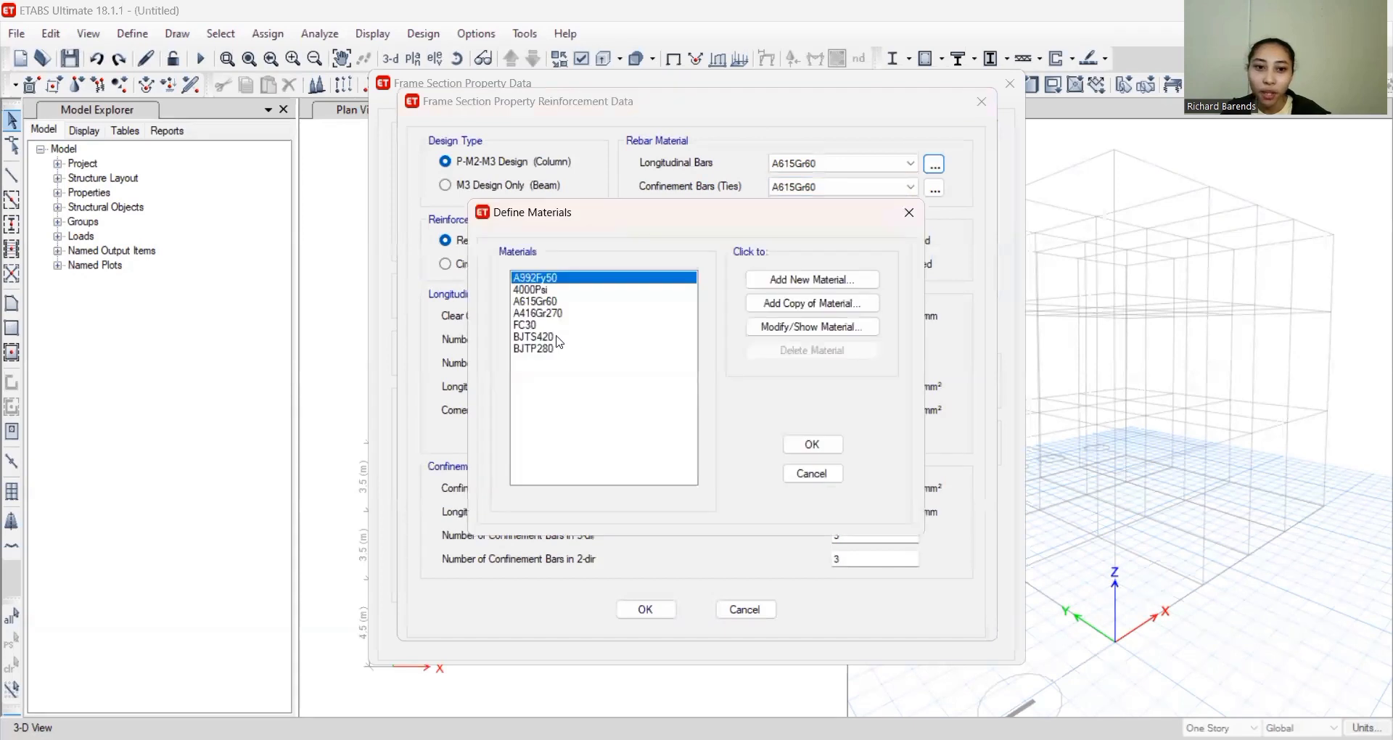
click(559, 343)
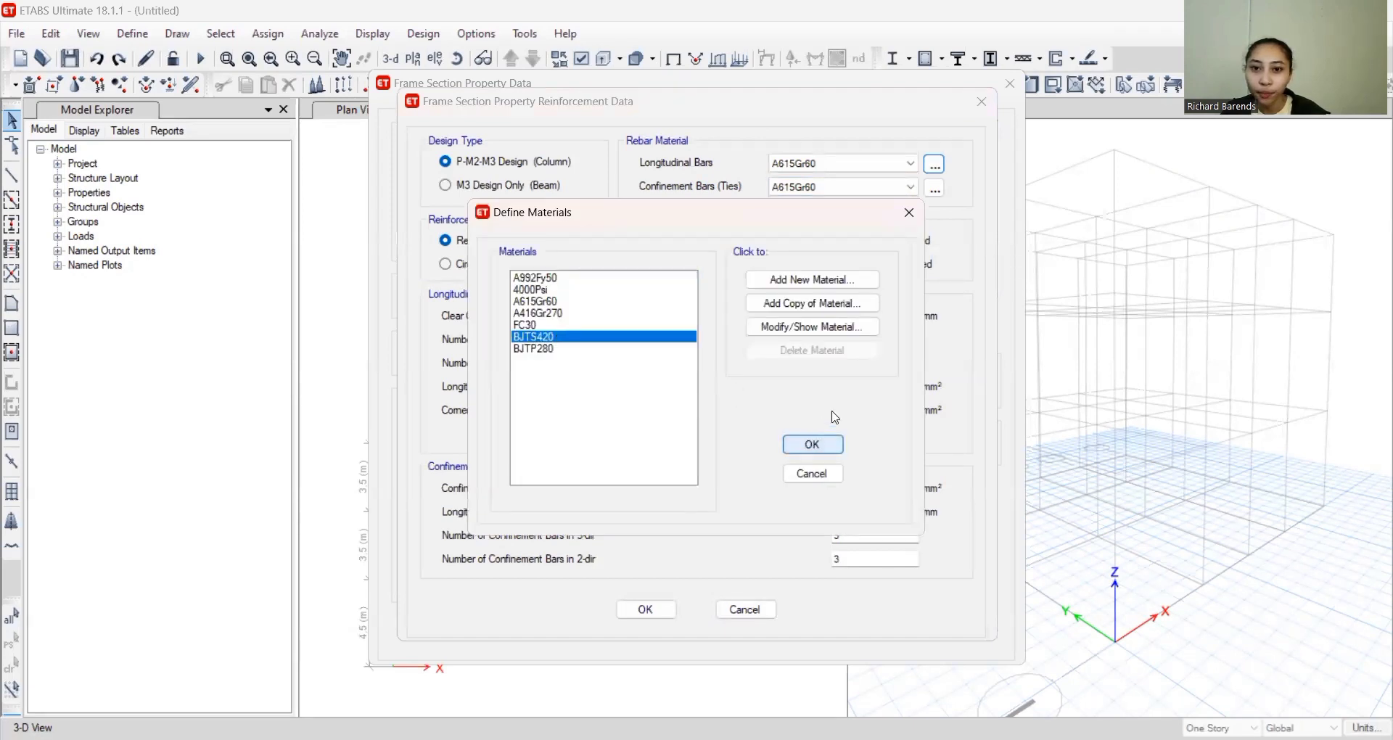
click(812, 444)
click(910, 163)
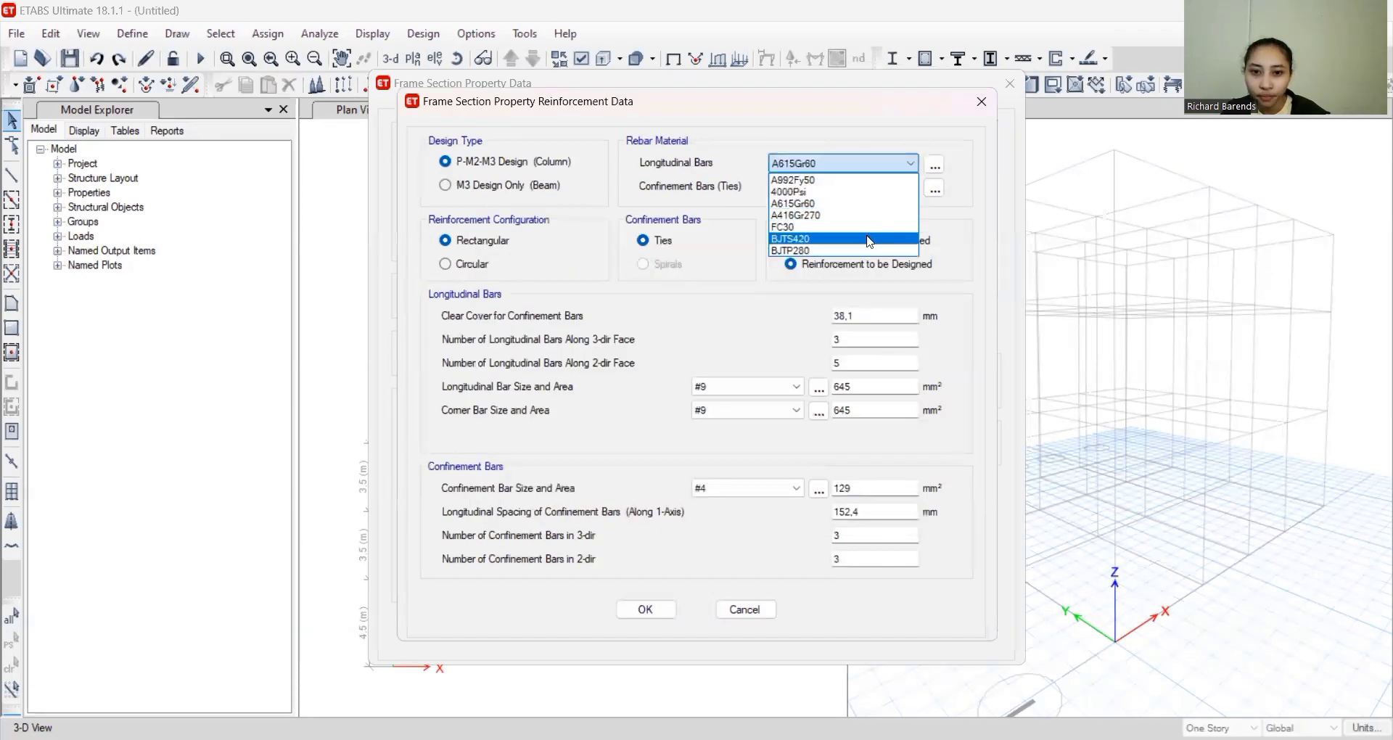
click(868, 241)
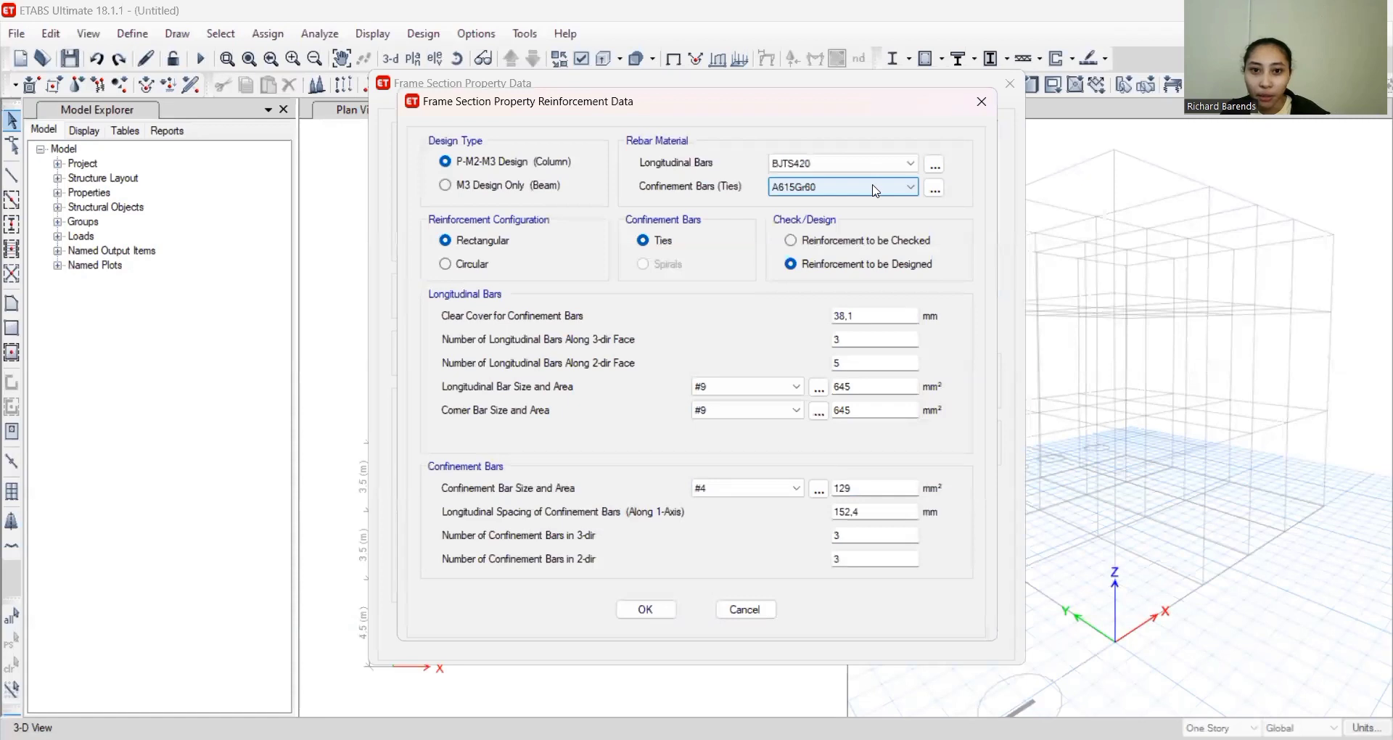
Try to assign BJTP280 to the column's confinement ties and check the available longitudinal bar sizes
click(876, 188)
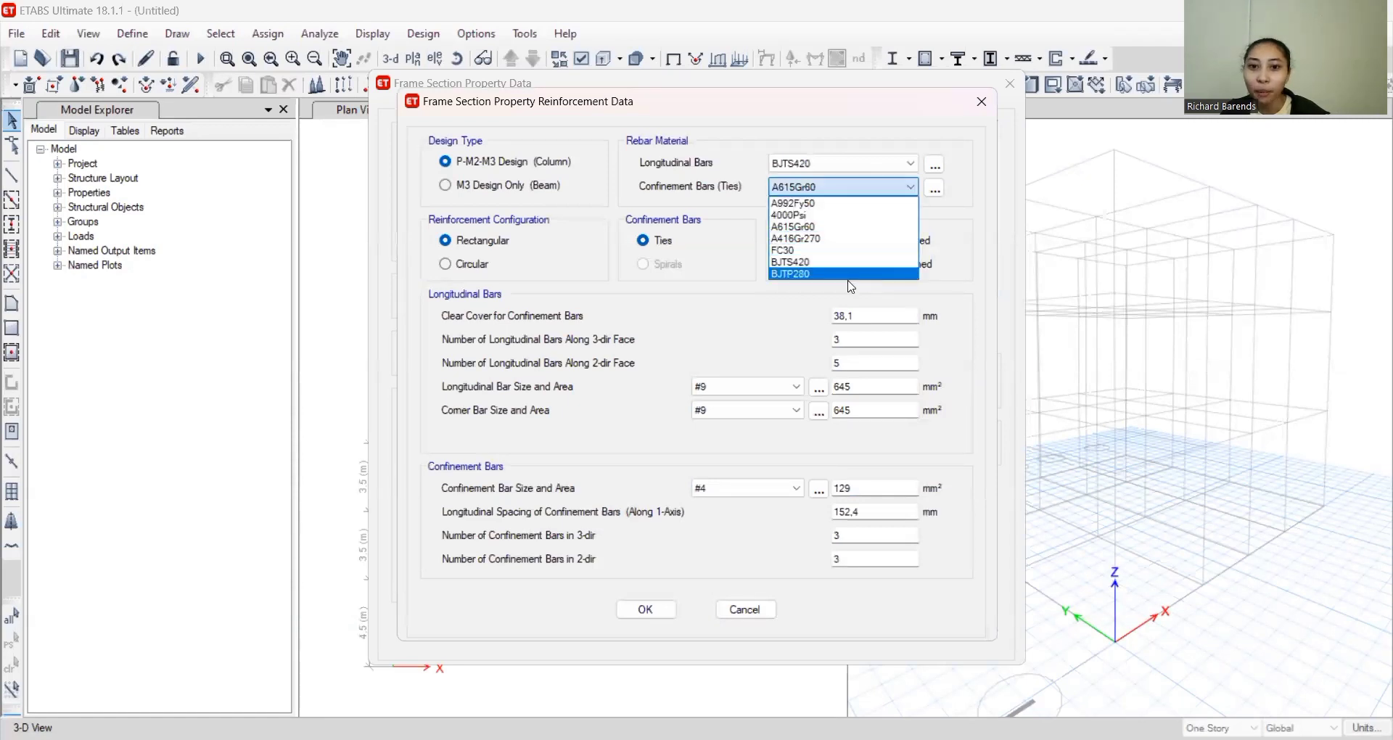
click(848, 282)
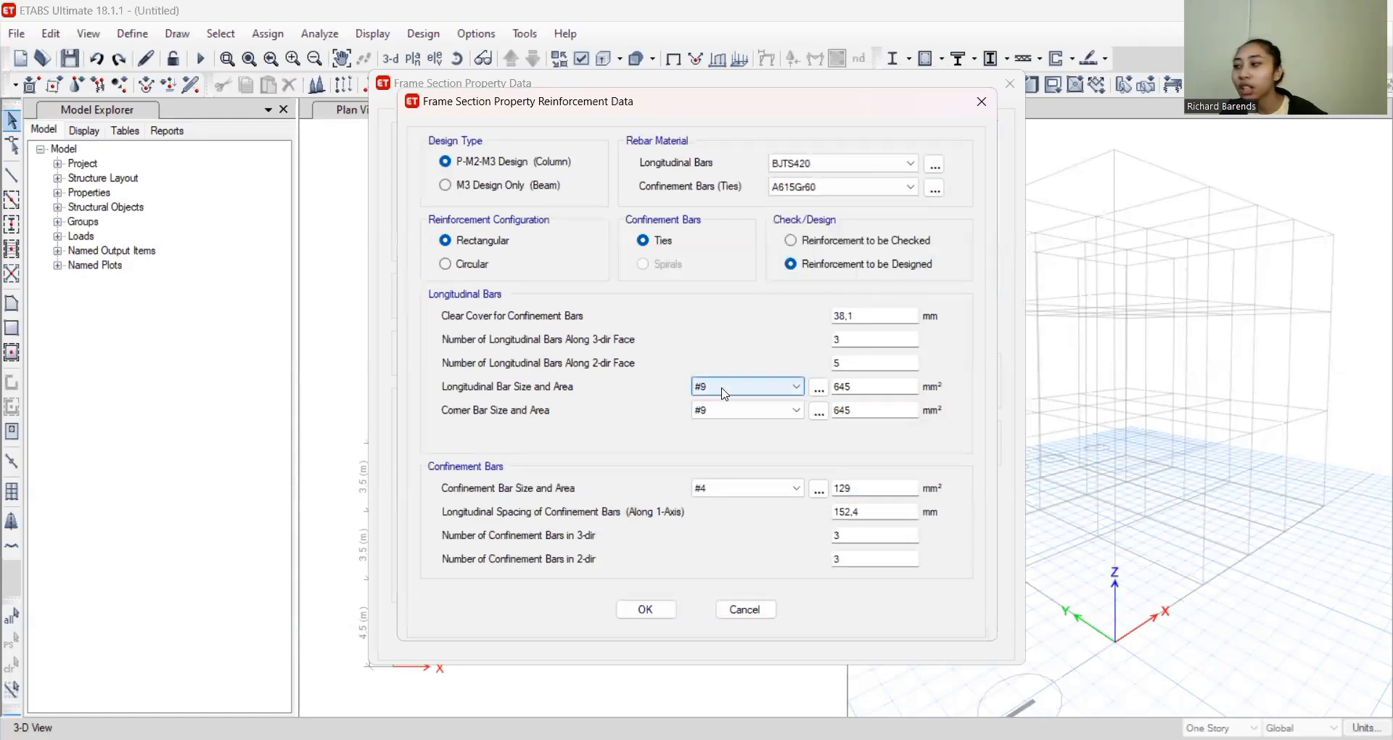
click(776, 392)
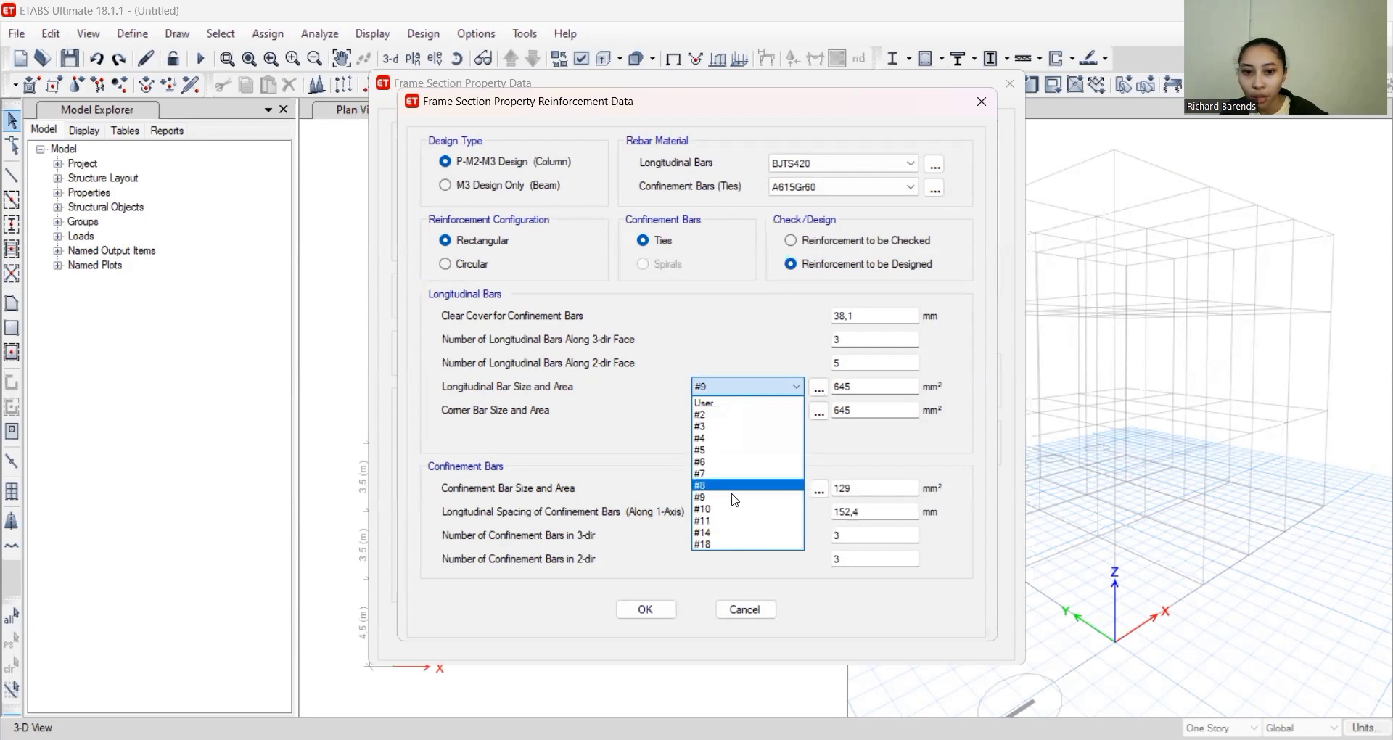
click(809, 335)
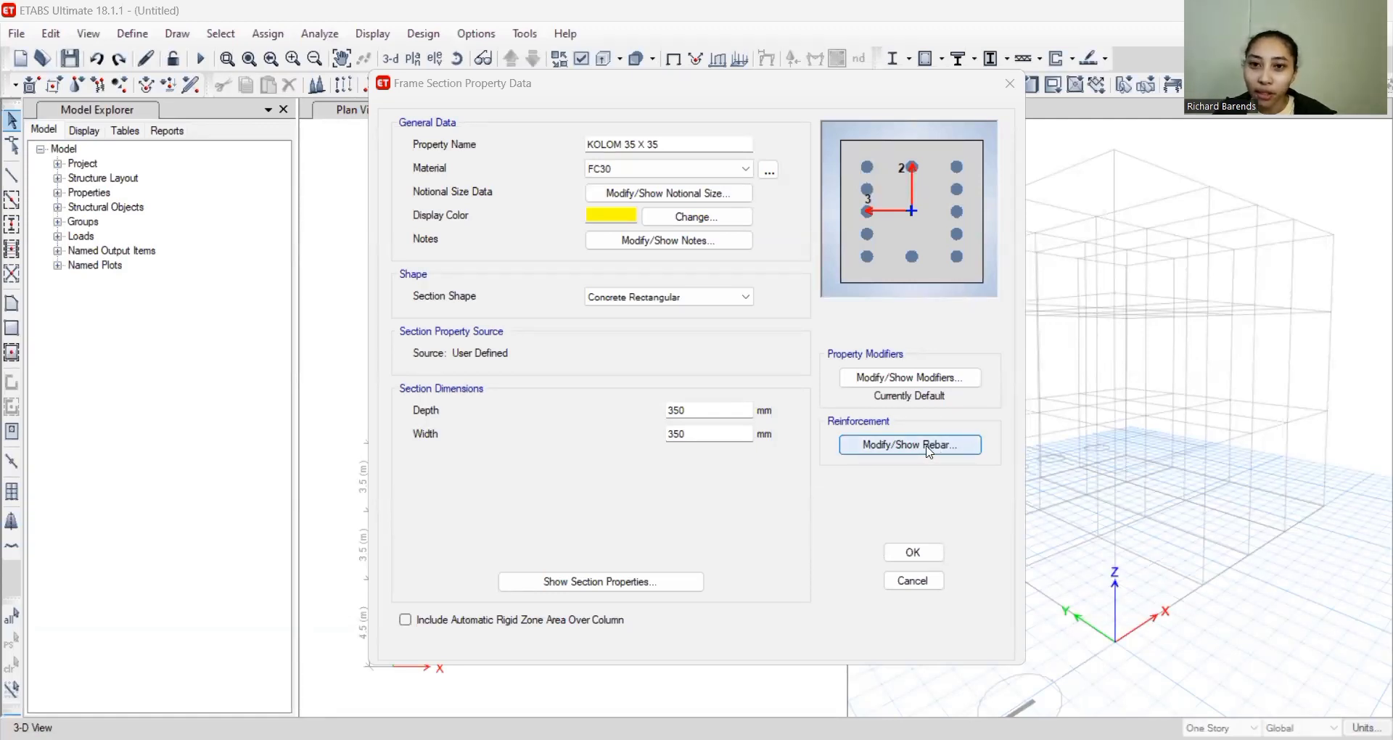
Assign BJTS420 to the longitudinal bars and BJTP280 to the confinement ties in the column section's reinforcement data
click(932, 441)
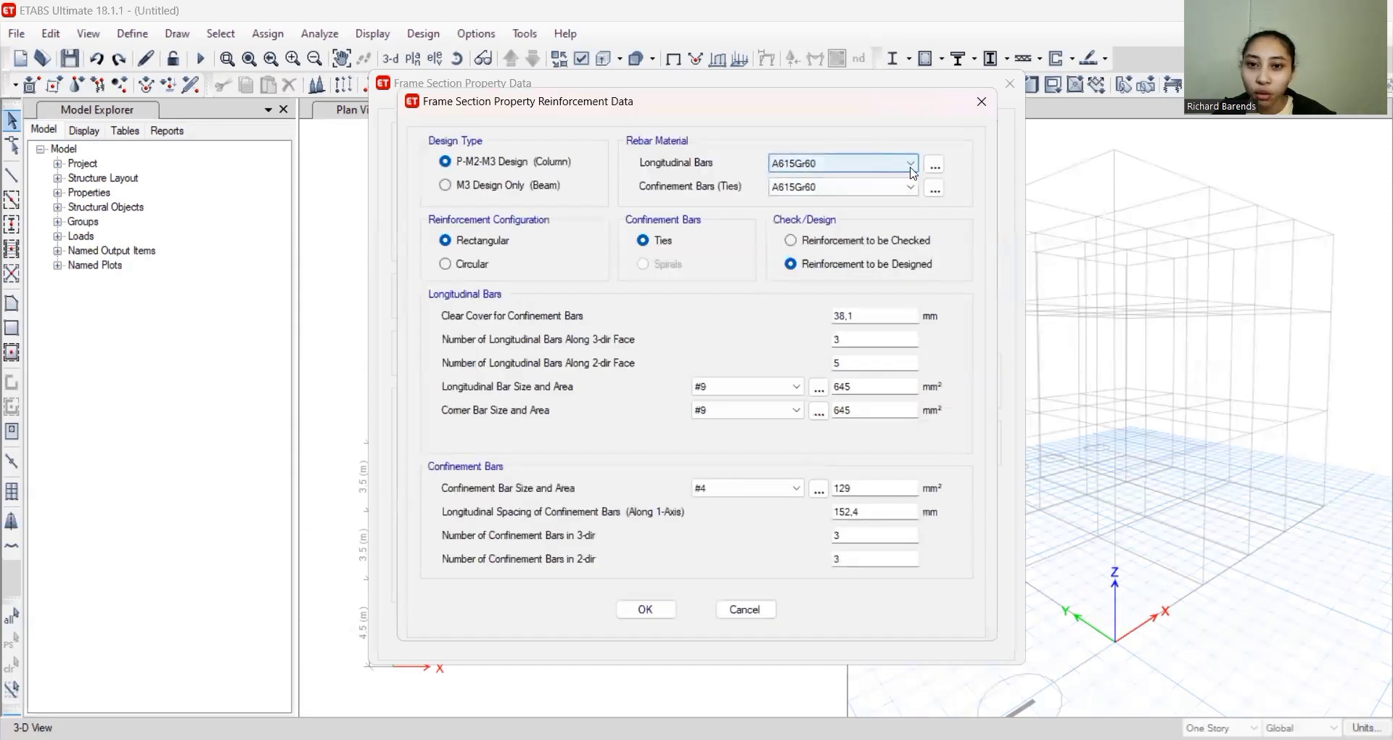
click(913, 171)
click(934, 167)
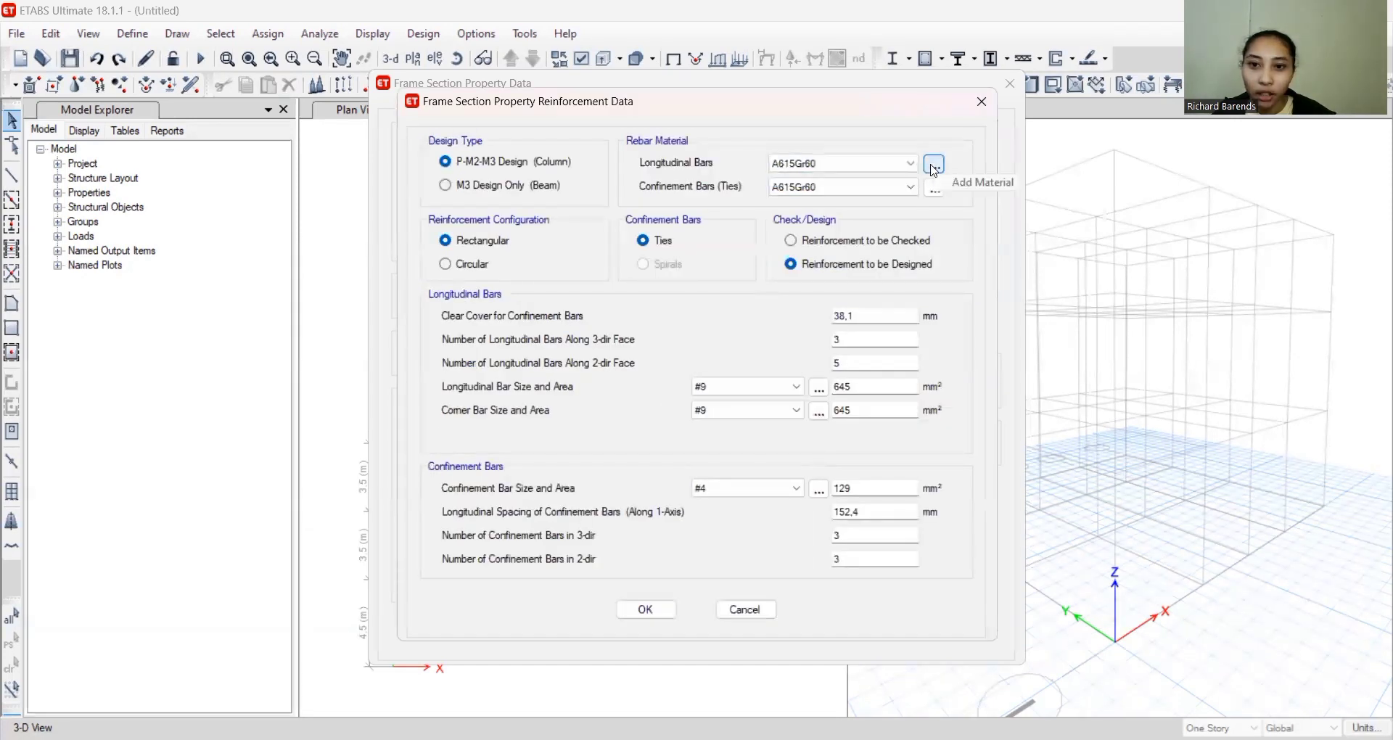
click(934, 165)
click(568, 338)
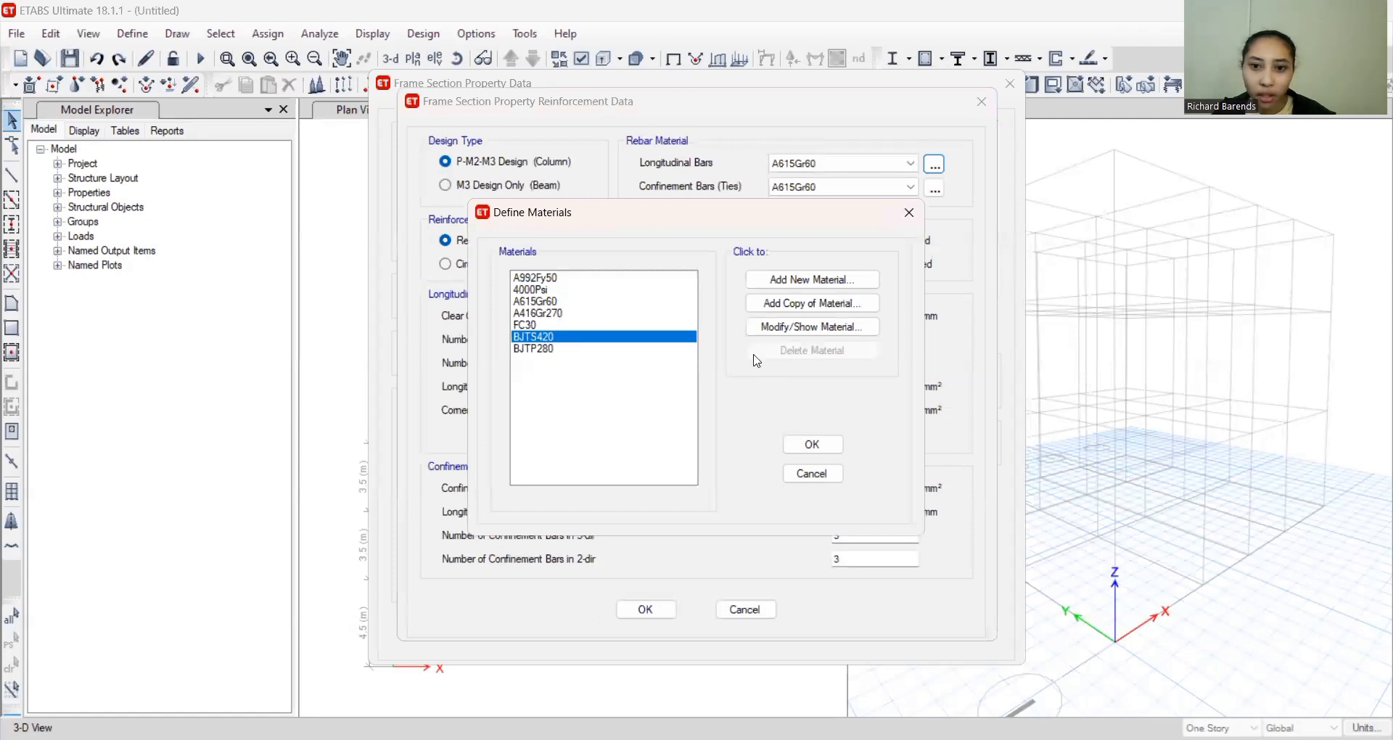
key(Return)
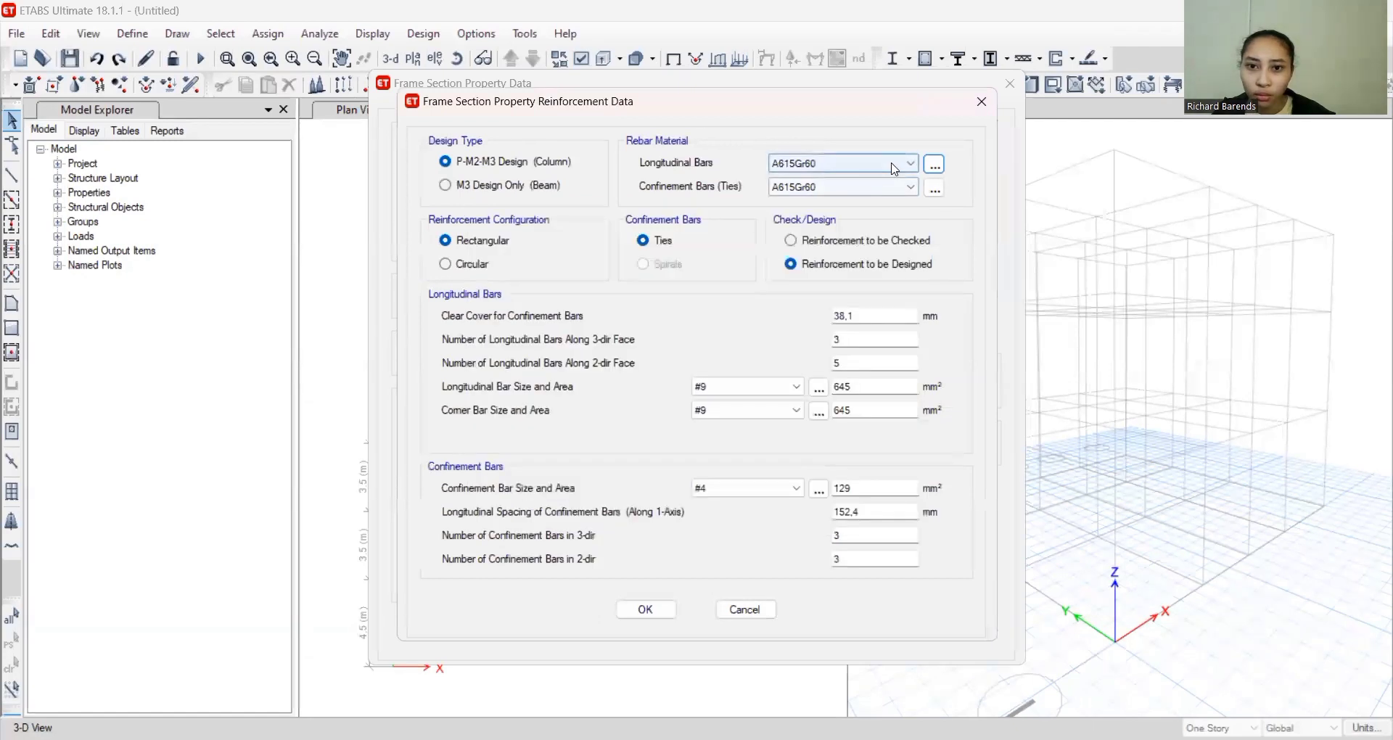
click(897, 164)
click(880, 241)
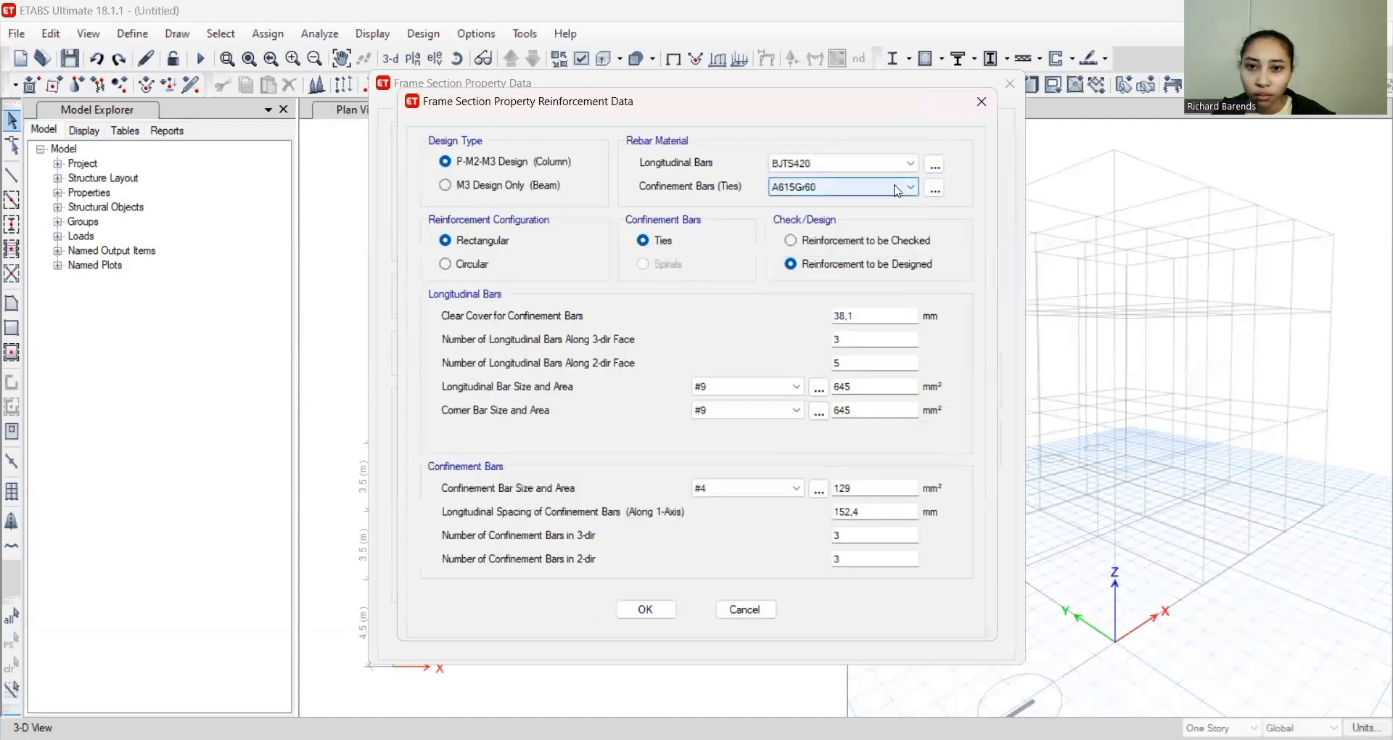
click(896, 189)
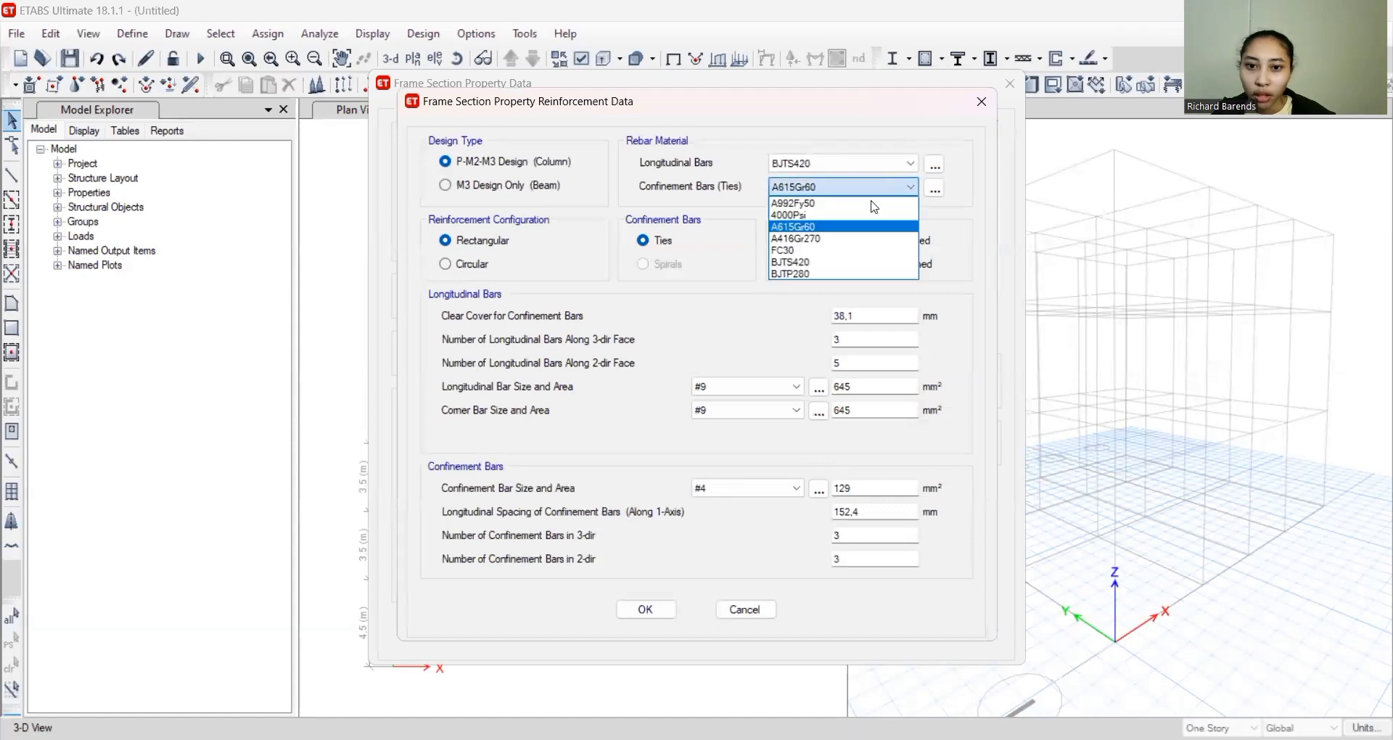
click(854, 275)
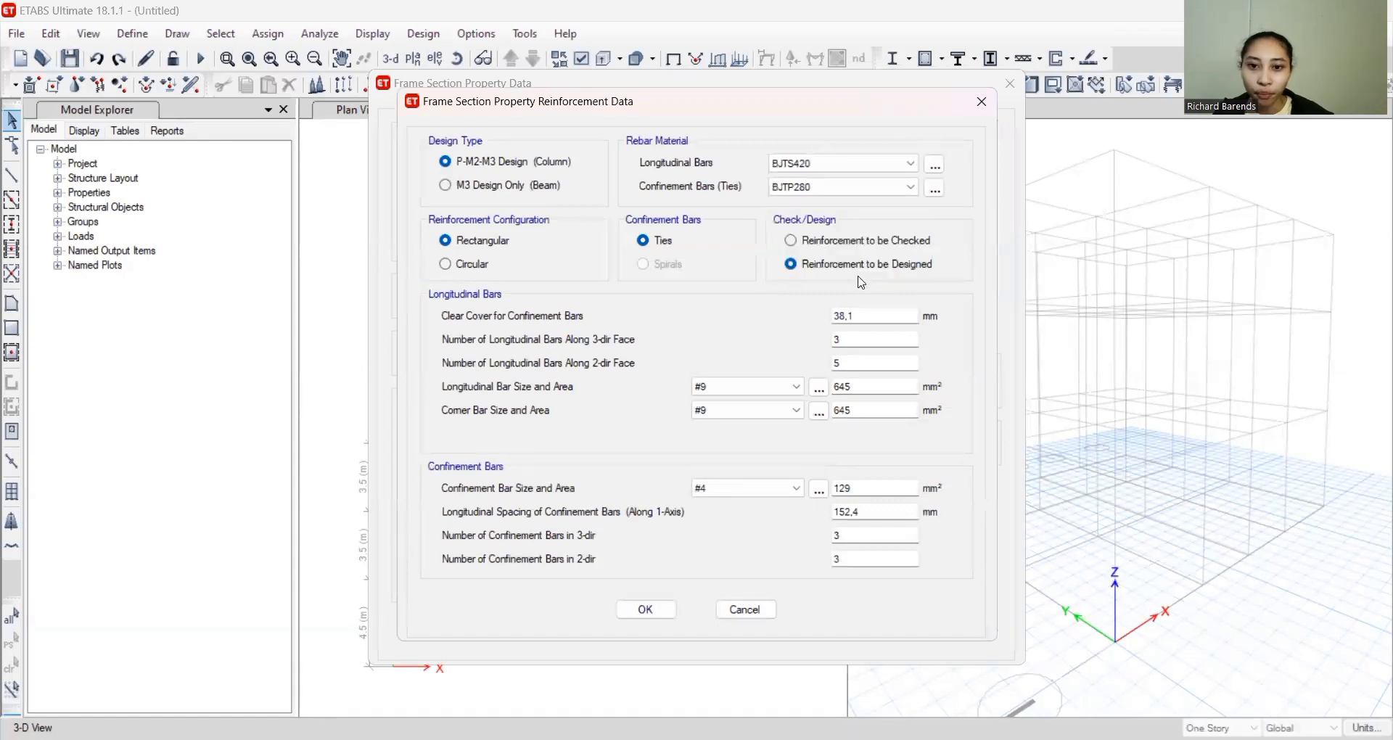
Review the reinforcing bar sizes and set both the column's longitudinal and corner bar sizes to #16
click(819, 389)
scroll(714, 408, down, 2)
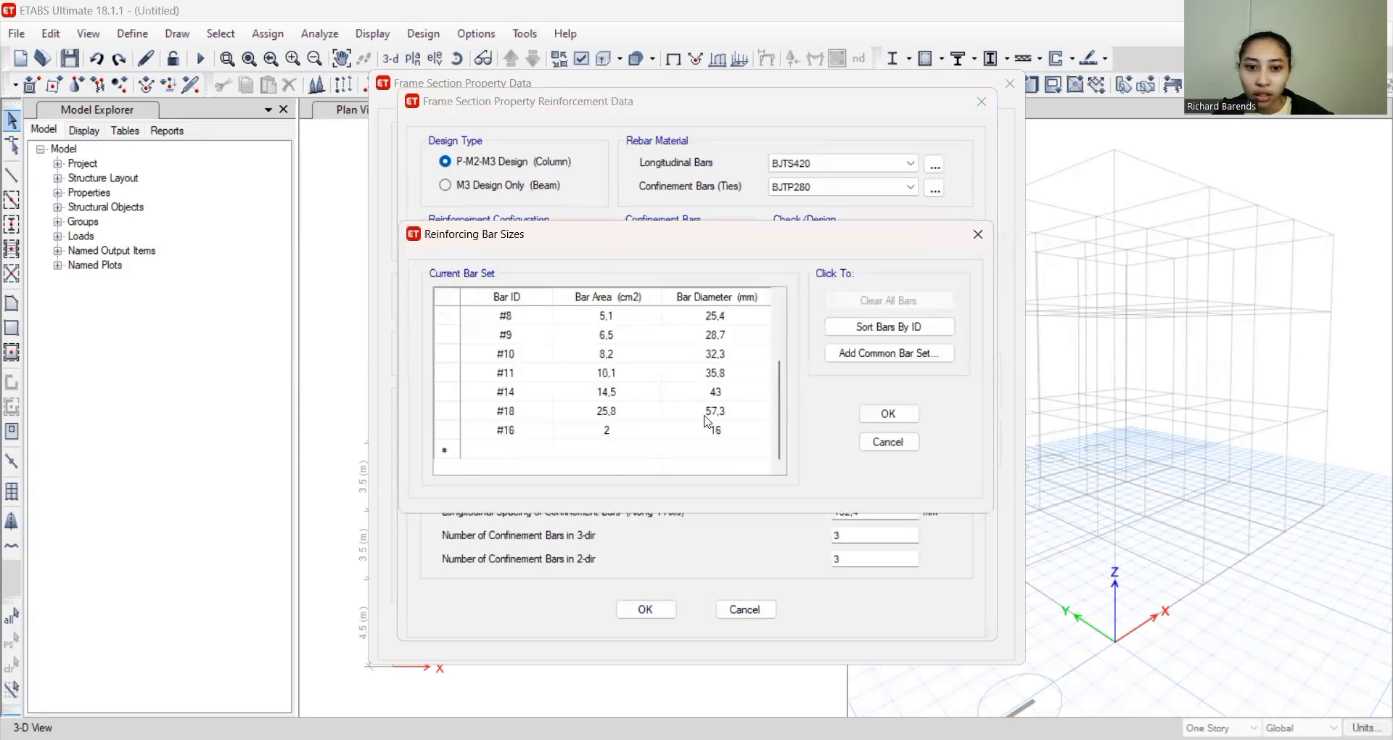
click(978, 235)
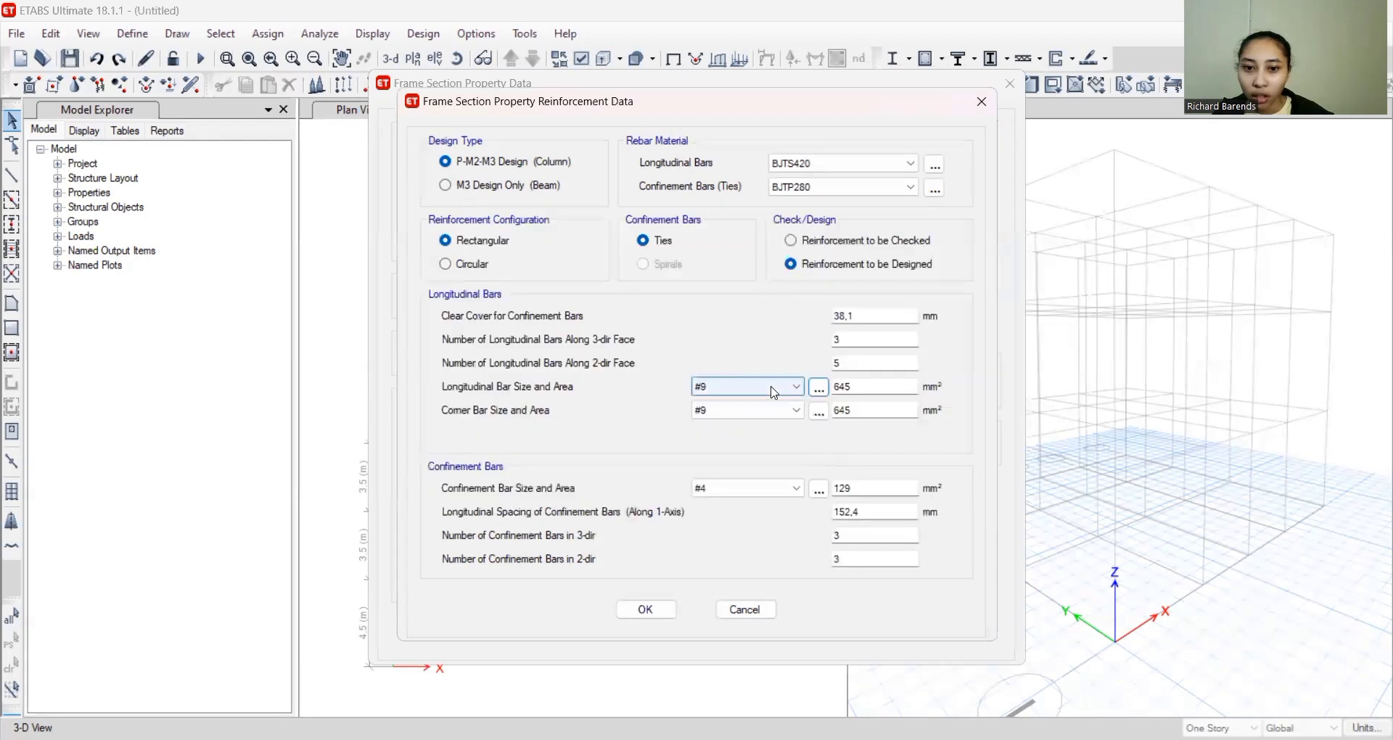
click(762, 386)
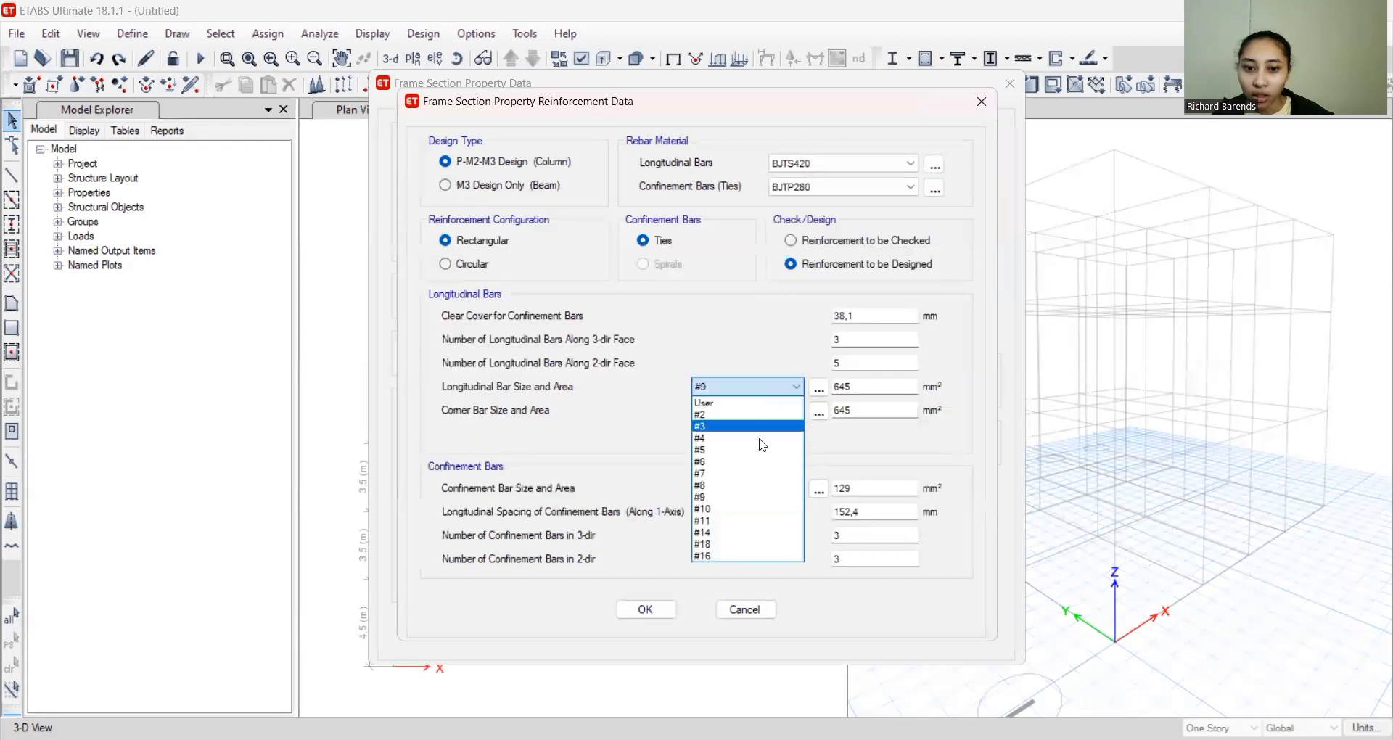
click(740, 555)
click(795, 410)
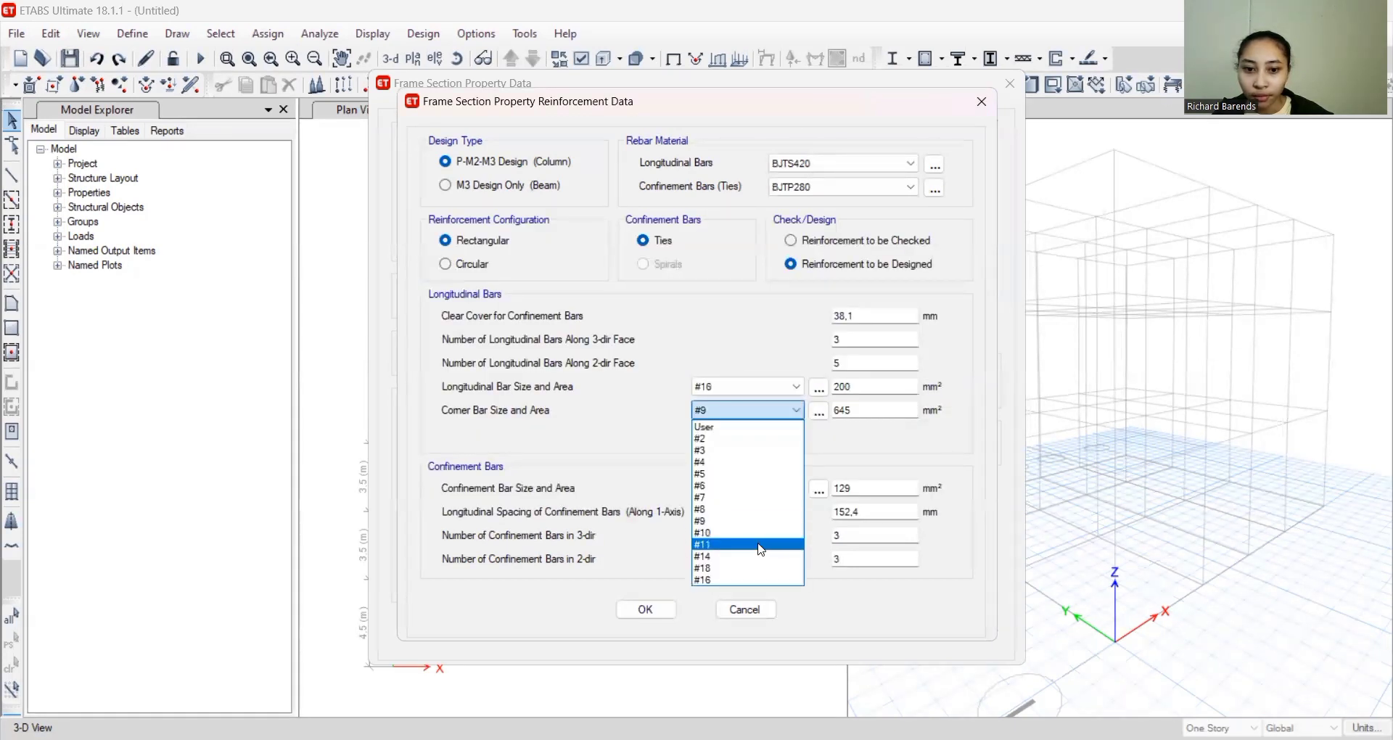
click(743, 579)
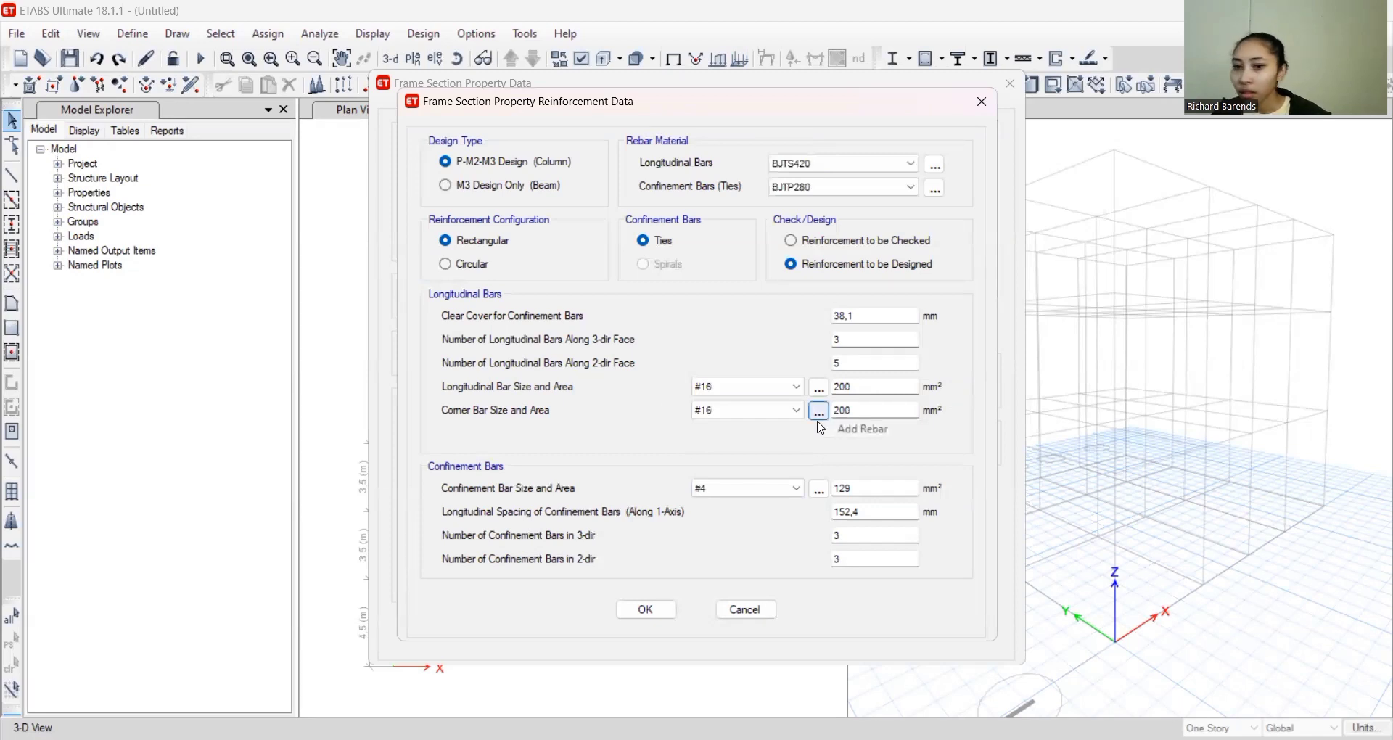
Set the column's confinement bar size to #10 and accept the KOLOM 35 X 35 section definition
click(792, 485)
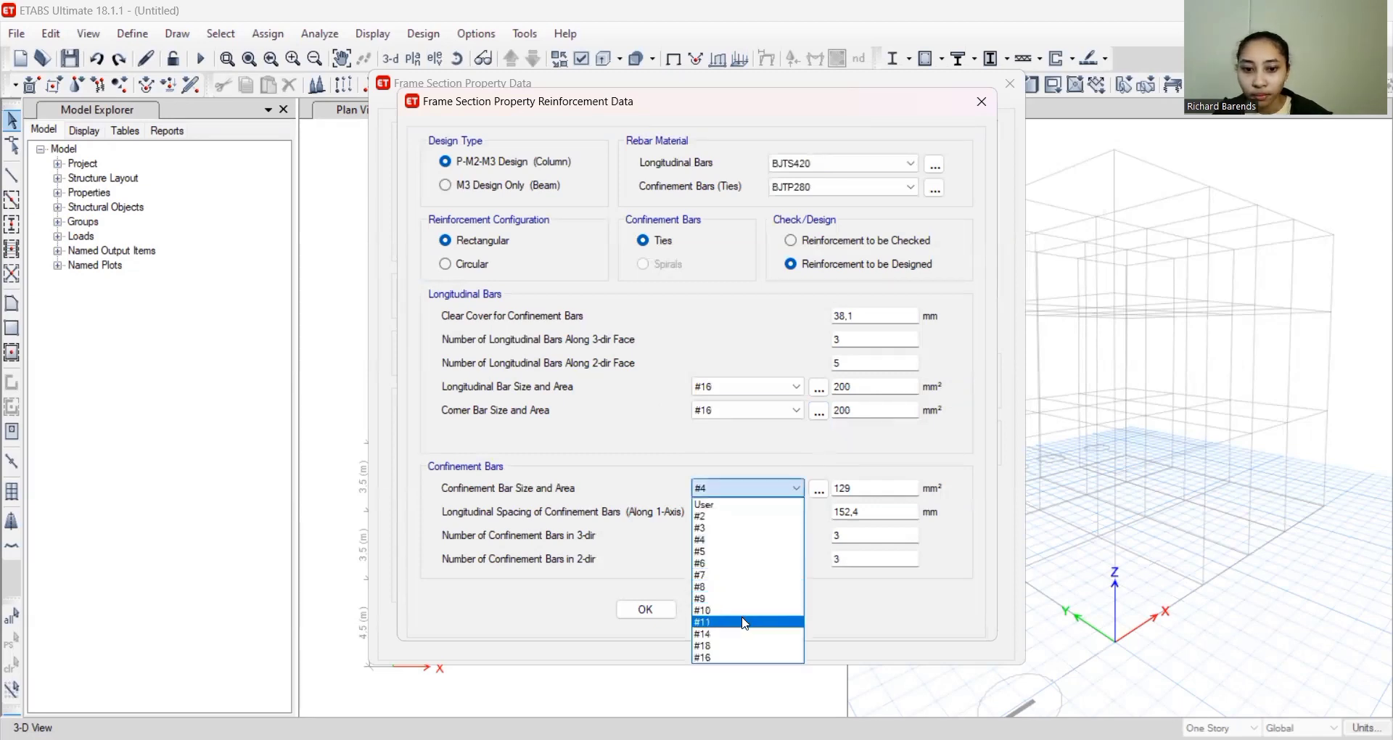
click(743, 611)
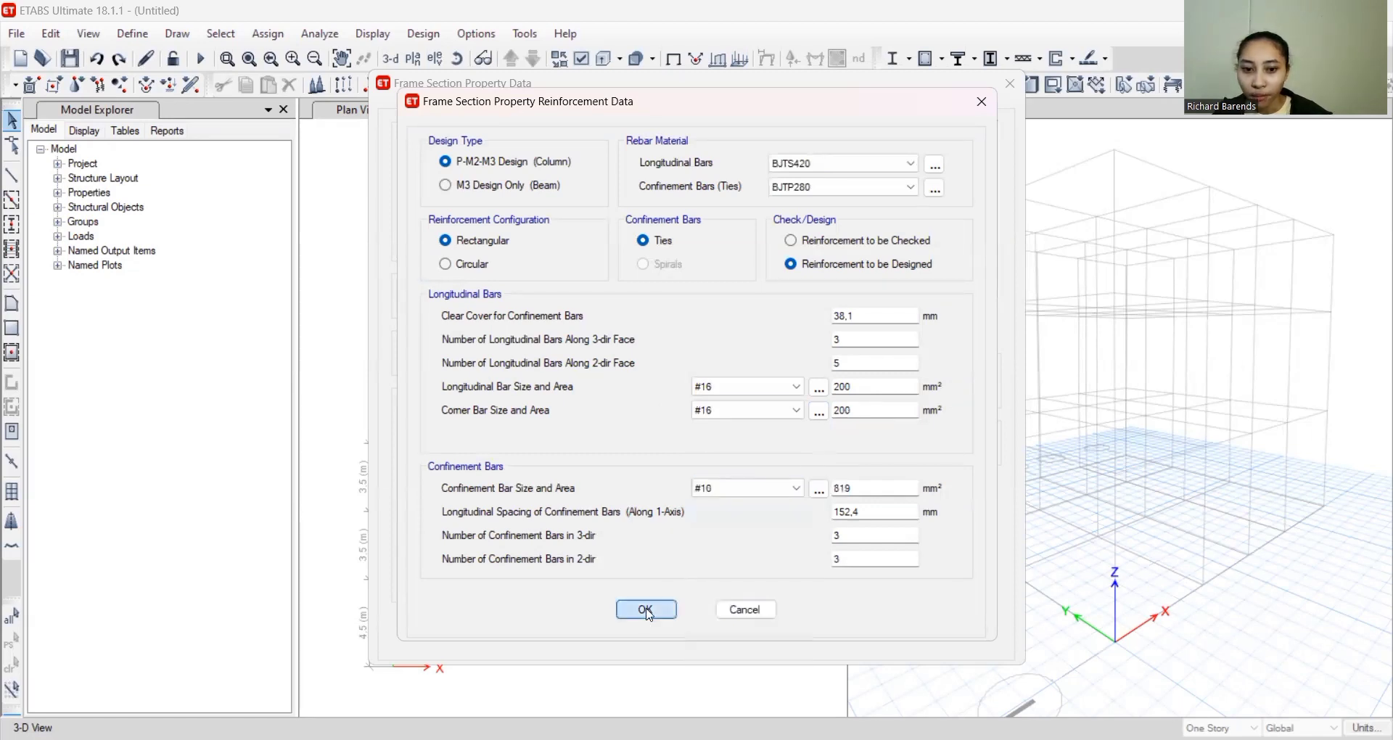
key(Return)
click(916, 553)
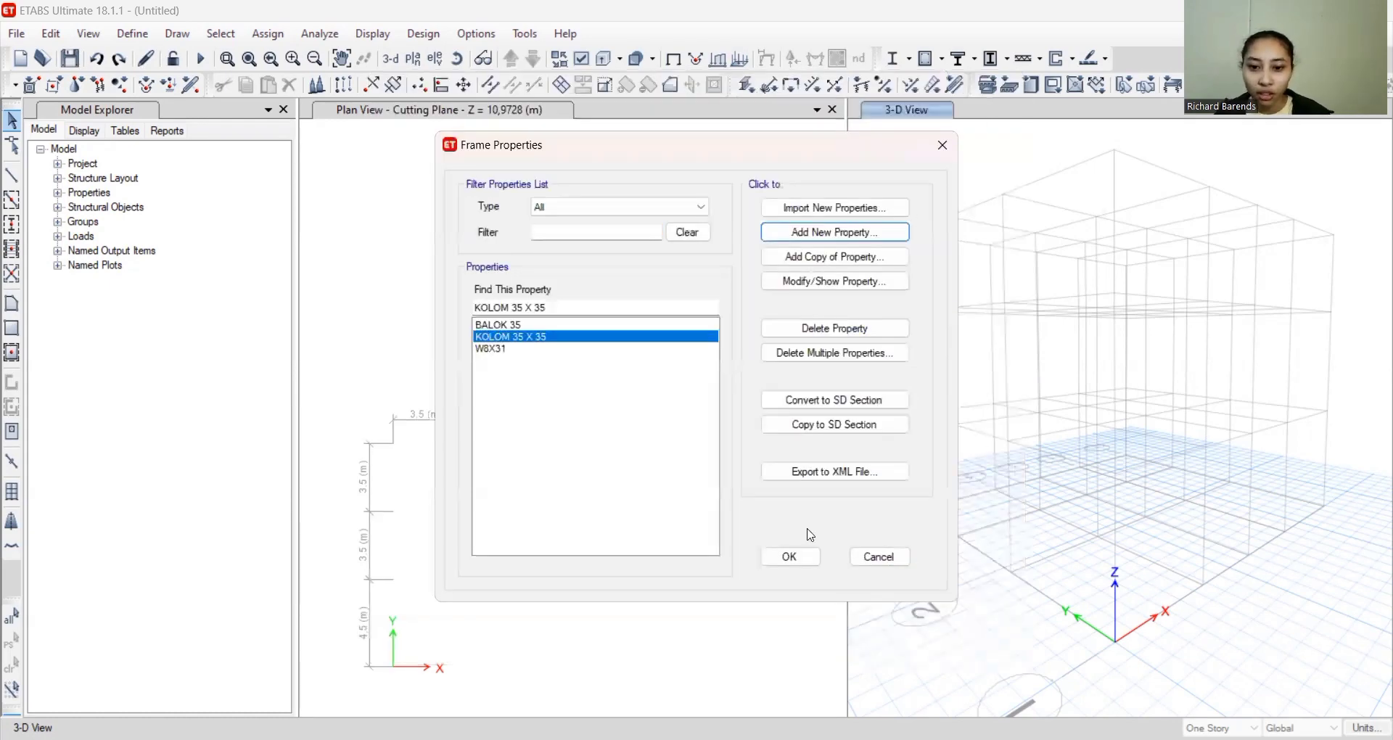
click(792, 557)
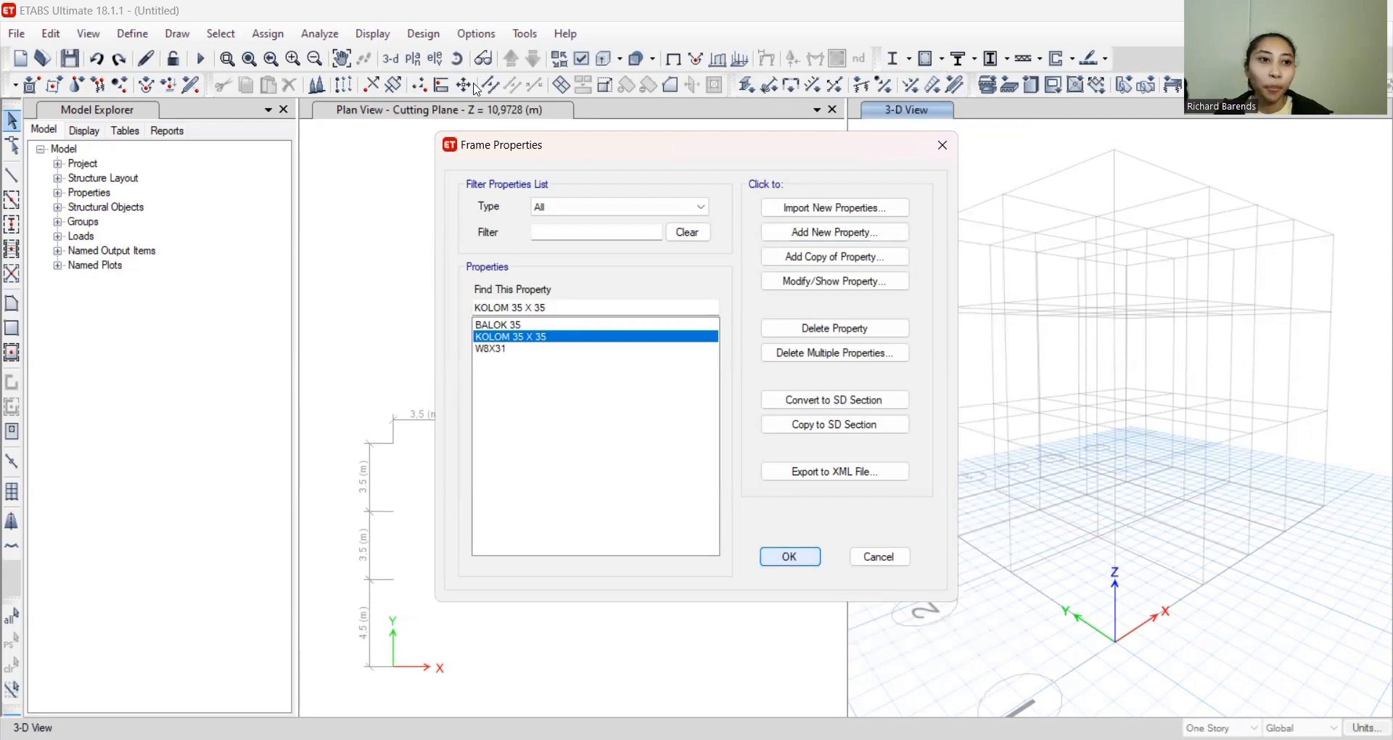
Open the existing slab section Slab1 for modification and assign it the material FC30
click(133, 34)
mouse_move(187, 86)
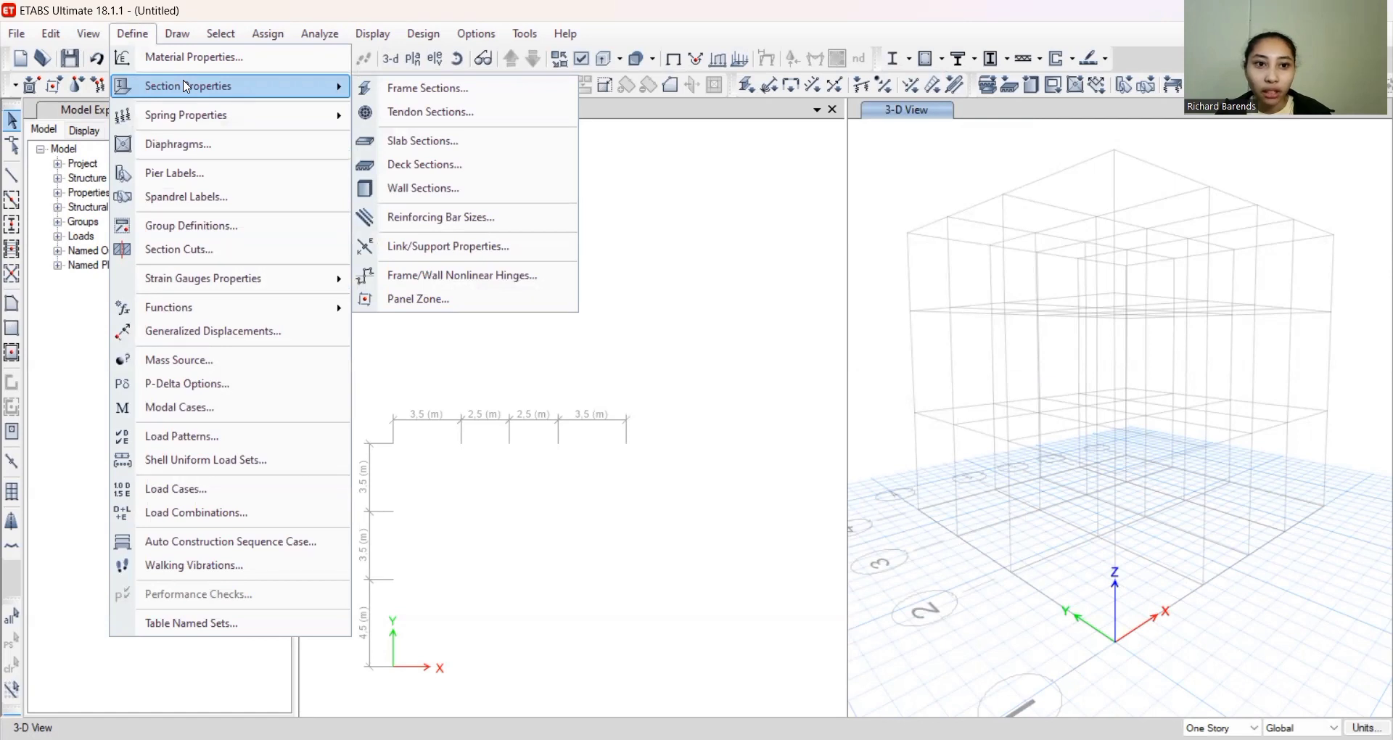
click(418, 141)
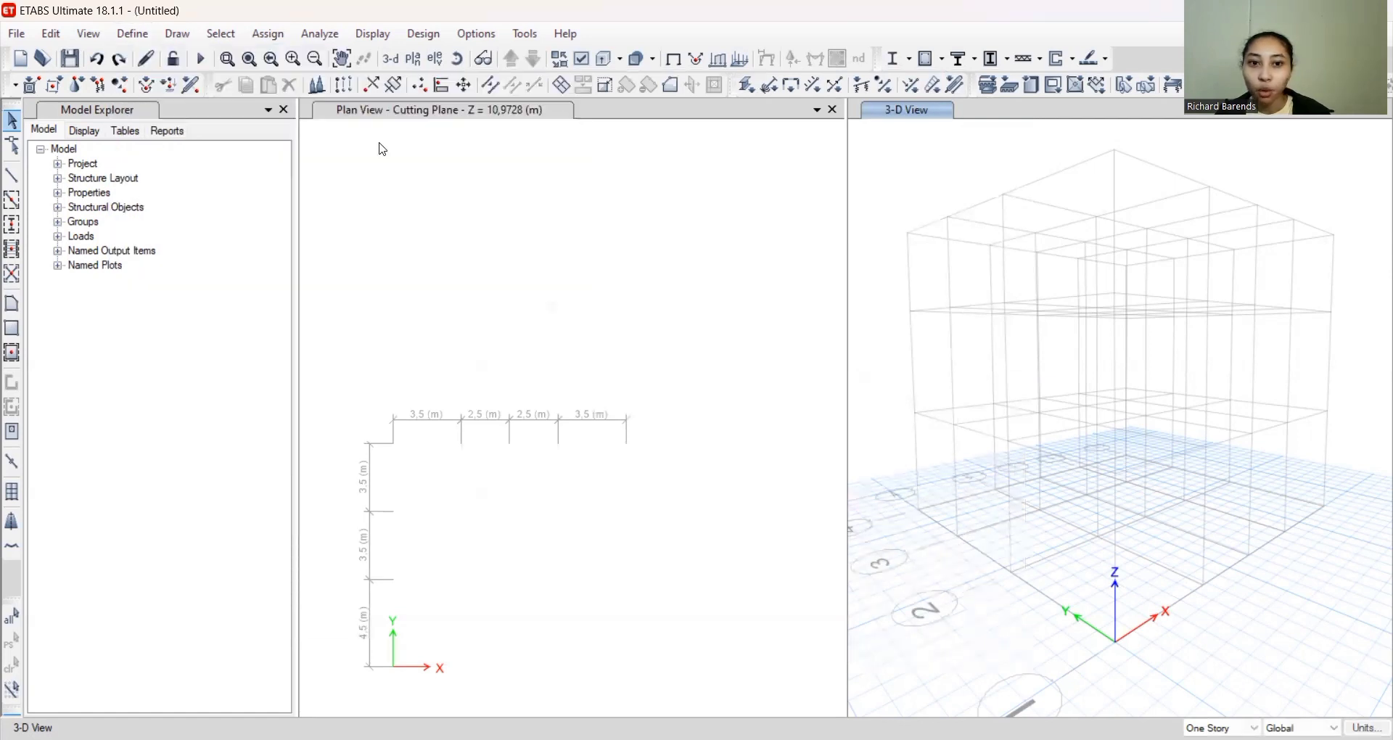
click(565, 320)
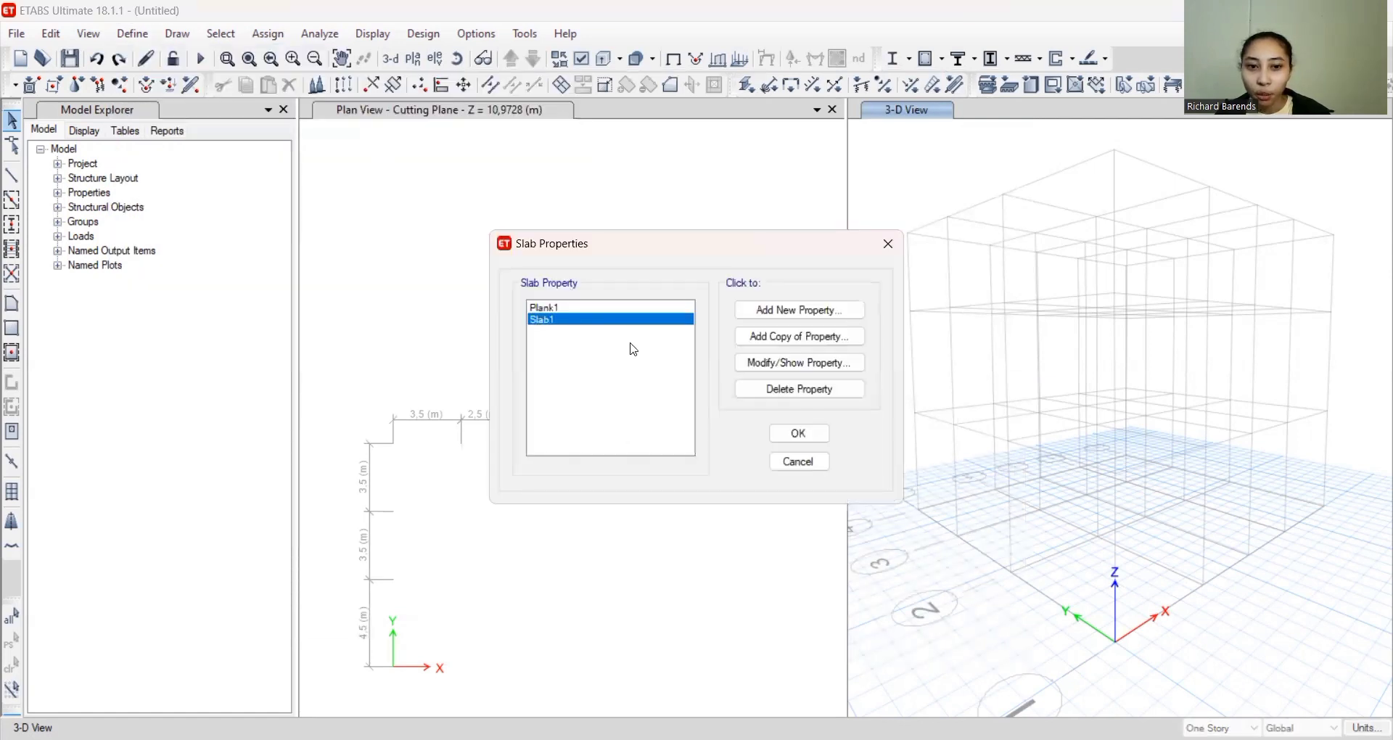
click(762, 363)
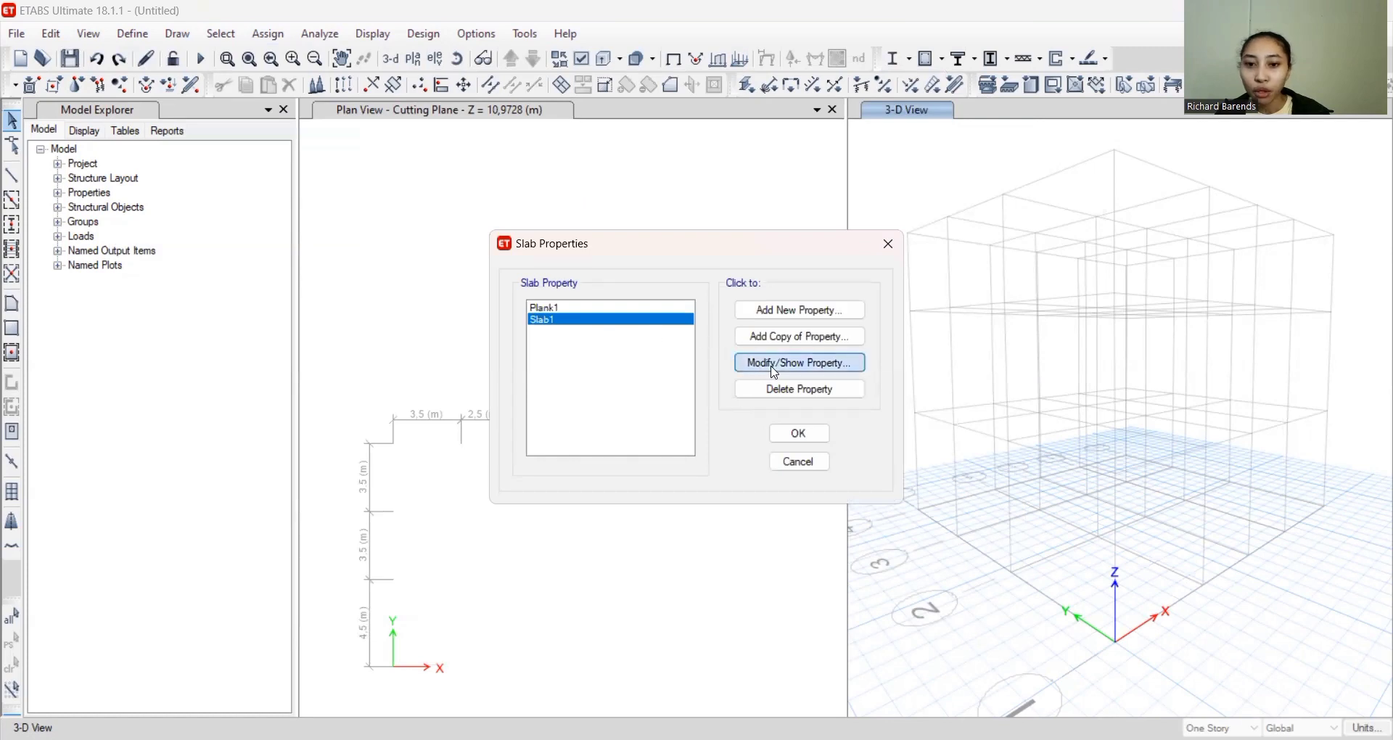
click(755, 208)
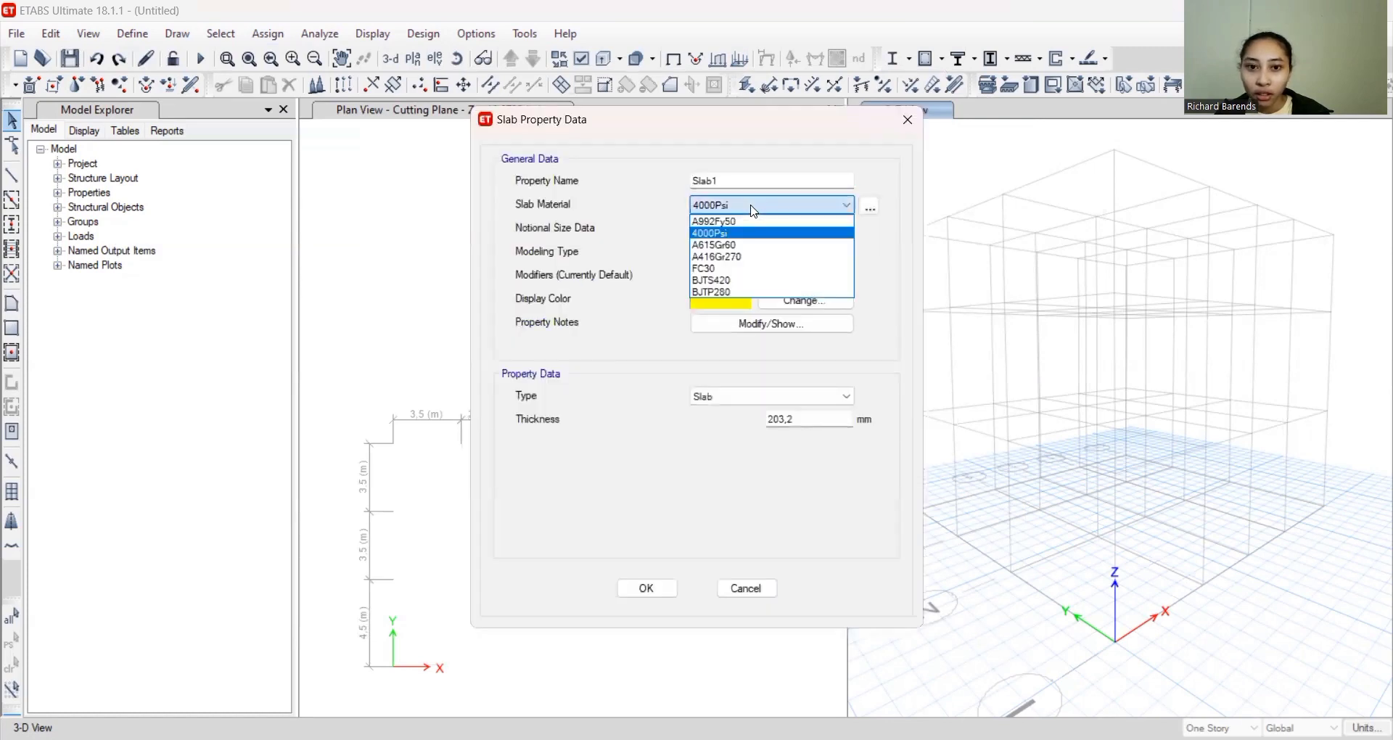
click(752, 269)
Rename the slab section as PLAT 120, set its thickness to 120 mm, and accept the slab definition
drag(737, 181, 676, 181)
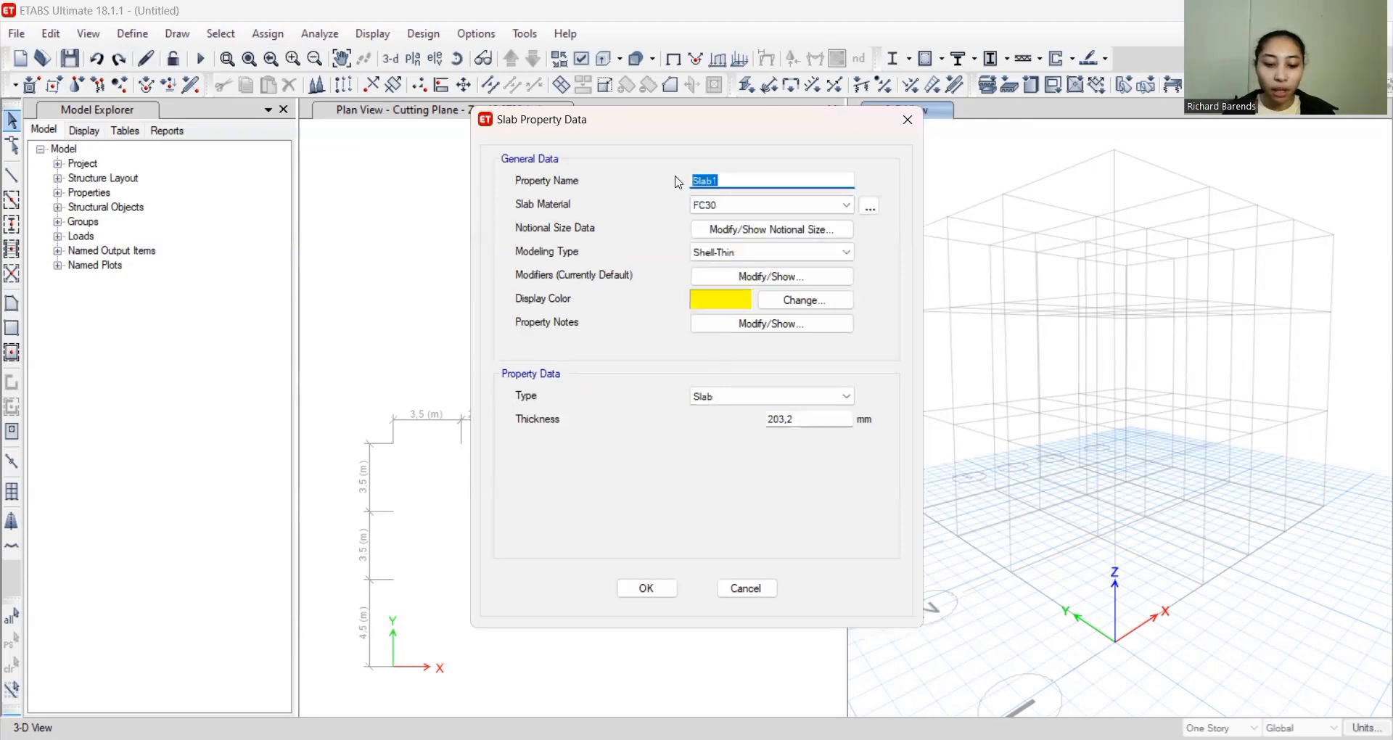
text(PLAT 120)
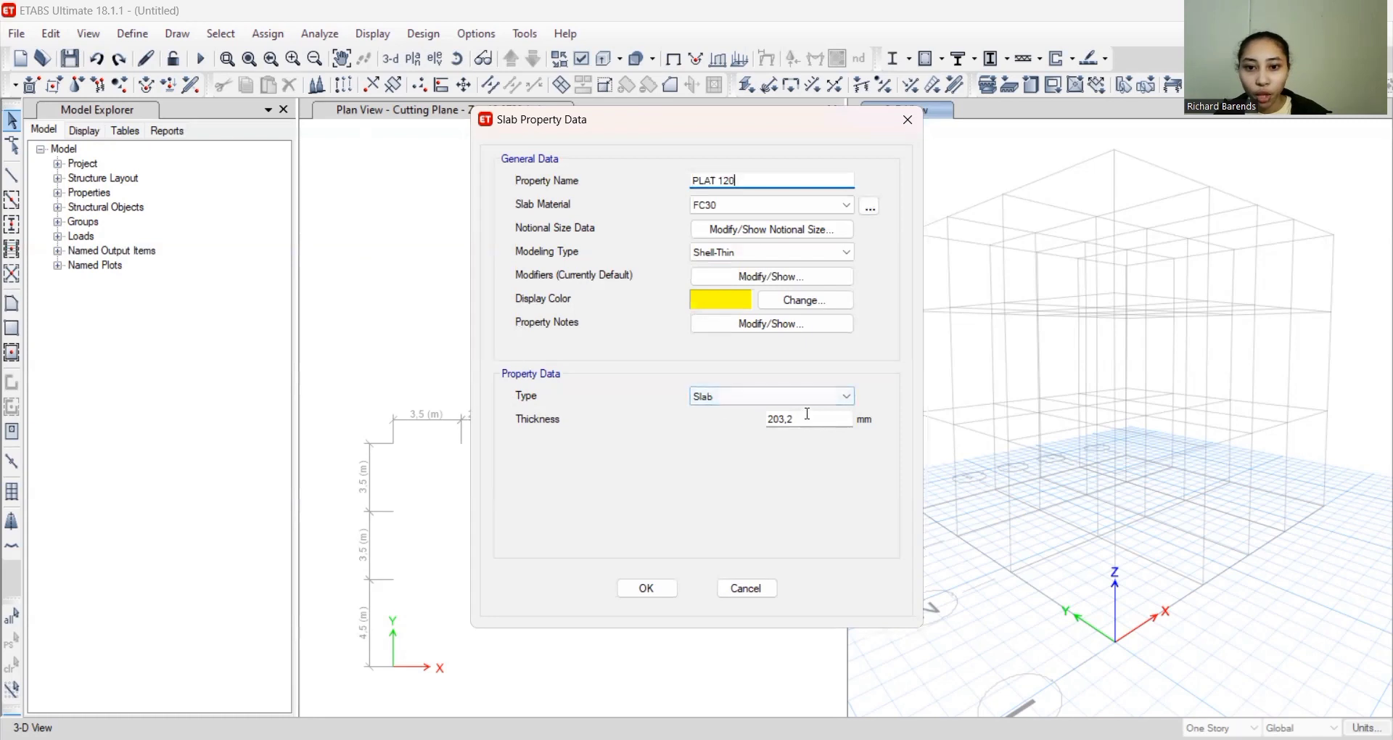
drag(801, 423, 759, 430)
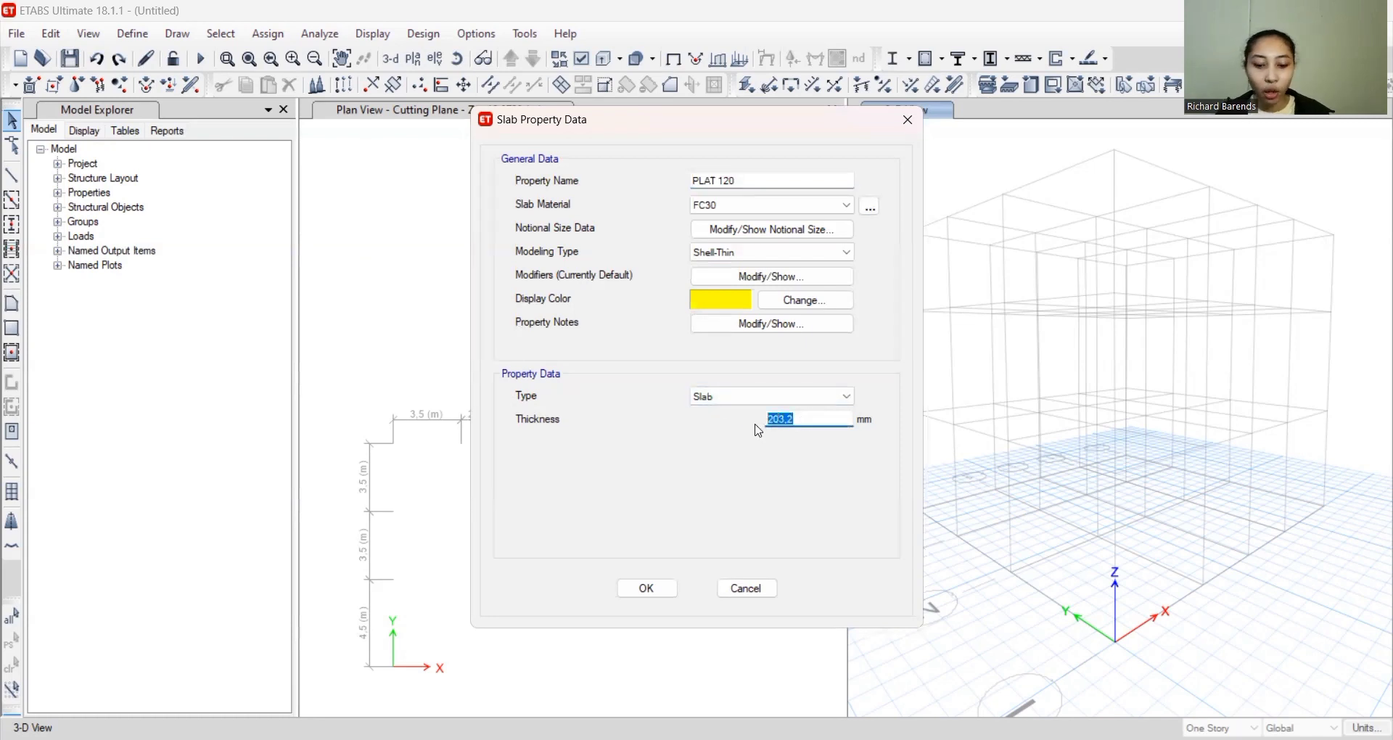
text(120)
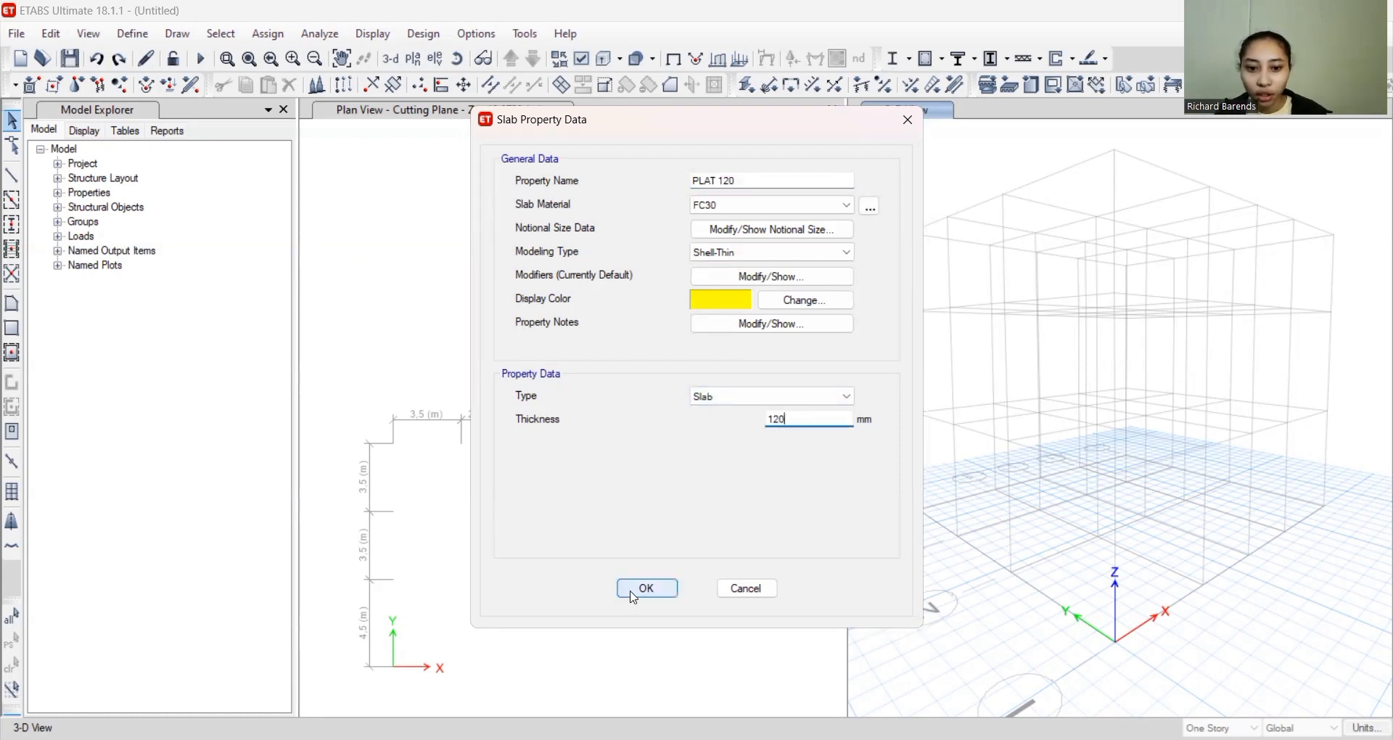
click(633, 594)
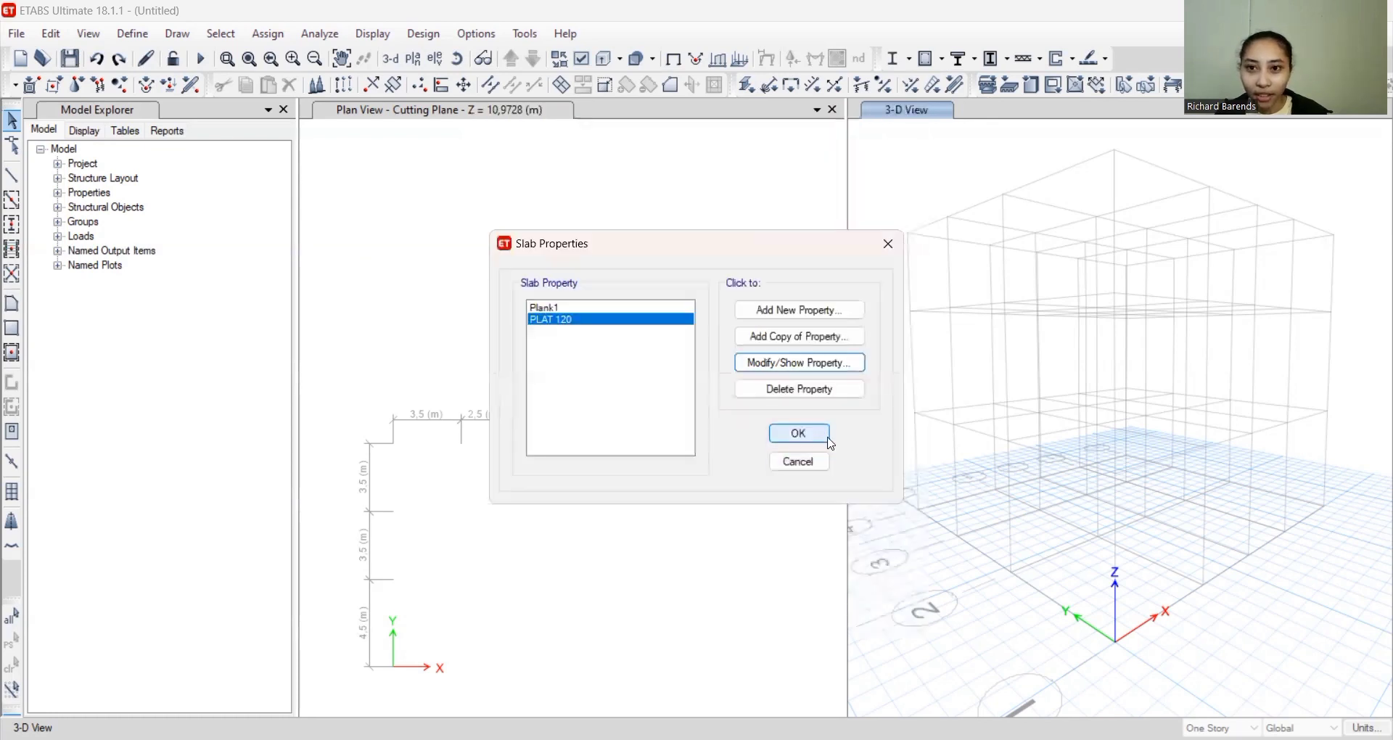
key(Return)
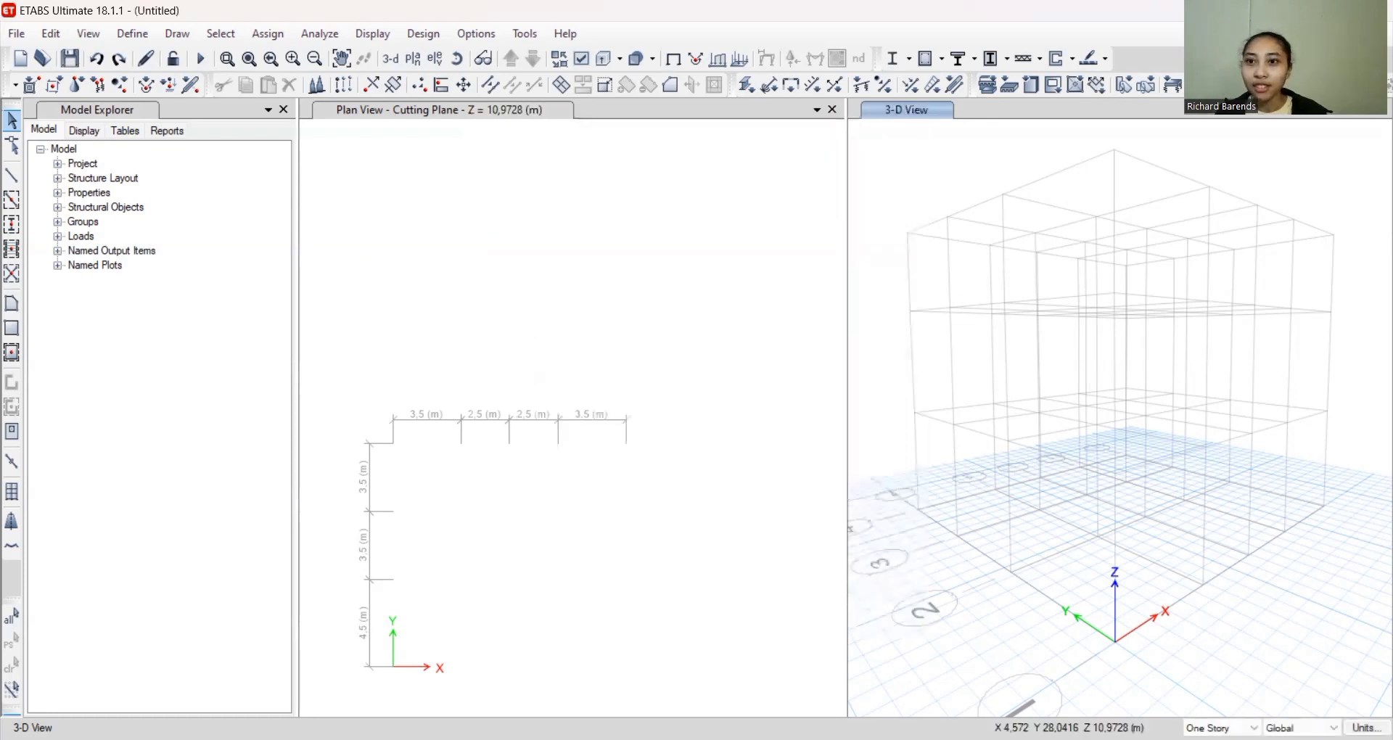
Start a new ASCE7-10 response spectrum function and set its 0.2 sec spectral acceleration Ss to 1,002
click(142, 33)
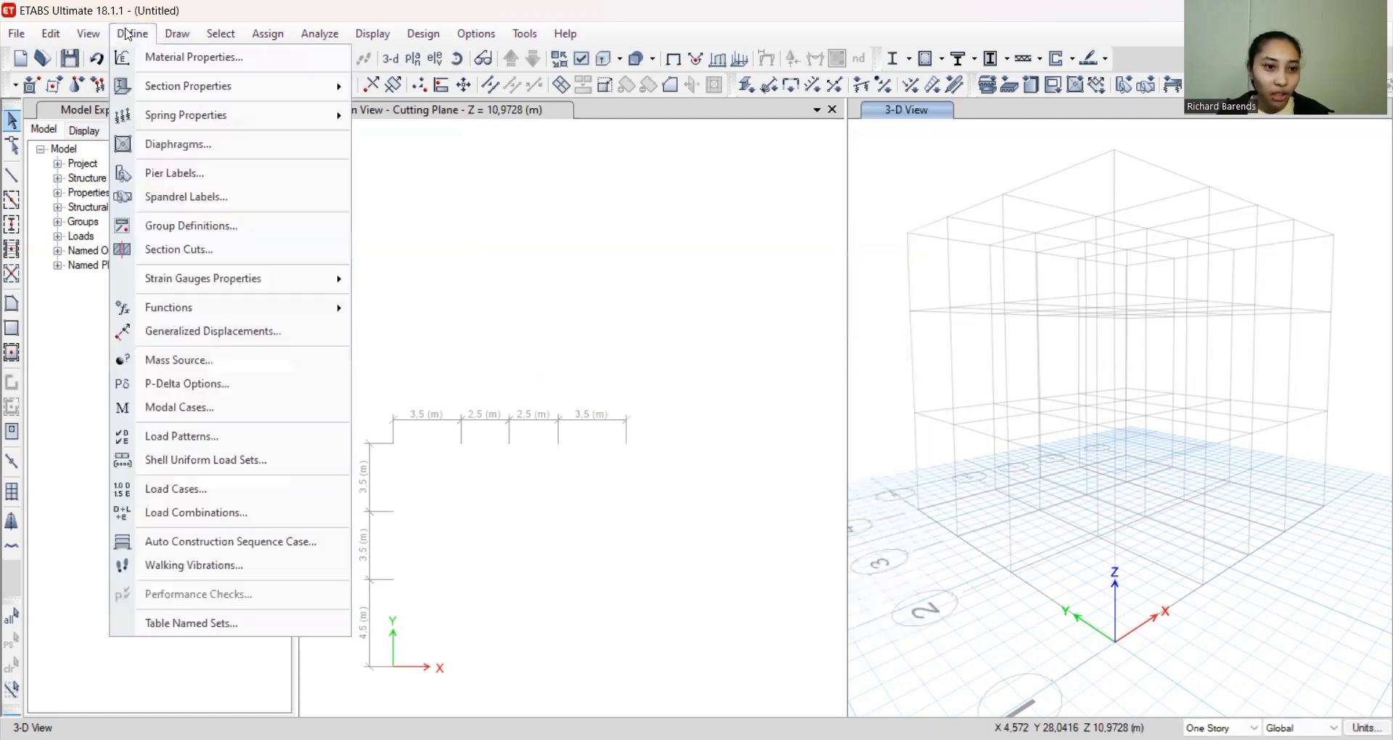
mouse_move(225, 303)
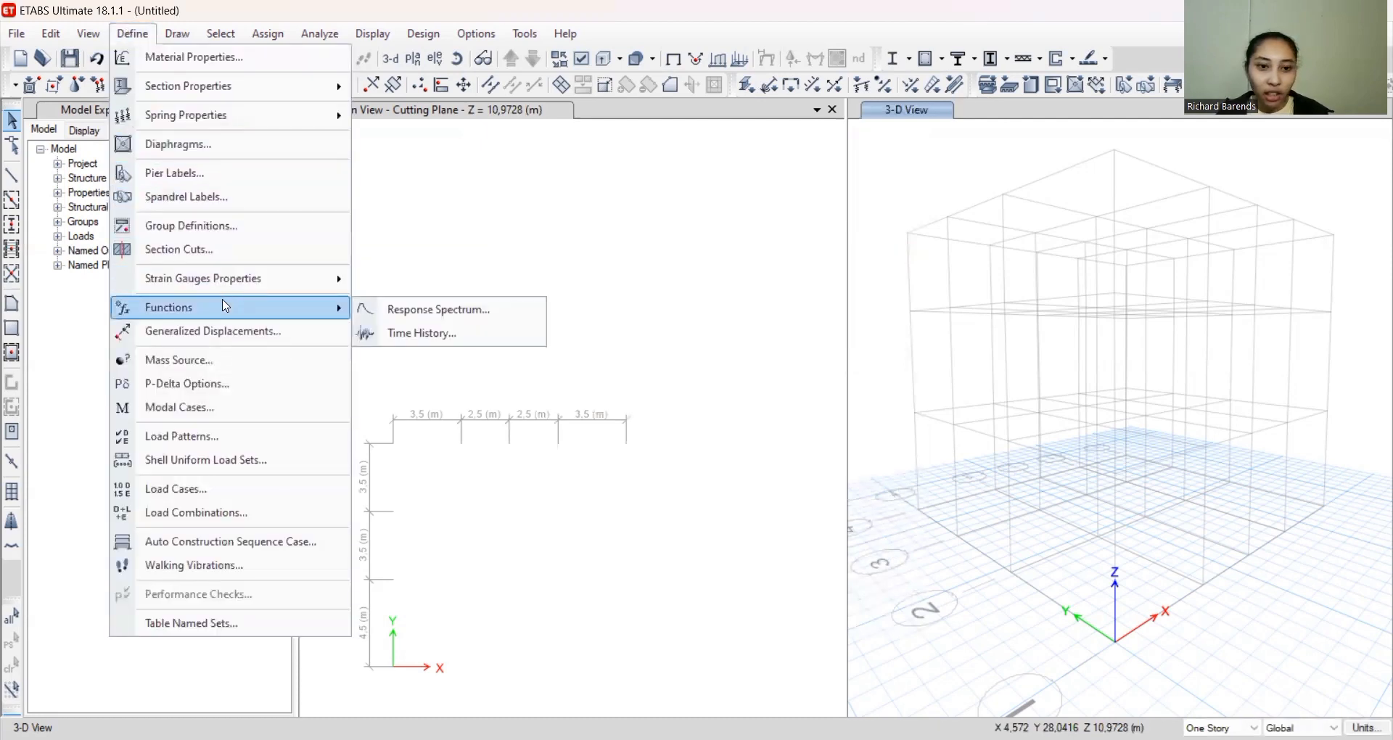
click(385, 311)
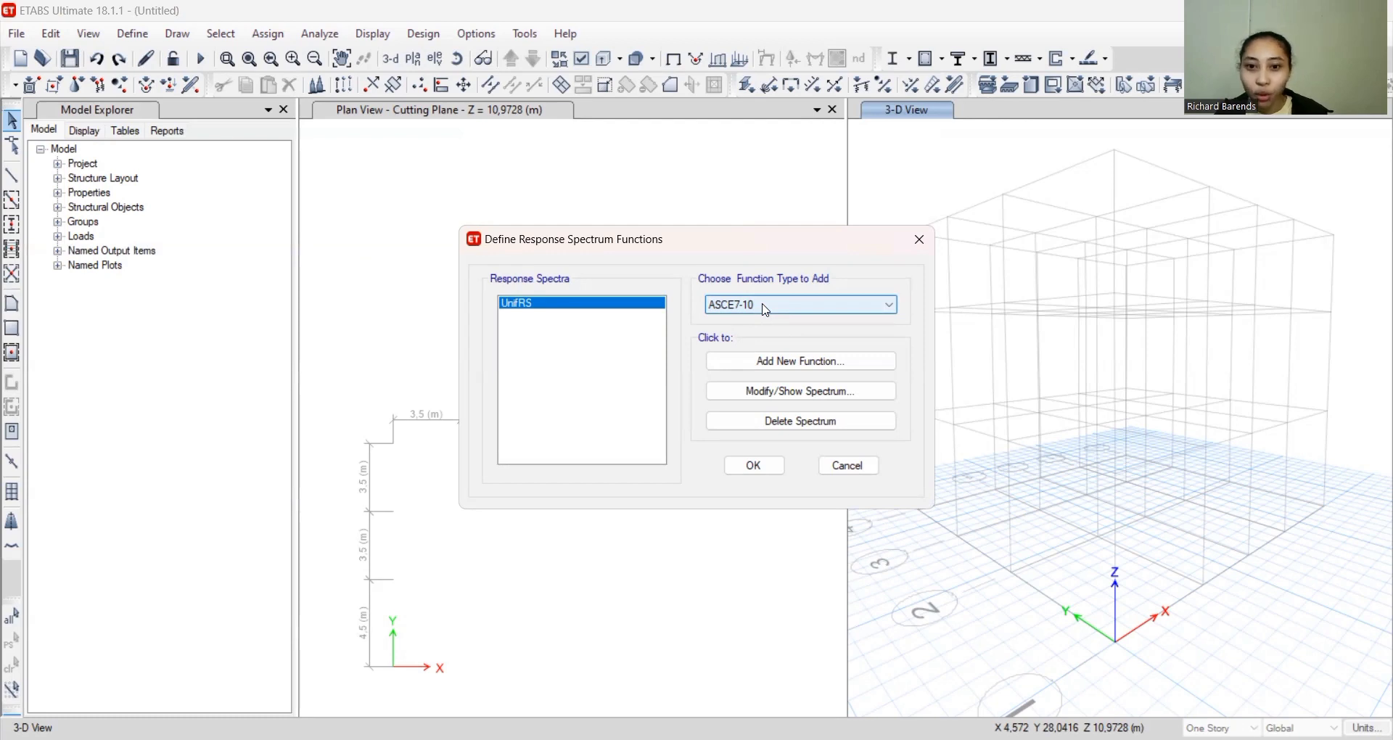
click(782, 362)
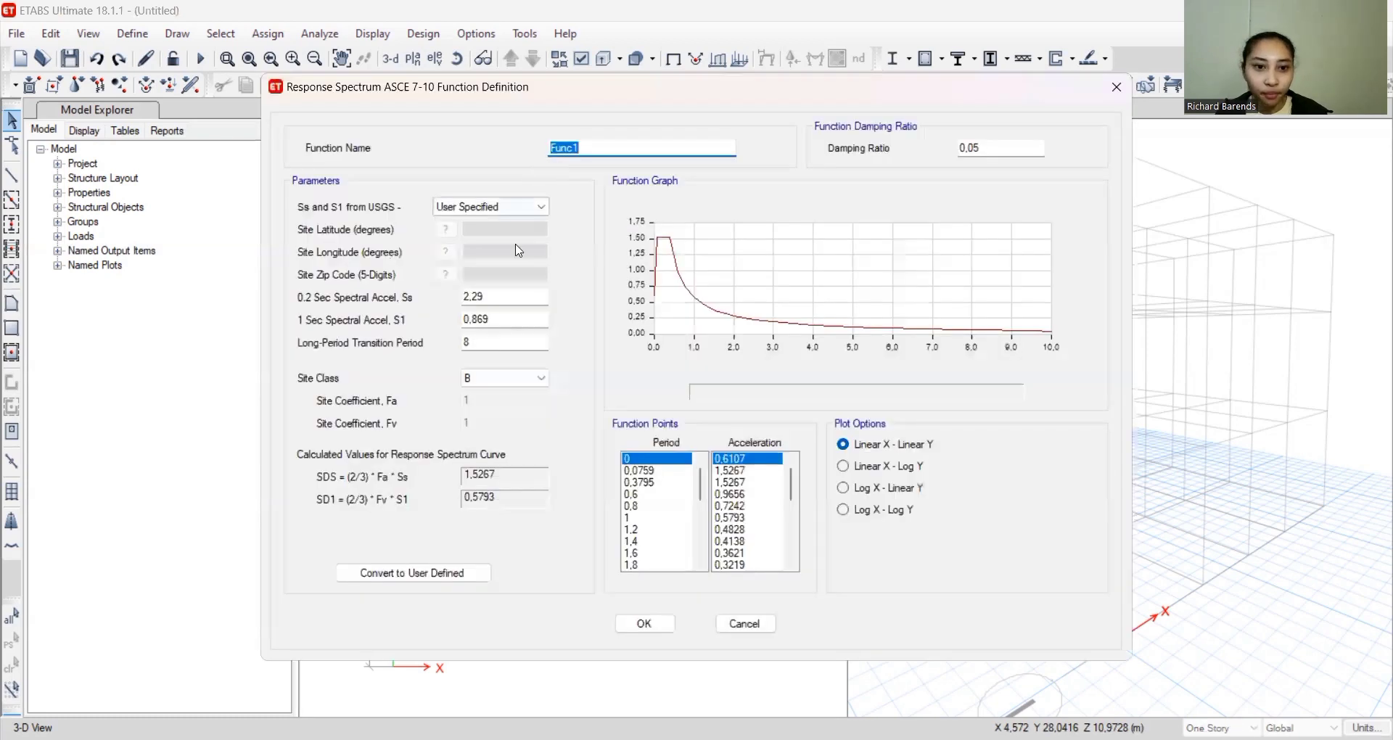
double_click(496, 297)
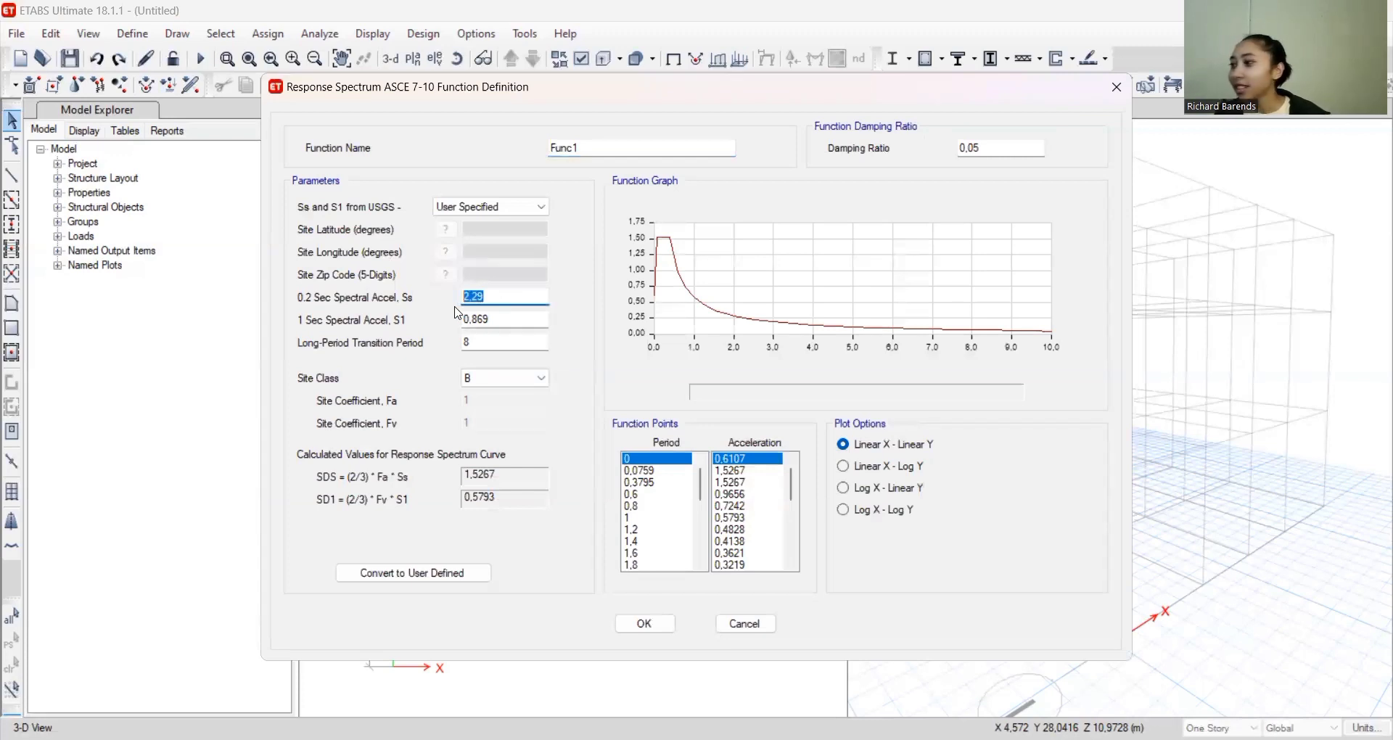
text(1)
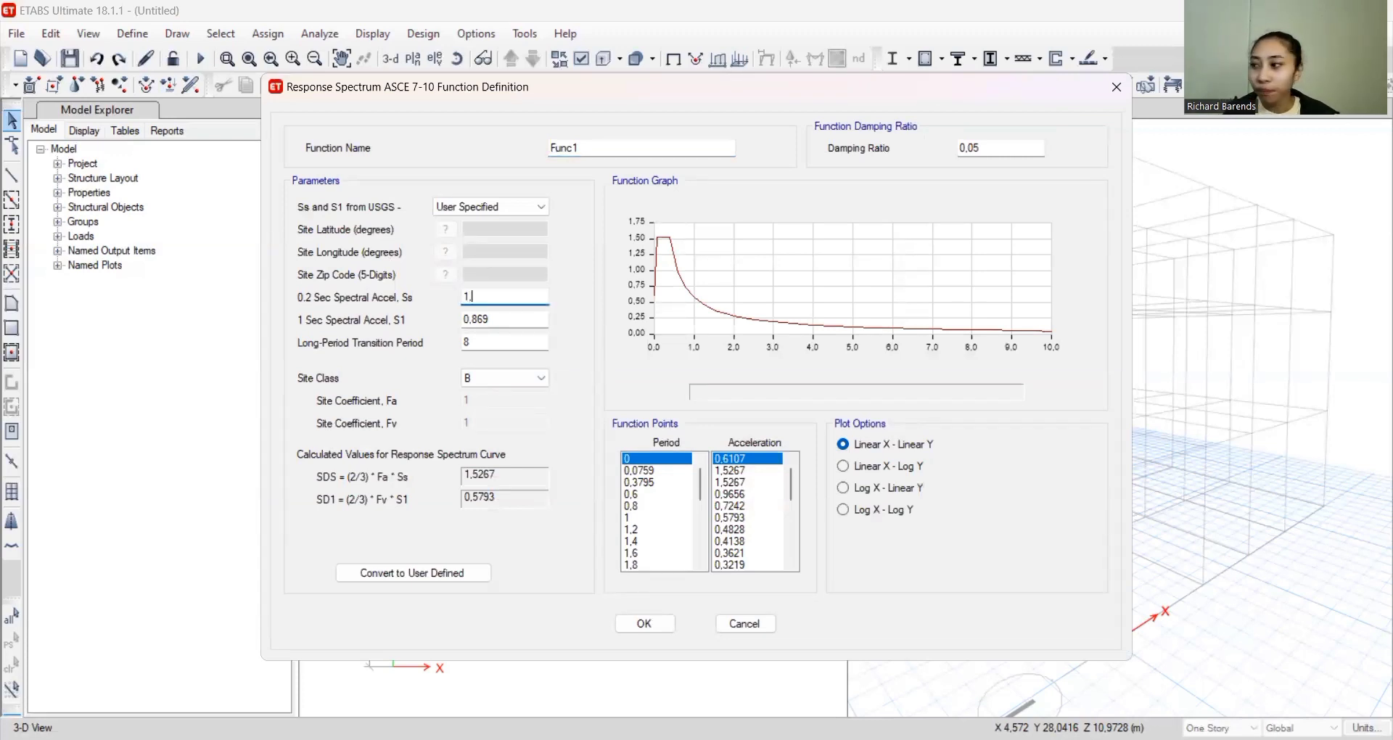
text(,002)
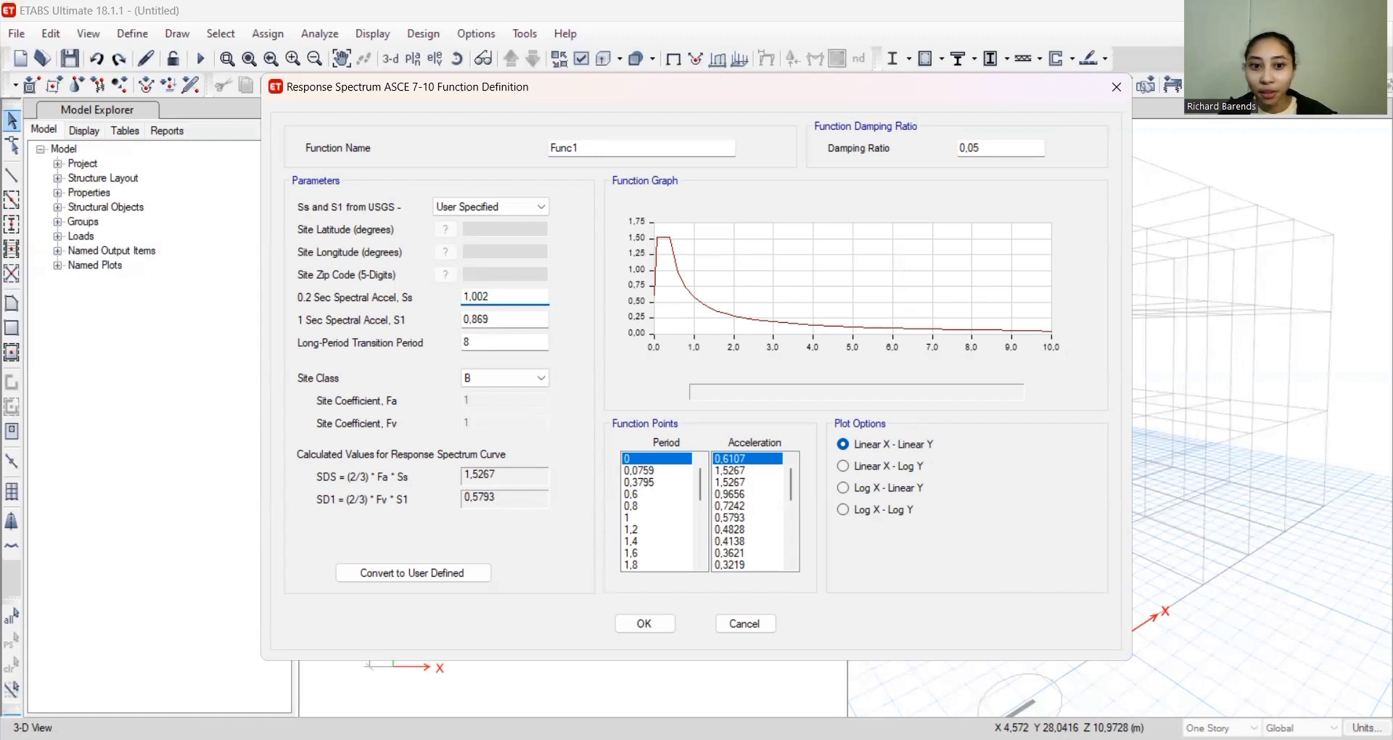
click(496, 317)
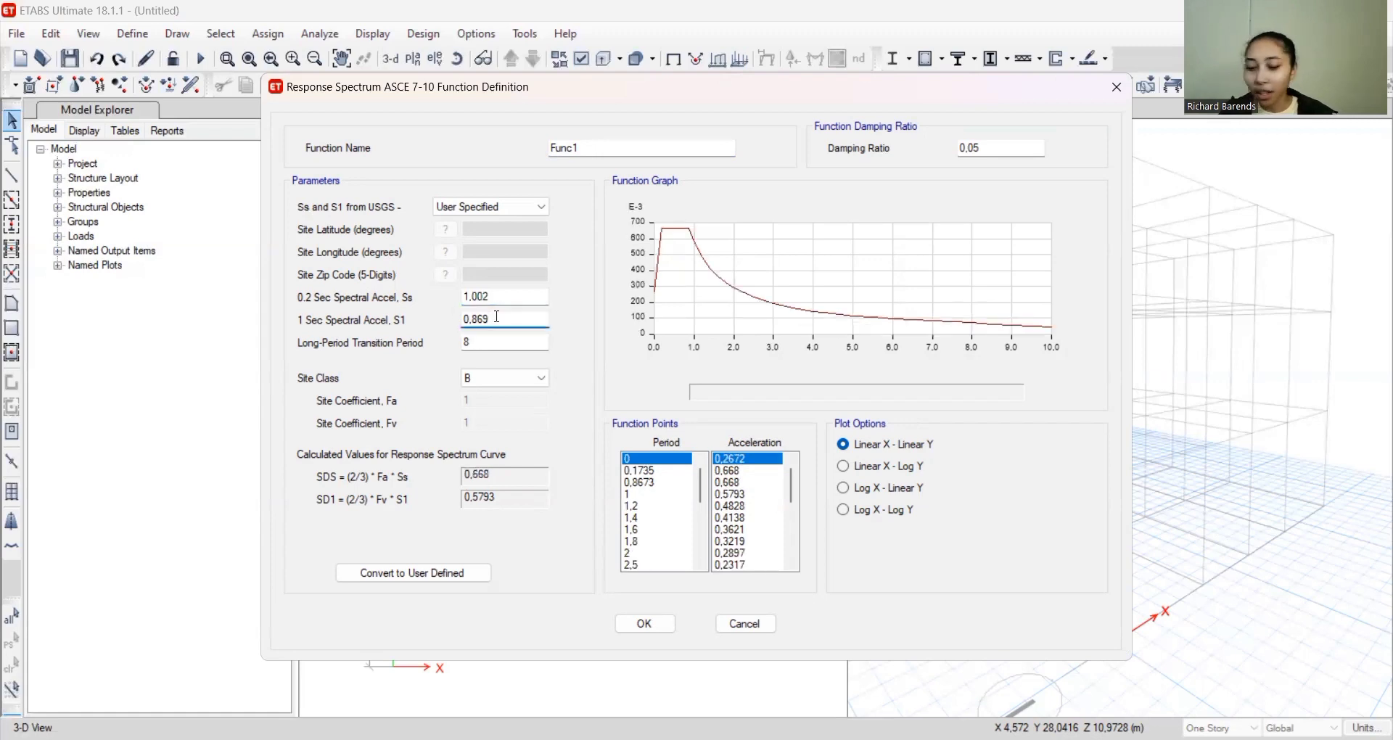
Set the response spectrum function's 1 sec spectral acceleration S1 to 0,459
key(BackSpace)
key(BackSpace)
key(BackSpace)
key(BackSpace)
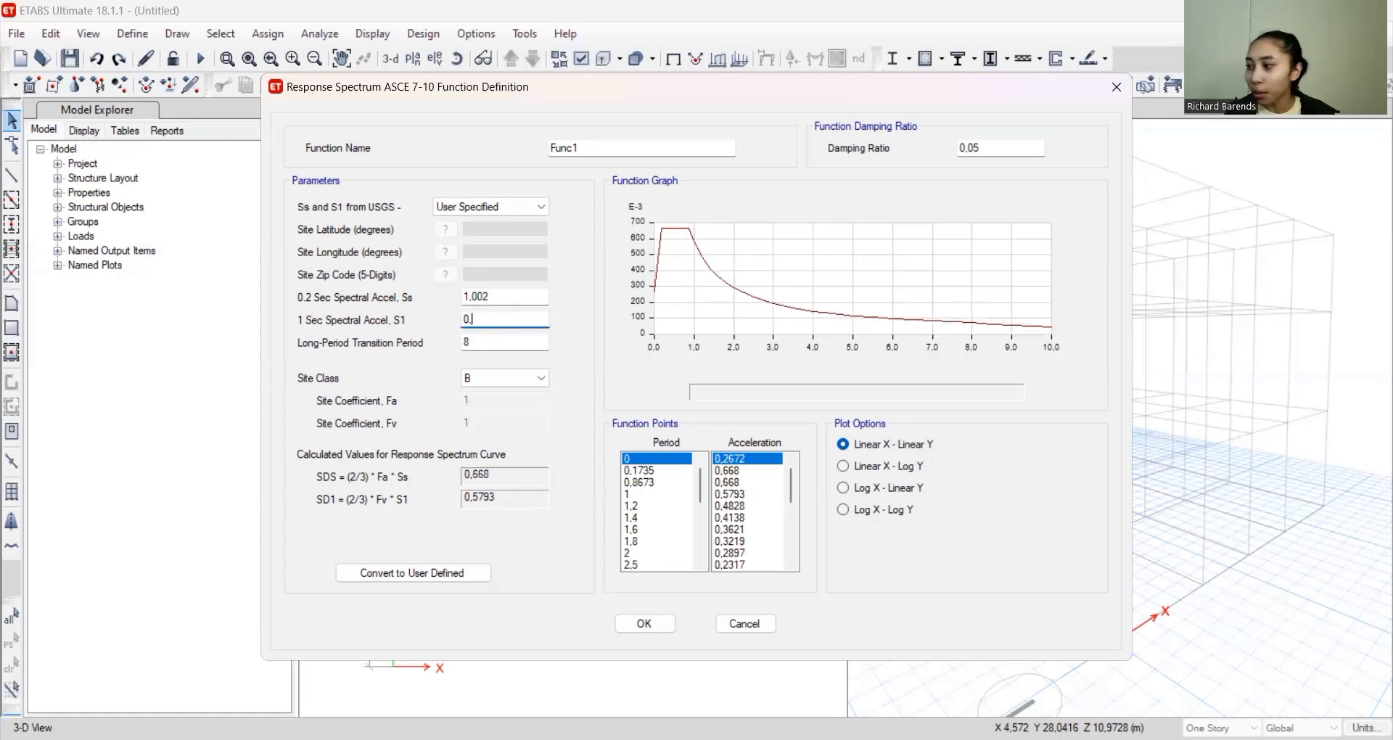
text(49)
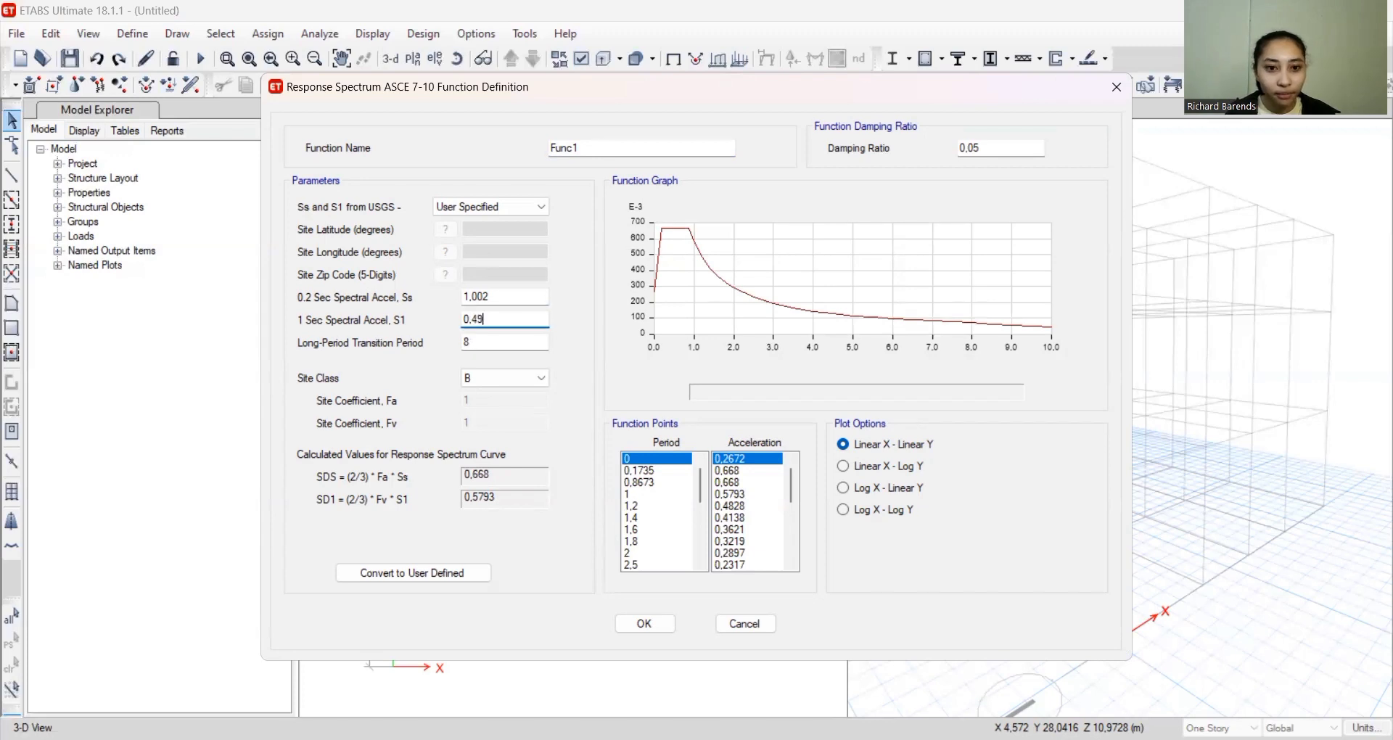
text(59)
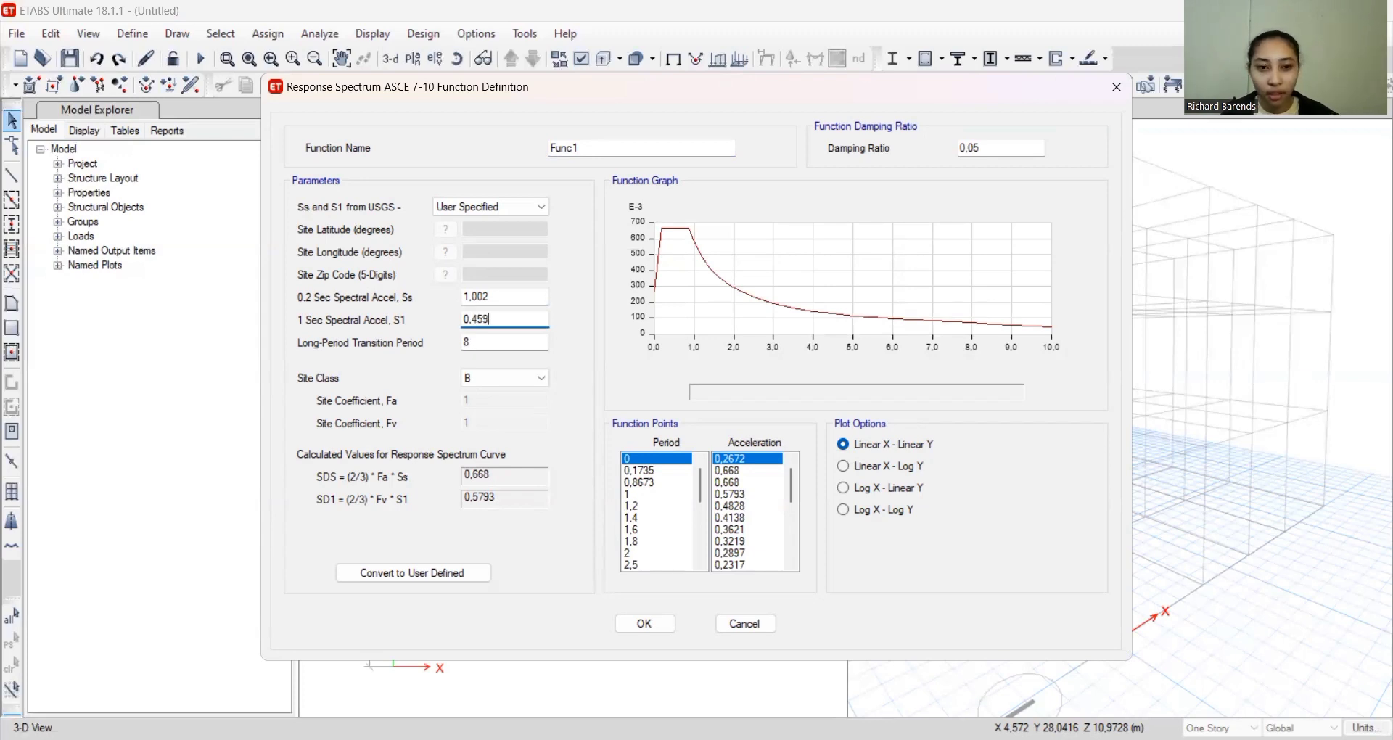
Set the spectrum's long-period transition period to 6 and its site class to D
double_click(475, 343)
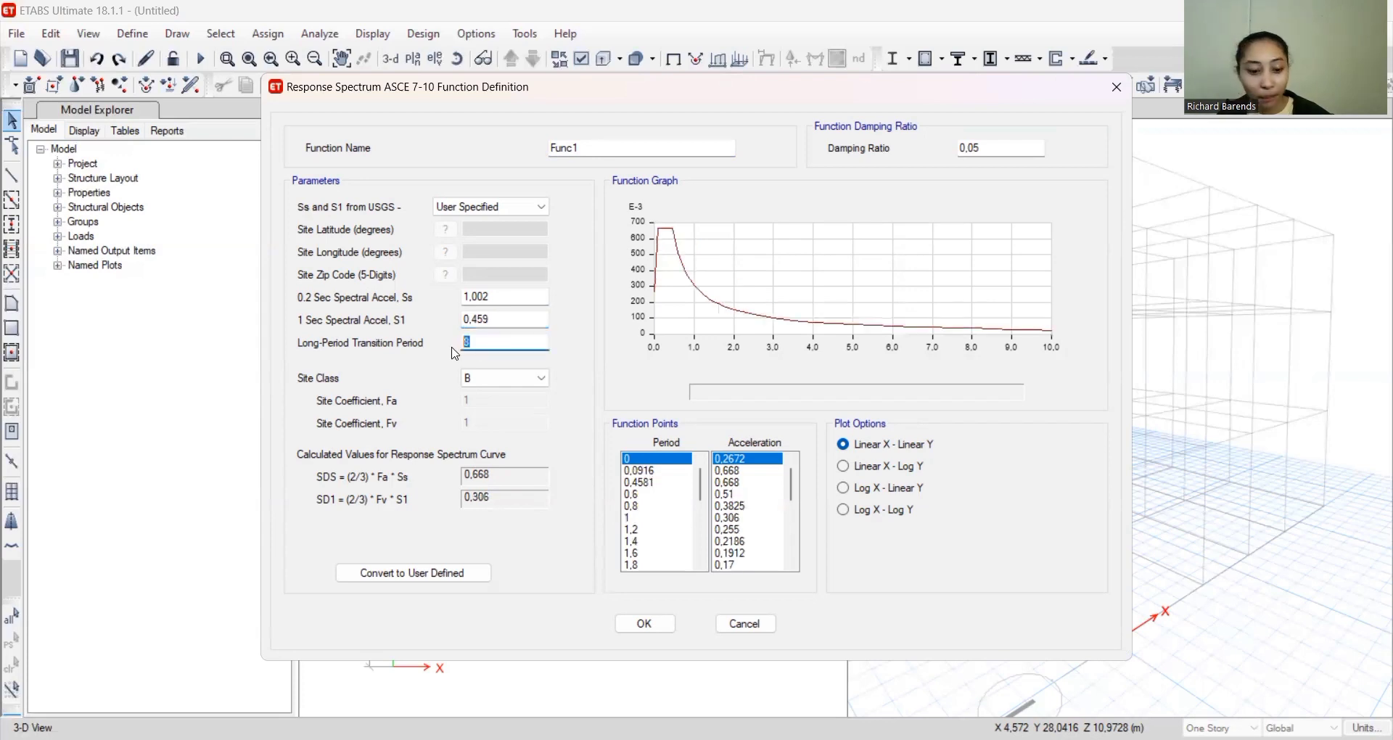
text(6)
click(481, 379)
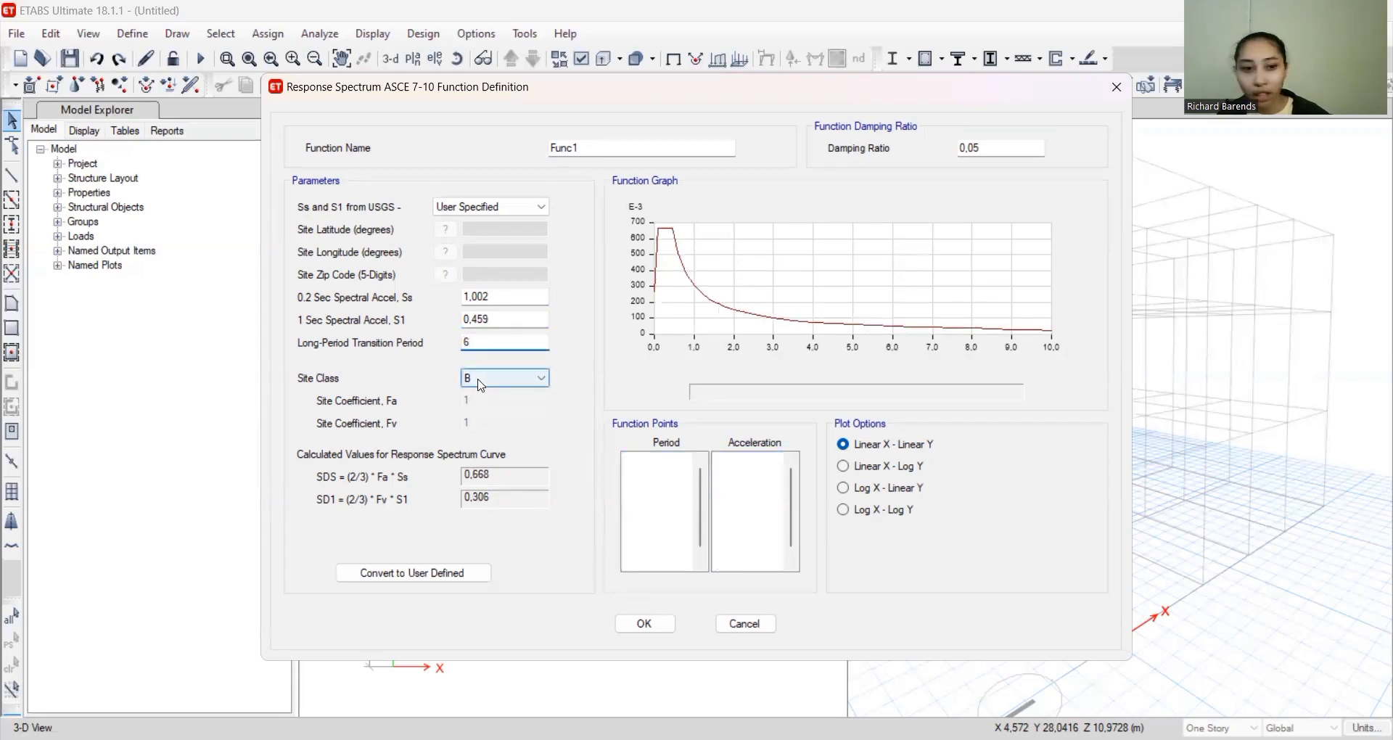
click(484, 430)
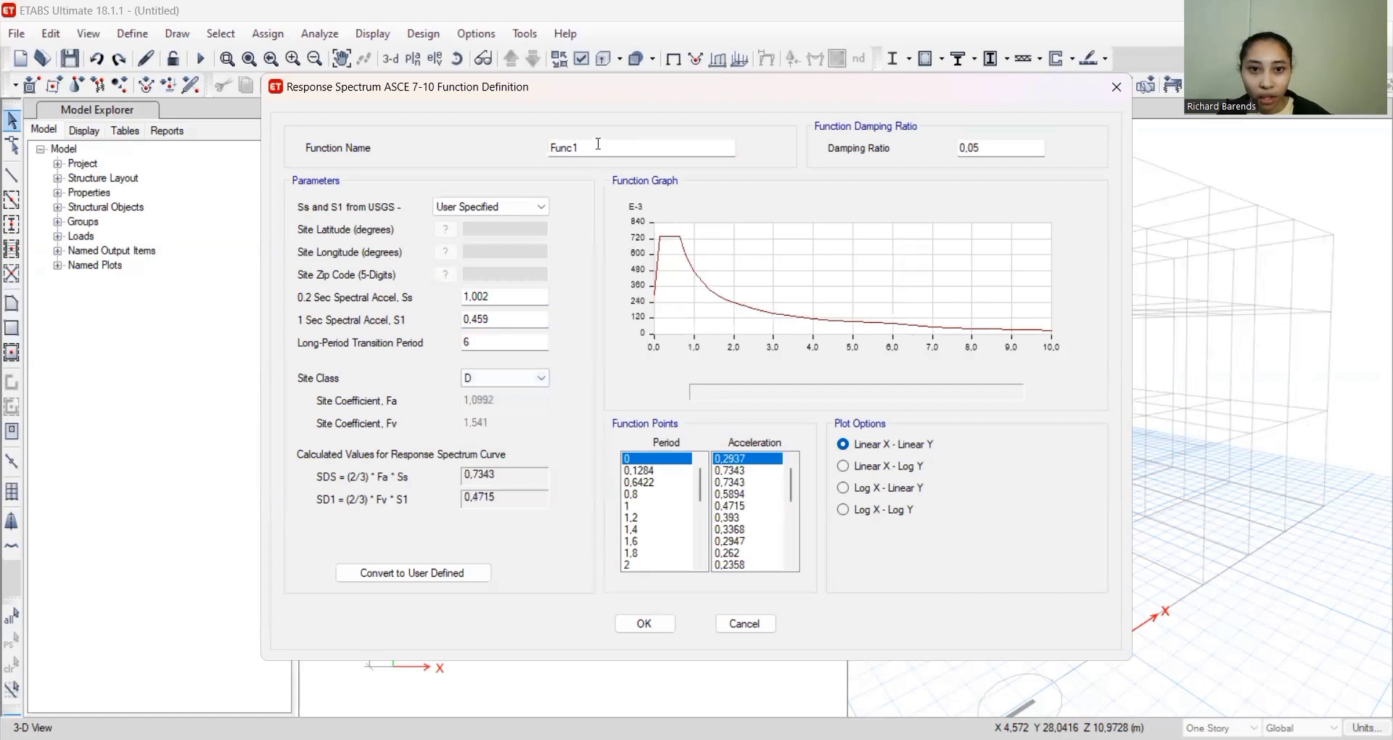
Name the response spectrum function BLITAR and accept the definition along with the list of spectrum functions
double_click(593, 145)
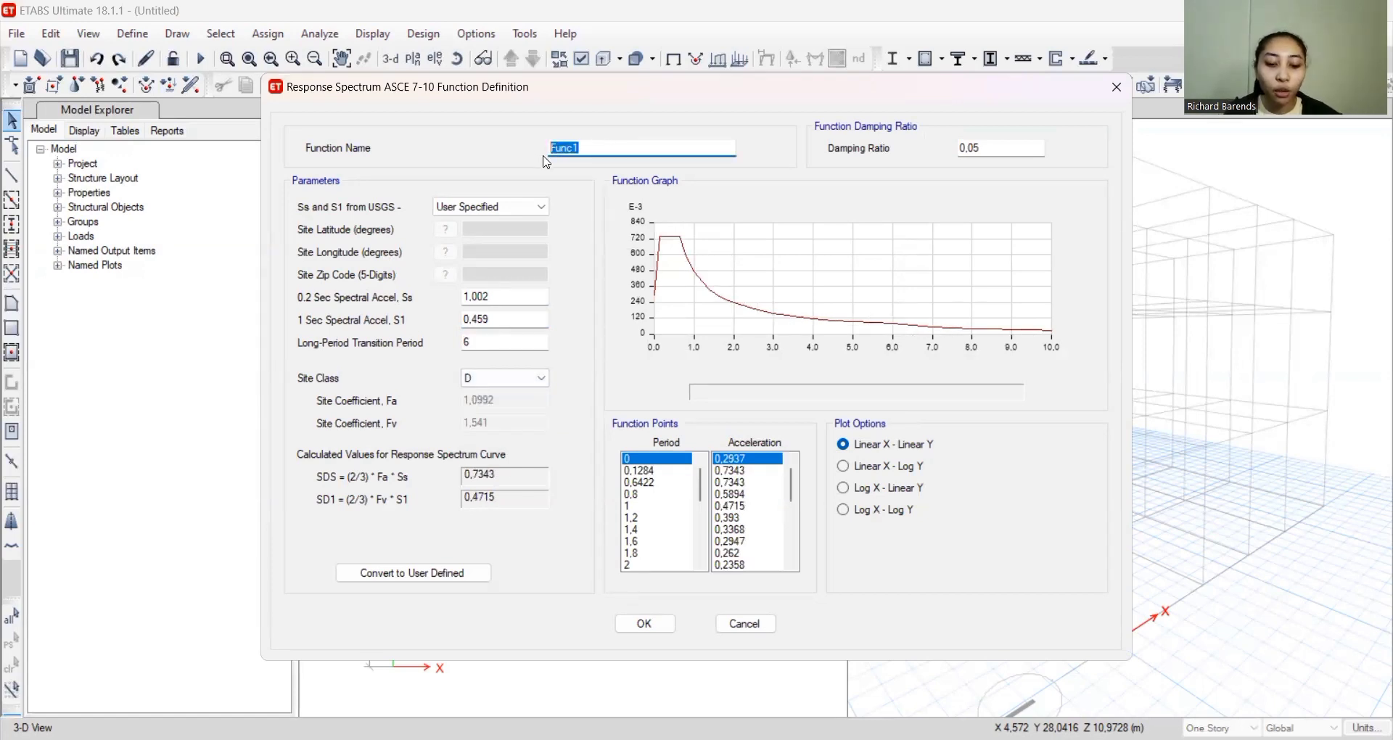
text(bLITA)
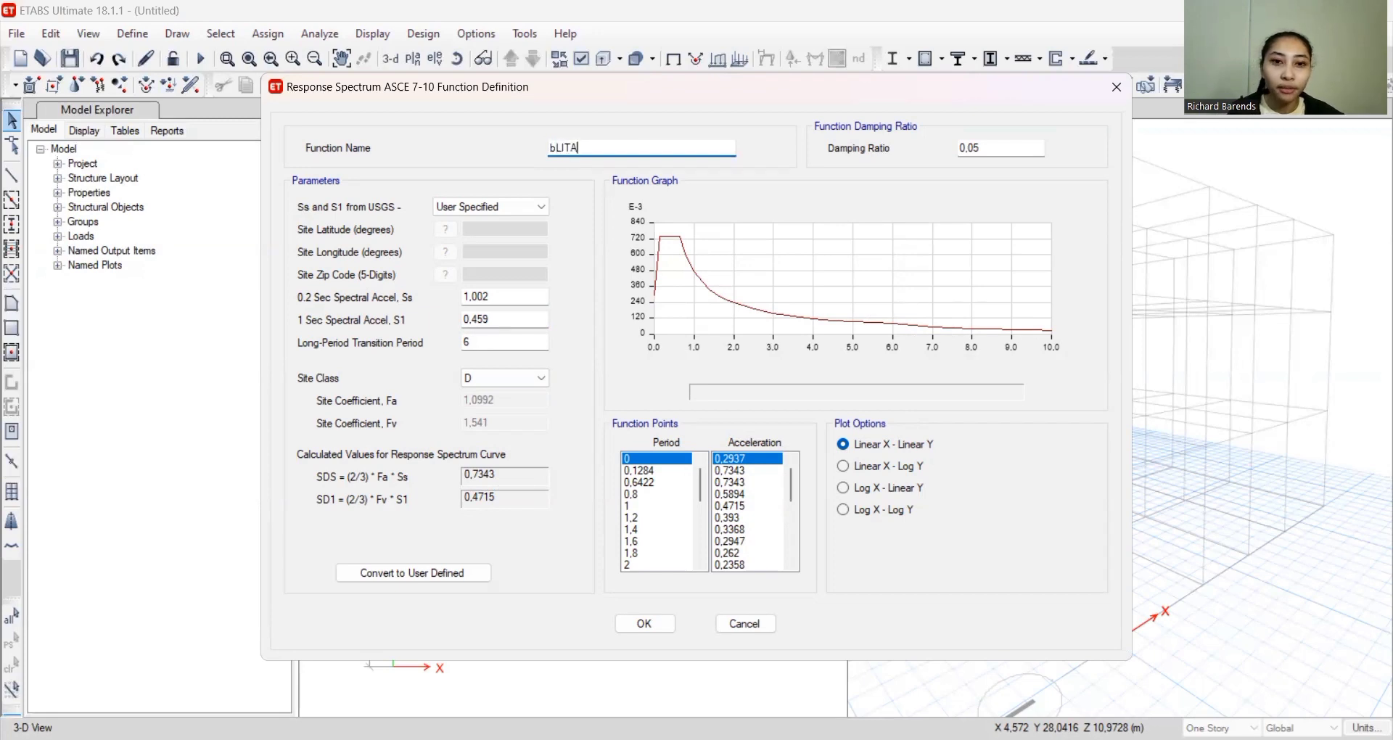
key(BackSpace)
key(BackSpace)
key(BackSpace)
text(B)
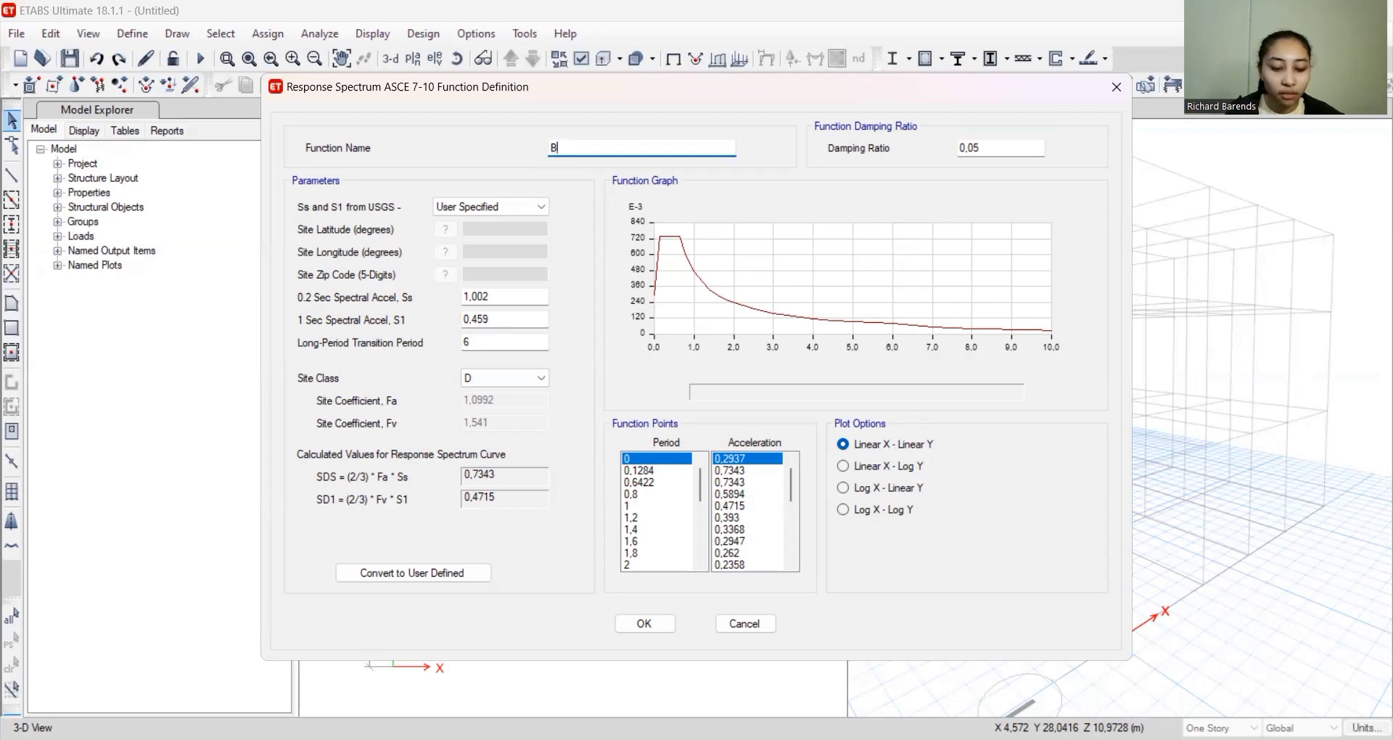
text(LITAR)
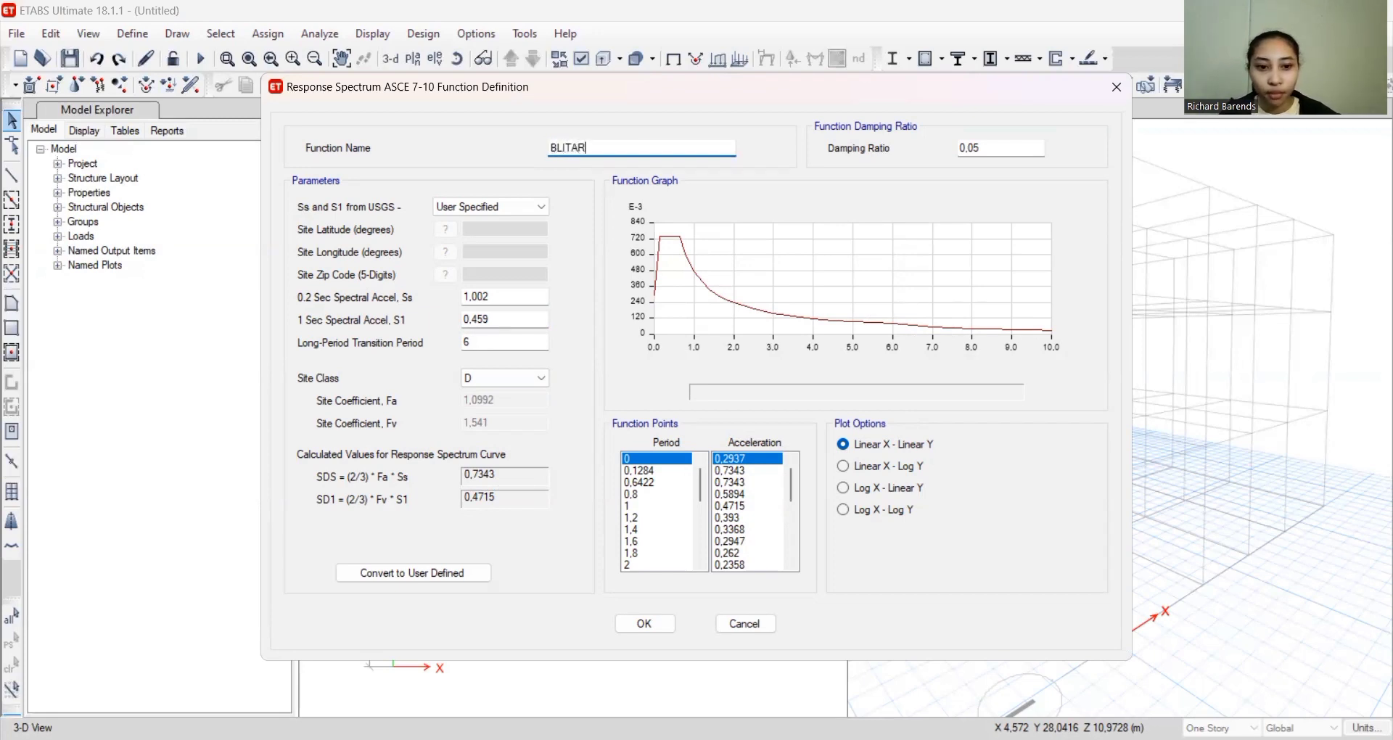
click(662, 624)
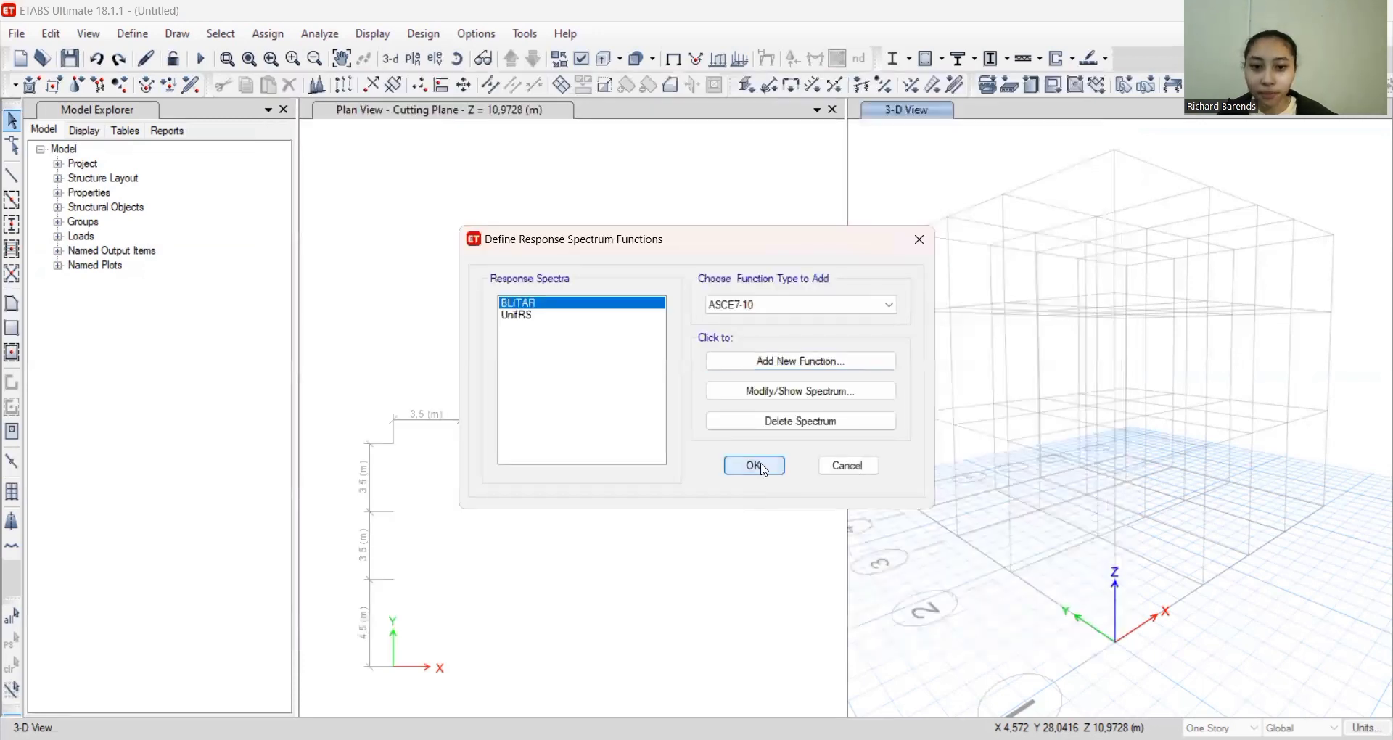
click(763, 470)
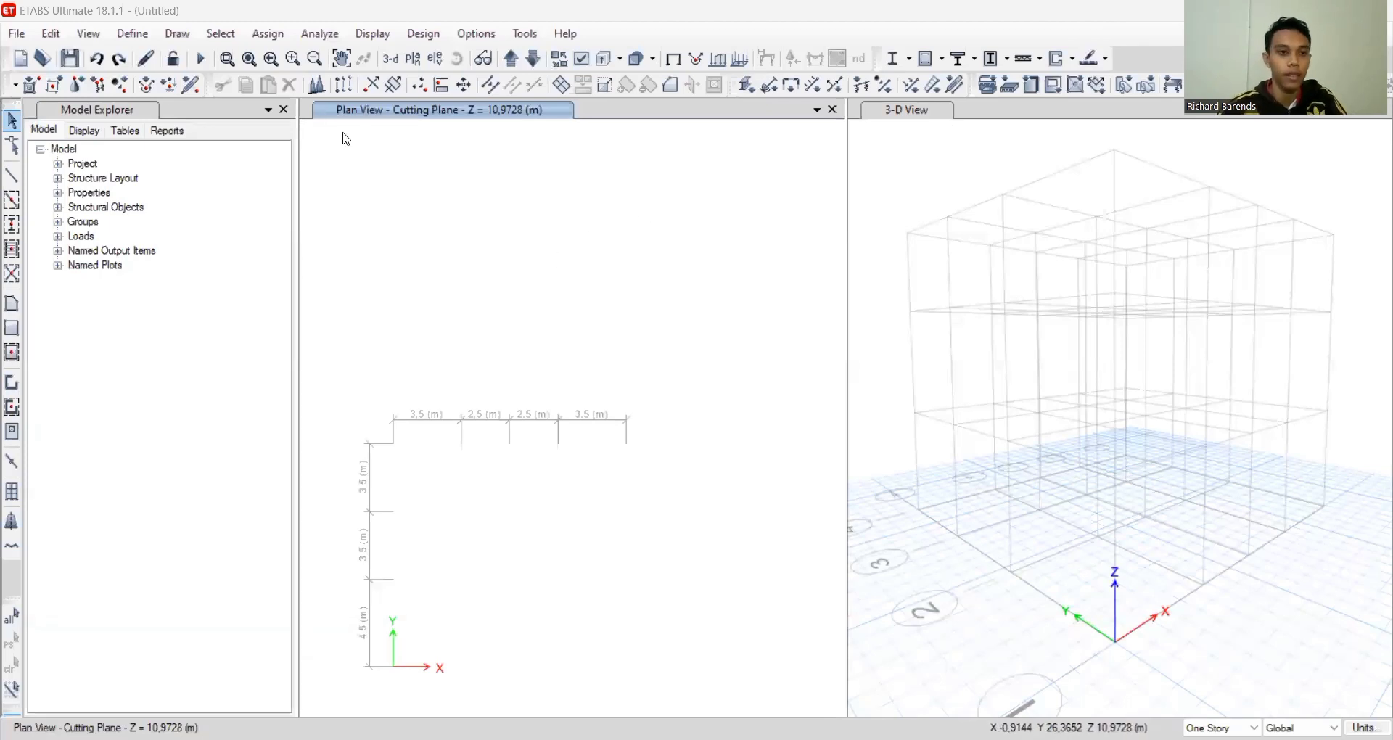
Set the self weight multiplier of the Dead load pattern to 0
click(135, 34)
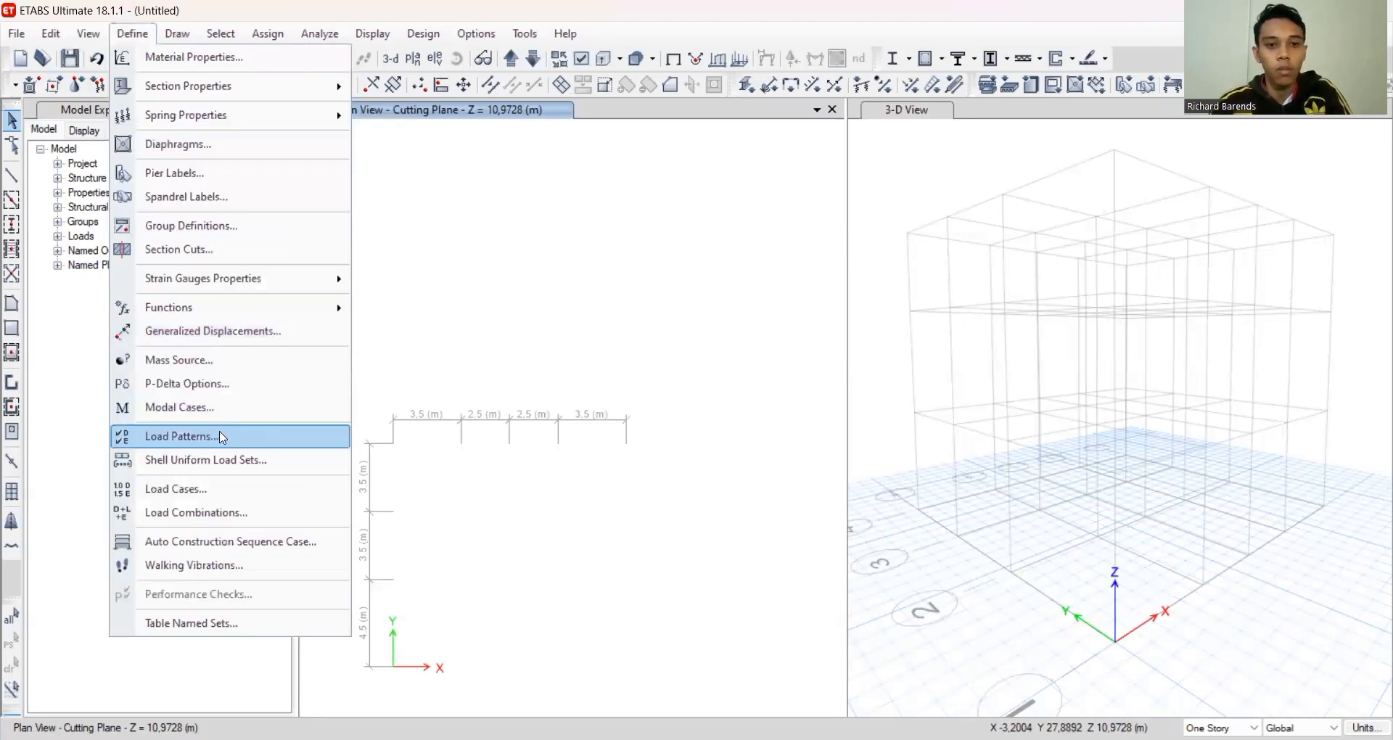
click(222, 437)
drag(412, 333, 347, 331)
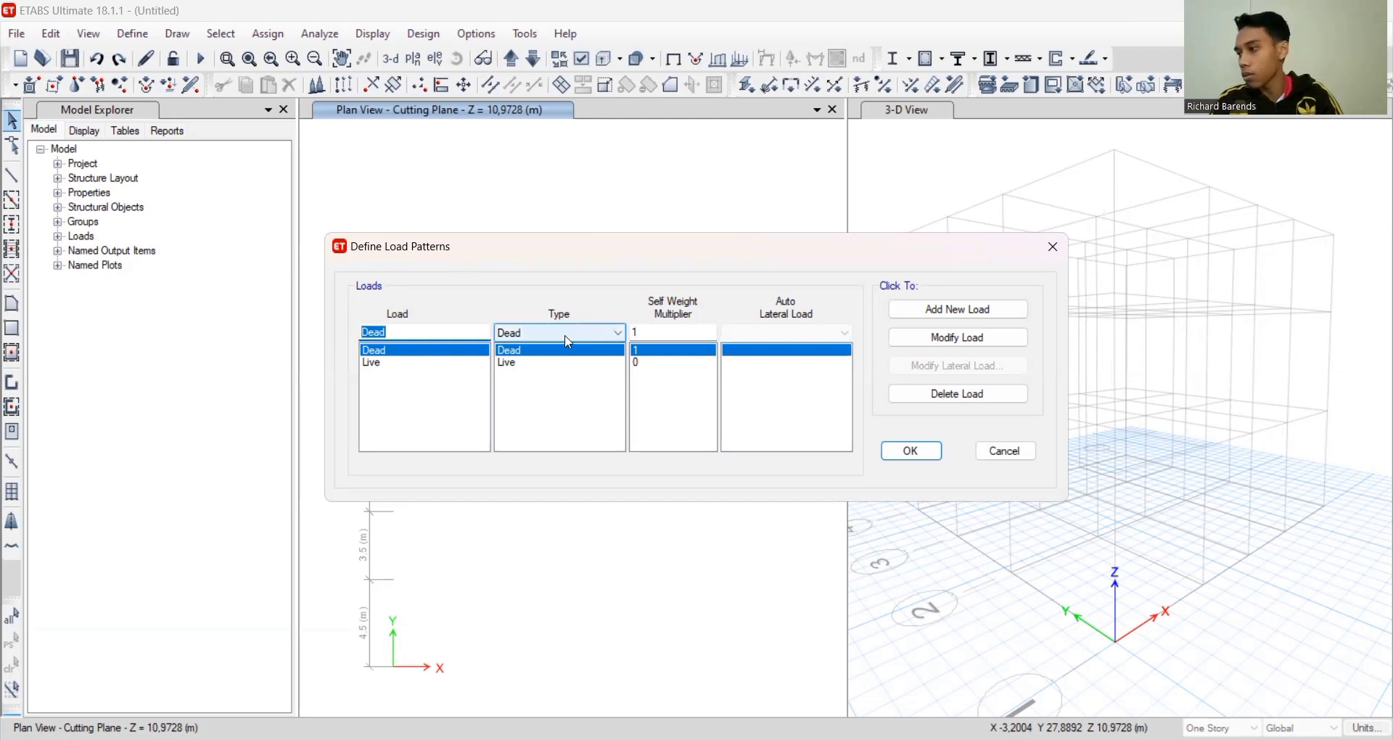
double_click(663, 333)
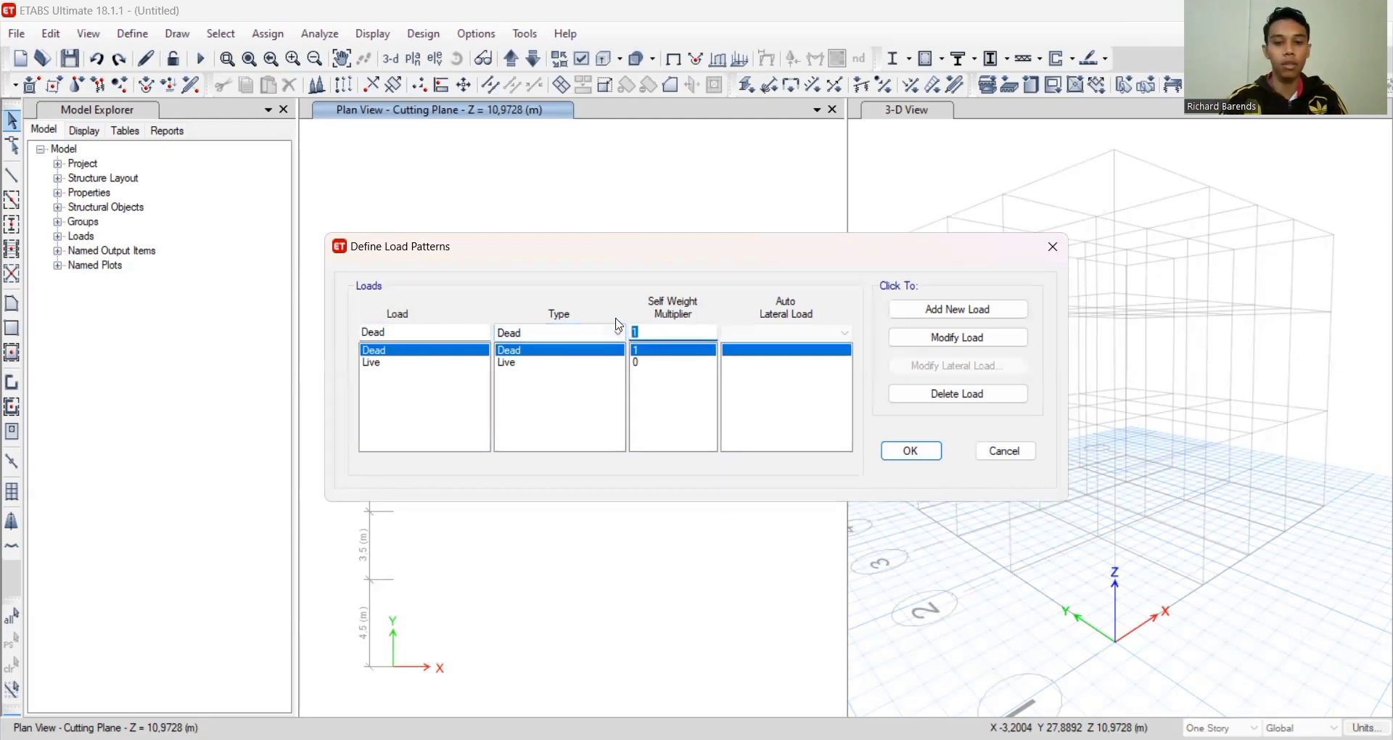
text(0)
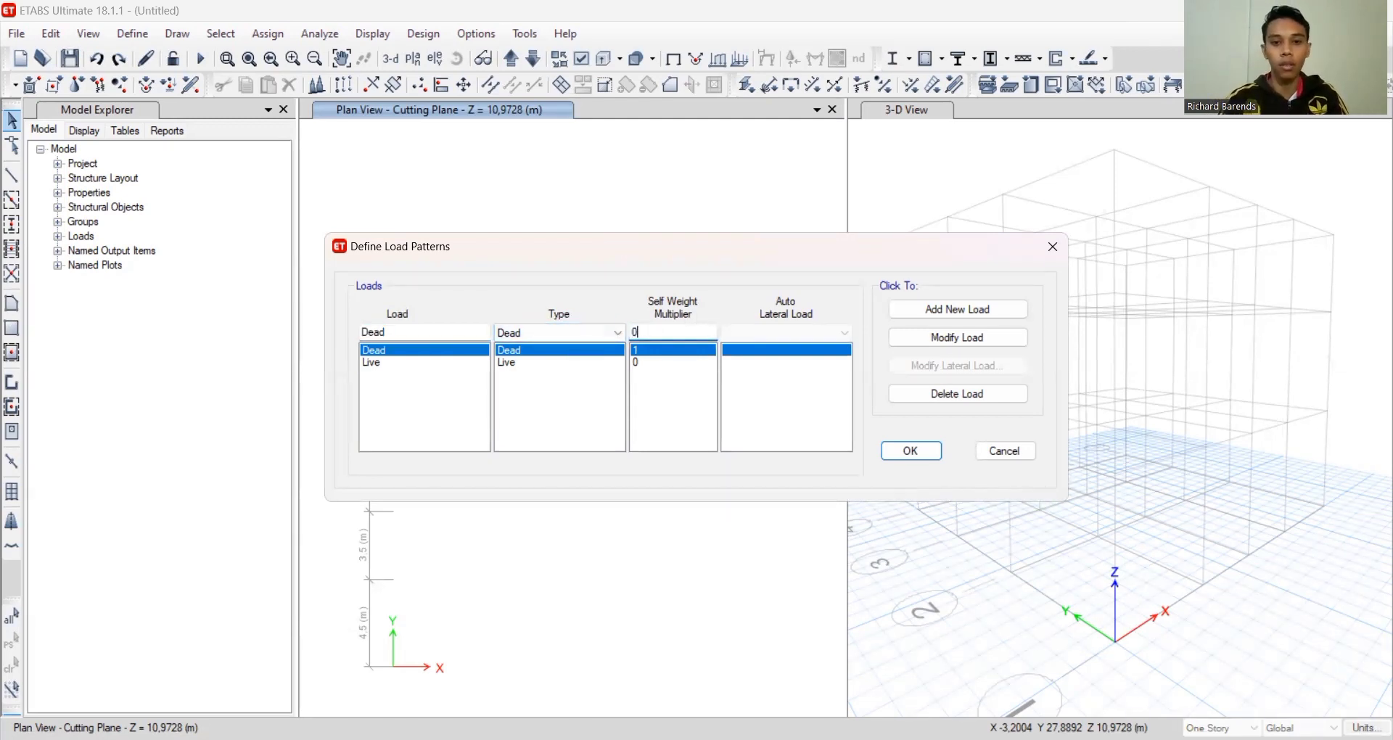
click(1008, 343)
Add a Seismic load pattern named RSPX with self weight multiplier 0 and ASCE 7-16 as its auto lateral load
click(392, 364)
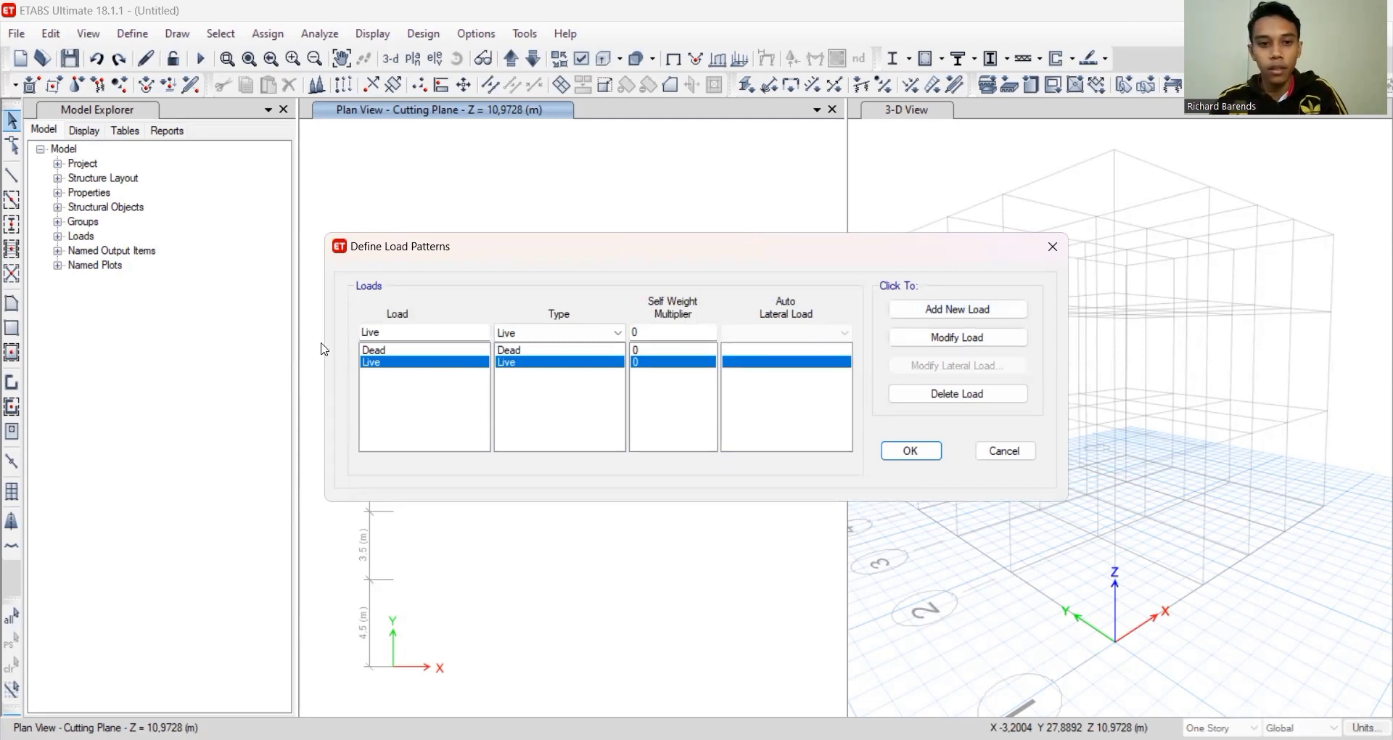
drag(404, 332, 333, 332)
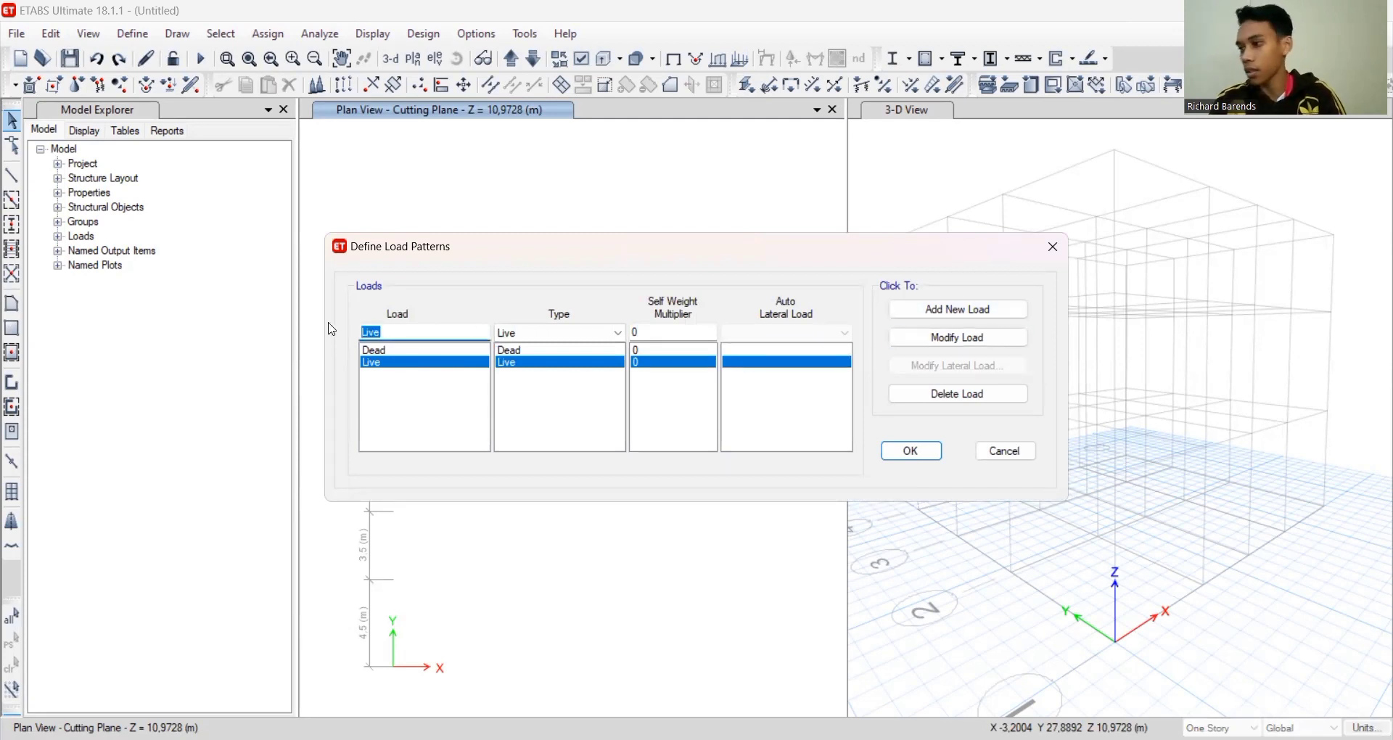
text(RSPX)
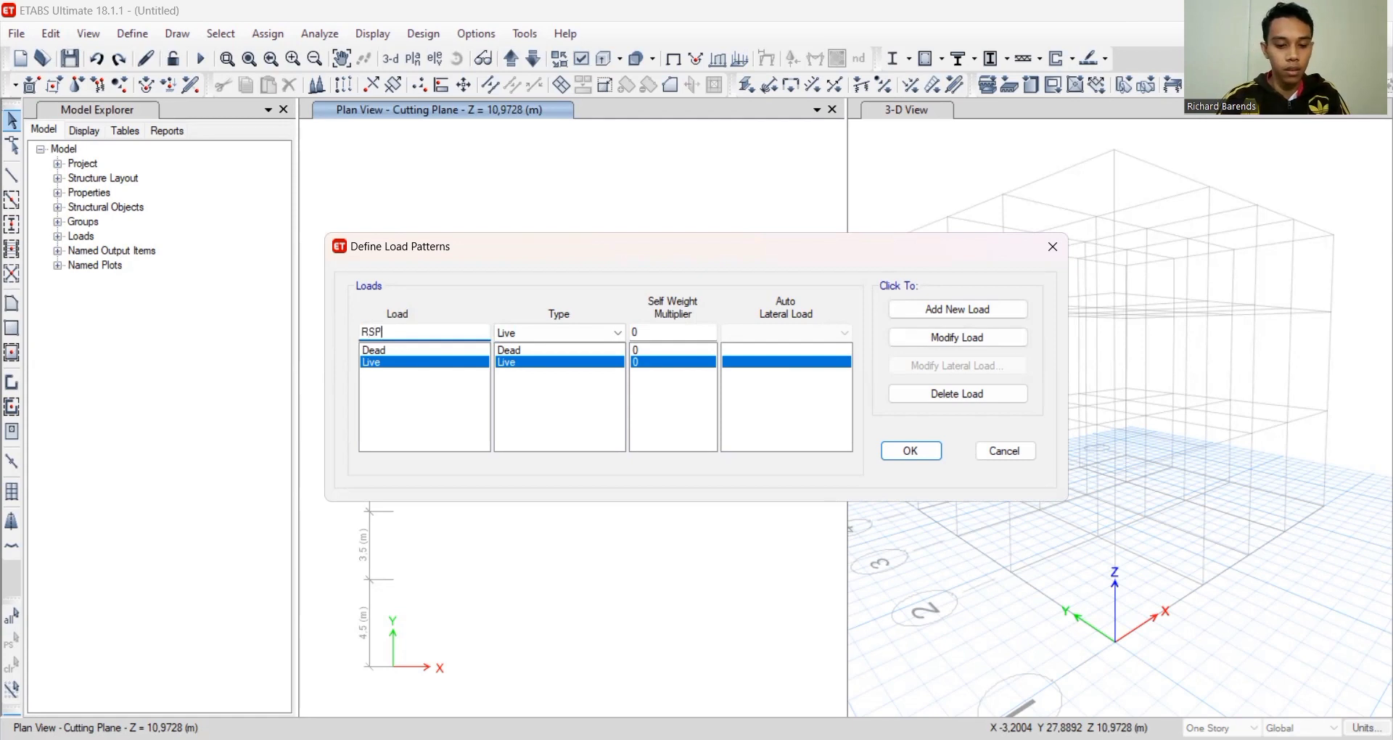
click(602, 333)
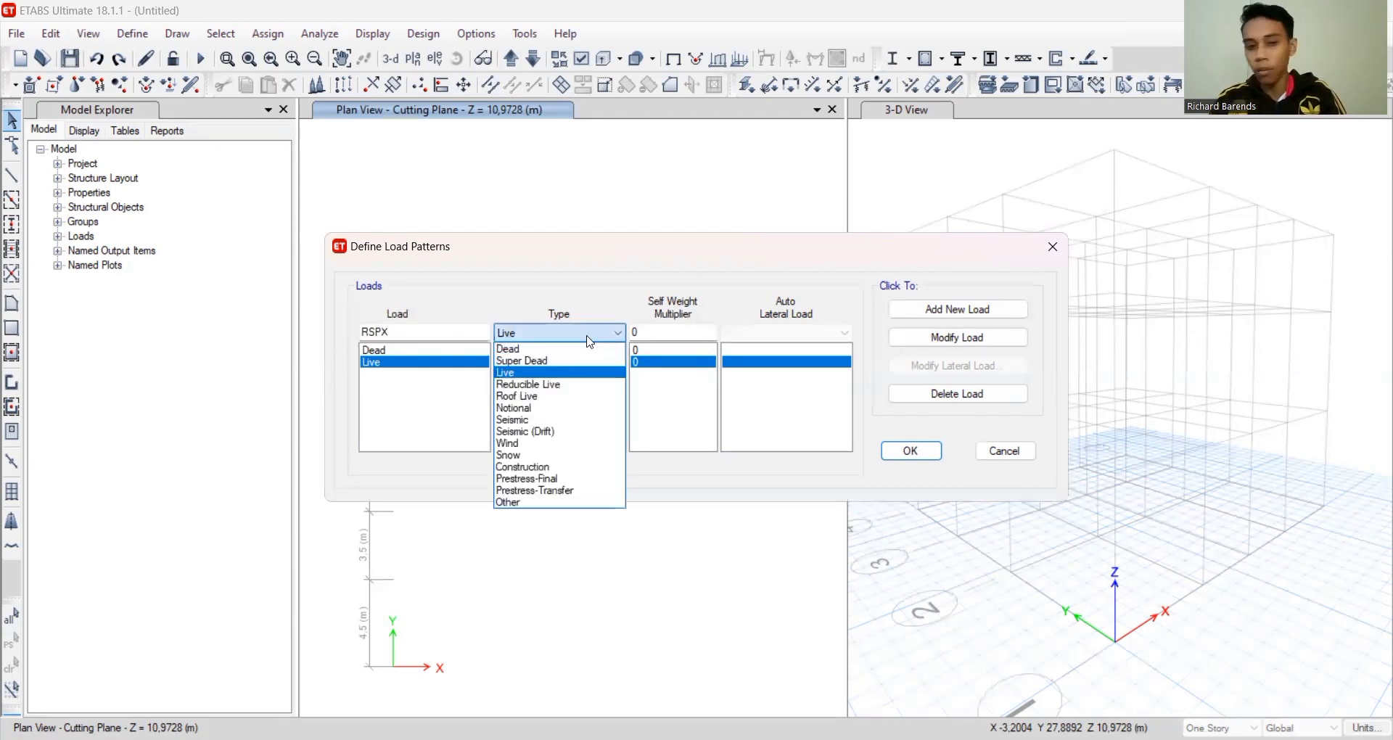
click(542, 420)
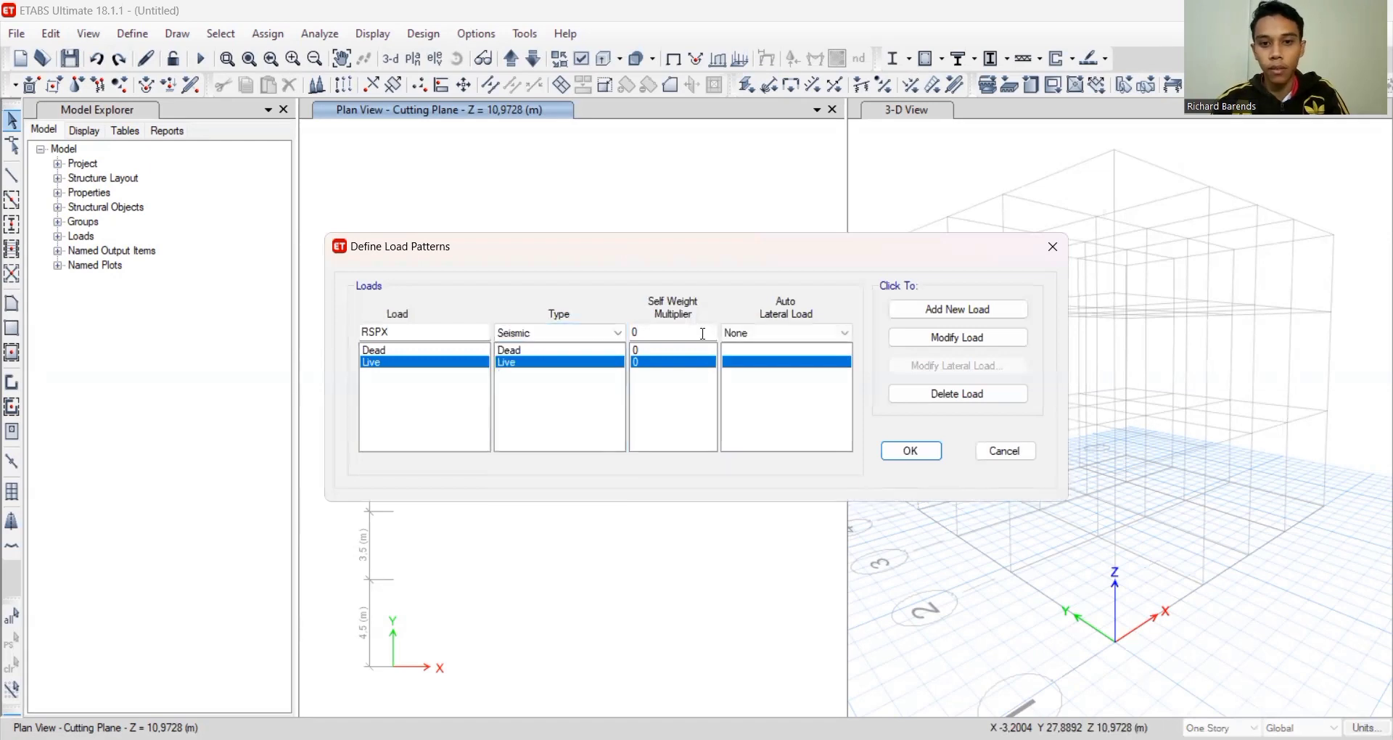
click(755, 338)
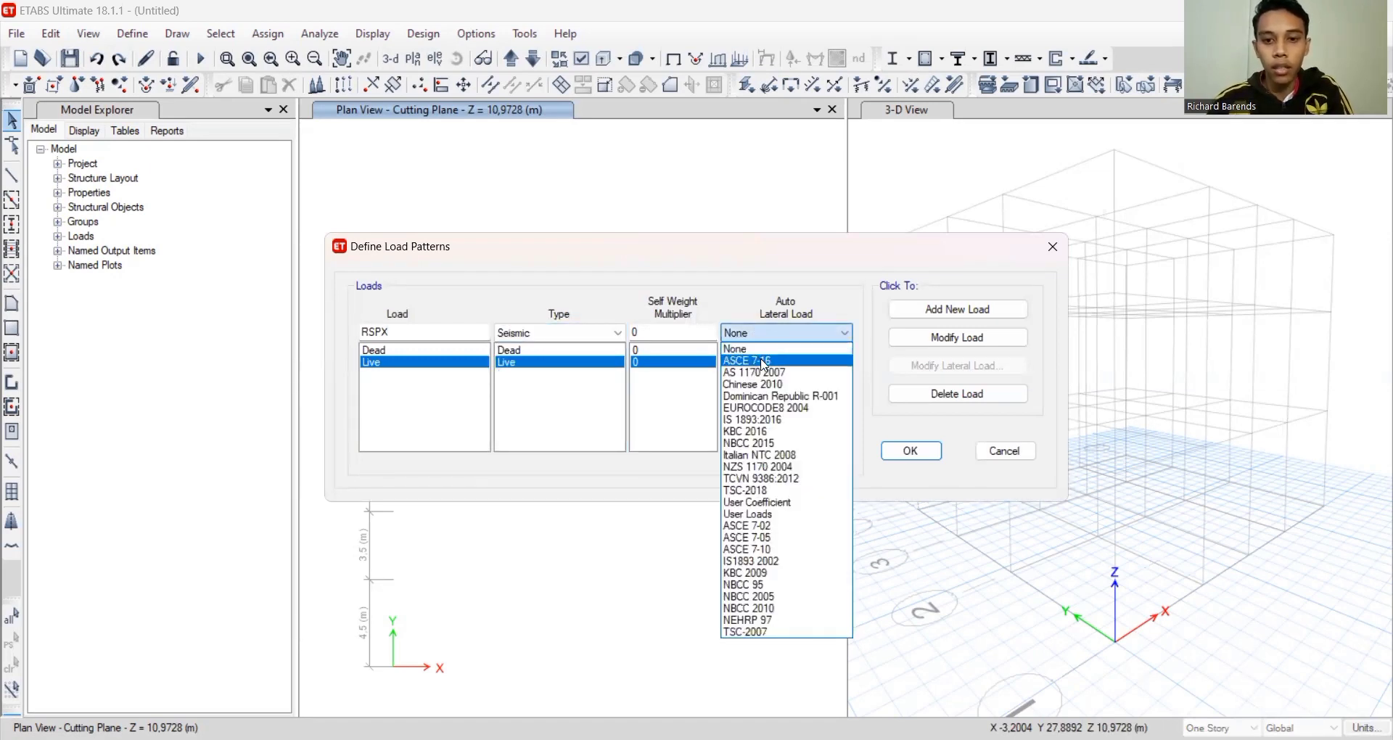
click(767, 360)
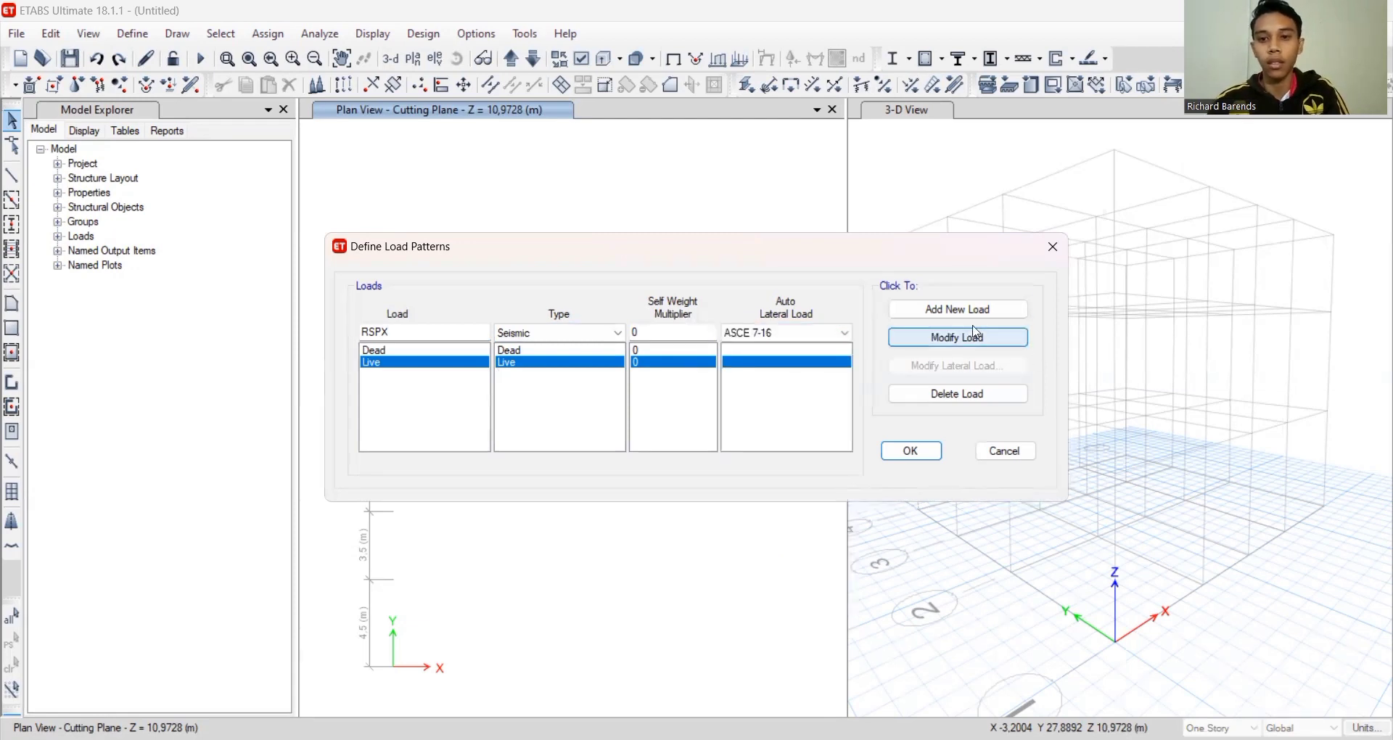
click(958, 309)
Add a second Seismic load pattern named RSPY with the same ASCE 7-16 auto lateral load
click(410, 335)
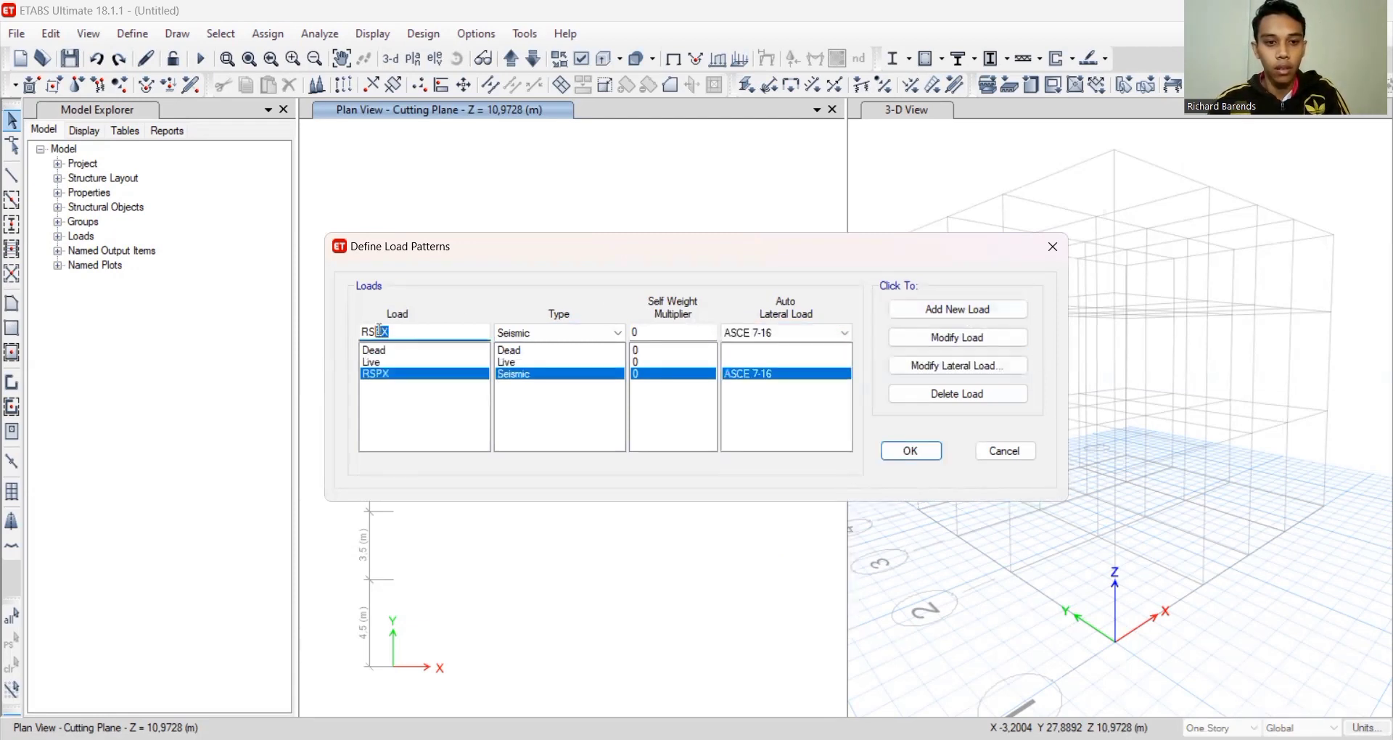
key(BackSpace)
text(Y)
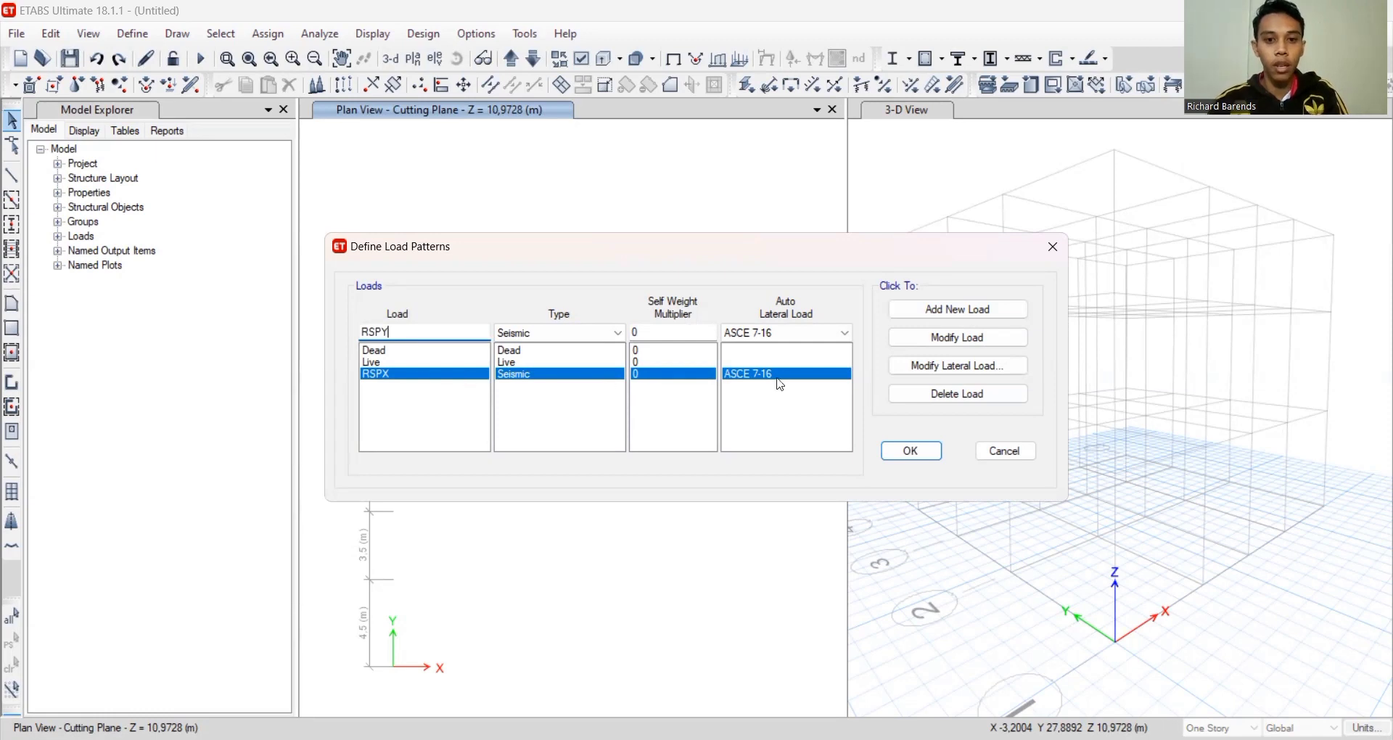
click(942, 310)
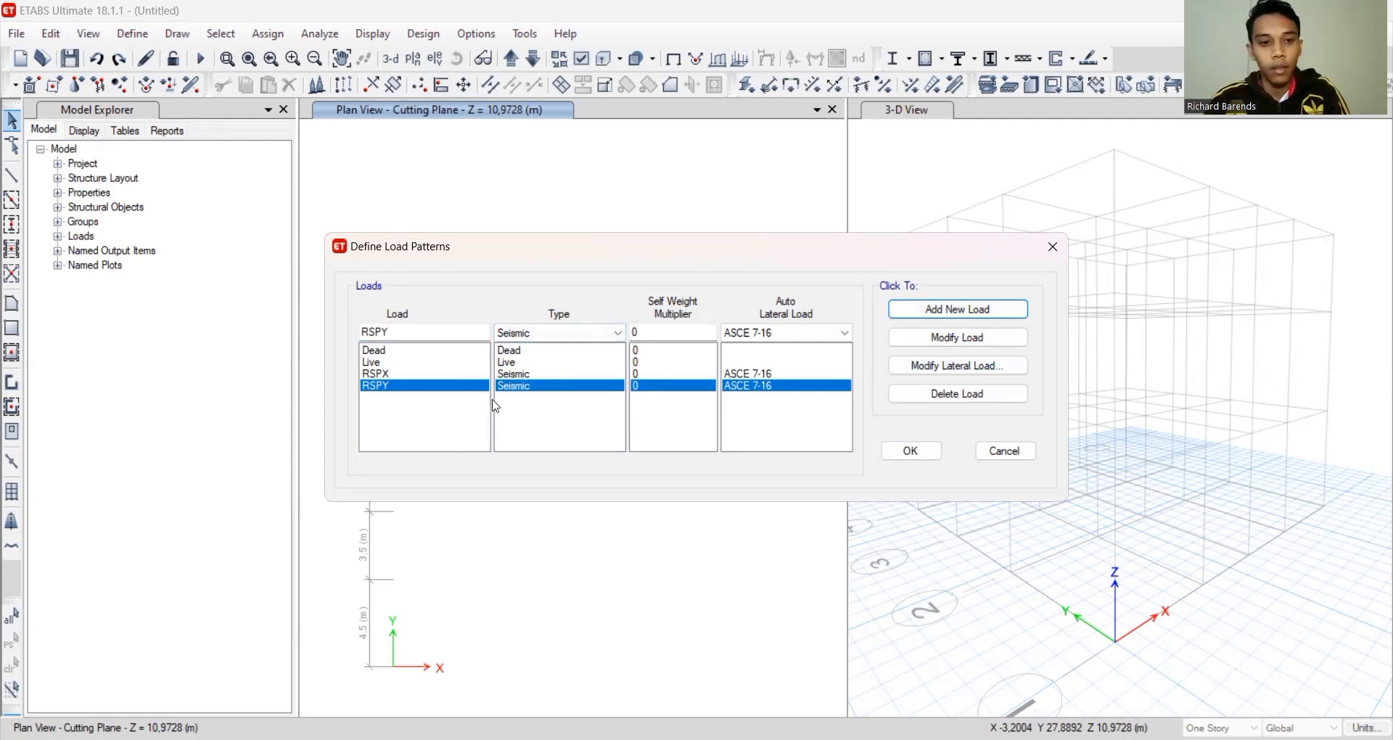
Add a load pattern named BEban Dinding of type Dead with a self weight multiplier of 0
drag(392, 332, 307, 332)
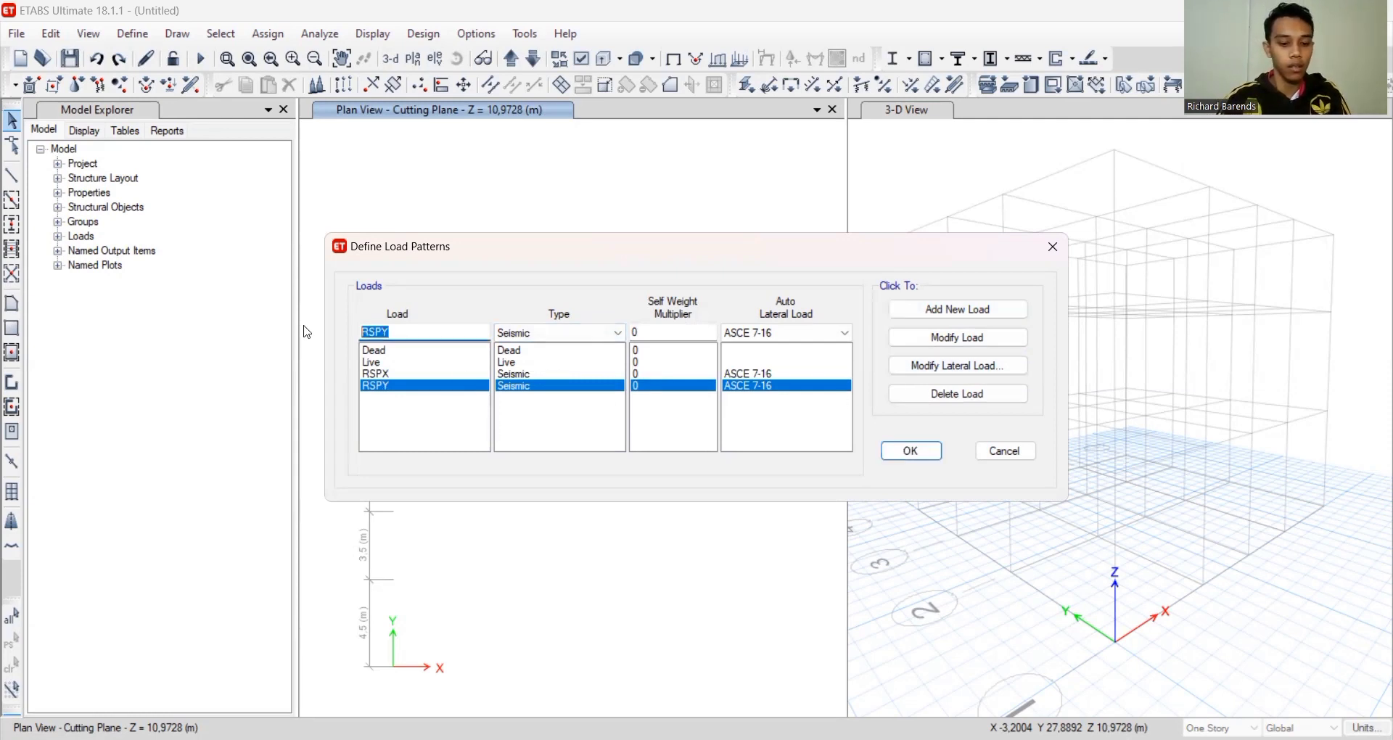
text(BEban )
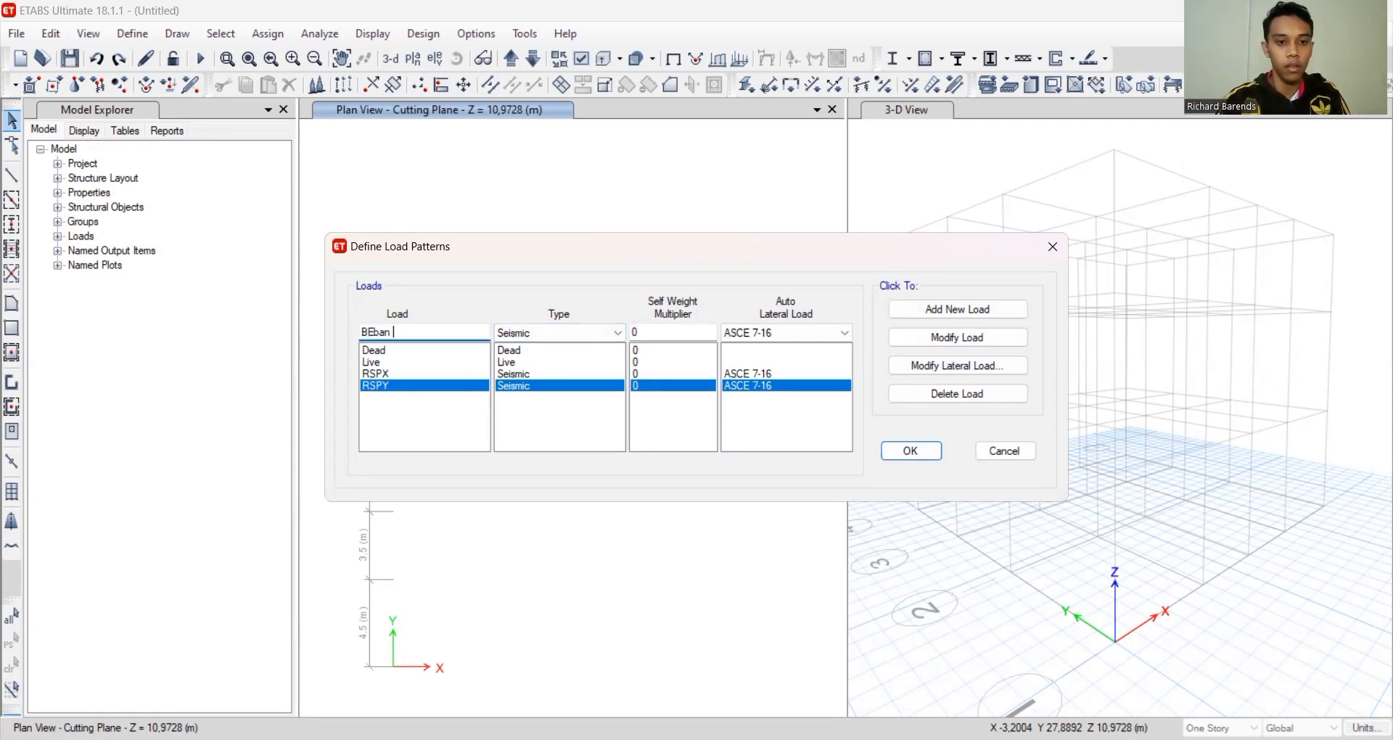
text(Dinding)
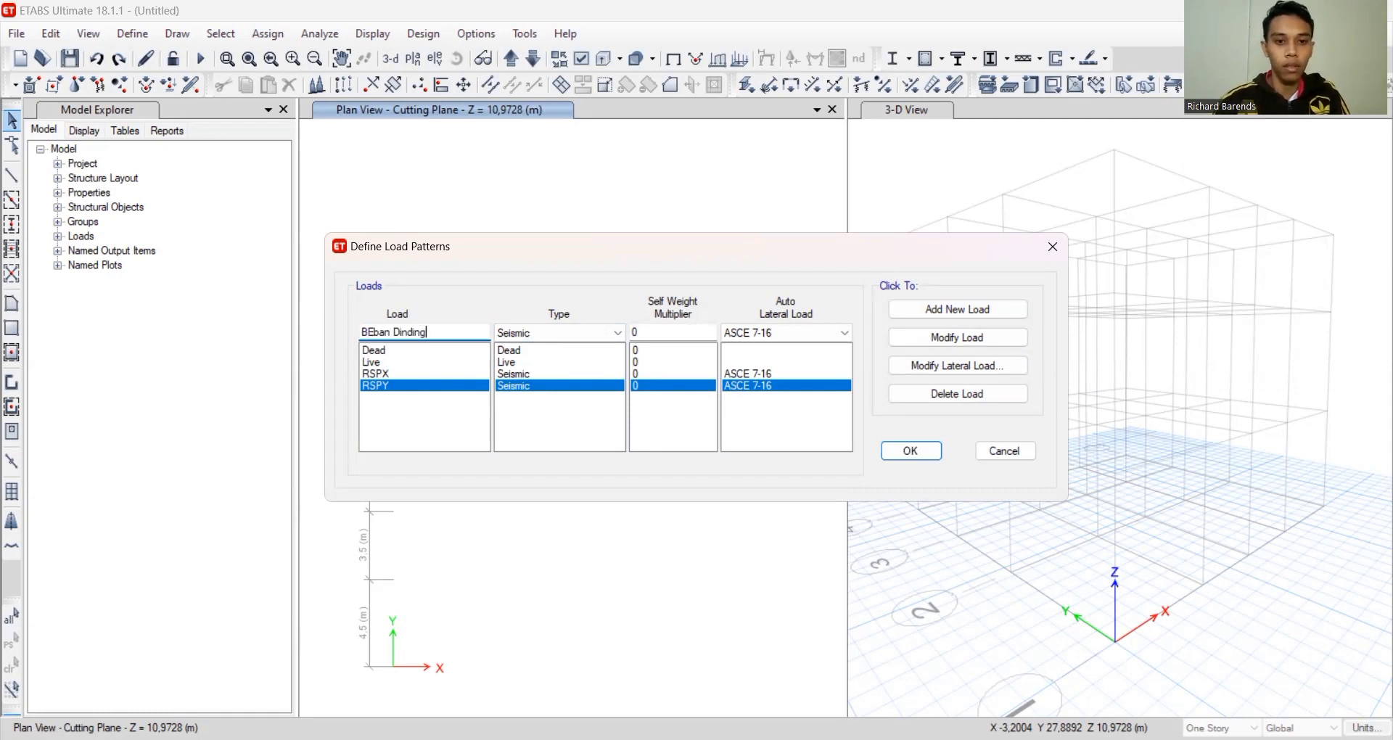
click(555, 332)
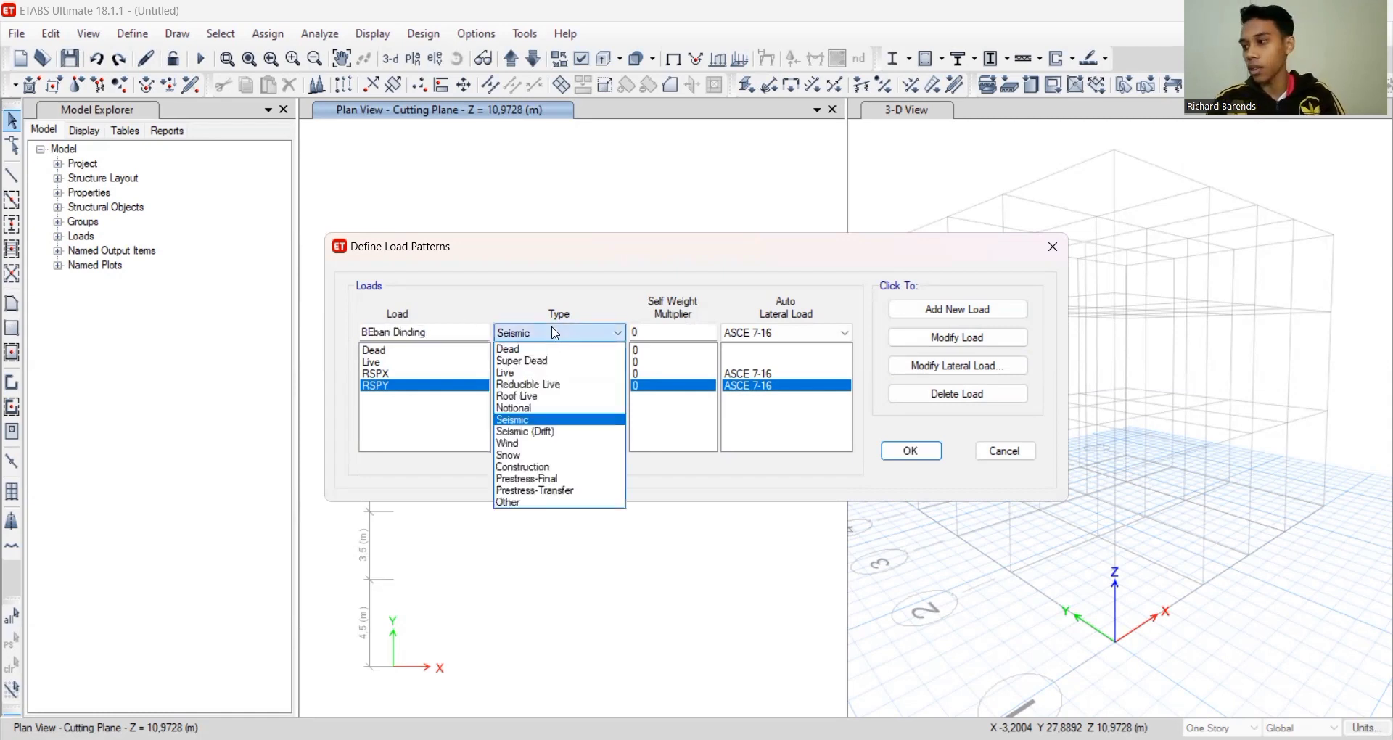
click(550, 350)
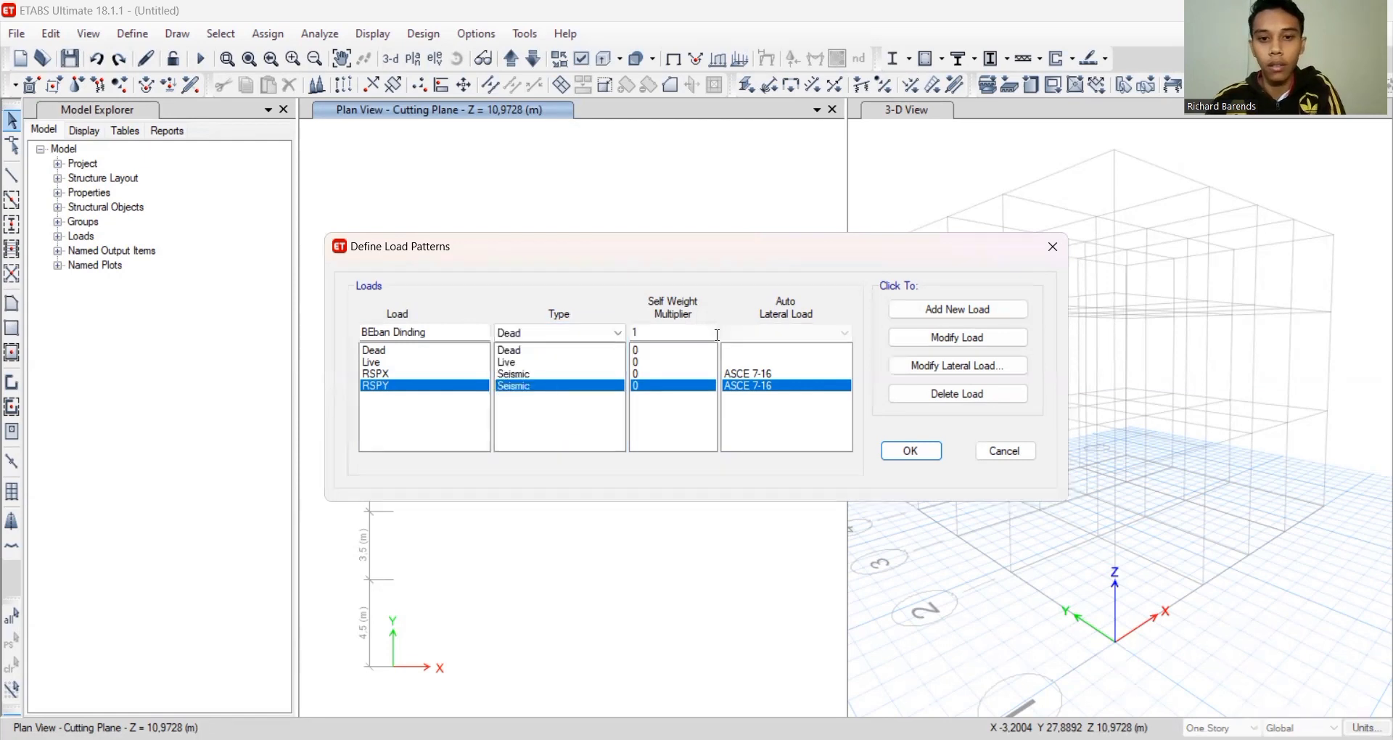
drag(669, 330, 563, 327)
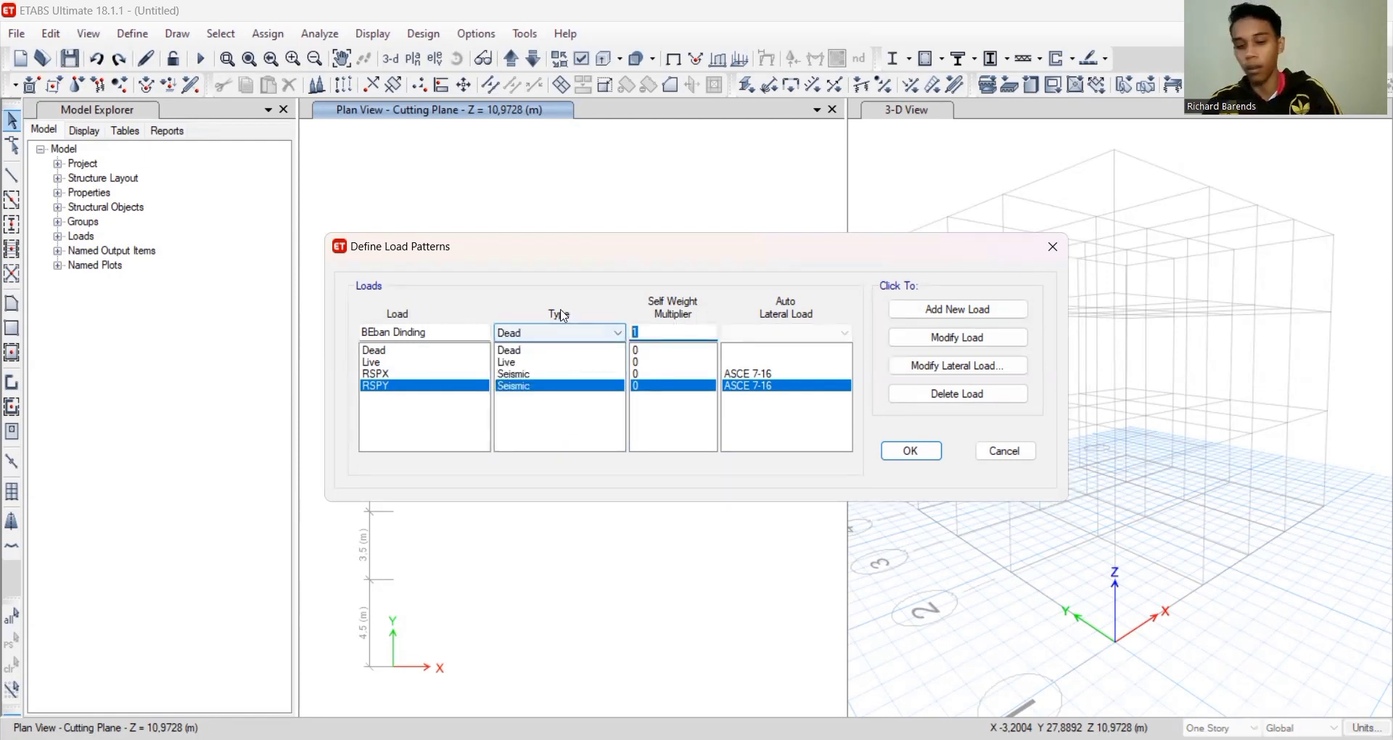
text(0)
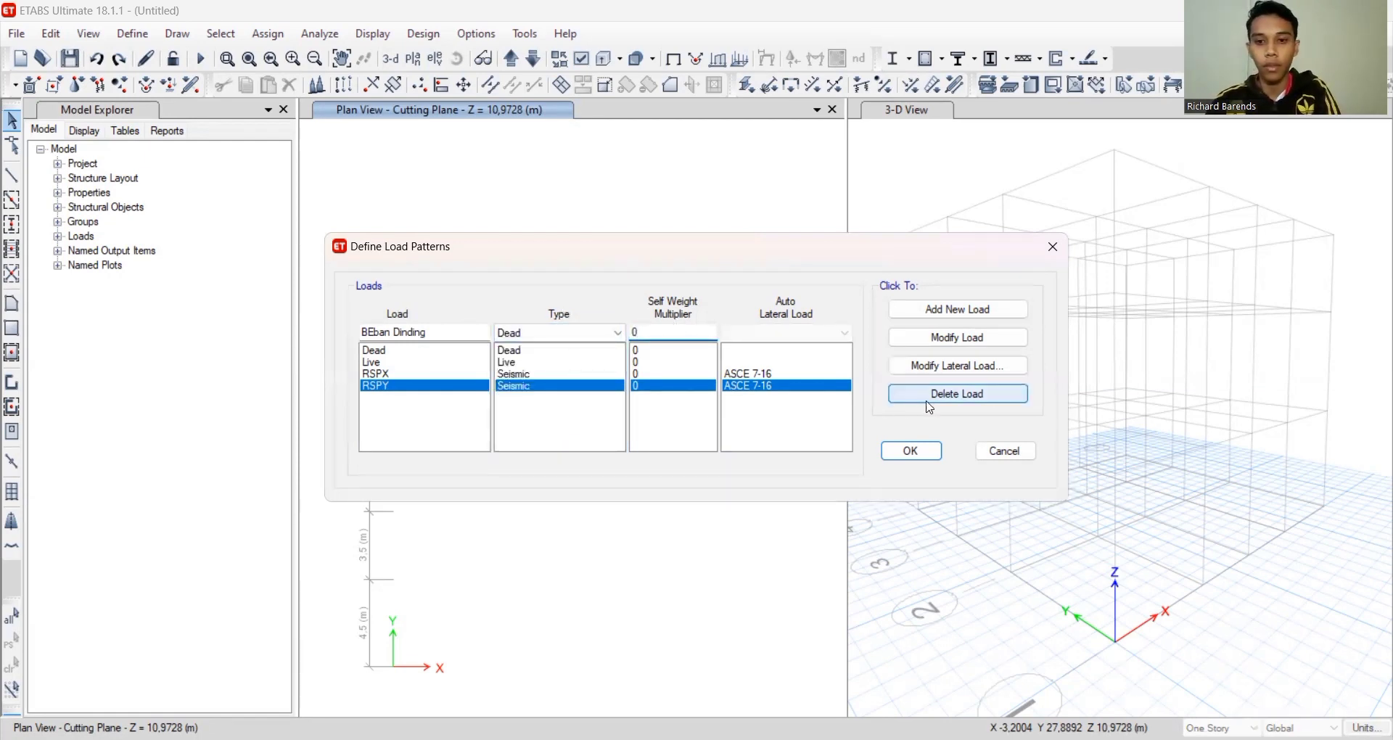
click(957, 309)
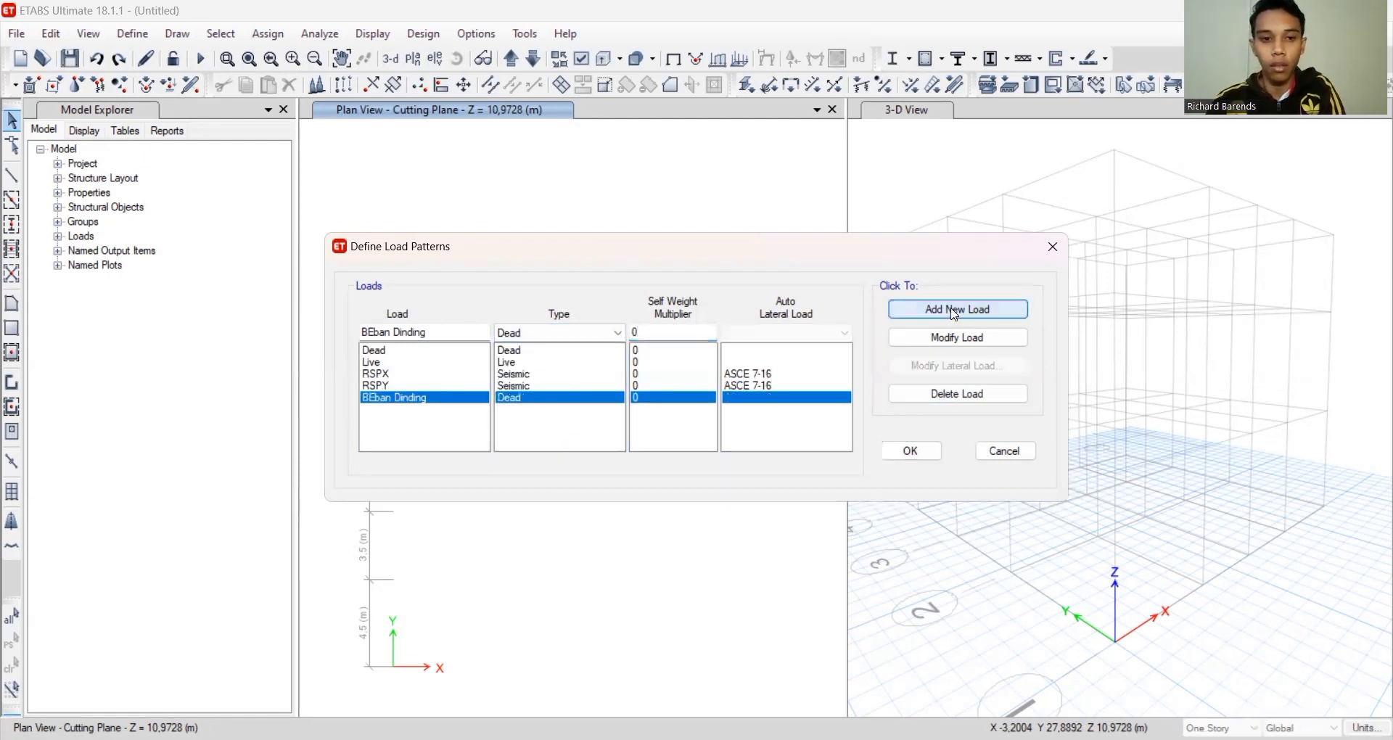
Restrict the RSPX pattern's ASCE 7-16 lateral load to the X direction cases by excluding Y Dir and both Y eccentricities
click(439, 373)
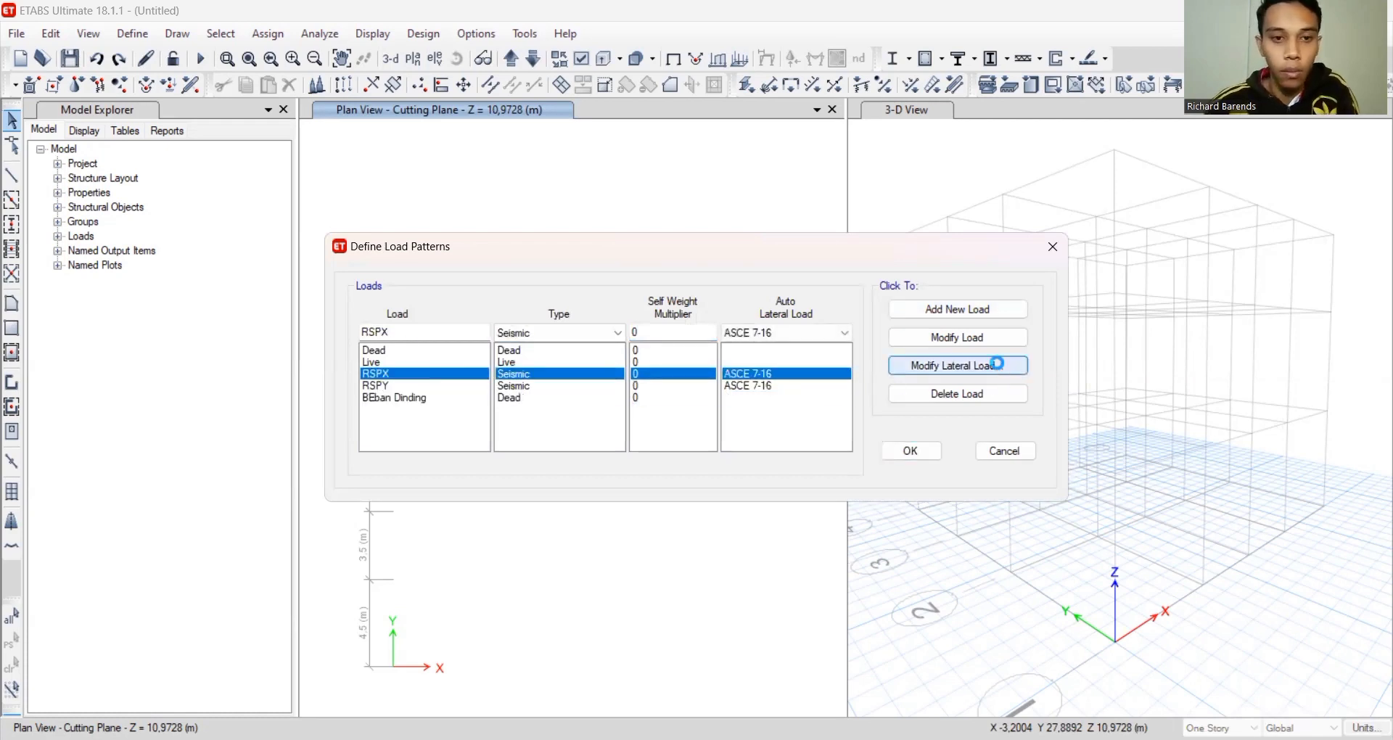
click(1002, 367)
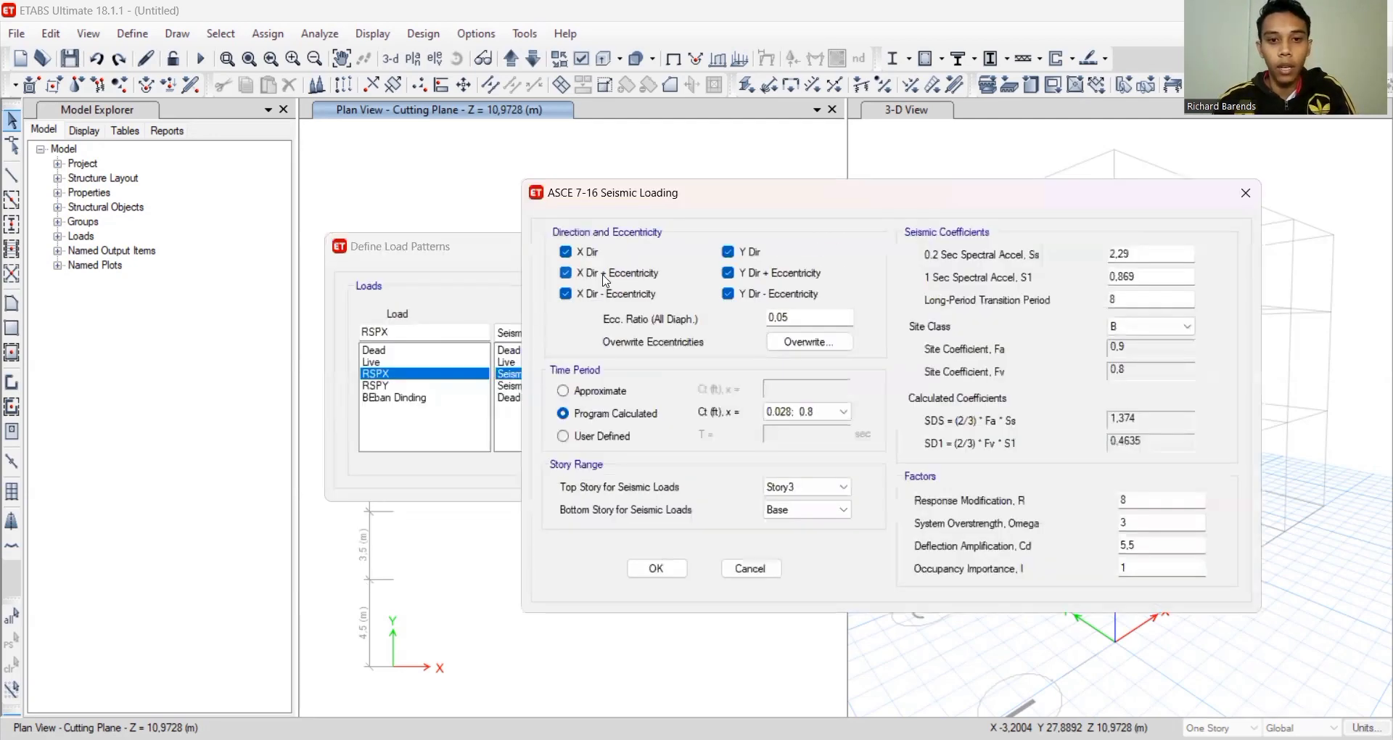
click(728, 252)
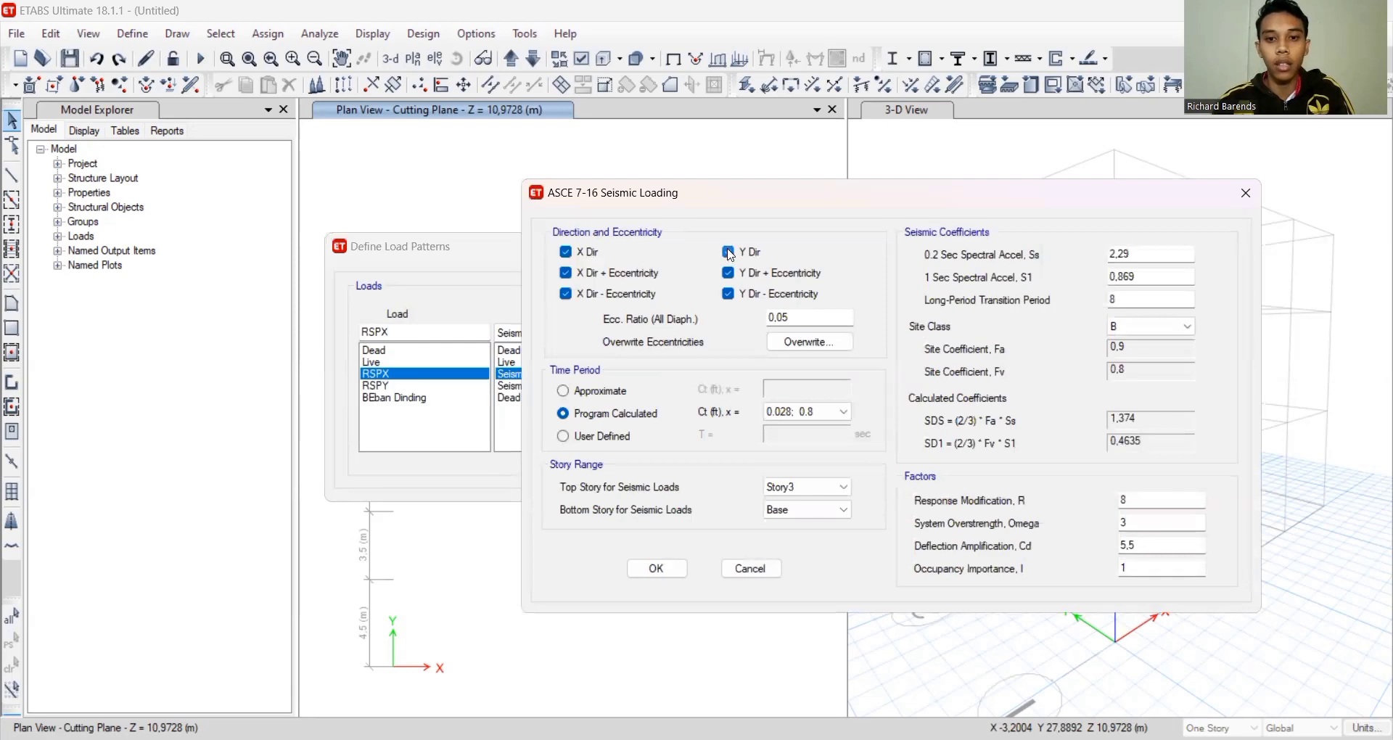
click(728, 273)
click(728, 294)
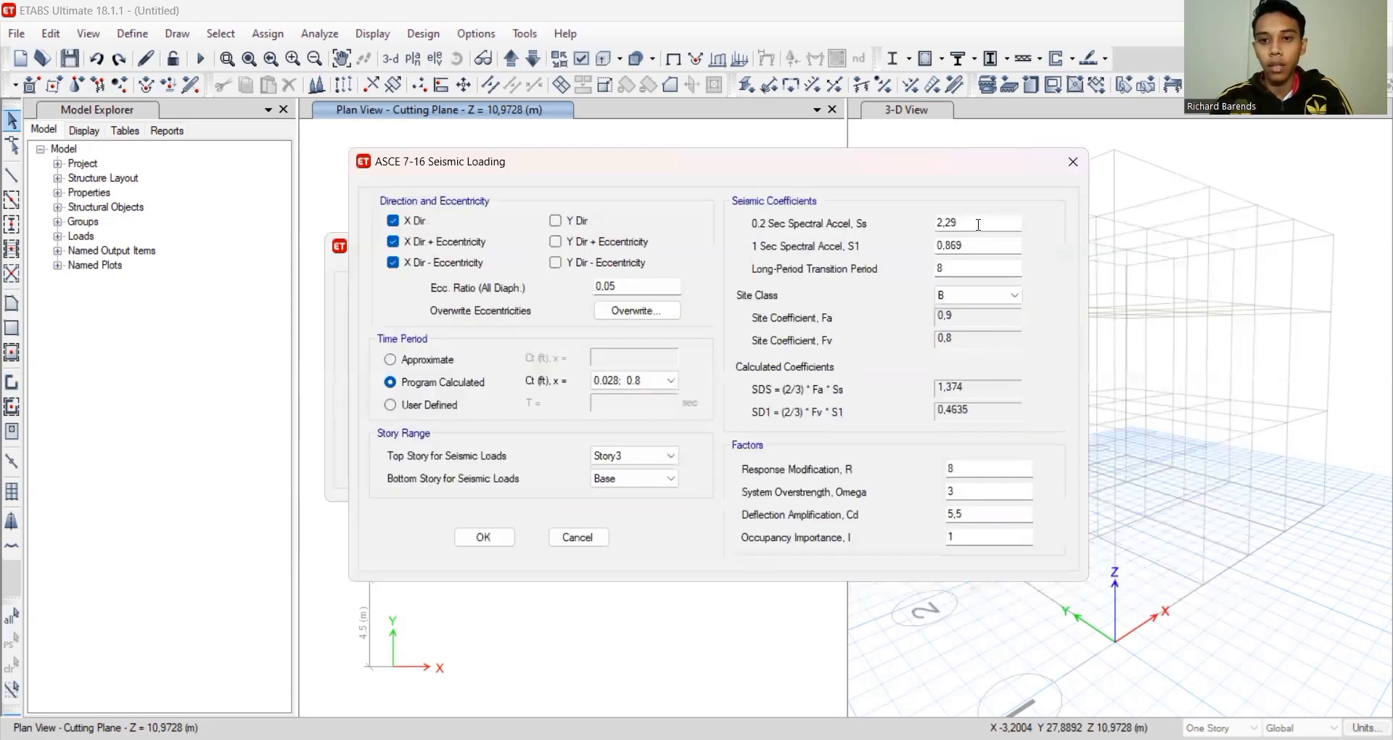
Set the RSPX seismic coefficients to Ss 1.002, S1 0.459, long-period transition period 6 and site class D
drag(973, 222, 919, 226)
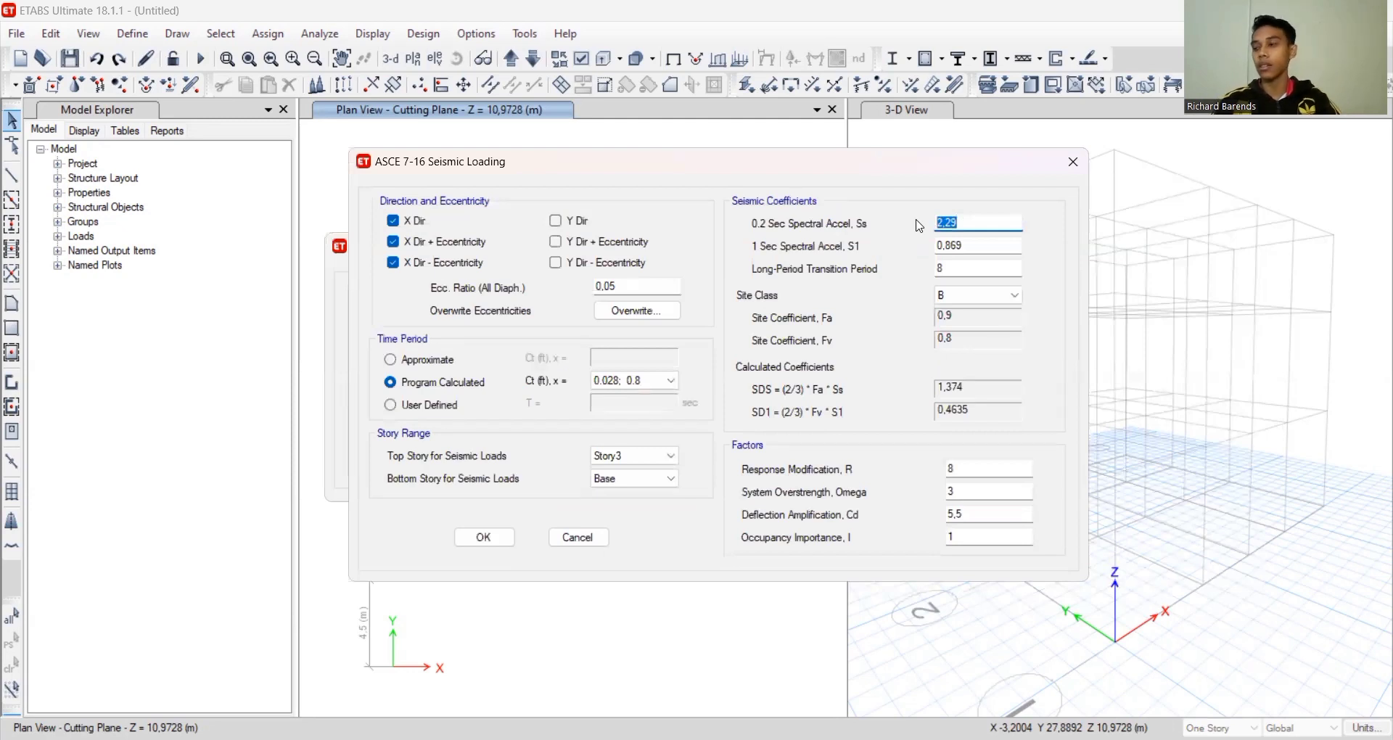
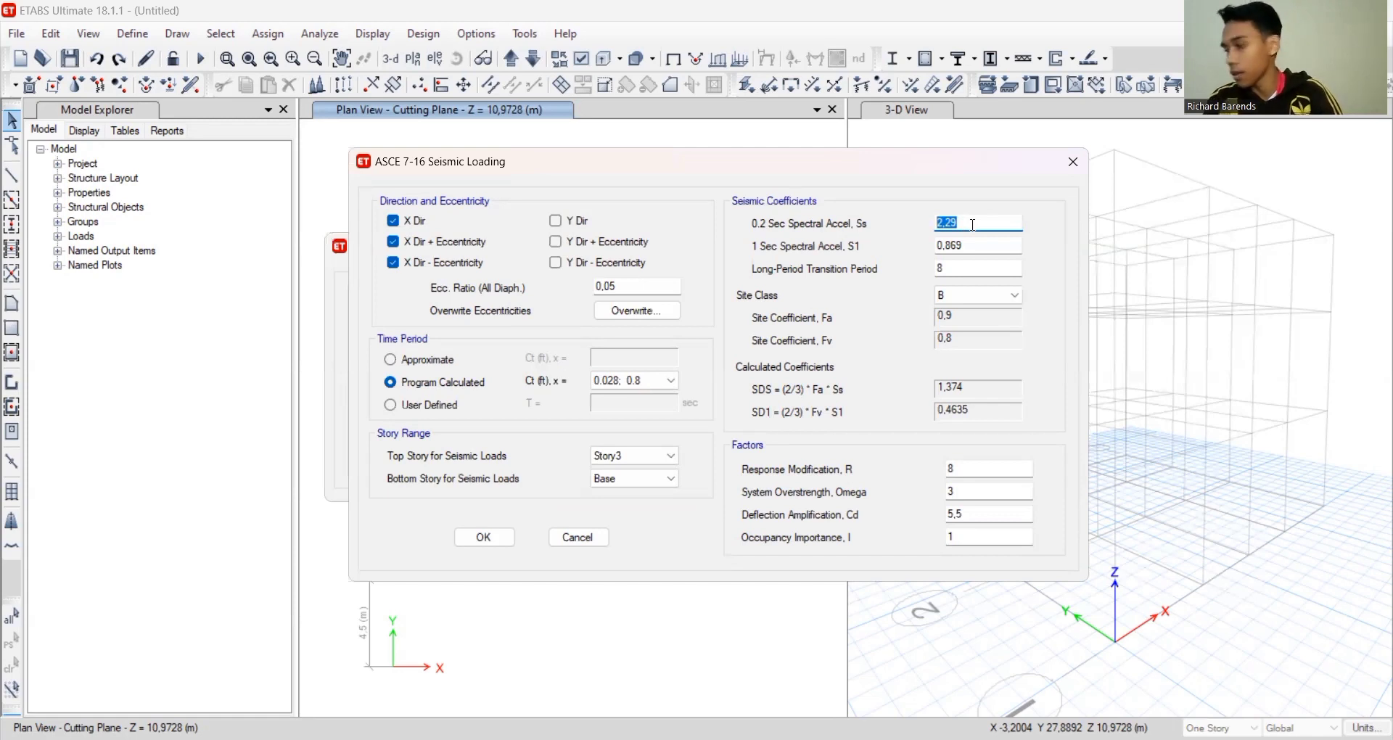
text(1,002)
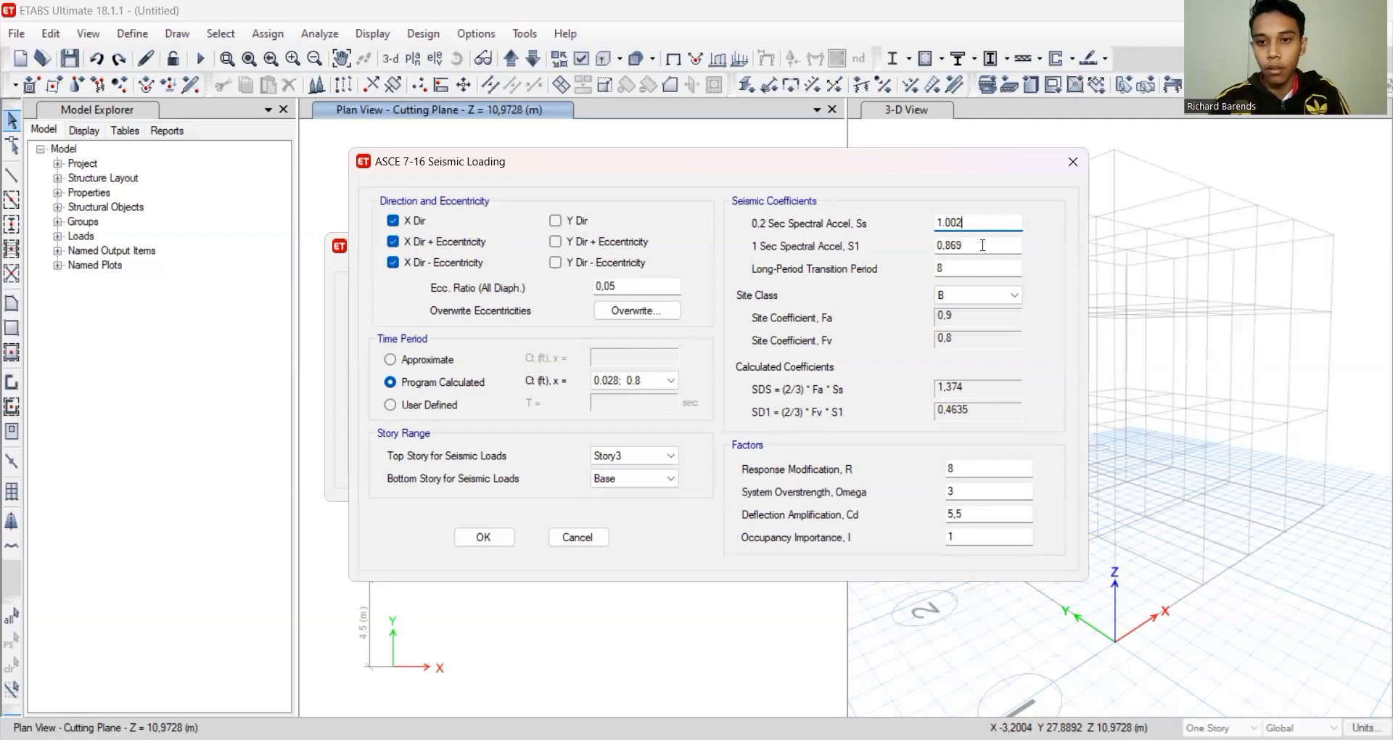
key(Tab)
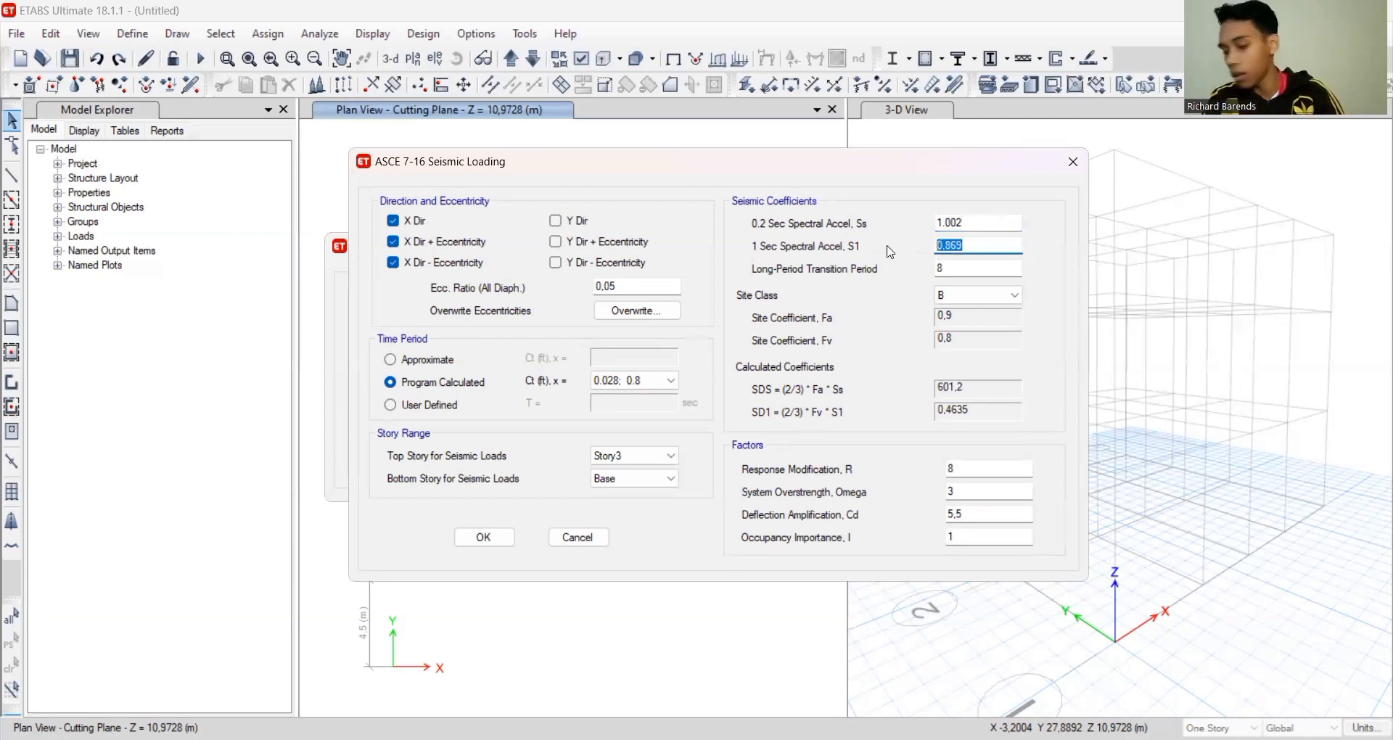
text(0.459)
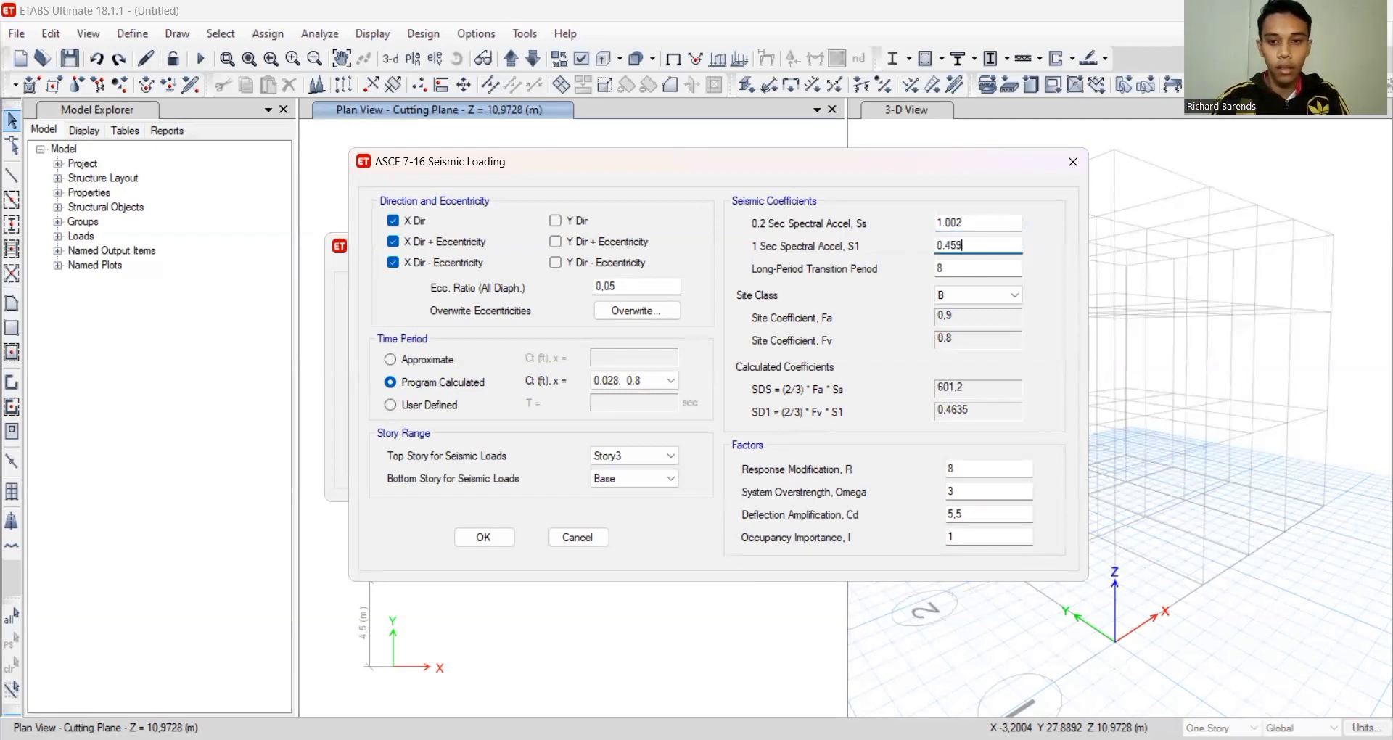
key(Tab)
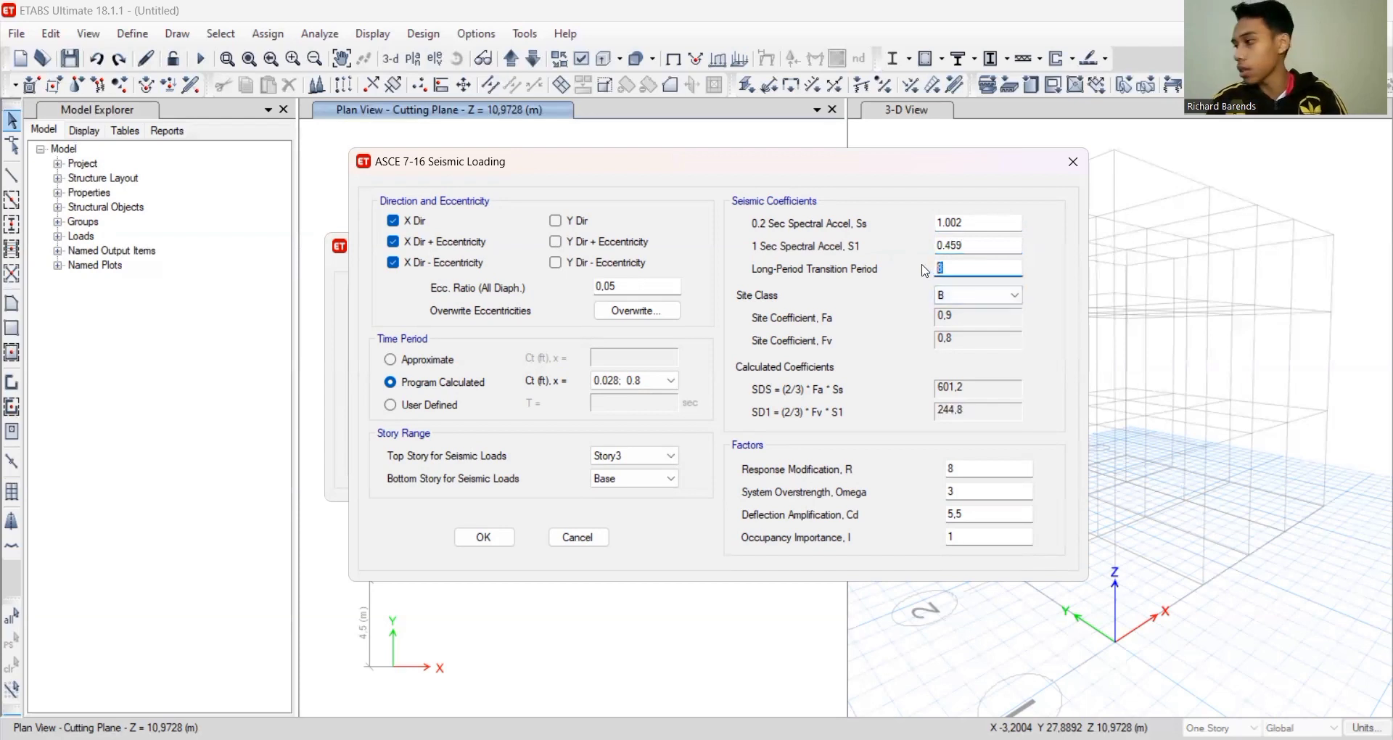
text(6)
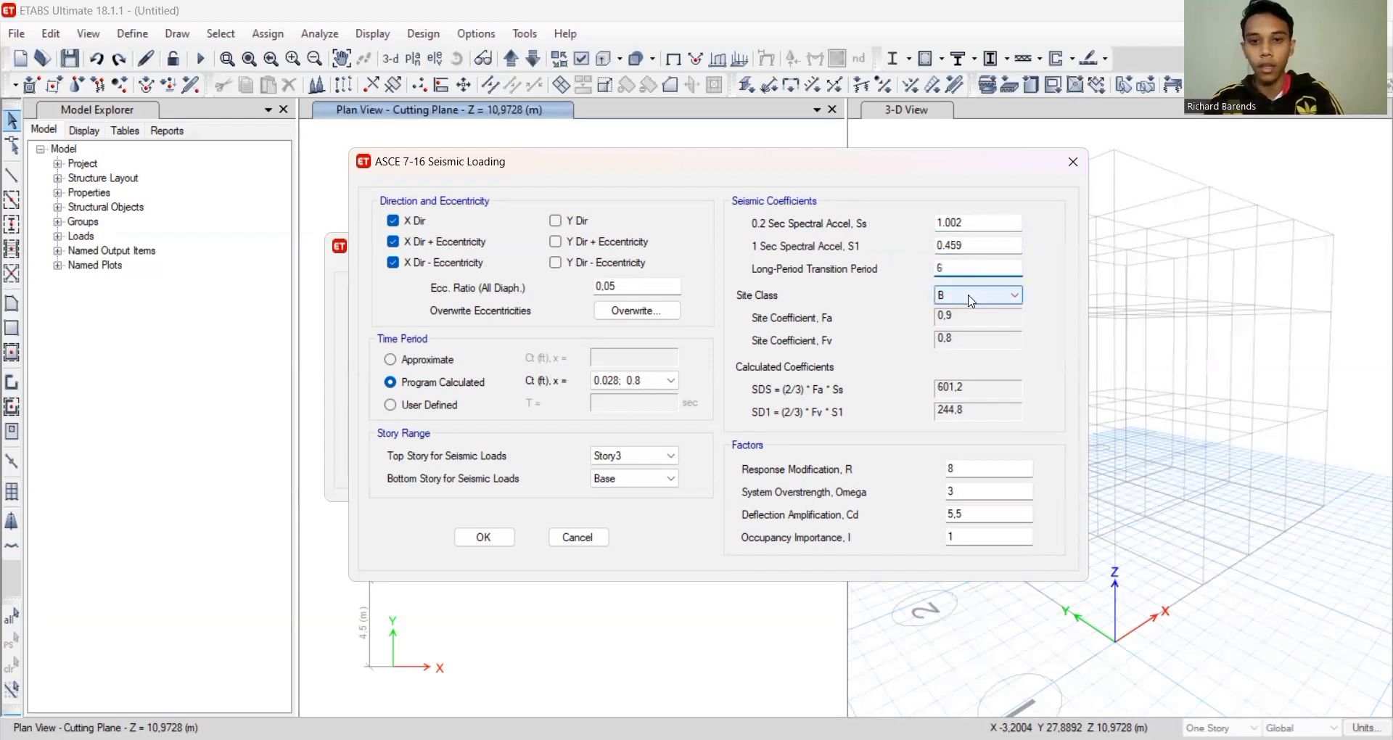
click(970, 297)
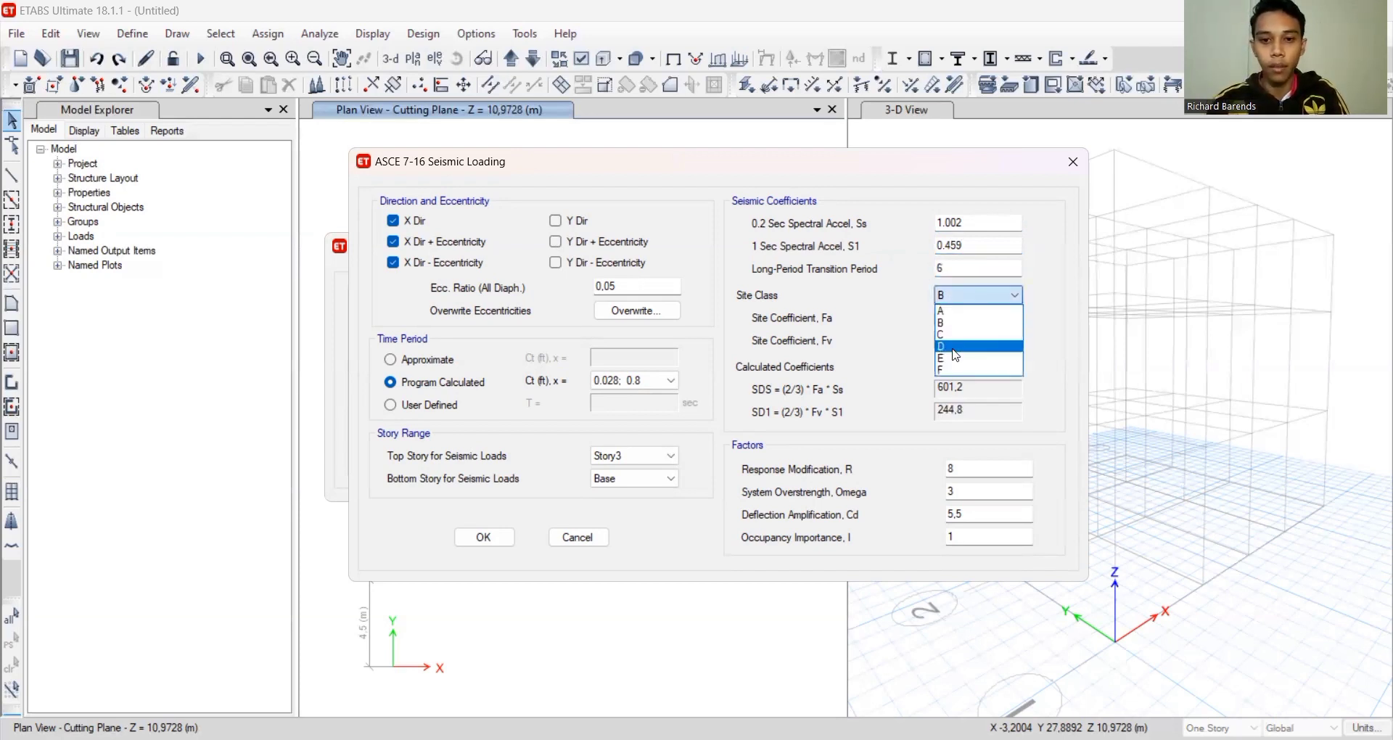
click(955, 346)
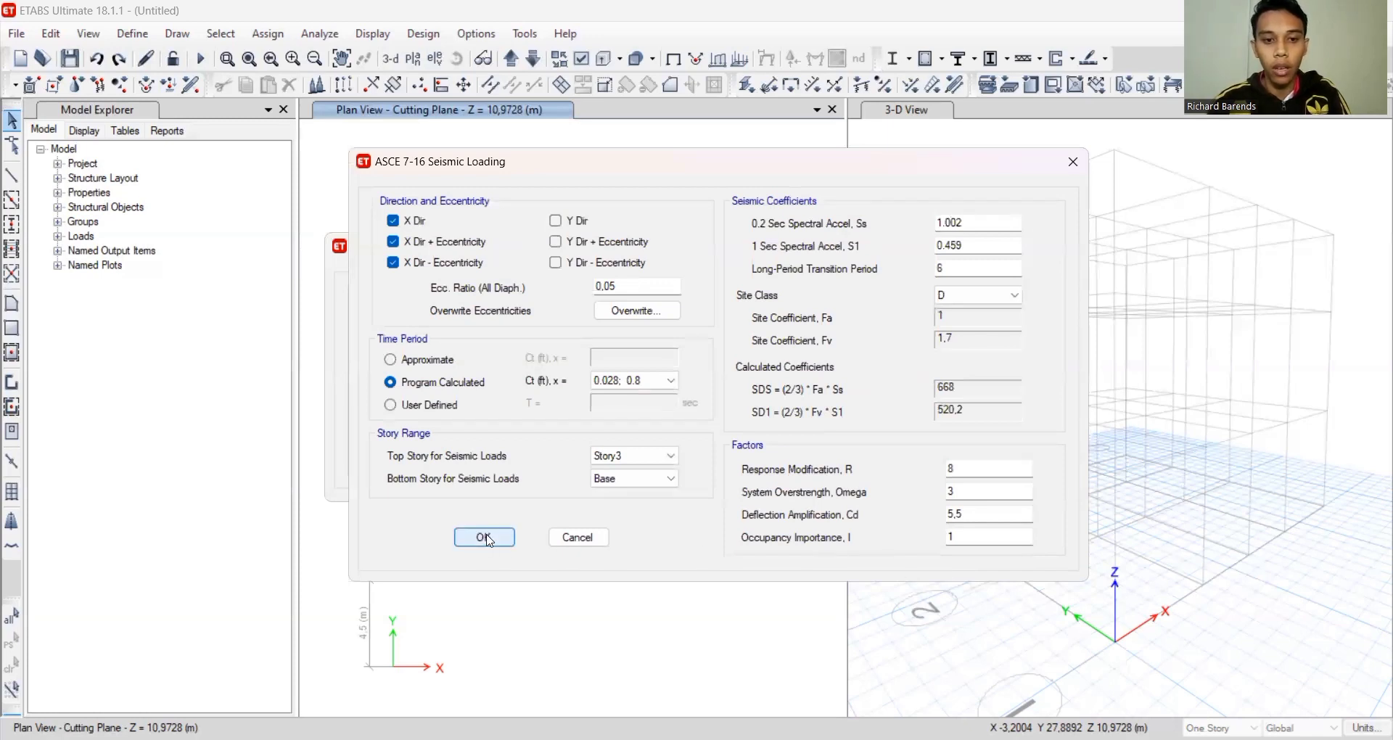
click(488, 540)
Restrict the RSPY pattern's ASCE 7-16 lateral load to the Y direction cases by excluding X Dir and both X eccentricities
click(527, 393)
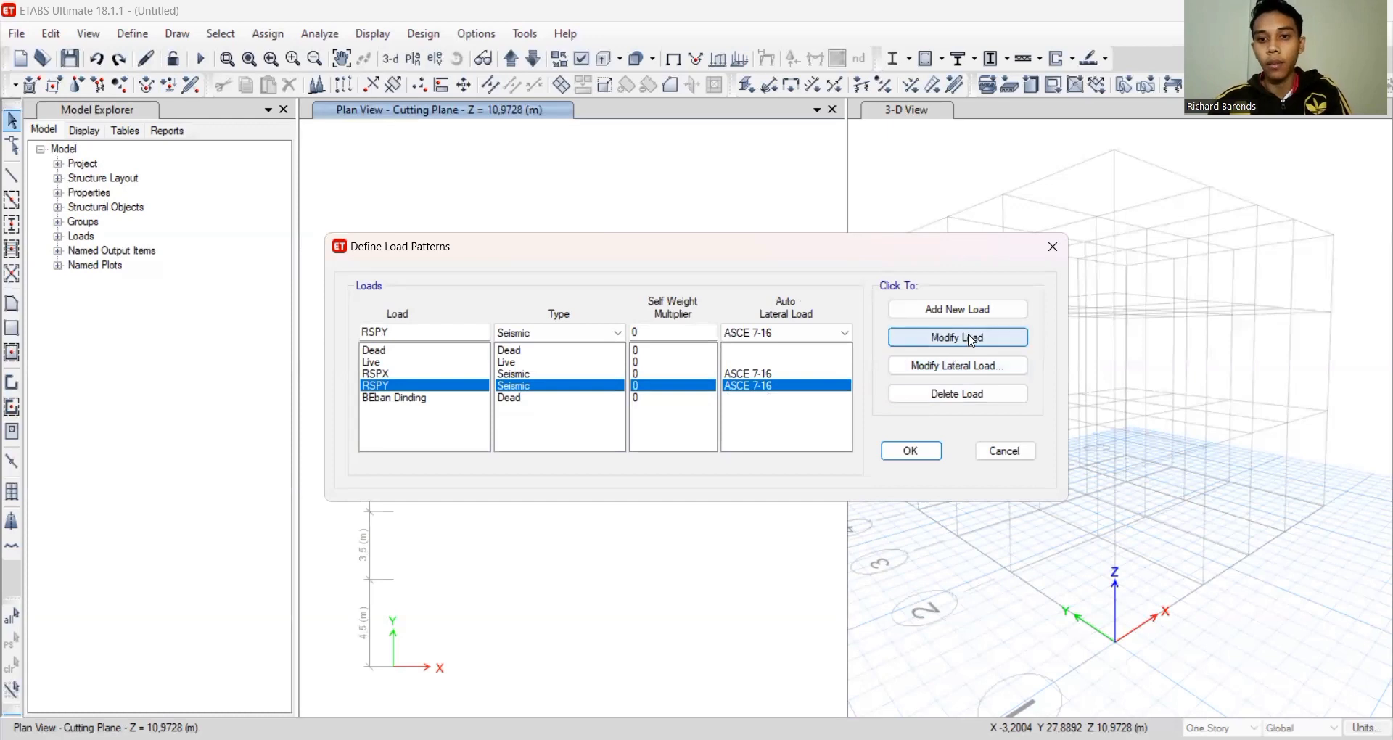
click(960, 366)
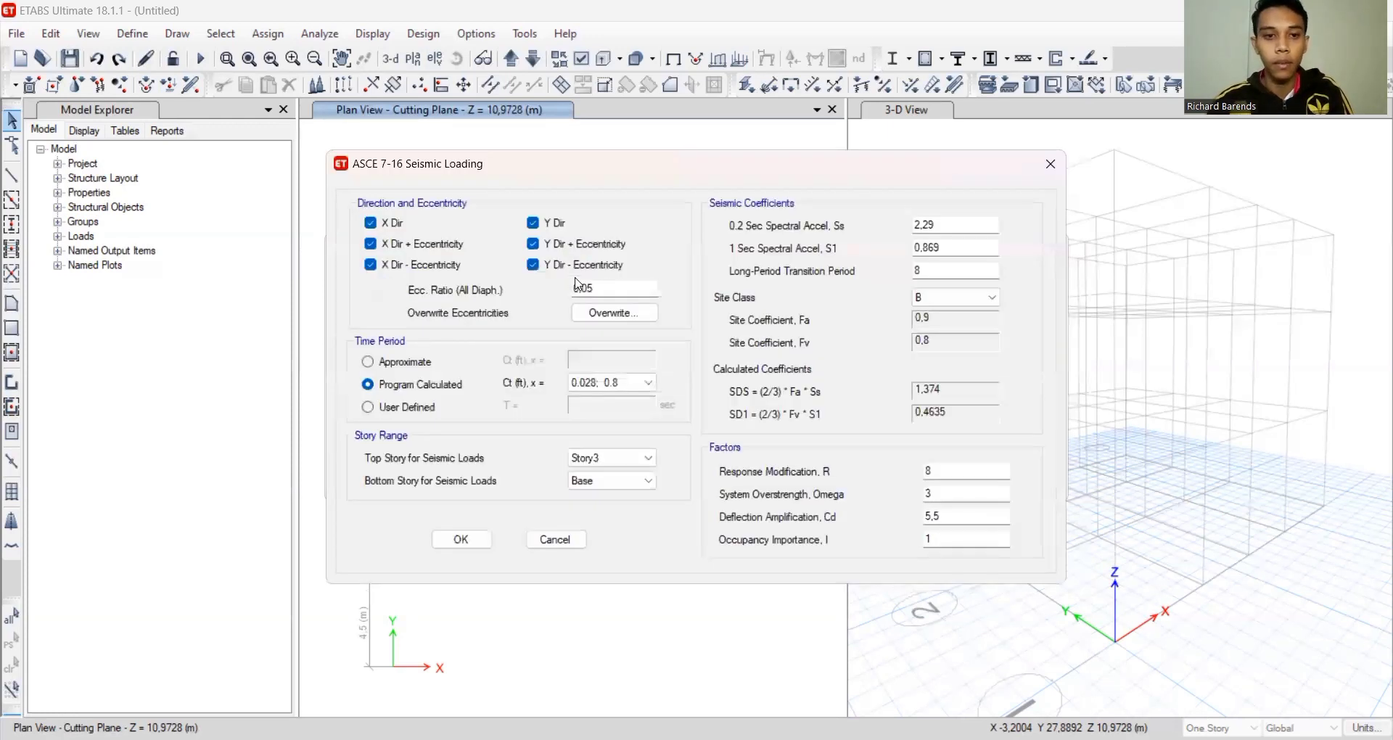
click(372, 265)
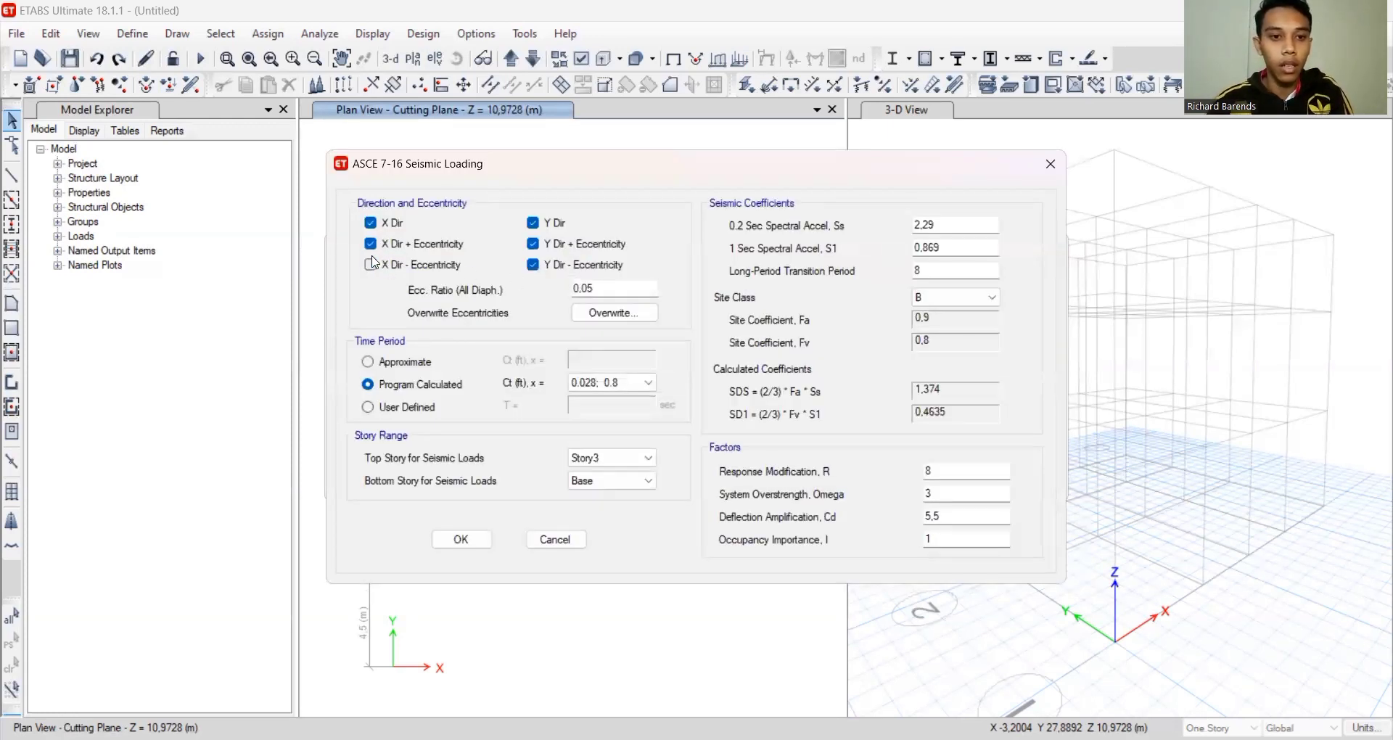
click(371, 244)
click(371, 223)
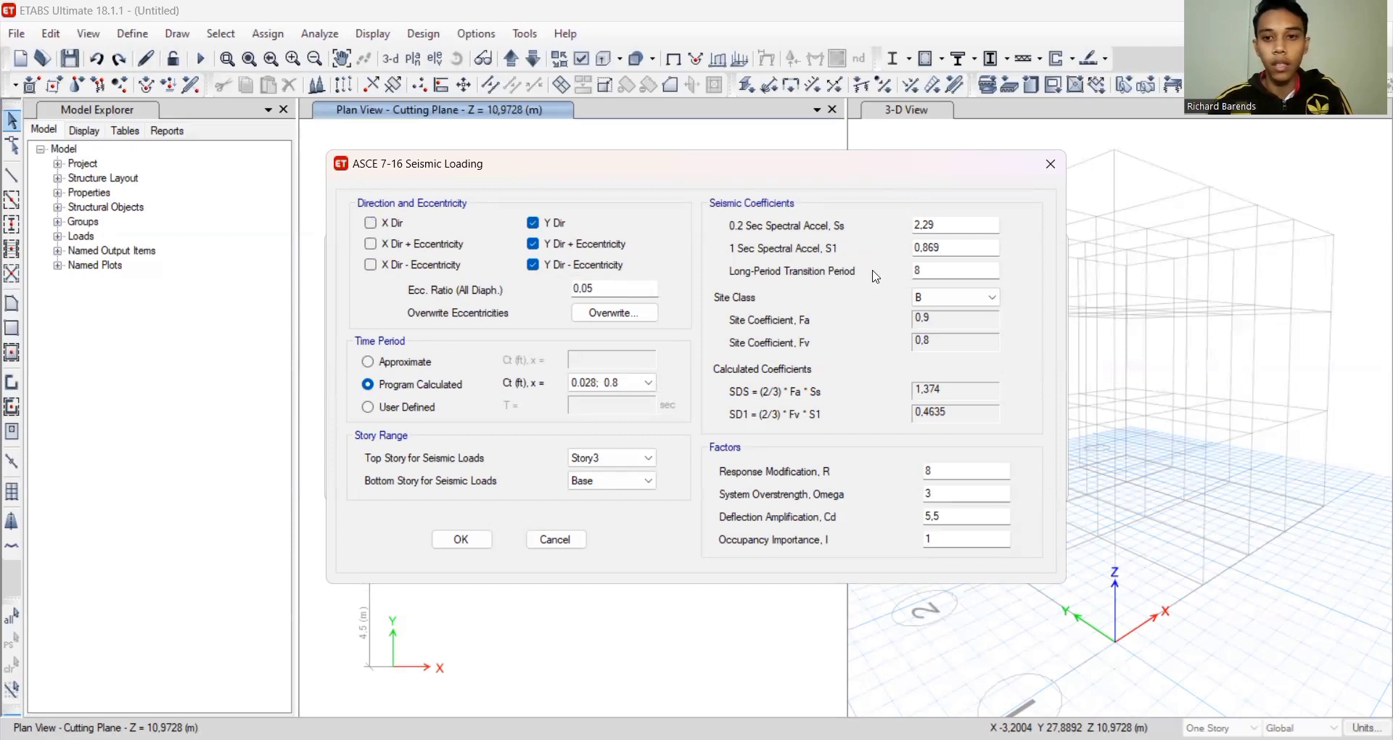
Set the RSPY seismic coefficients to Ss 1.002, S1 0,459, long-period transition period 6 and site class D, and accept the load patterns
drag(943, 226, 872, 223)
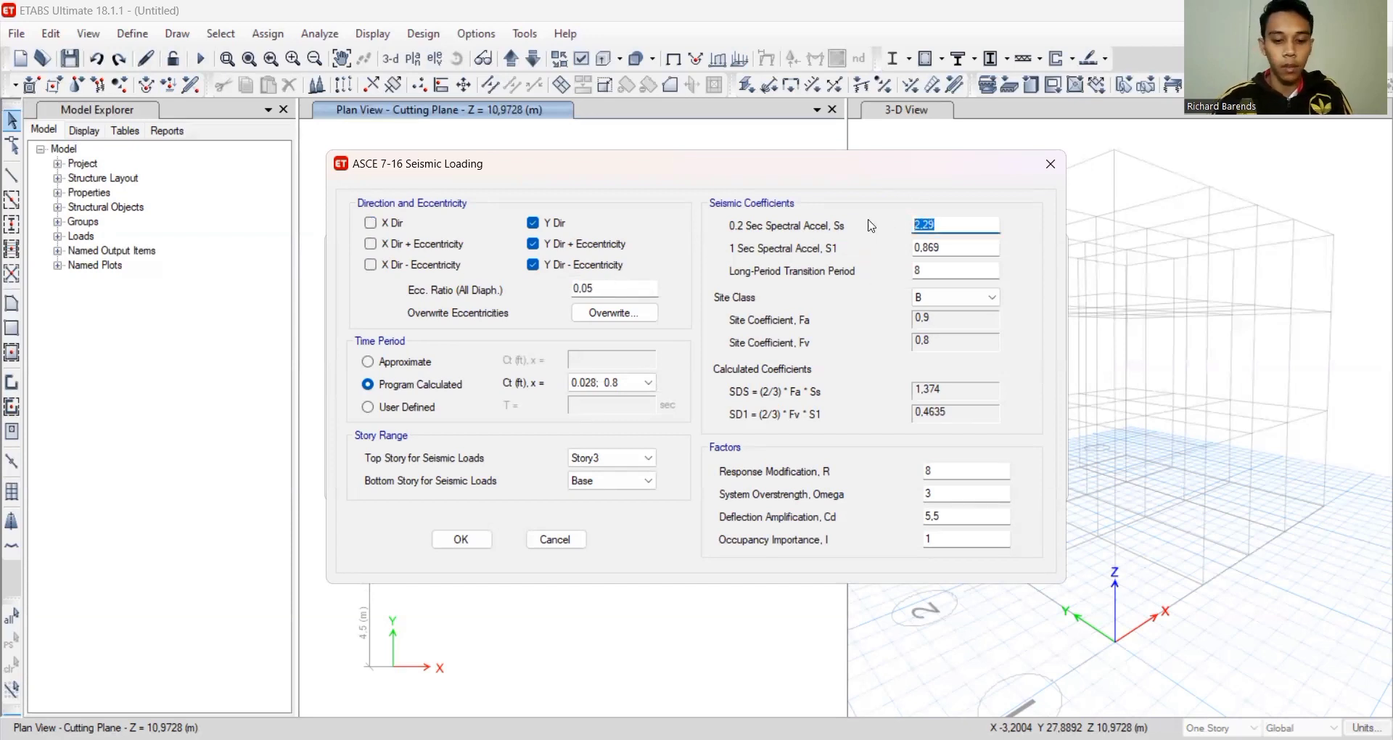
text(1.00)
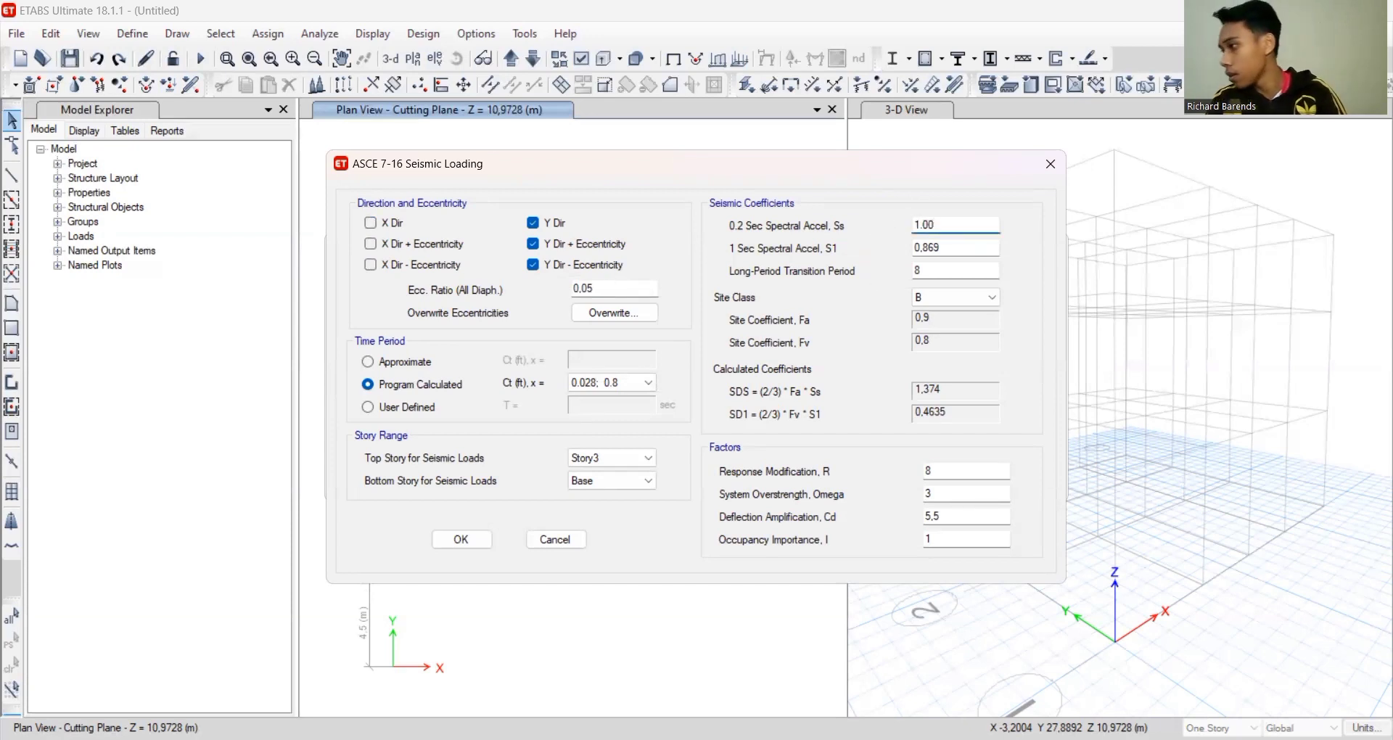
text(2)
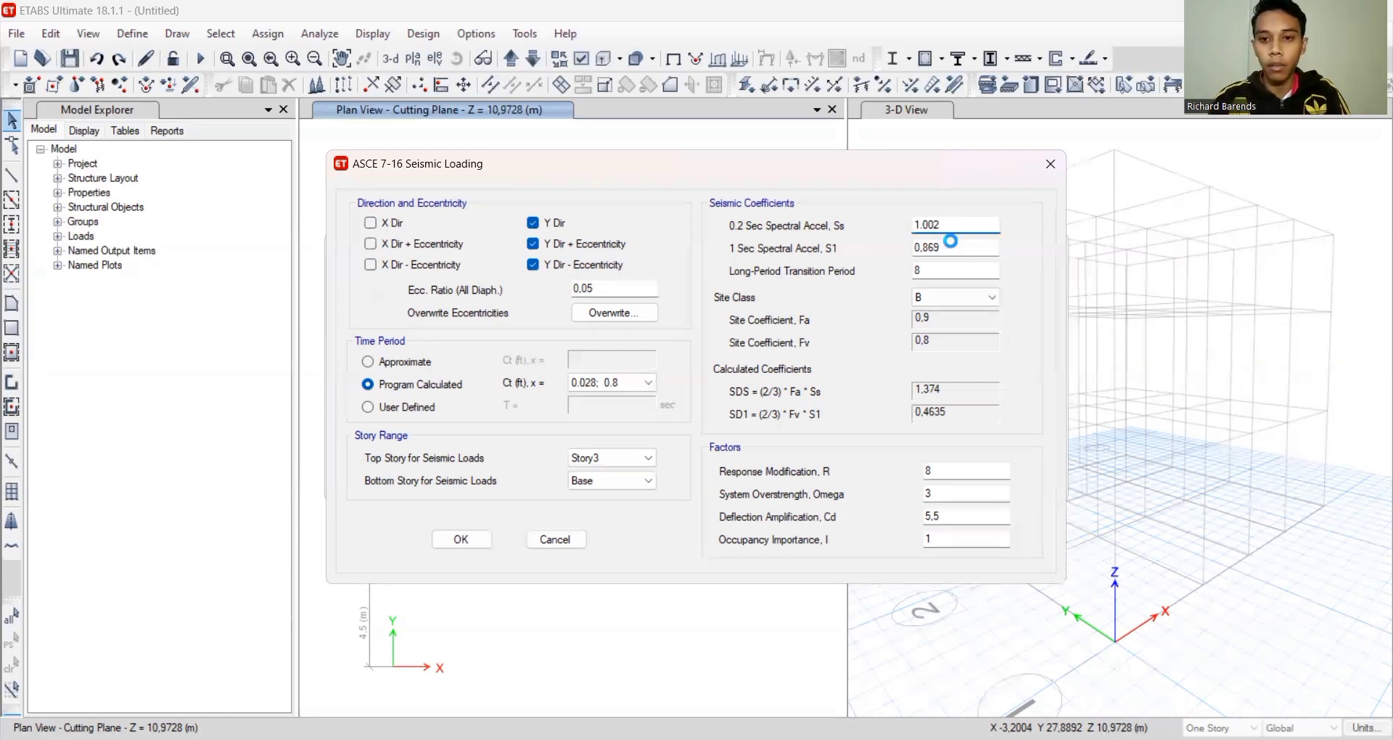
drag(941, 248, 924, 248)
text(.)
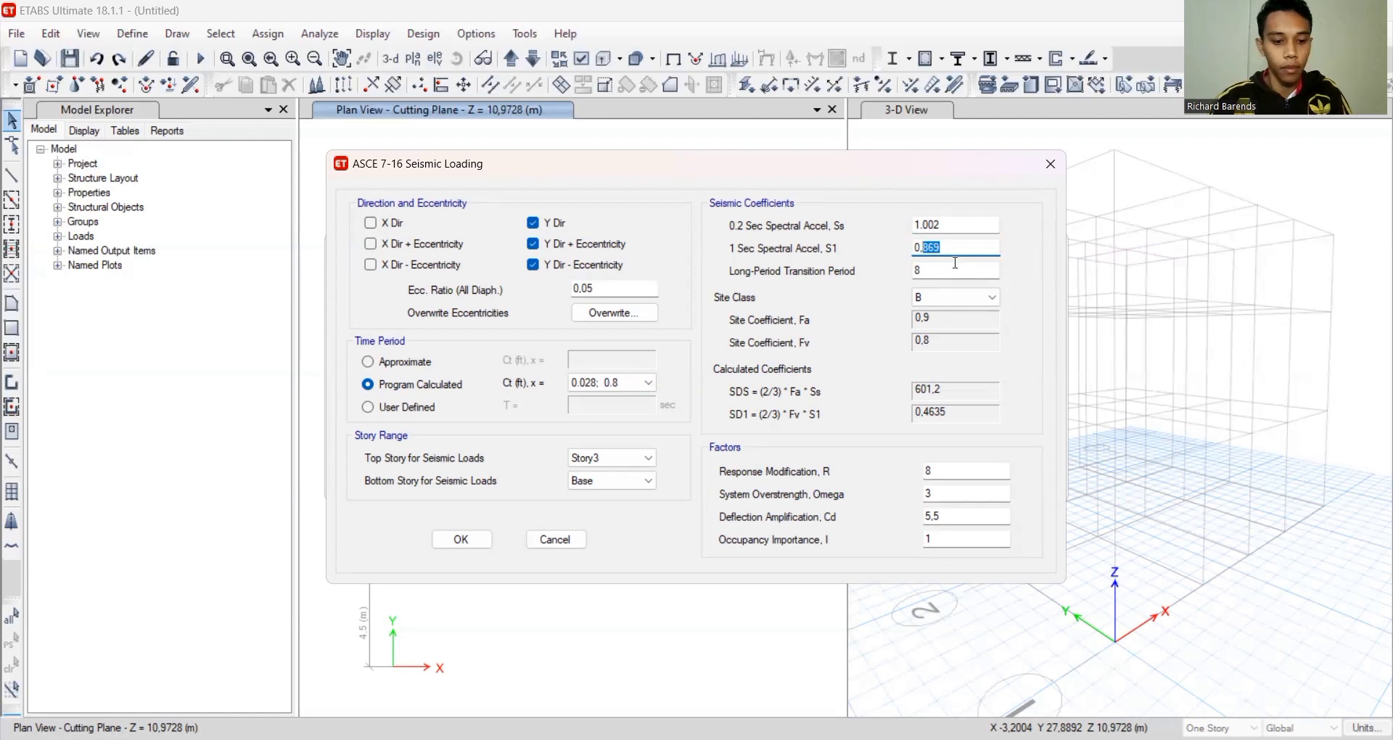
text(459)
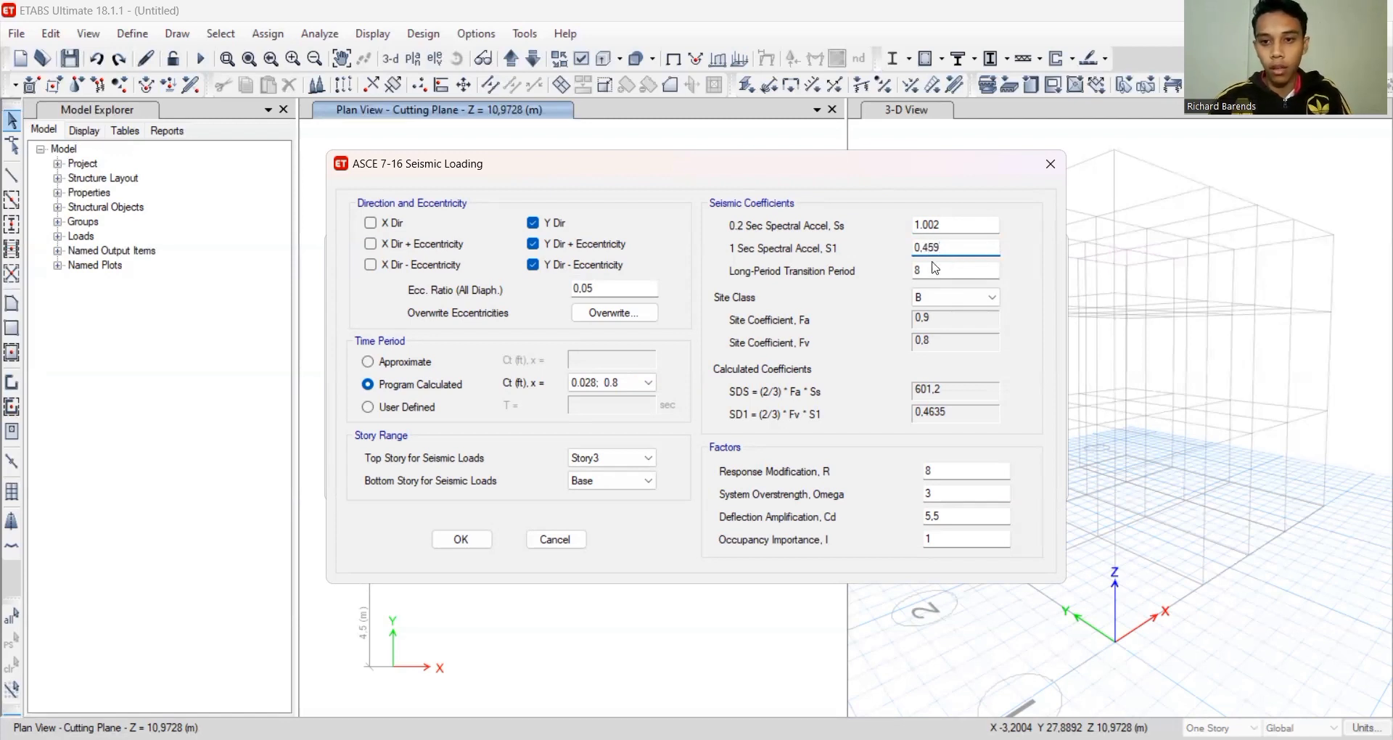
double_click(916, 270)
text(6)
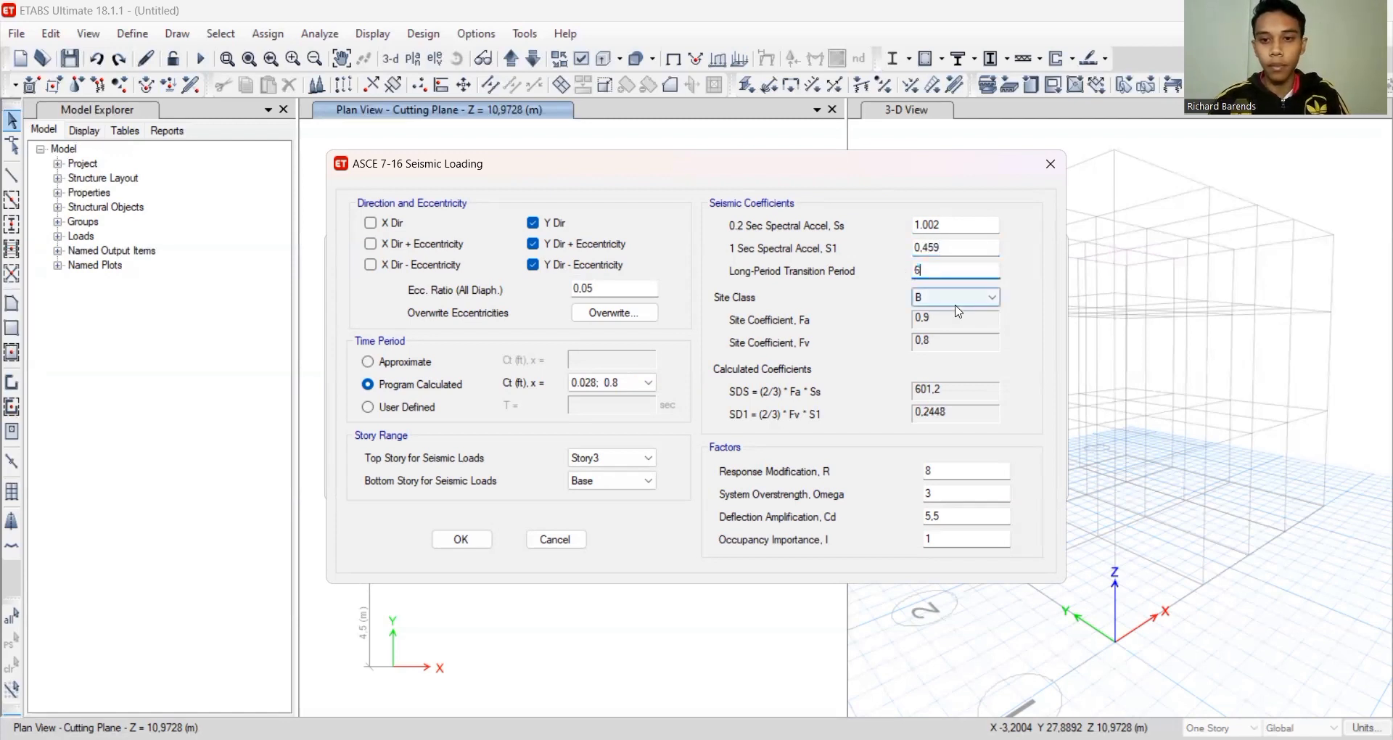
click(956, 304)
click(941, 350)
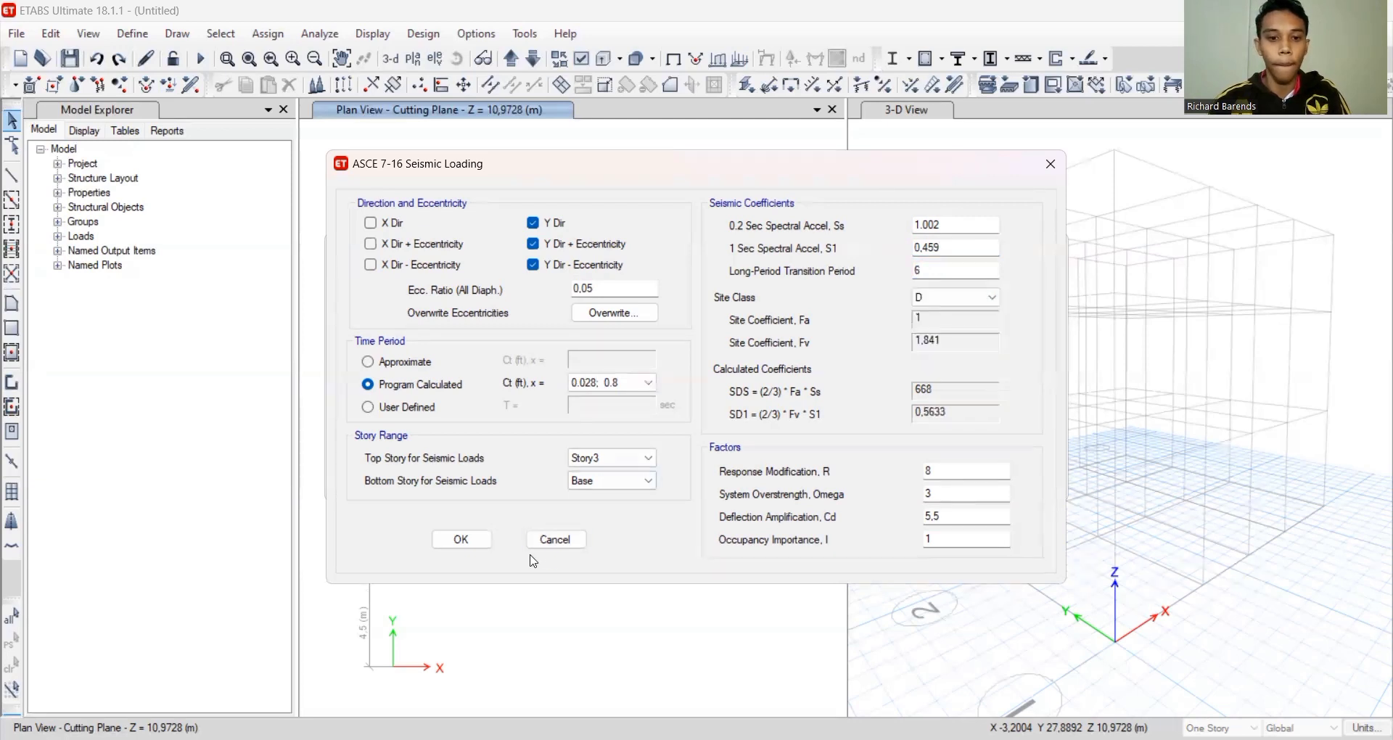
click(461, 539)
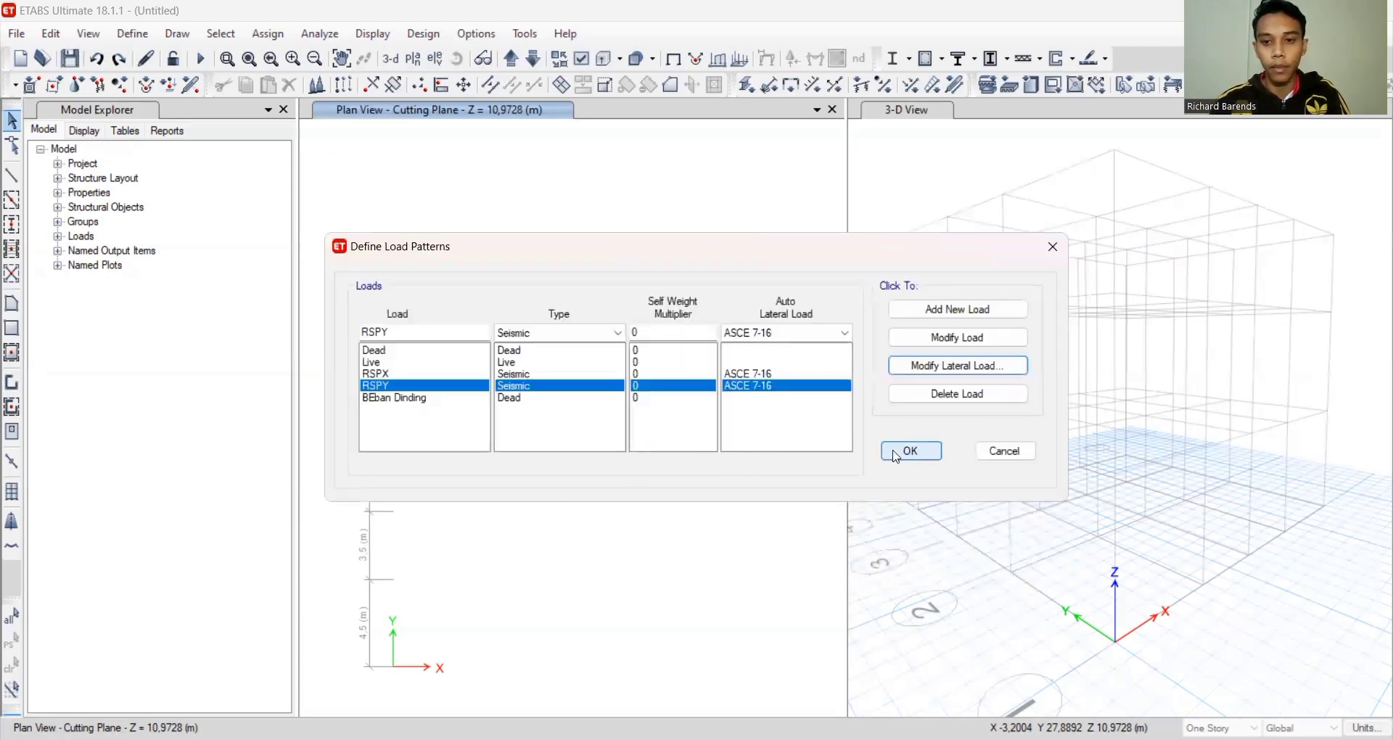
click(908, 457)
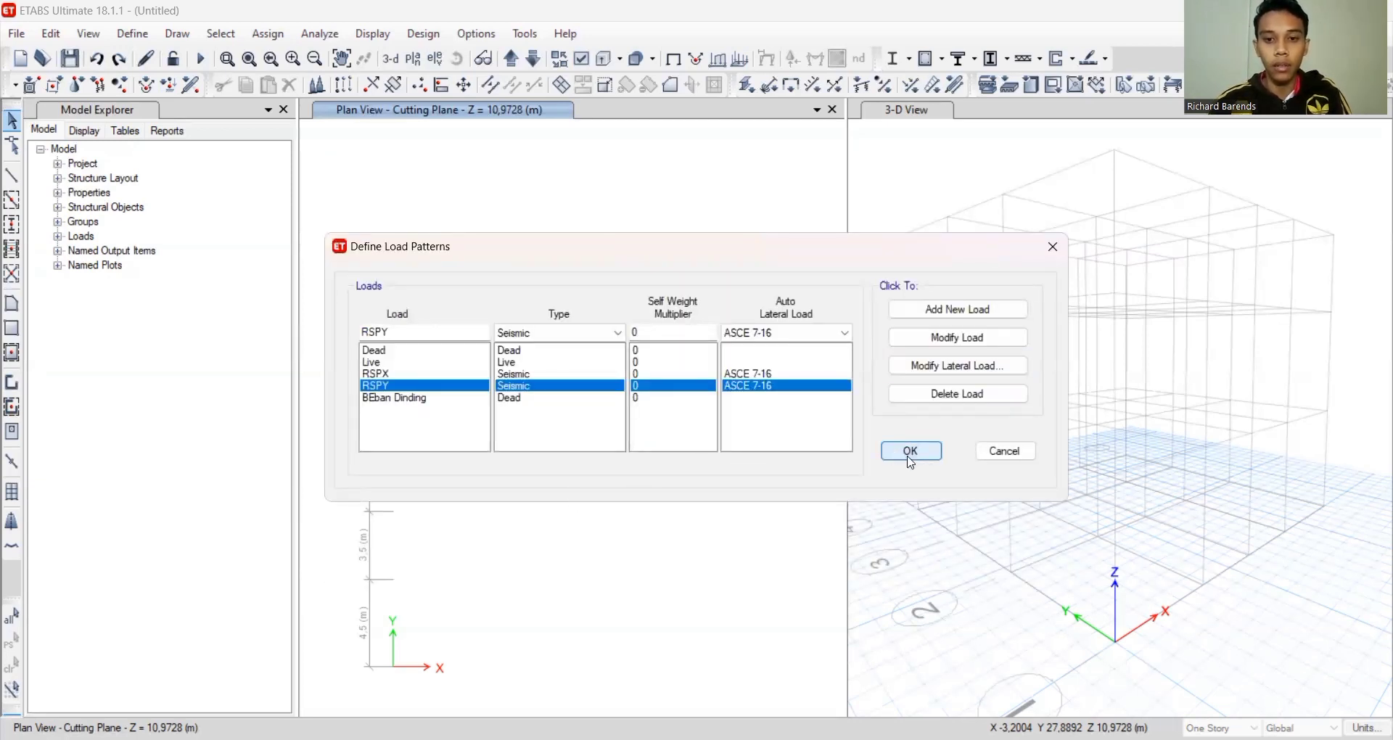
Create a new shell uniform load set named Beban Plat Lantai
click(133, 34)
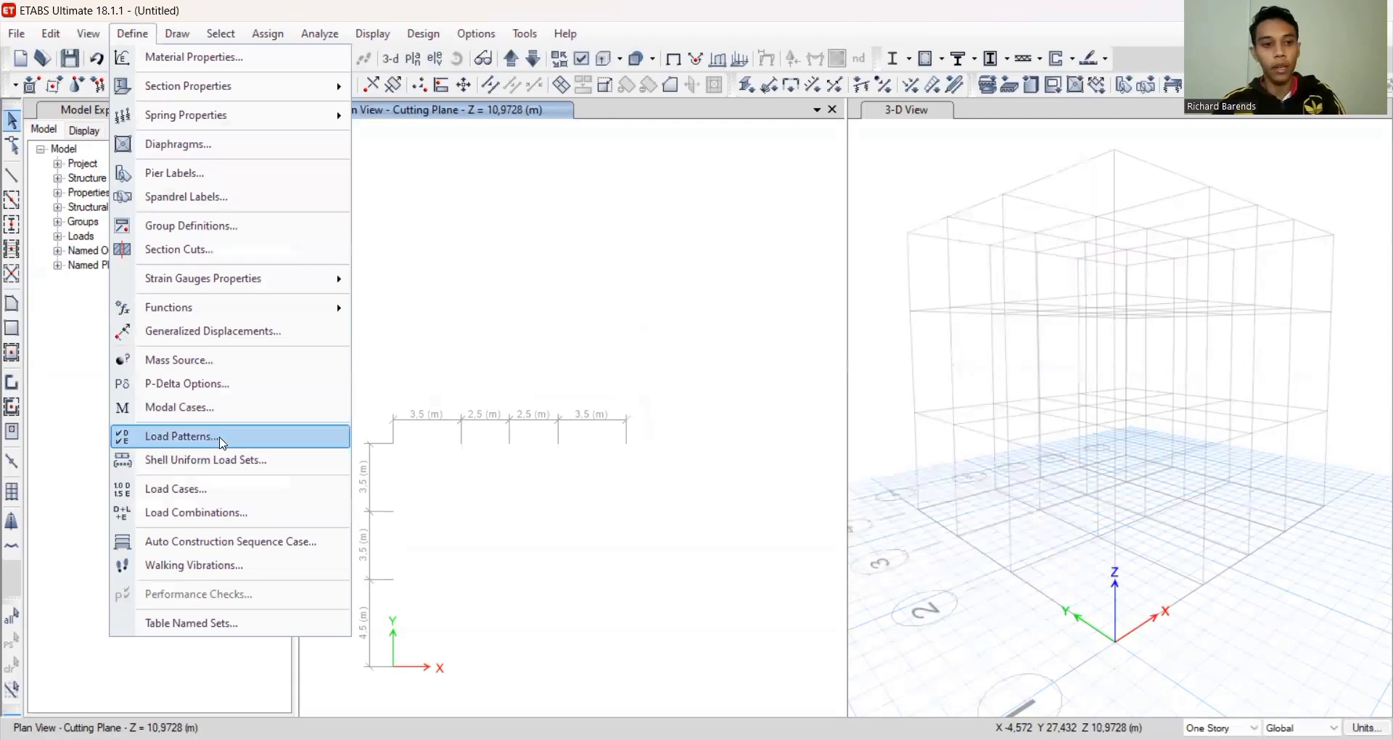
click(231, 461)
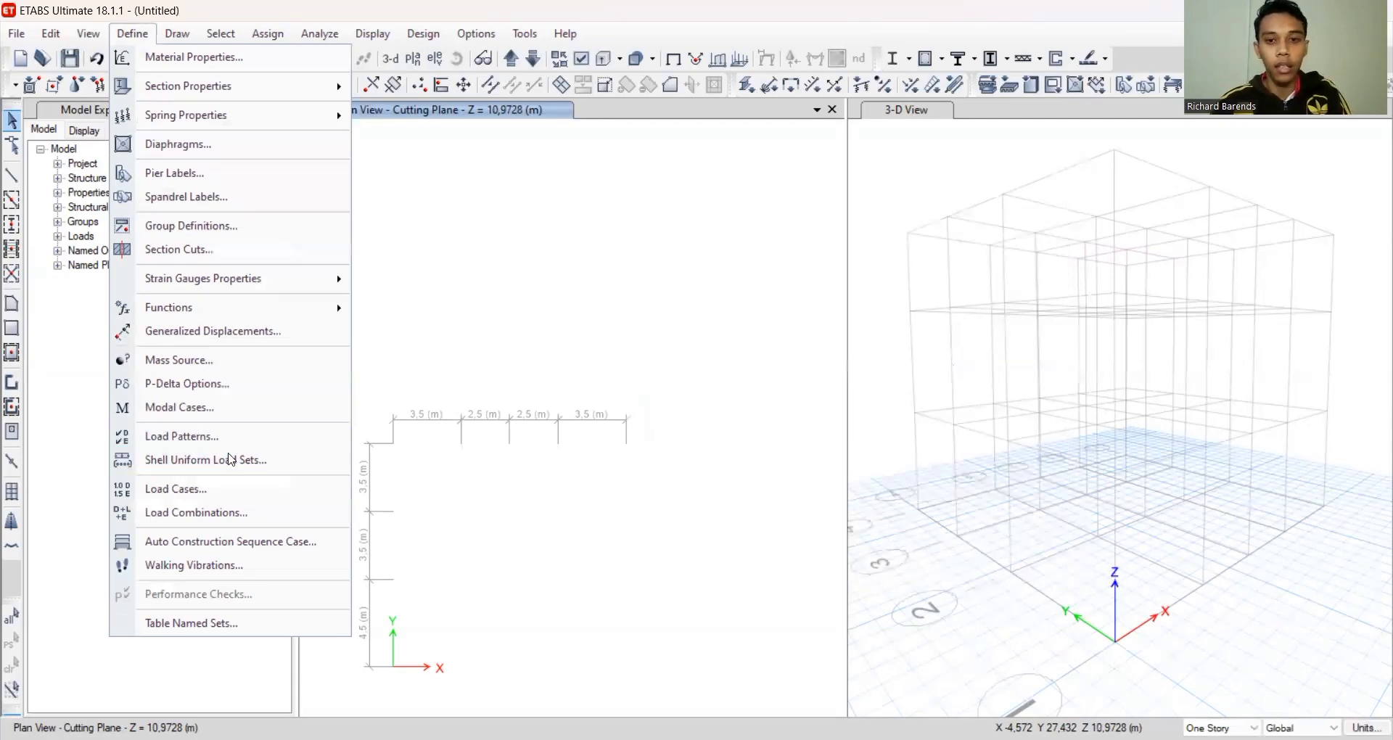
click(762, 312)
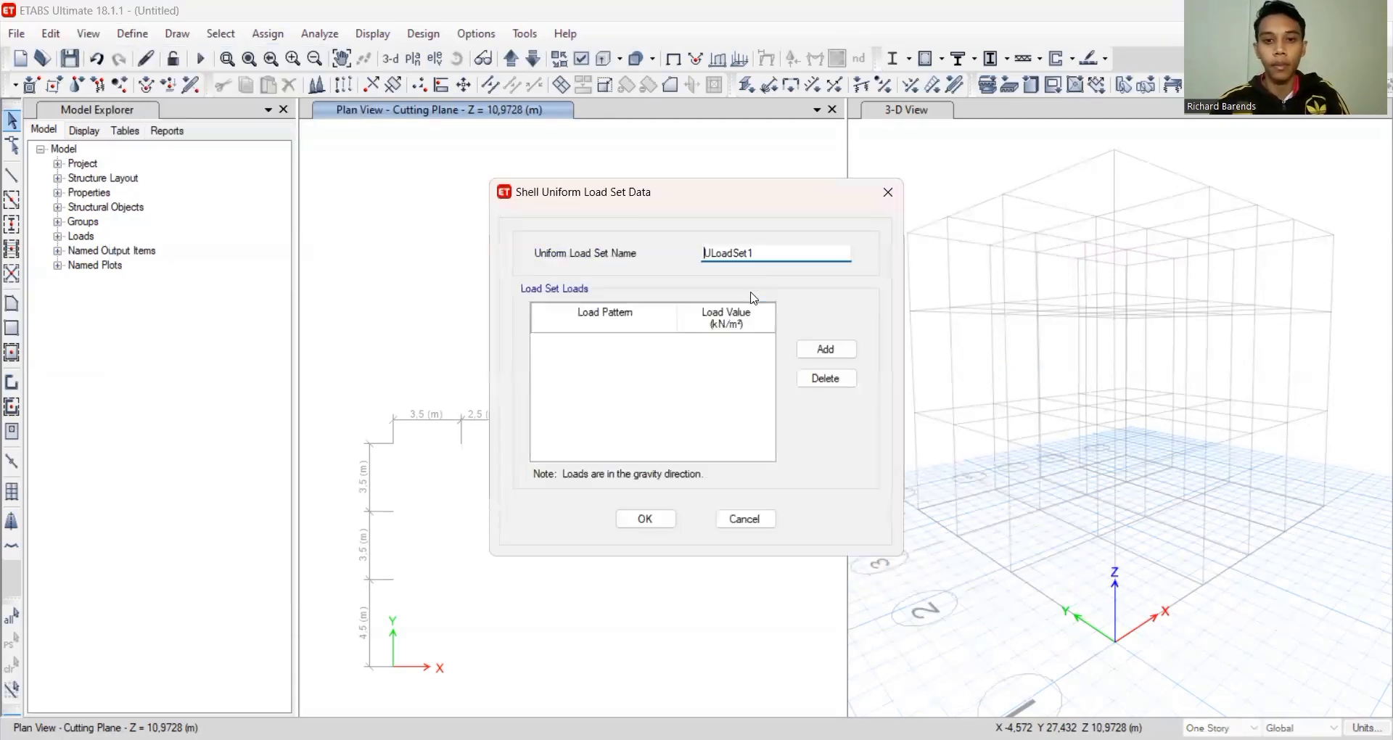
drag(753, 253, 700, 252)
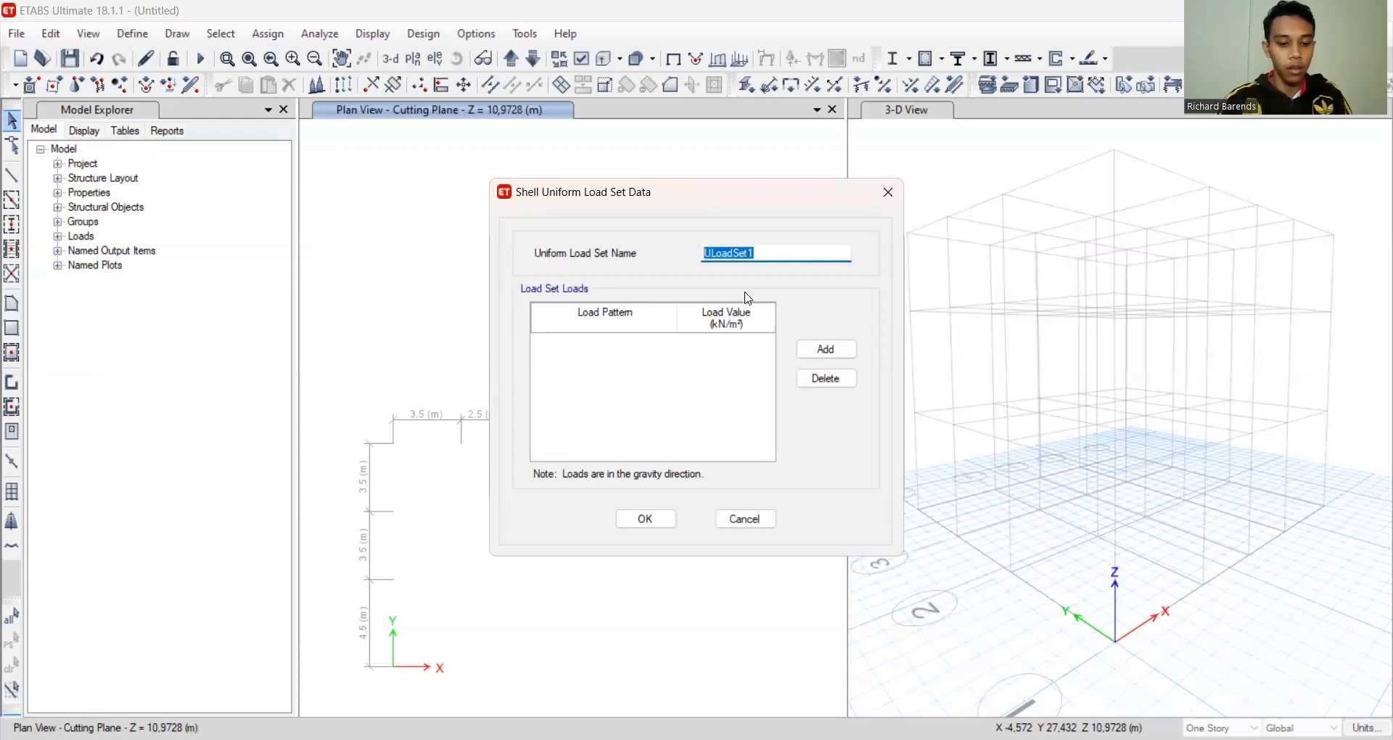
text(Beban P)
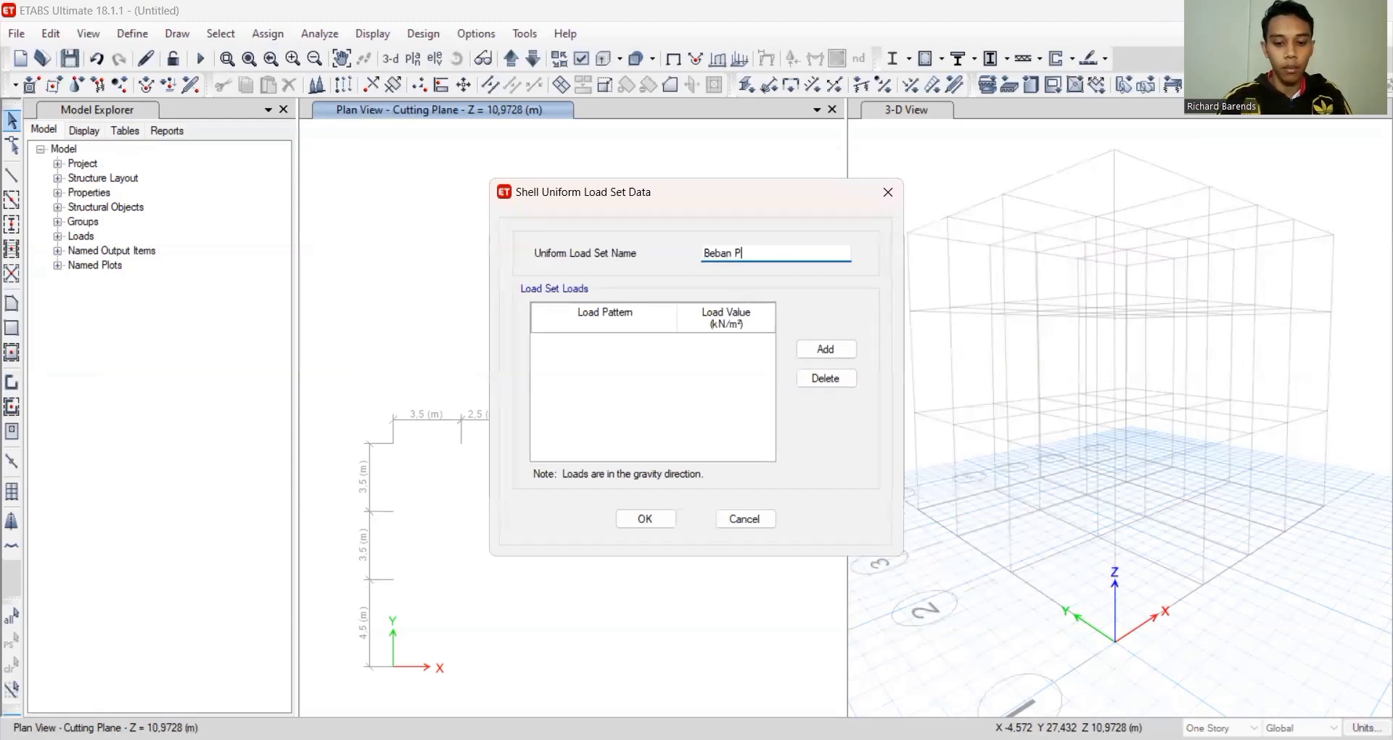
text(lat Lantai)
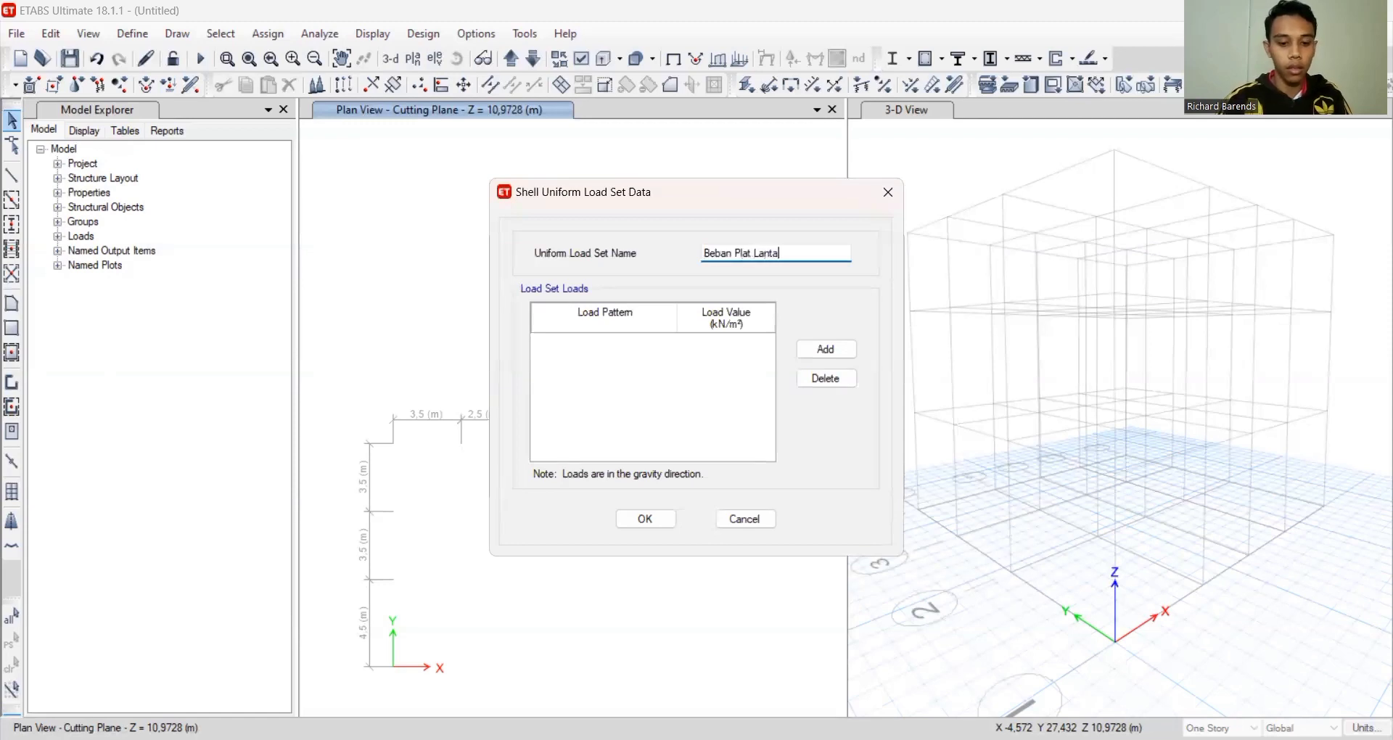
Add the Dead and Live load patterns to the Beban Plat Lantai load set and accept the shell uniform load sets
click(826, 349)
click(826, 350)
click(631, 344)
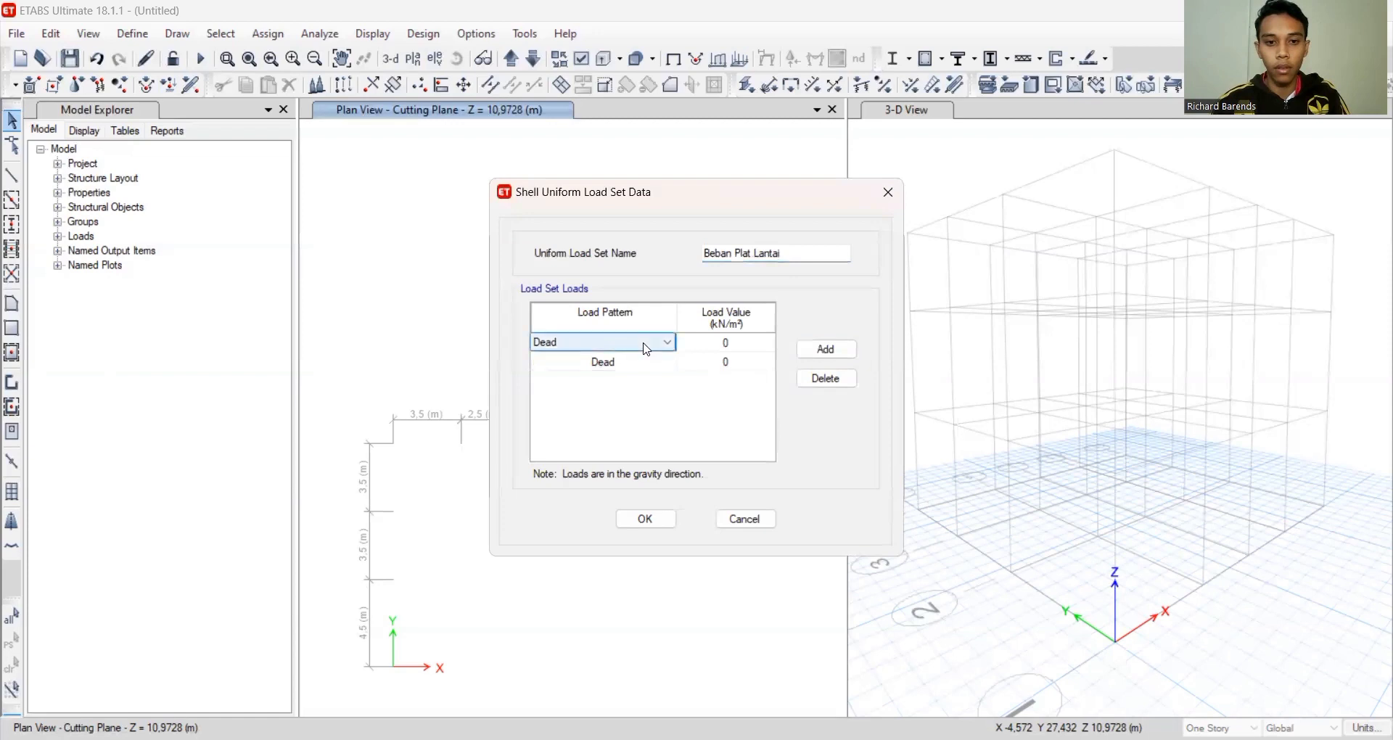
click(647, 347)
click(646, 365)
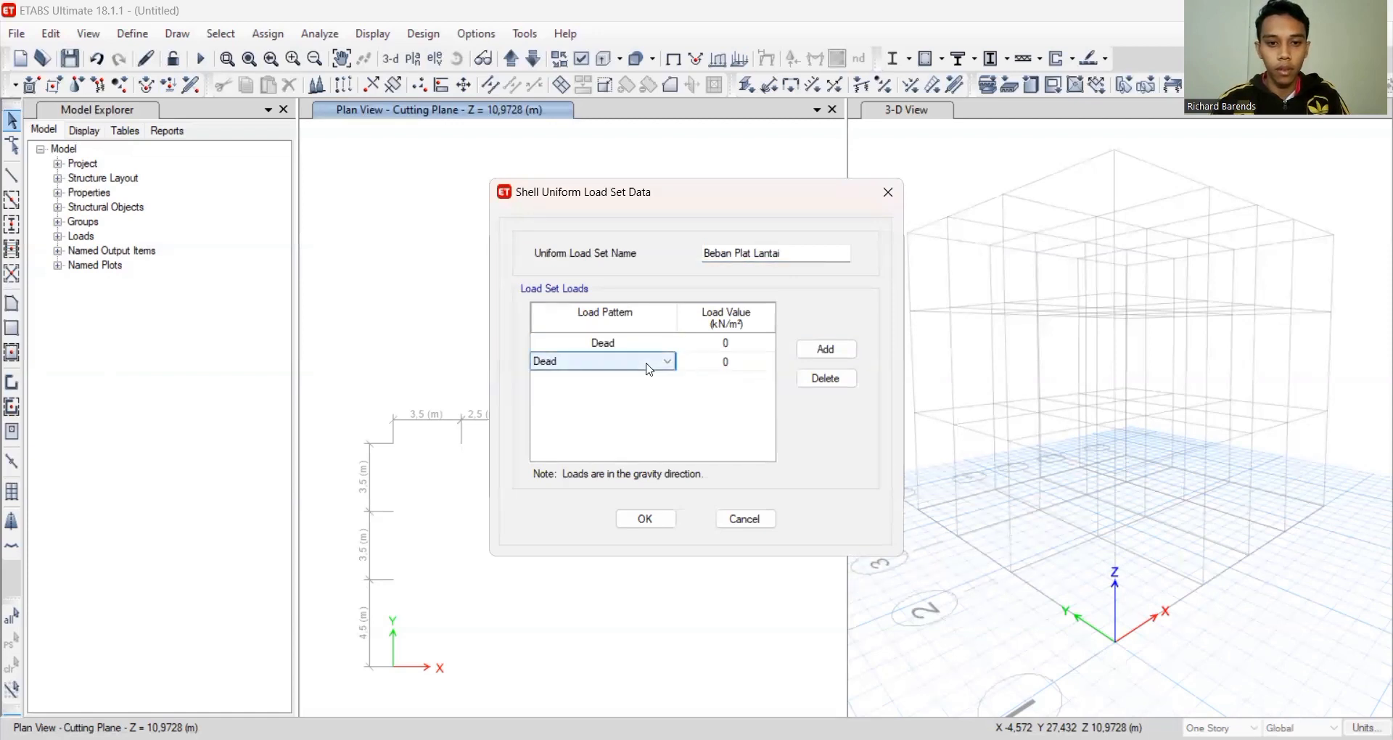
click(650, 367)
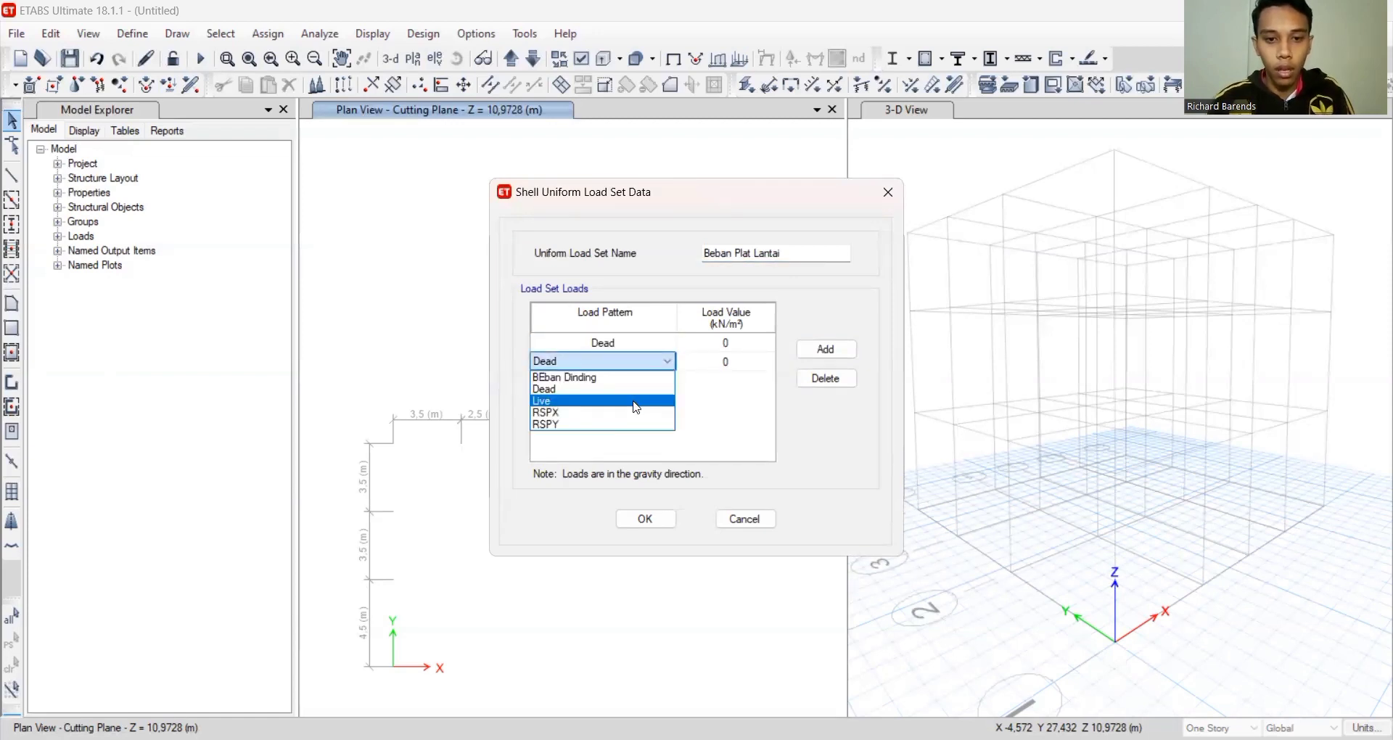
click(634, 401)
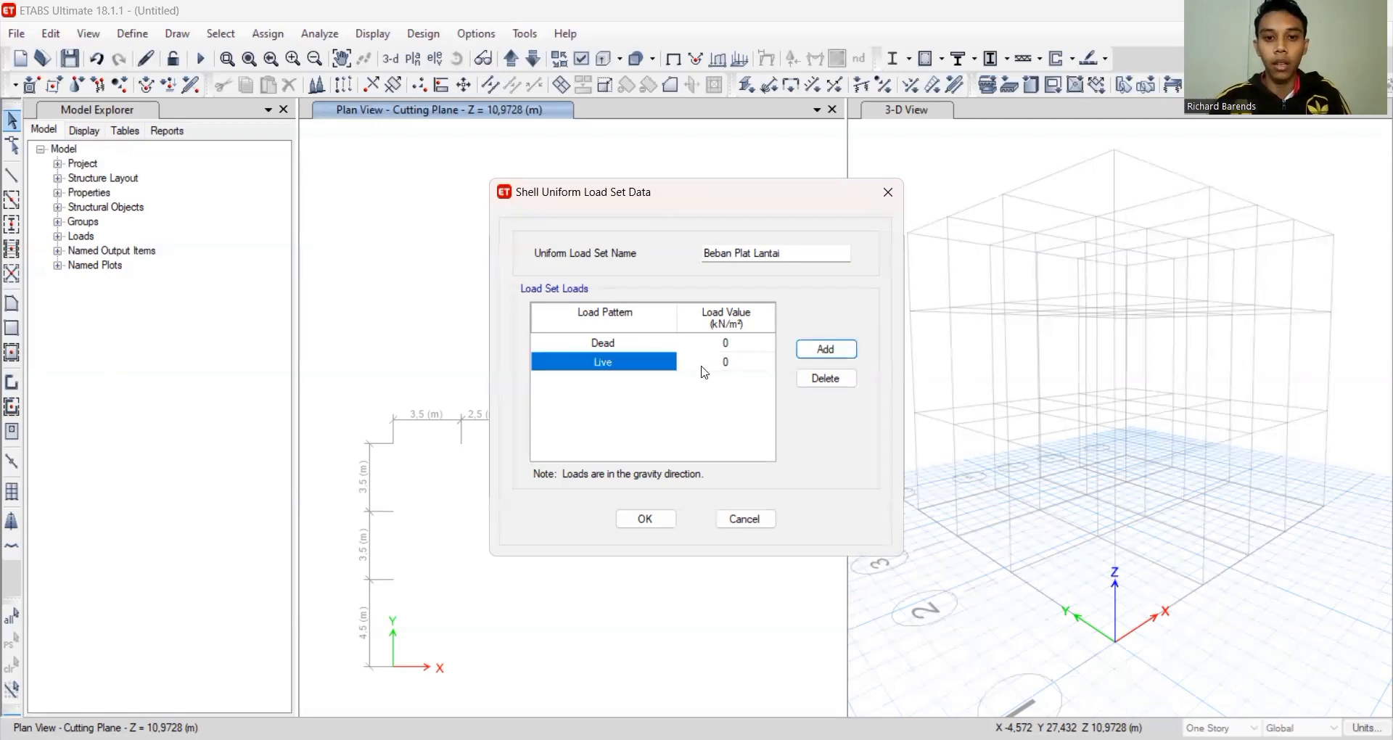
click(740, 347)
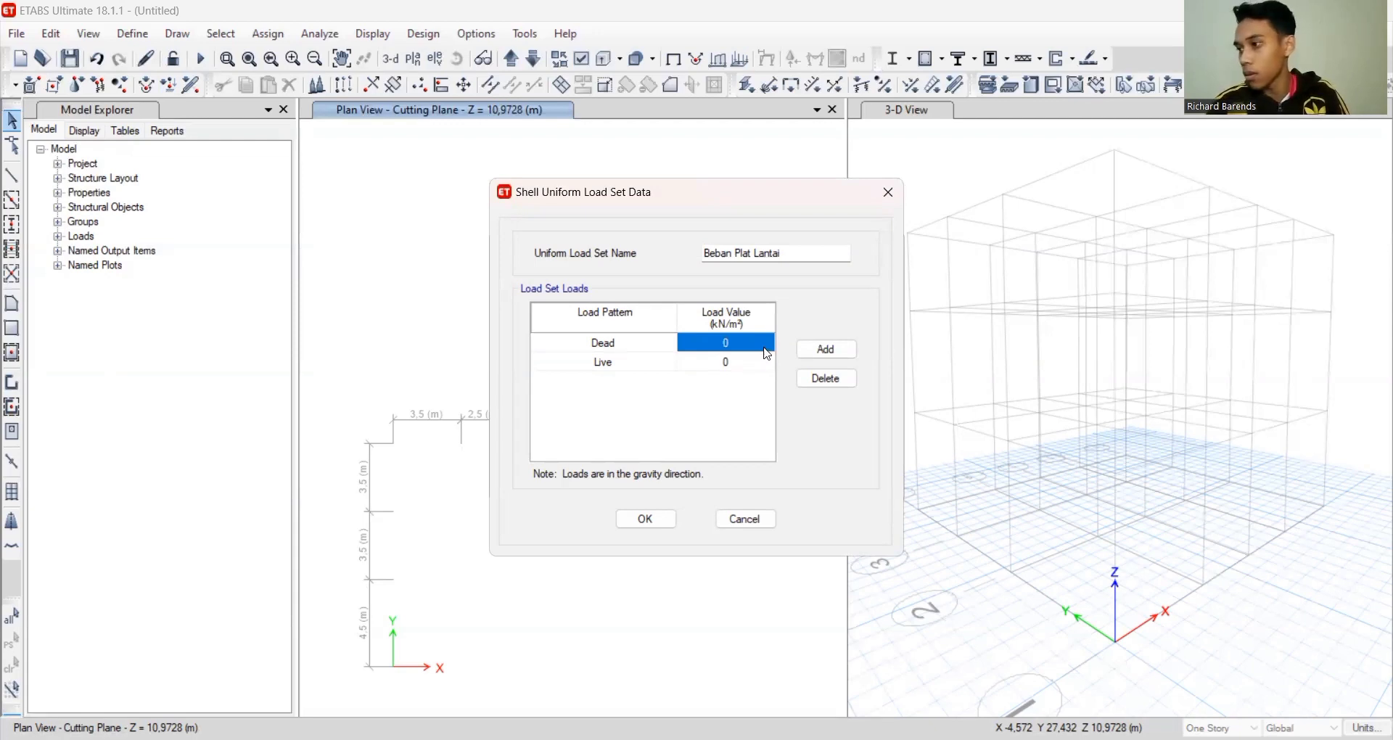
click(647, 519)
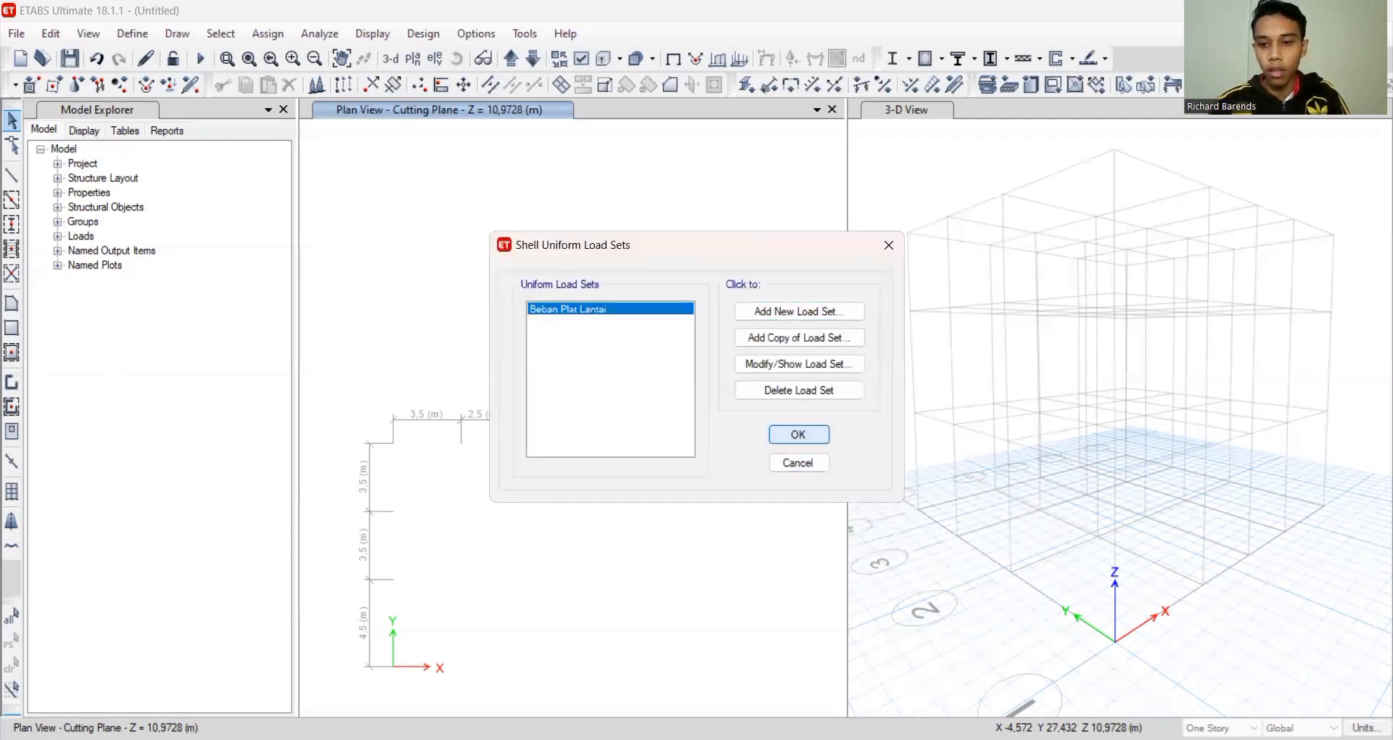
click(798, 434)
Set the model's consistent units to kgf for force and cm for length
click(1368, 727)
click(1310, 710)
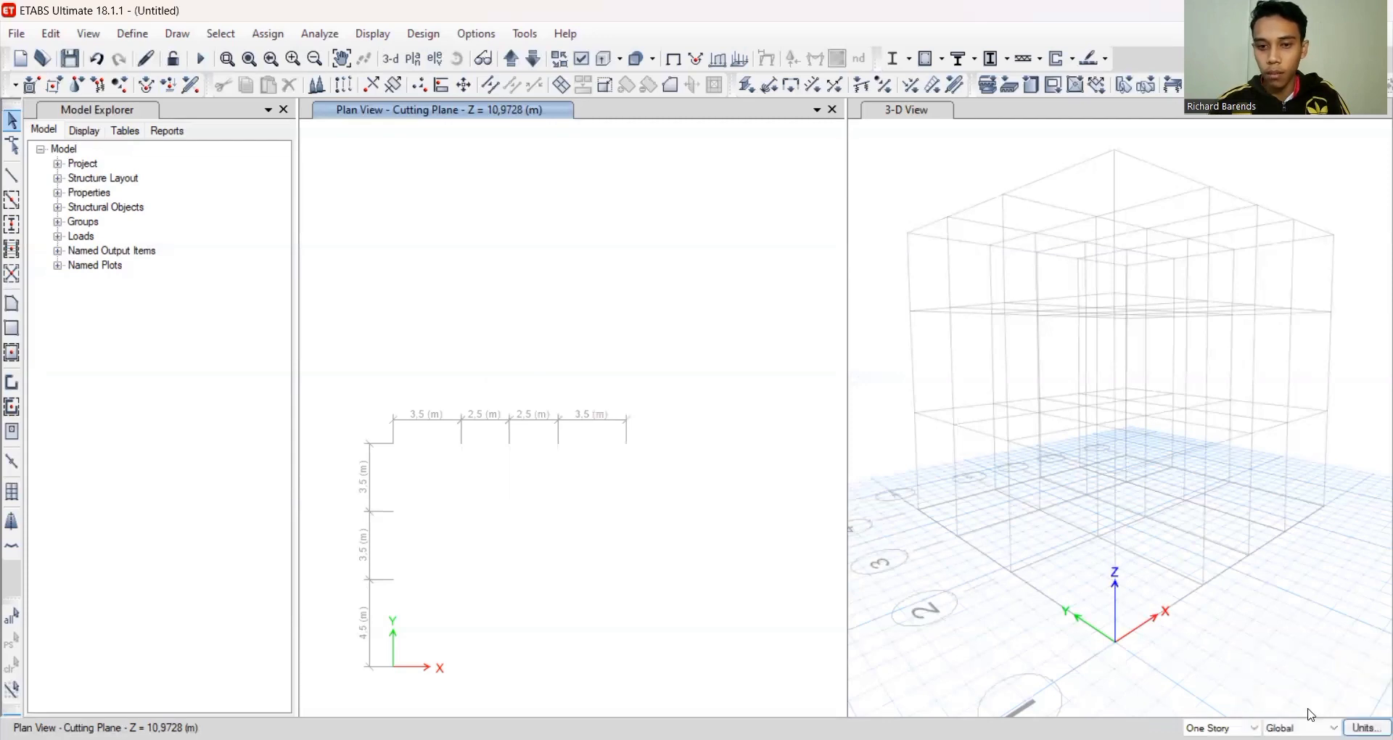
click(737, 229)
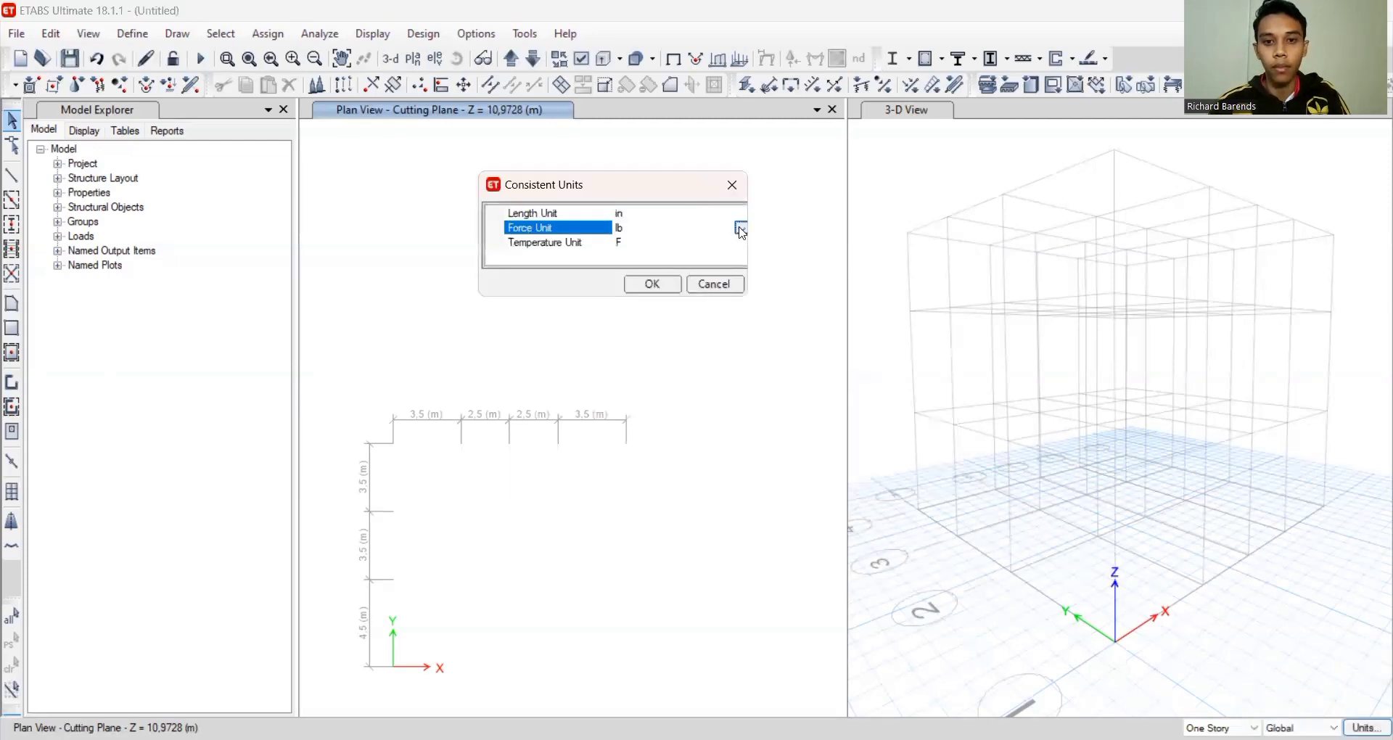
click(741, 231)
click(741, 214)
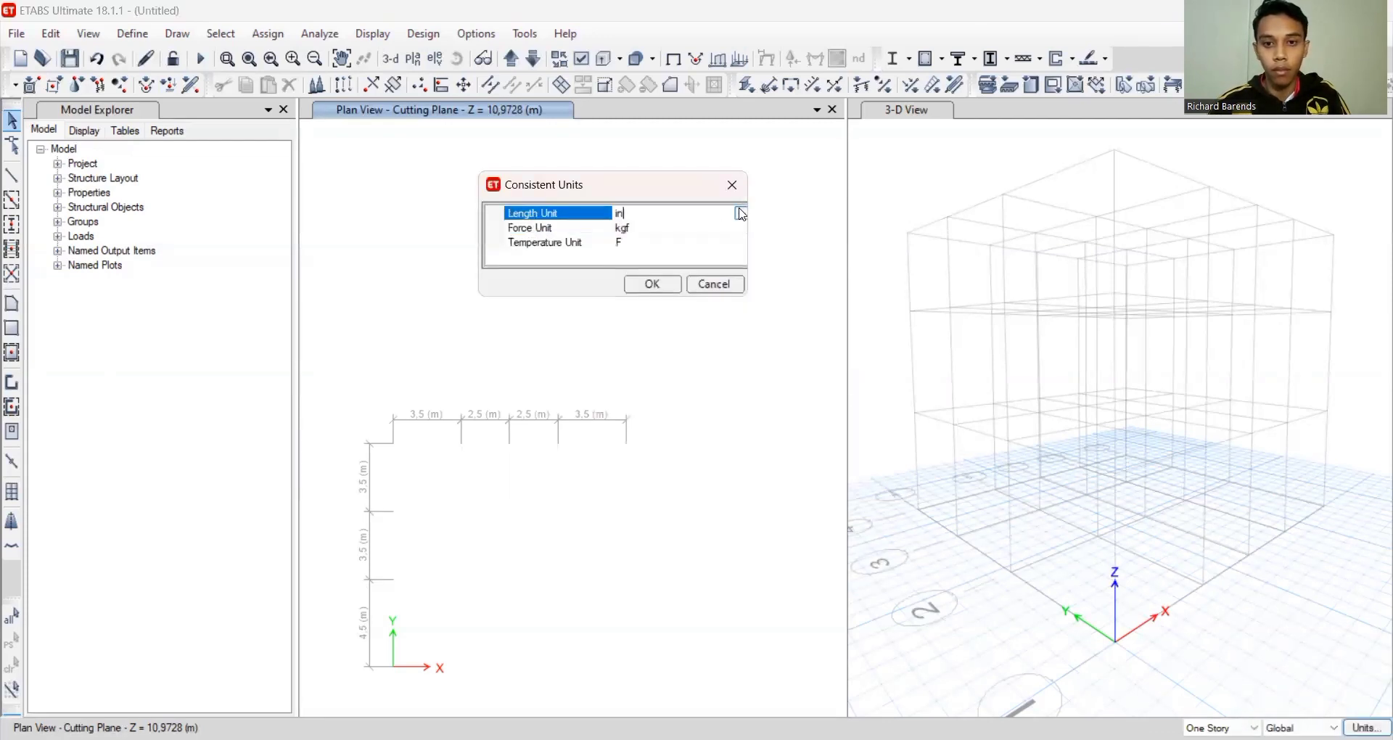
click(741, 214)
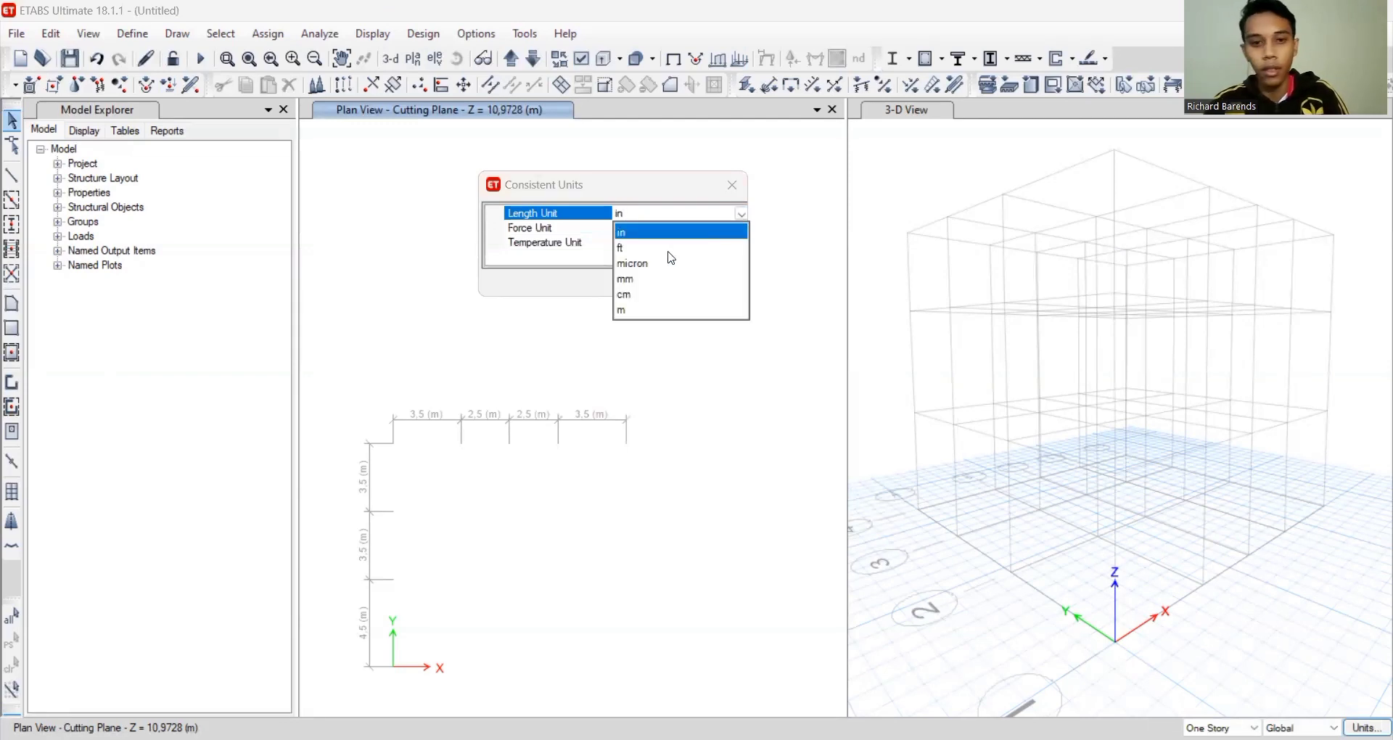
click(669, 292)
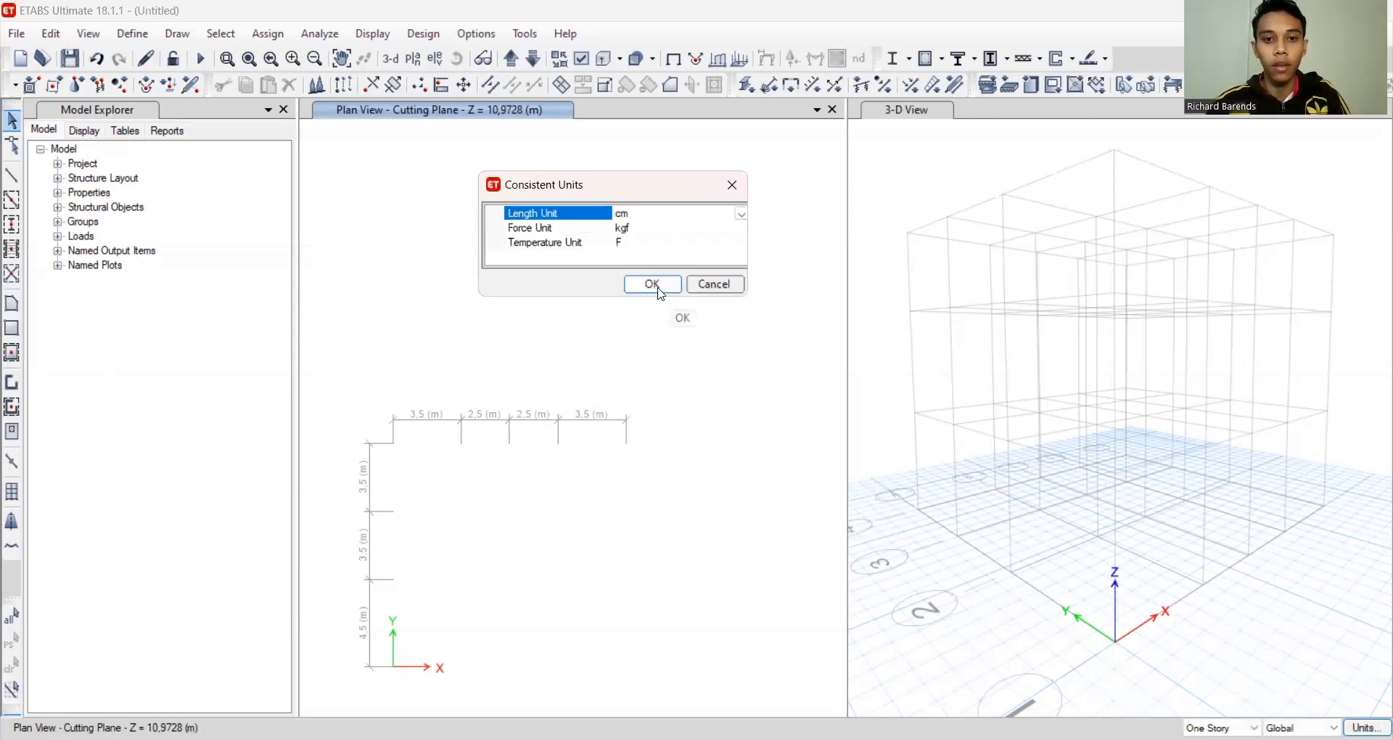
click(652, 284)
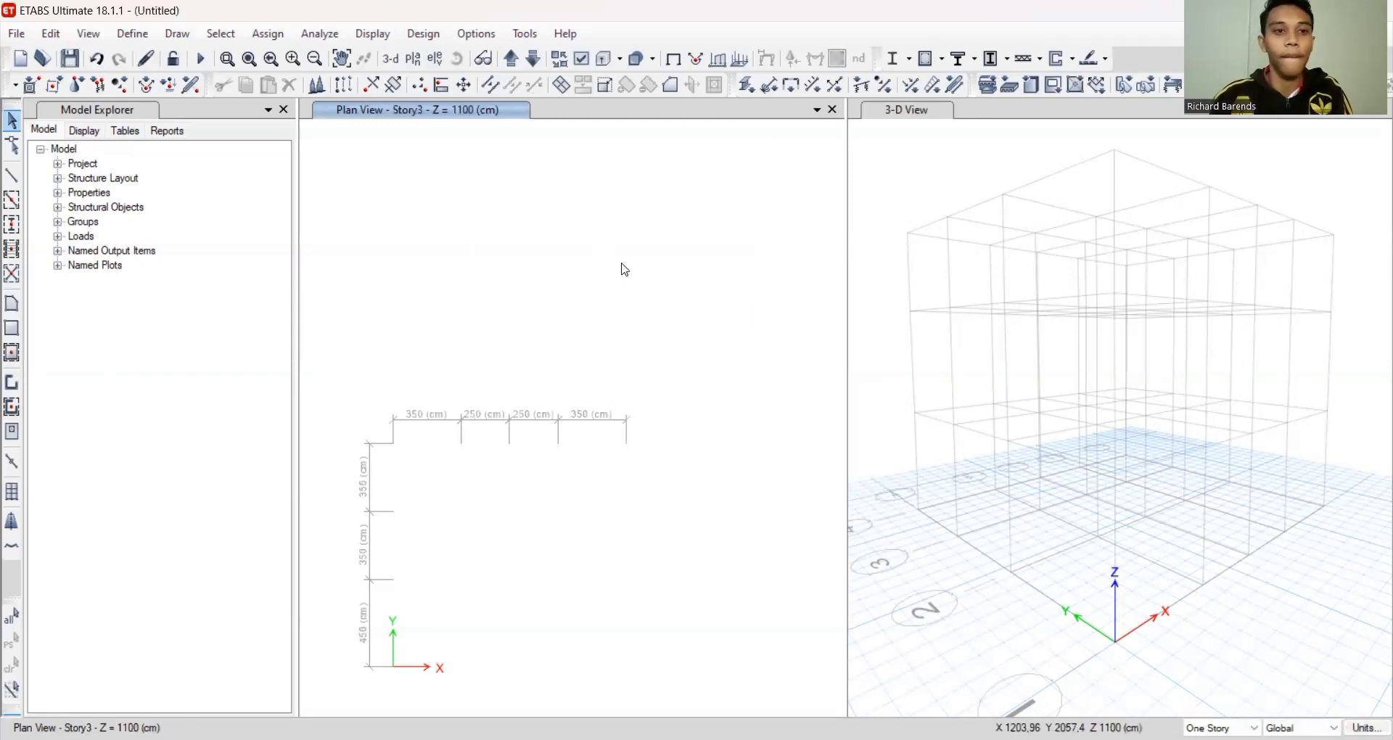
Set the Beban Plat Lantai shell load set's values to 115 kgf/cm² for Dead and 200 kgf/cm² for Live
click(132, 33)
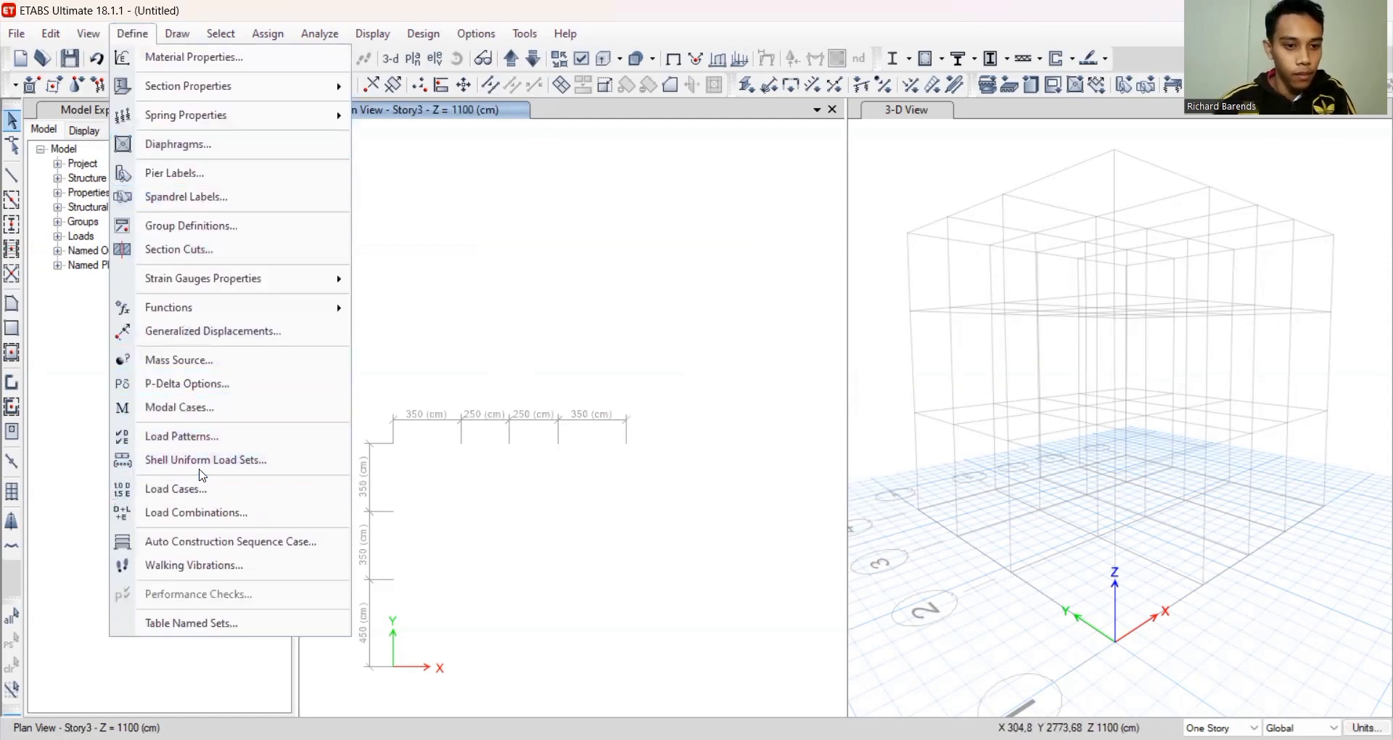
click(202, 469)
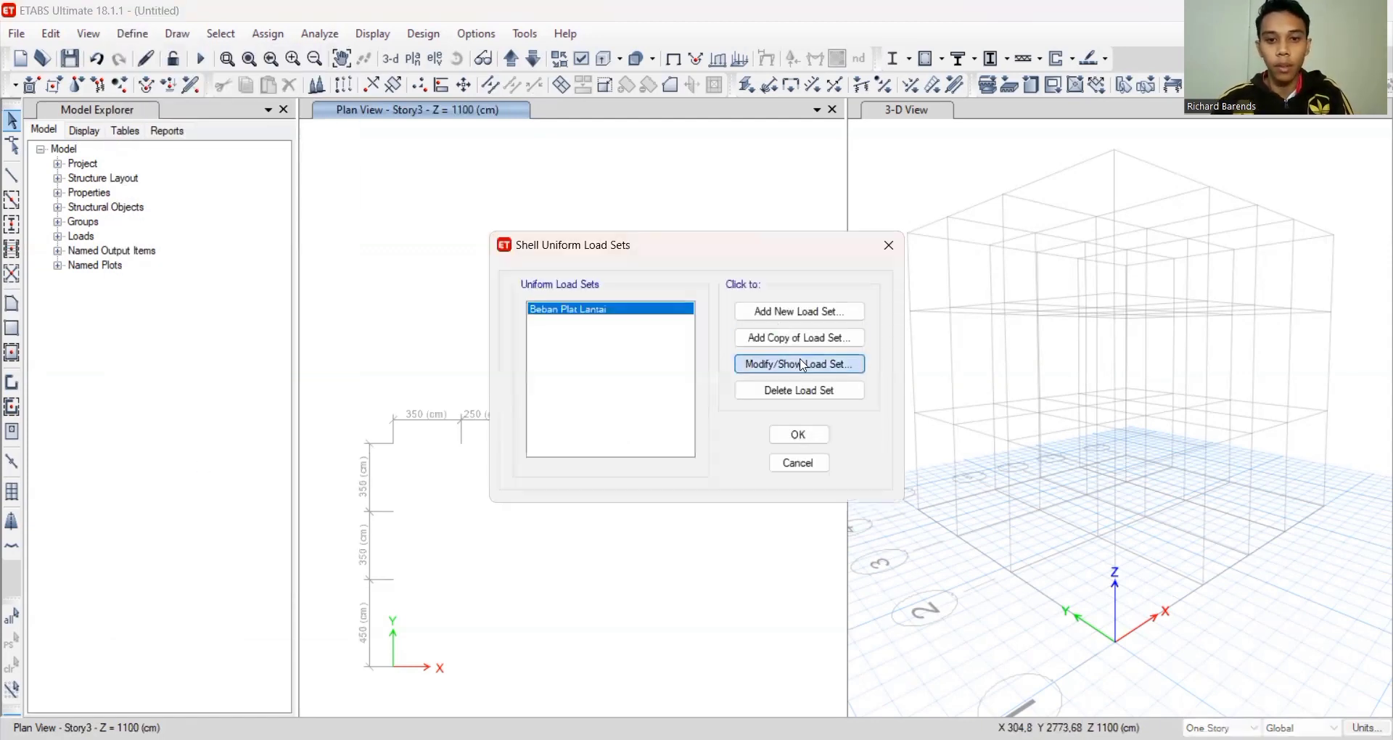
click(802, 365)
click(737, 346)
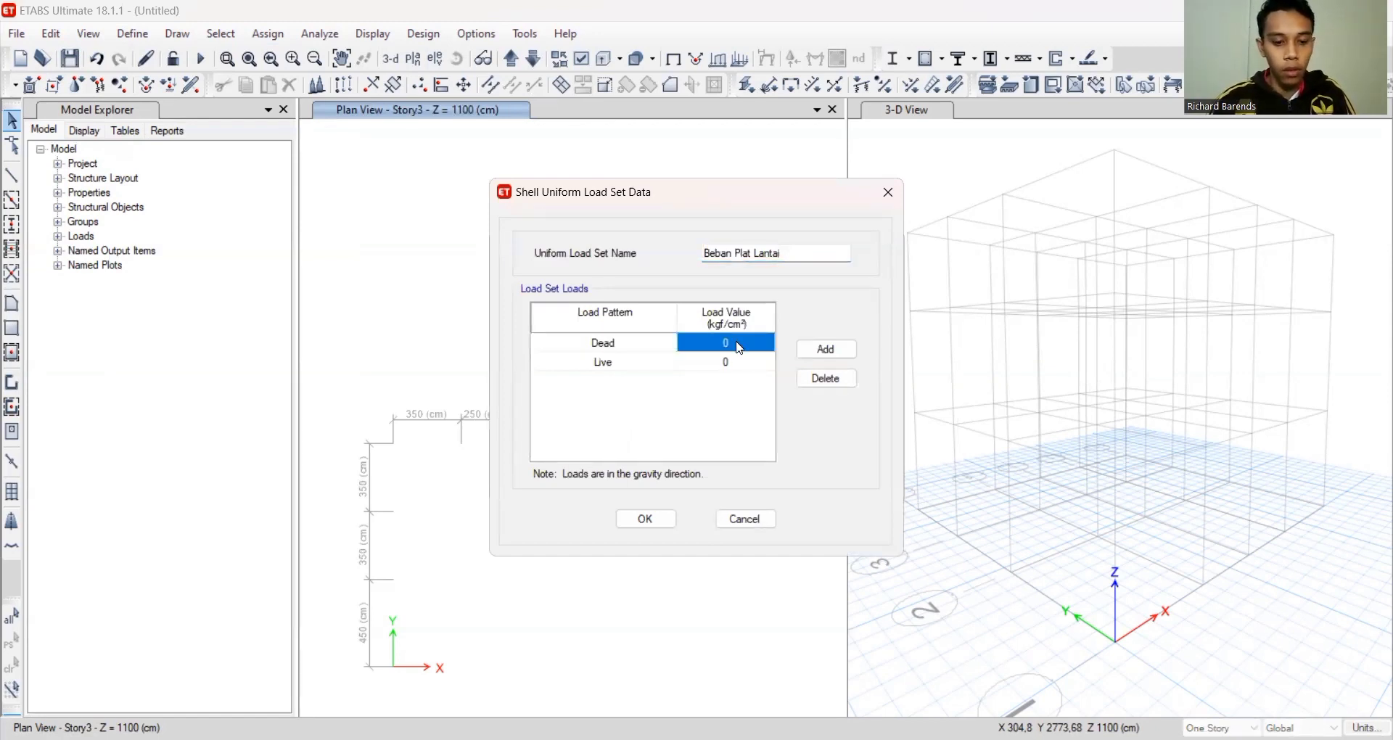
text(115)
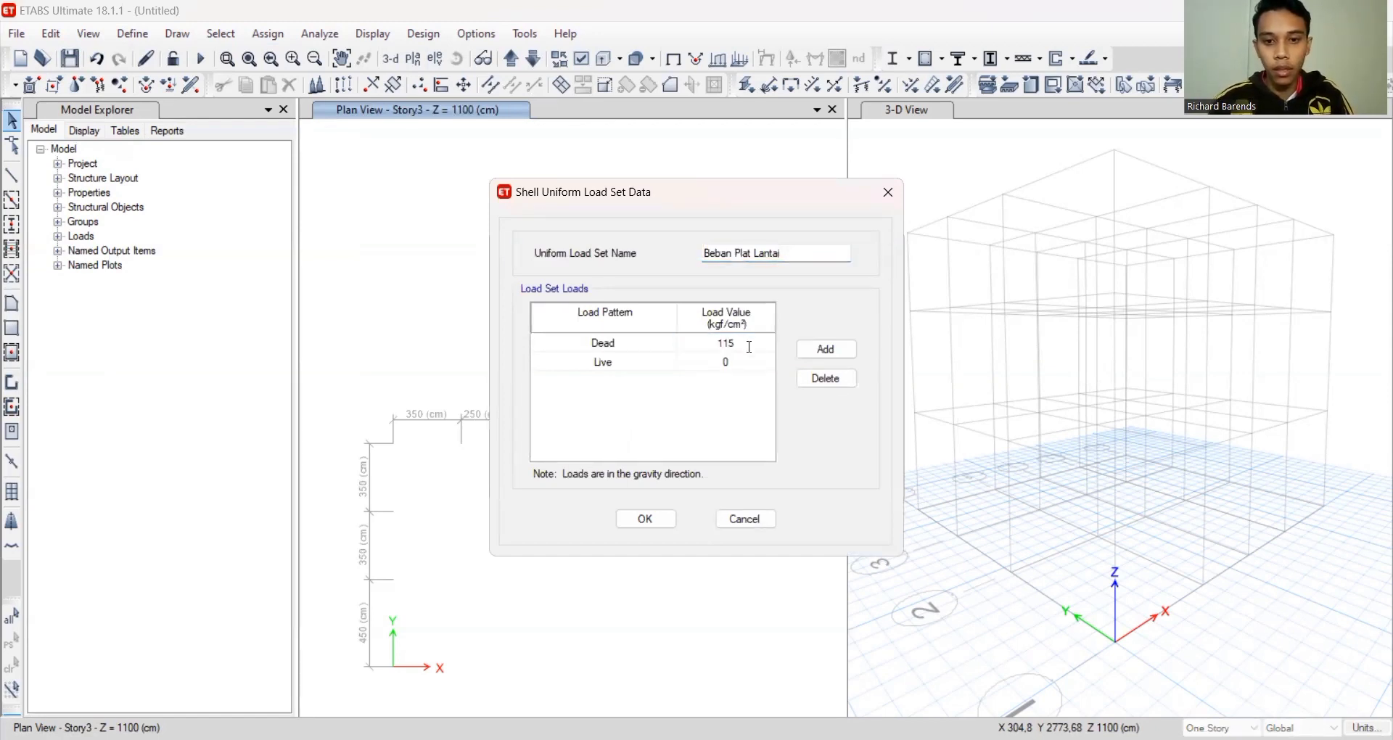
click(745, 362)
text(200)
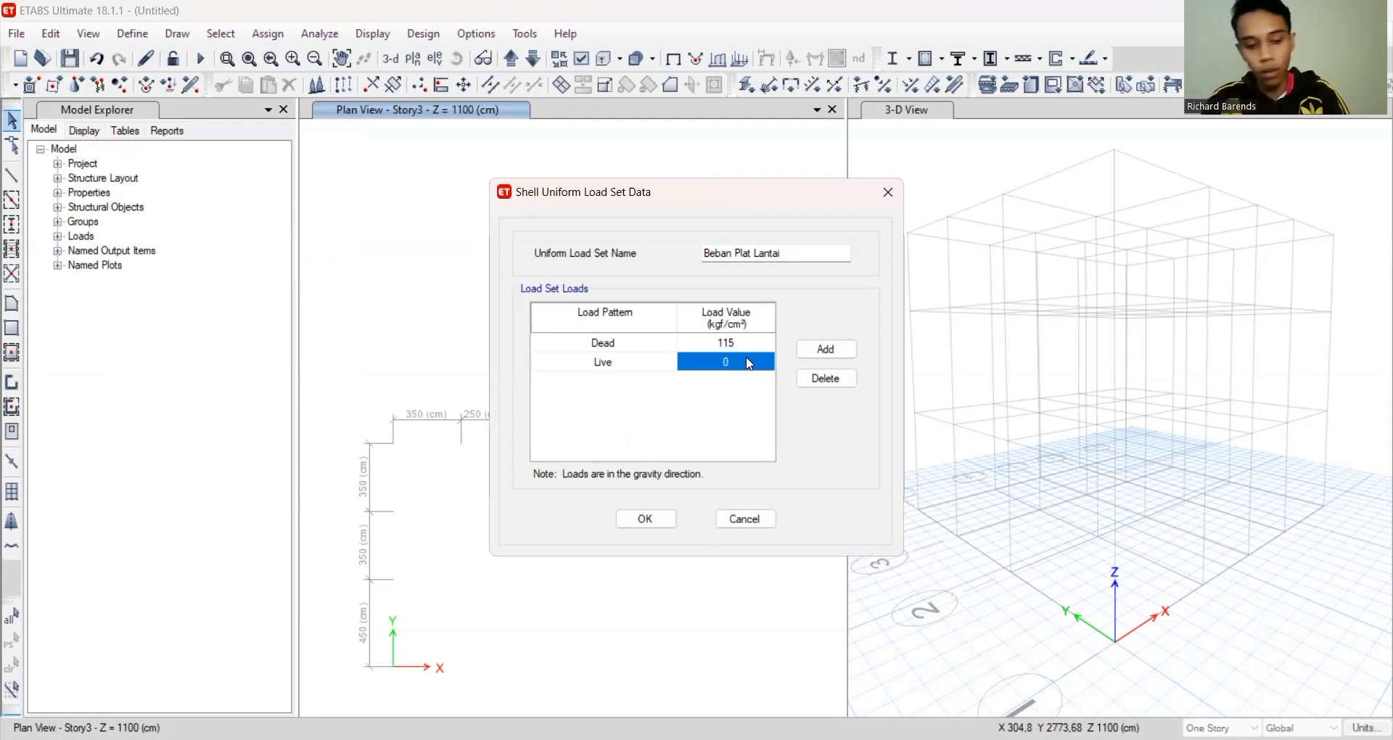
click(648, 519)
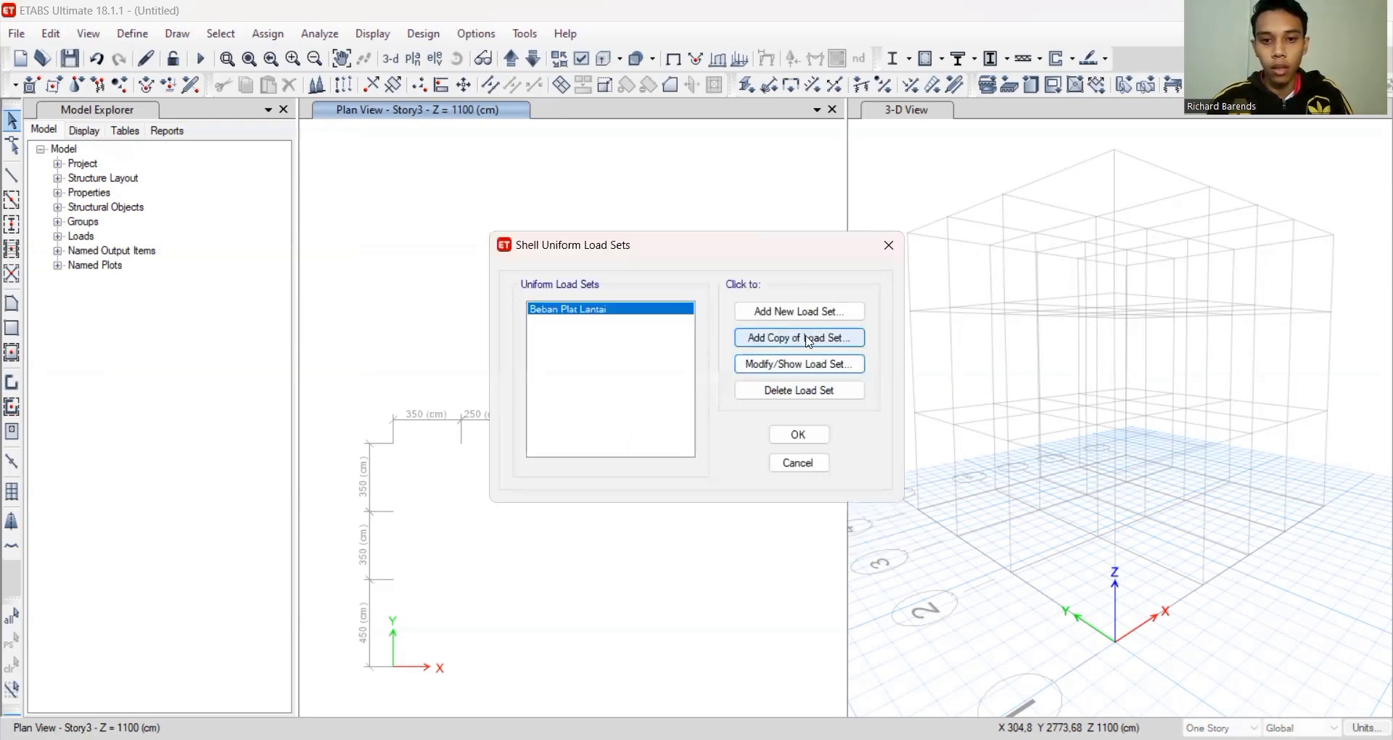
Add a copy of the Beban Plat Lantai load set named Beban Plat Atap and accept the shell uniform load sets
click(809, 339)
drag(762, 252, 698, 252)
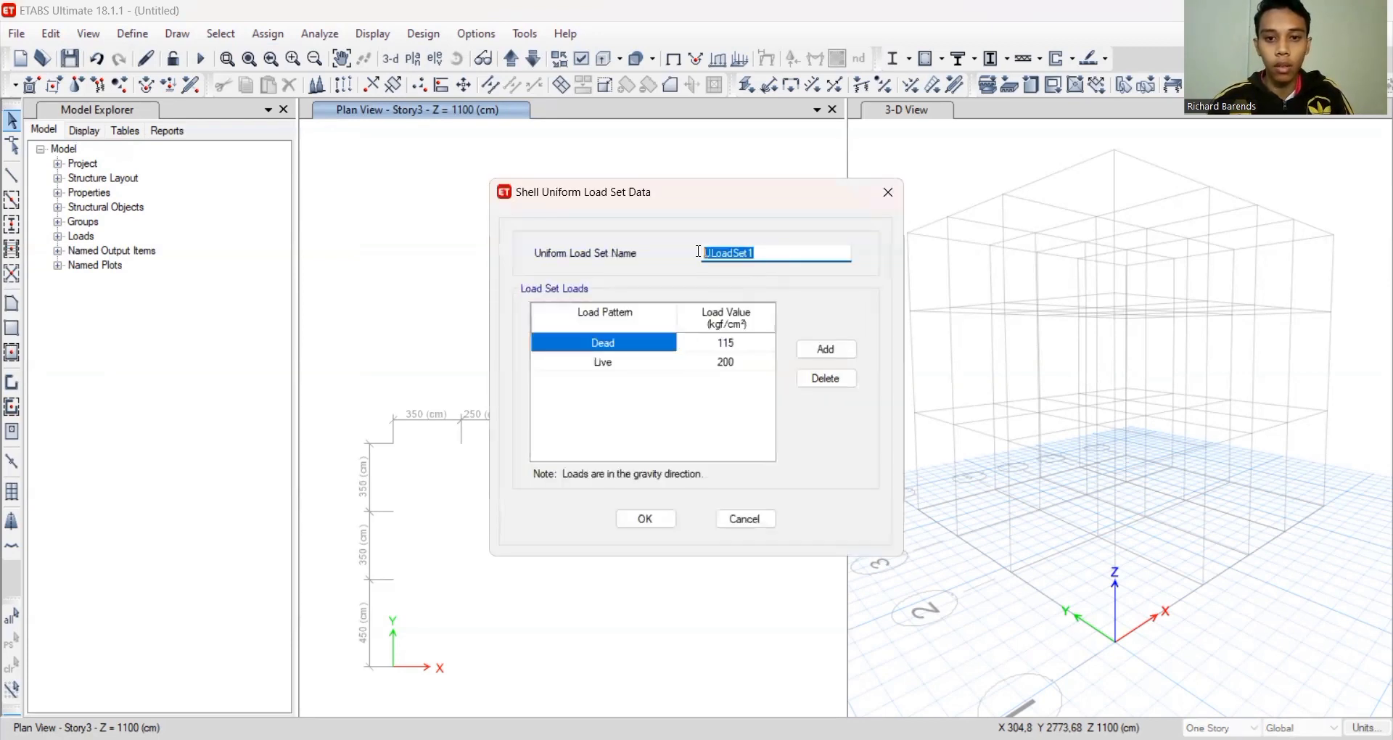
text(B)
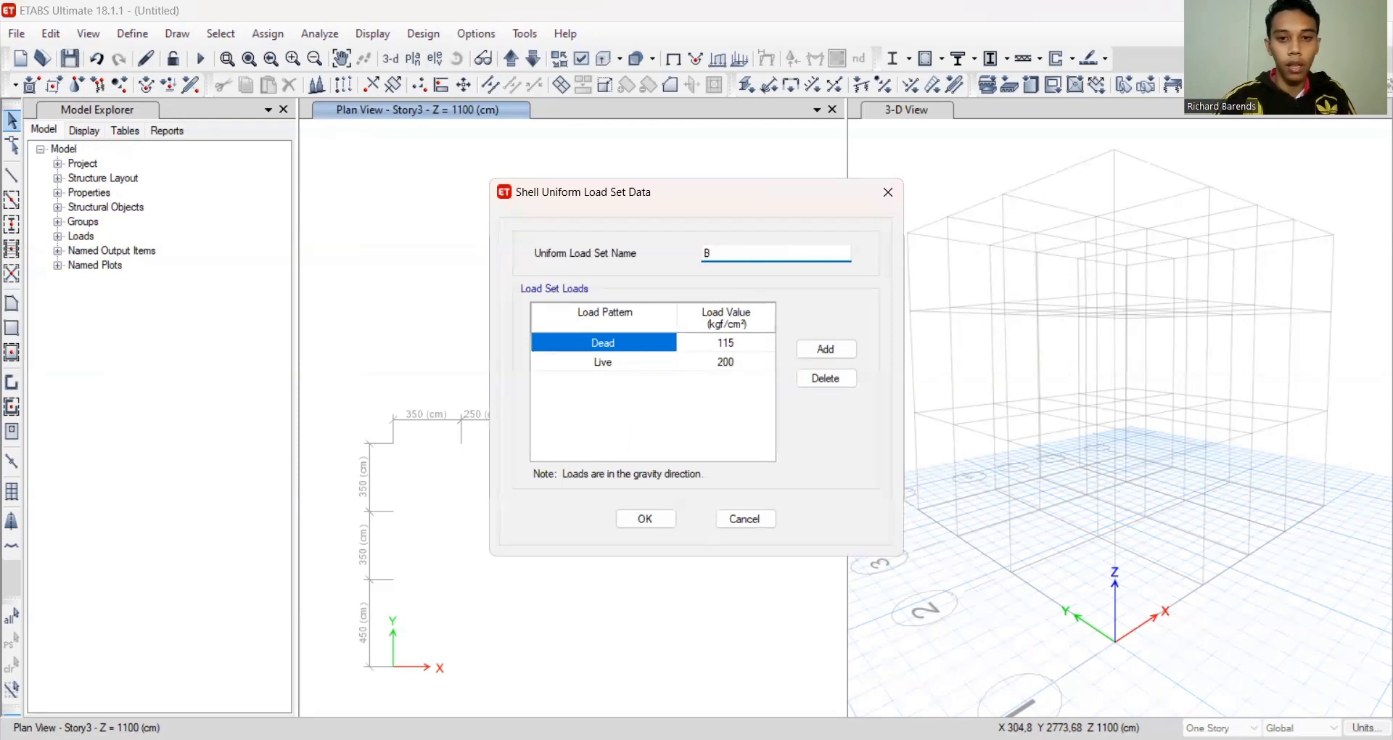
text(eban Plat Atap)
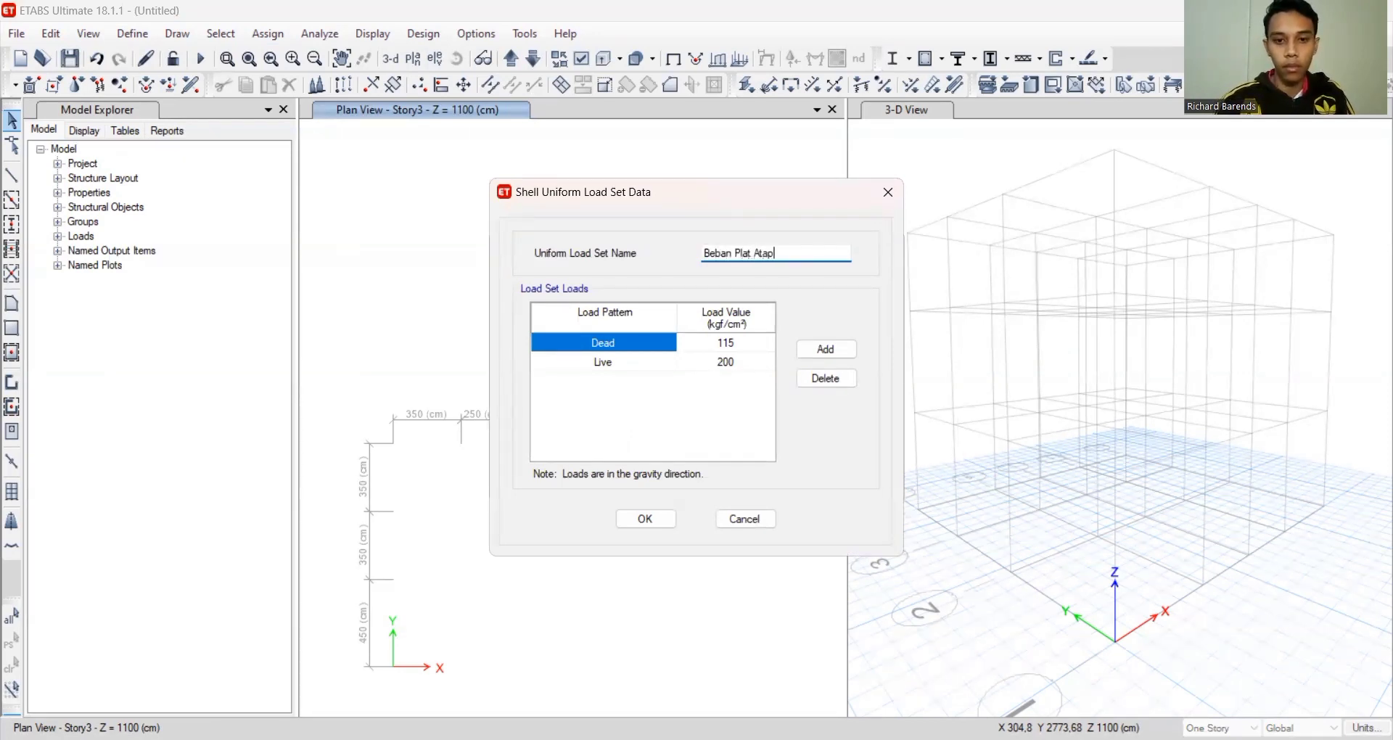
click(718, 361)
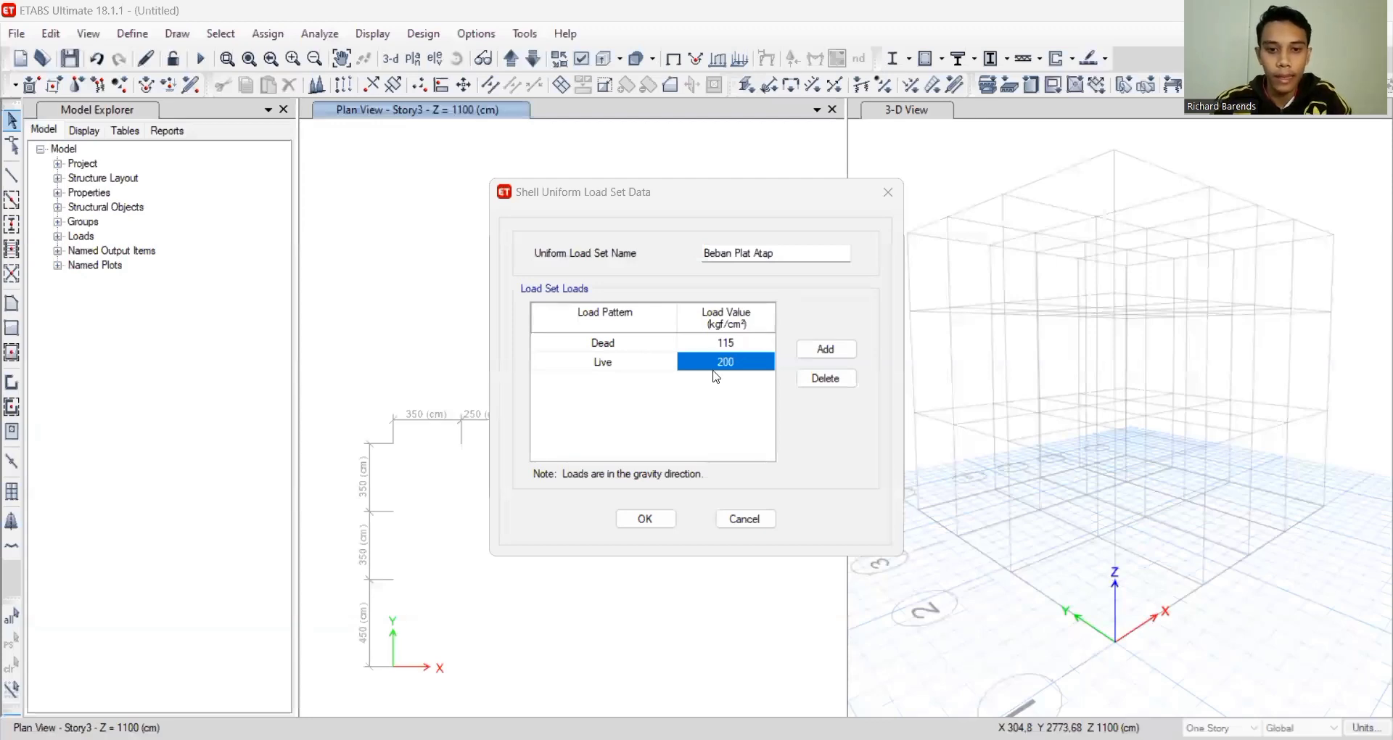
click(665, 527)
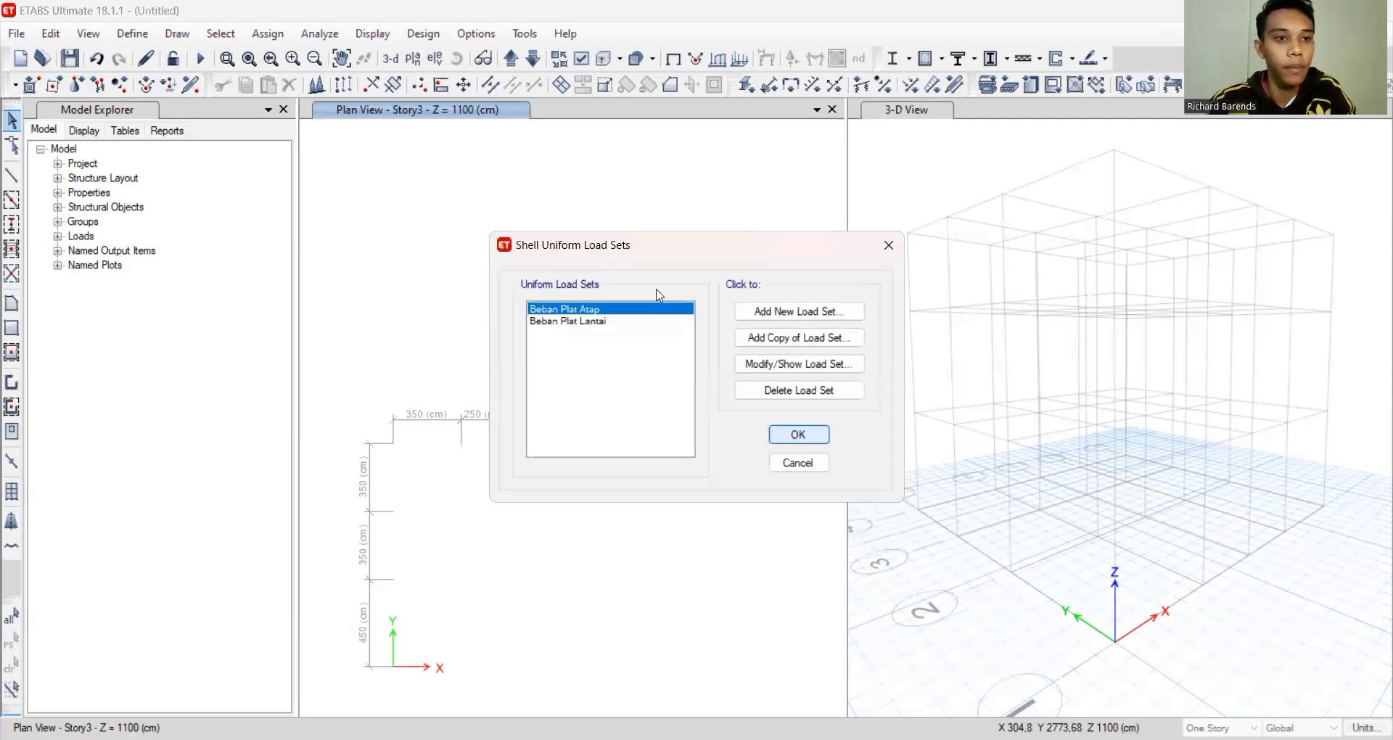
key(Return)
Open the RSPX load case for modification and change its load case type to Response Spectrum
click(132, 33)
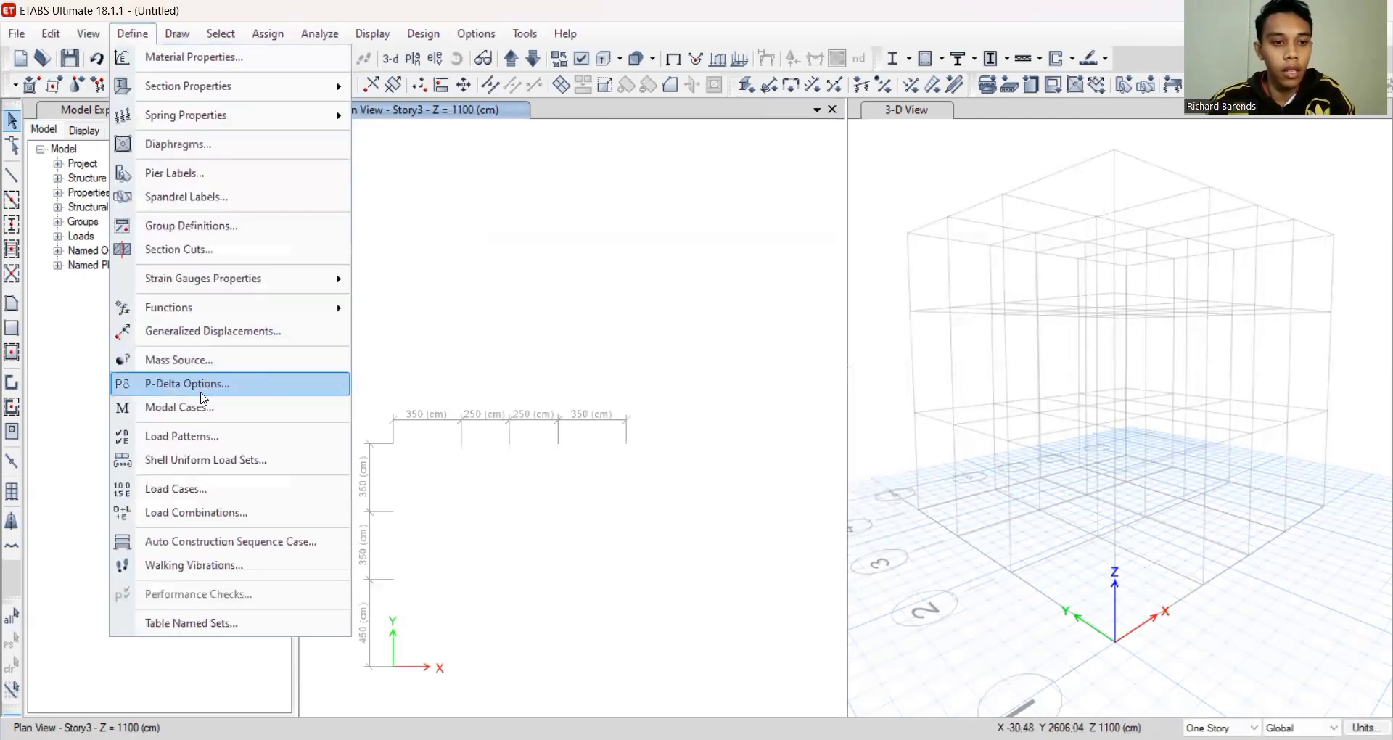
click(203, 492)
click(622, 347)
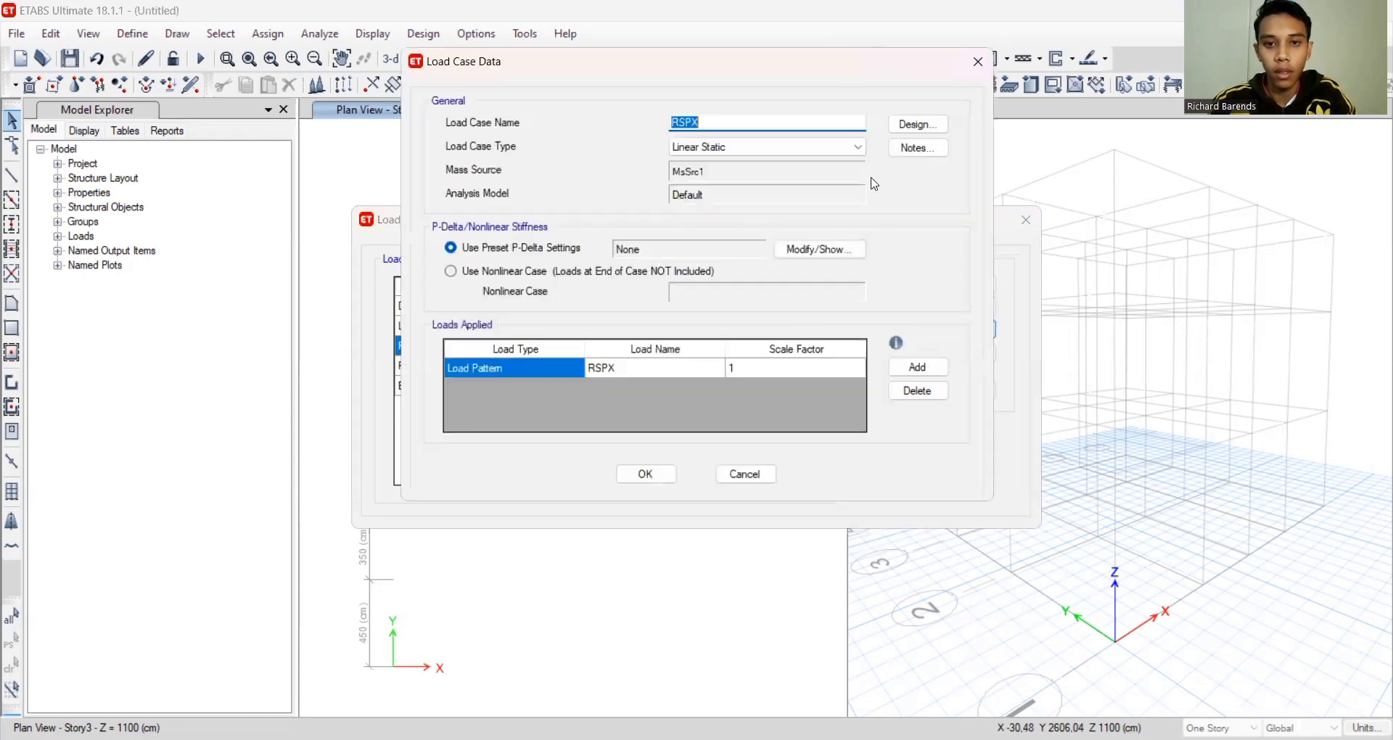
click(847, 149)
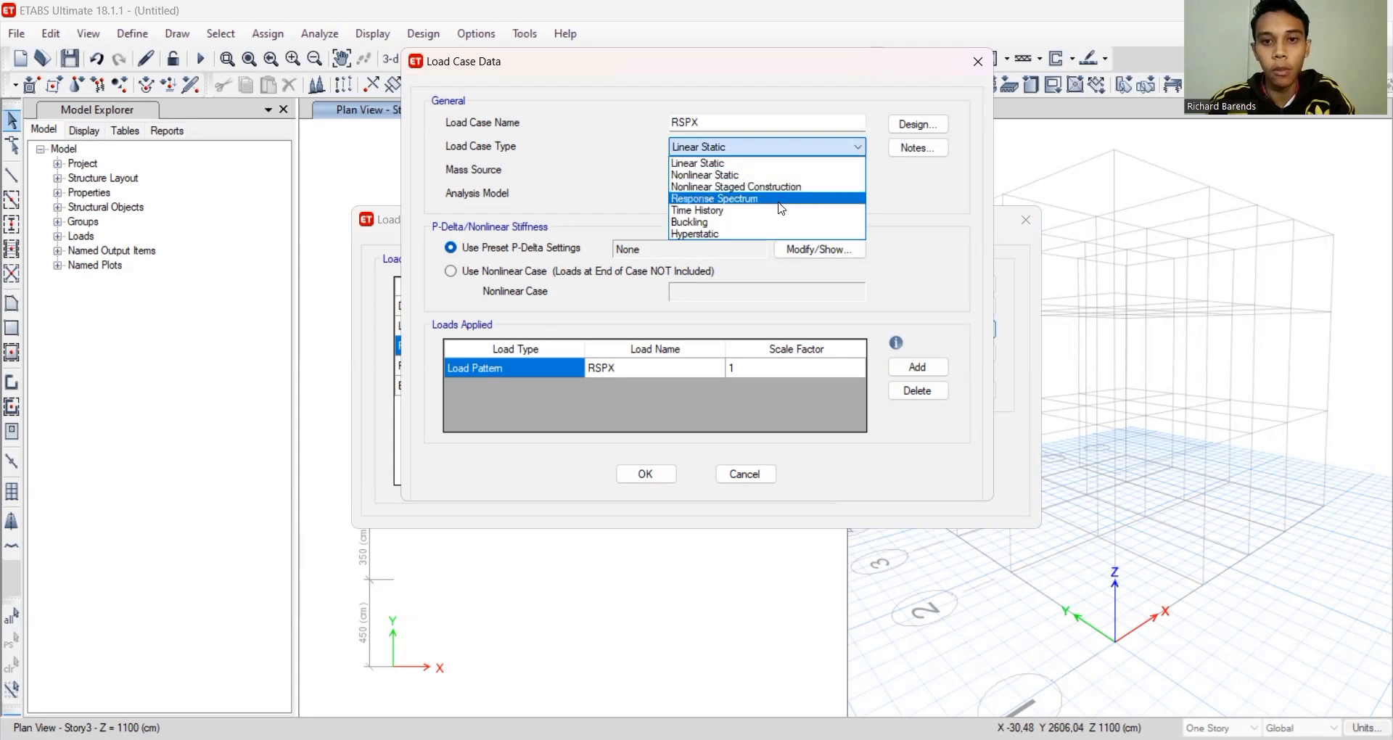
click(834, 199)
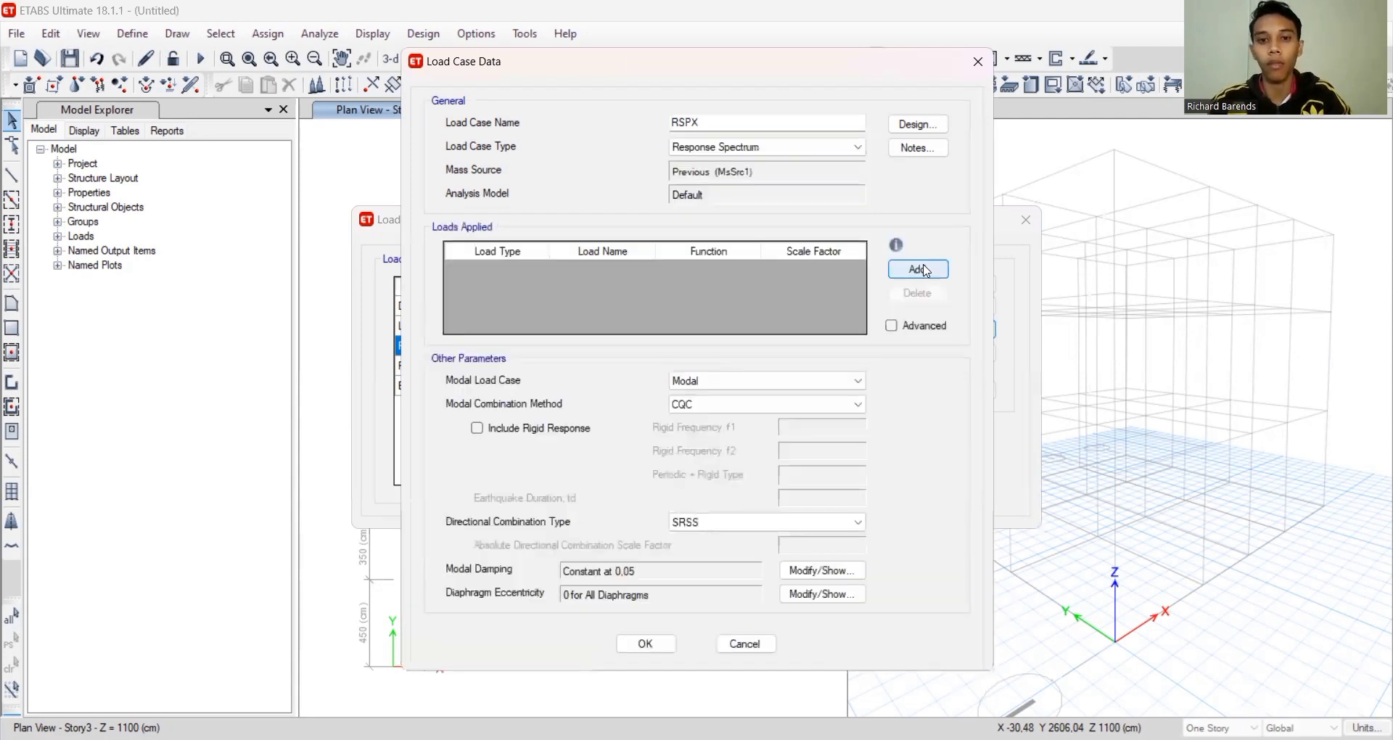
Add a U1 acceleration load to the RSPX case using the BLITAR response spectrum function
click(919, 270)
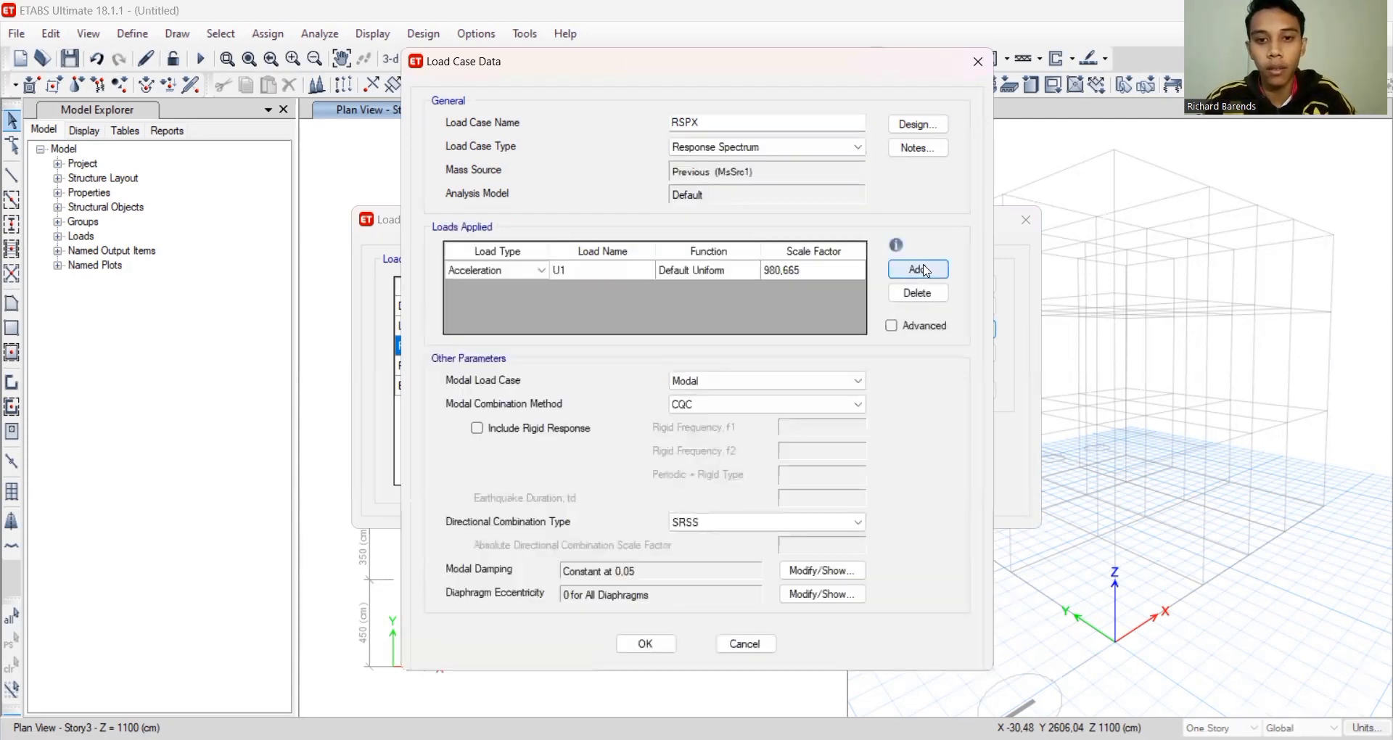
click(730, 278)
click(739, 281)
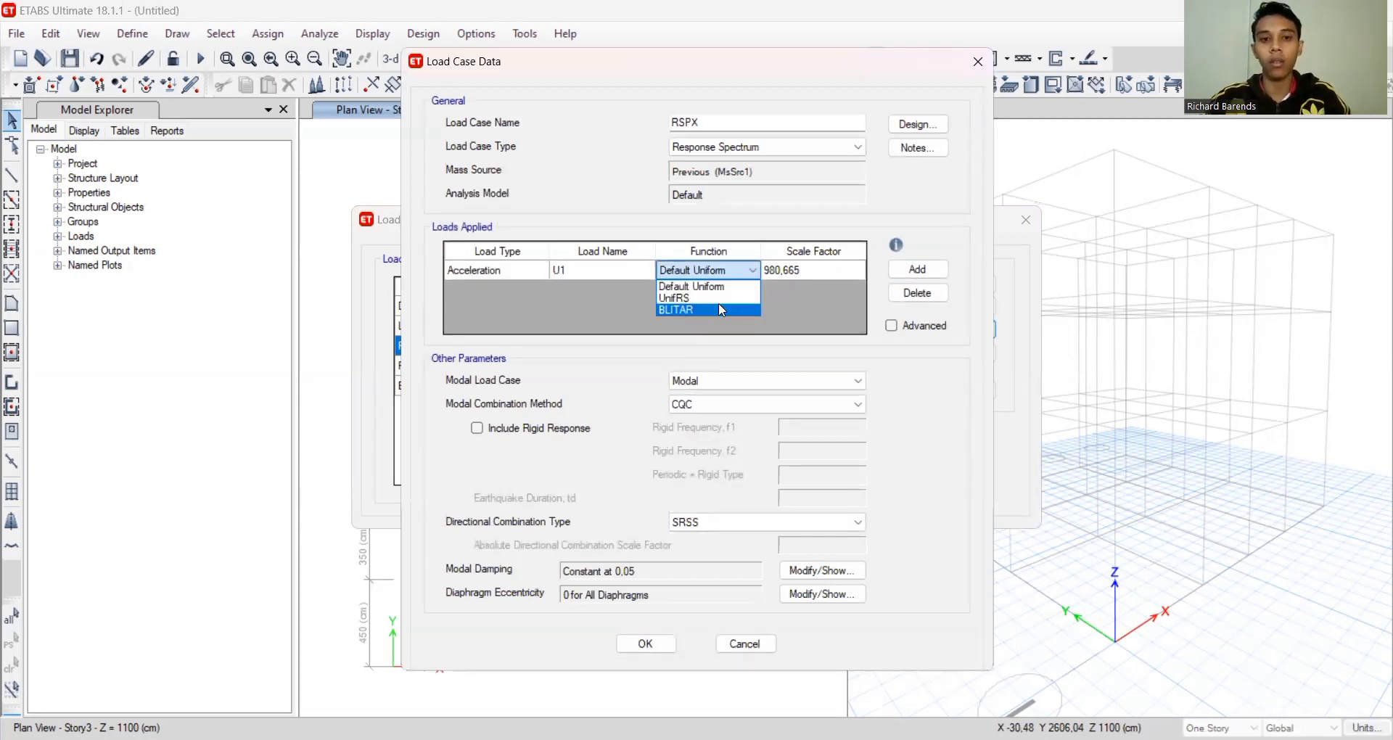
click(722, 310)
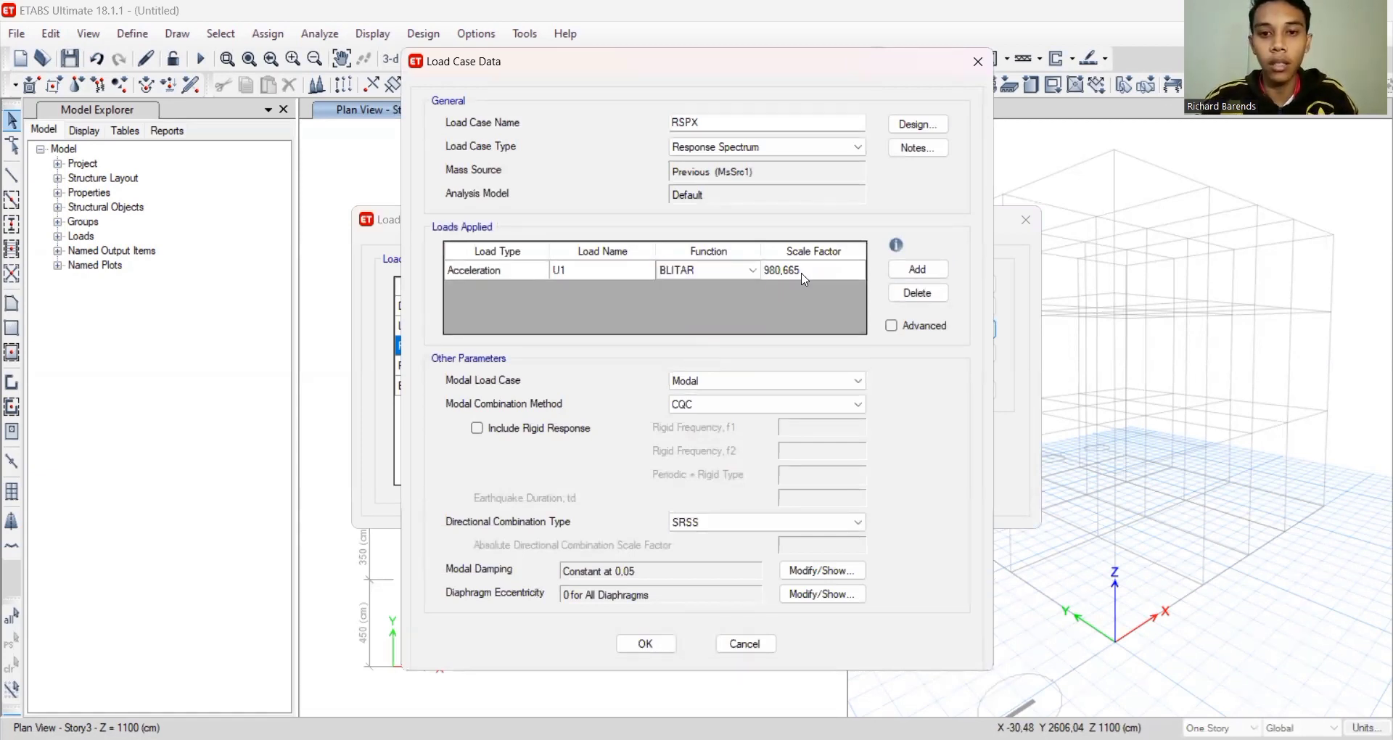
Set the scale factor of the RSPX case's U1 acceleration load to 1/8*9.81
click(809, 271)
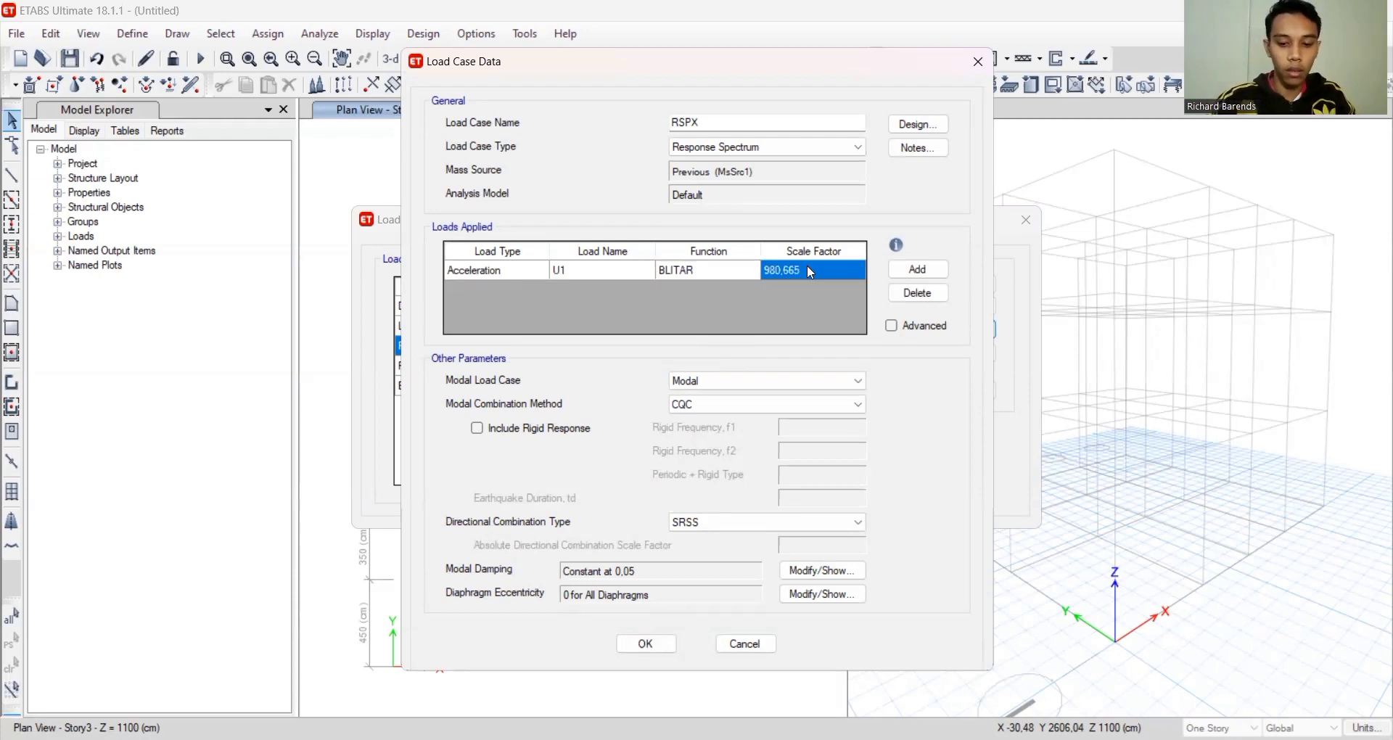
text(1/)
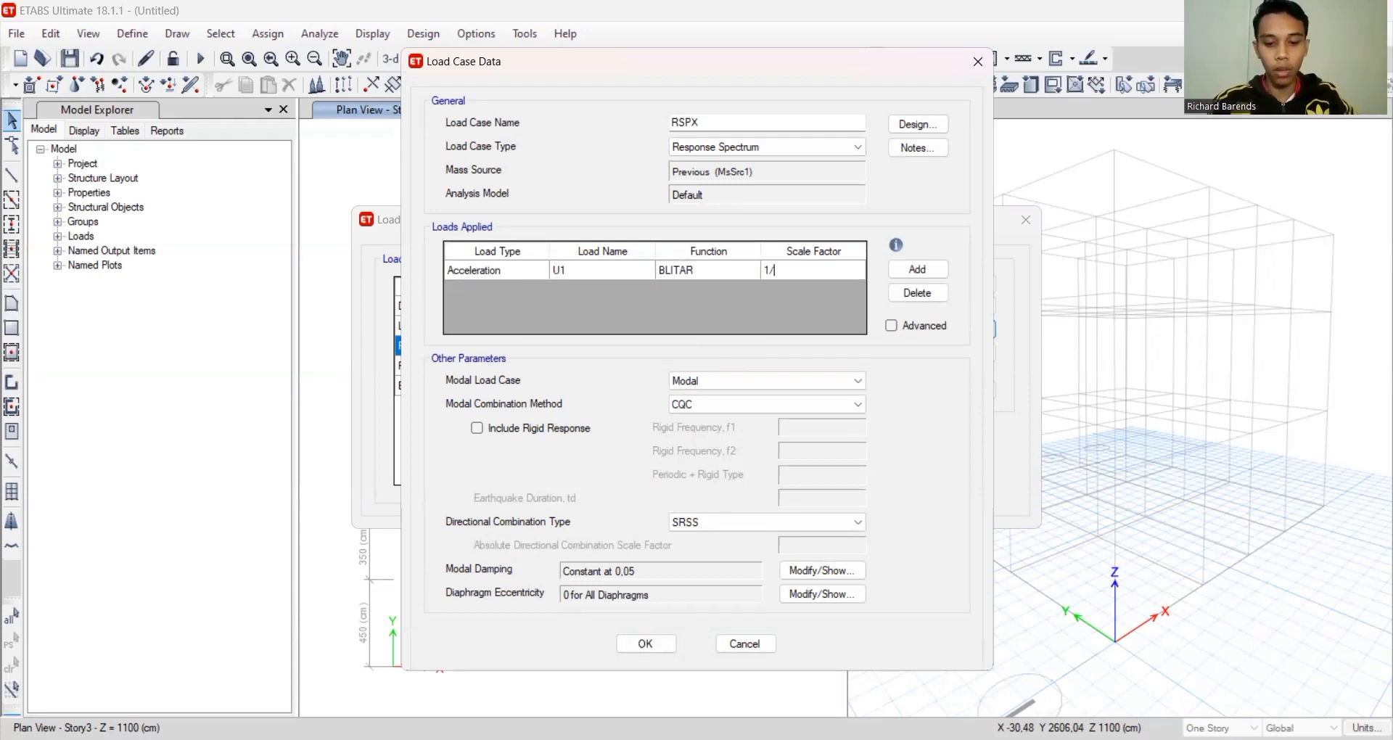
text(8*)
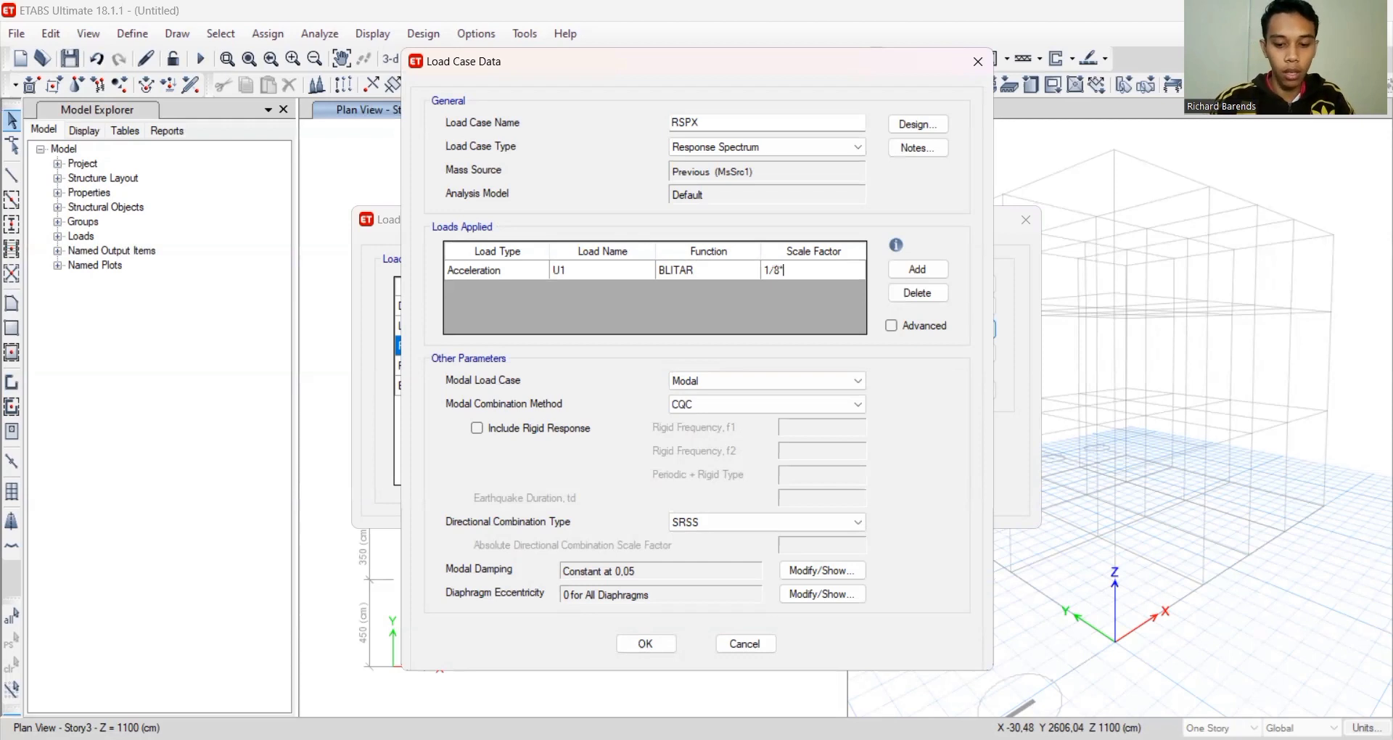
text(9.81)
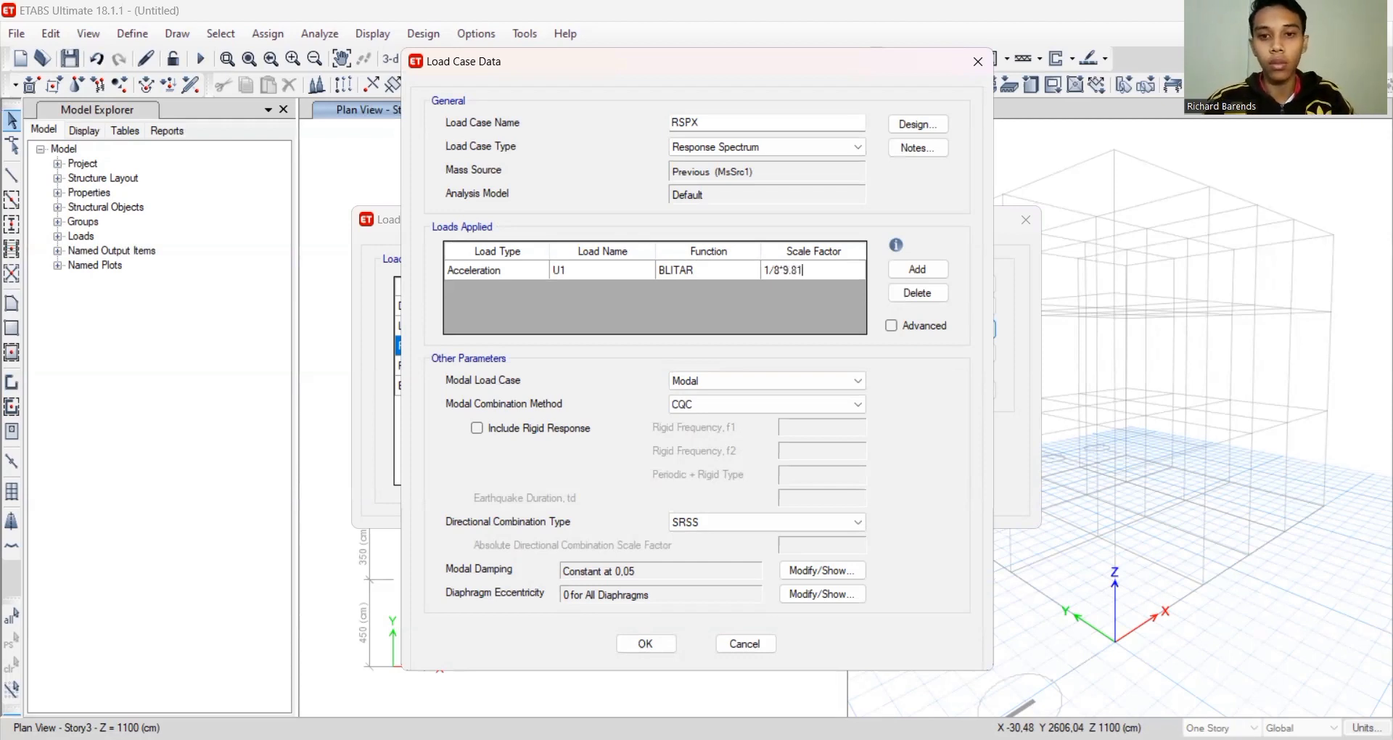
click(808, 121)
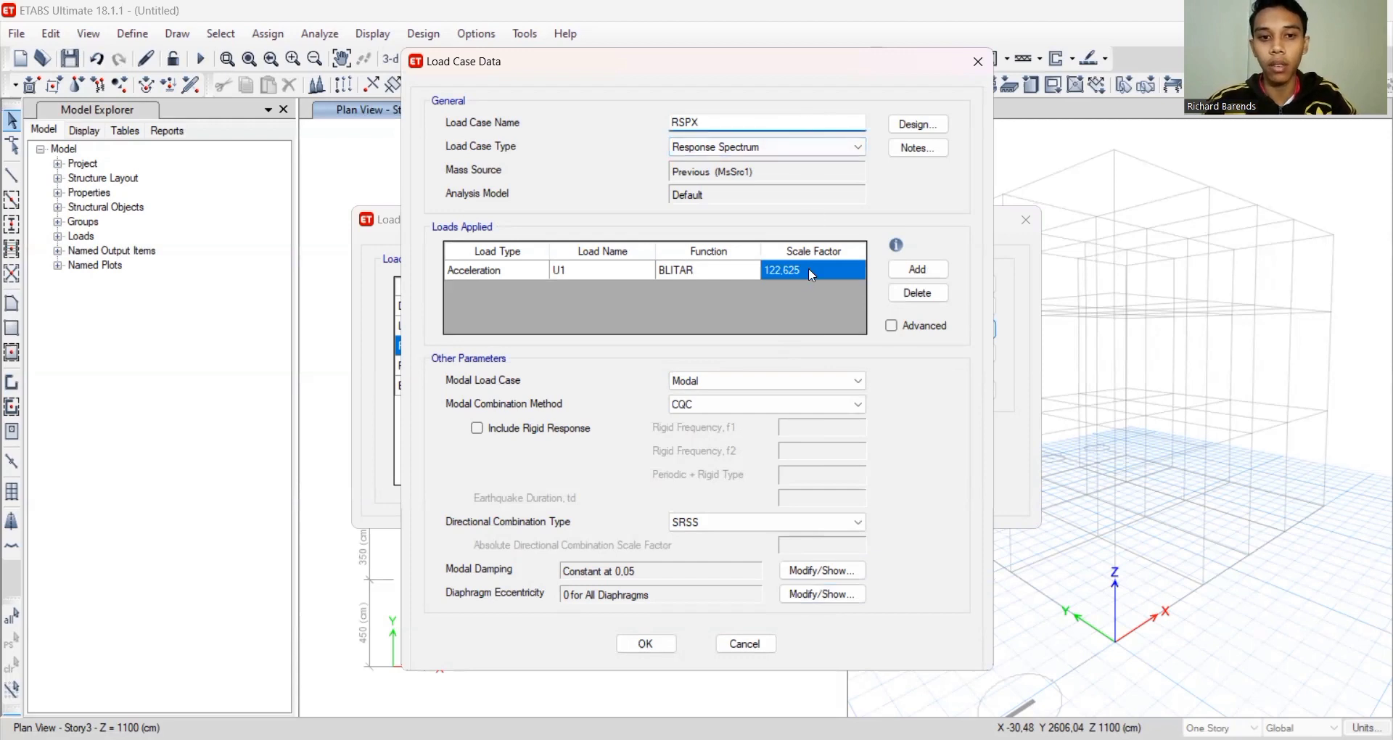
Accept the RSPX load case and change the RSPY load case's type to Response Spectrum
click(645, 643)
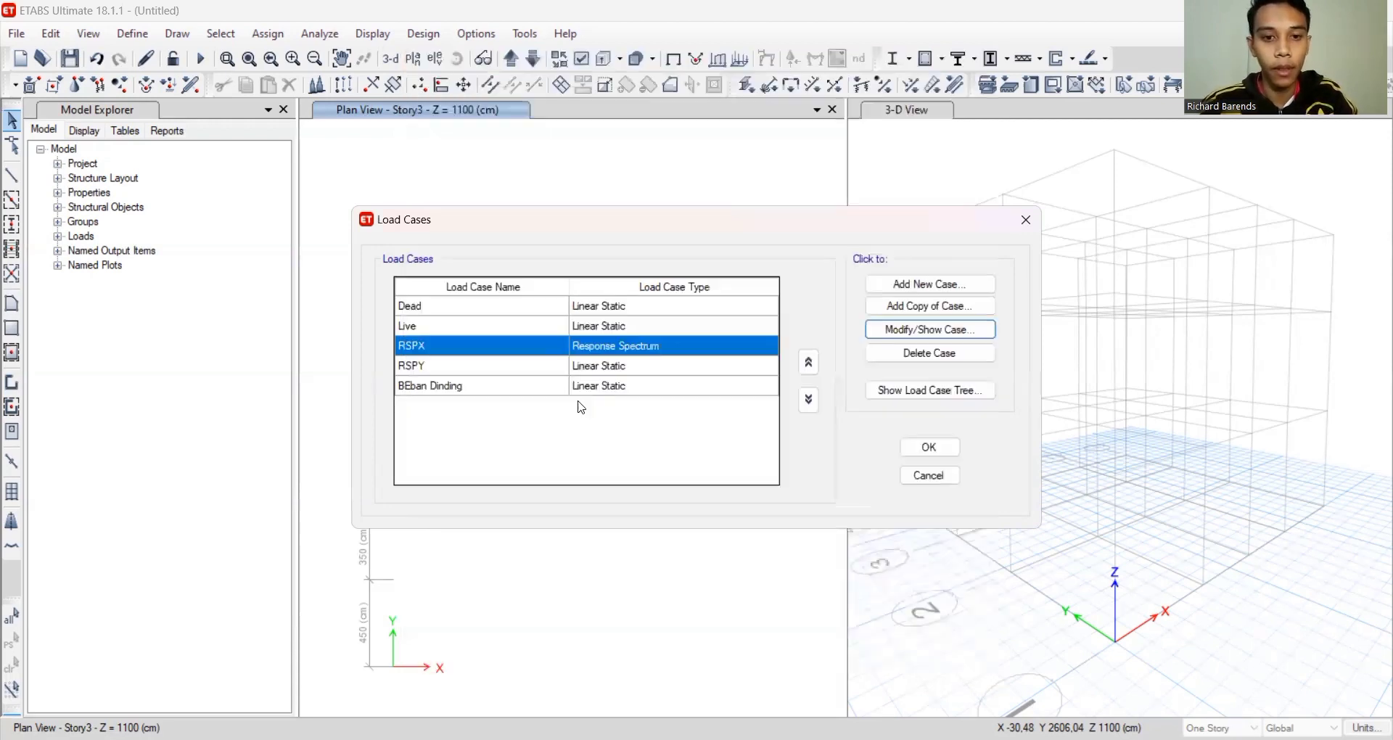
click(595, 366)
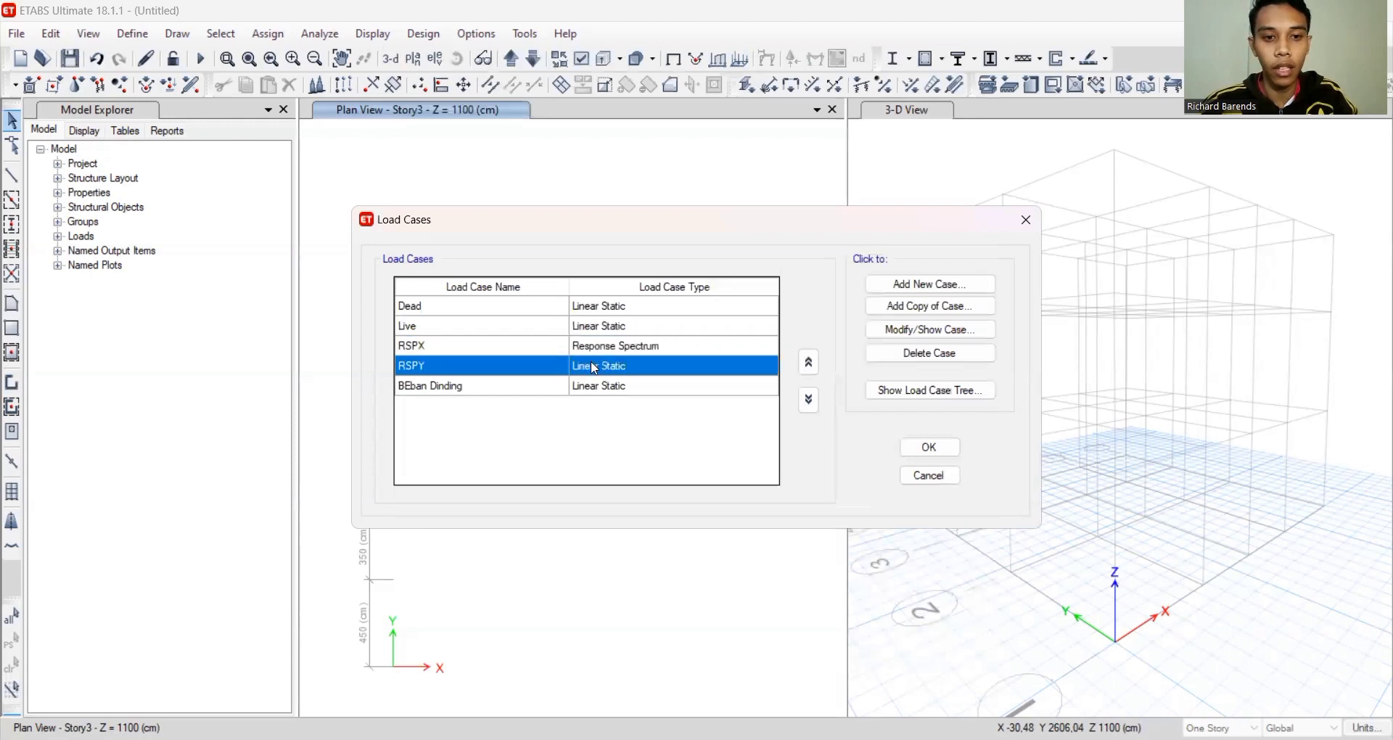
click(906, 331)
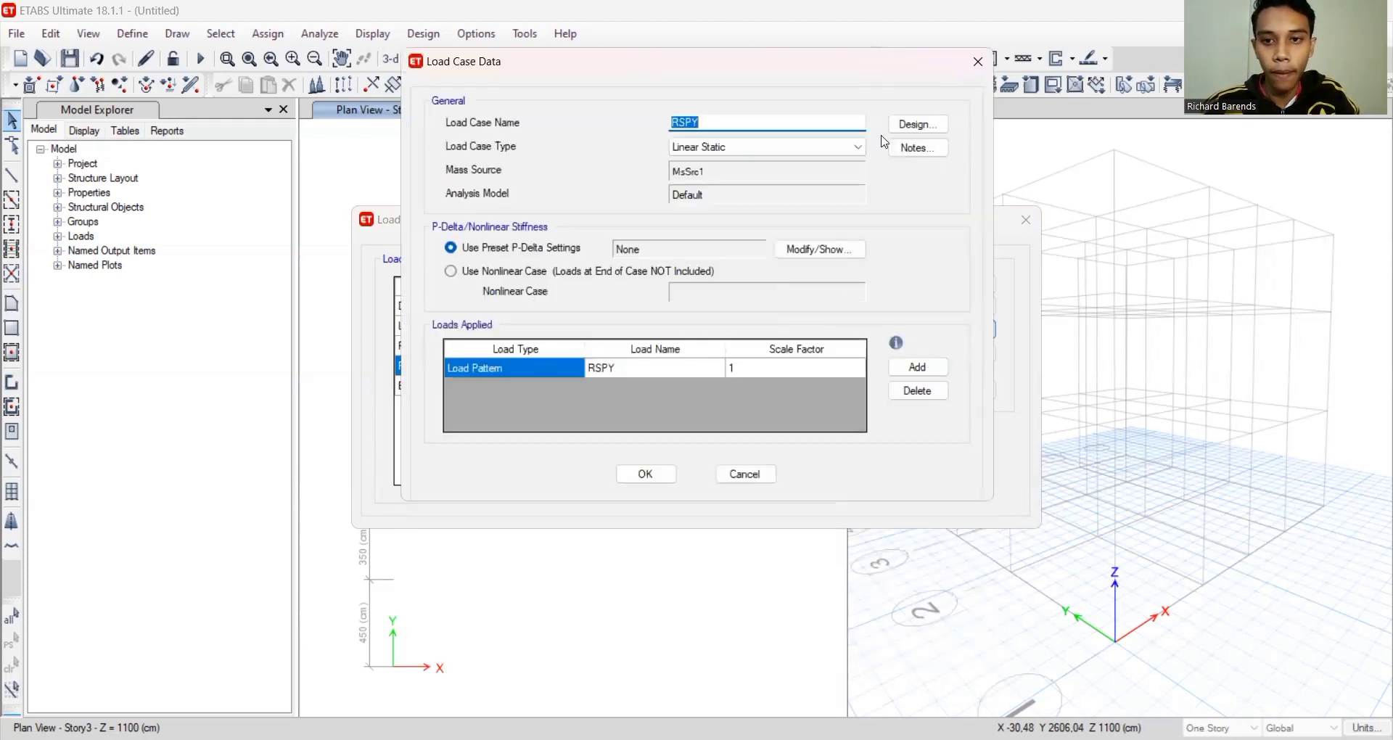
click(856, 147)
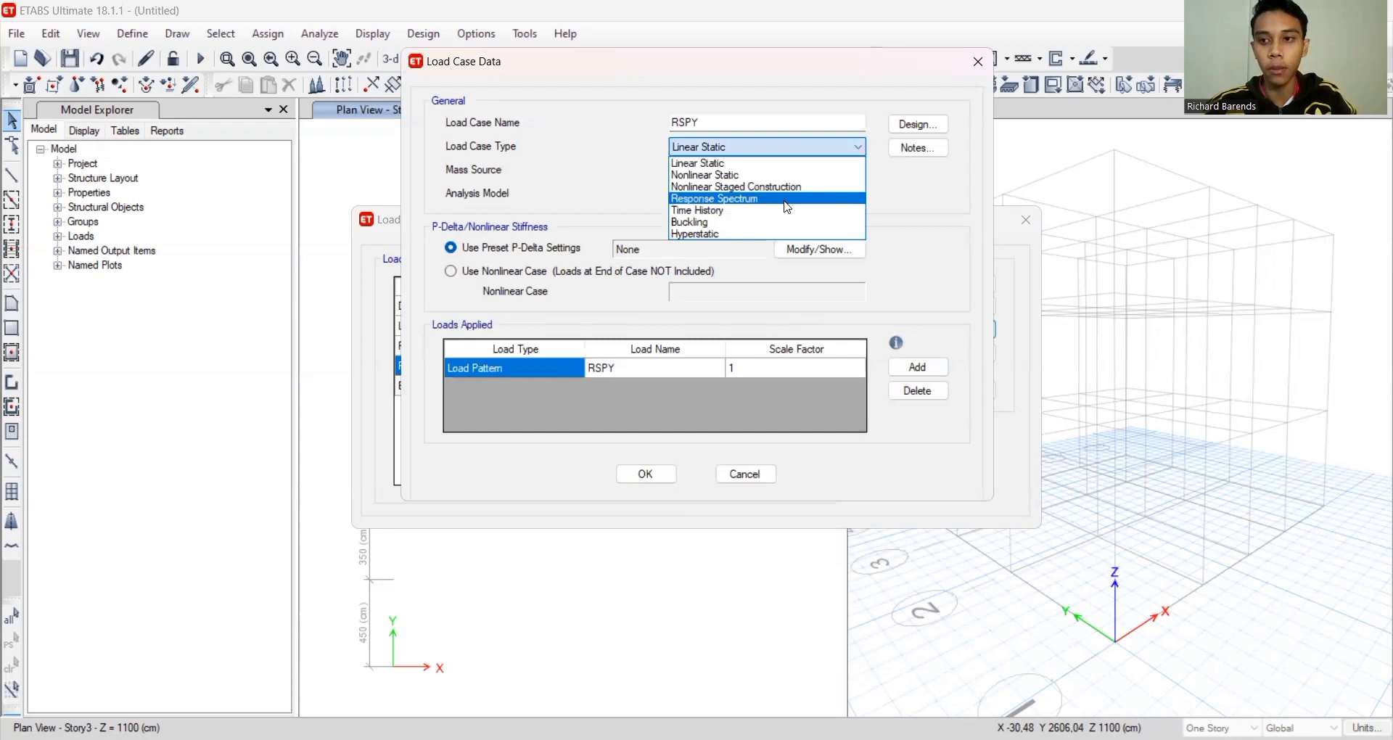
click(787, 199)
Add a U1 acceleration load to the RSPY case using the BLITAR response spectrum function
click(917, 269)
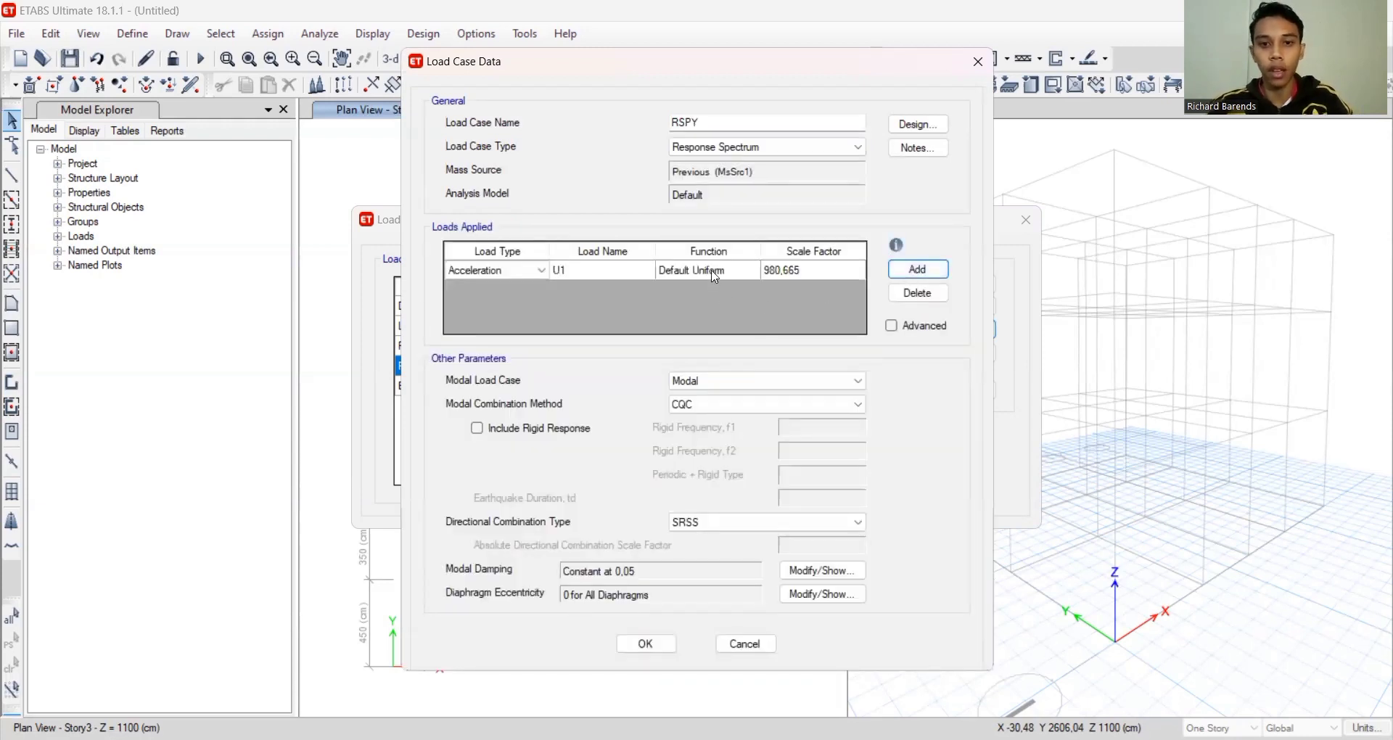
click(737, 272)
click(737, 274)
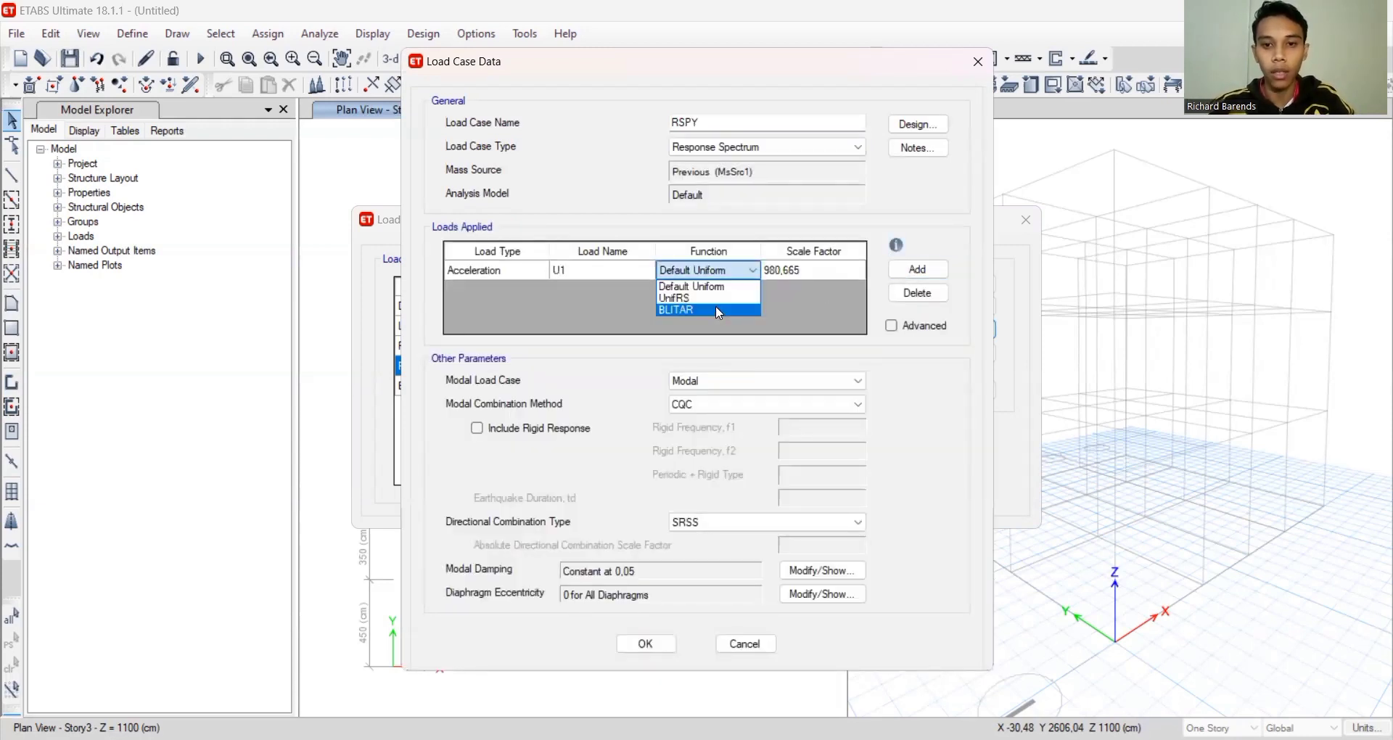
Set the scale factor of the RSPY case's U1 acceleration load to 1/8*9.81 and accept the load cases
click(791, 274)
text(1/)
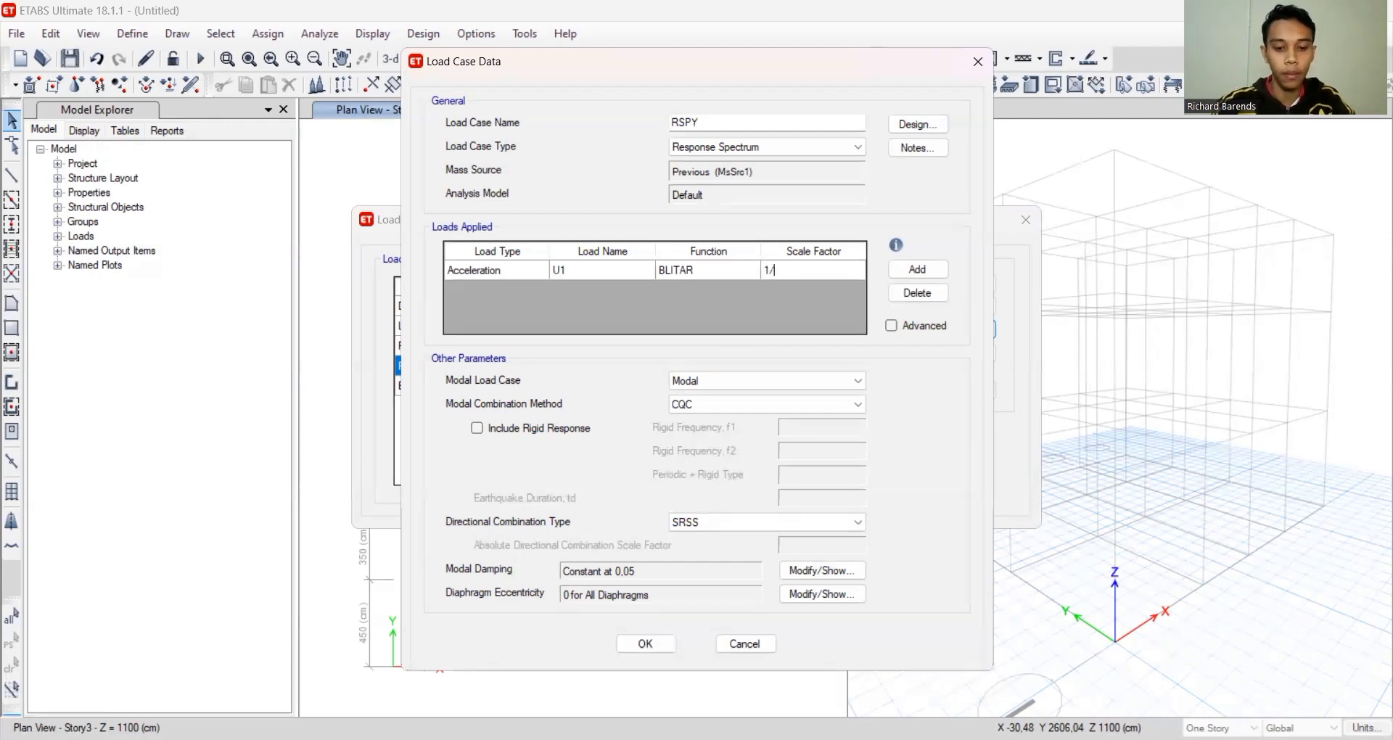
text(8*9.81)
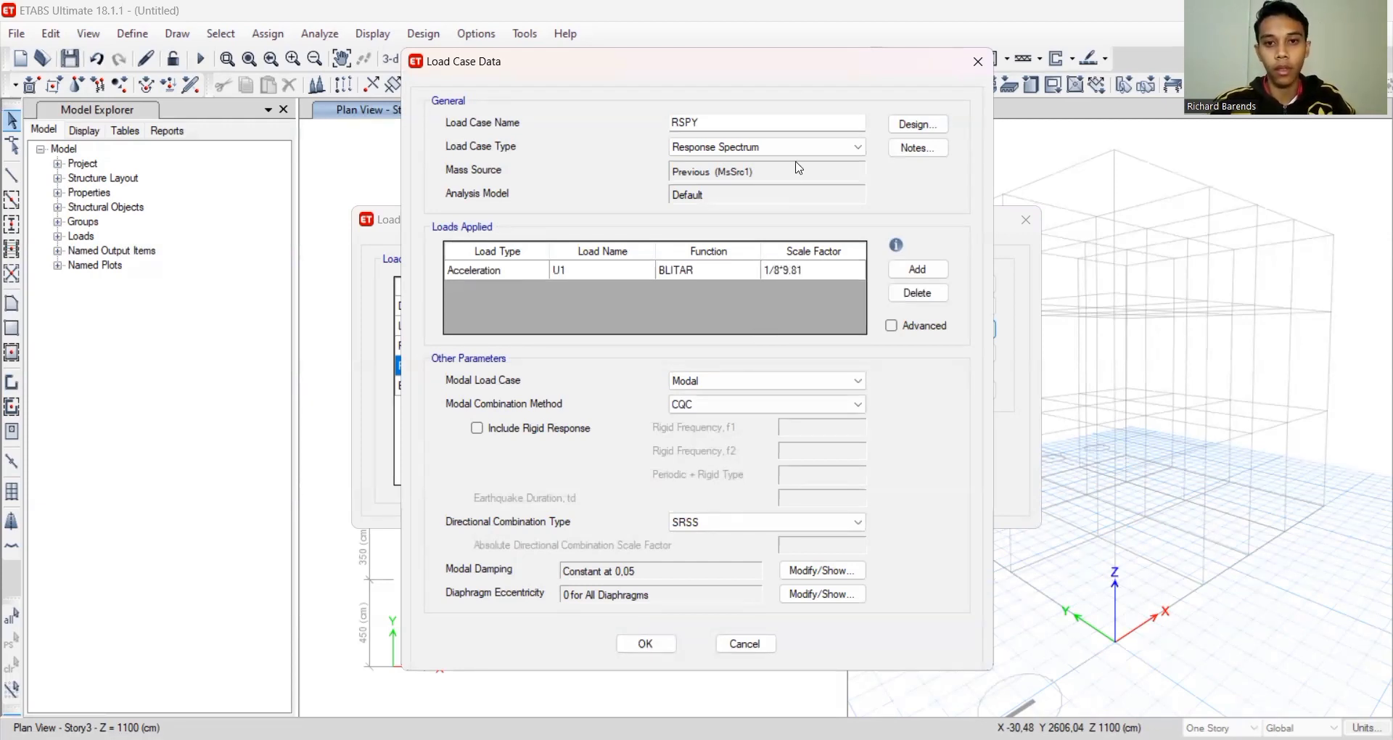
click(783, 123)
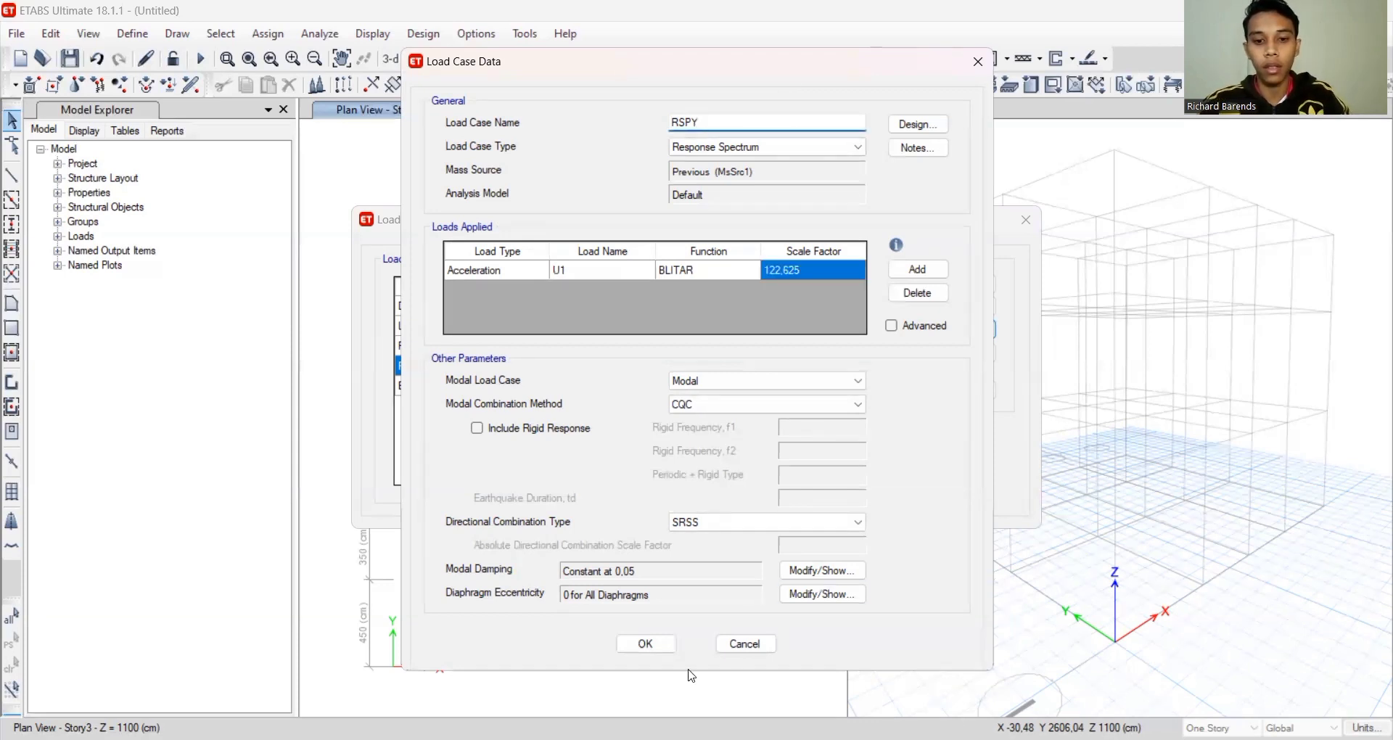
click(646, 644)
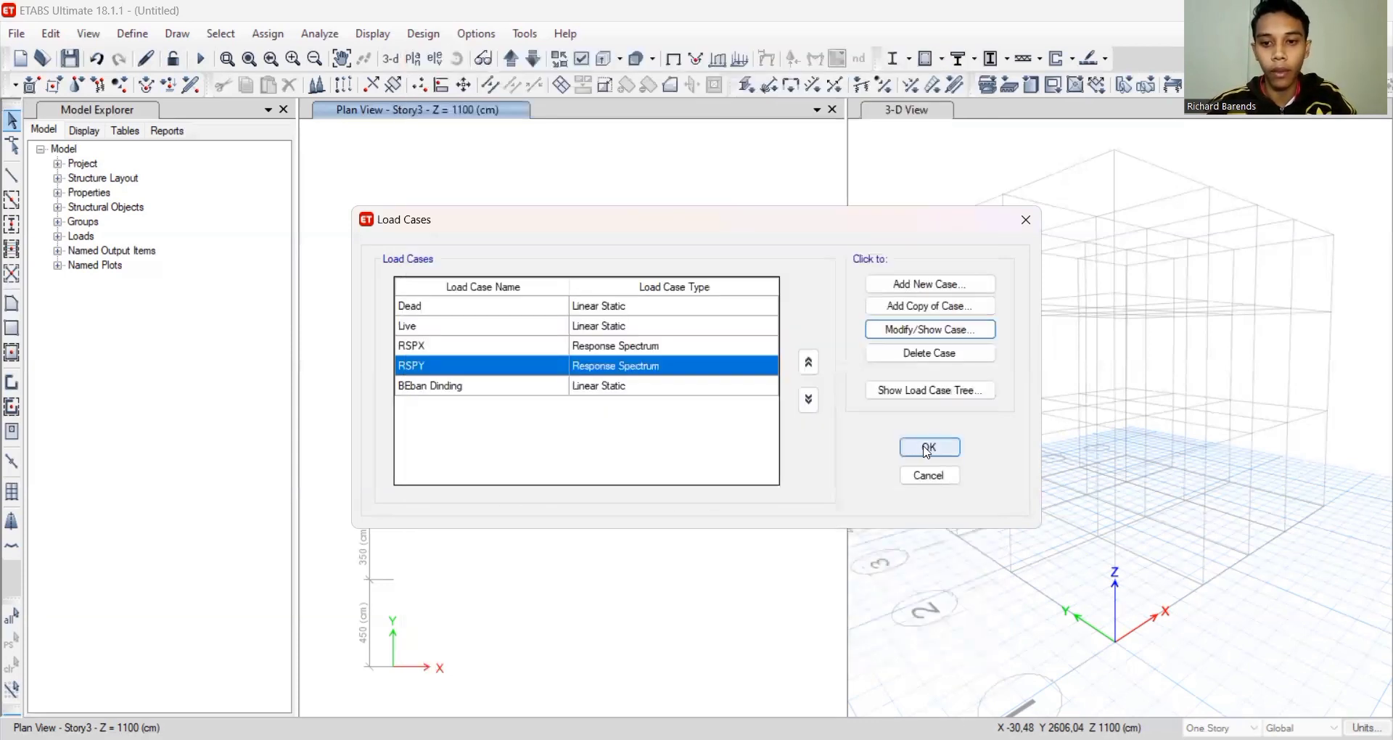
click(929, 447)
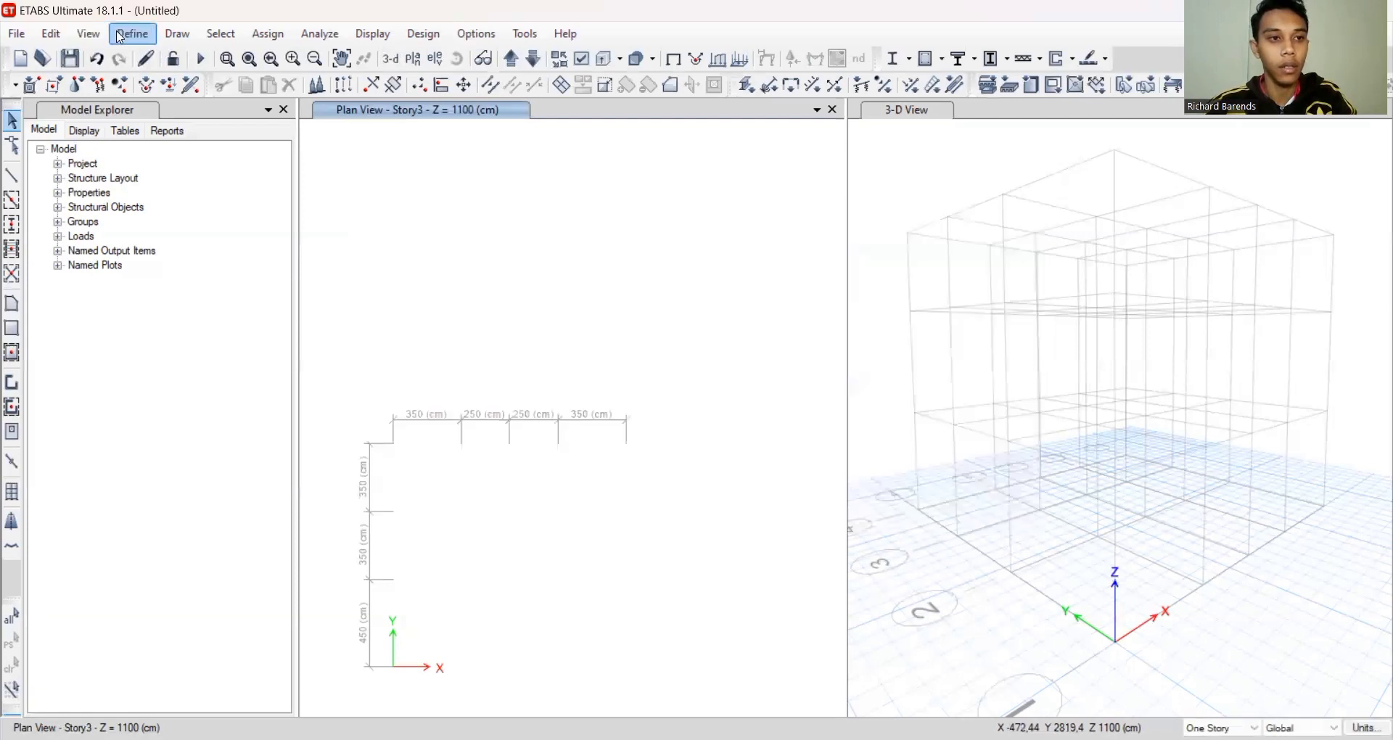
Start a new load combination Comb1 of type Linear Add and open the Dead load's scale factor for editing
click(120, 36)
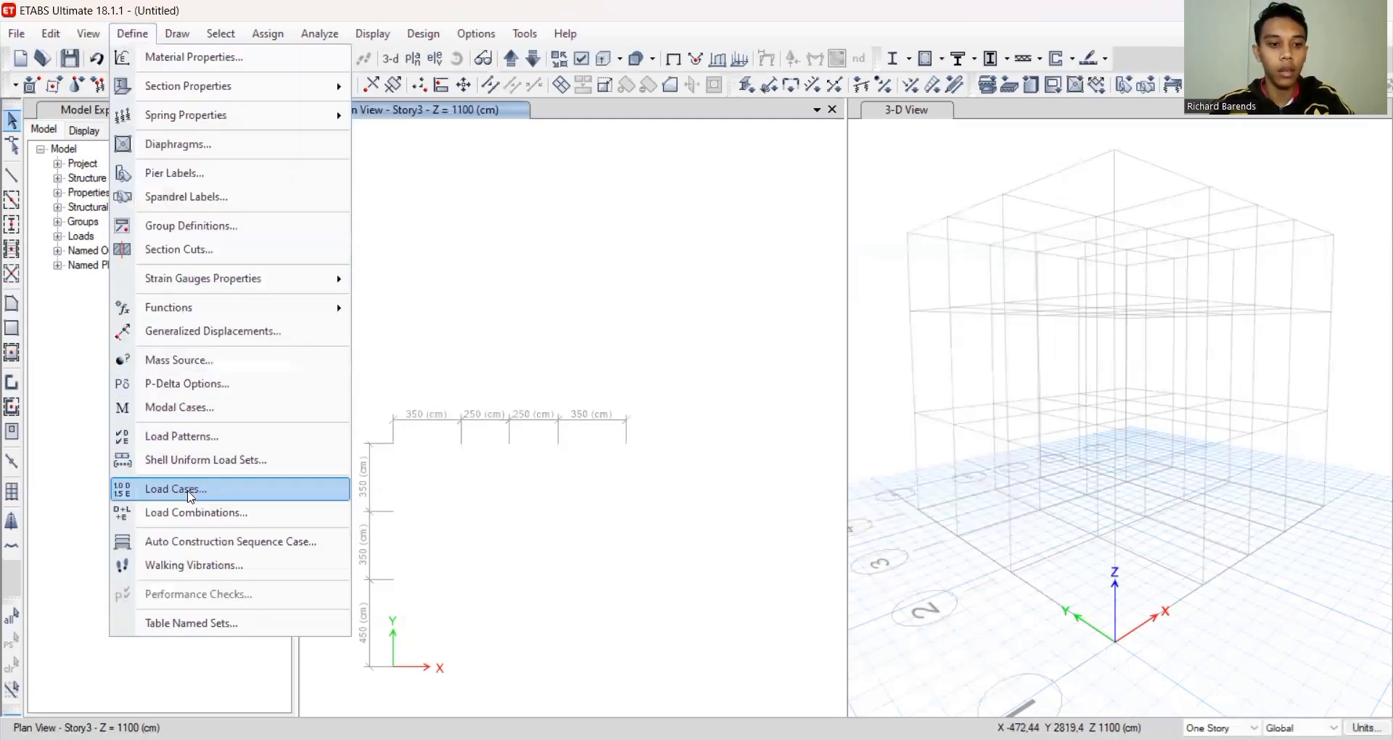
click(247, 512)
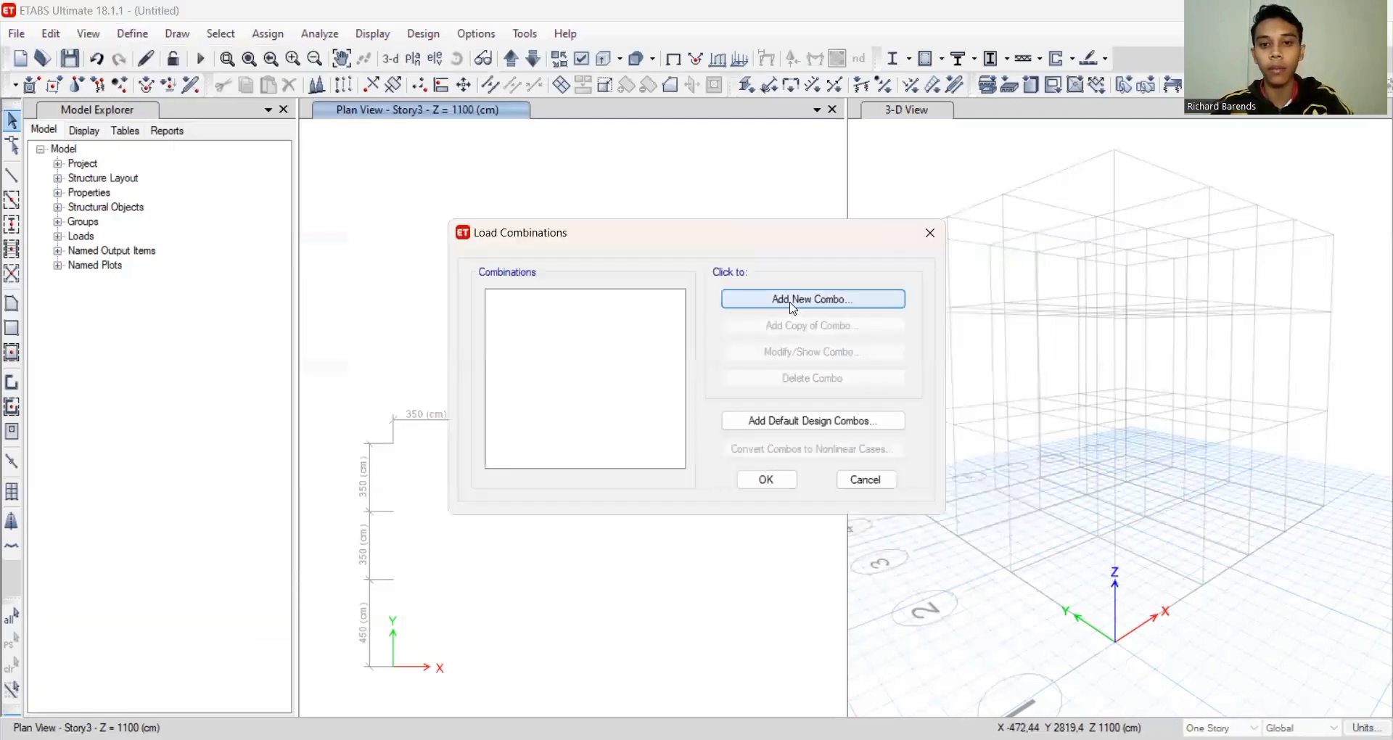
click(795, 307)
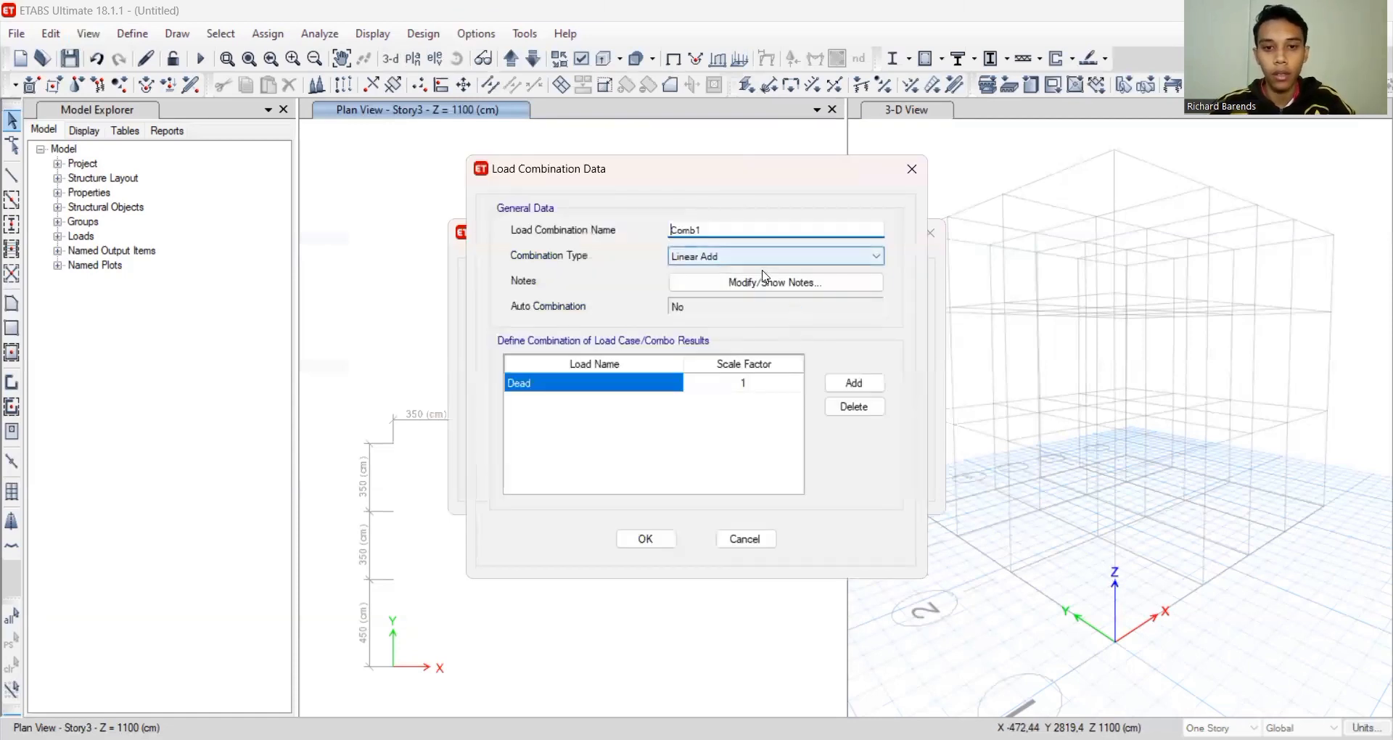
click(764, 386)
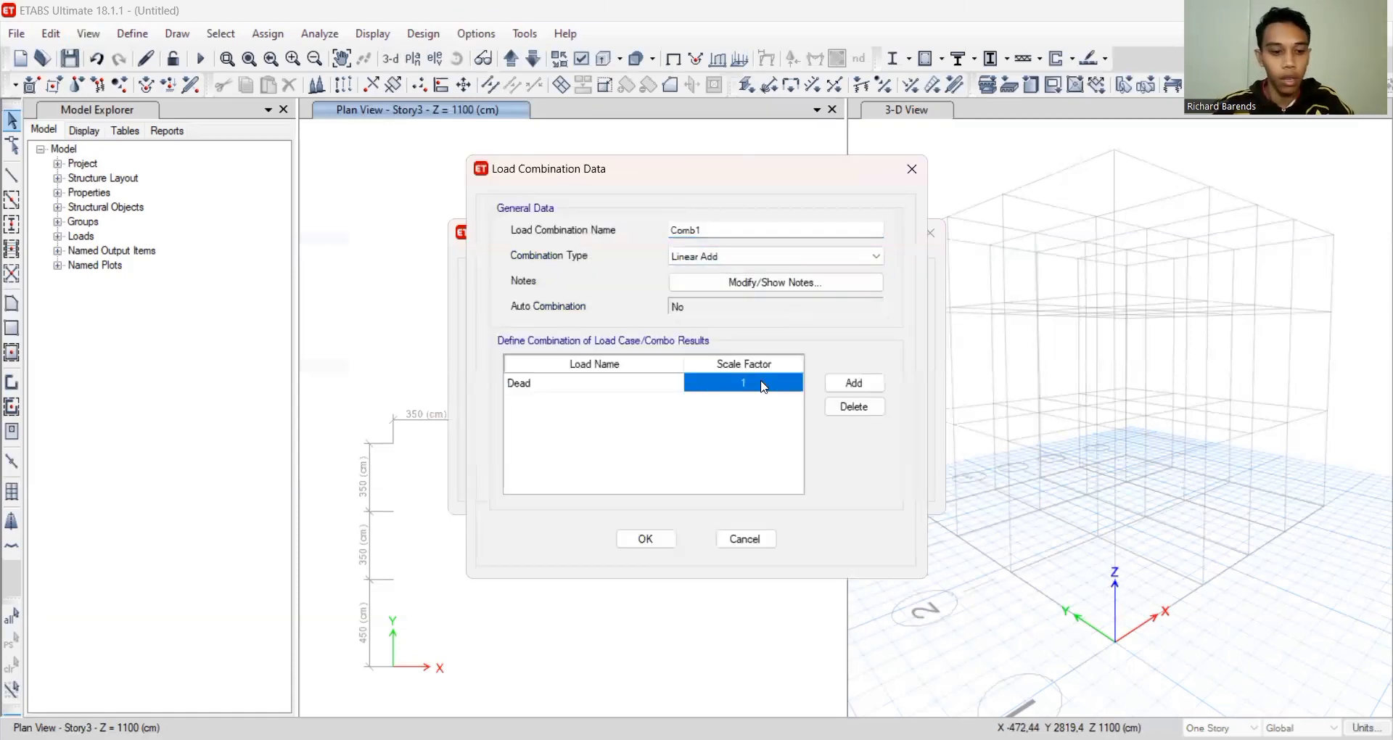
Set the Dead load's scale factor to 1.2 in Comb1 and save the combination
click(764, 386)
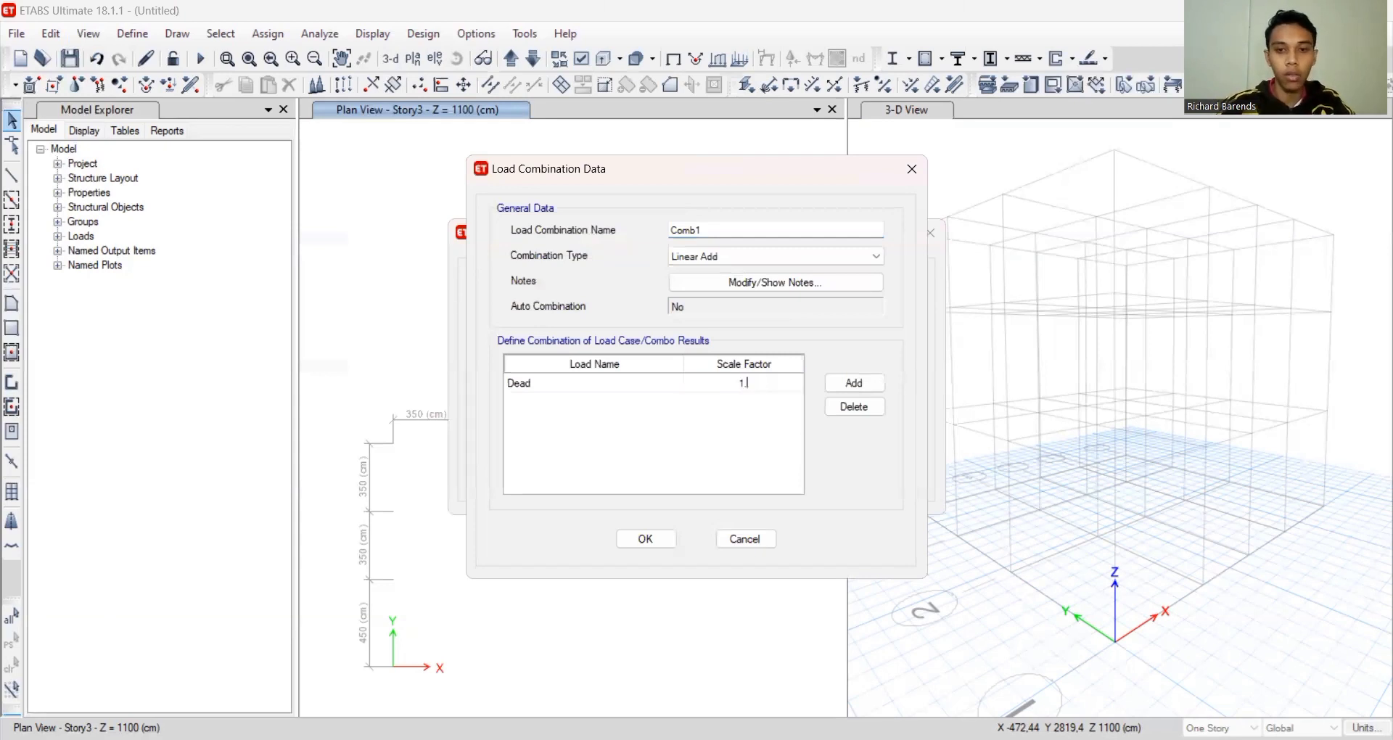
click(643, 539)
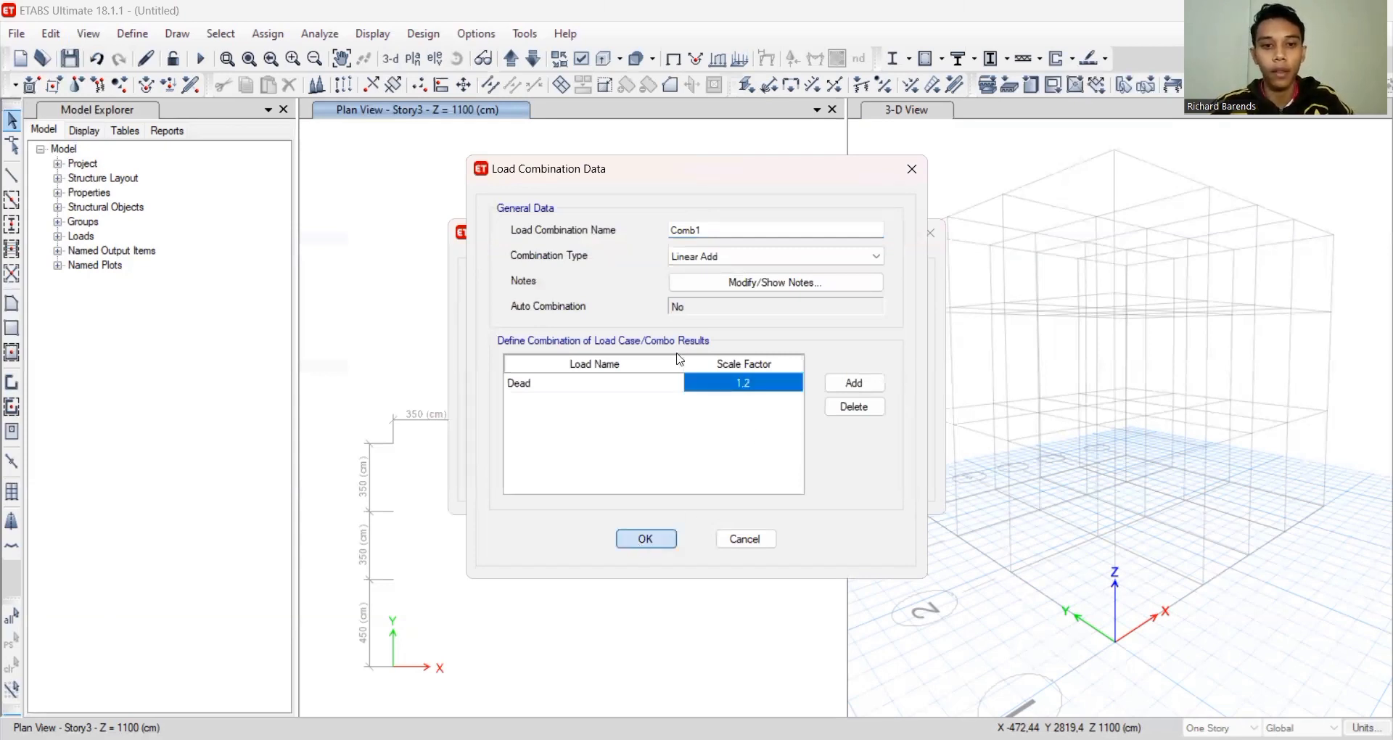
Create another load combination and include the Live load case in it alongside Dead
click(805, 310)
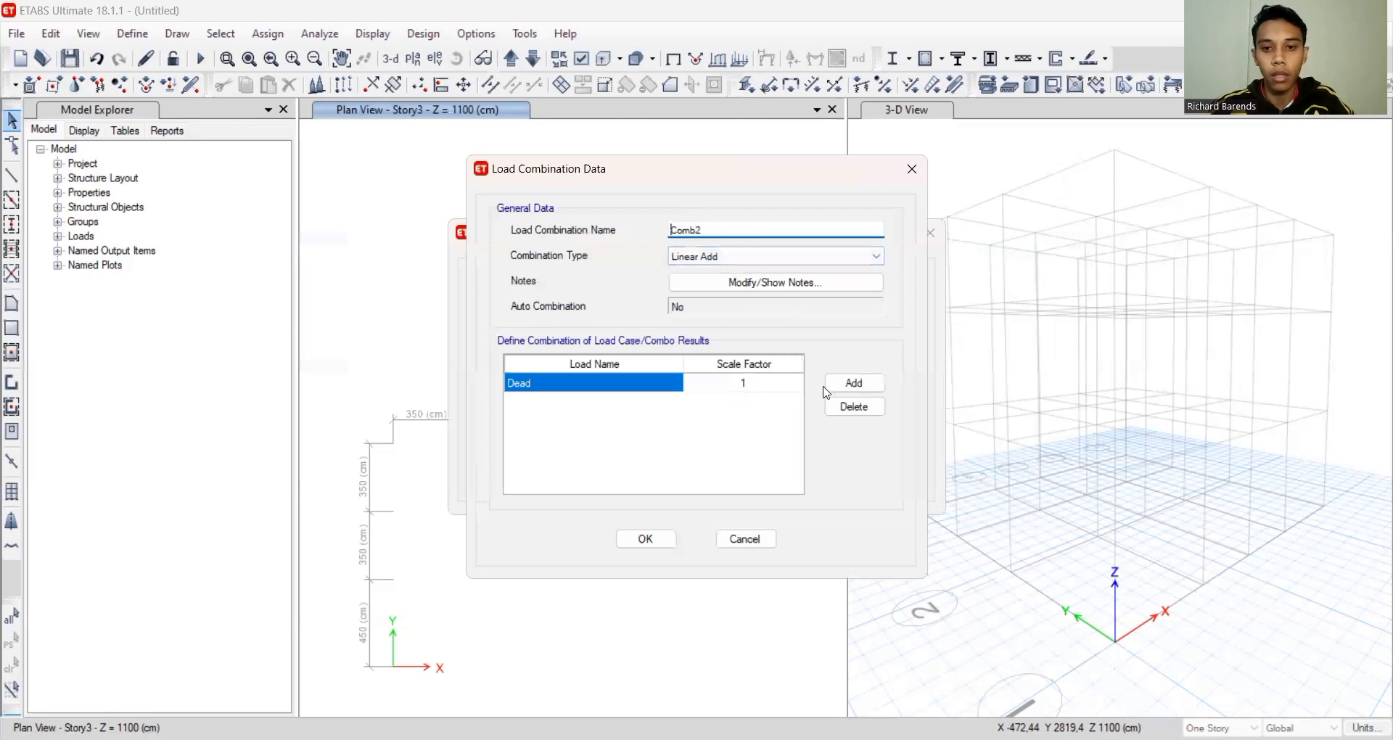
click(832, 391)
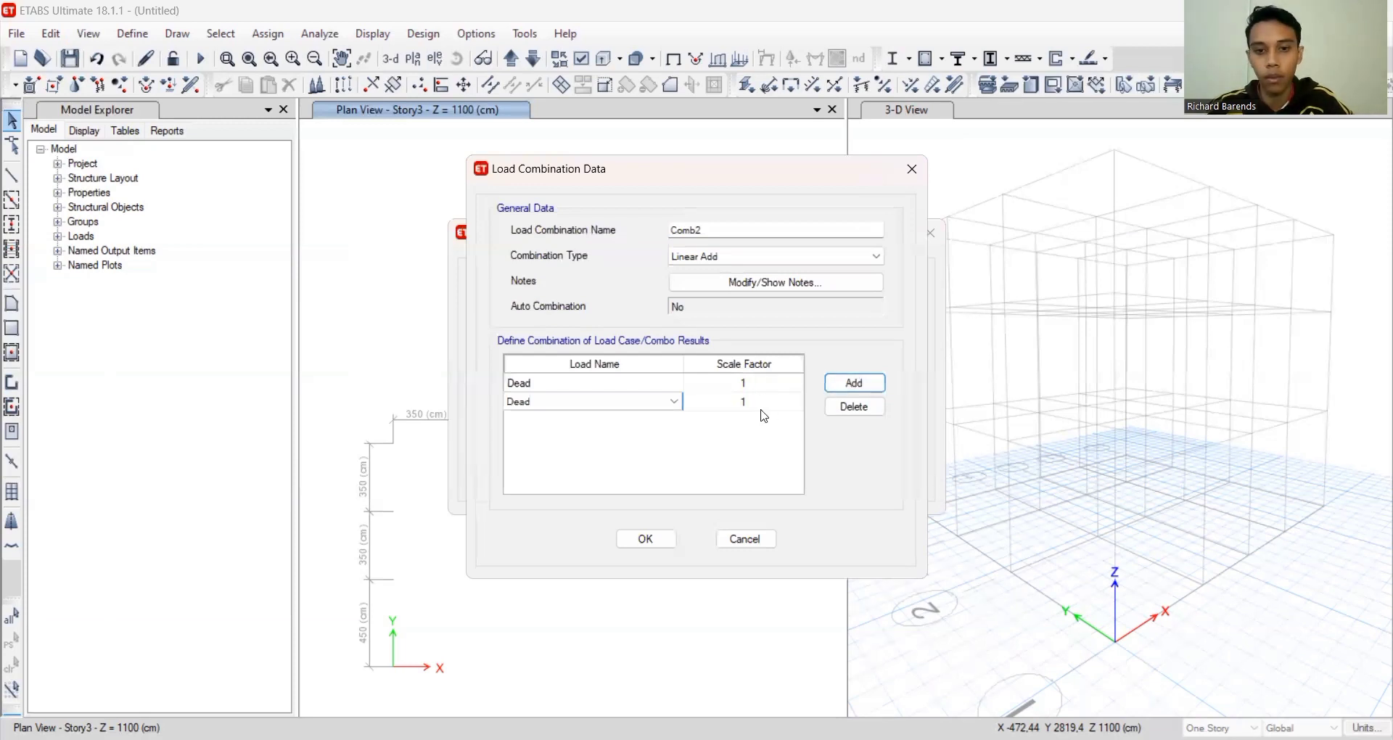
click(657, 406)
click(656, 405)
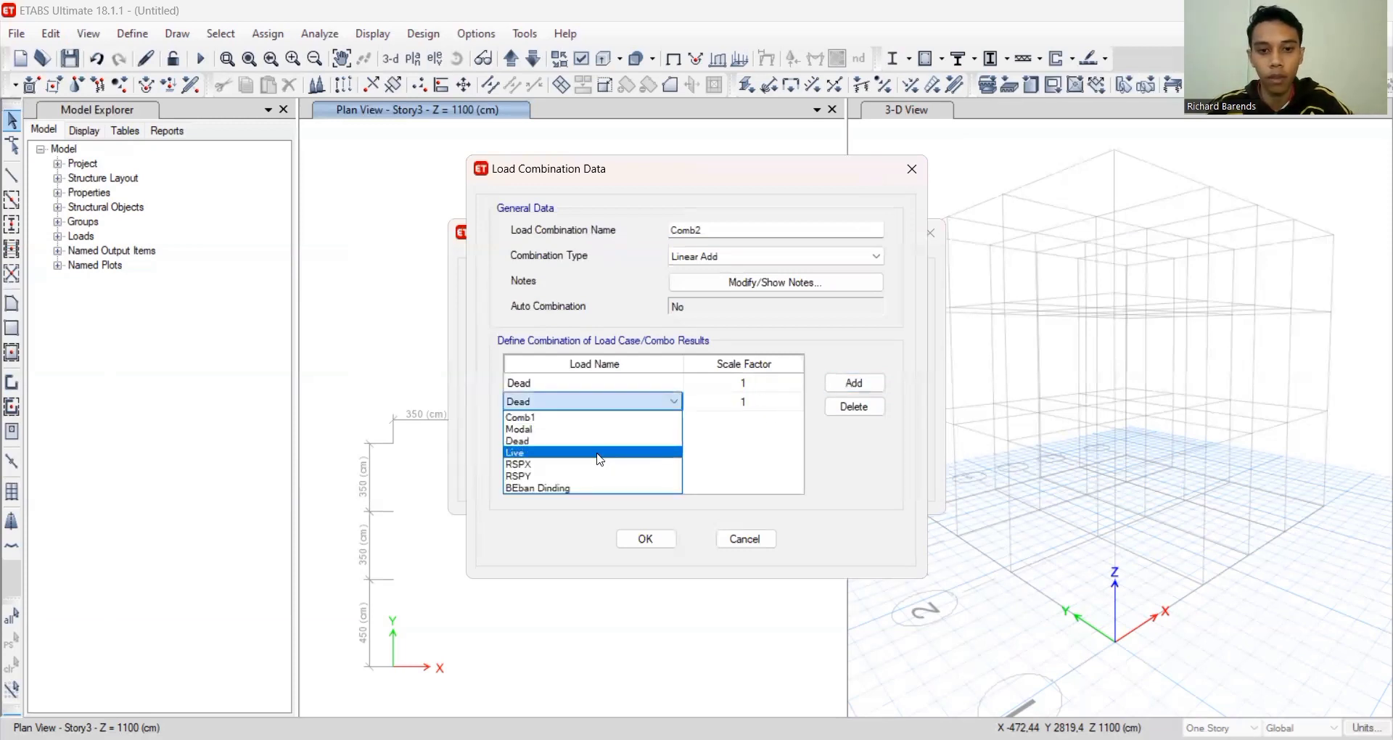
click(599, 452)
Set the Comb2 scale factors to 1.2 for Dead and 1.6 for Live, and save the combination
click(755, 401)
click(754, 384)
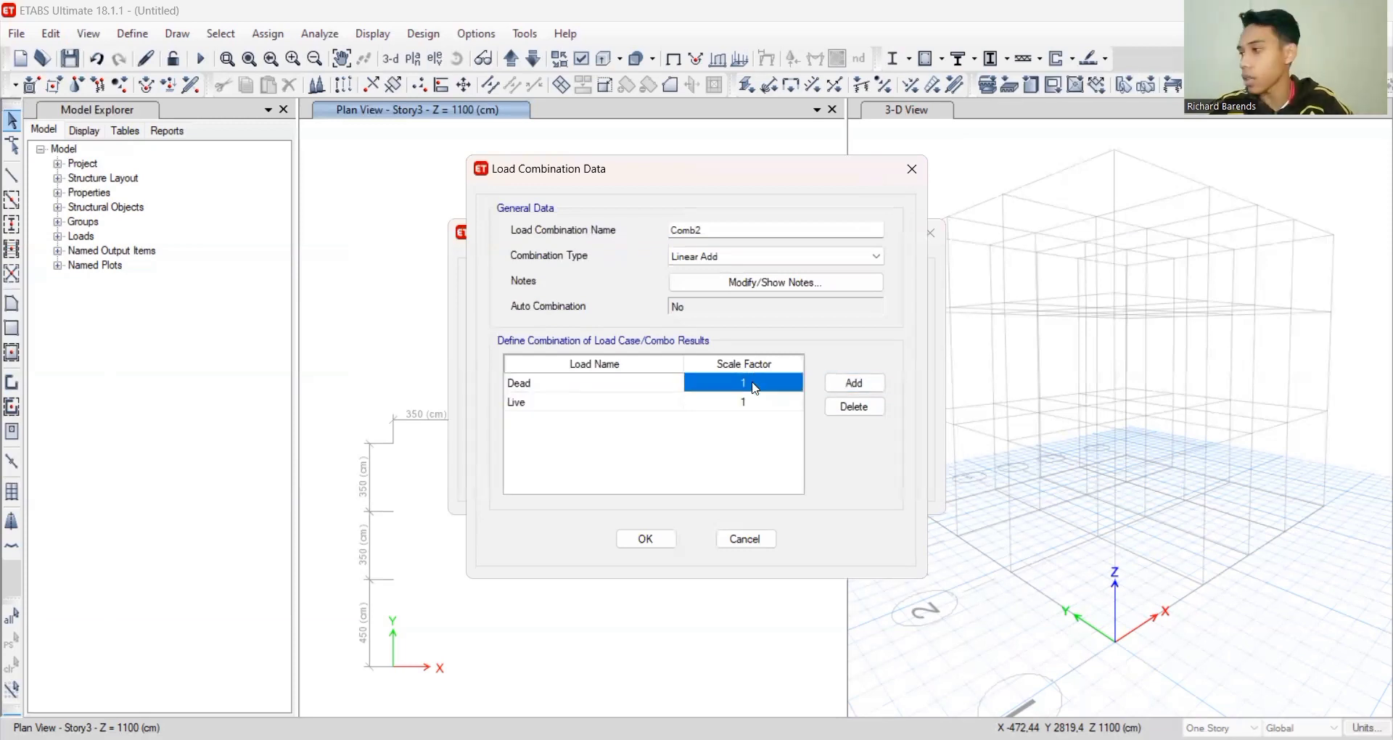
text(1.2)
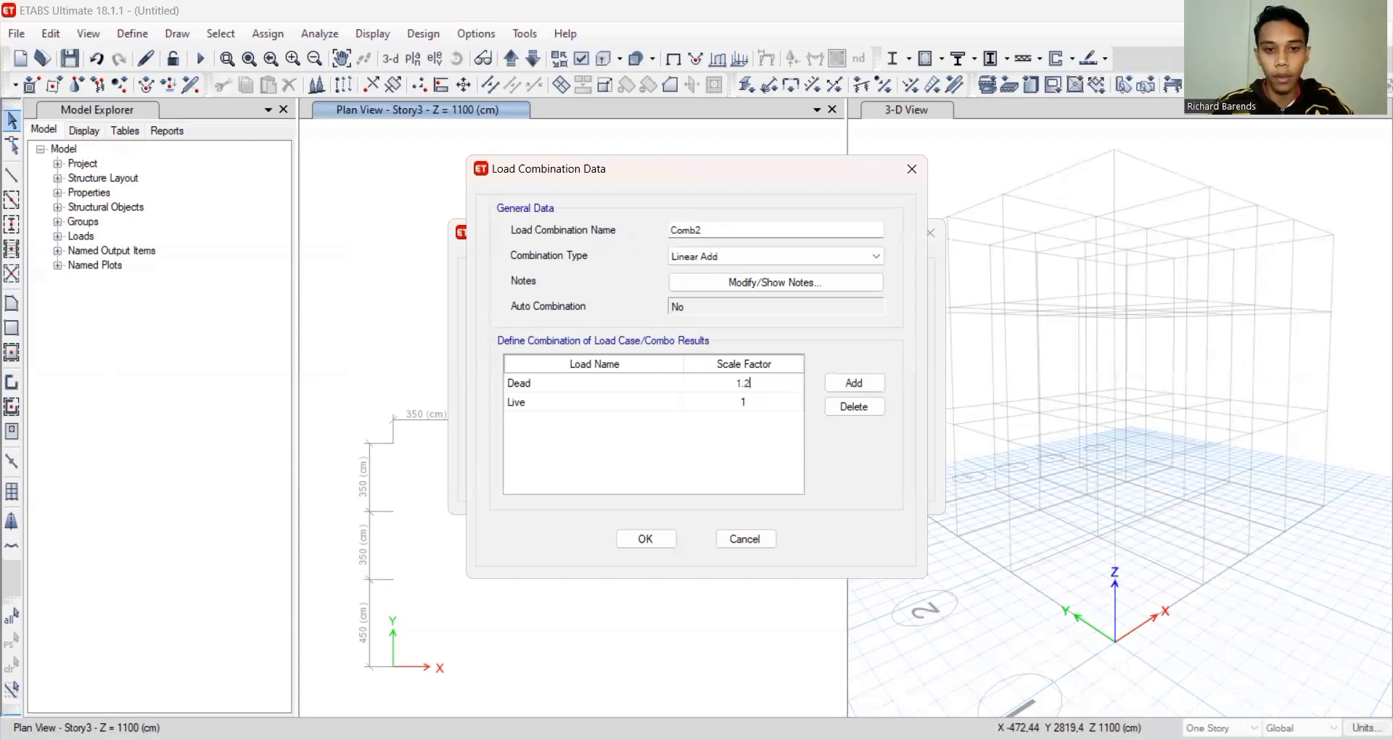
click(749, 405)
text(1.)
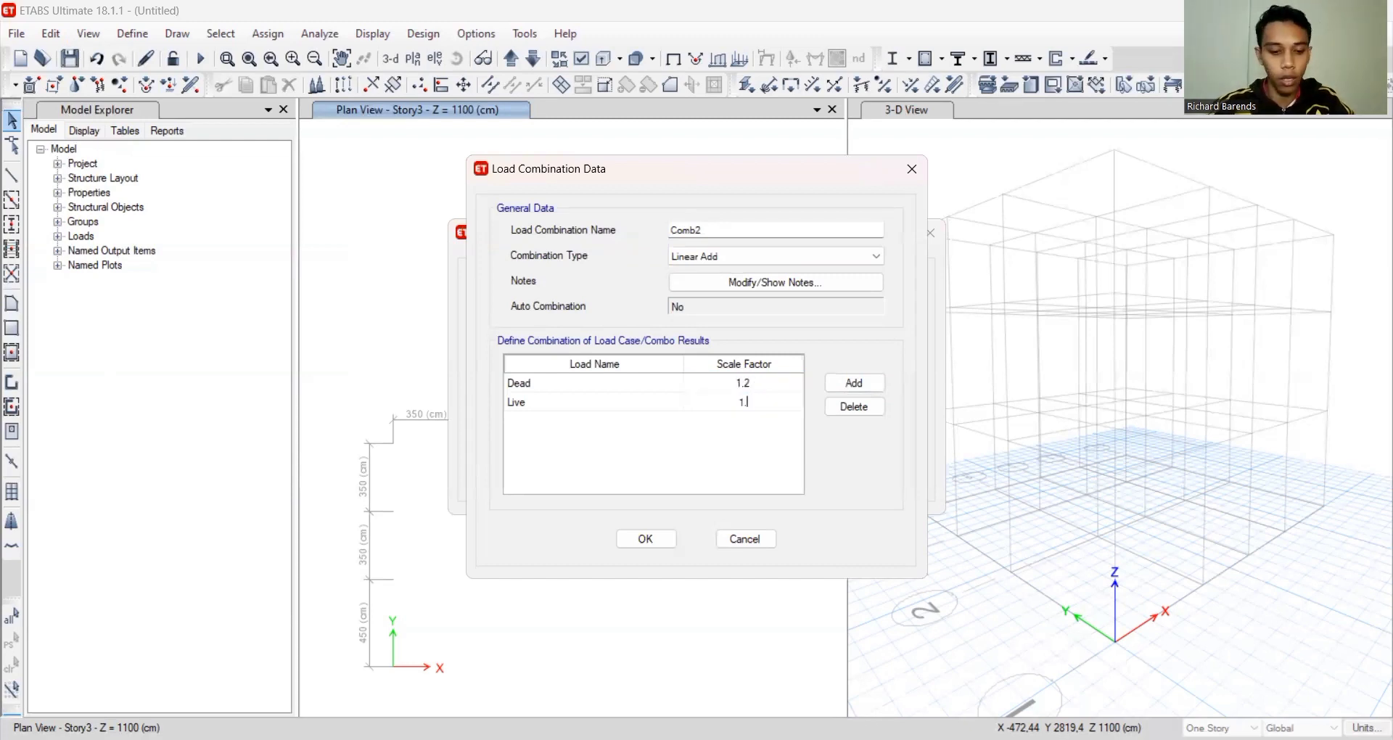
text(6)
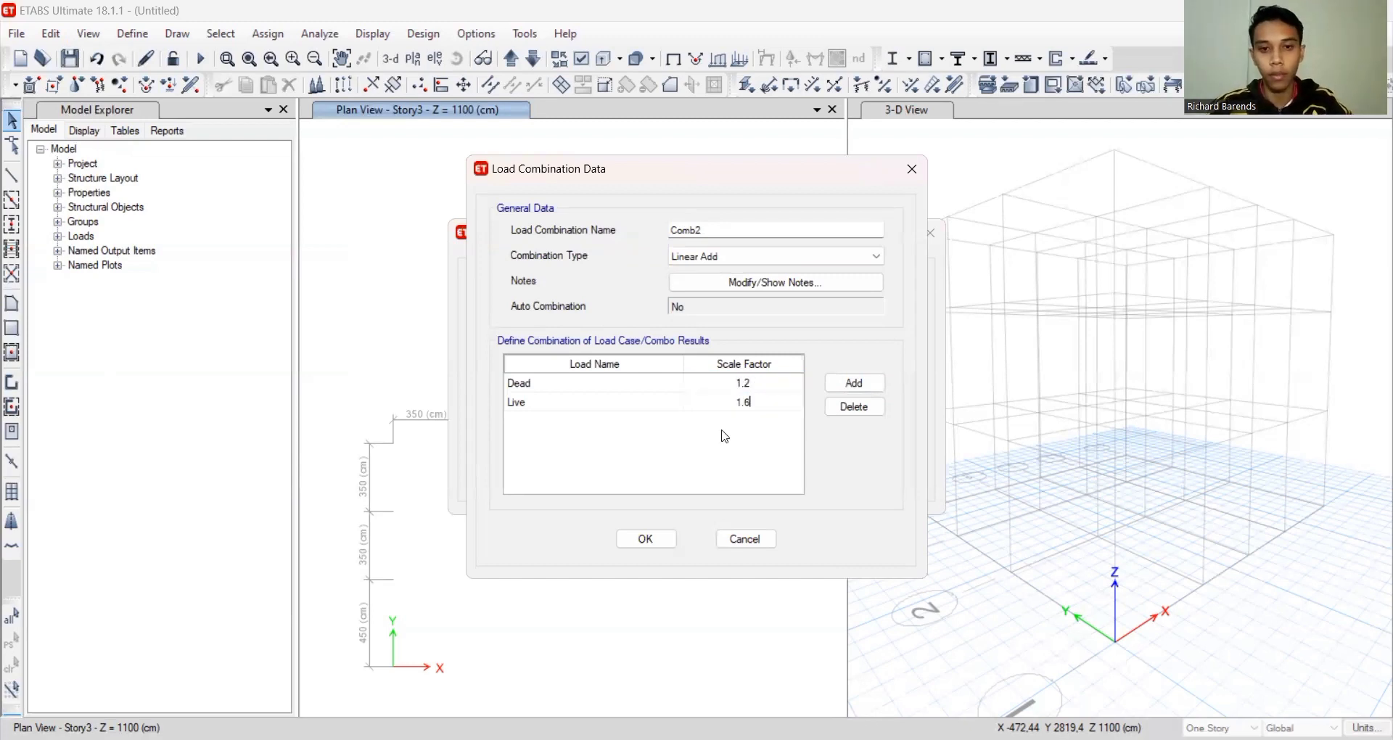
click(645, 546)
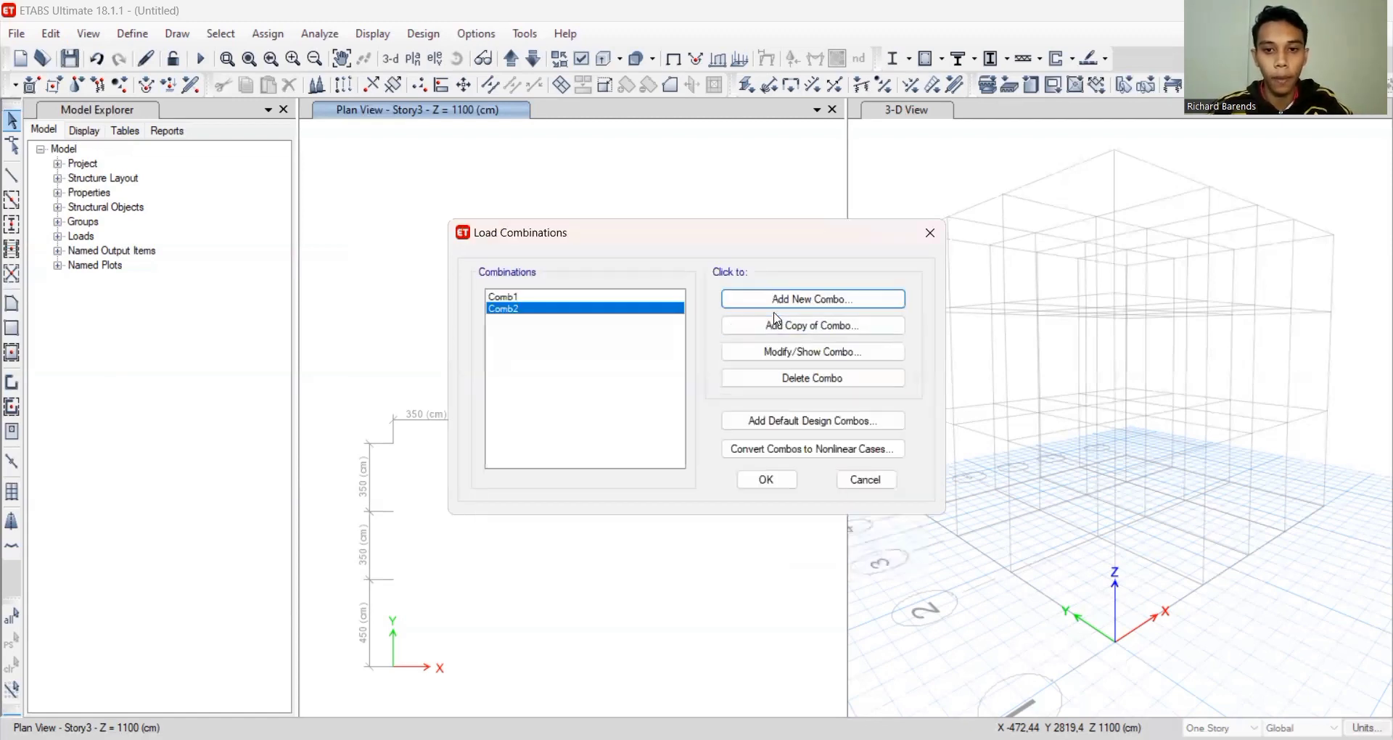
Create a third load combination and add three more load rows below its Dead row
click(777, 300)
click(829, 386)
click(829, 387)
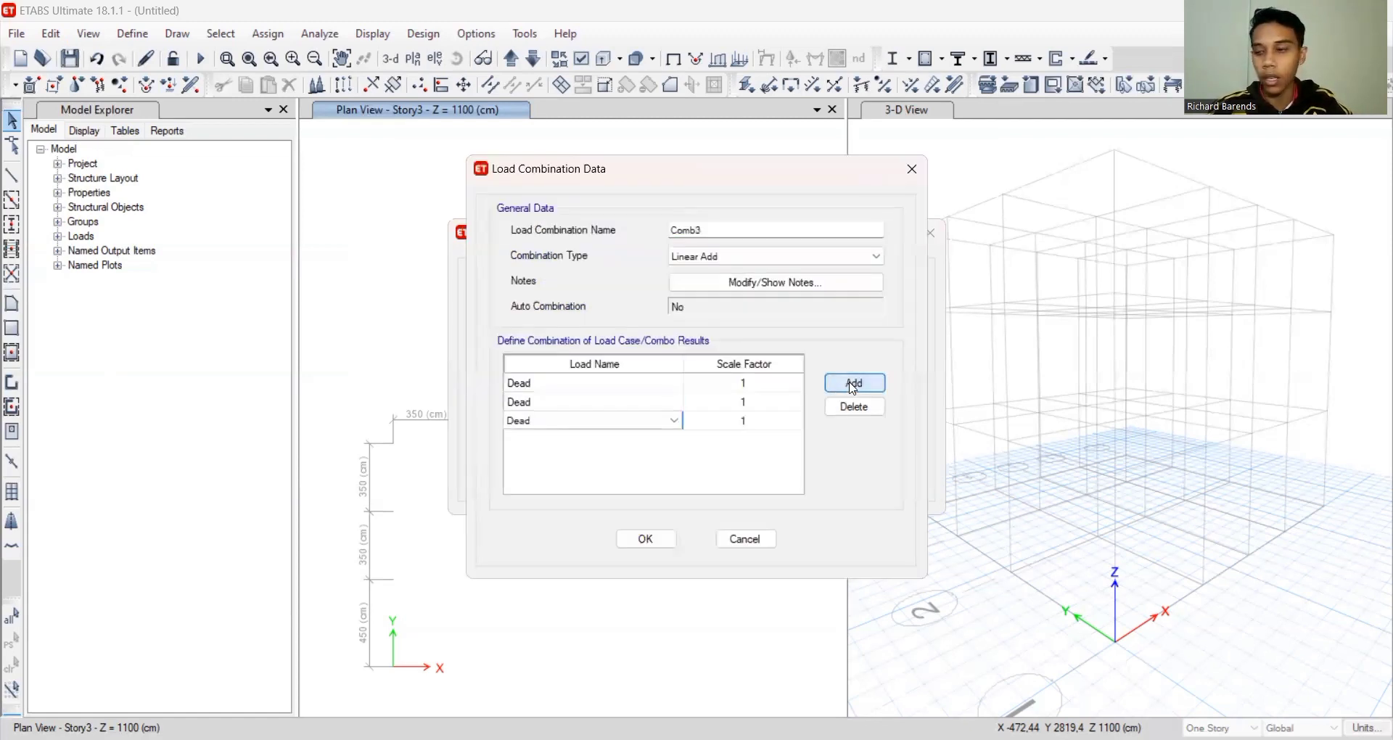
click(842, 383)
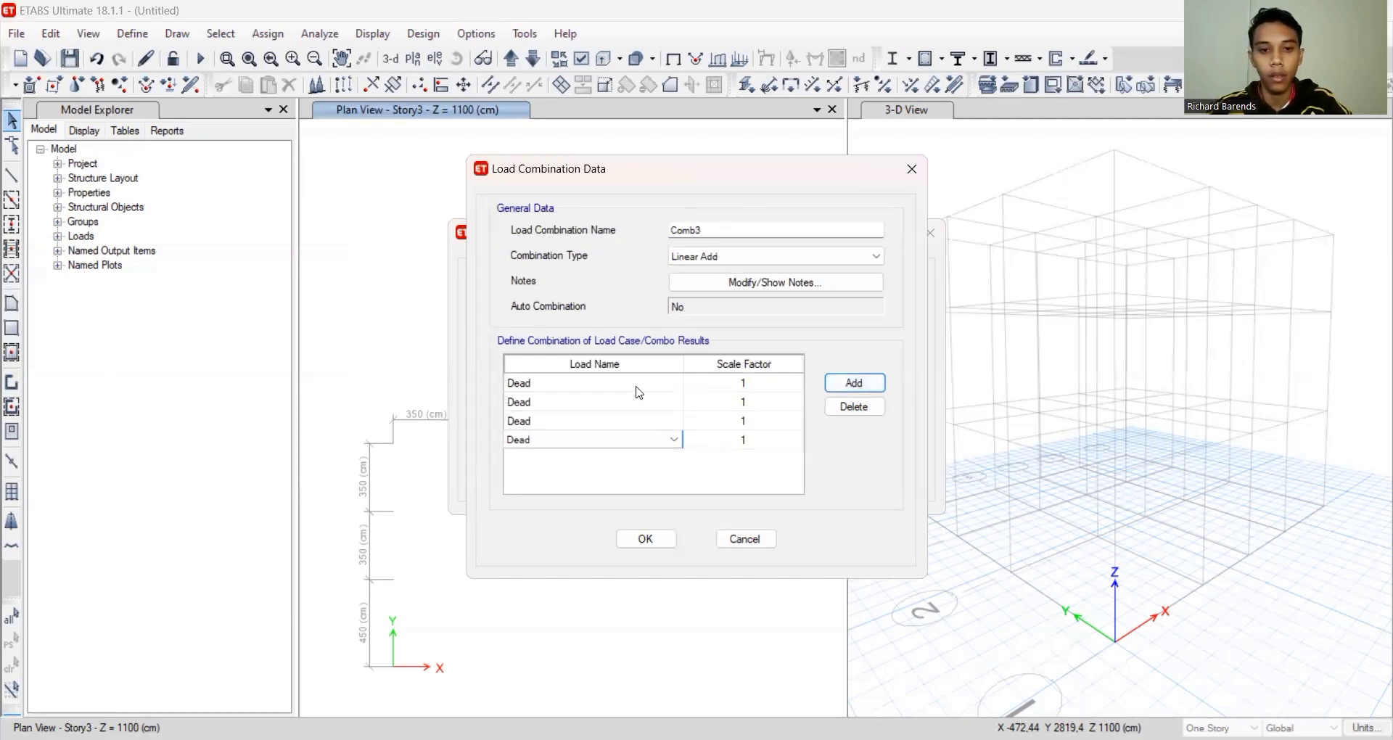
Assign Live, RSPX and RSPY to the second, third and fourth load rows of Comb3, keeping Dead in the first
click(653, 384)
click(655, 385)
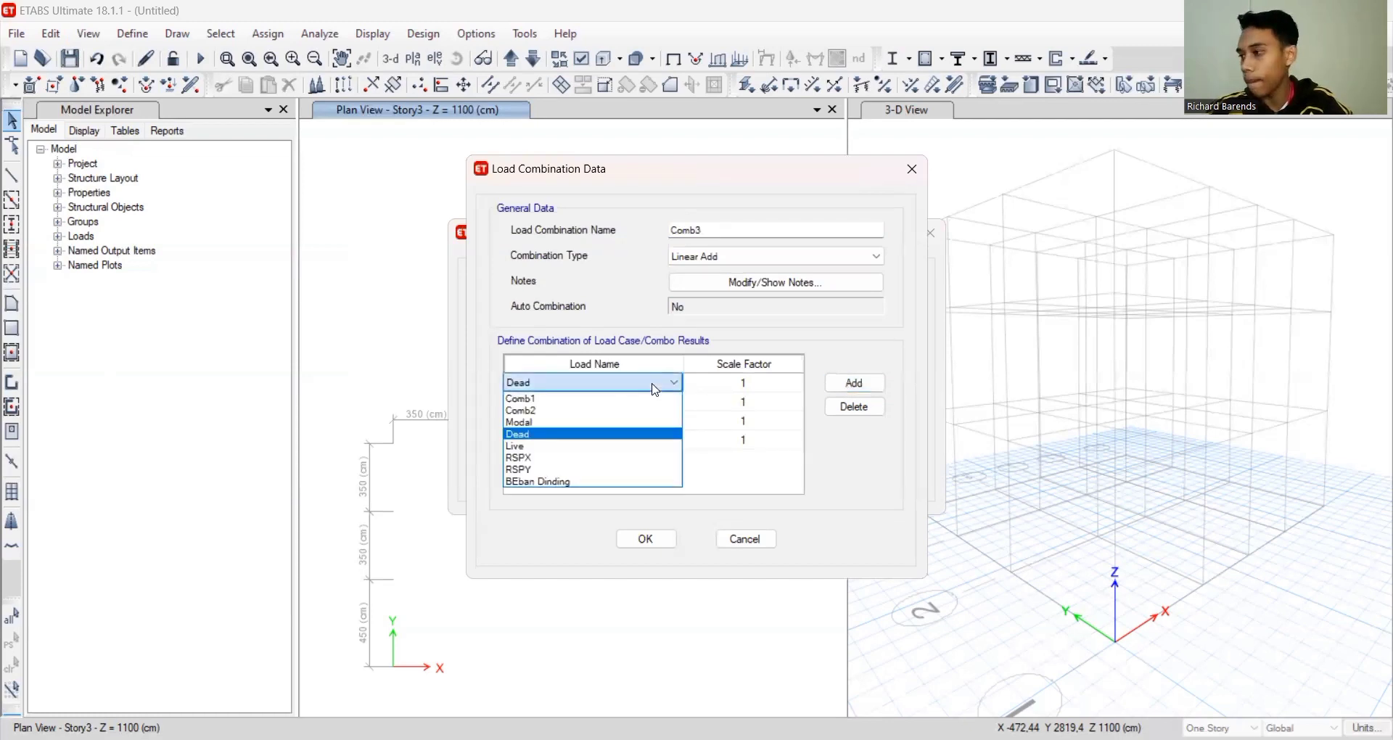
click(638, 402)
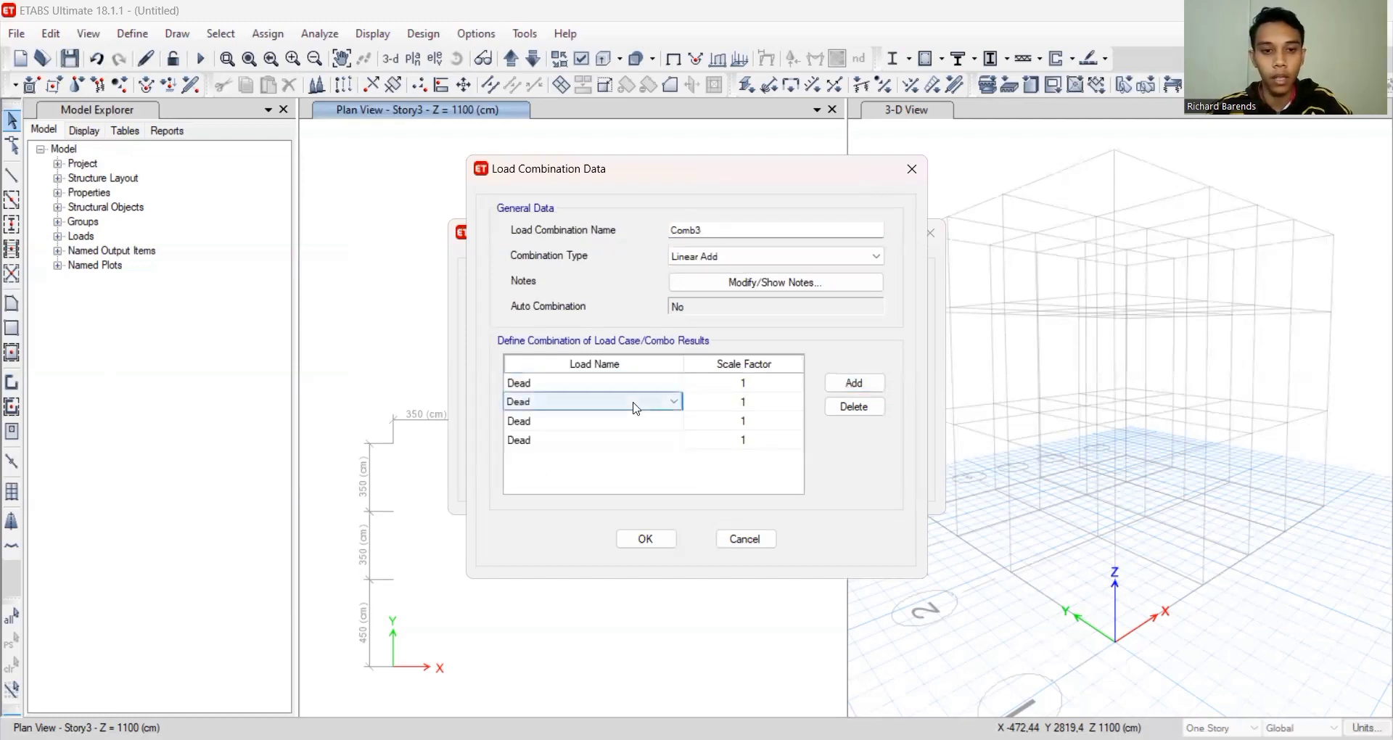
click(638, 402)
click(593, 465)
click(613, 422)
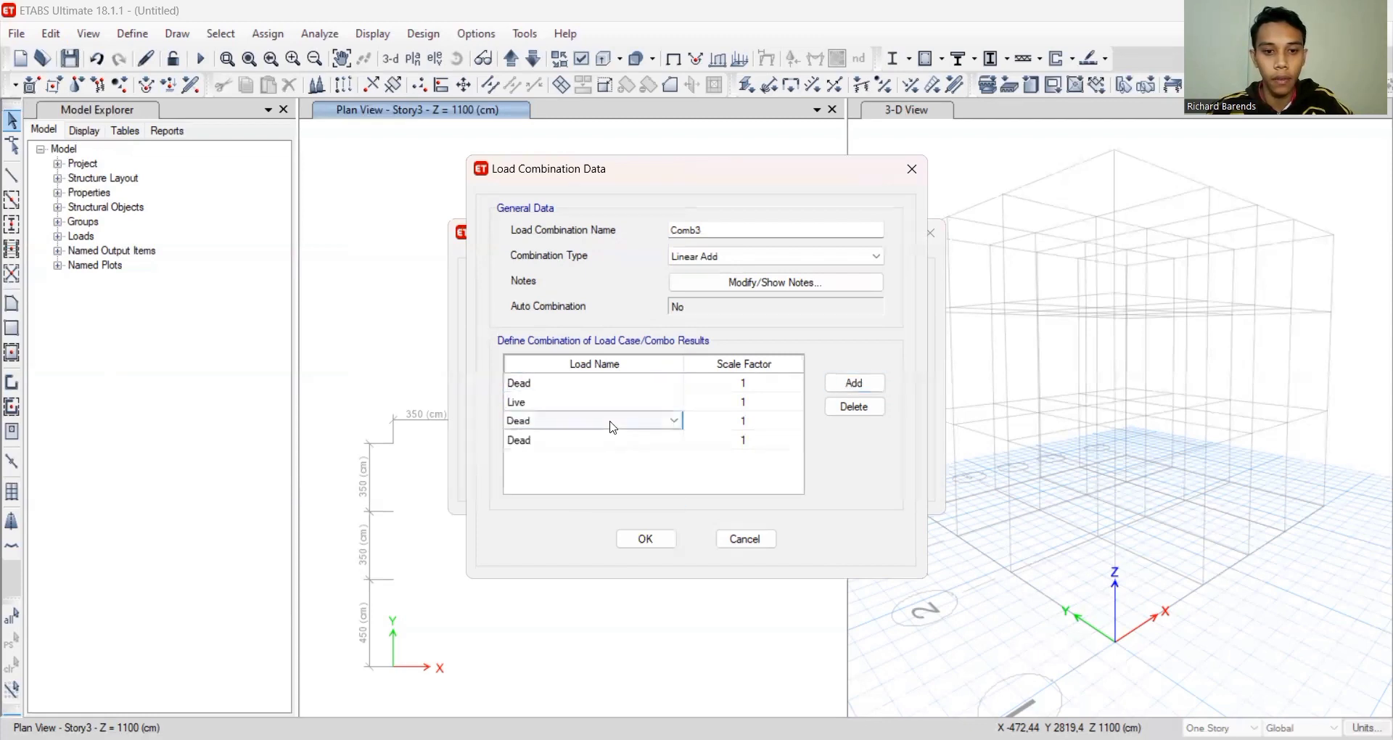
click(613, 421)
click(571, 498)
click(569, 441)
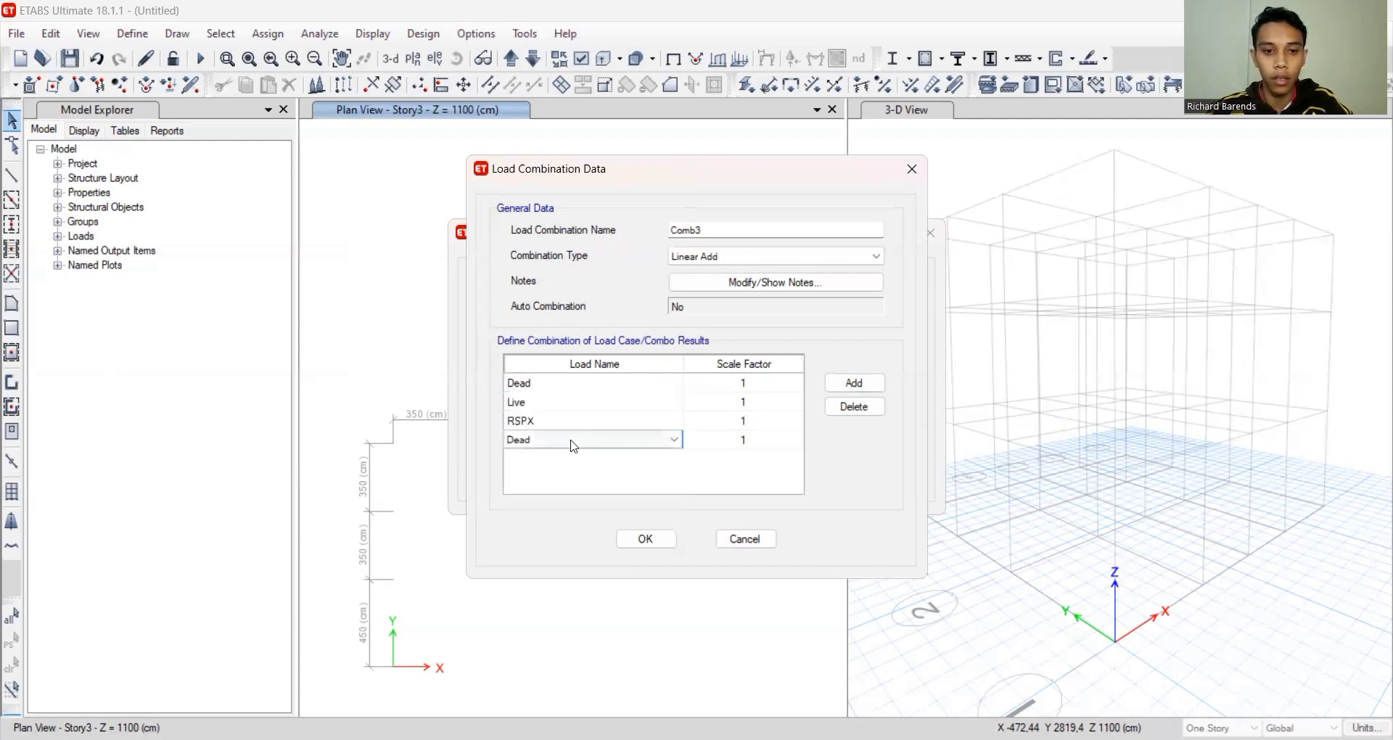
click(569, 440)
click(533, 528)
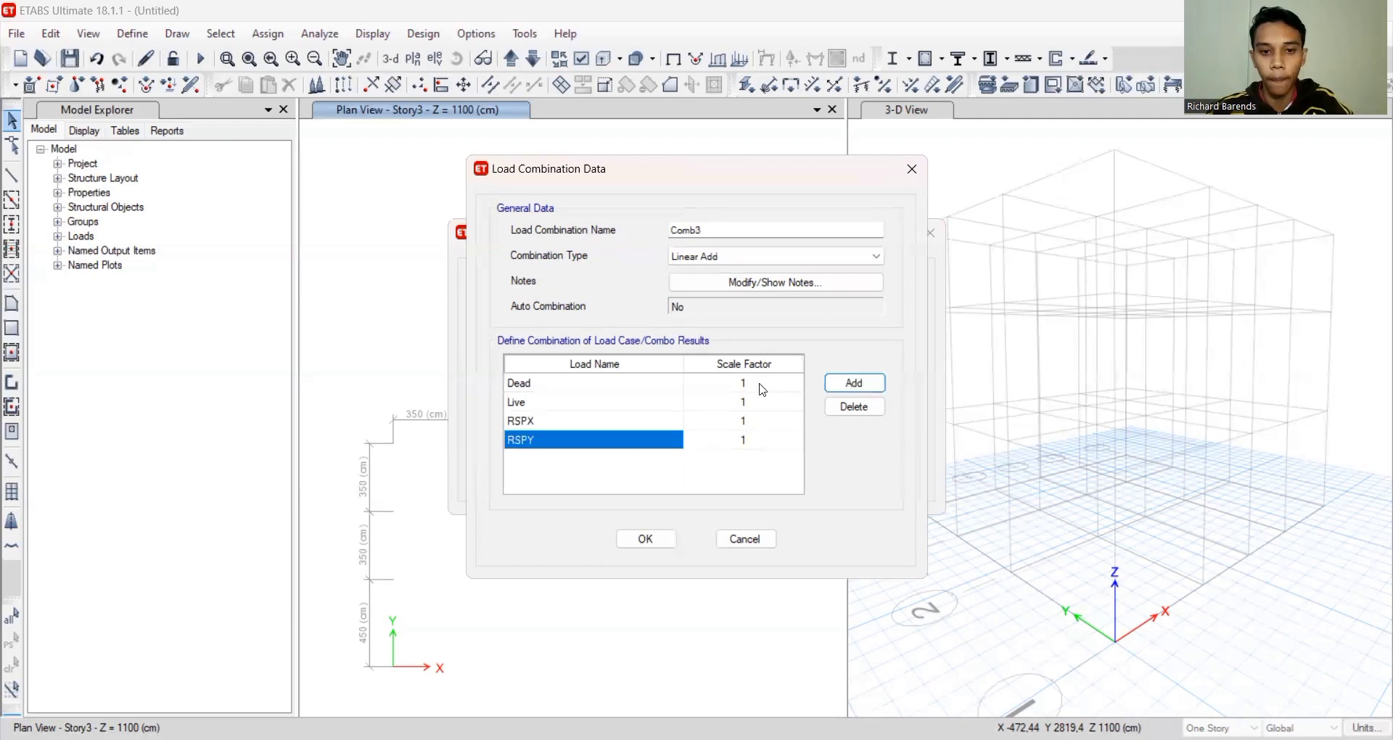
Set the Comb3 scale factors to 1.2 for Dead, 0.5 for Live and 0.3 for RSPY, and save the combination
click(762, 388)
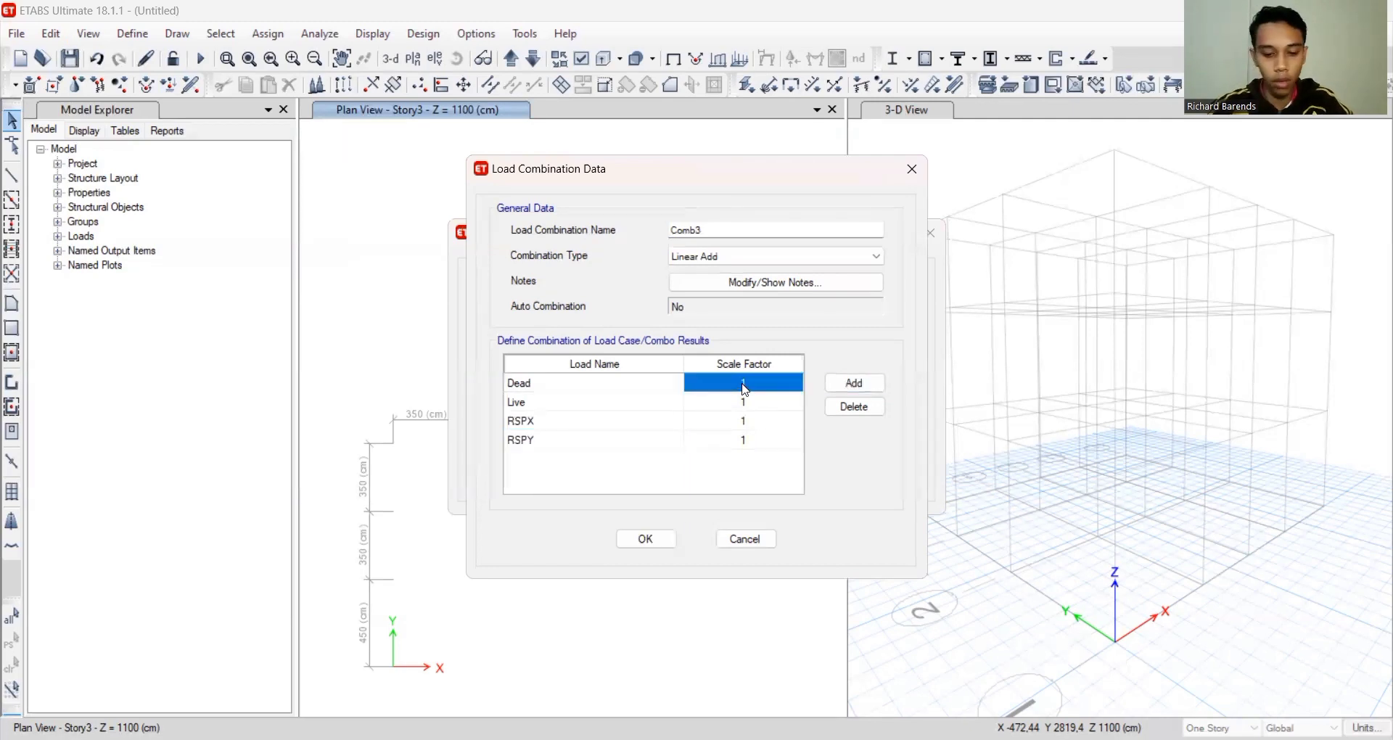
text(1.2)
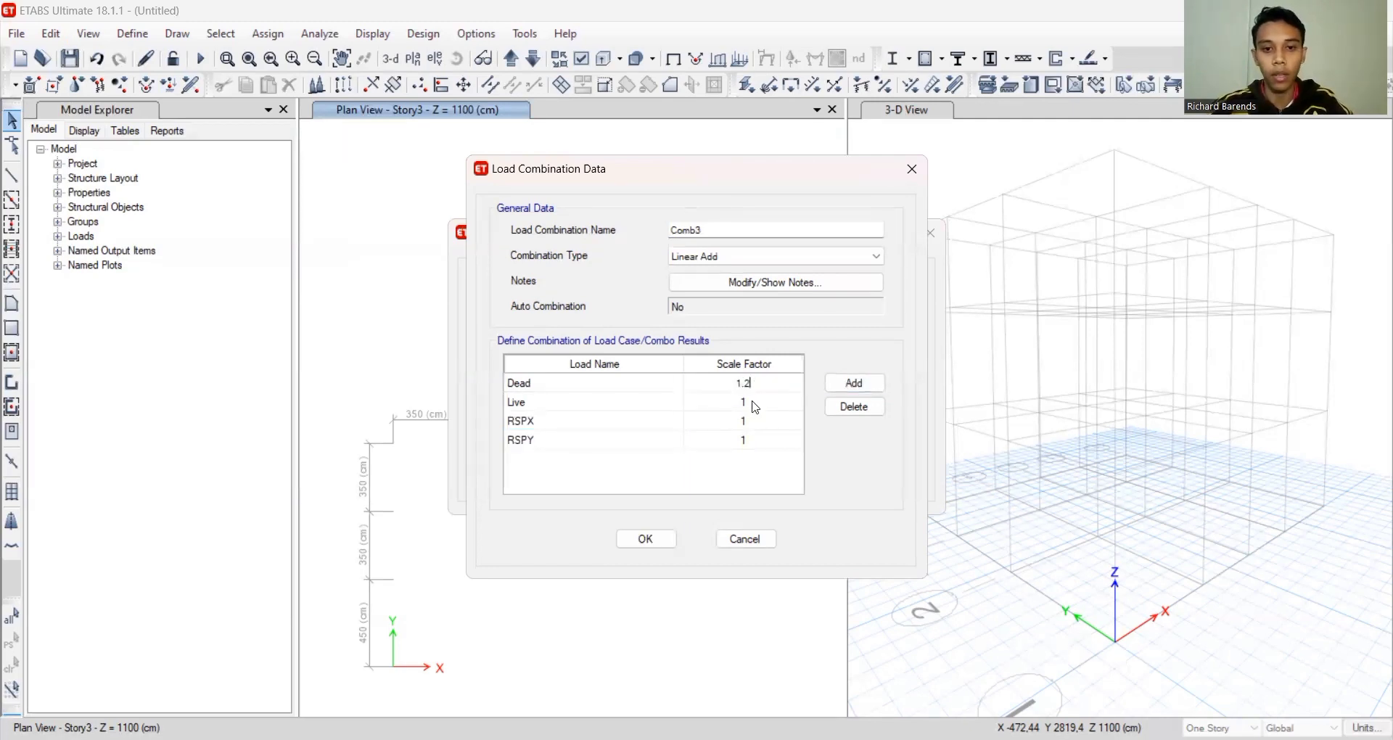
click(748, 403)
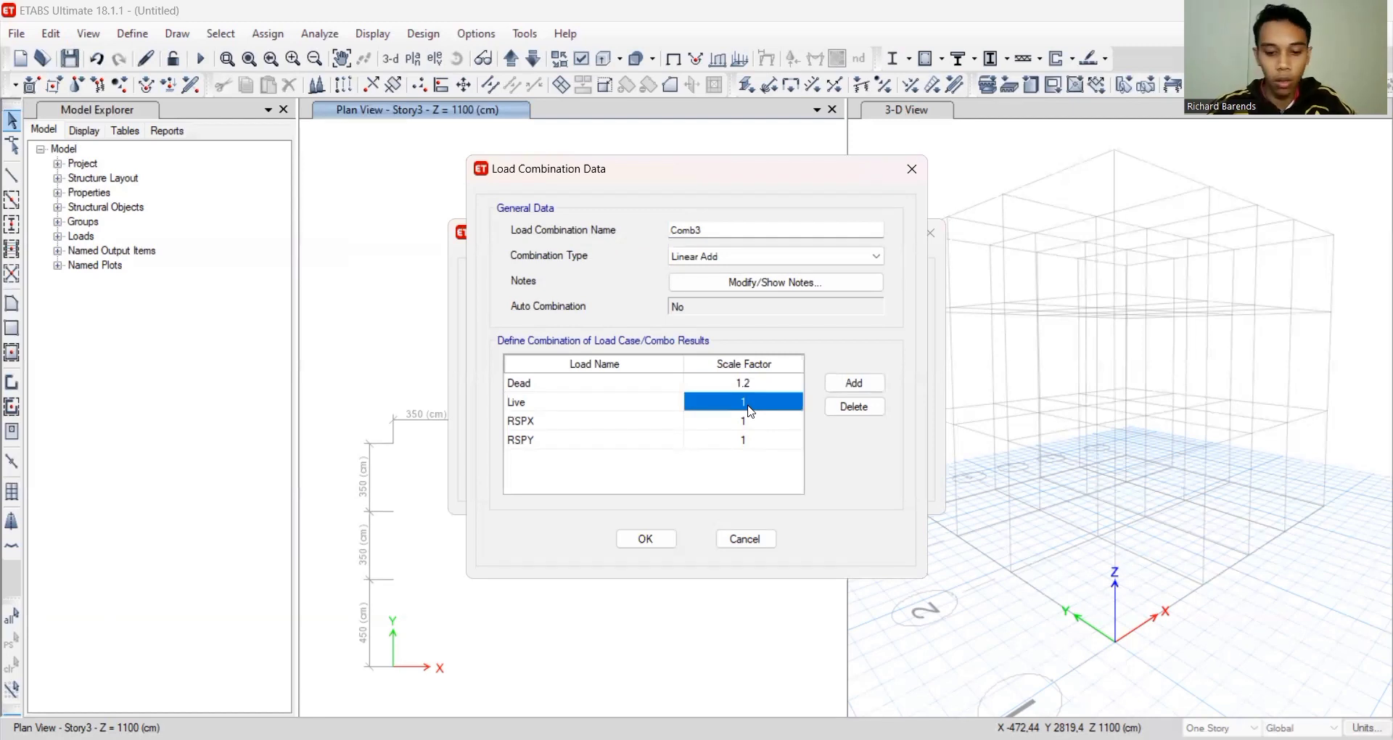
text(0.5)
click(768, 421)
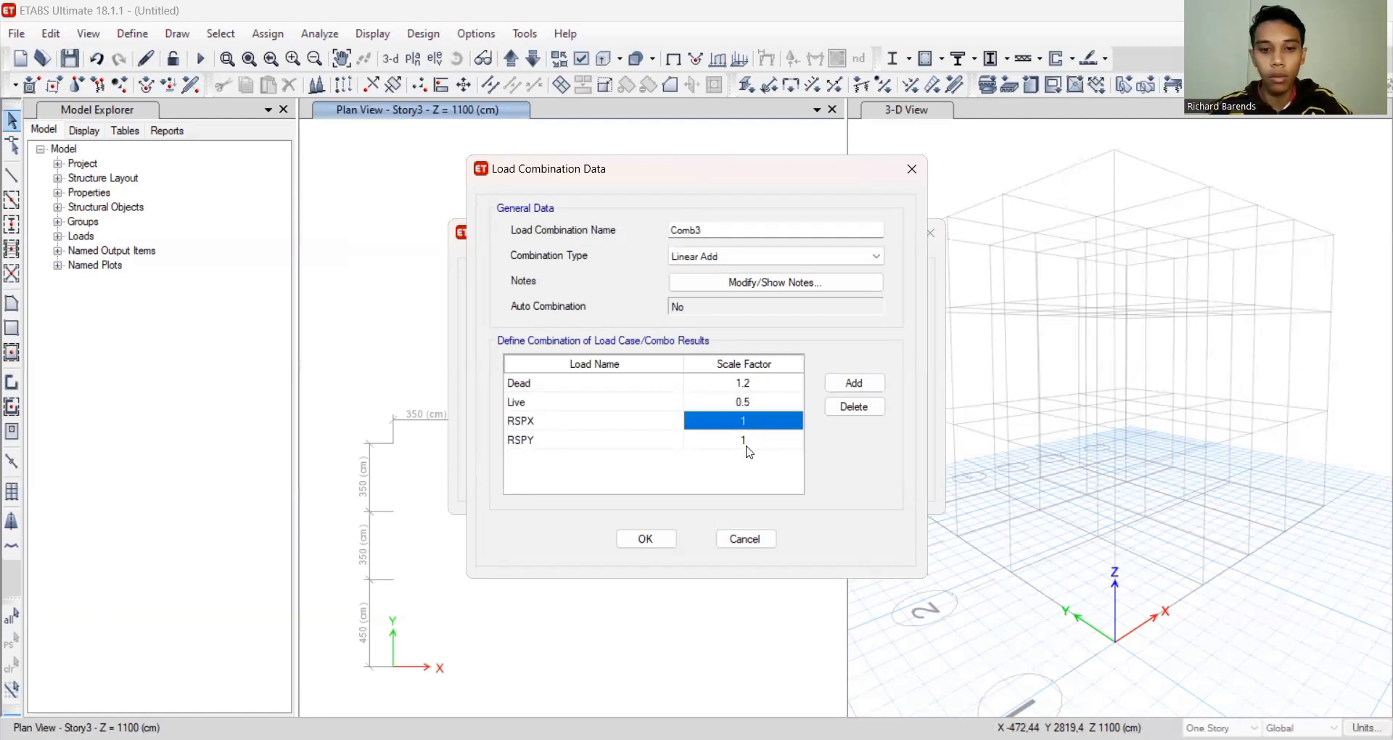
click(763, 440)
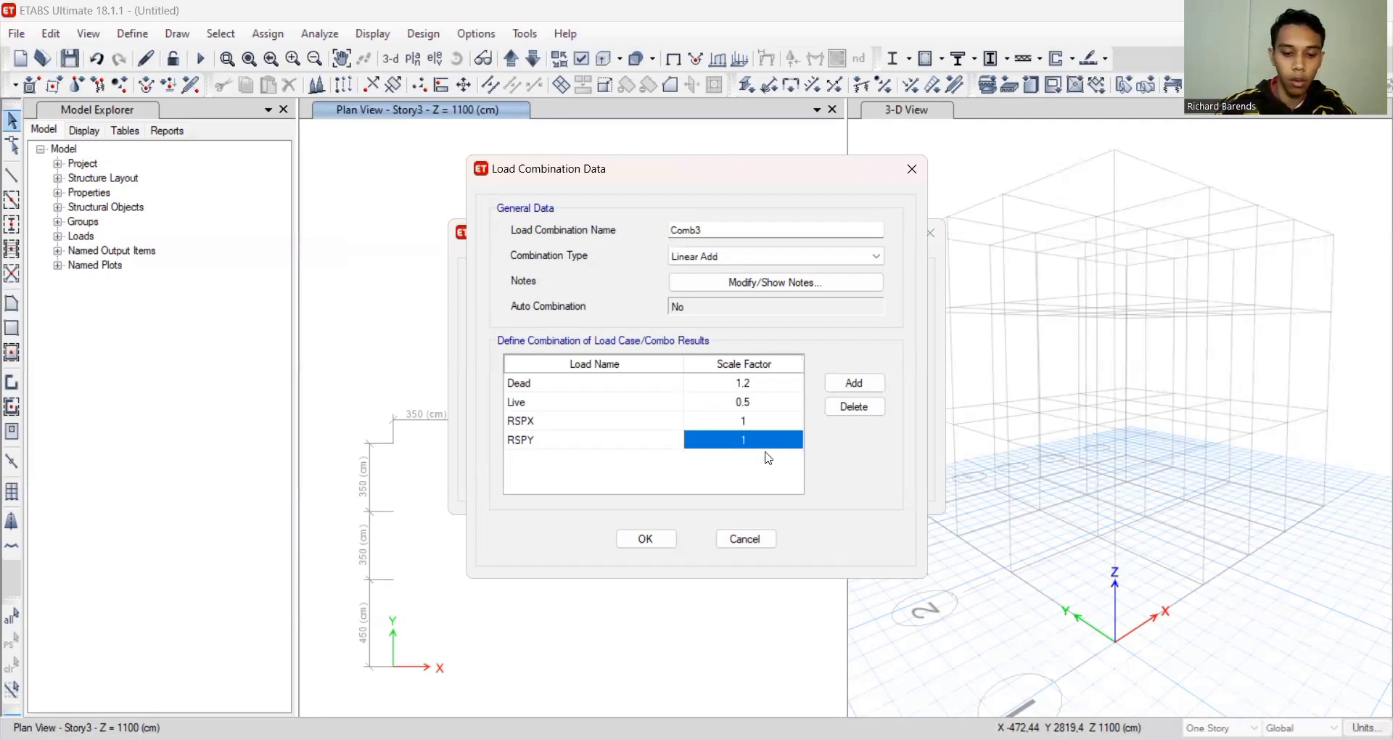
text(0.3)
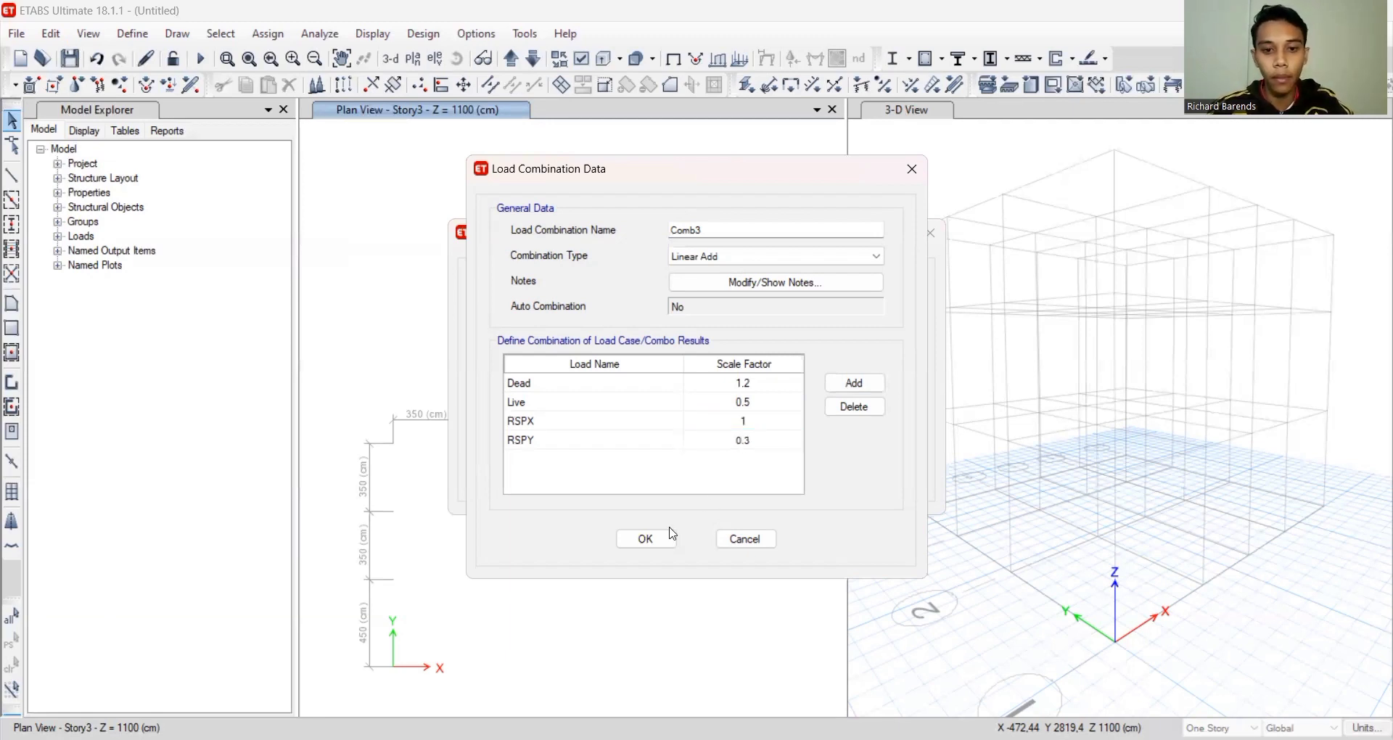
click(651, 540)
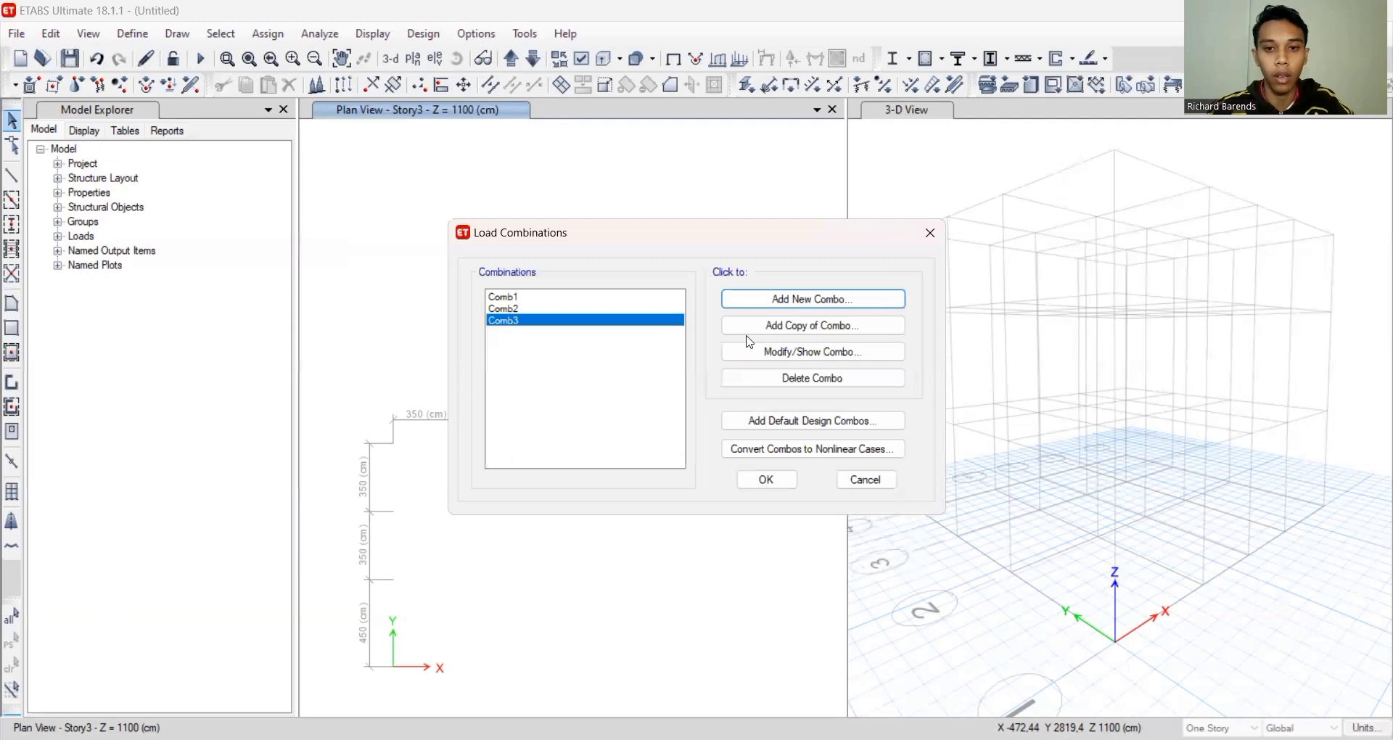
Create a fourth load combination and add three more load rows below its Dead row
click(765, 303)
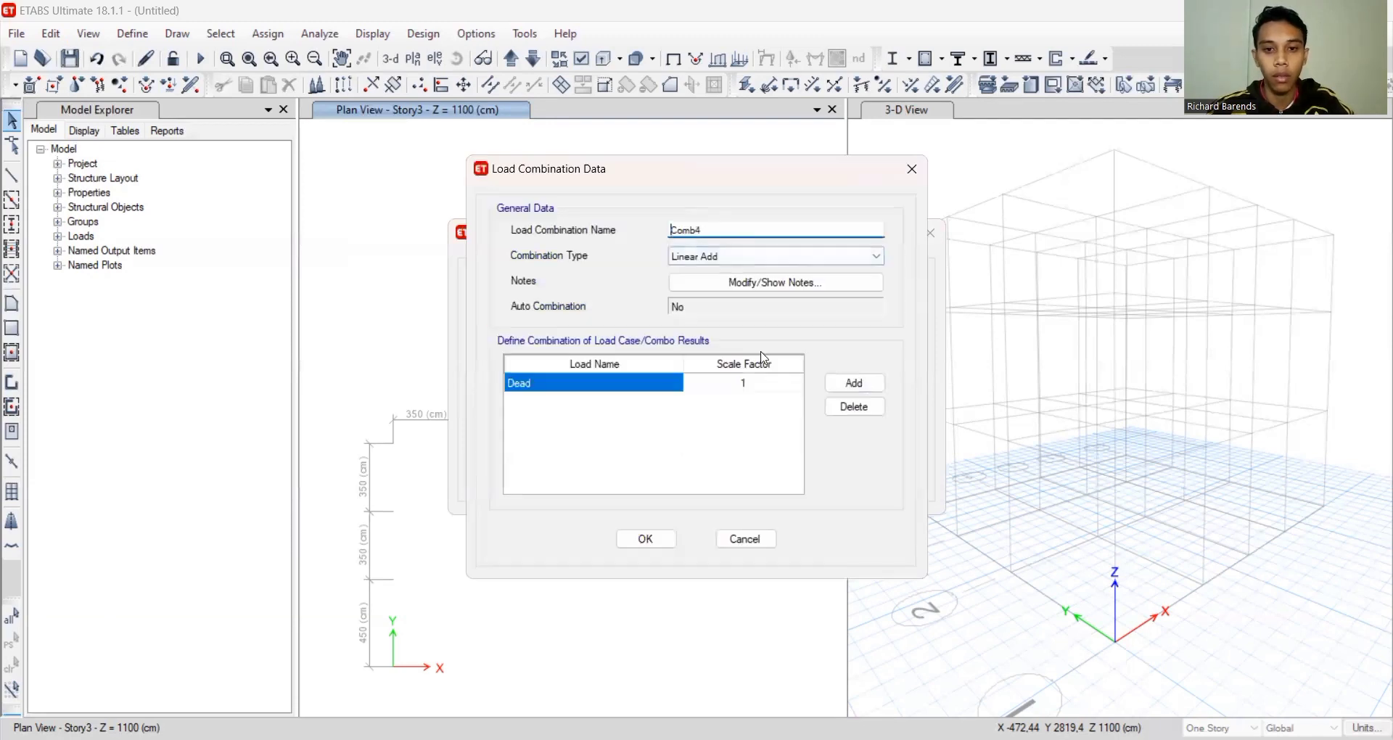
click(854, 383)
click(855, 383)
click(855, 383)
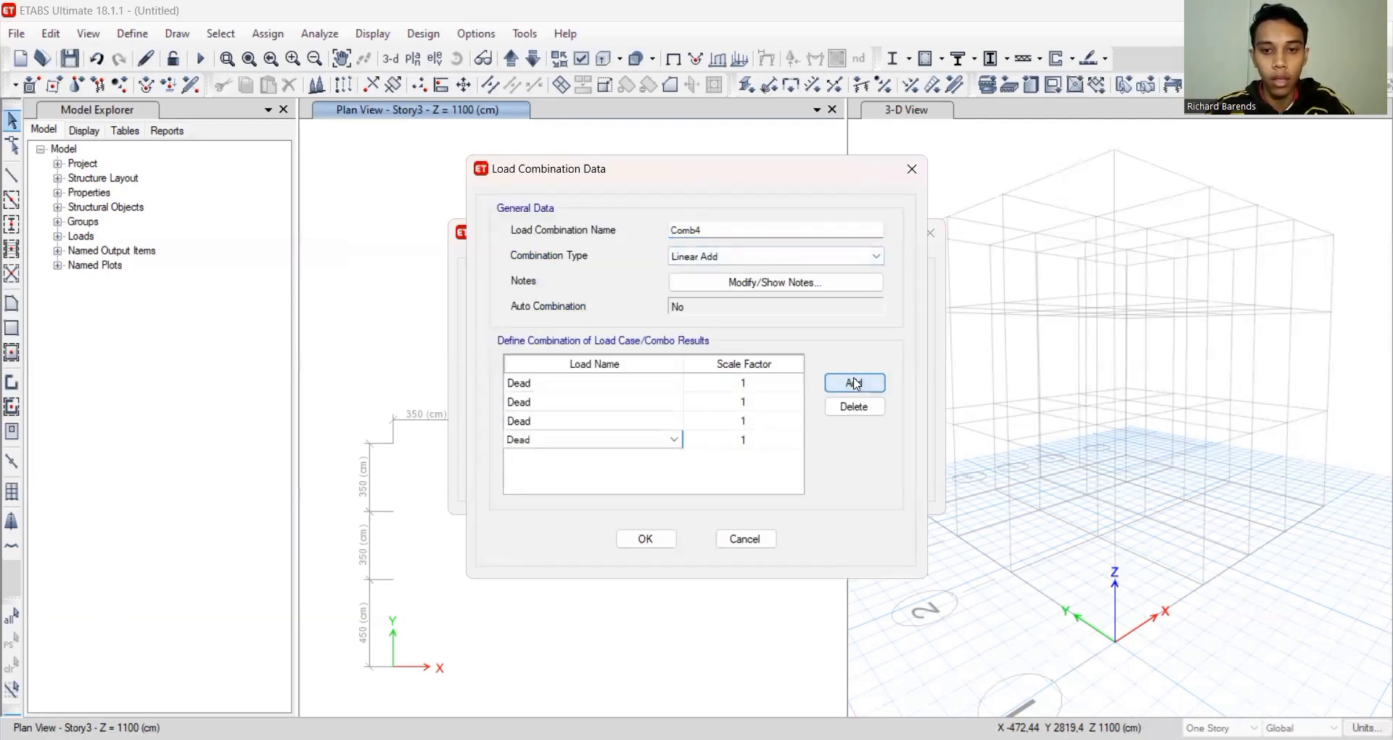
Assign Live, RSPX and RSPY to the second, third and fourth load rows of Comb4
click(655, 401)
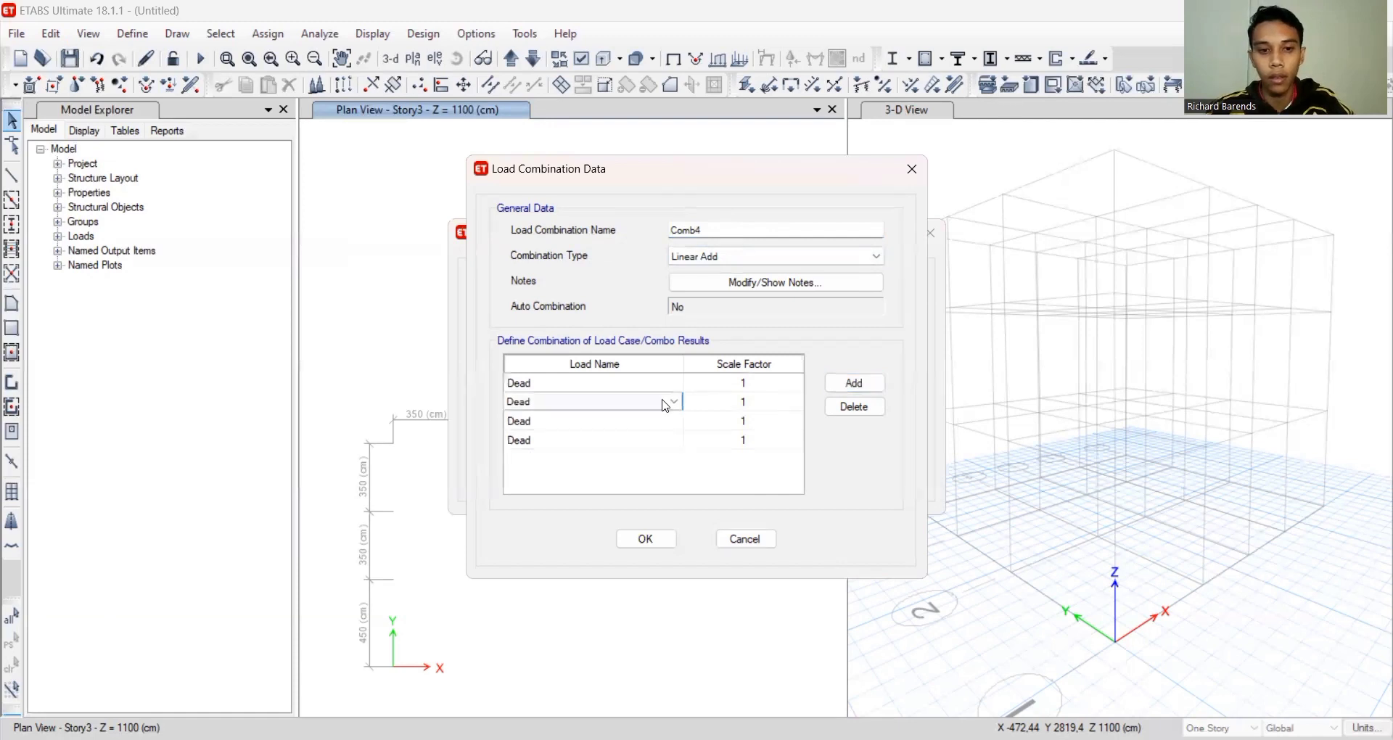
click(659, 402)
click(617, 477)
click(580, 420)
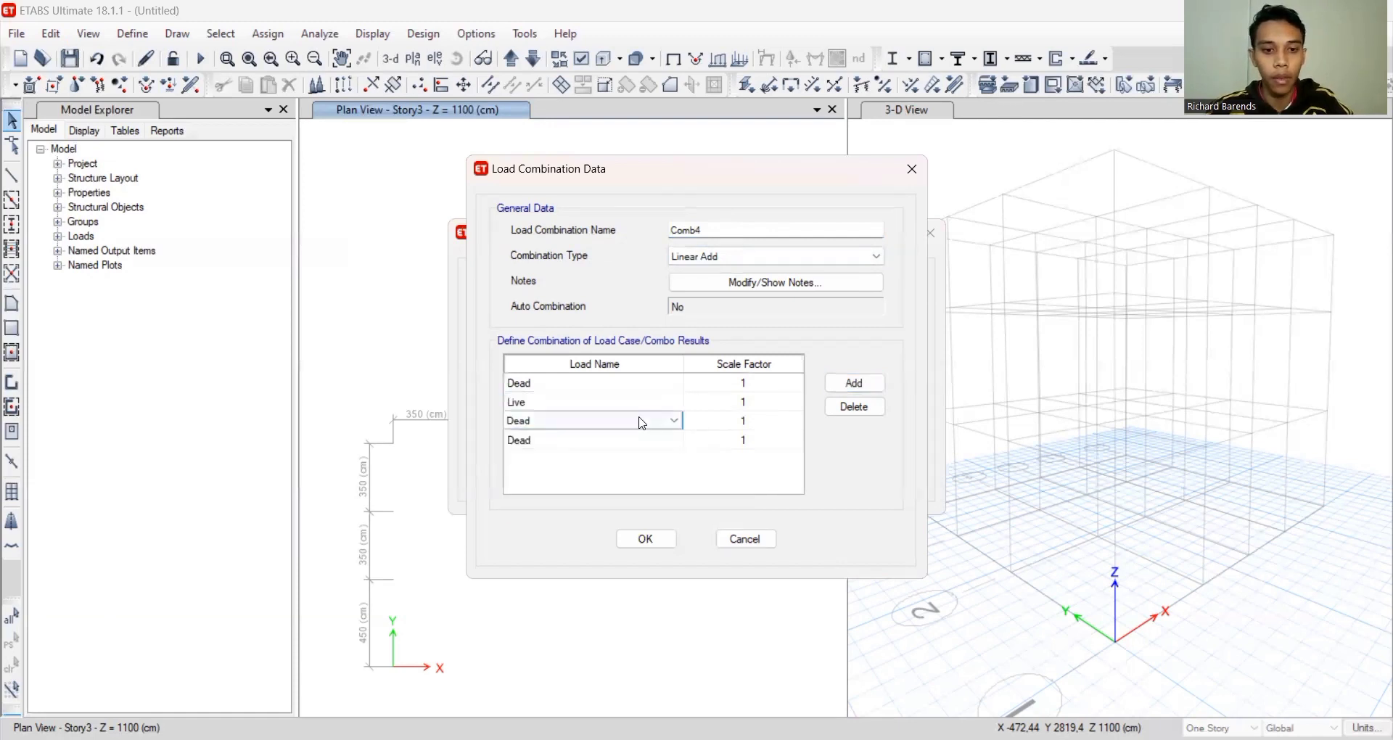
click(584, 421)
click(600, 508)
click(612, 440)
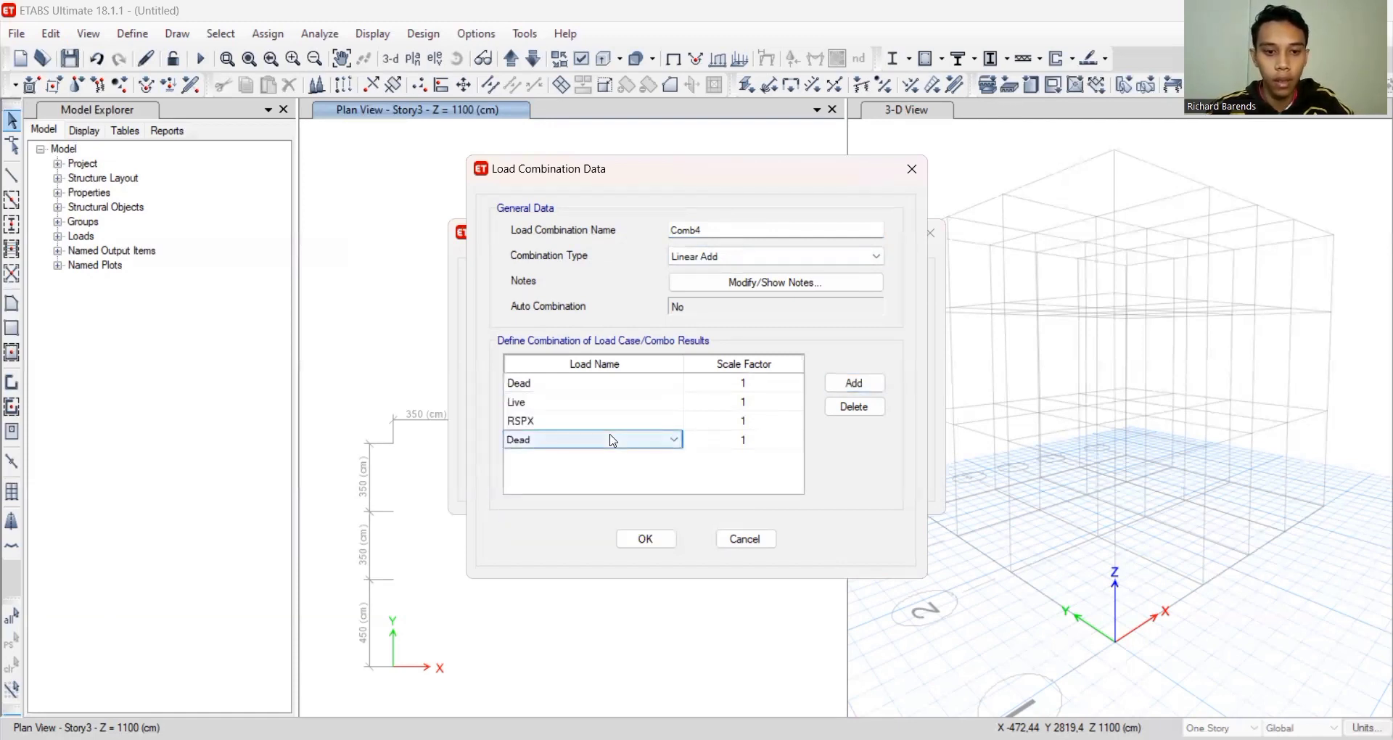
click(612, 440)
click(587, 538)
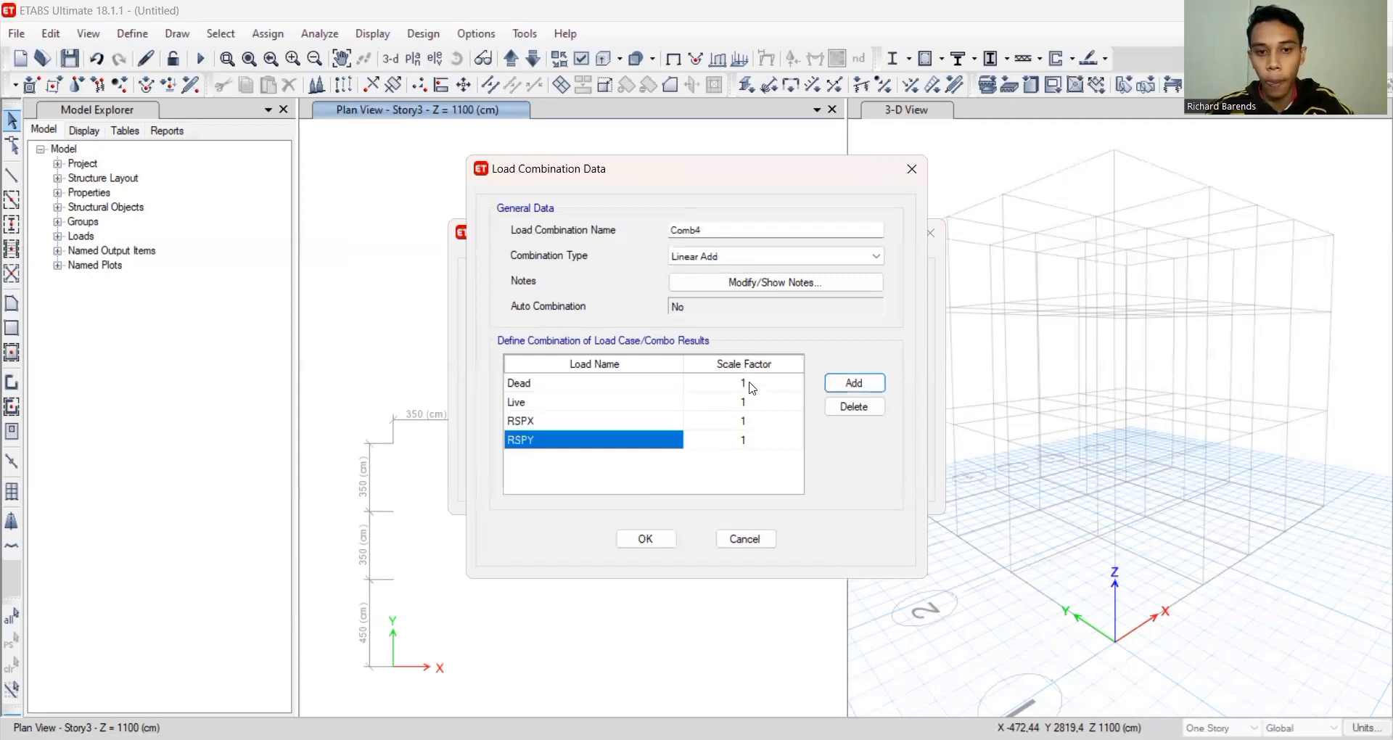
Set the Comb4 scale factors to 1.2 for Dead, 0.5 for Live and -0.3 for RSPY, and save the combination
click(762, 385)
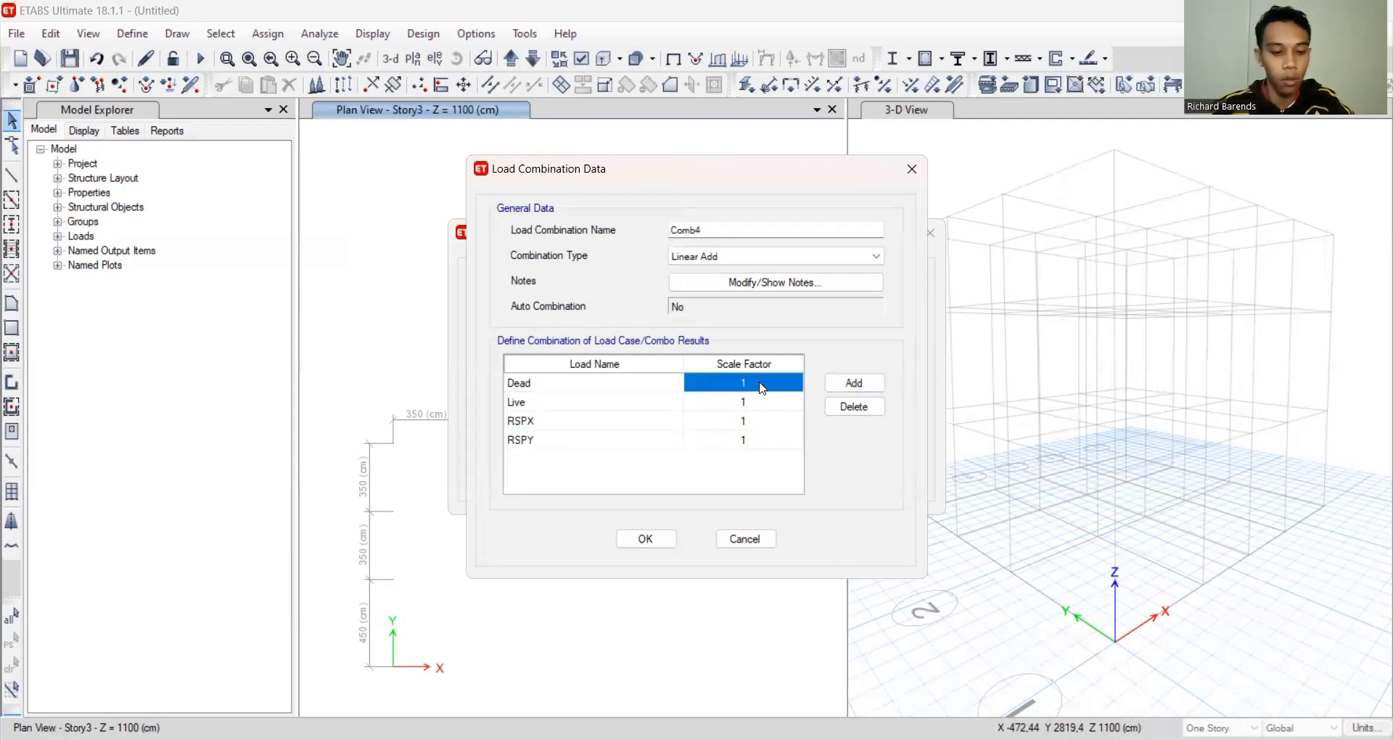
click(760, 382)
text(.2)
click(766, 405)
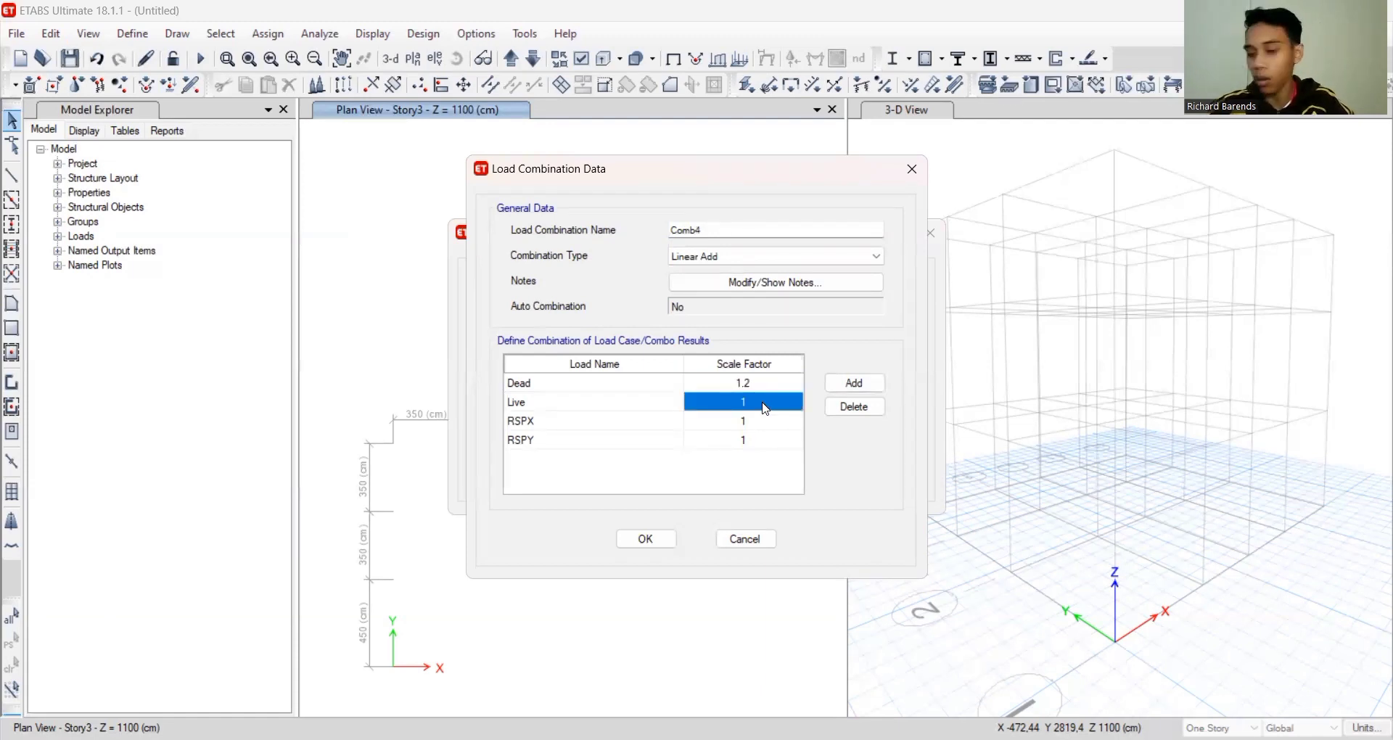
click(764, 404)
key(BackSpace)
text(0.5)
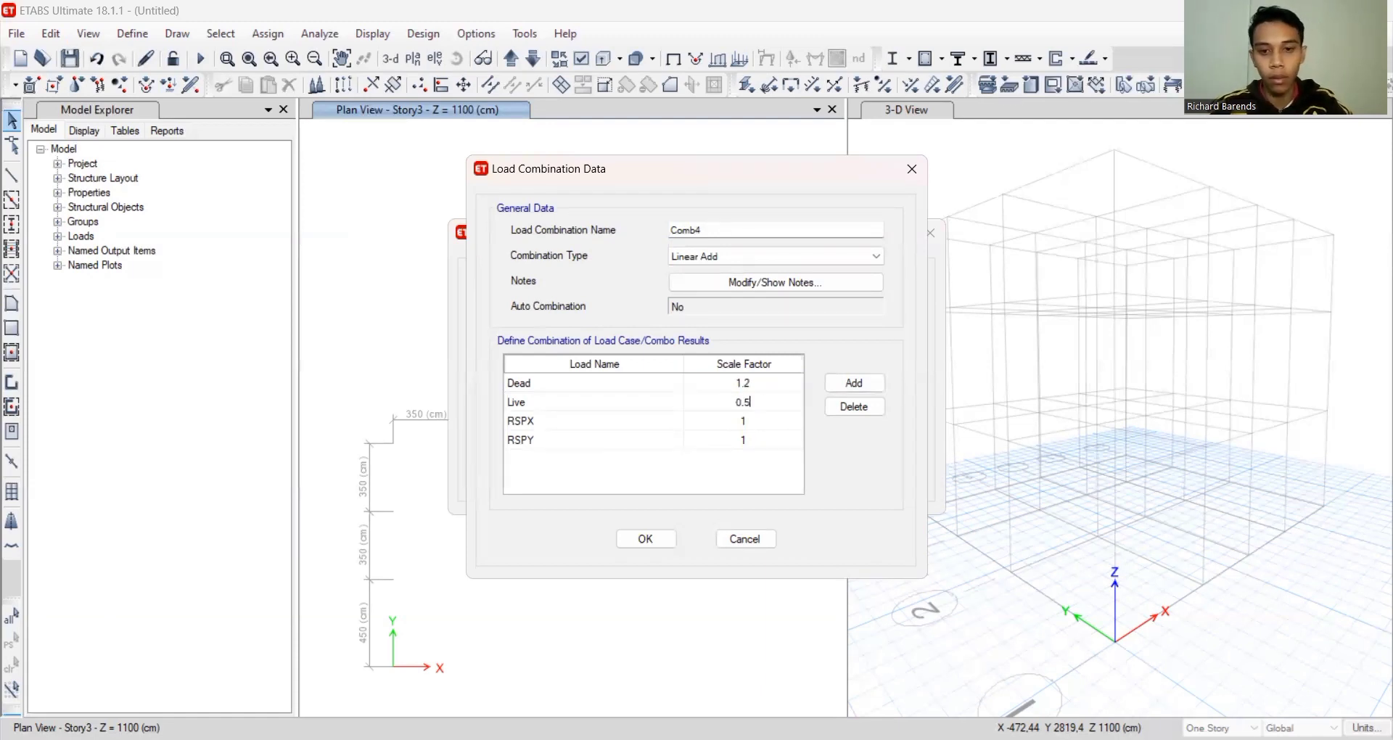
click(771, 421)
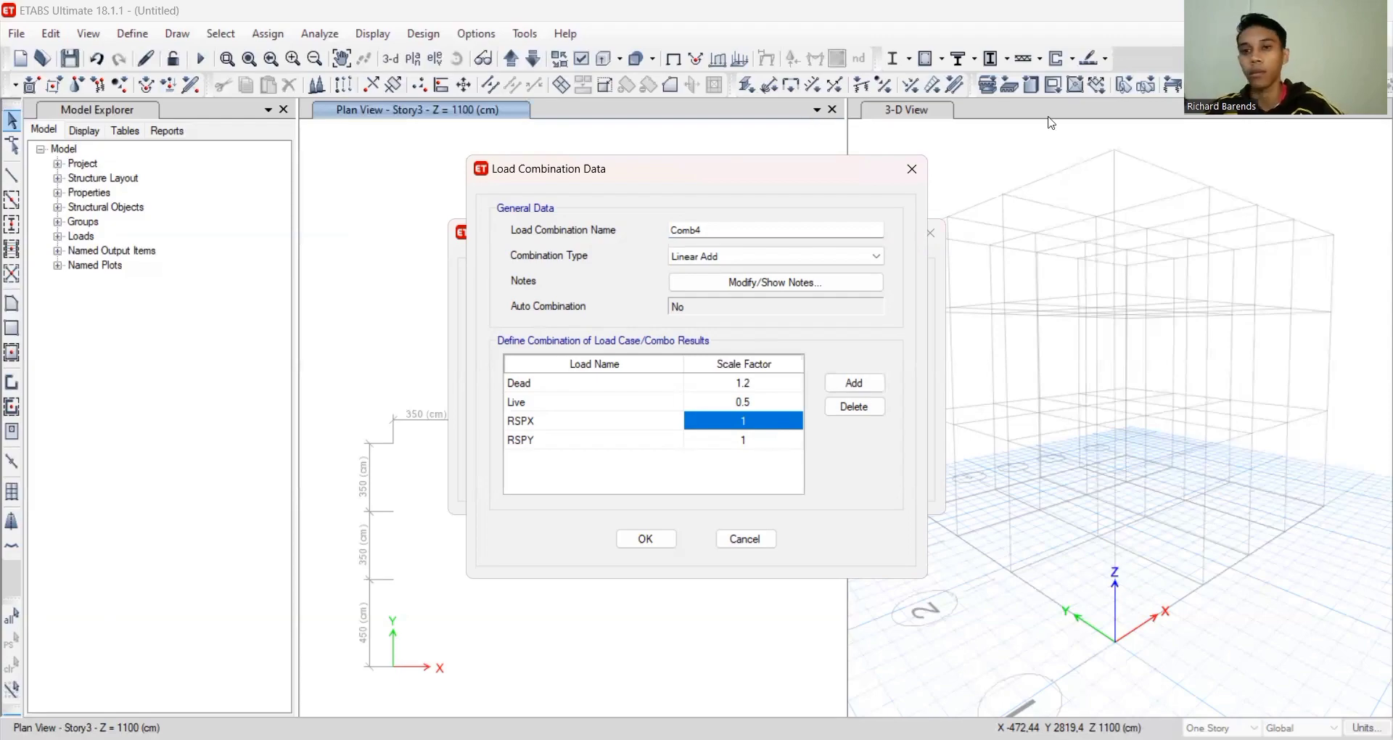
click(766, 441)
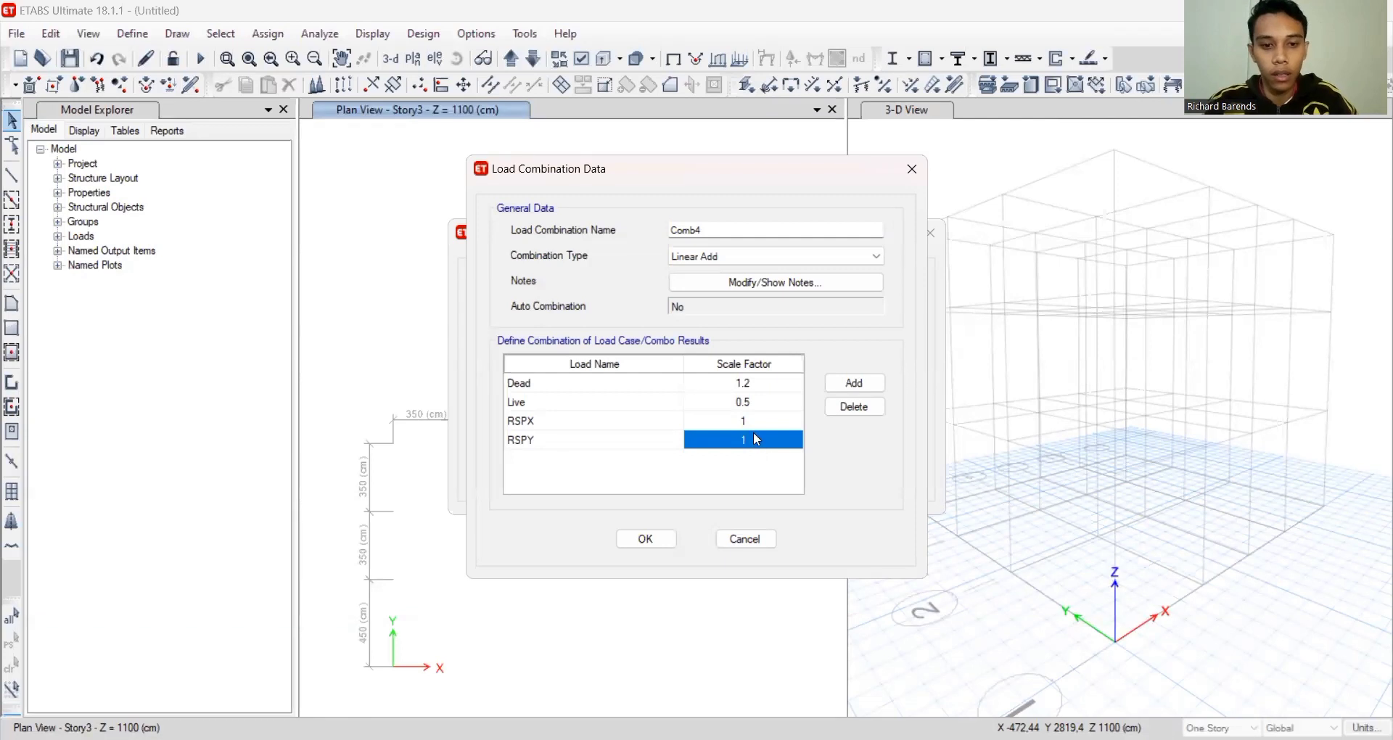
text(-0.)
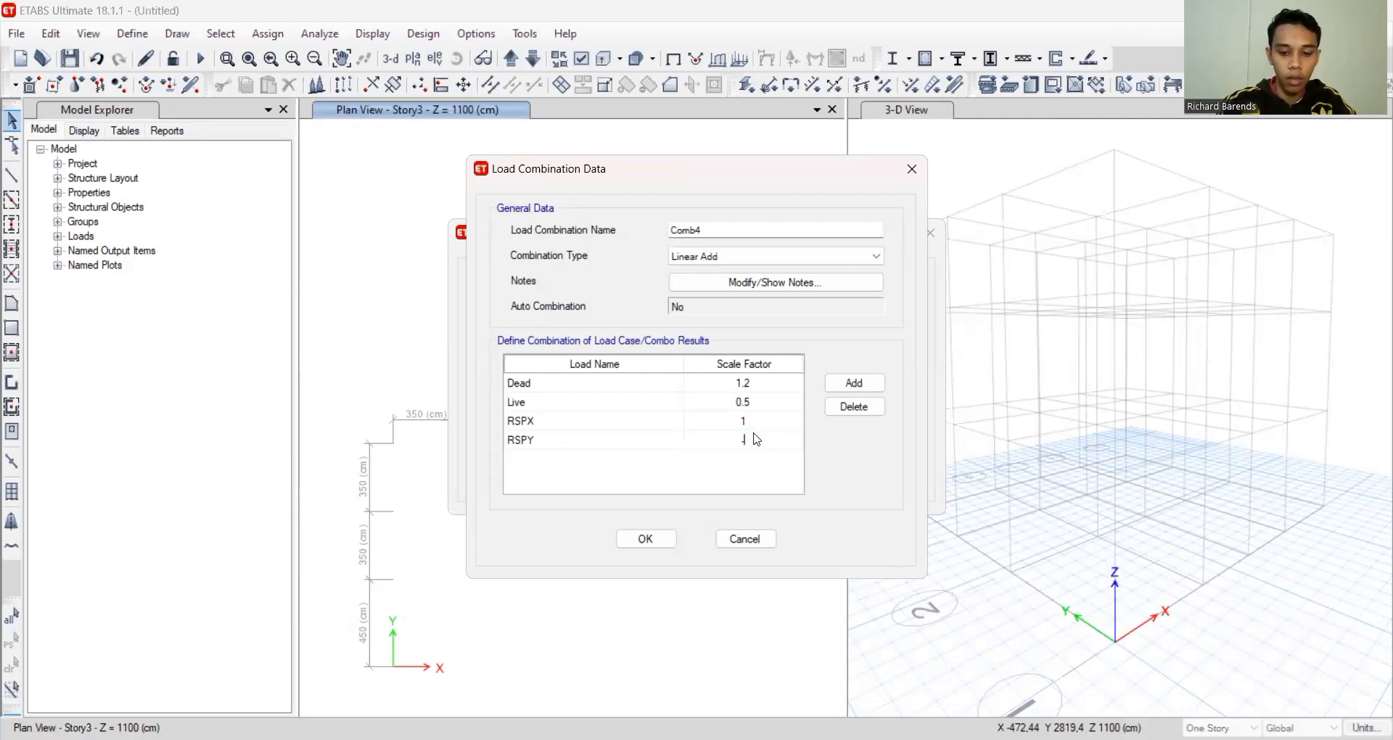
text(3)
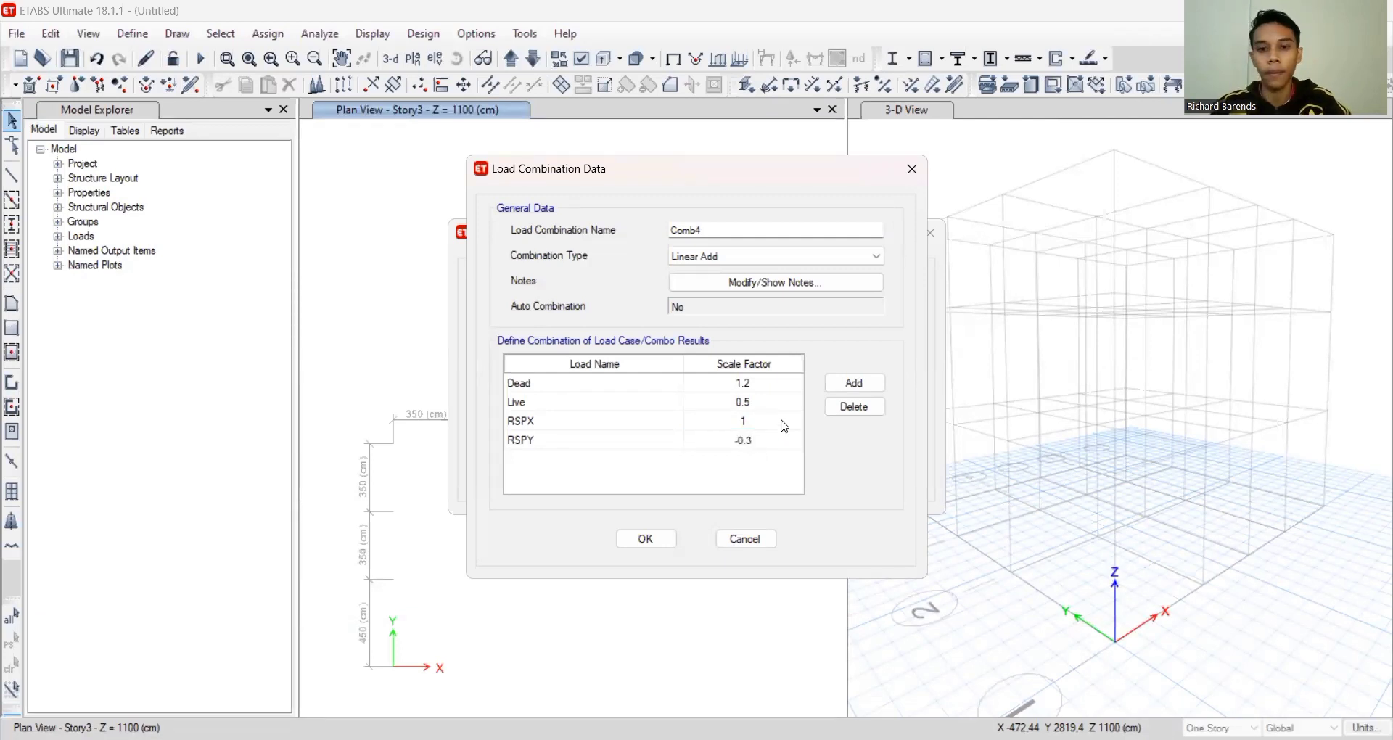
click(667, 541)
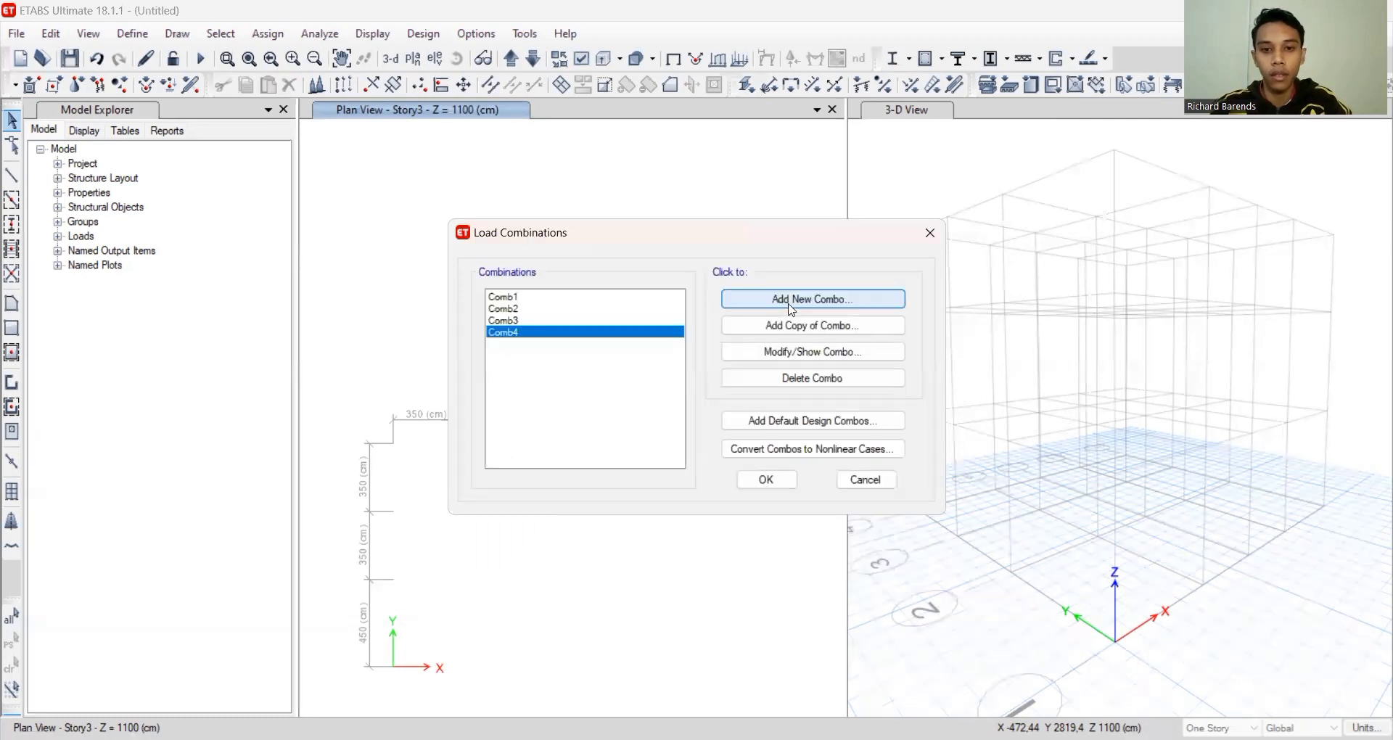
Create a fifth load combination and add three more load rows below its Dead row
click(755, 304)
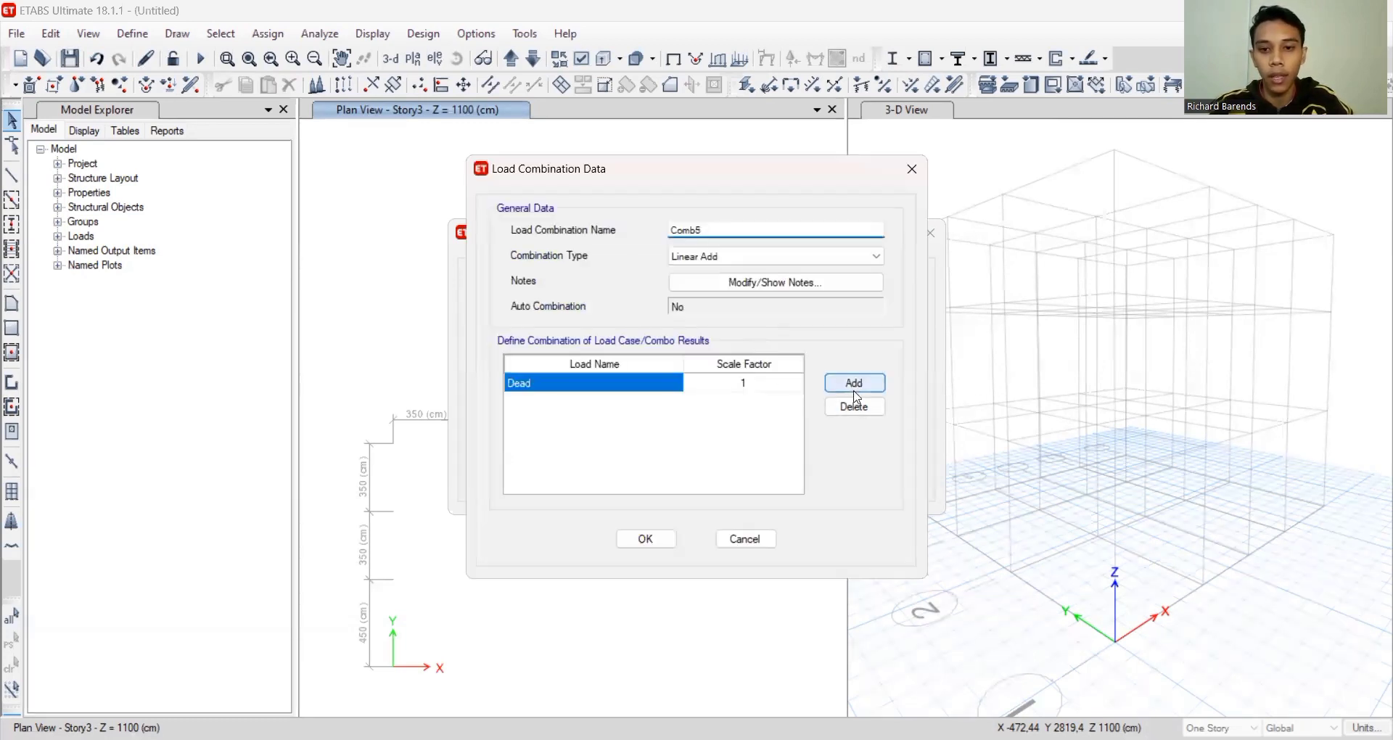
click(854, 385)
click(854, 385)
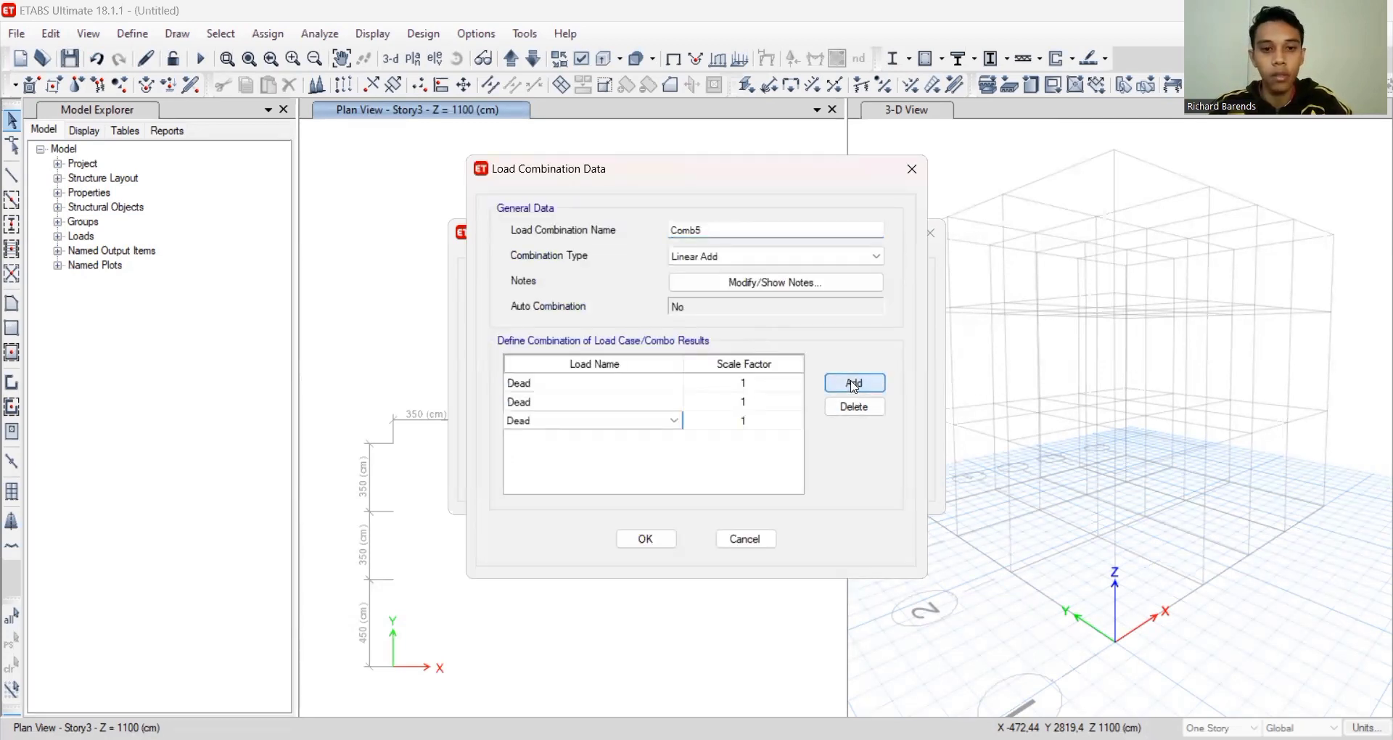
click(854, 383)
Assign Live, RSPX and RSPY to the second, third and fourth load rows of Comb5
click(652, 384)
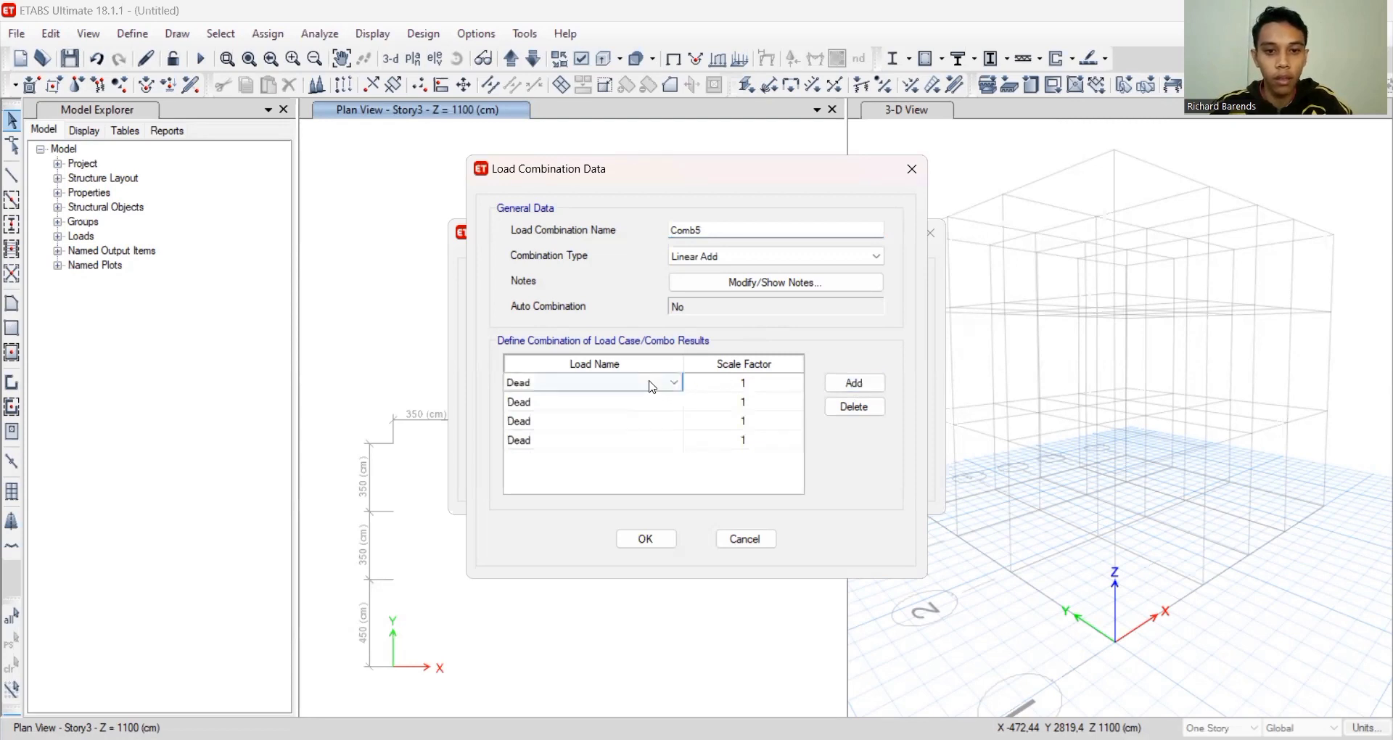
click(666, 402)
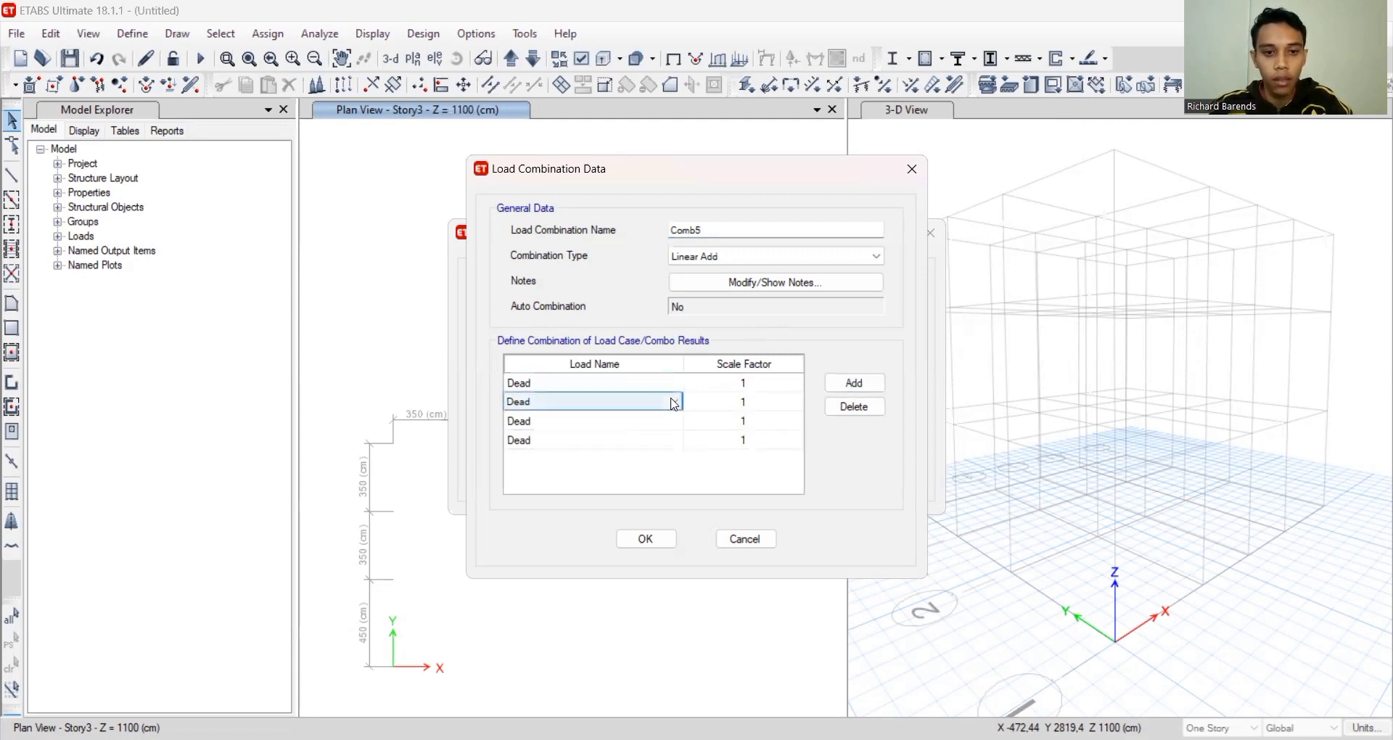
click(674, 402)
click(567, 490)
click(625, 421)
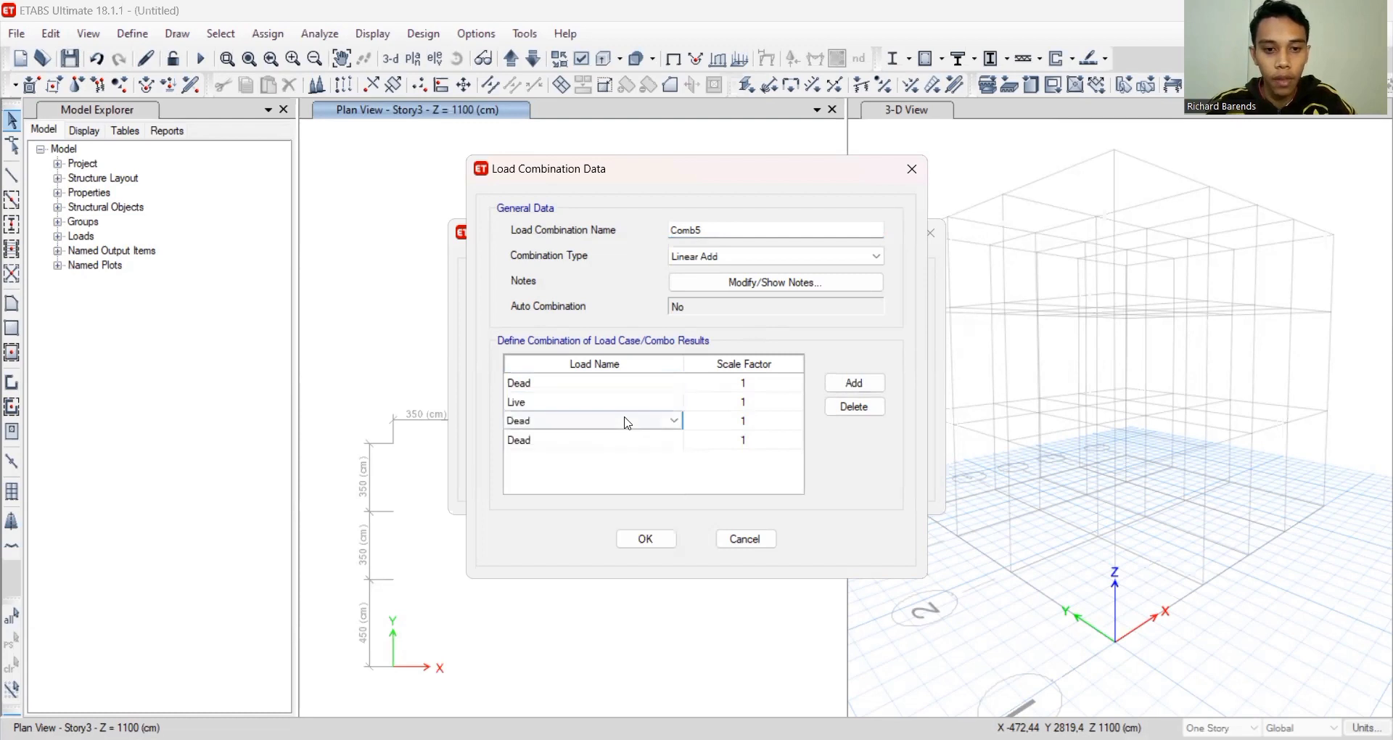
click(625, 421)
click(557, 519)
click(588, 440)
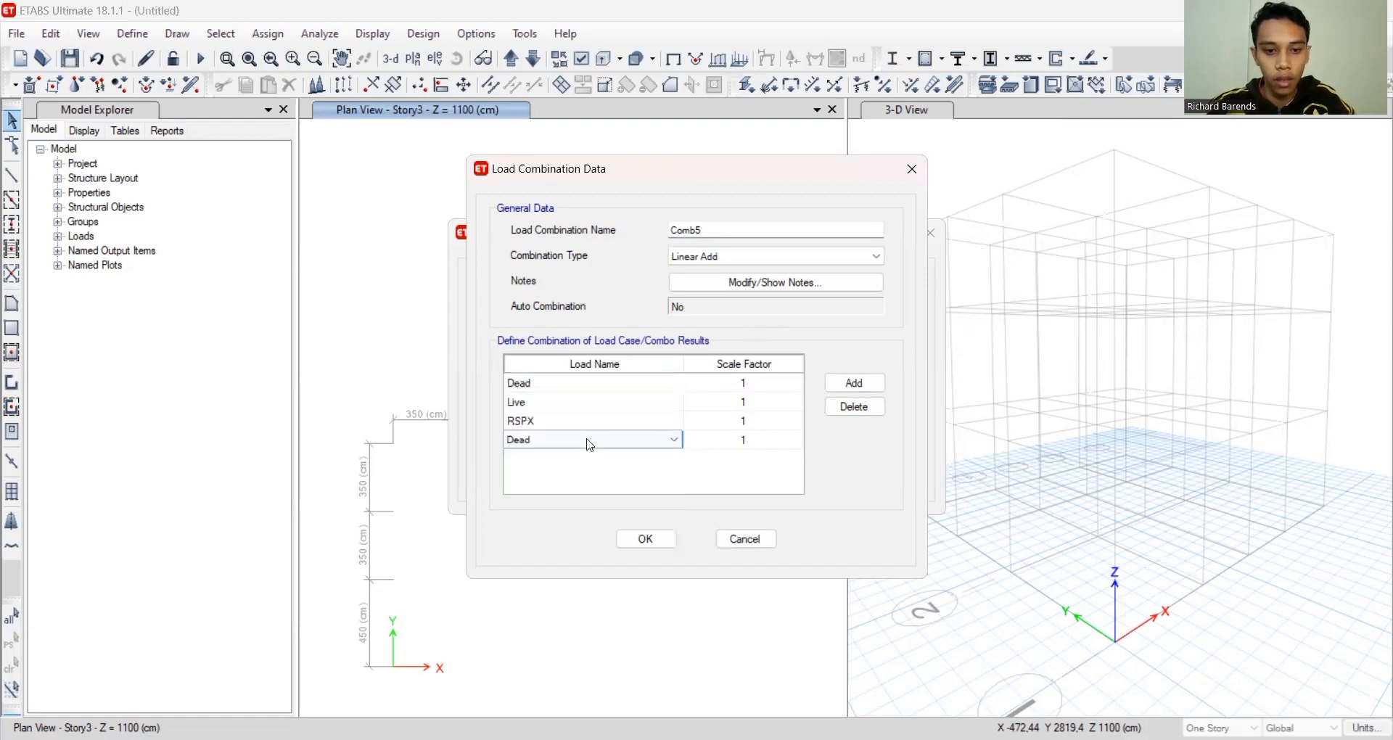
click(589, 441)
click(541, 553)
Set the Comb5 scale factors to 1.2 for Dead, 0.5 for Live, -1 for RSPX and 0.3 for RSPY, and save the combination
click(776, 383)
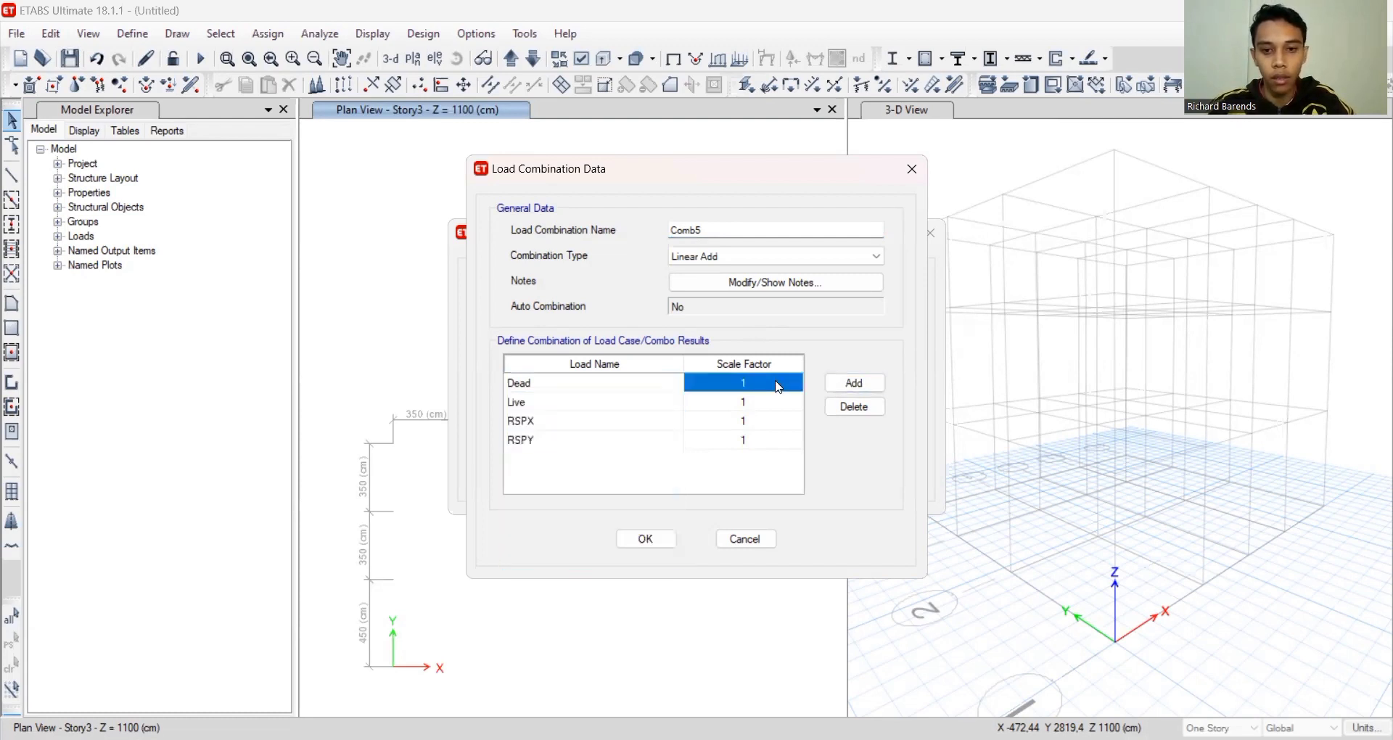
text(1.2)
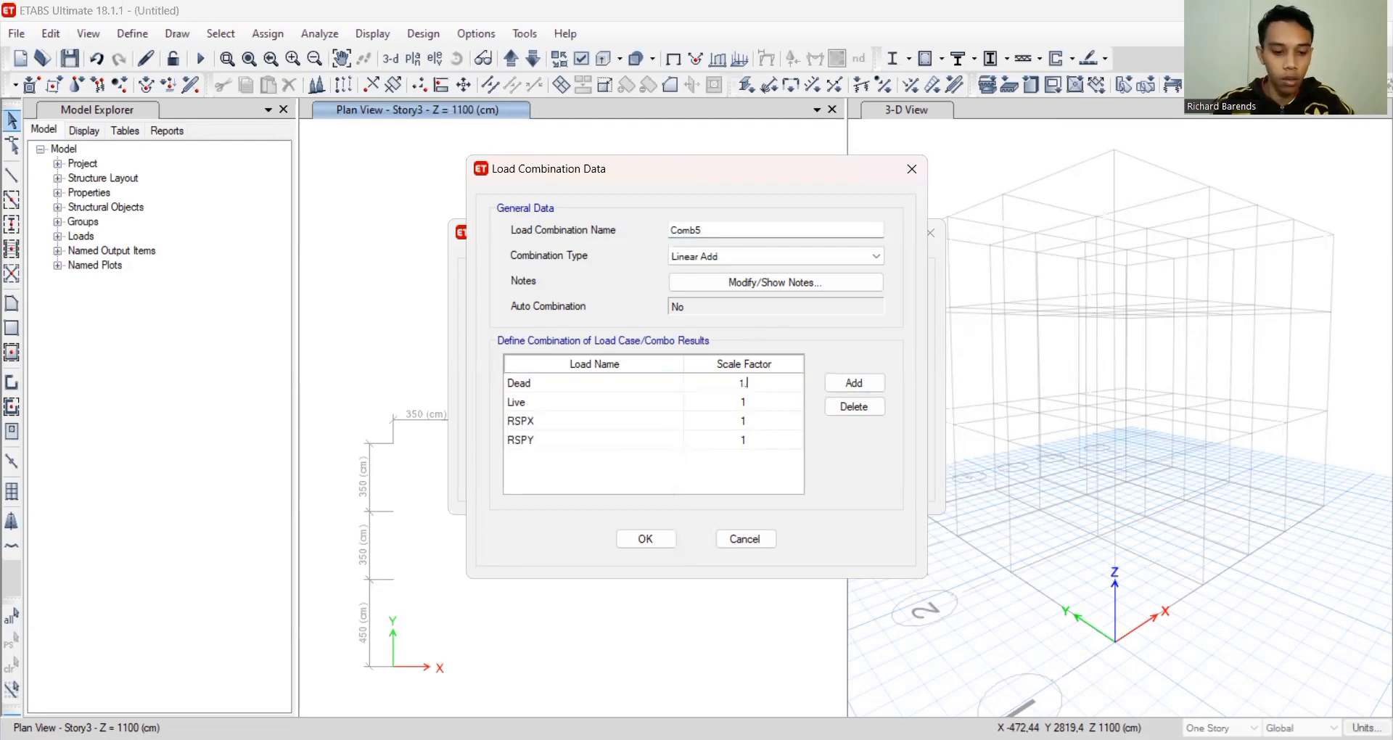
click(766, 410)
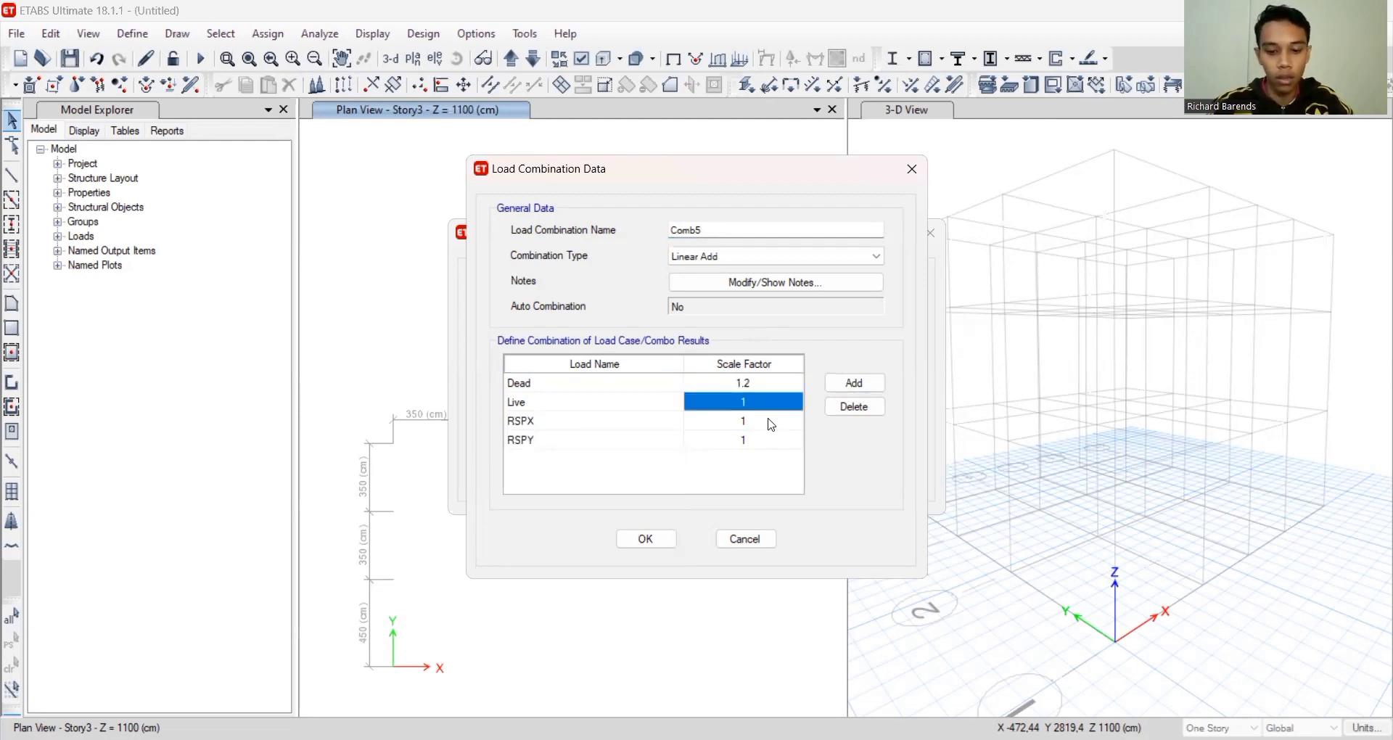
text(0.5)
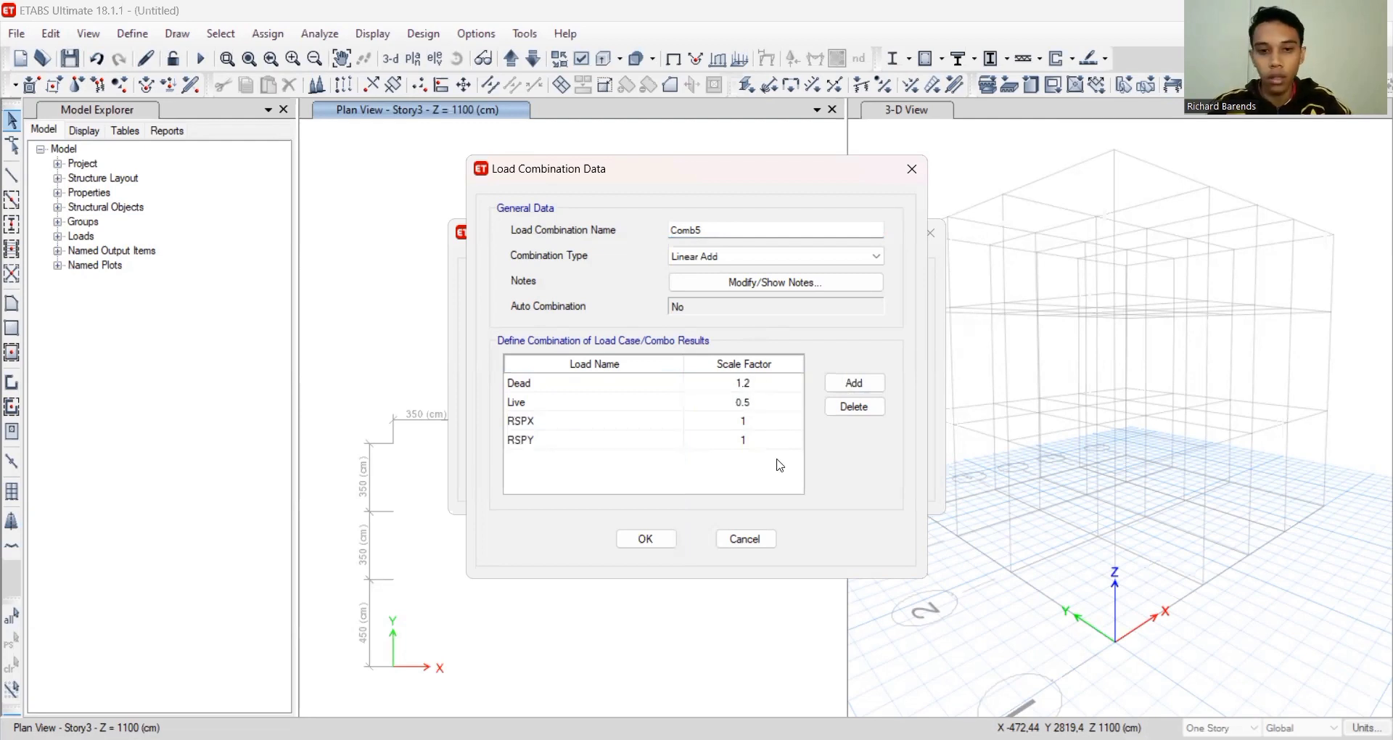
click(774, 424)
text(-1)
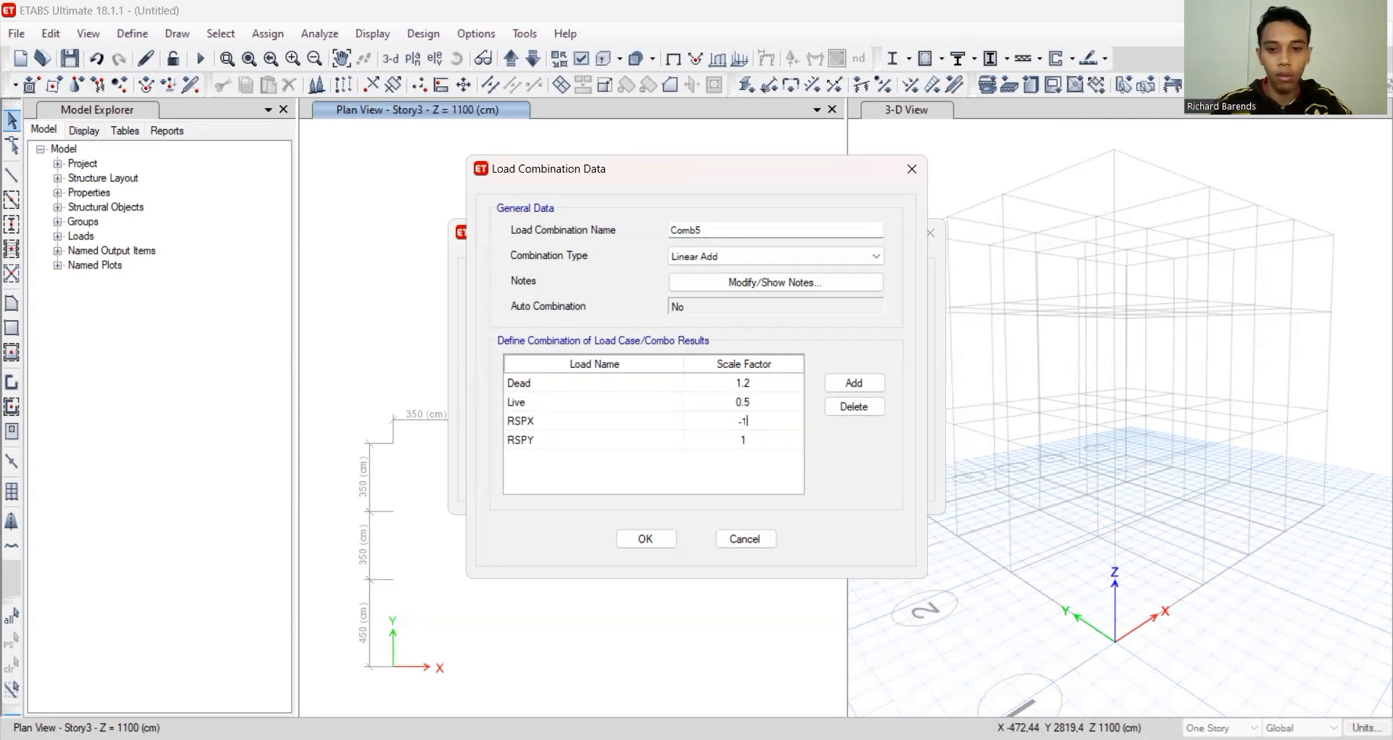
click(774, 444)
text(0.)
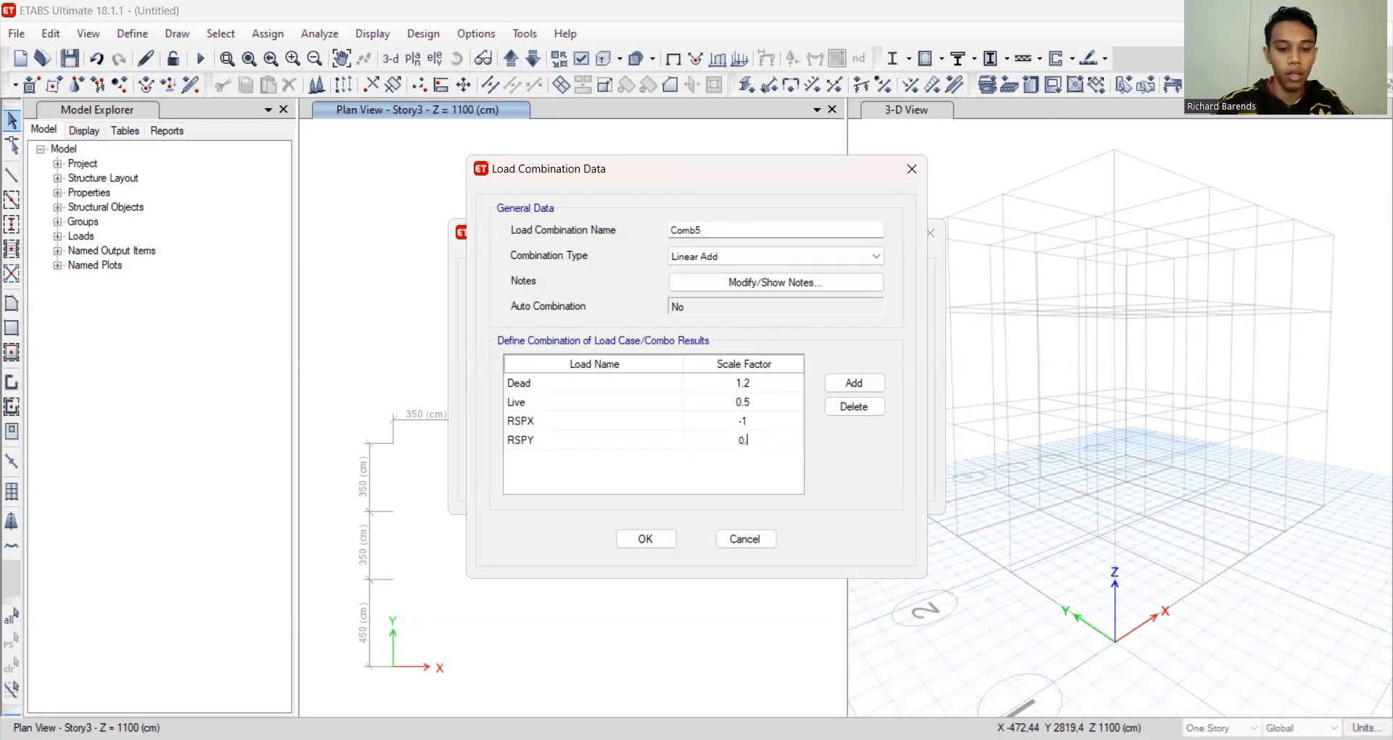
text(3)
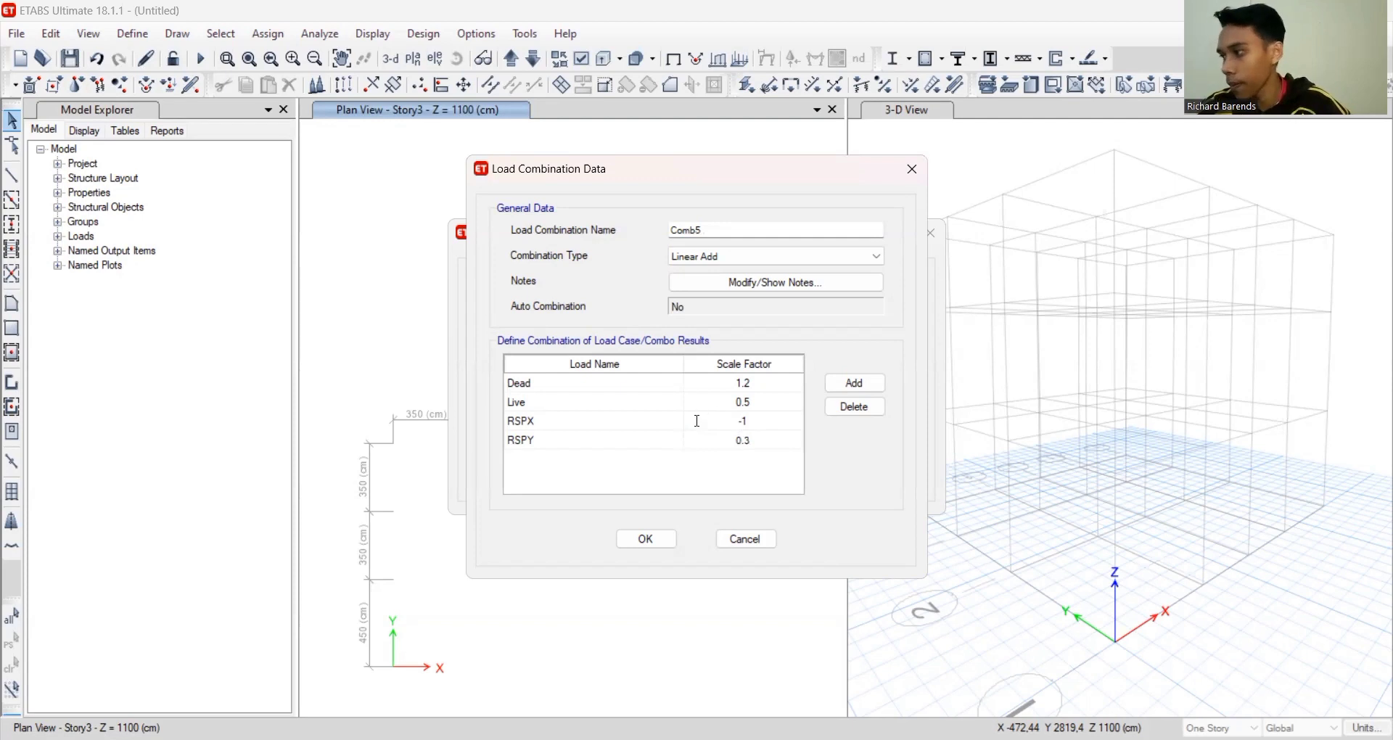
click(646, 540)
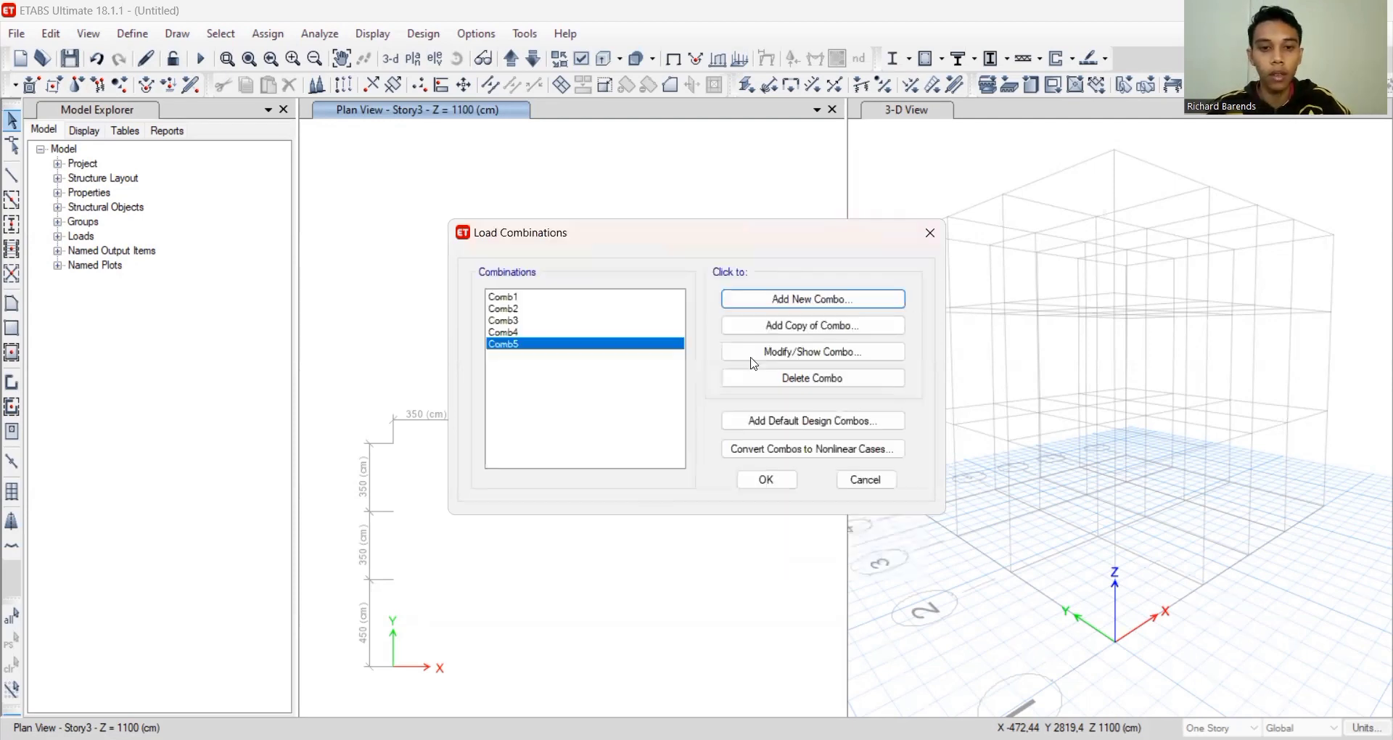
Create a sixth load combination and add three more load rows below its Dead row
click(808, 302)
click(849, 385)
click(849, 385)
click(847, 388)
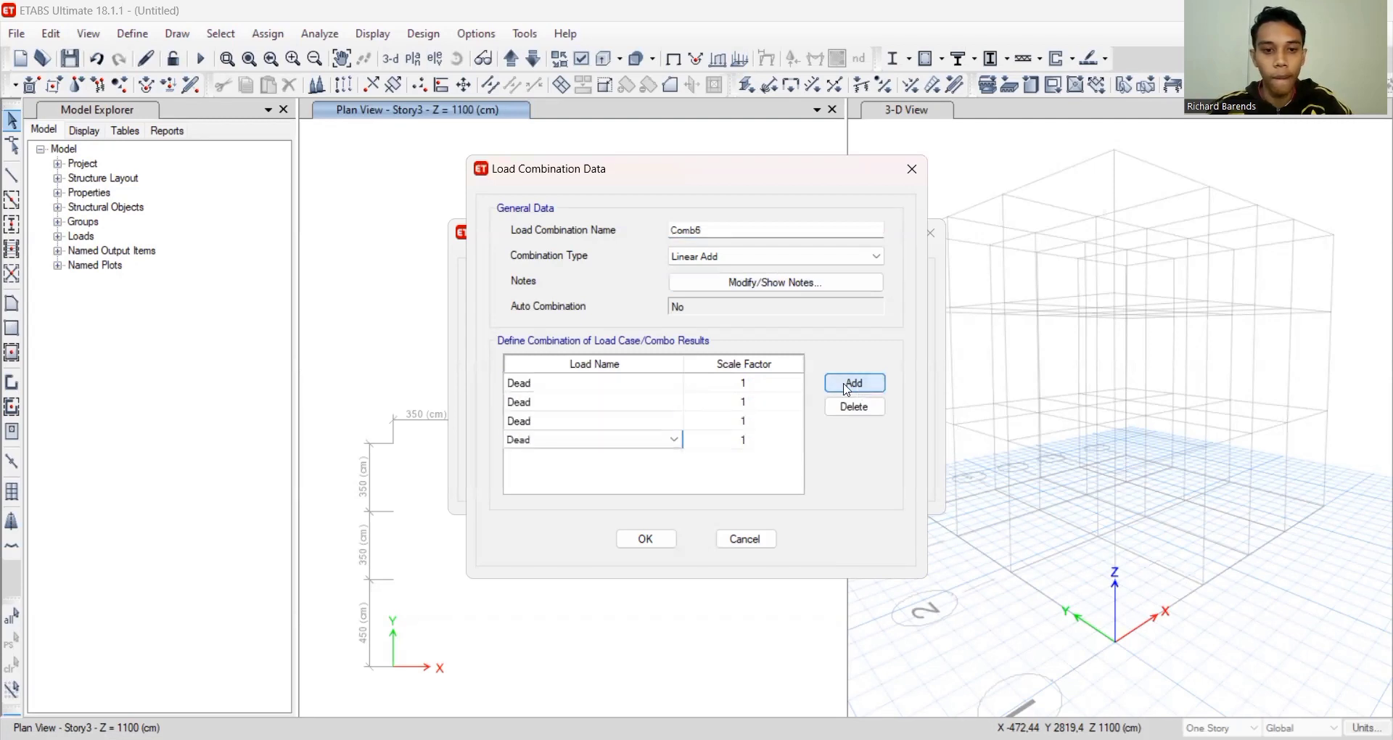
Assign Live, RSPX and RSPY to the second, third and fourth load rows of Comb6
click(648, 403)
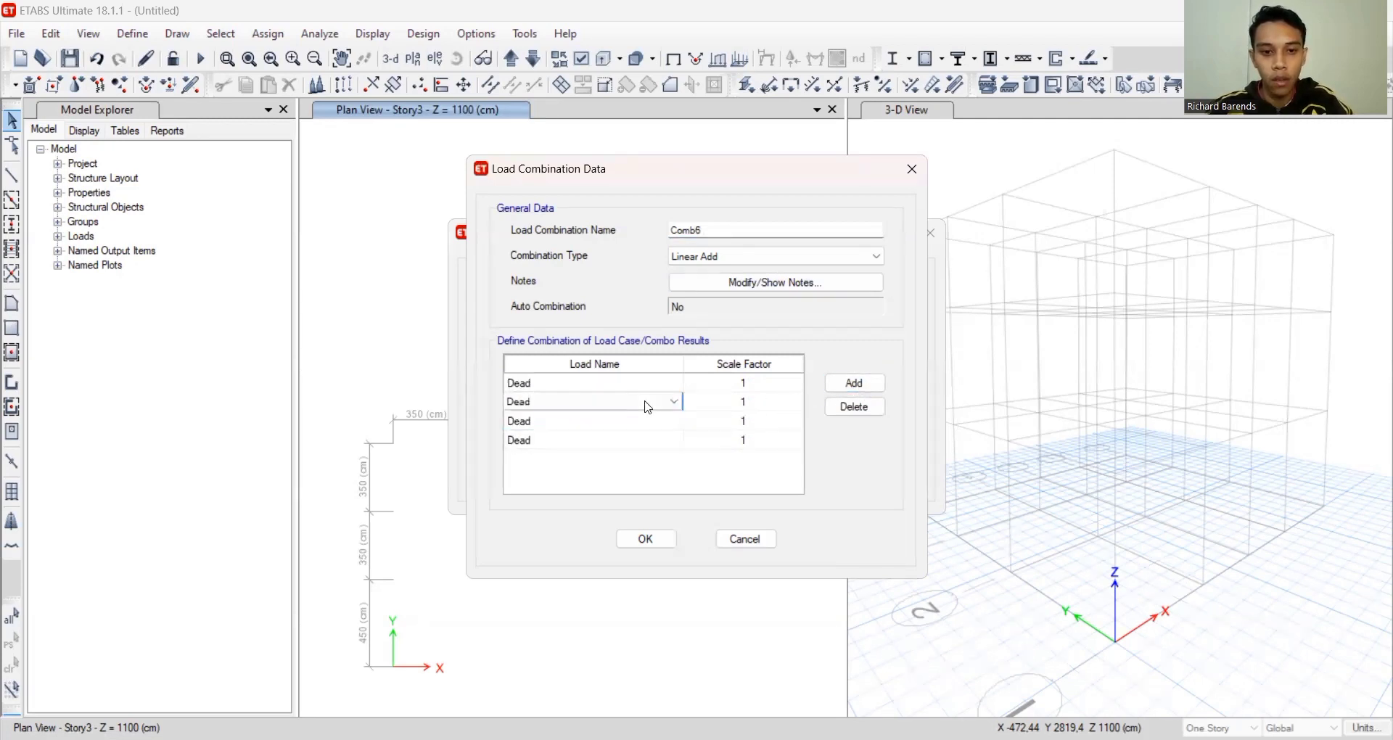
click(648, 404)
click(663, 400)
click(584, 500)
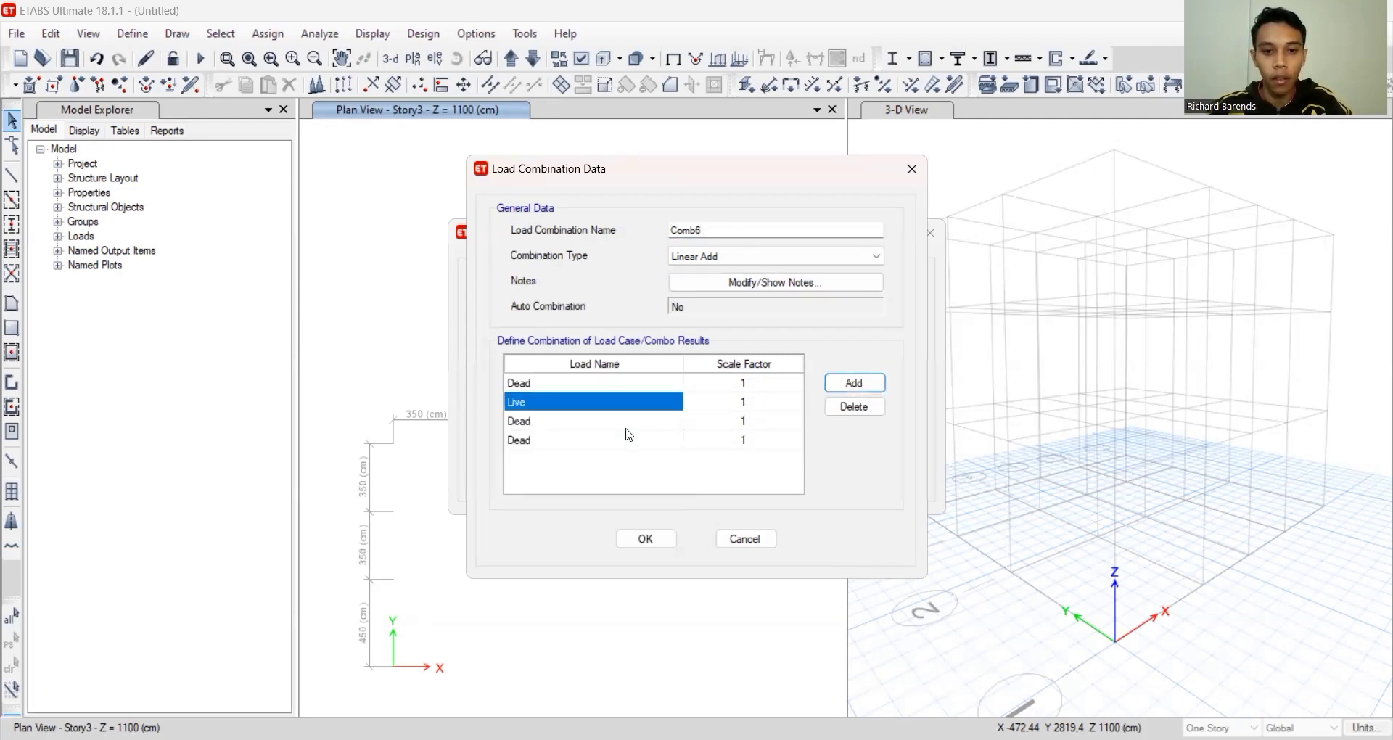
click(627, 422)
click(627, 421)
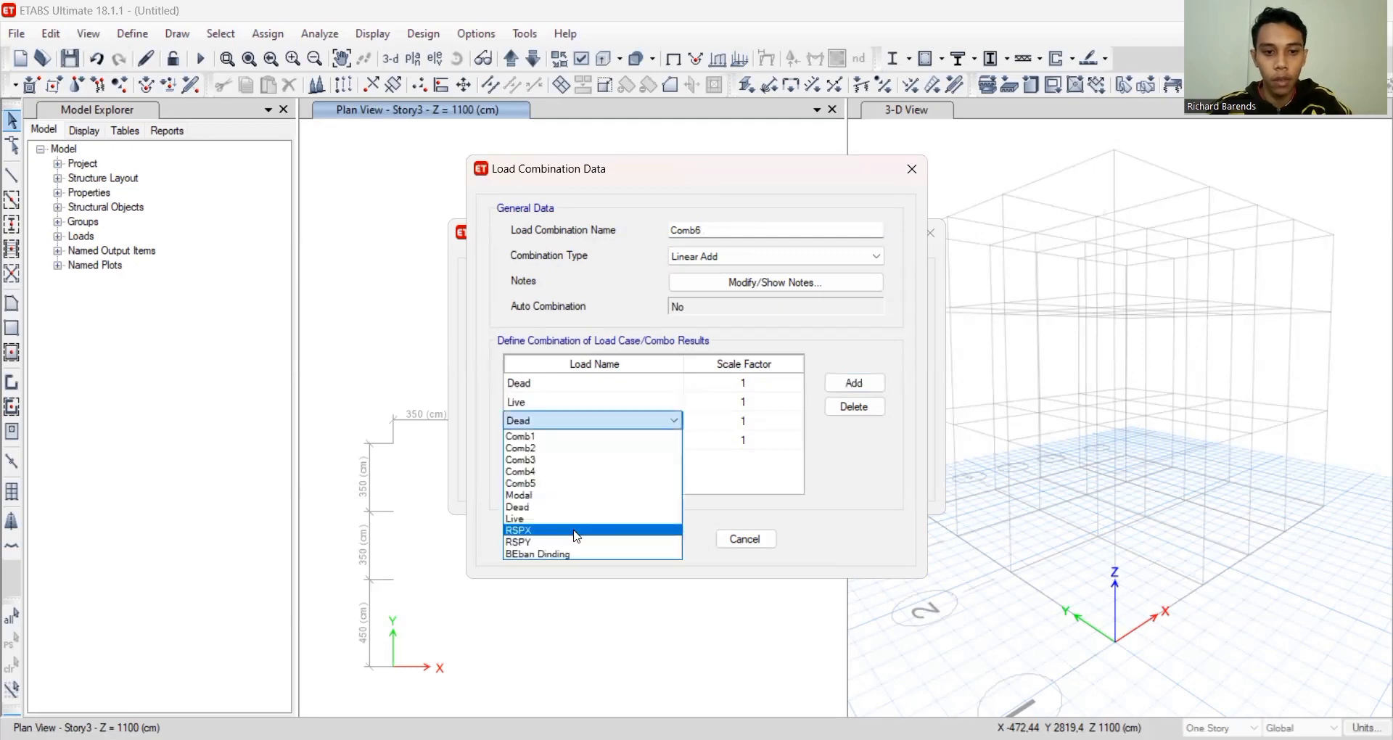
click(576, 530)
click(584, 440)
click(584, 439)
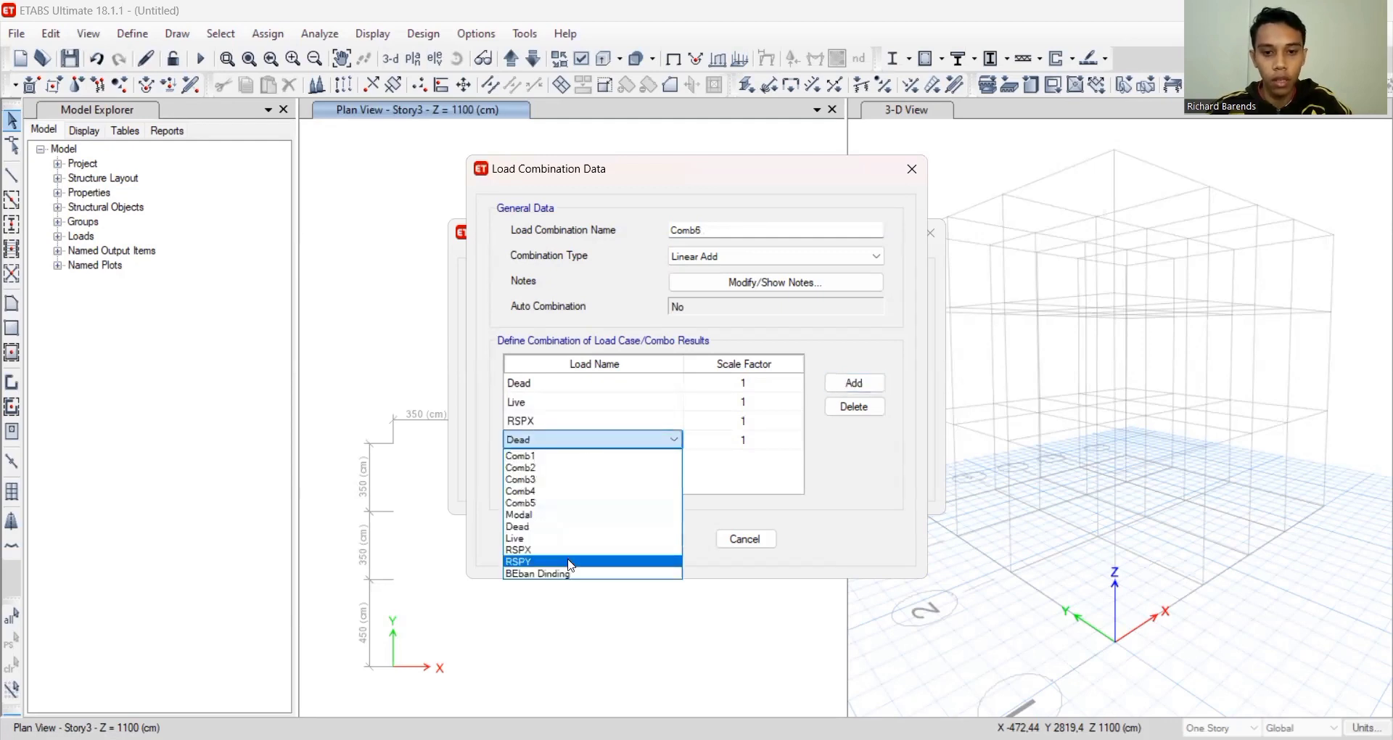
click(571, 562)
Set the Comb6 scale factors to 1.2 for Dead, 0.5 for Live, -1 for RSPX and -0.3 for RSPY, and save the combination
click(756, 386)
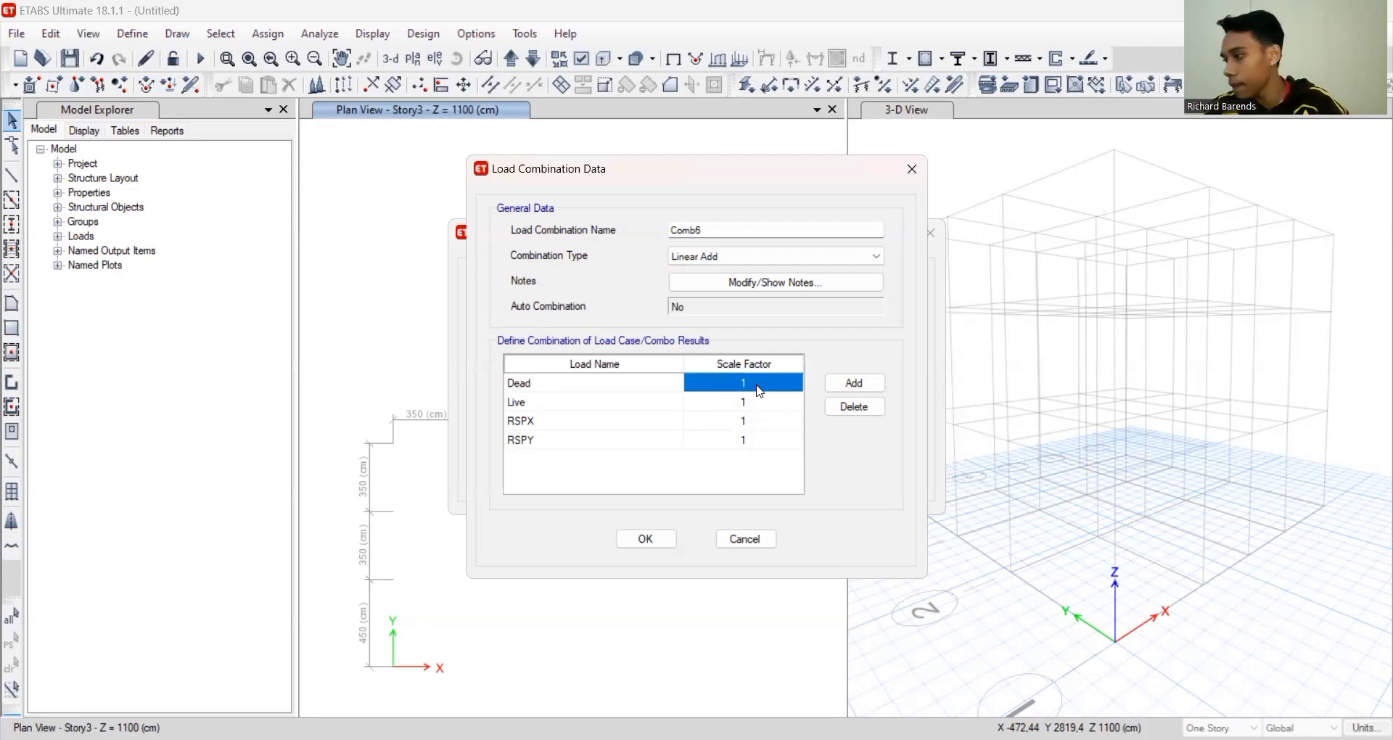
text(1.2)
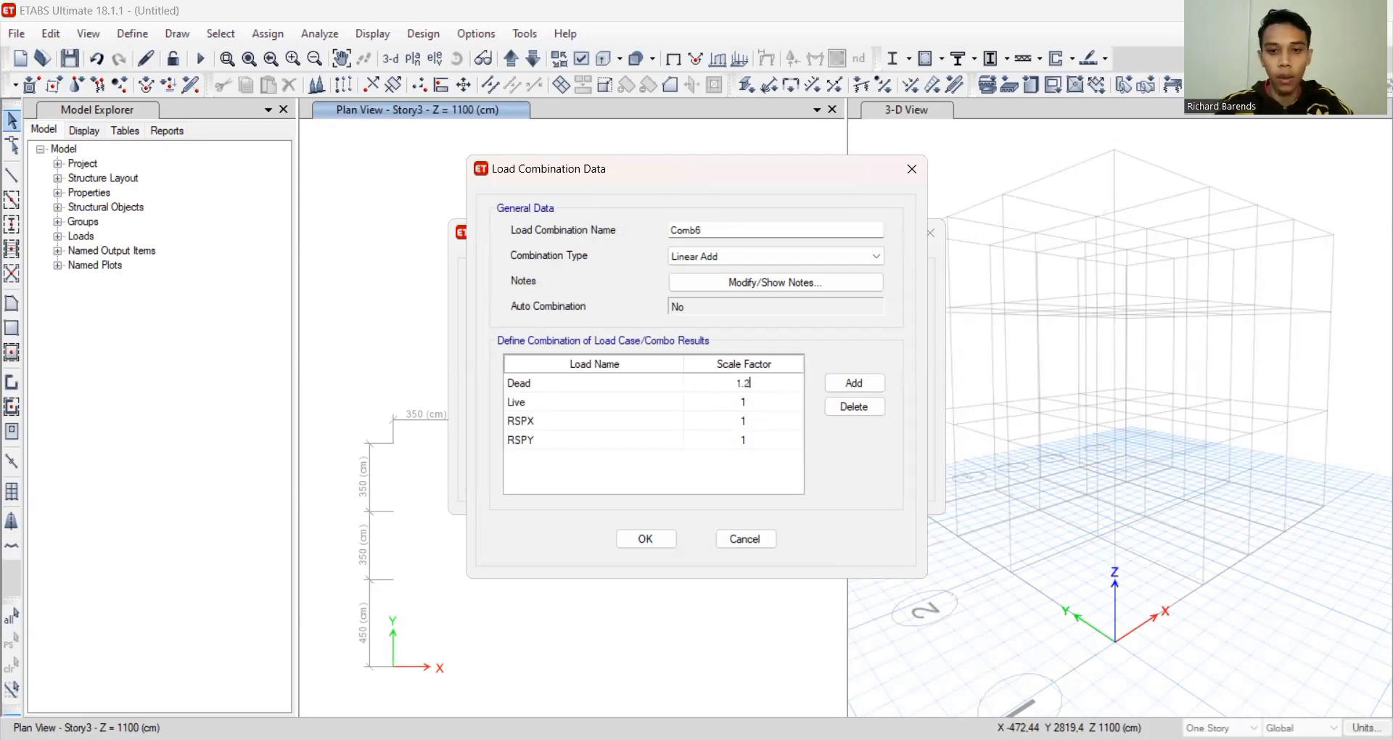
click(741, 400)
text(0.5)
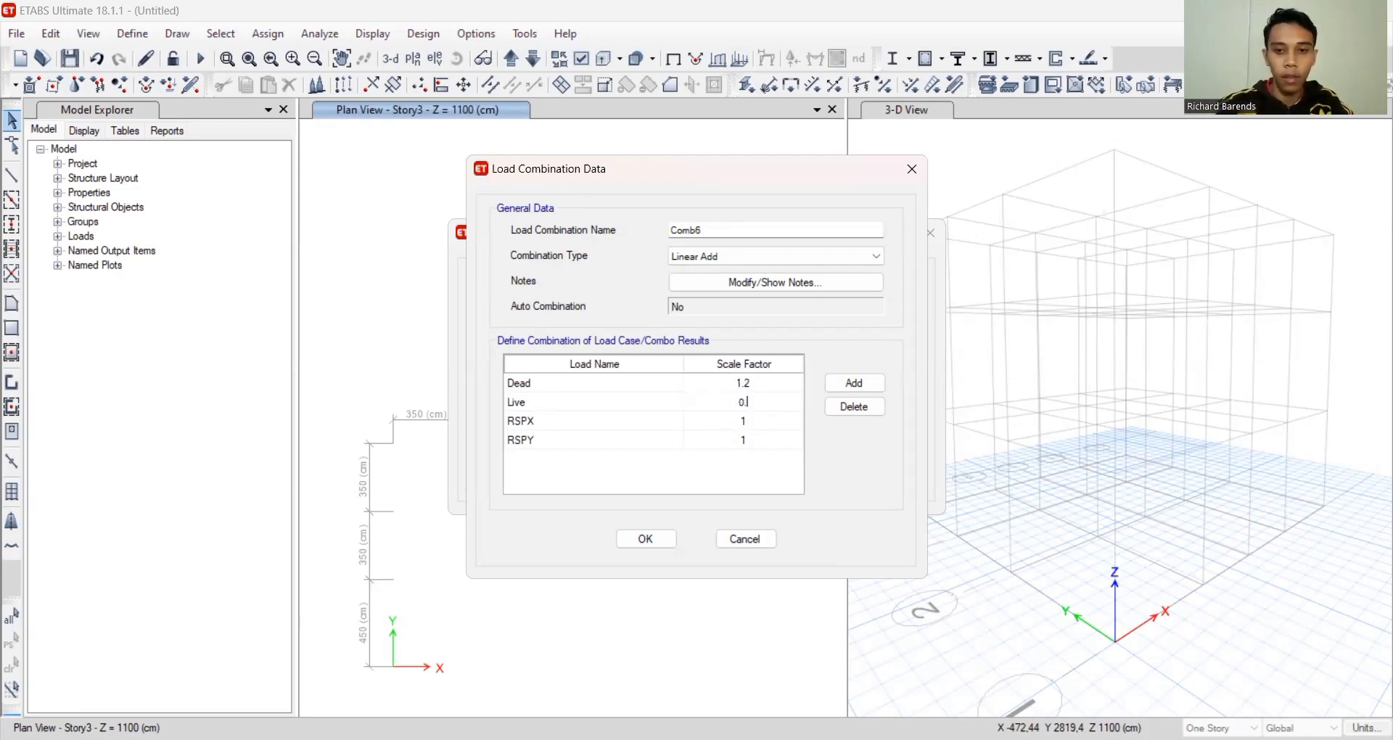
click(759, 422)
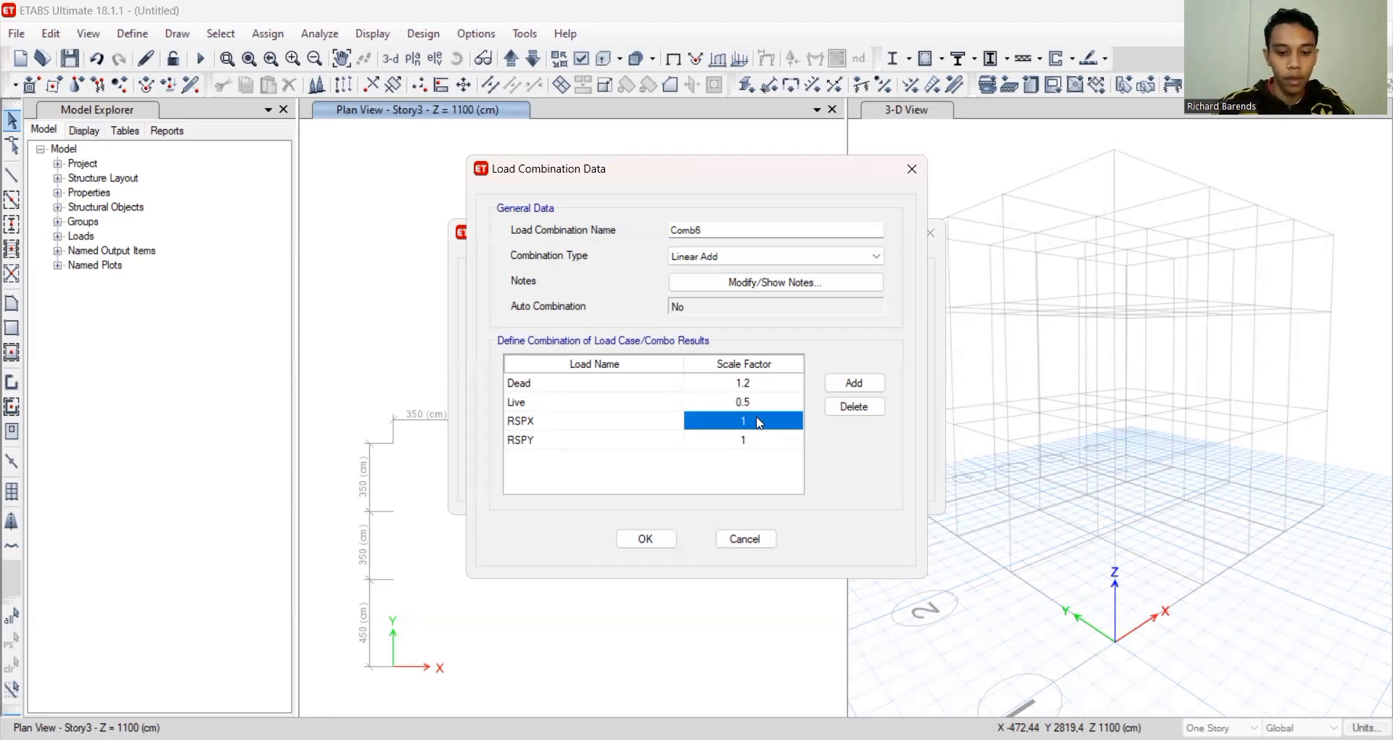
text(-1)
click(755, 441)
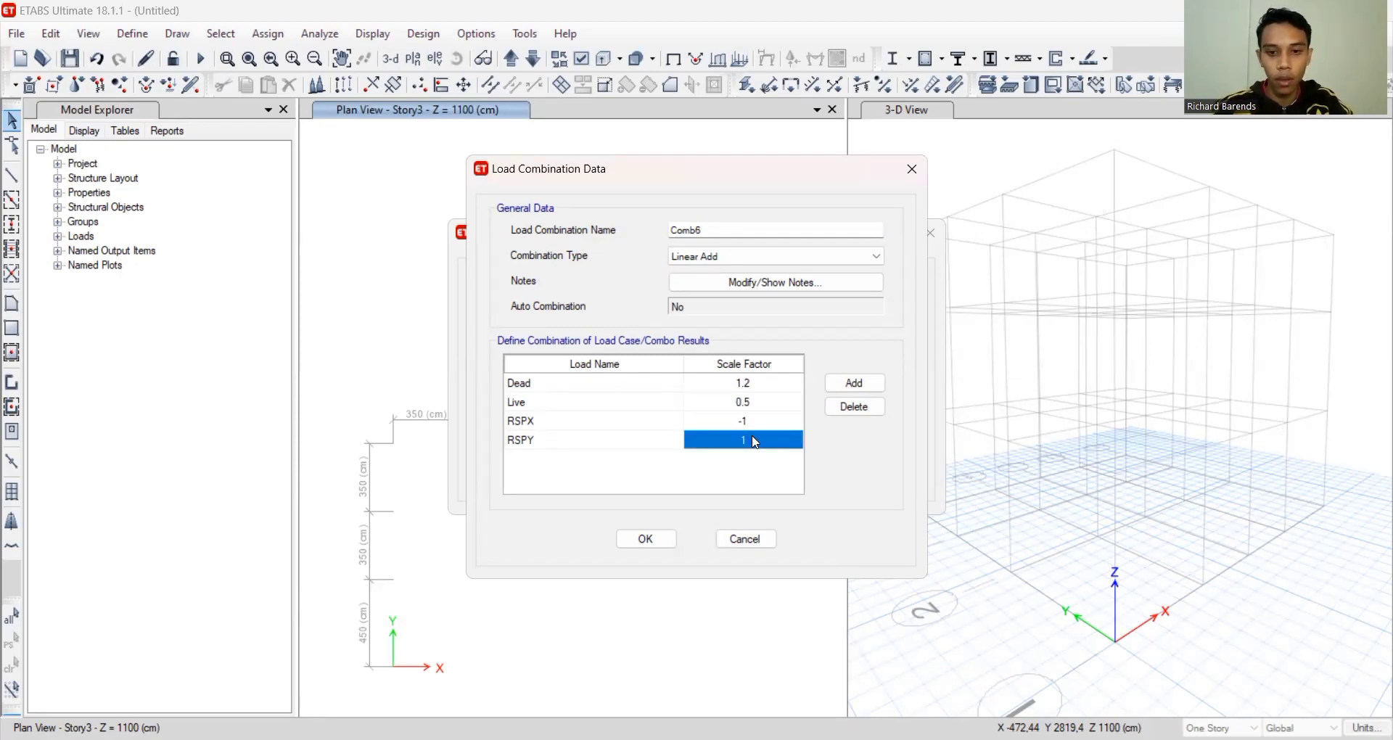
text(-0.3)
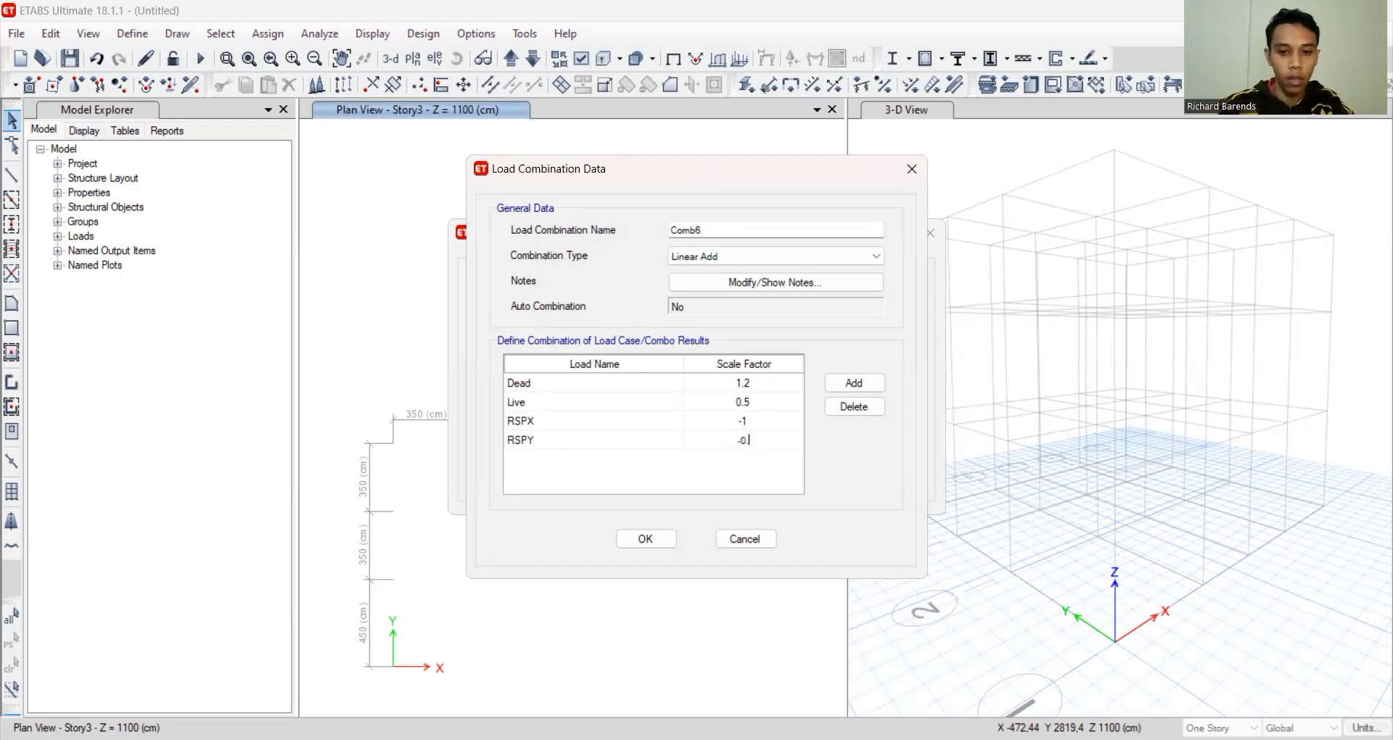
click(654, 540)
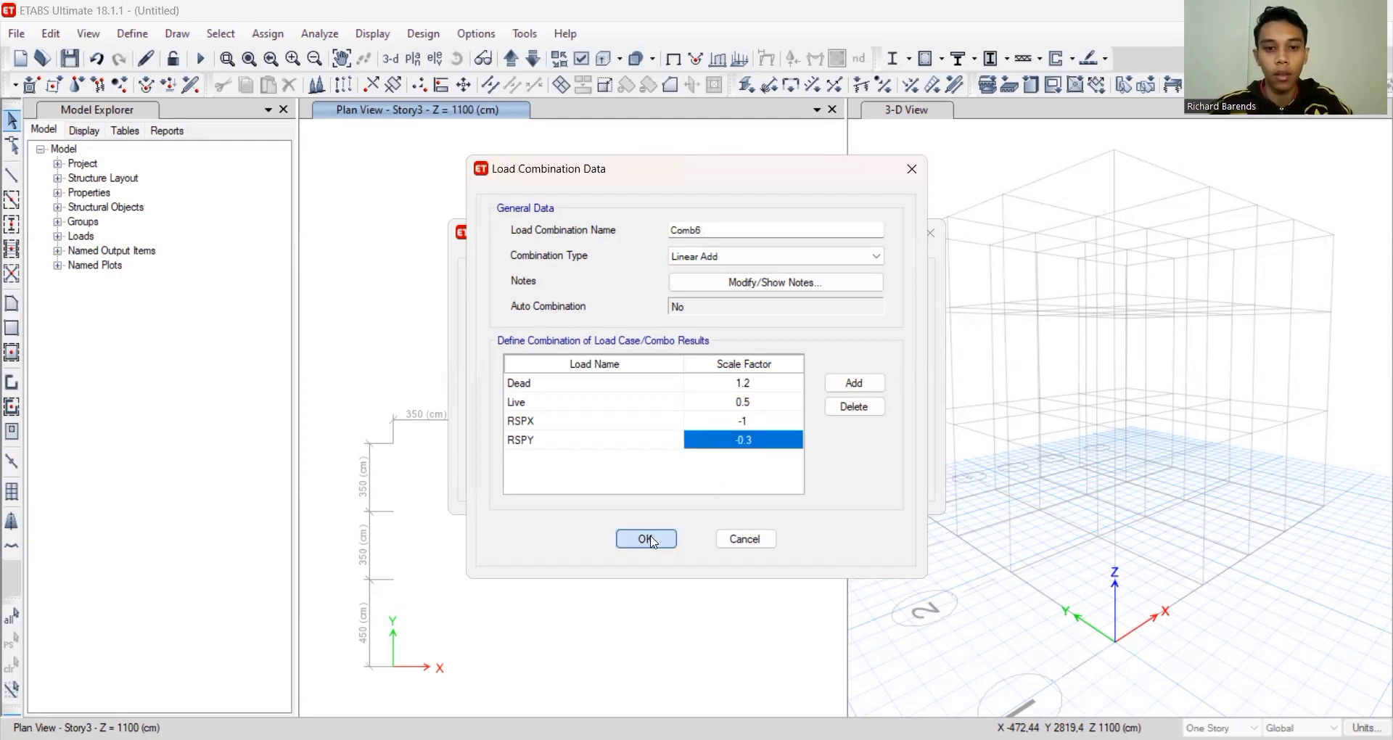
click(656, 540)
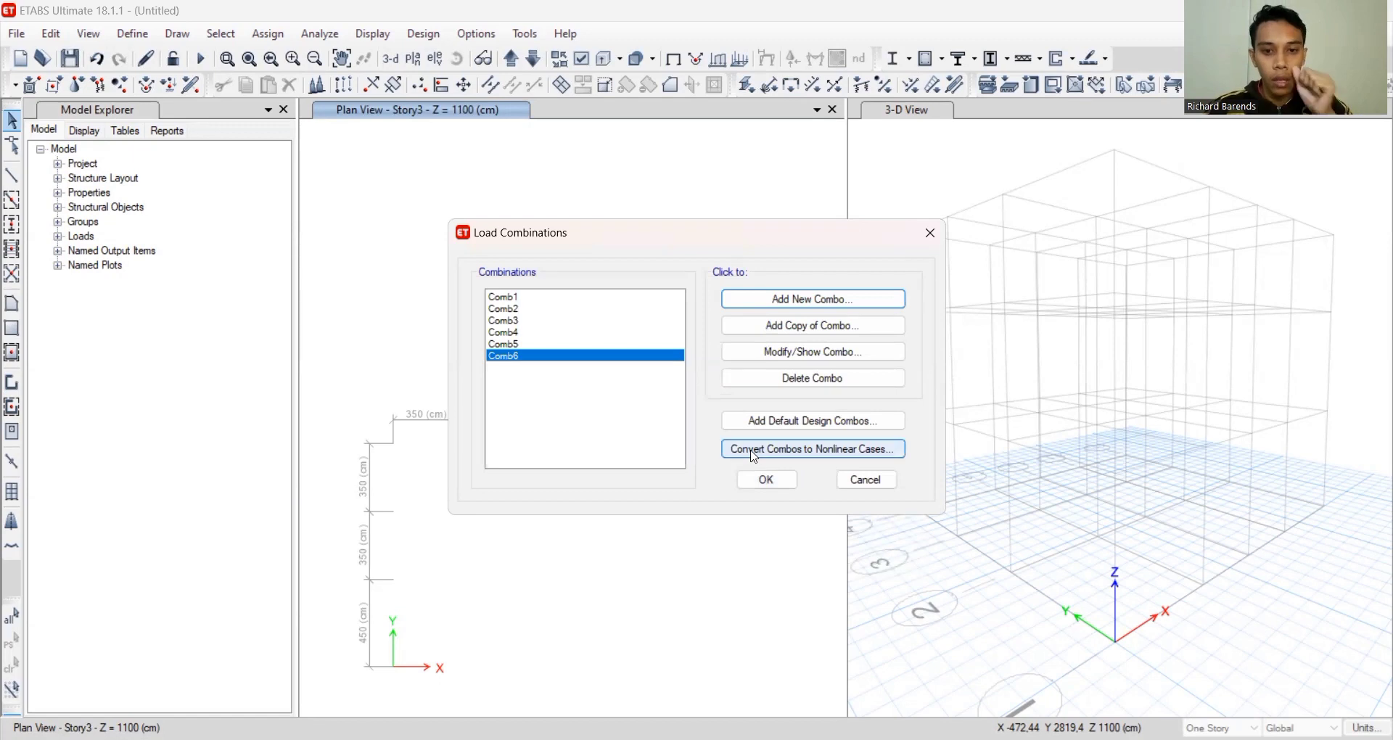
Create a new load combination named Envelope and set its combination type to Envelope
click(789, 301)
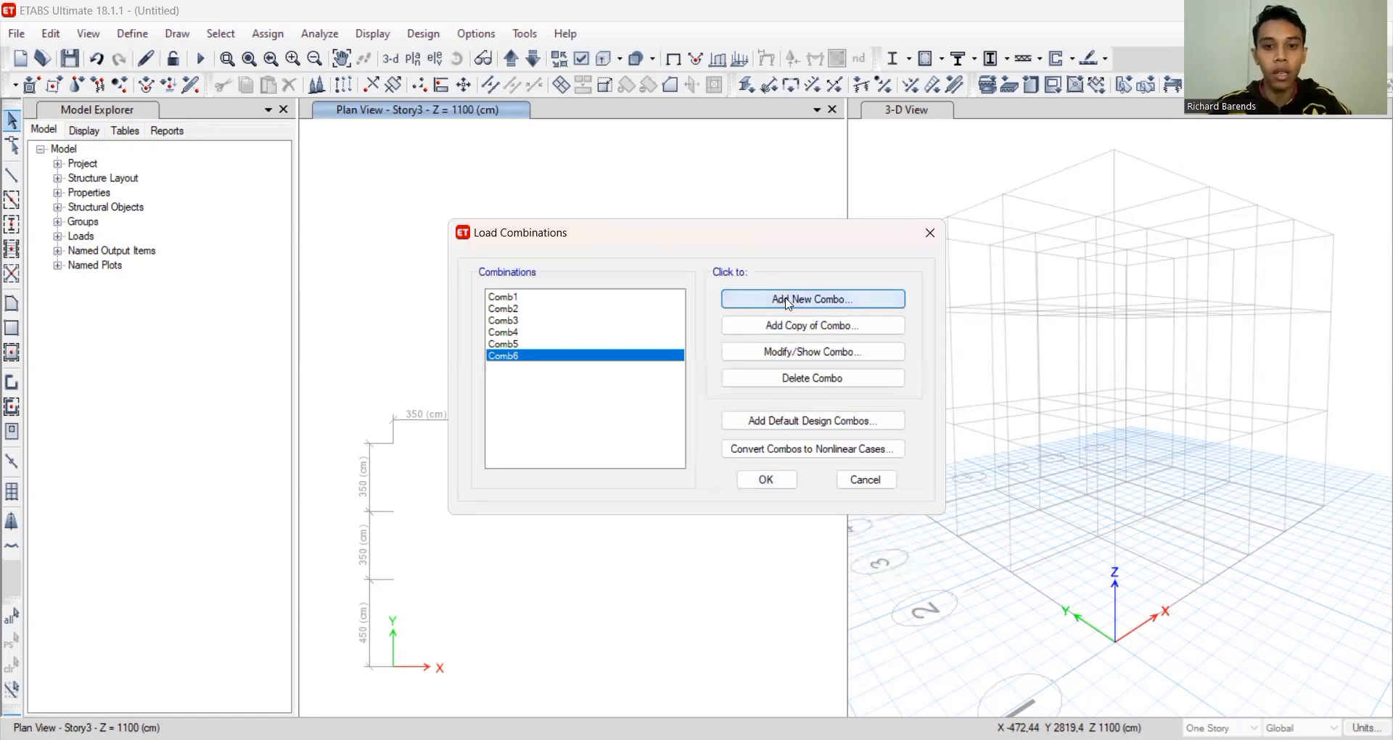
click(724, 256)
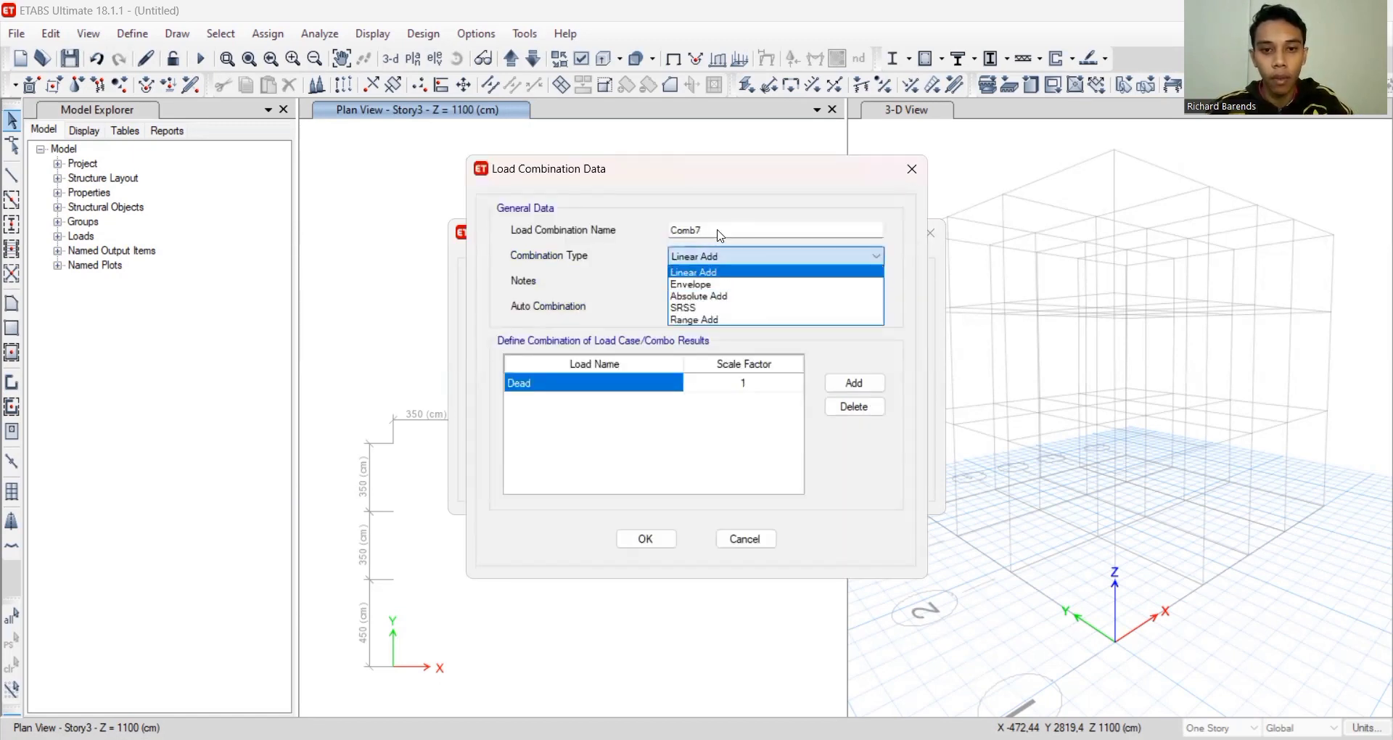
drag(720, 232, 653, 226)
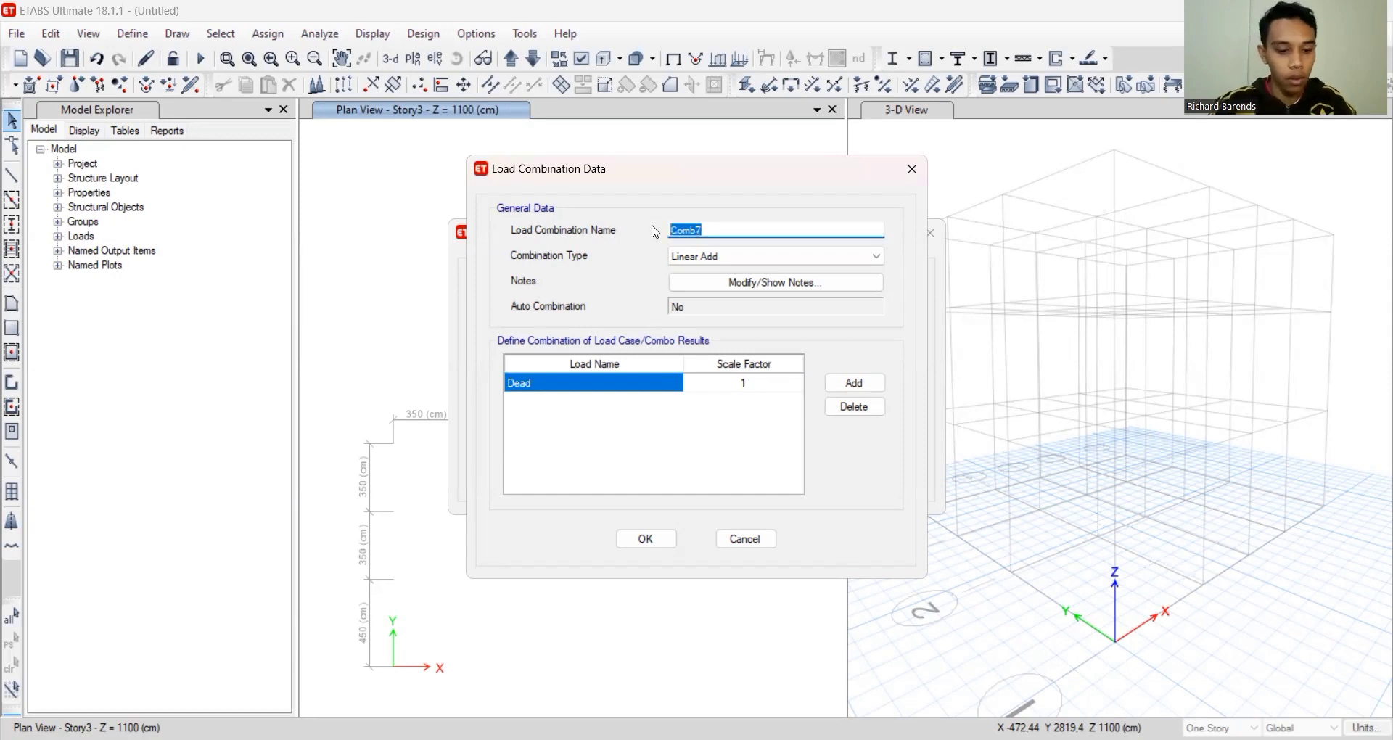
text(Envelope)
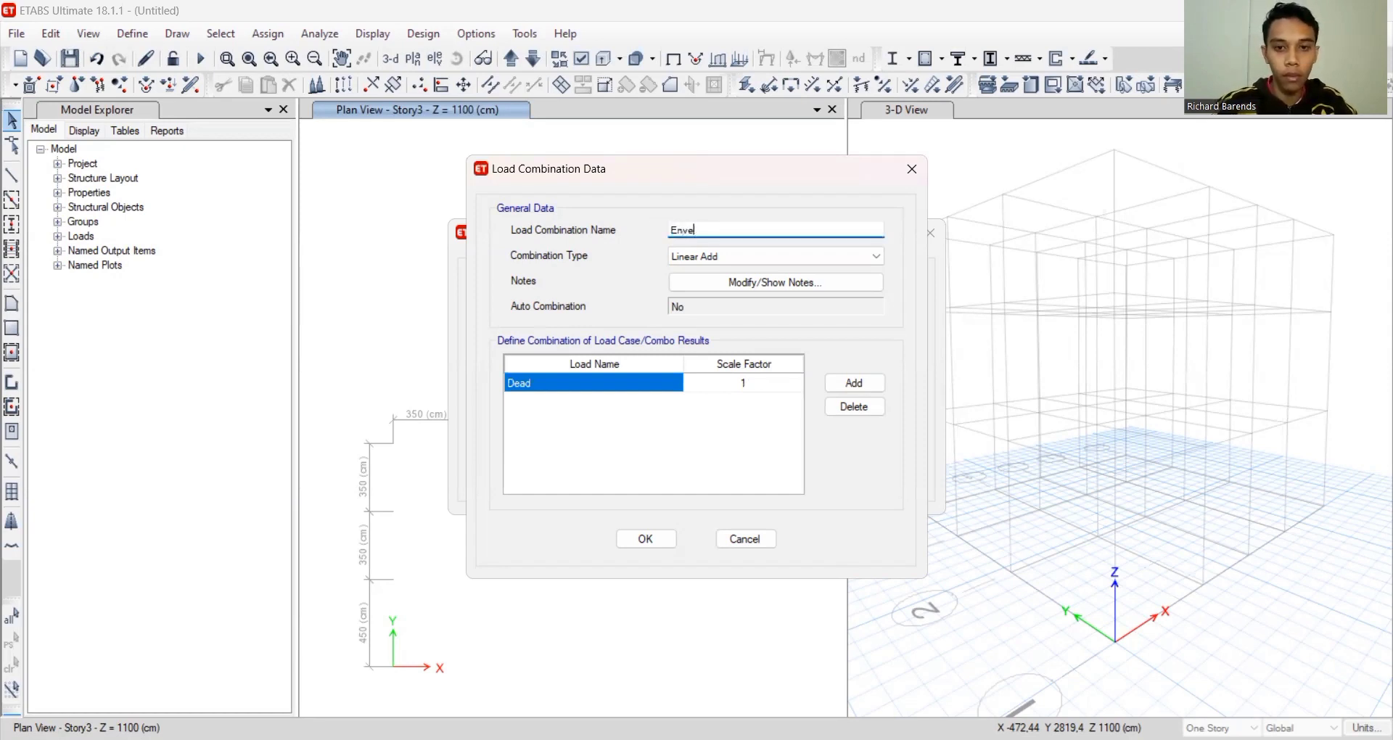
click(724, 258)
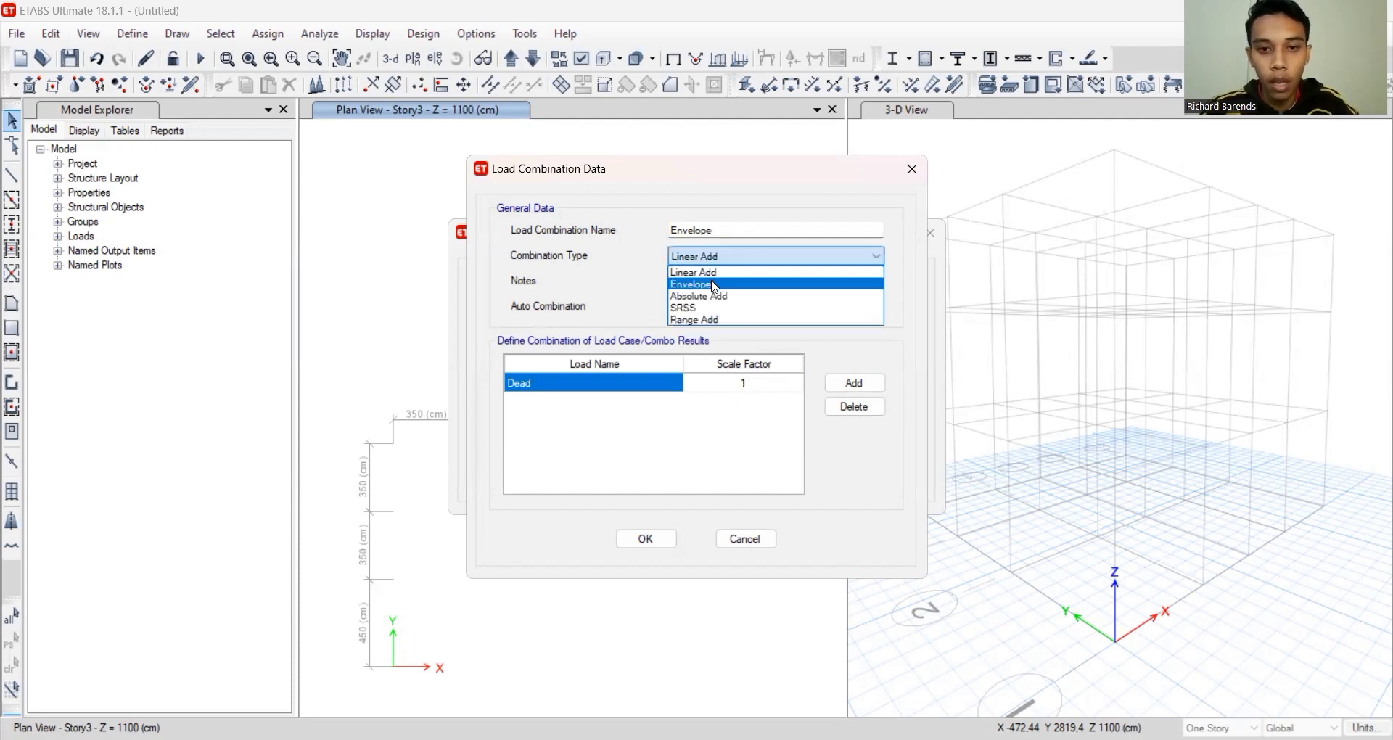
click(715, 286)
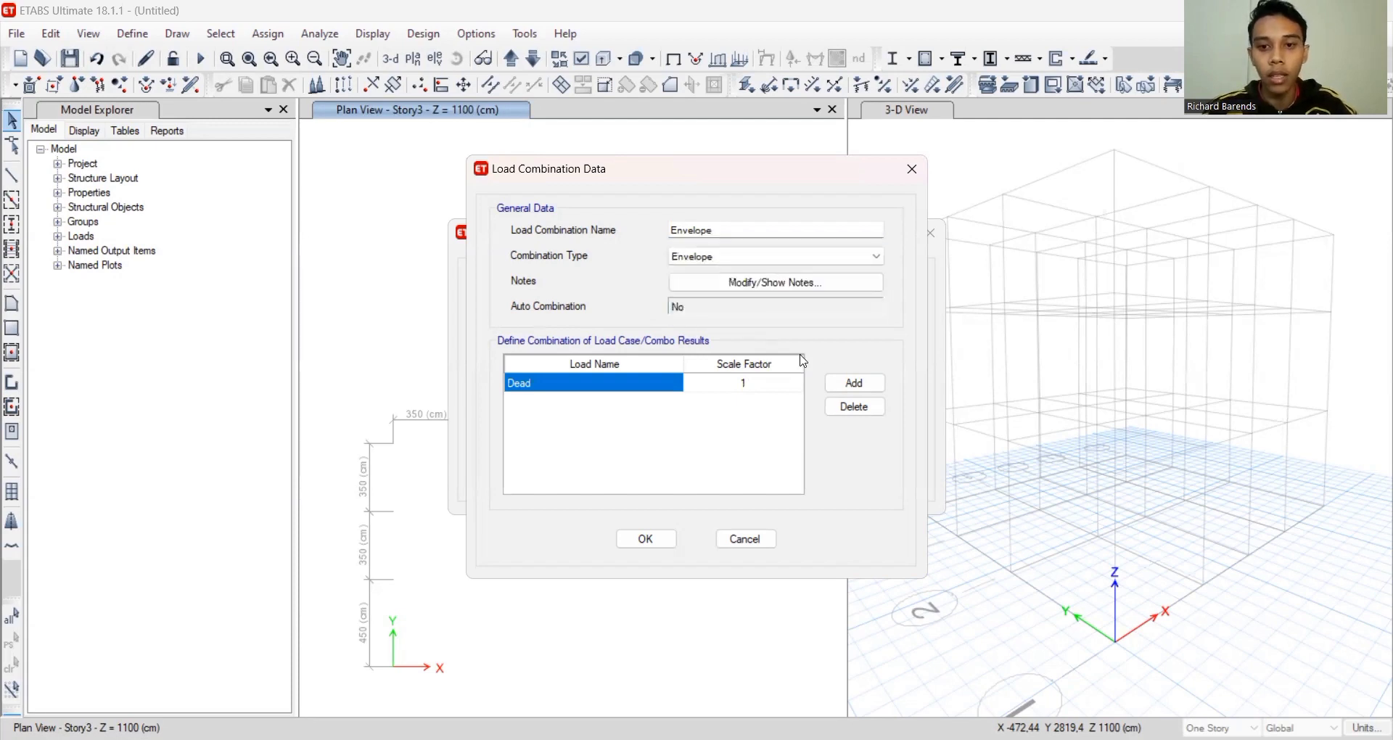
Add five more load rows below the Dead row of the Envelope combination
click(856, 383)
click(856, 383)
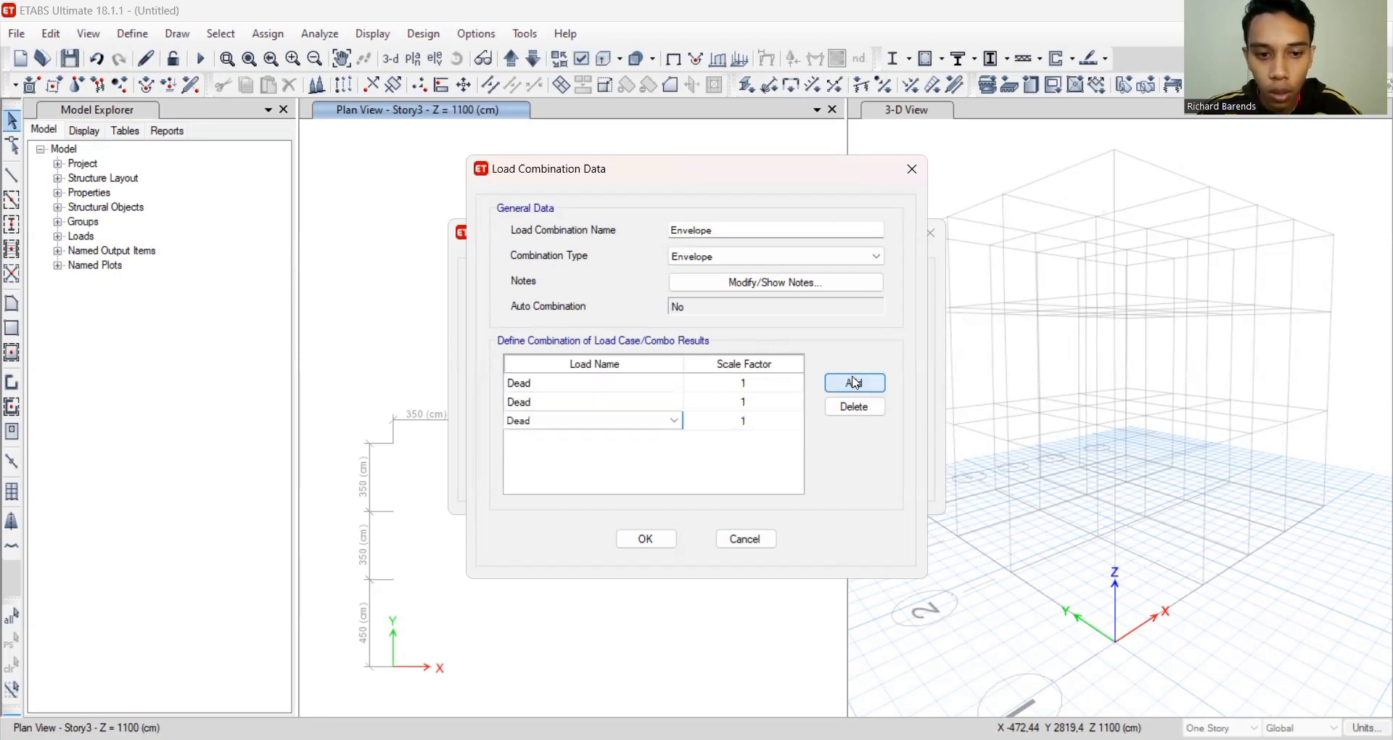
click(856, 383)
click(857, 383)
click(856, 383)
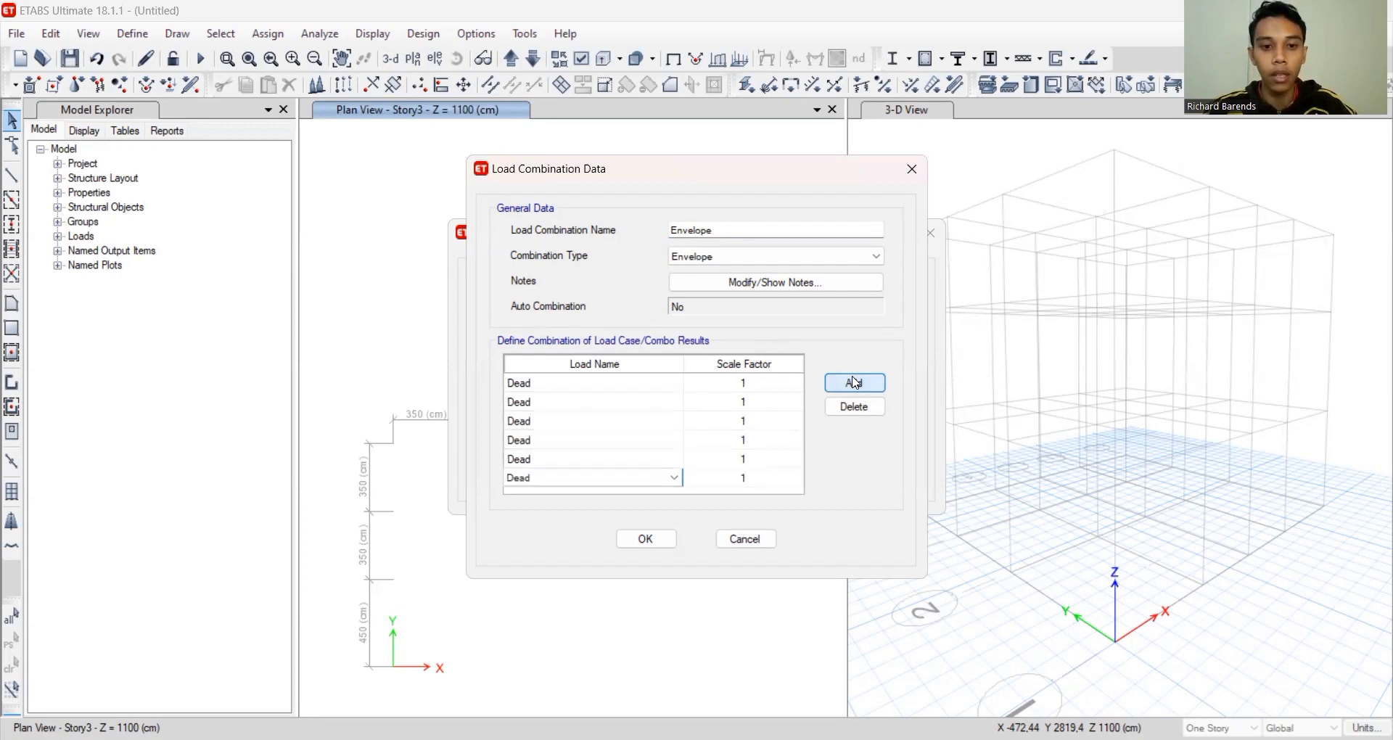
Assign Comb1, Comb2 and Comb3 to the first three load rows of the Envelope combination
click(590, 384)
click(601, 383)
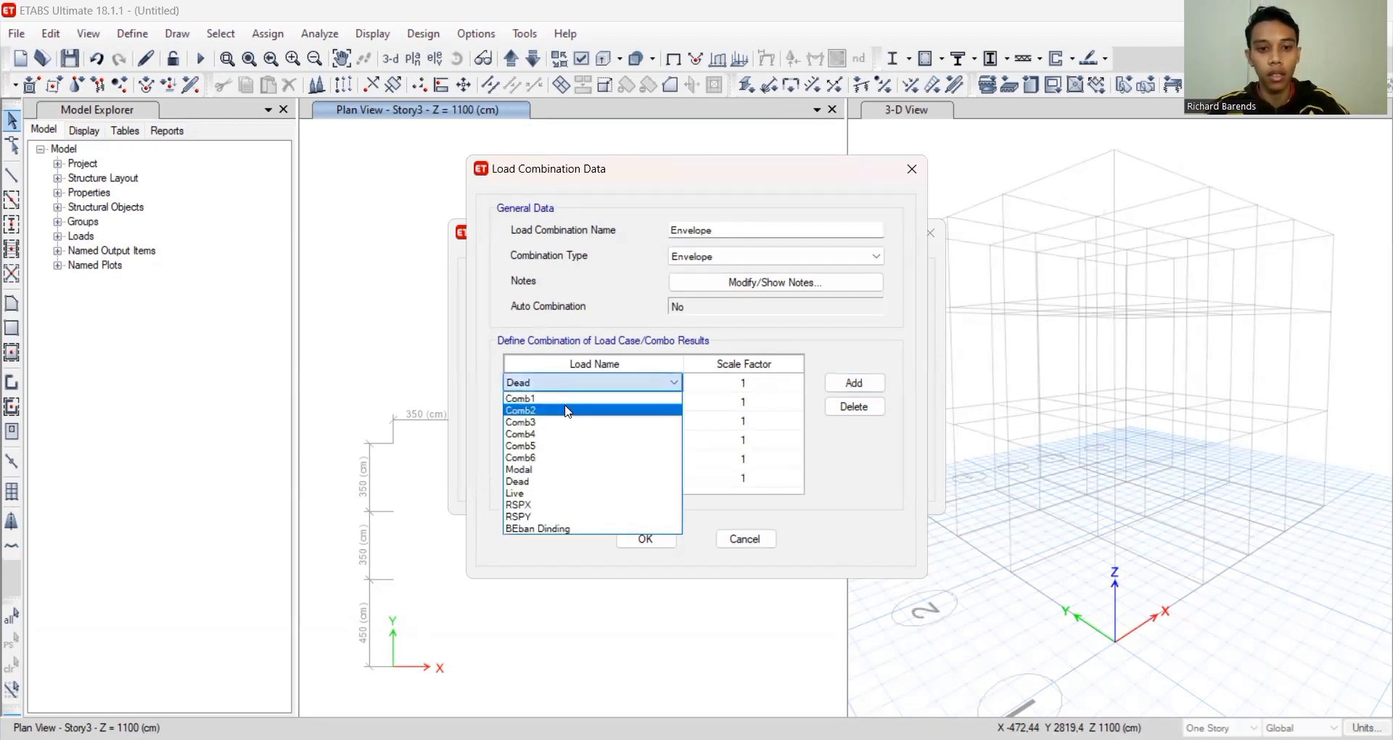
click(563, 399)
click(582, 402)
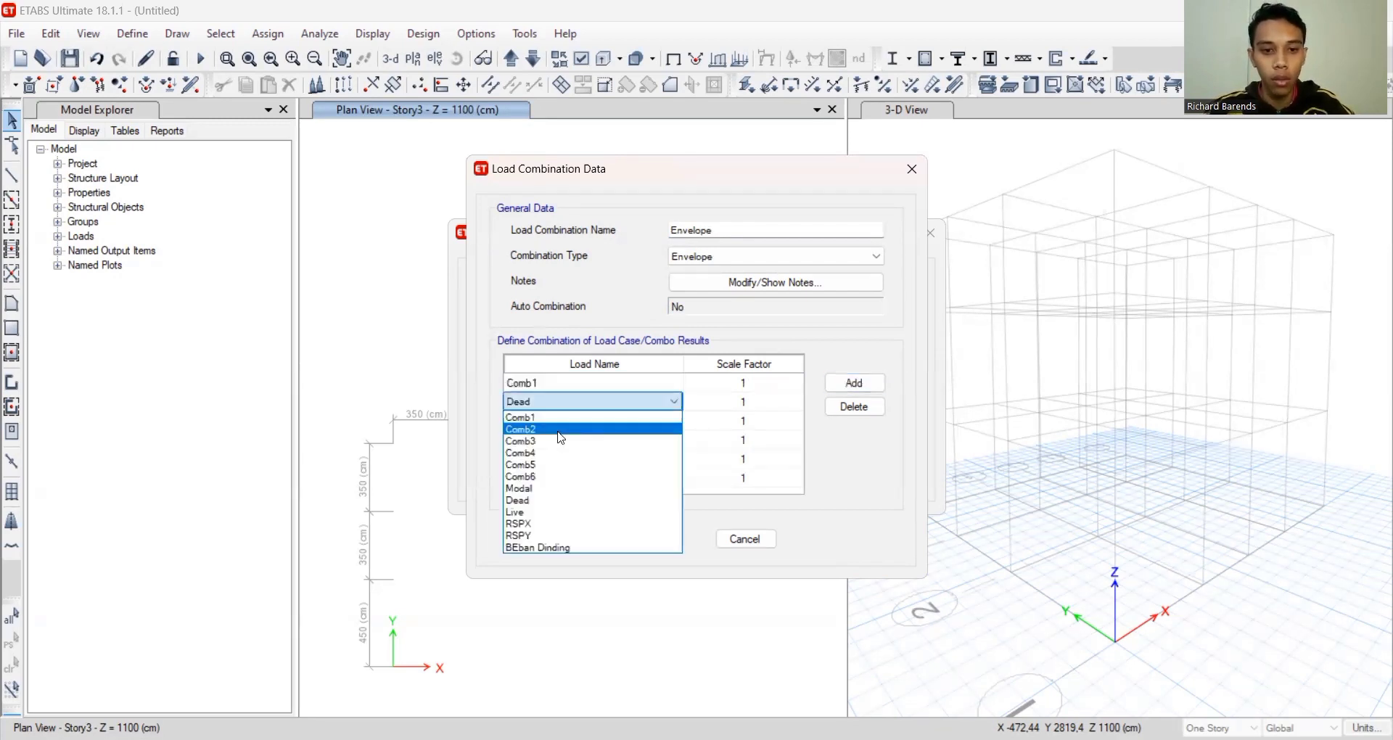
click(561, 430)
click(560, 422)
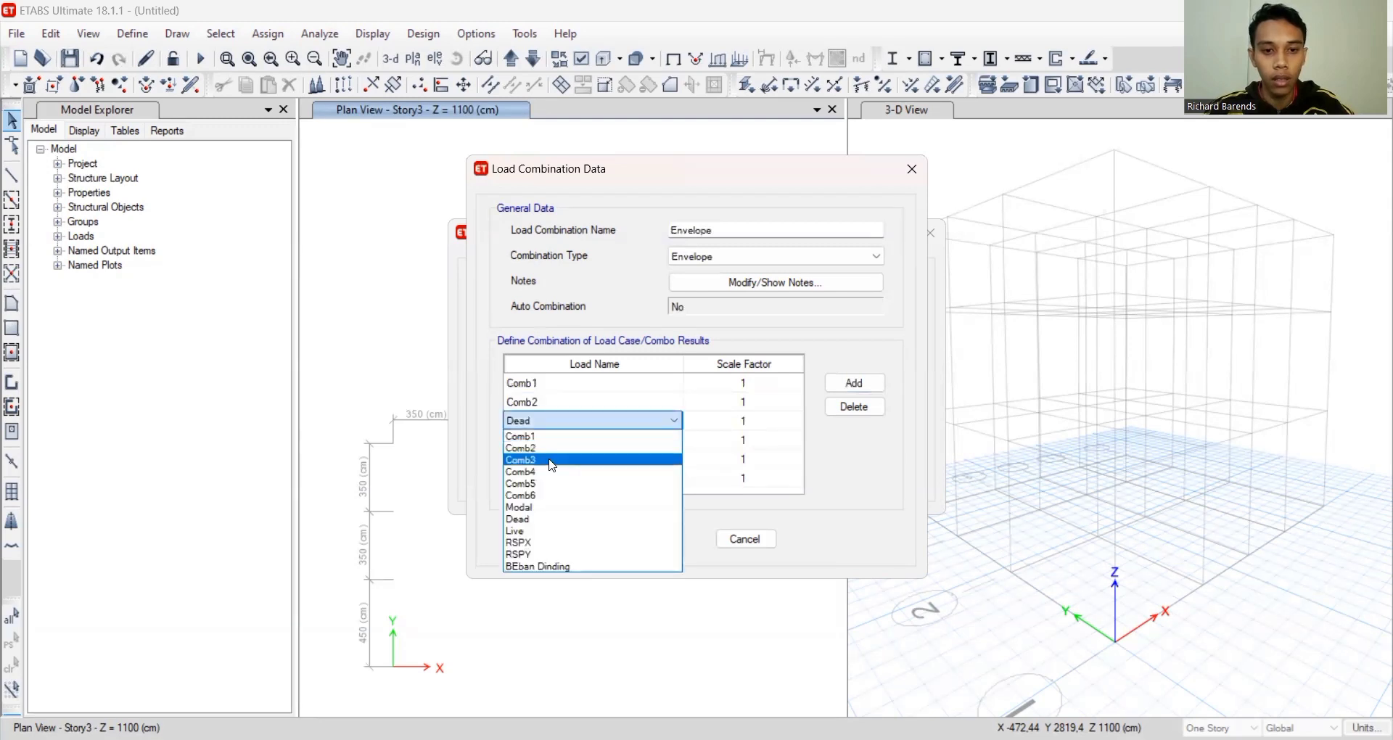
click(553, 459)
Assign Comb4, Comb5 and Comb6 to the last three load rows and save the Envelope combination, closing the combination definitions
click(551, 441)
click(552, 440)
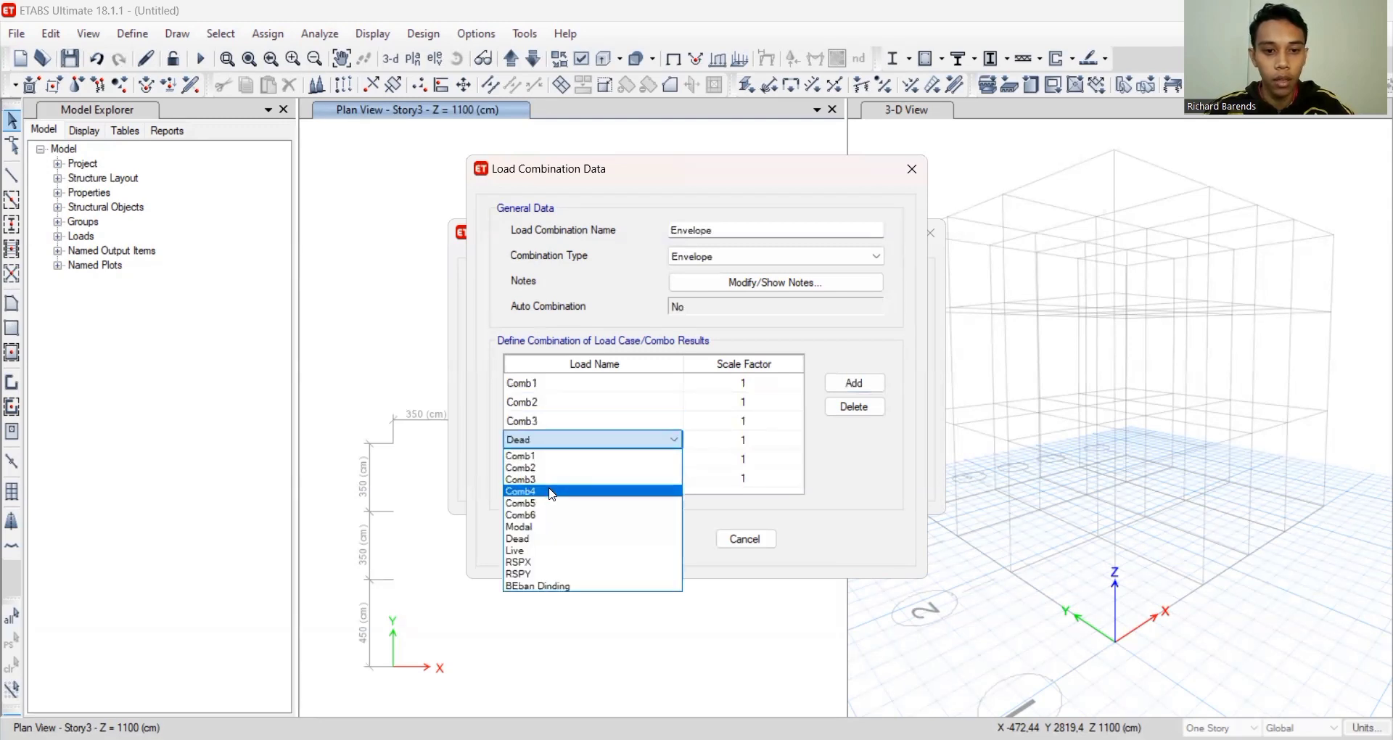
click(553, 492)
click(553, 458)
click(552, 523)
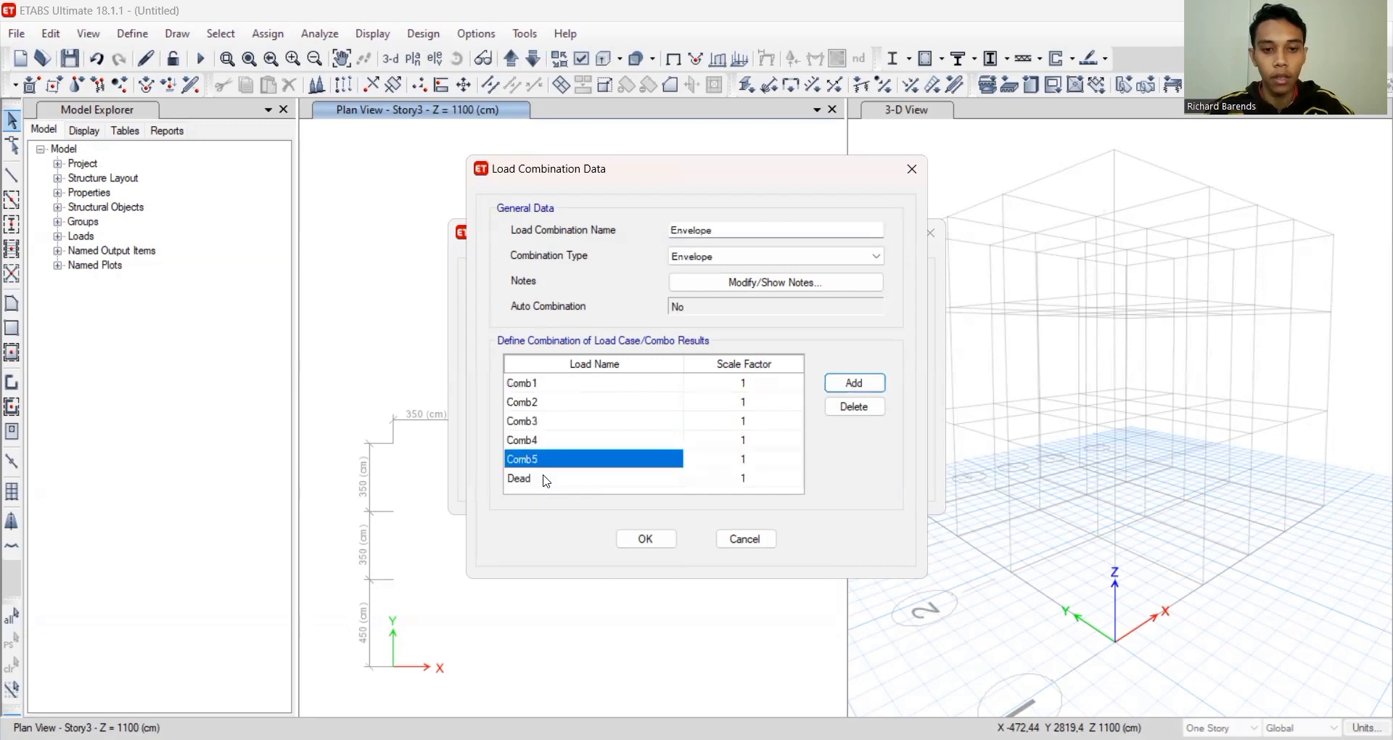
click(551, 477)
click(552, 551)
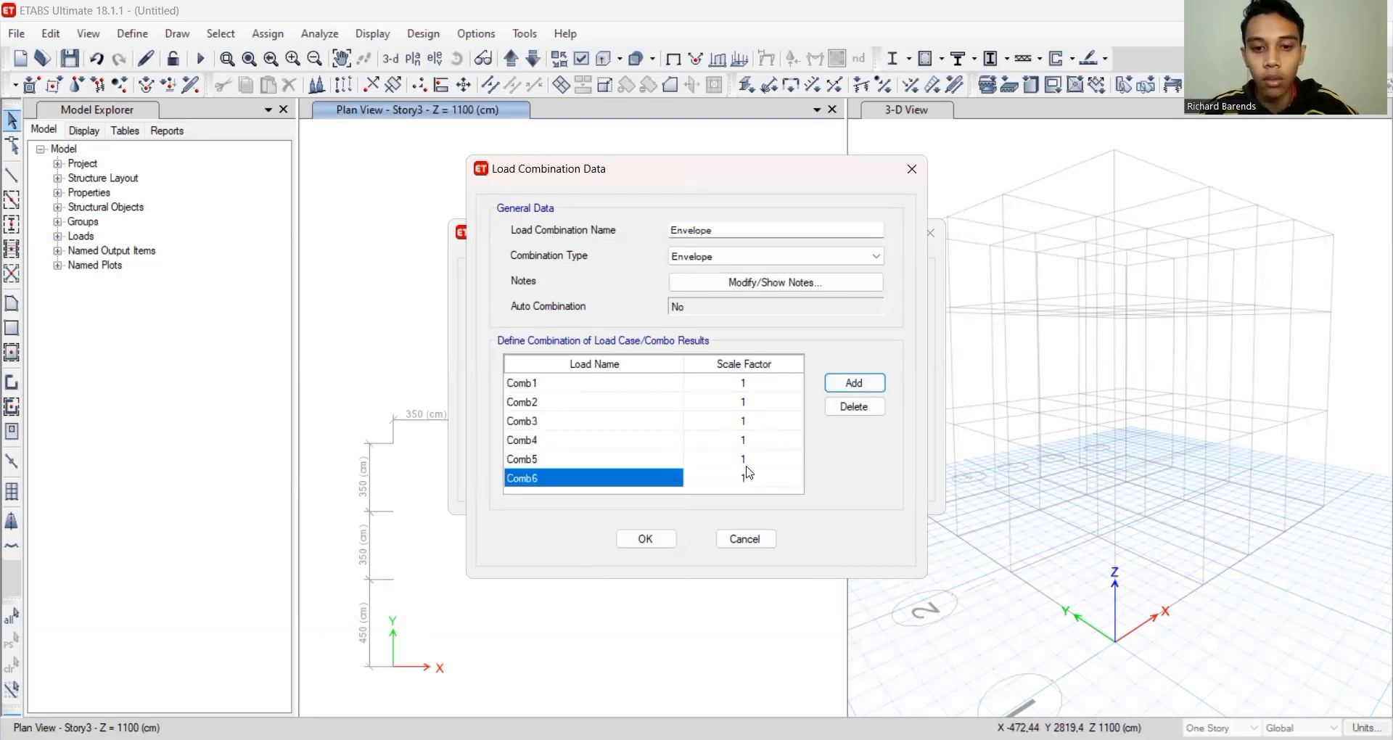
click(653, 548)
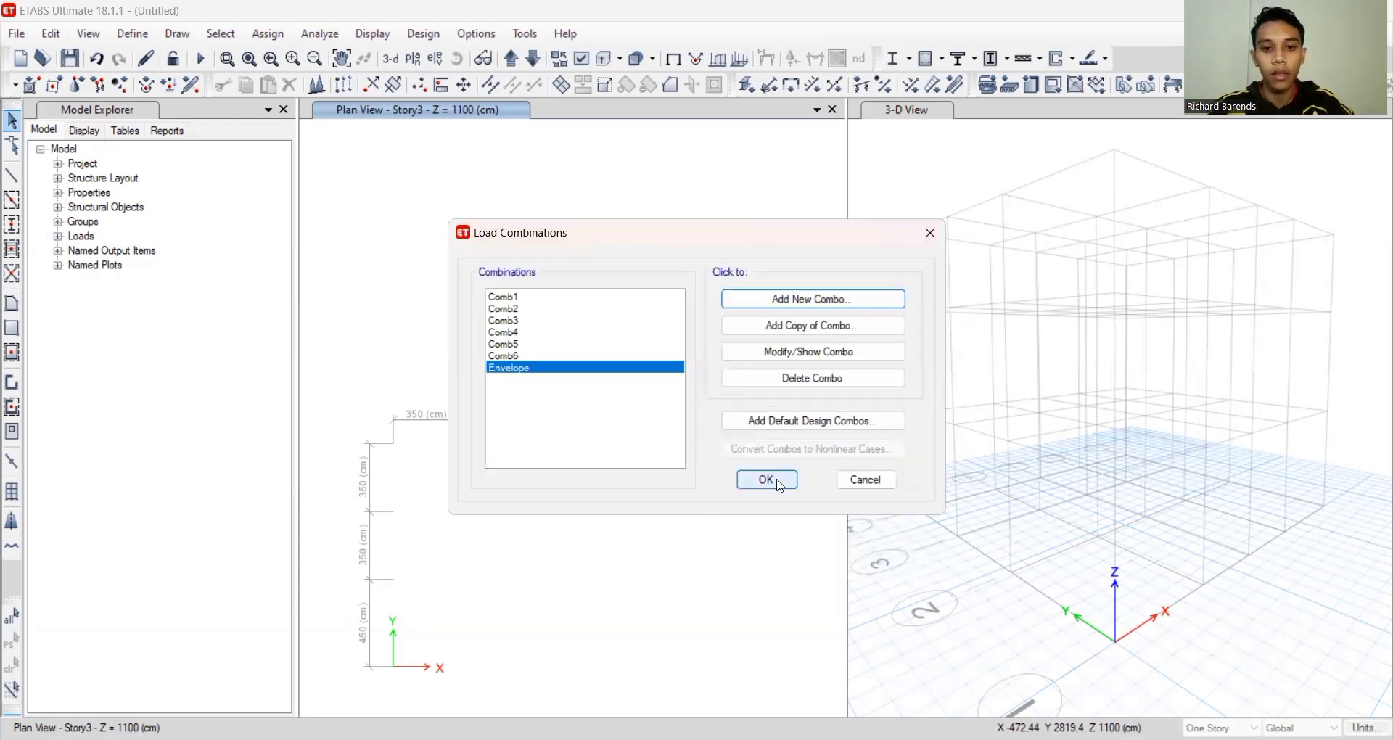
click(777, 484)
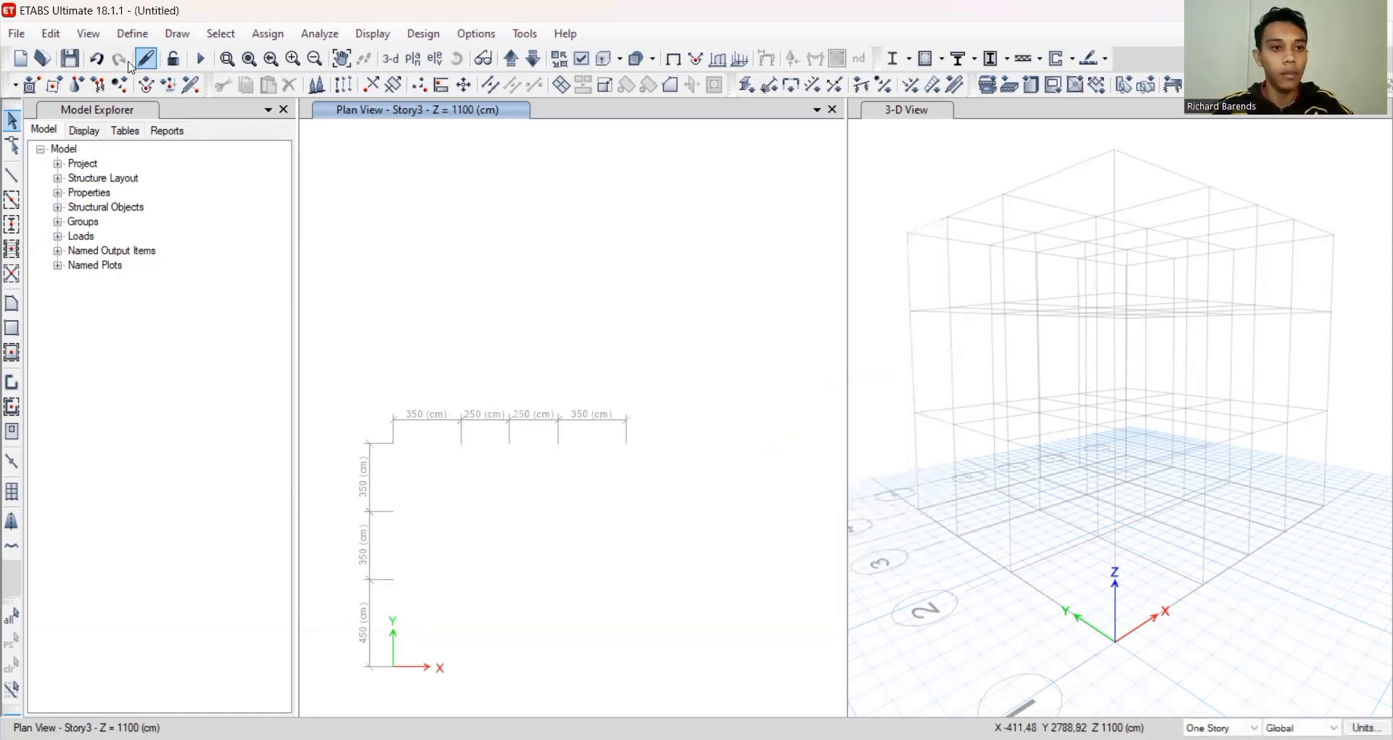
Replace the Model Explorer and the Story3 plan view with a second 3-D view beside the existing one
click(284, 111)
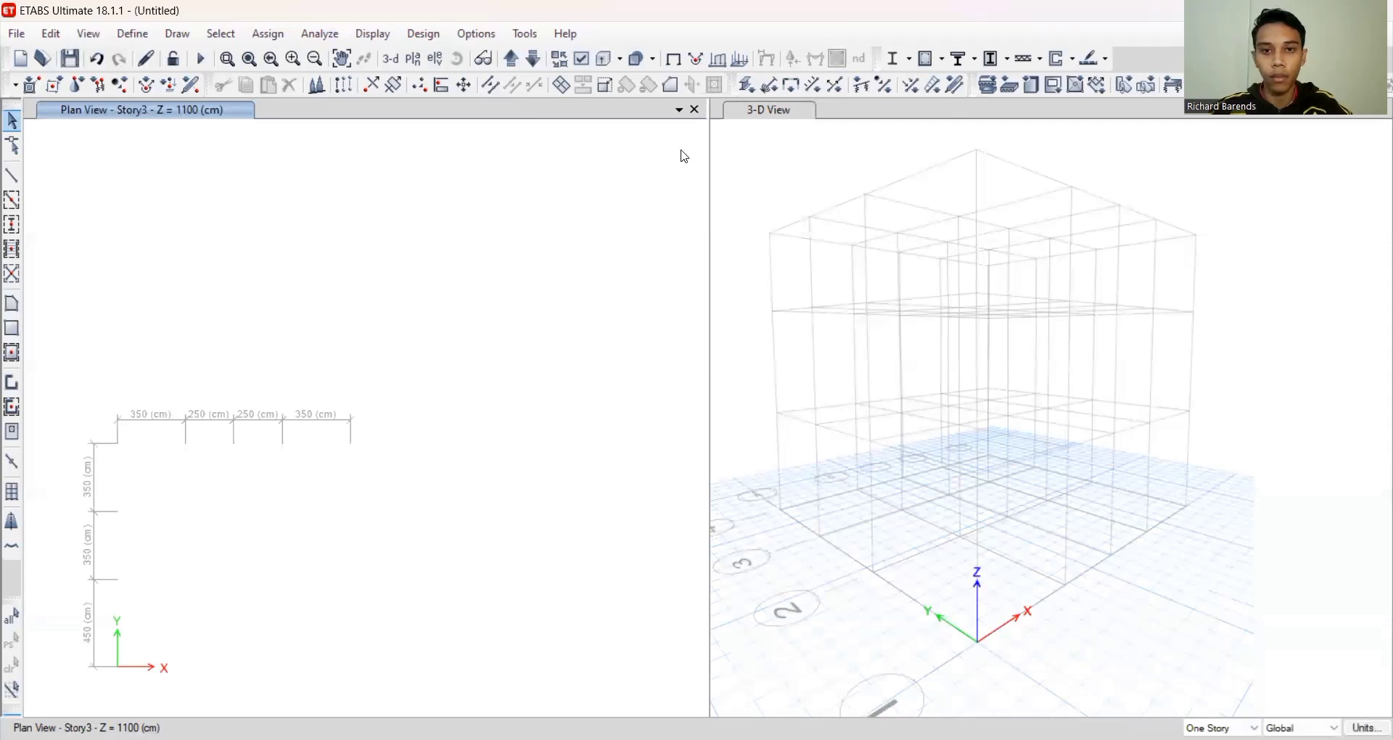
click(694, 109)
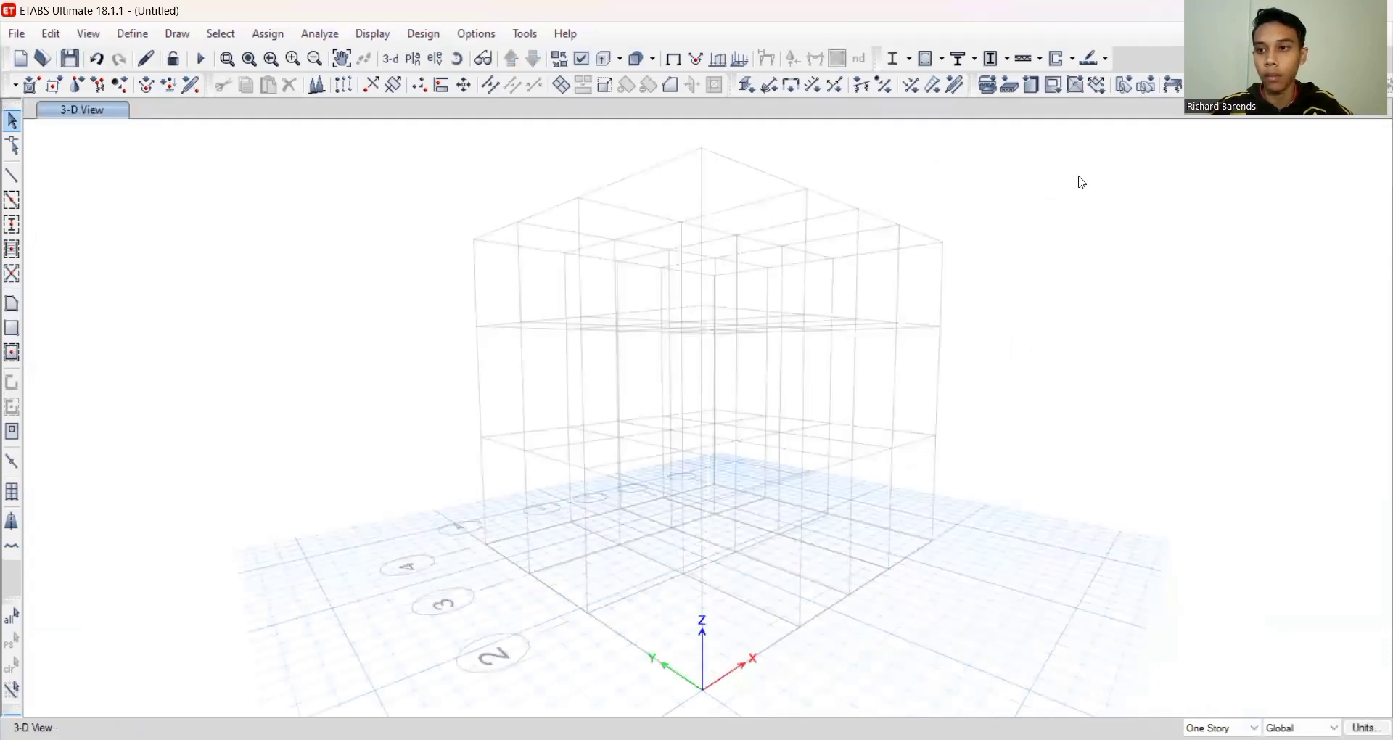
click(1320, 172)
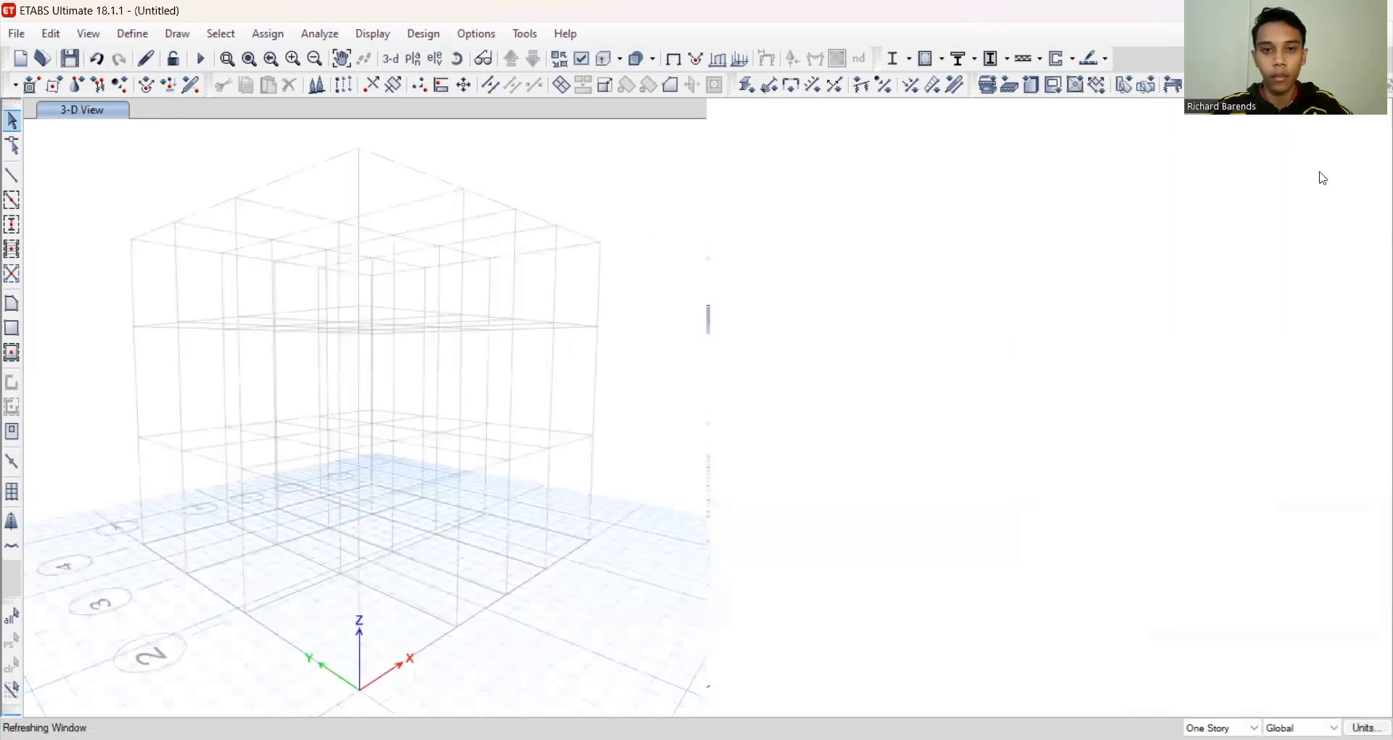
Set the first of the two 3-D views to the default plan view of Story1
click(529, 256)
click(413, 59)
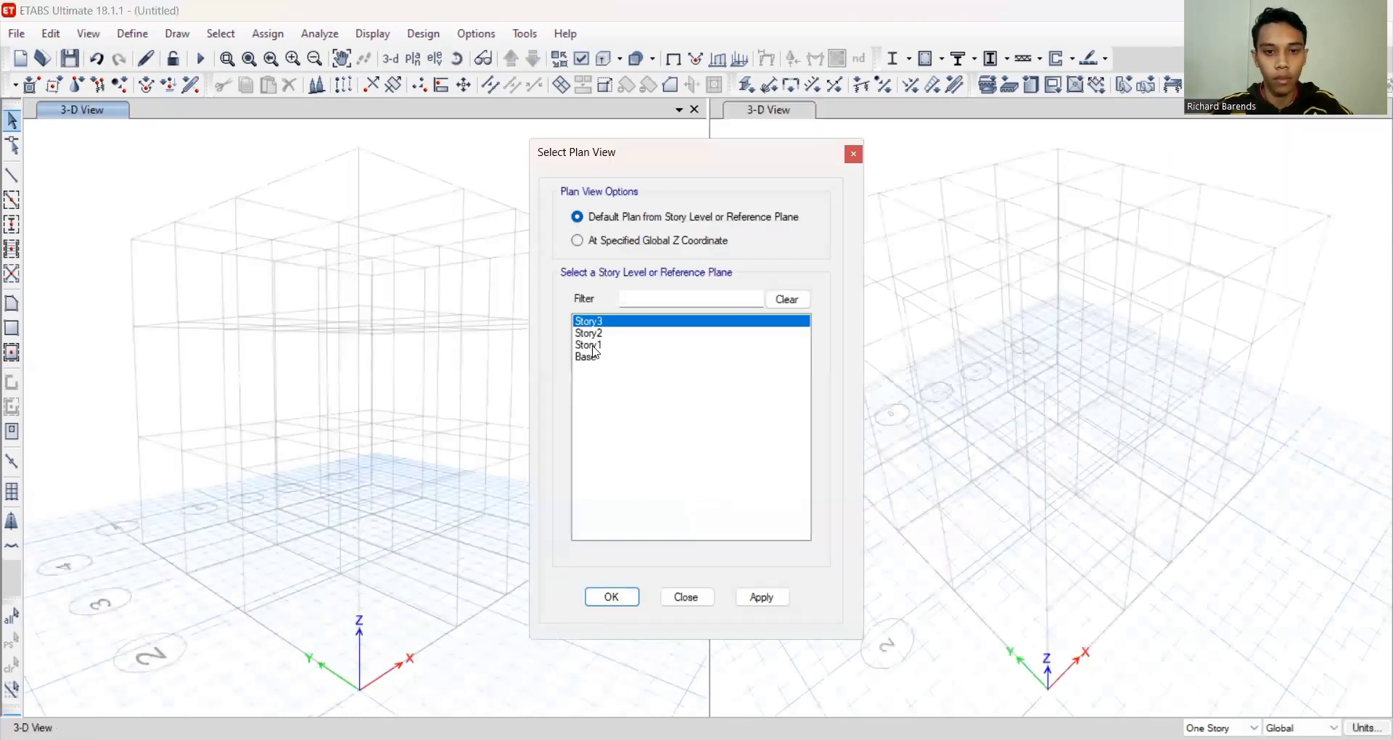
click(593, 345)
click(748, 597)
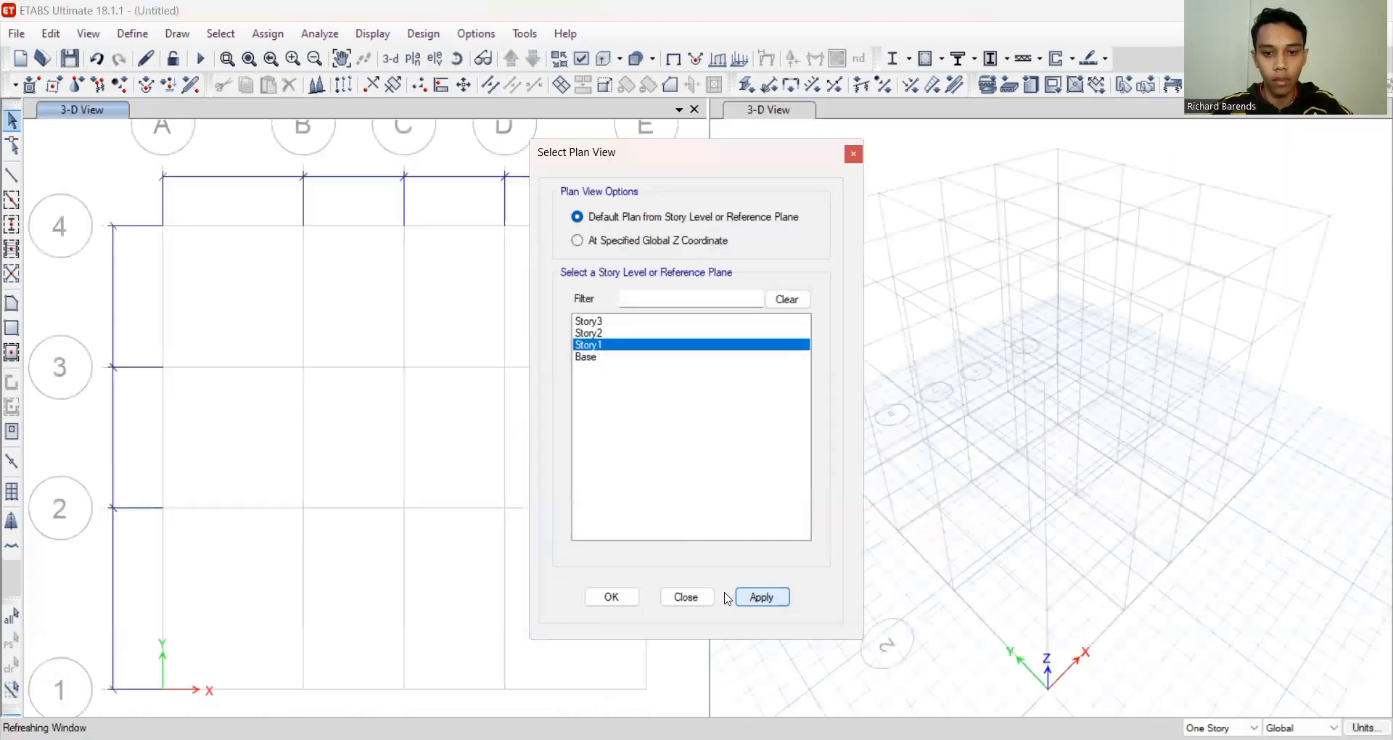
click(611, 596)
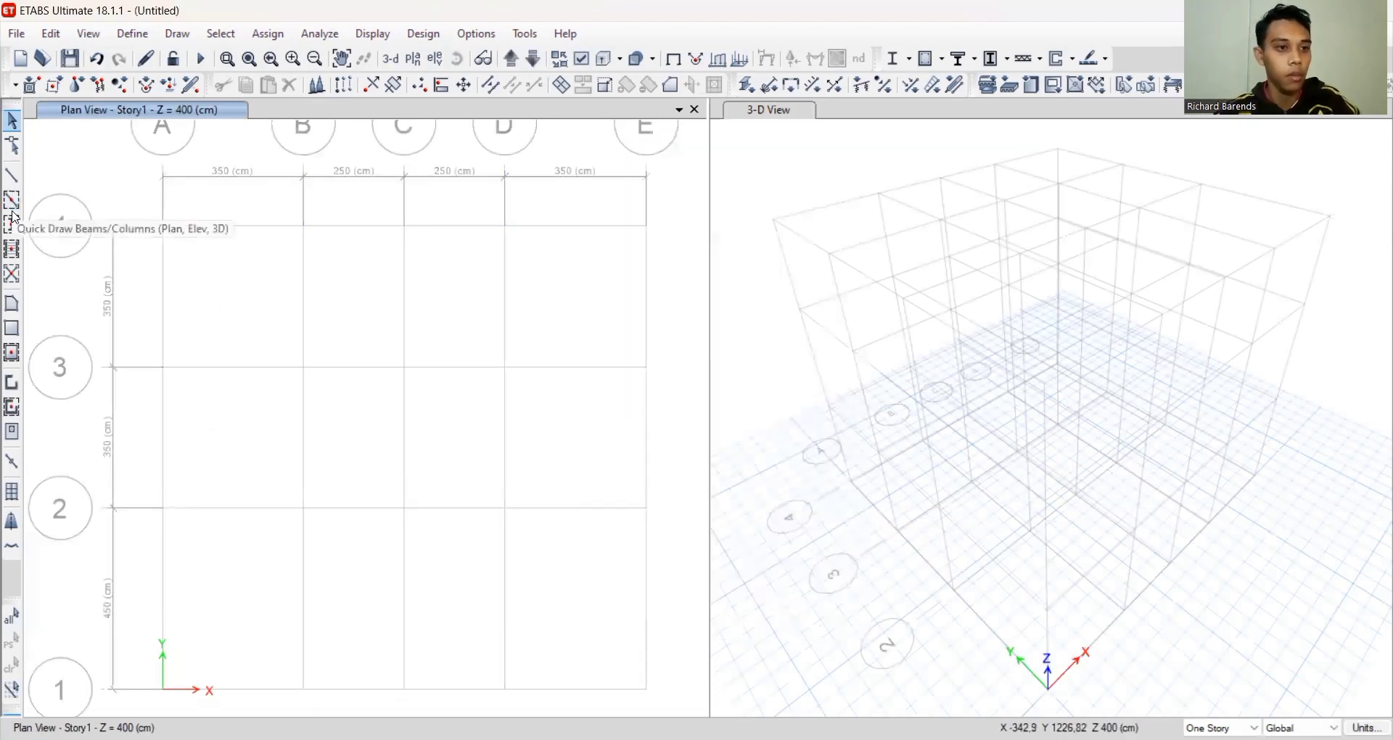
Quick-draw KOLOM 35 X 35 columns at grid points A4, B4, C4, D4 and E4 in the Story1 plan
click(11, 225)
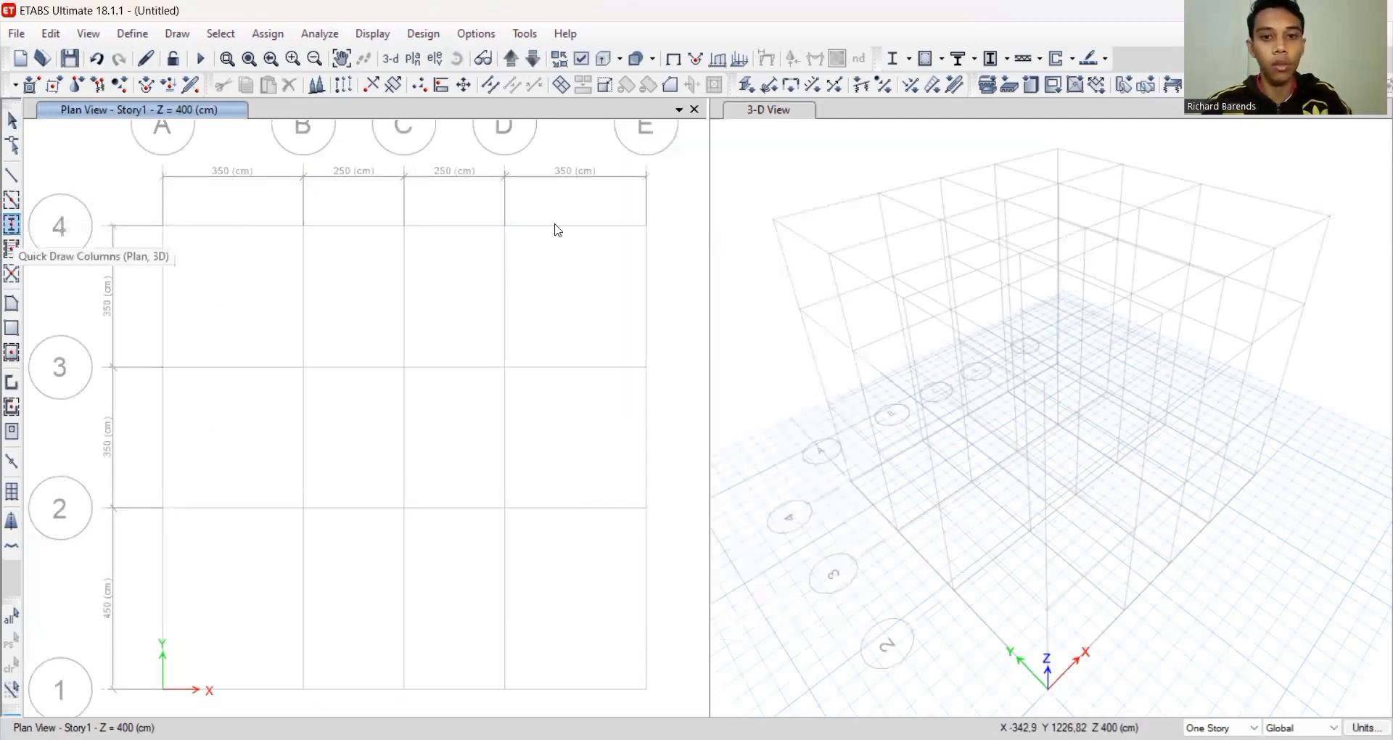
click(919, 221)
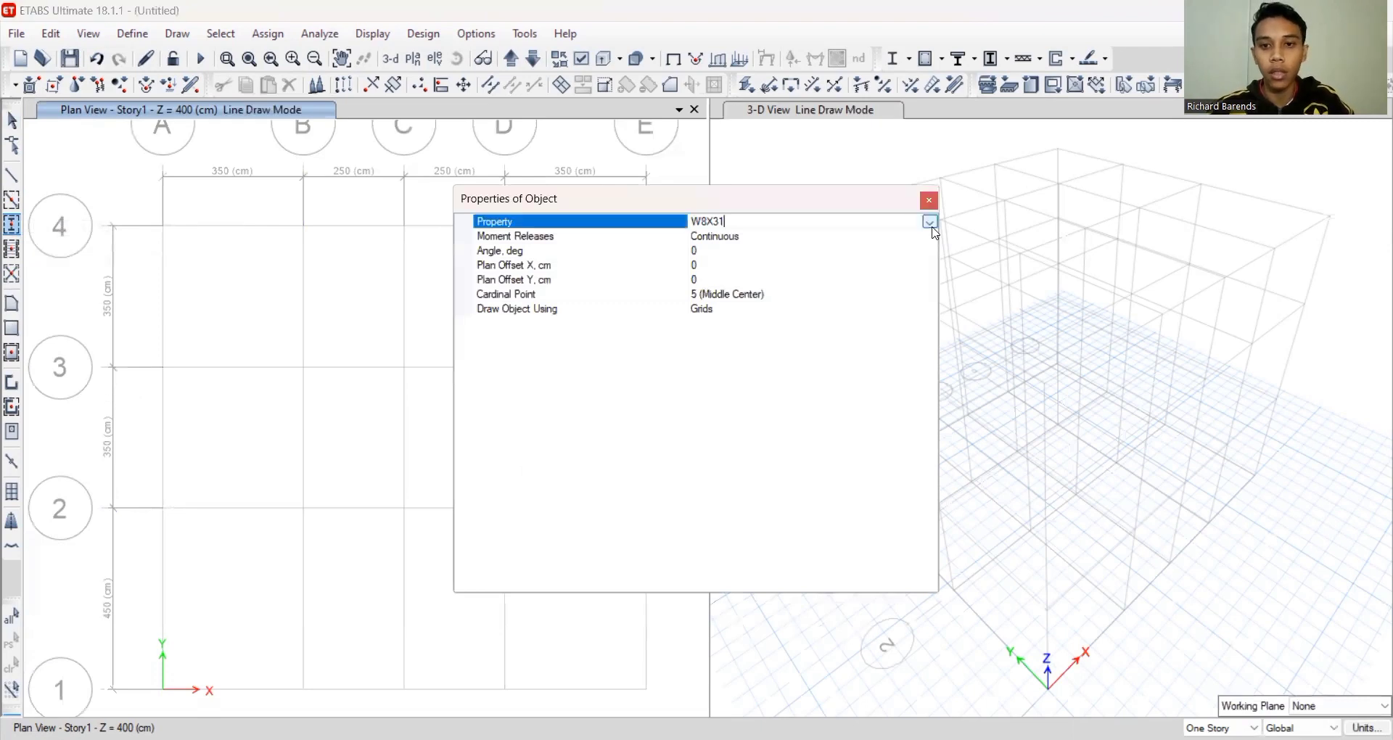
click(736, 253)
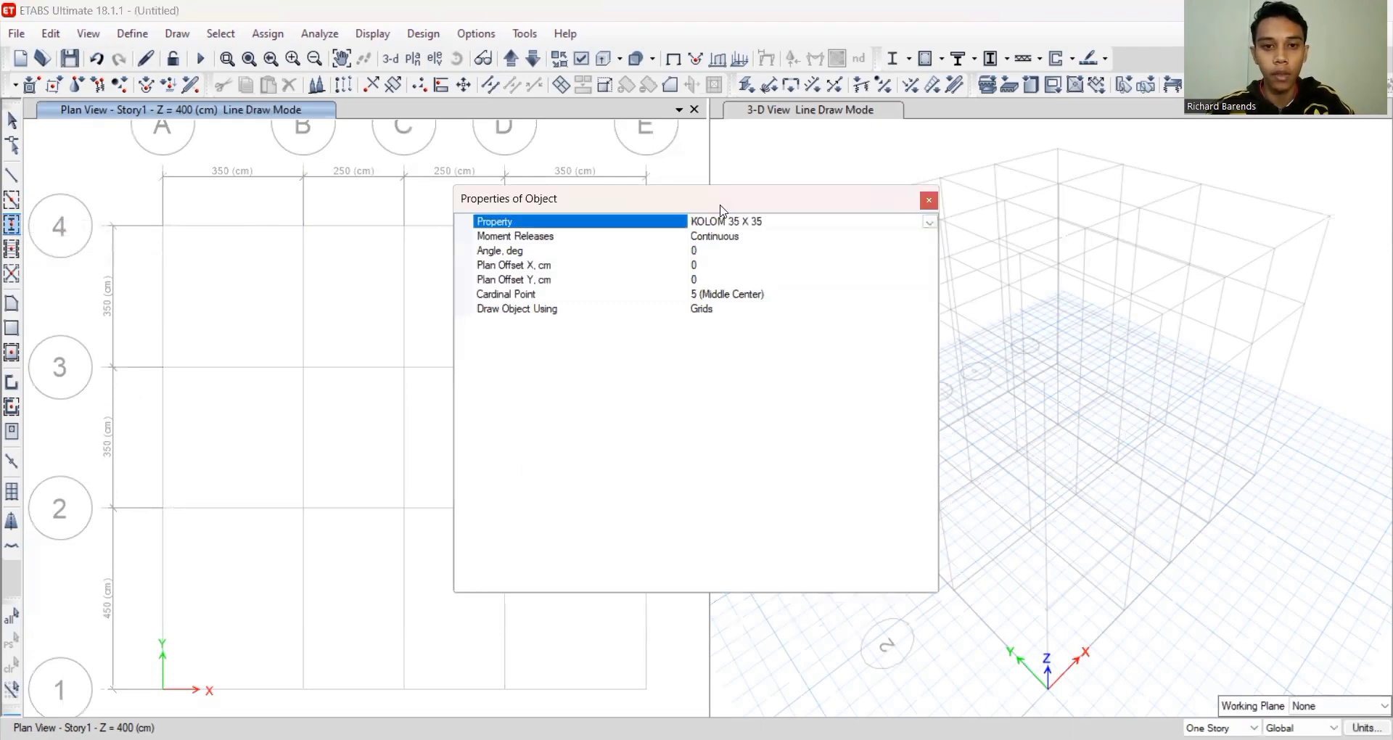
click(161, 226)
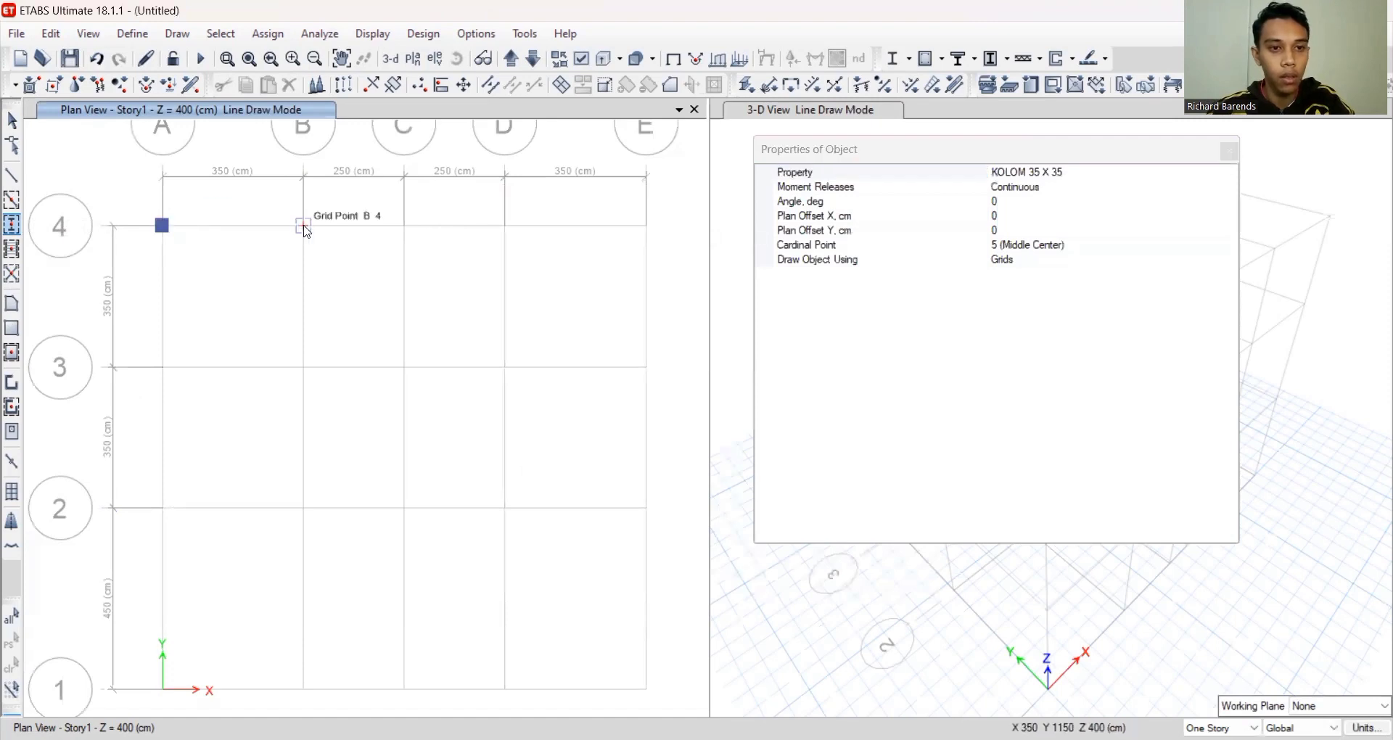
click(303, 225)
click(404, 227)
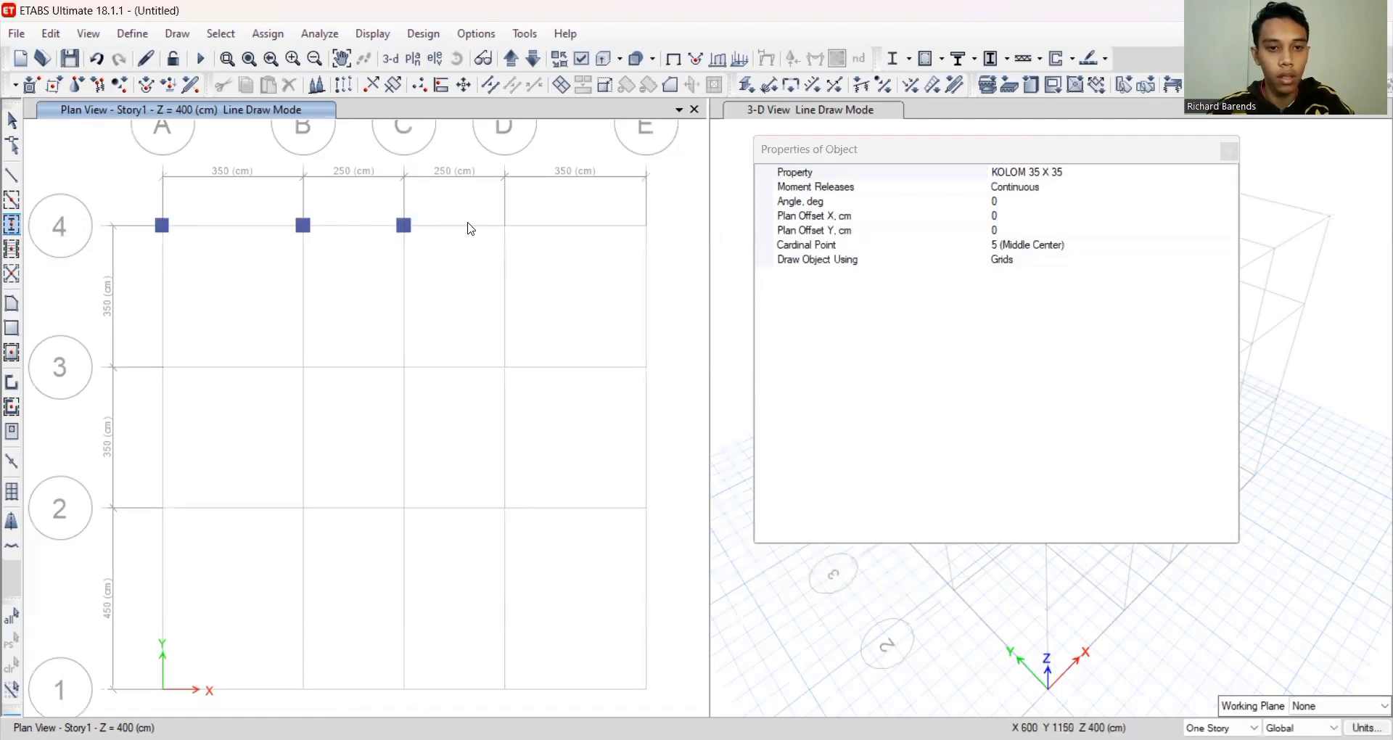
click(505, 227)
click(646, 225)
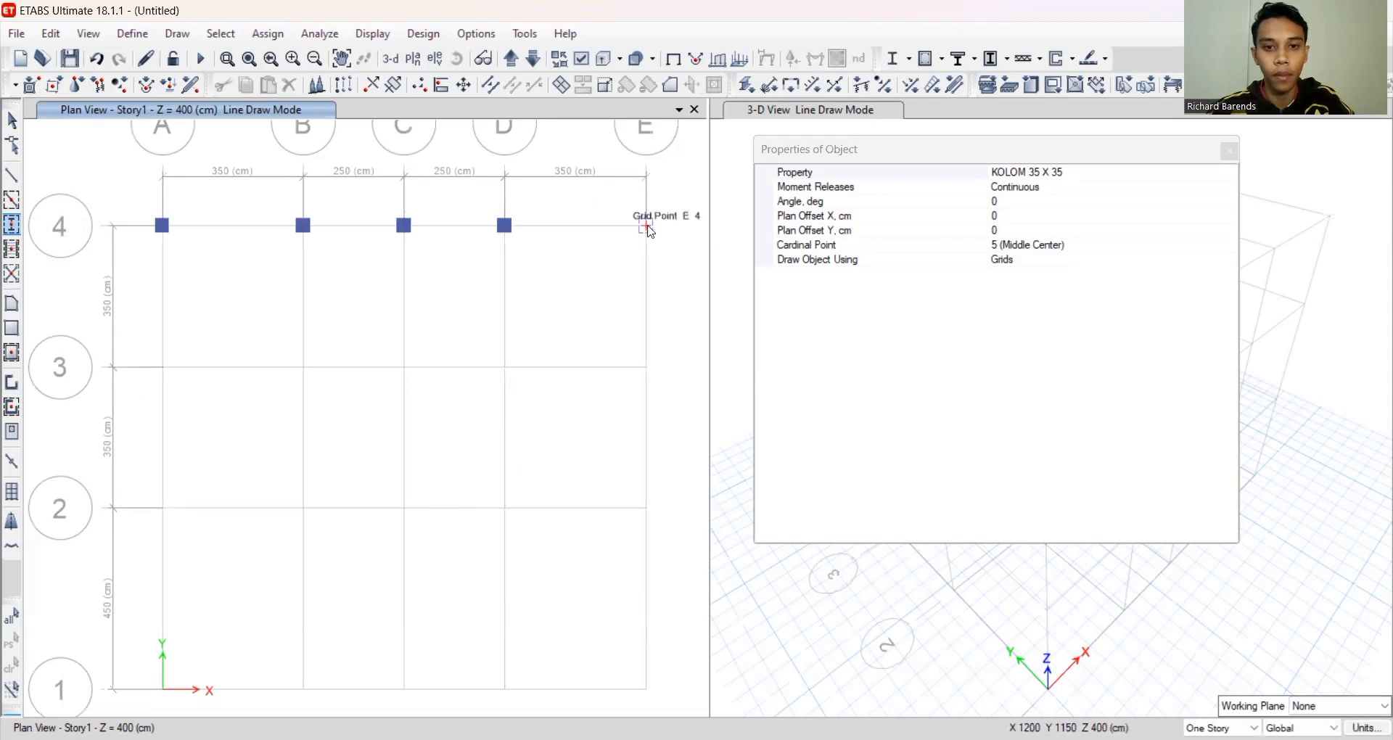
Place KOLOM 35 X 35 columns along grid line 3 at its intersections with A, B, C, D and E
click(163, 368)
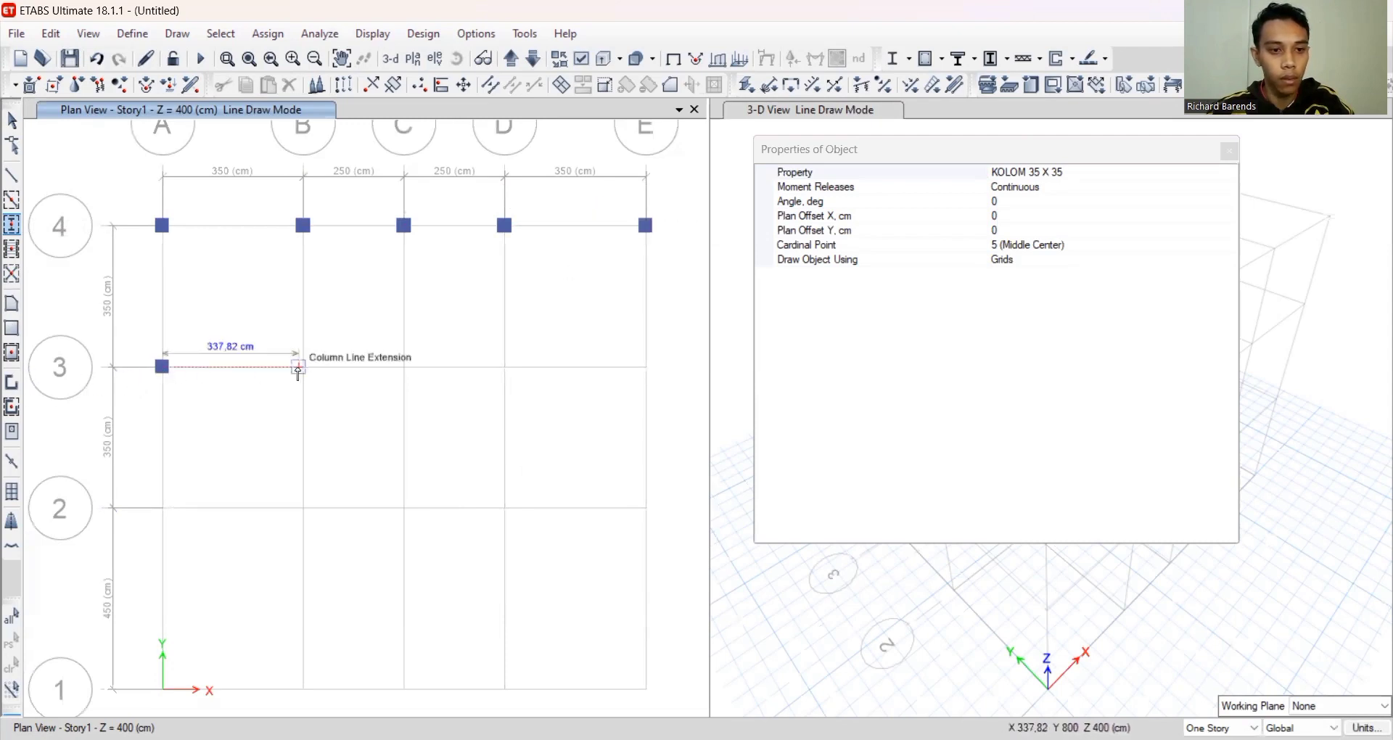
click(302, 367)
click(403, 367)
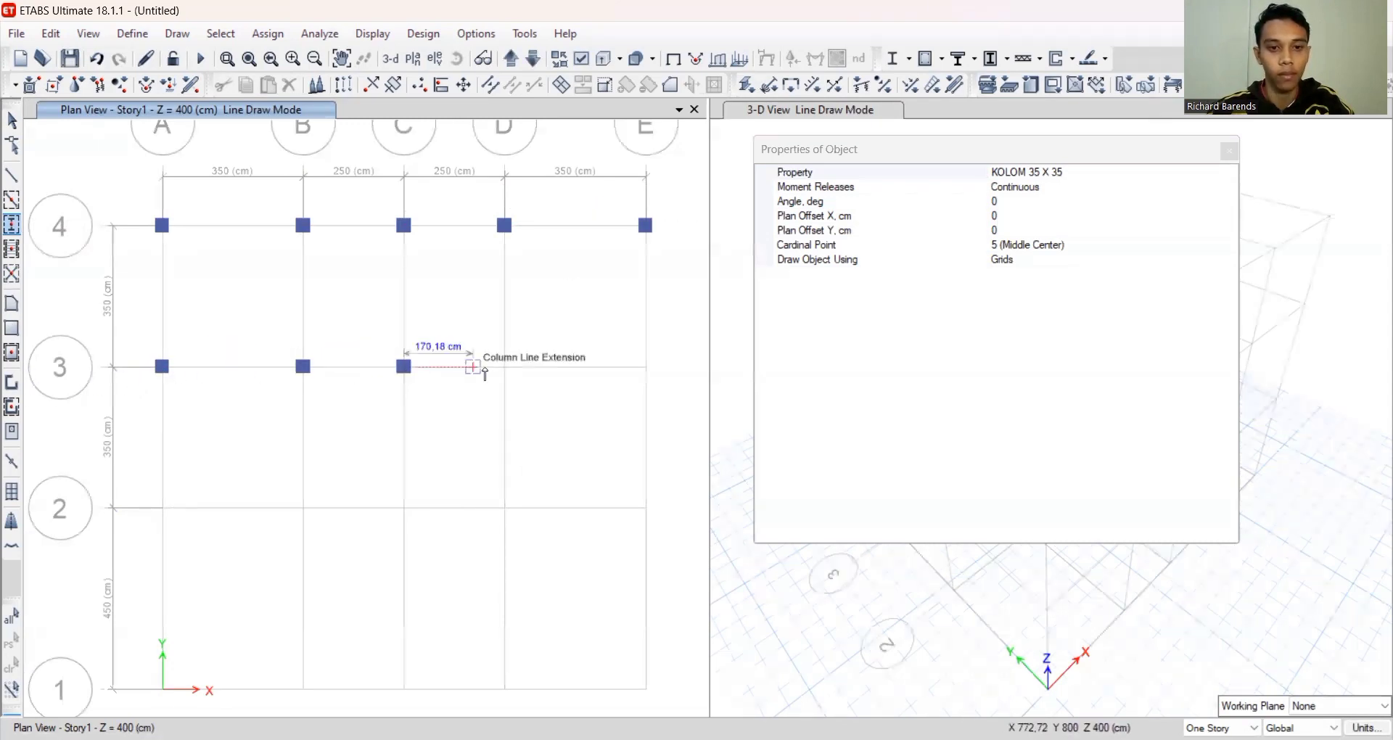
click(504, 367)
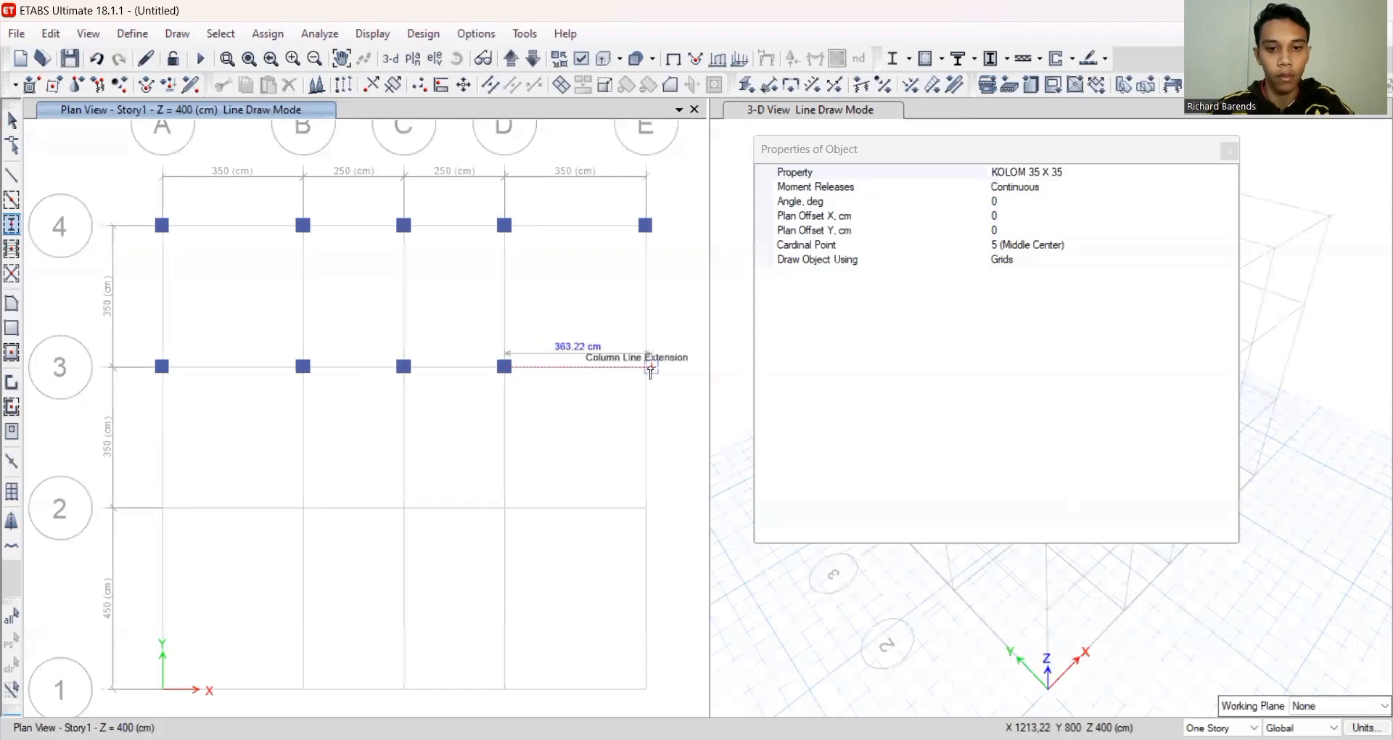
click(646, 367)
Place KOLOM 35 X 35 columns along grid line 2 on Story1 at its intersections with E, D, C, B and A
scroll(563, 261, down, 5)
scroll(521, 337, up, 5)
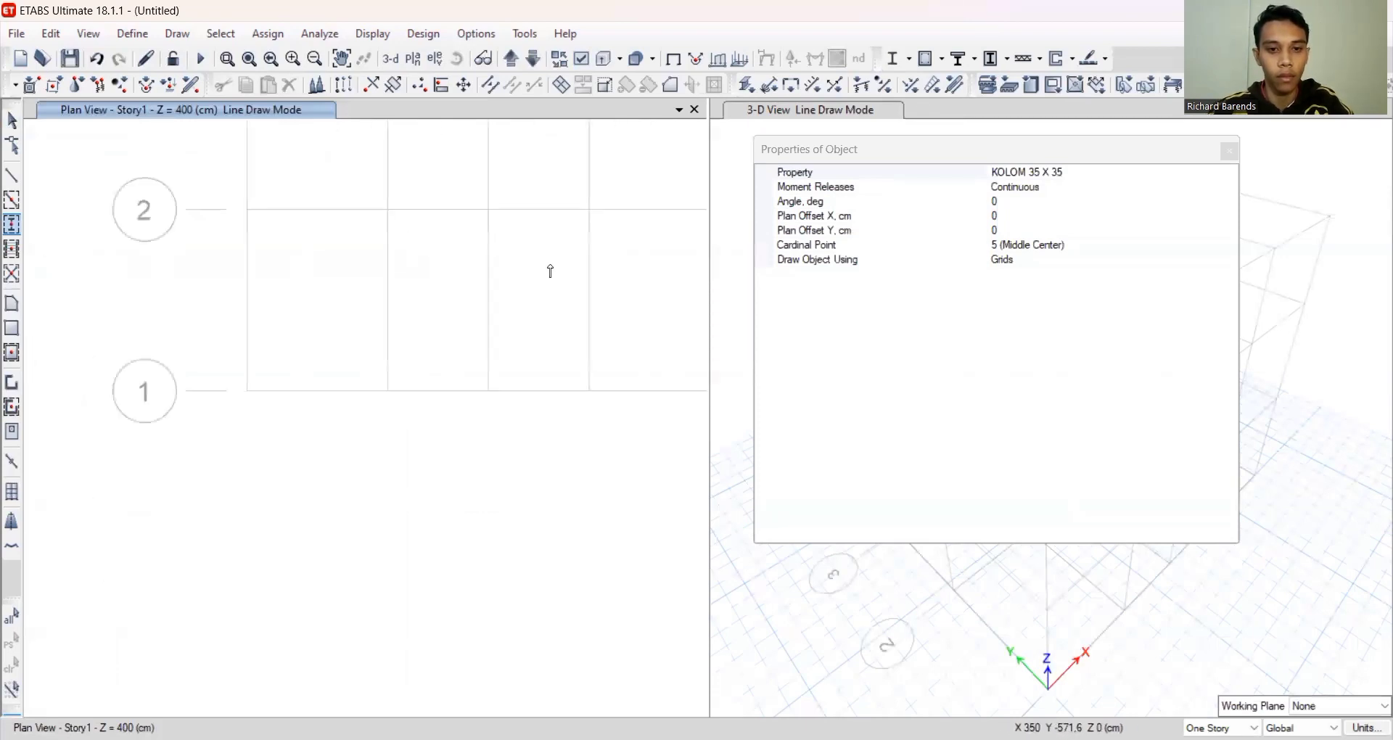
scroll(472, 351, down, 3)
scroll(513, 298, up, 2)
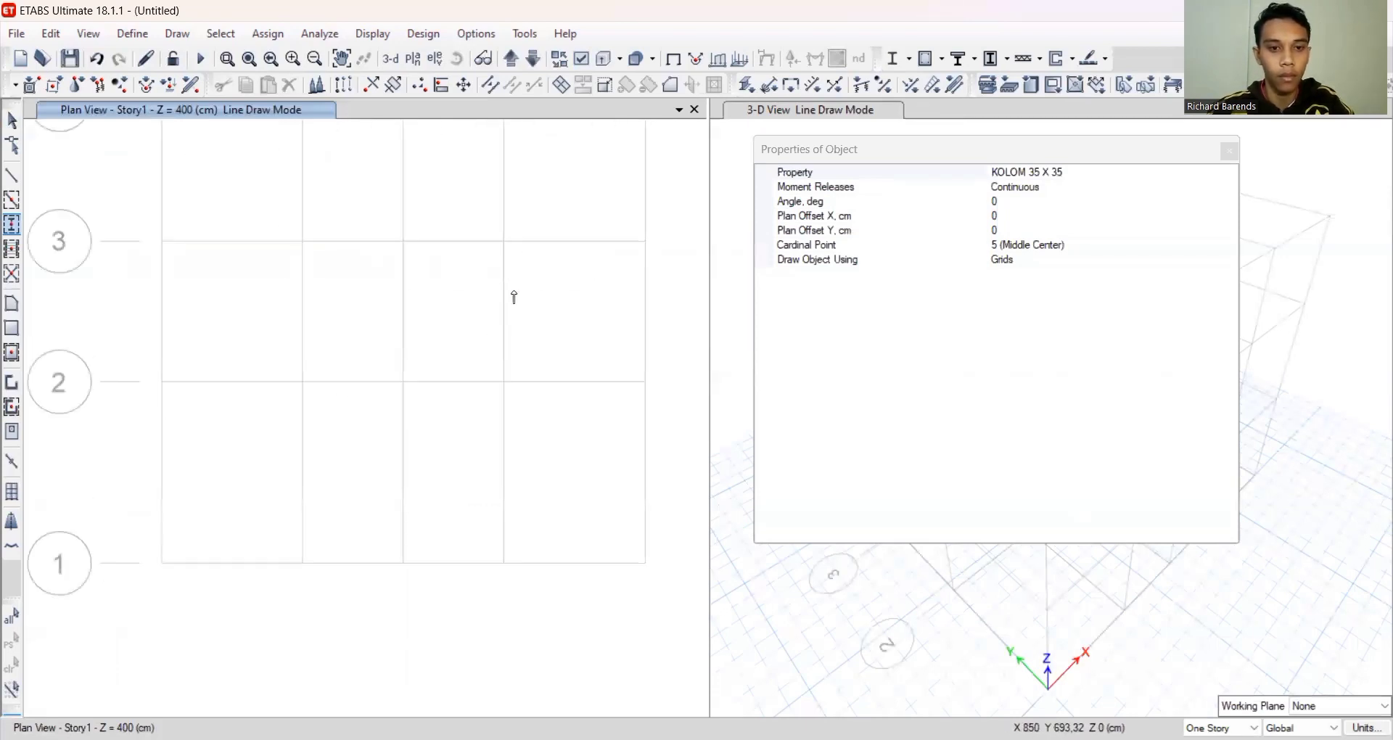
click(644, 381)
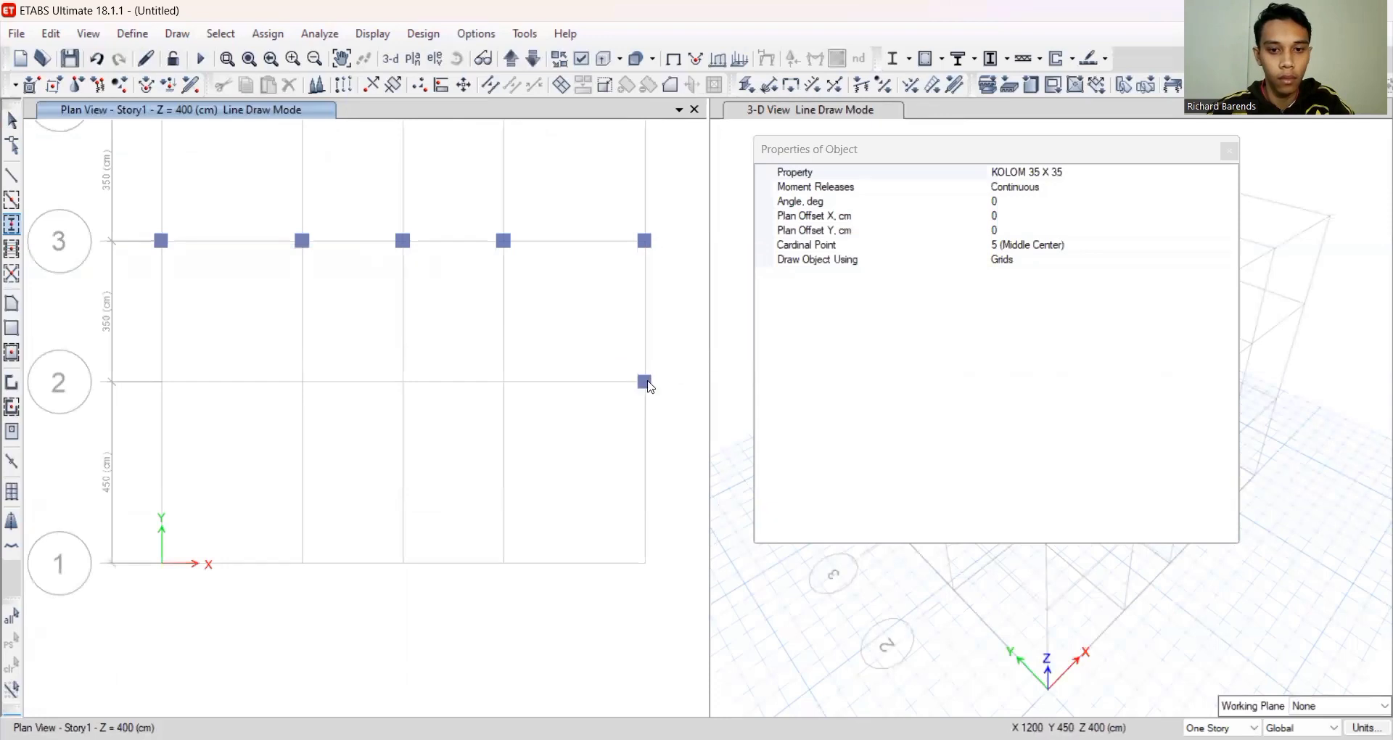
click(504, 381)
click(404, 381)
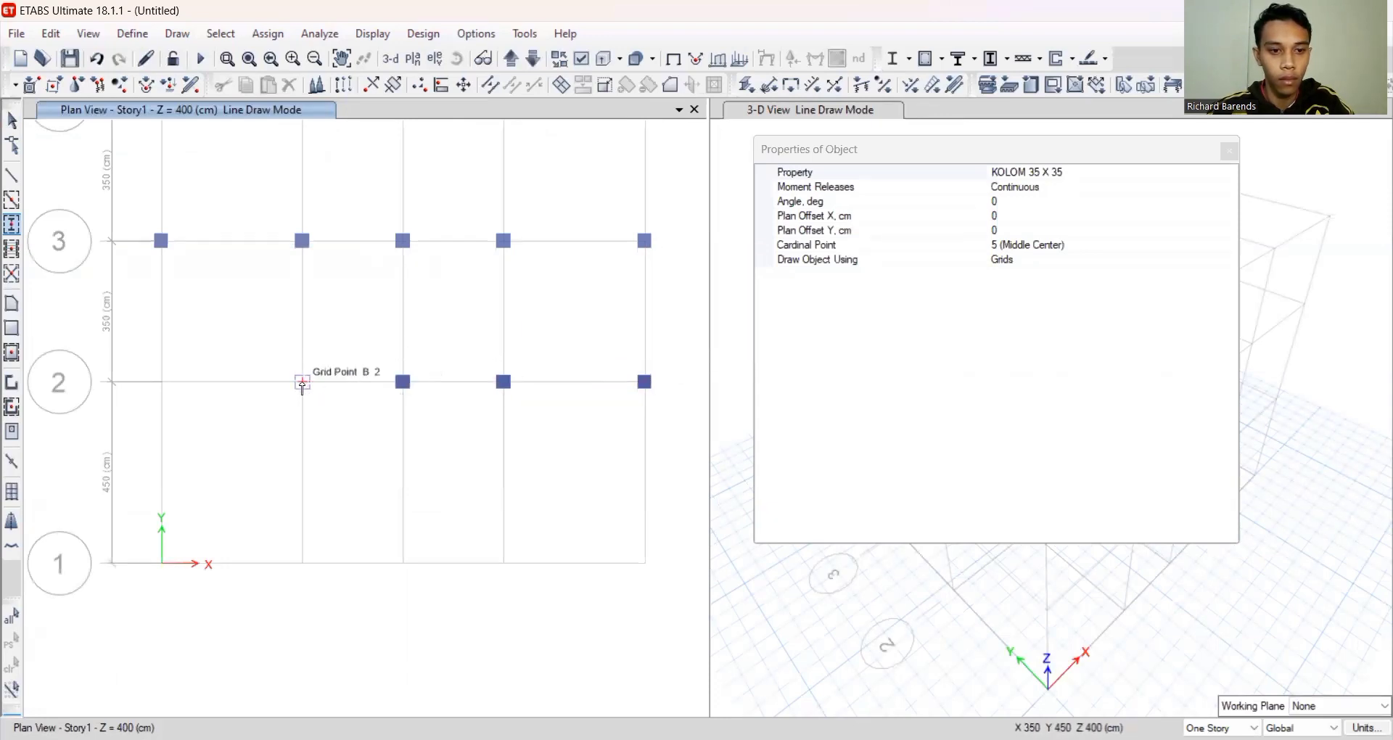
click(302, 382)
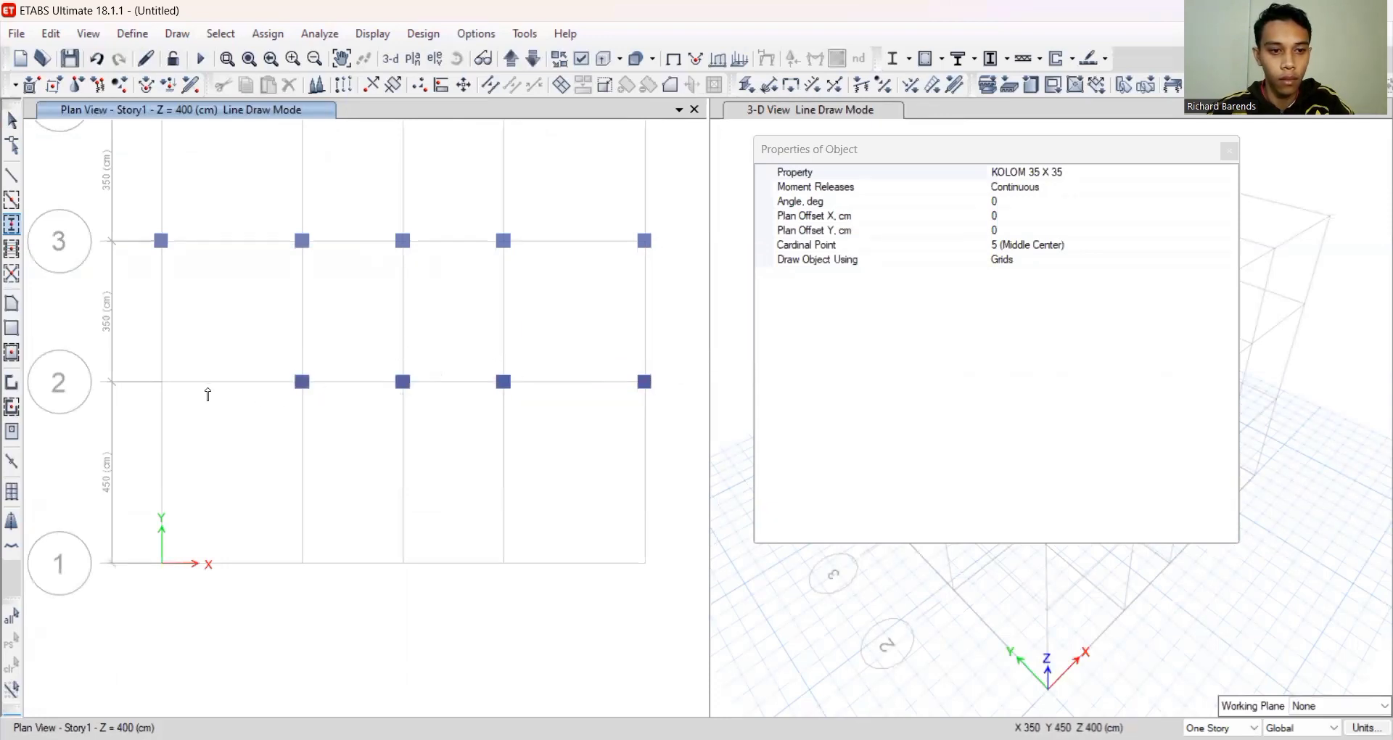
Place KOLOM 35 X 35 columns on Story1 at grid points A1, B1, C1, D1 and E1
click(161, 563)
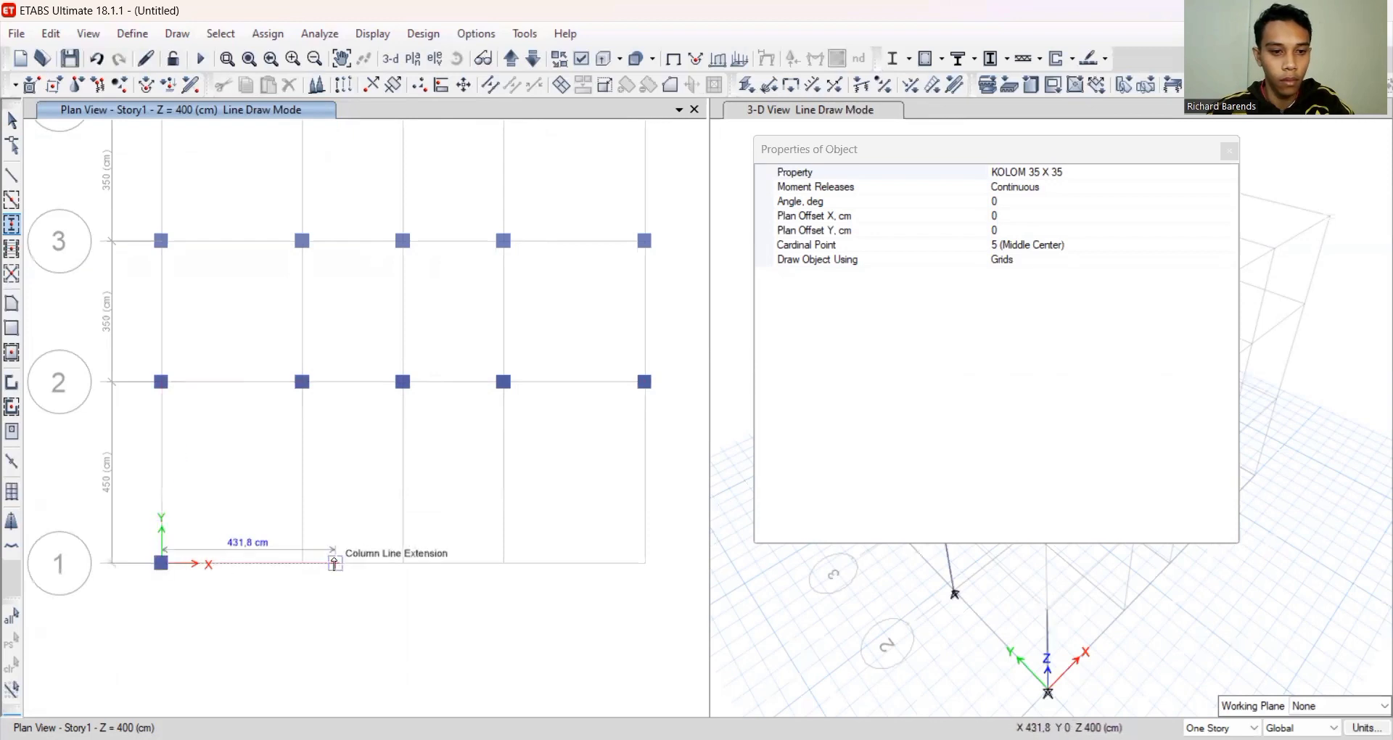
click(302, 562)
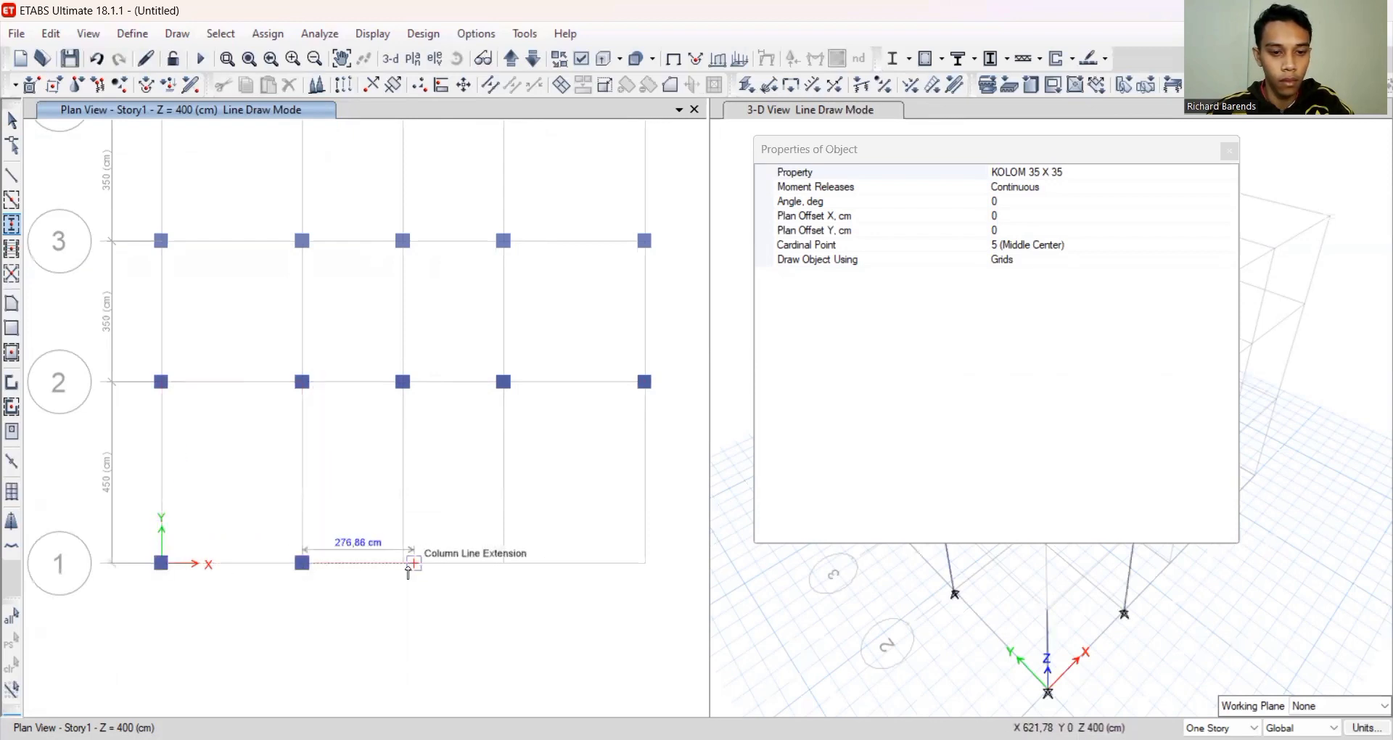
click(403, 563)
click(504, 564)
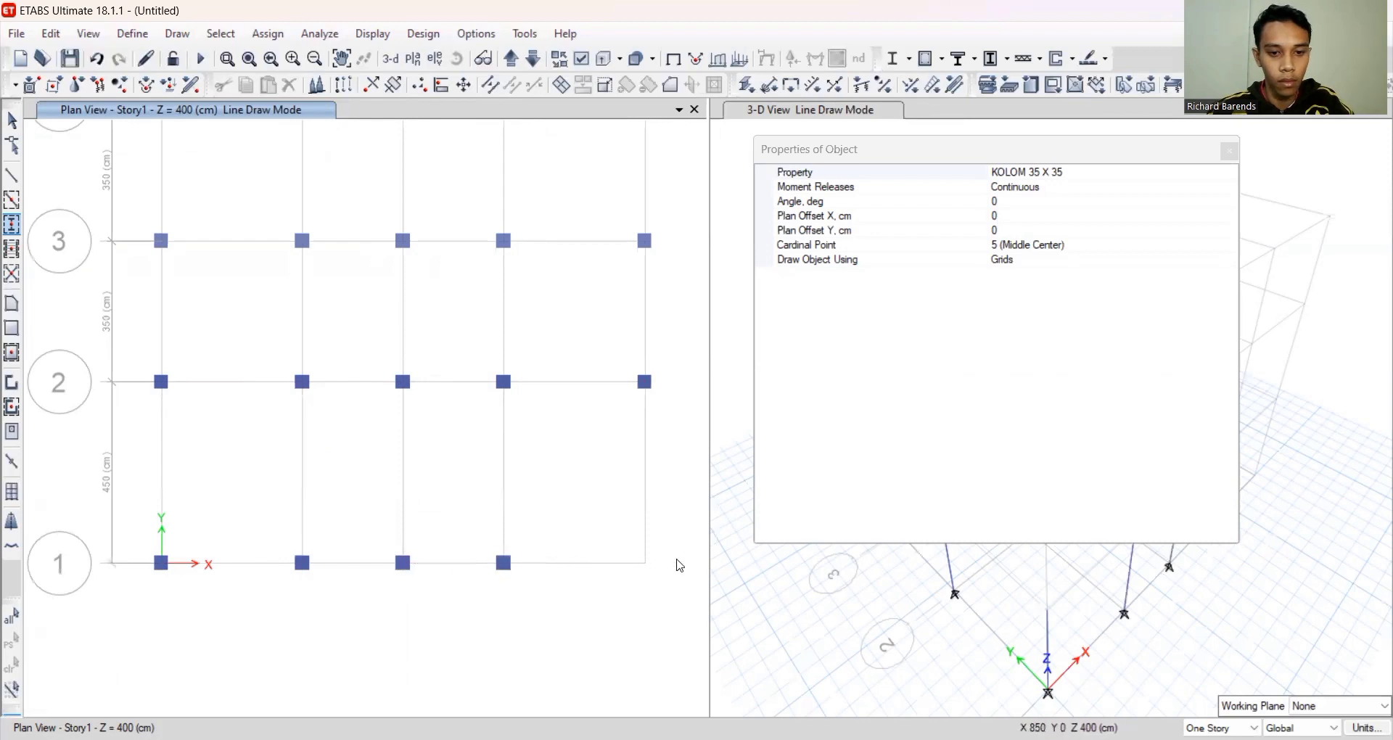
click(643, 564)
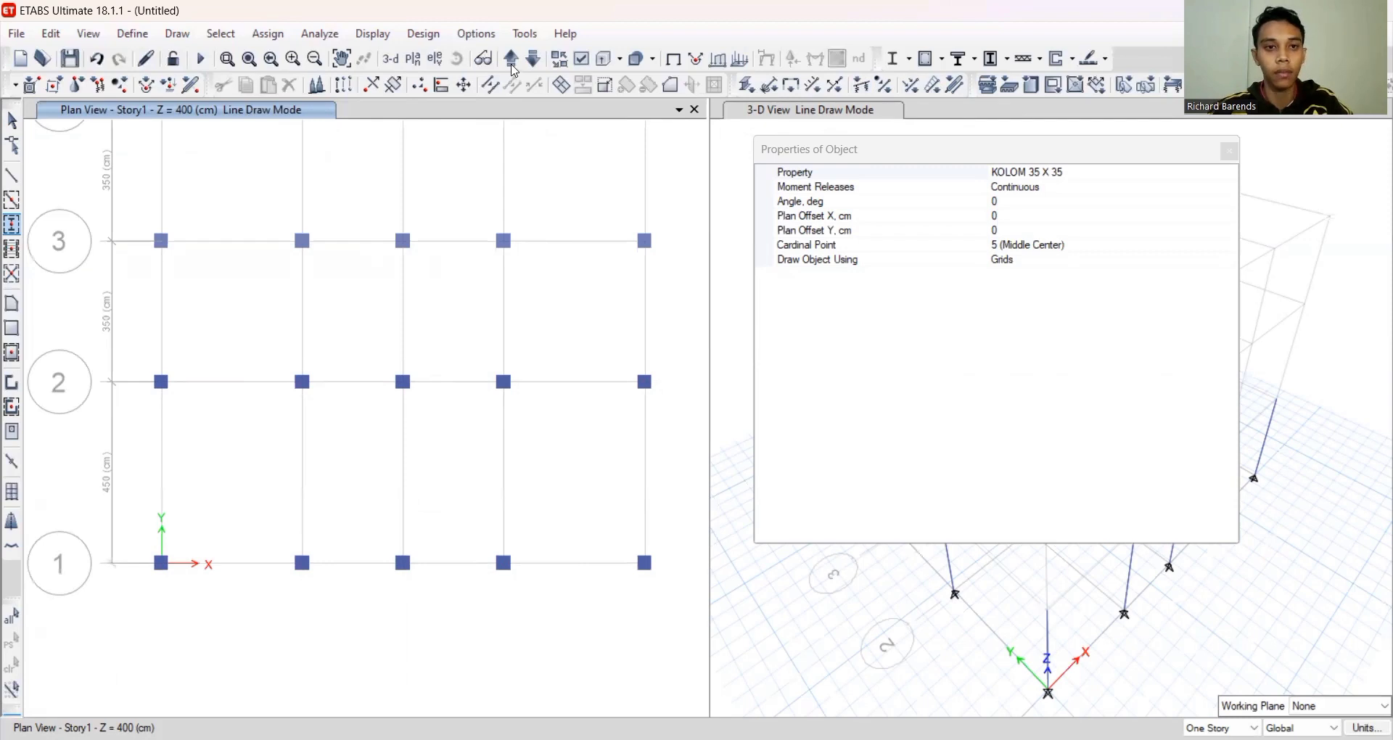
Move the plan view up to Story2 and place KOLOM 35 X 35 columns at grid points A4 and B4
click(511, 58)
scroll(440, 421, down, 3)
scroll(407, 291, up, 5)
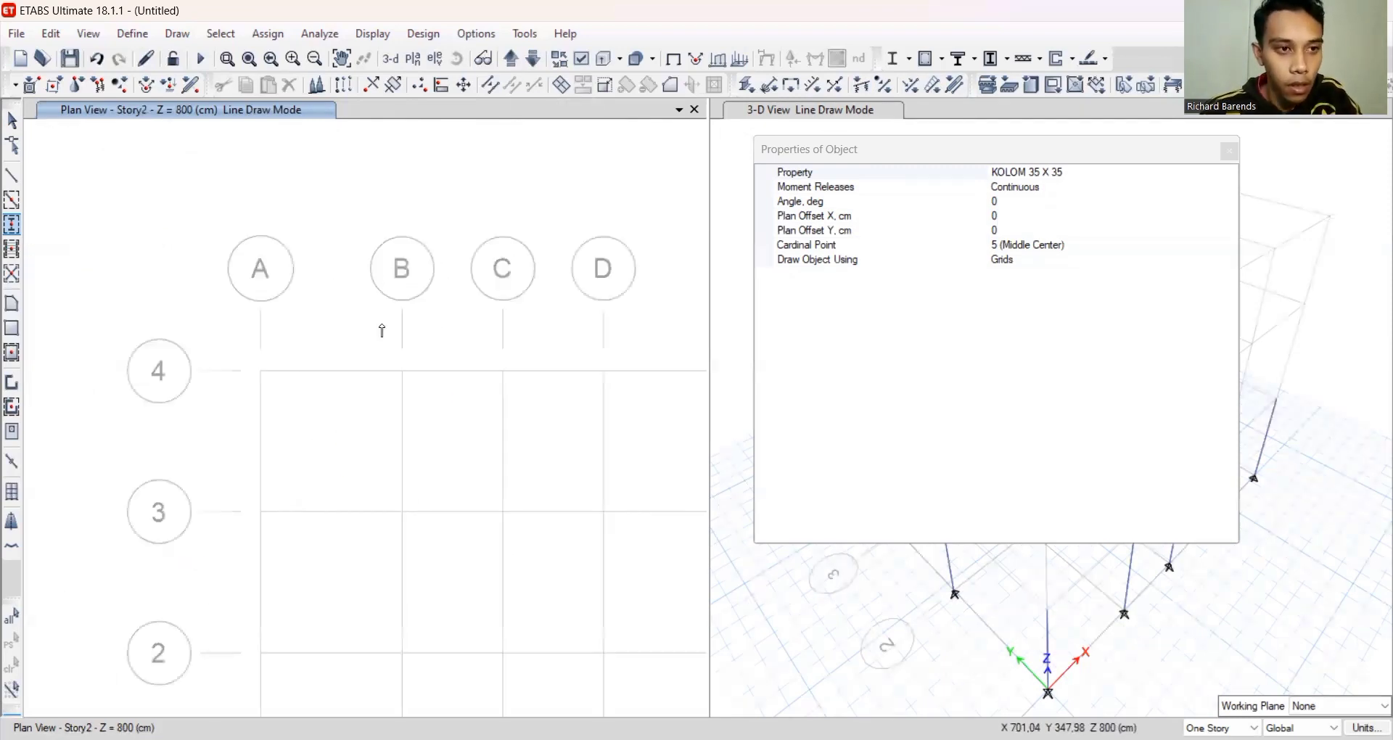
click(261, 371)
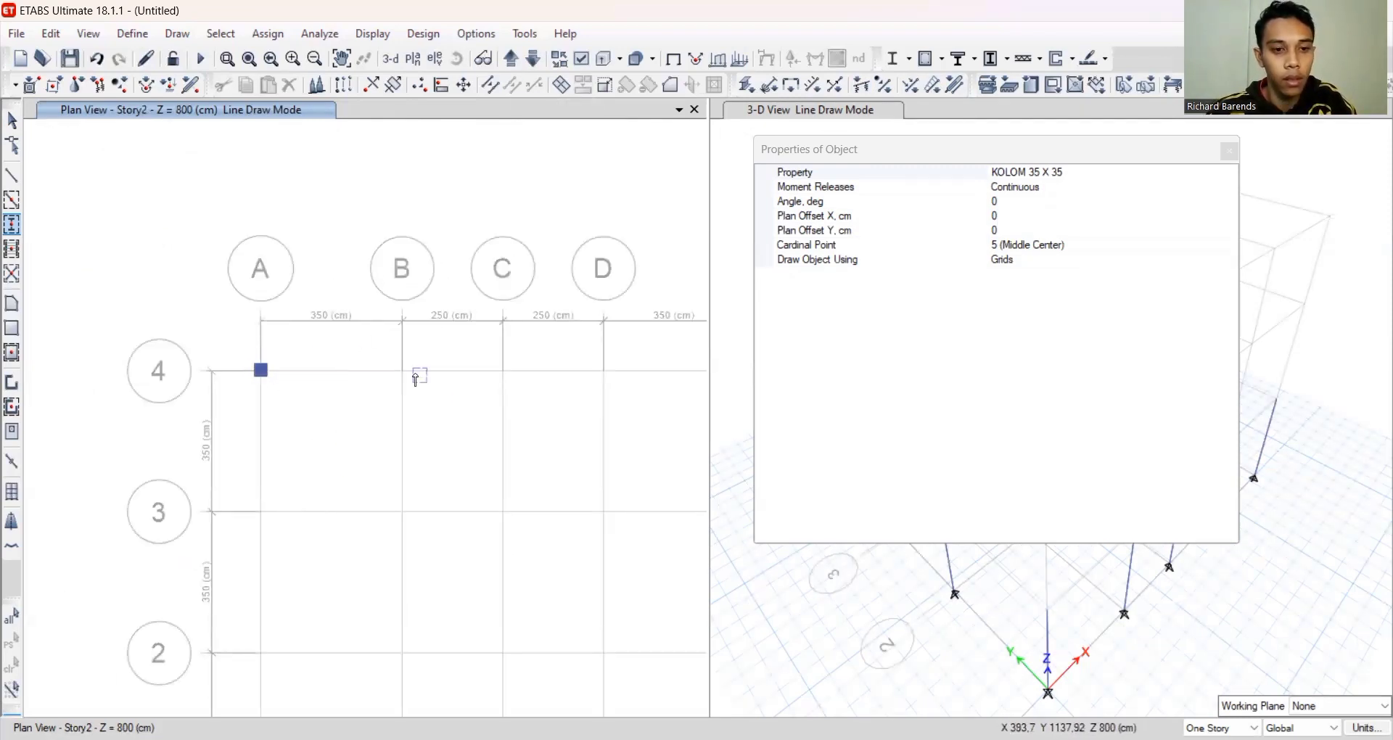
click(402, 371)
click(506, 371)
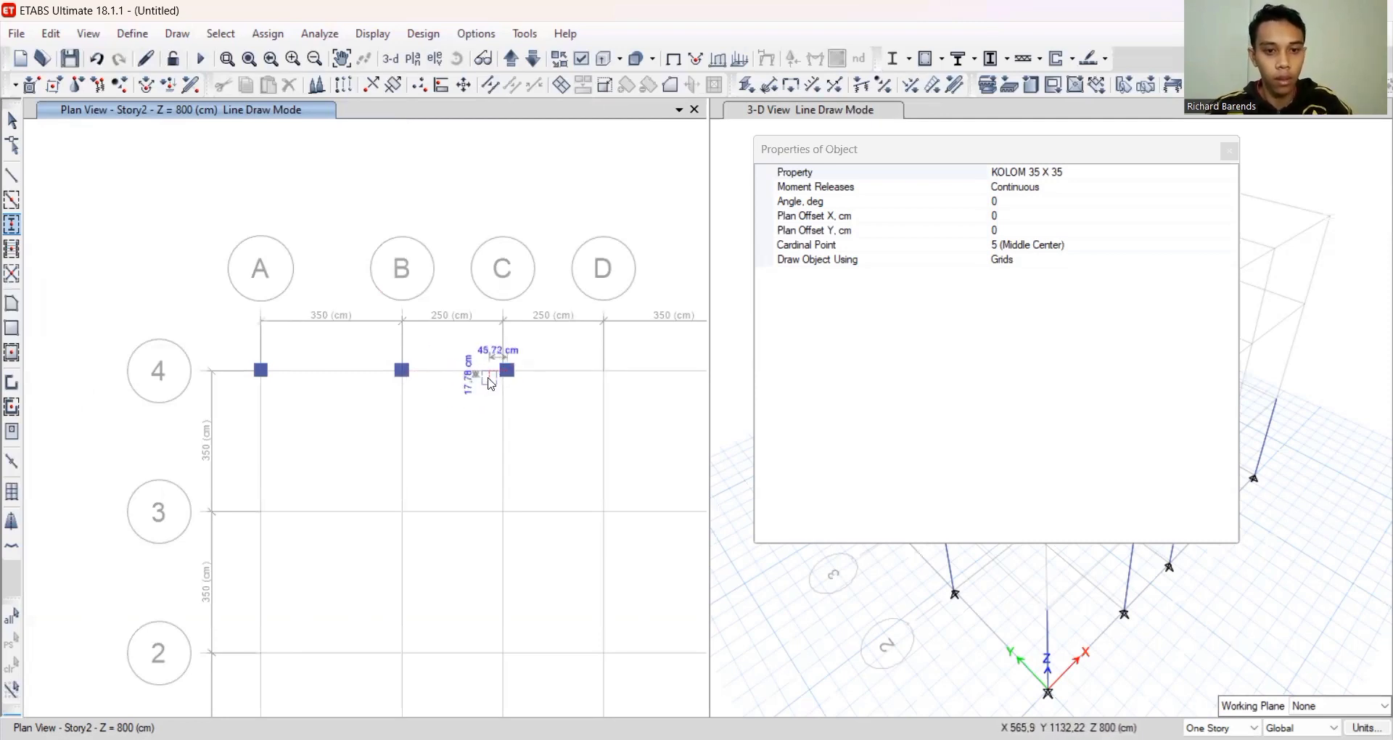
key(Escape)
click(96, 58)
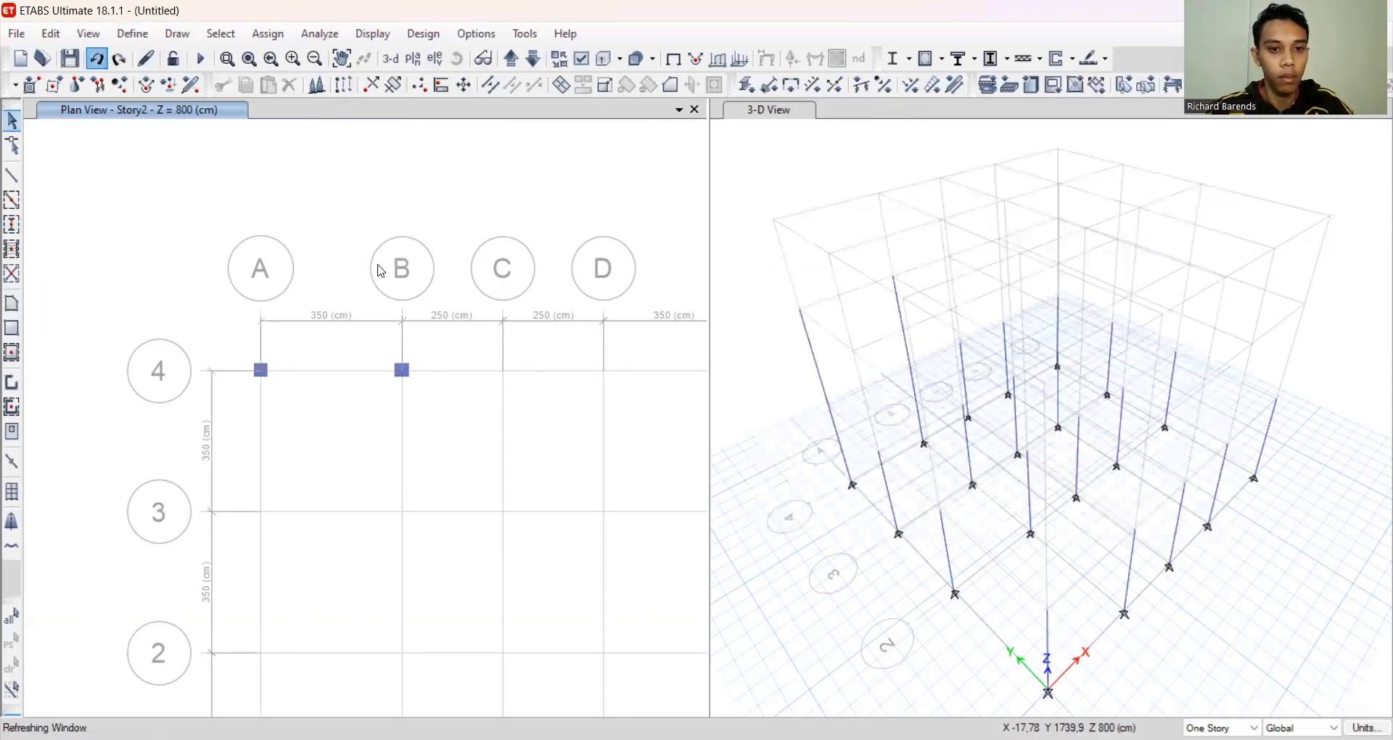
Quick-draw KOLOM 35 X 35 columns on Story2 at grid points C4, D4 and E4
click(10, 226)
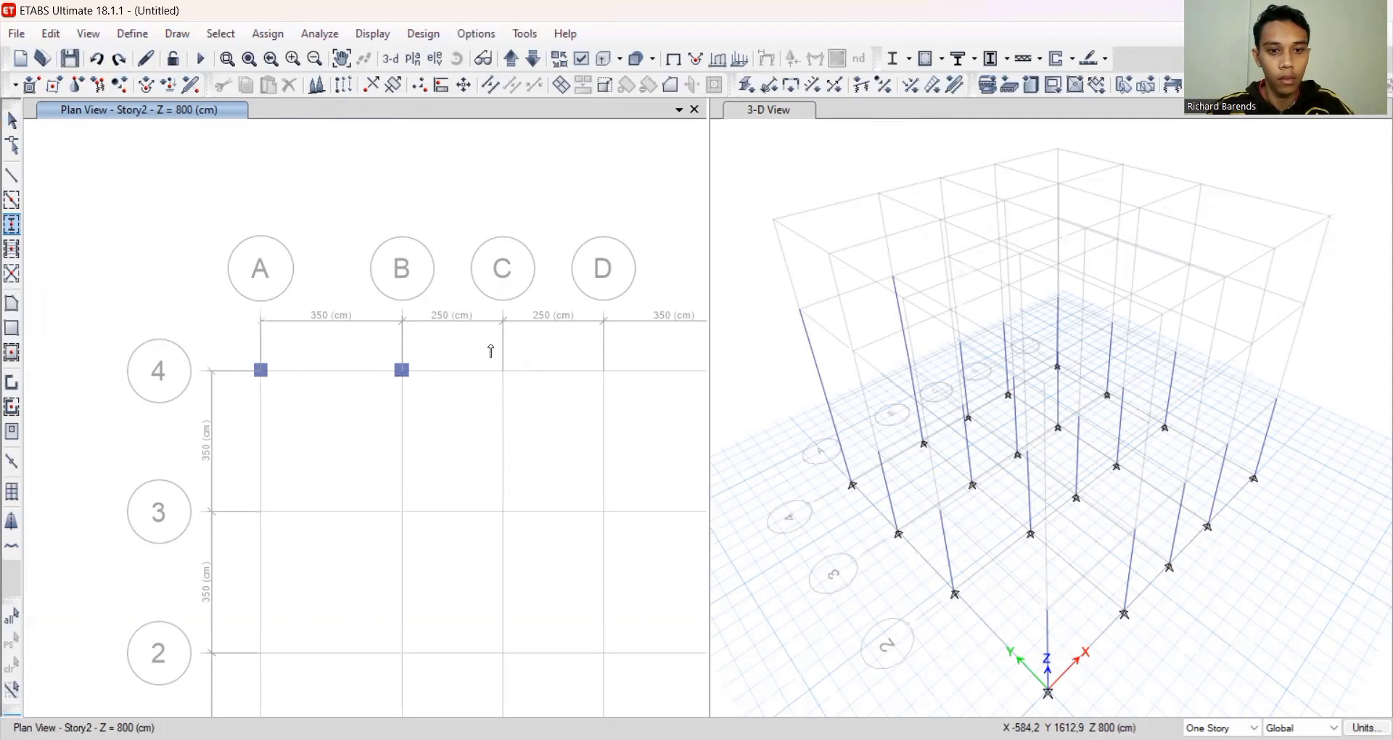
click(503, 370)
scroll(424, 367, down, 3)
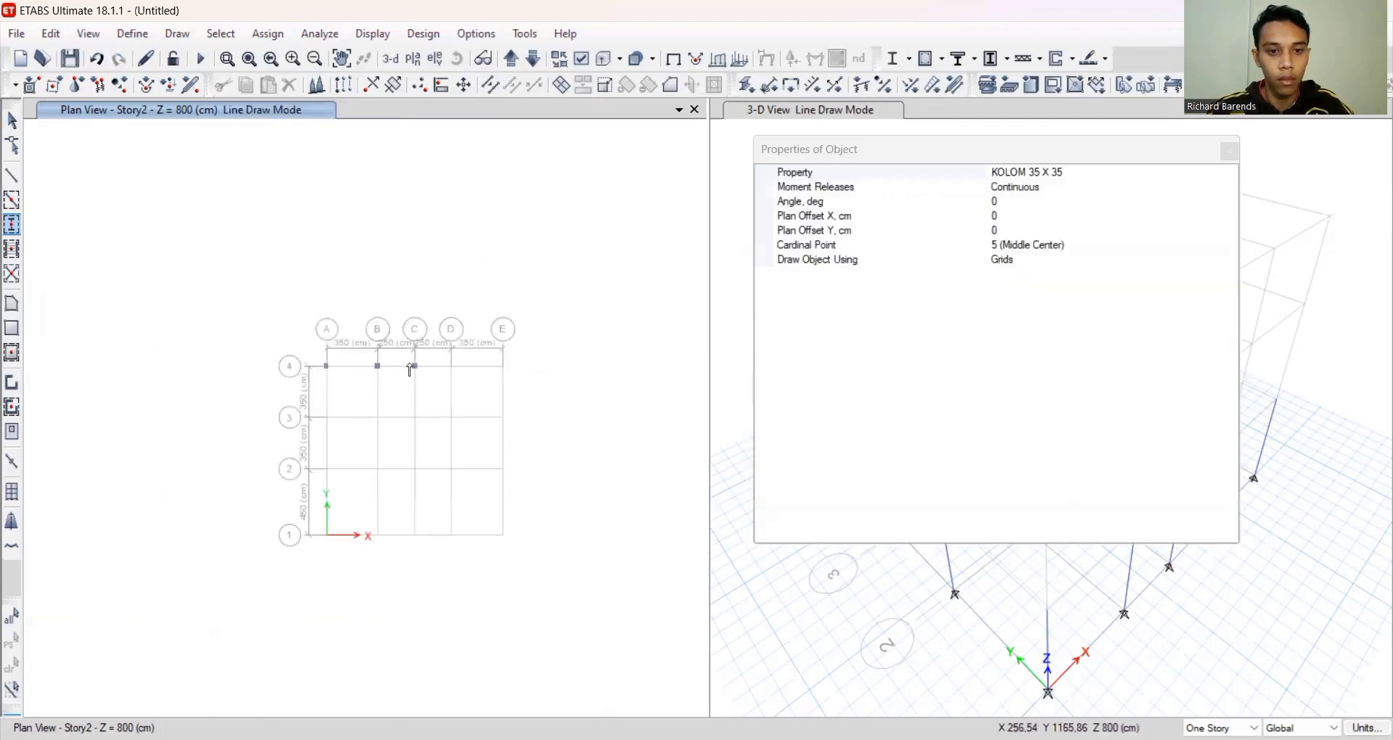
click(450, 365)
click(503, 366)
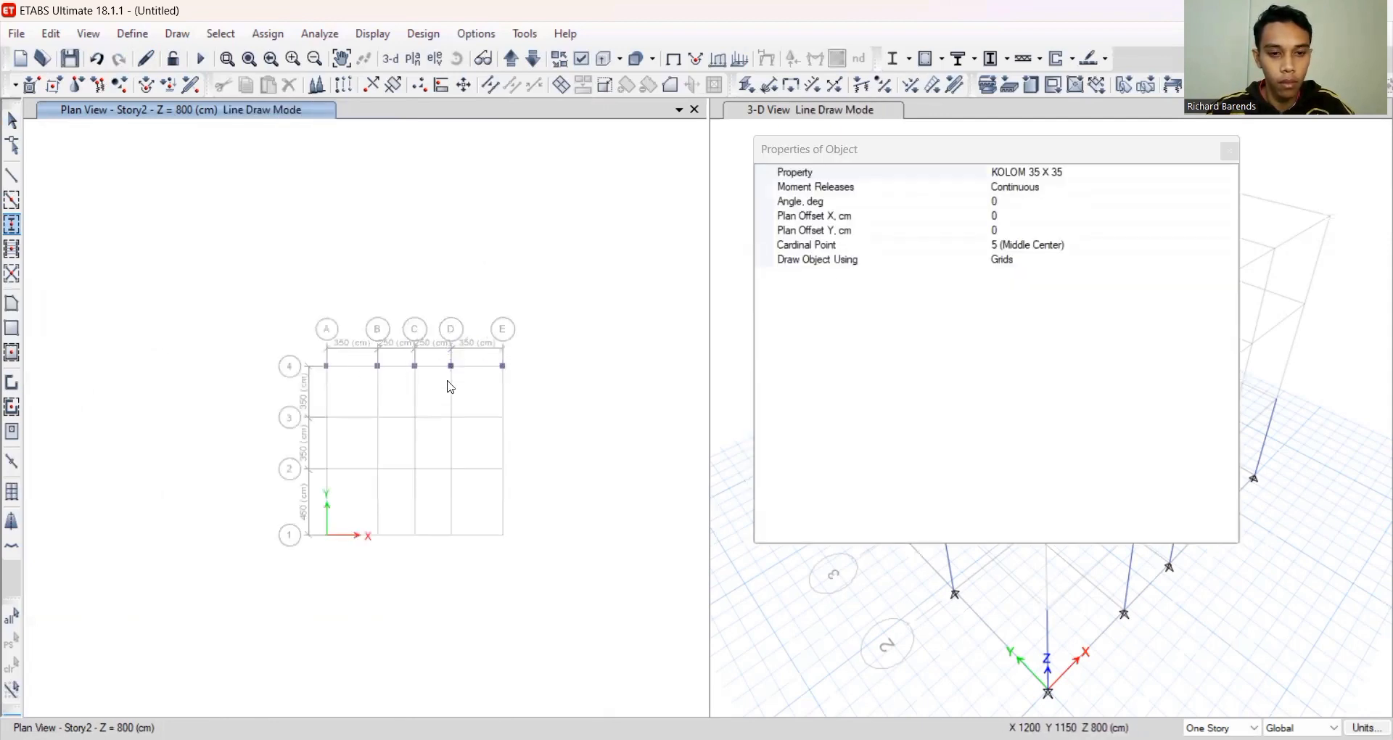
Place KOLOM 35 X 35 columns on Story2 at grid points A3, B3, A2 and B2
scroll(331, 418, up, 3)
click(320, 413)
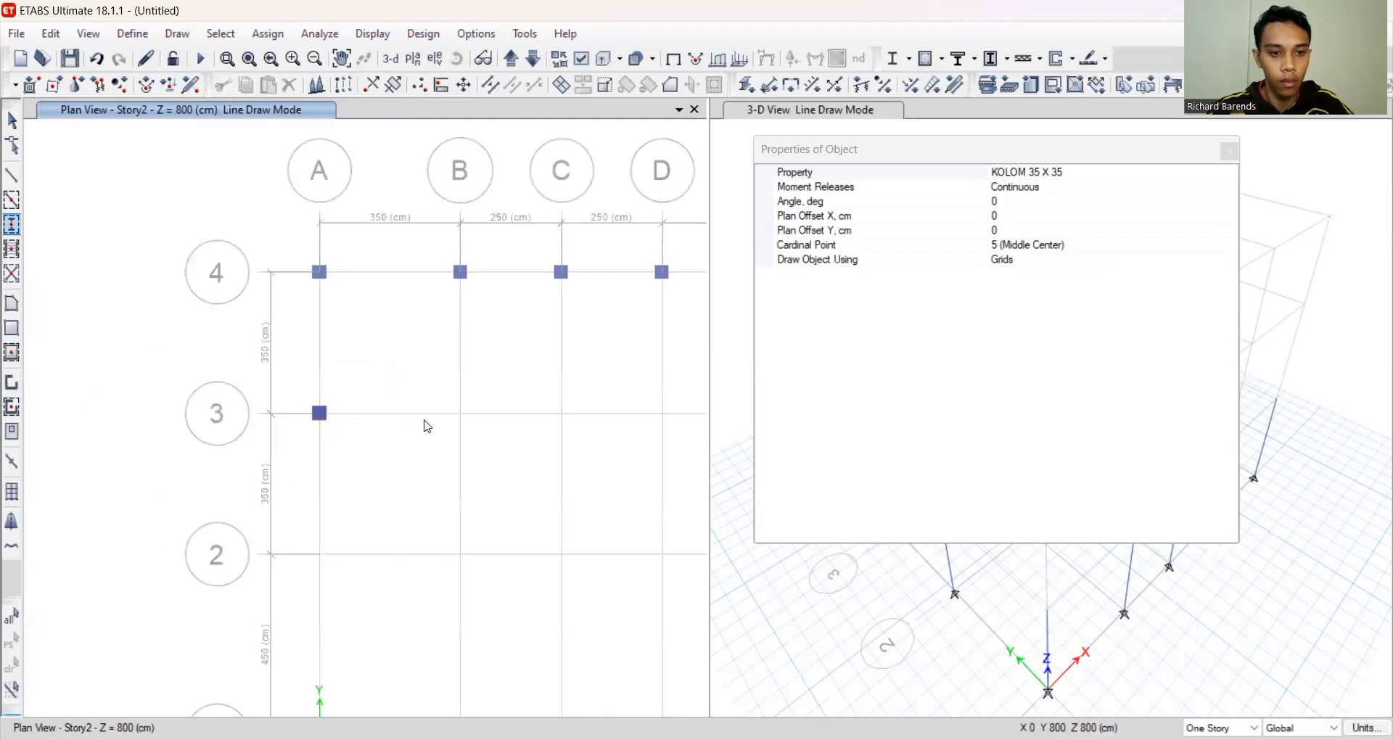
click(460, 413)
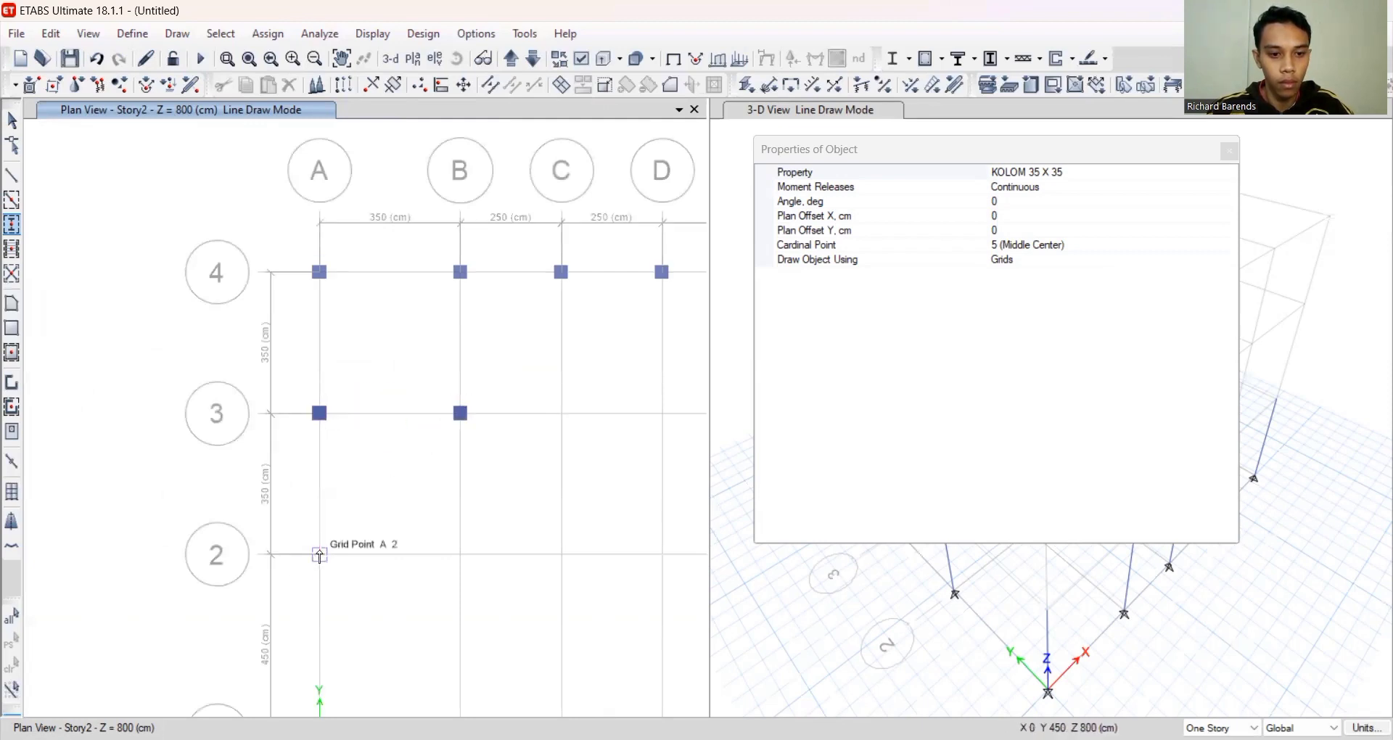
click(319, 555)
Place KOLOM 35 X 35 columns on Story2 at grid points A1, B1, C1, D1, D2 and C2
scroll(355, 507, down, 3)
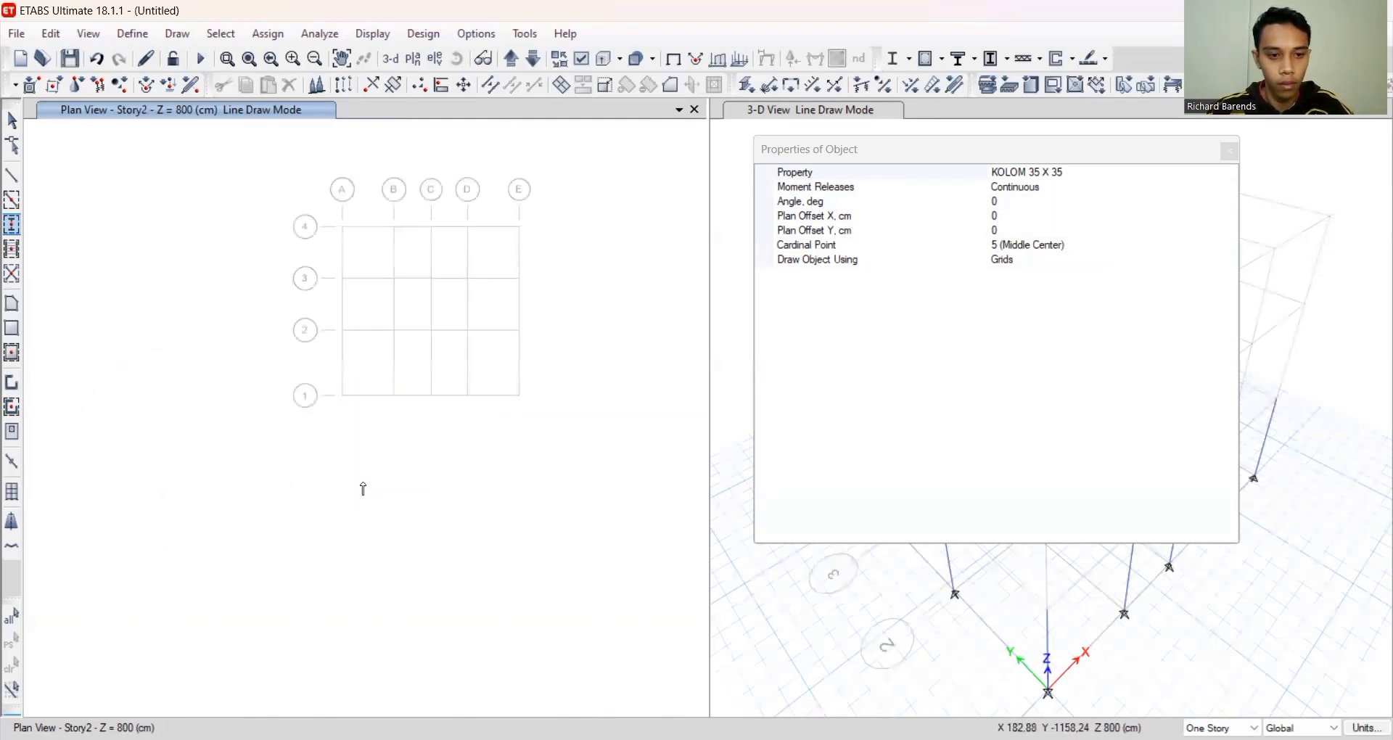
scroll(363, 392, up, 3)
click(306, 414)
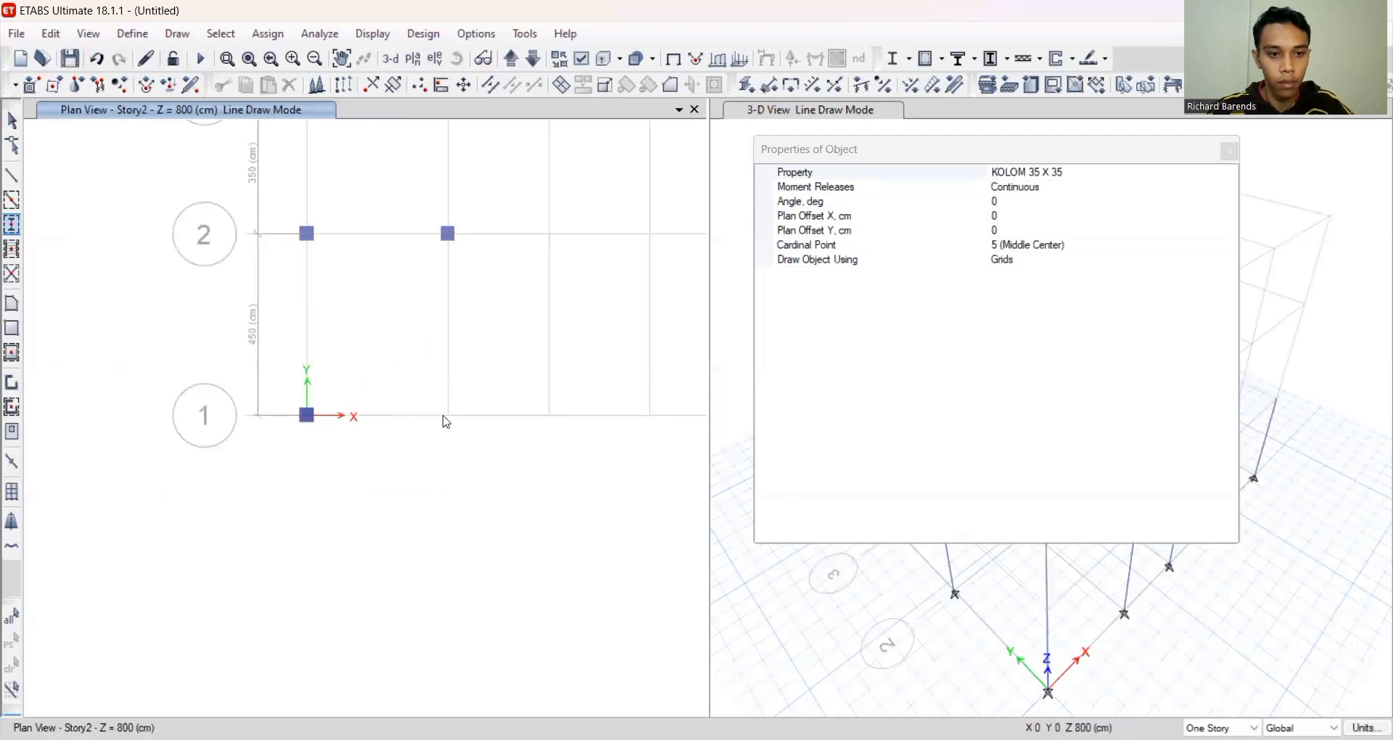
click(446, 415)
click(547, 414)
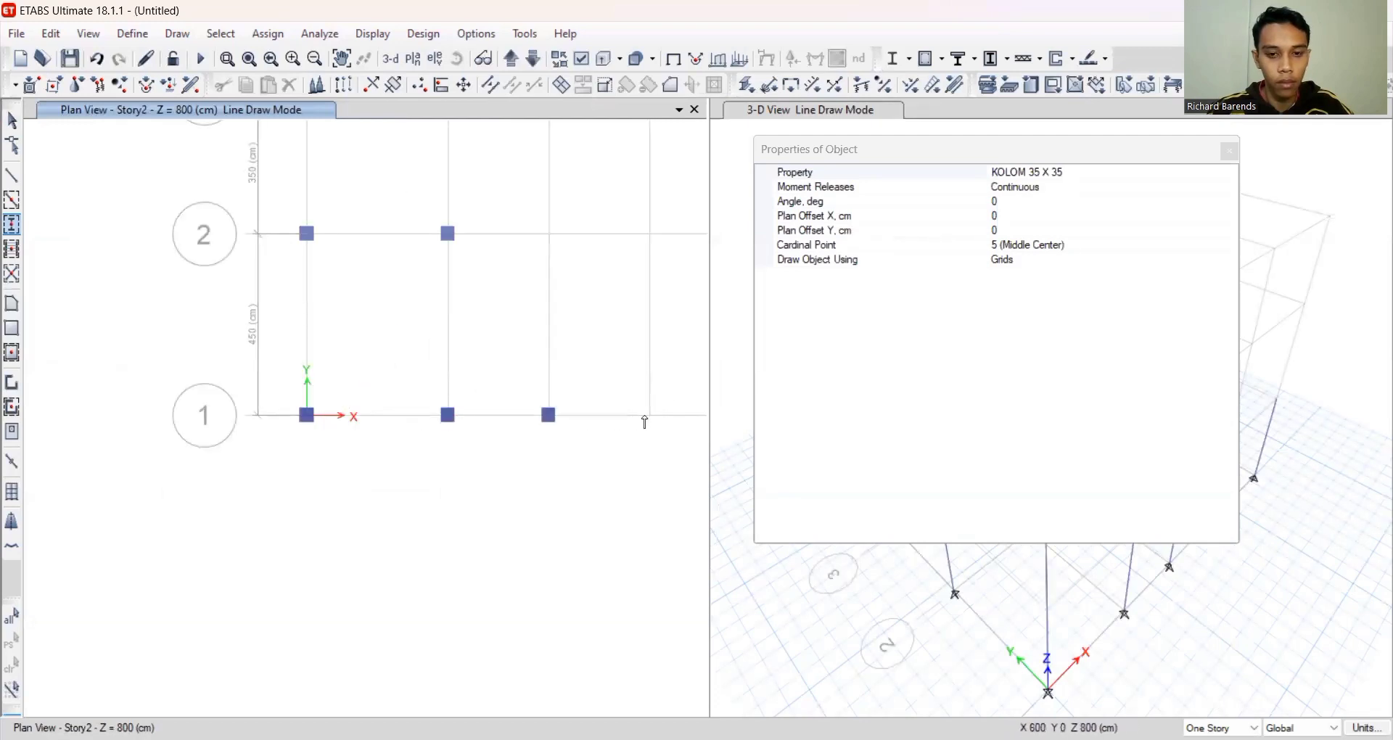
click(649, 414)
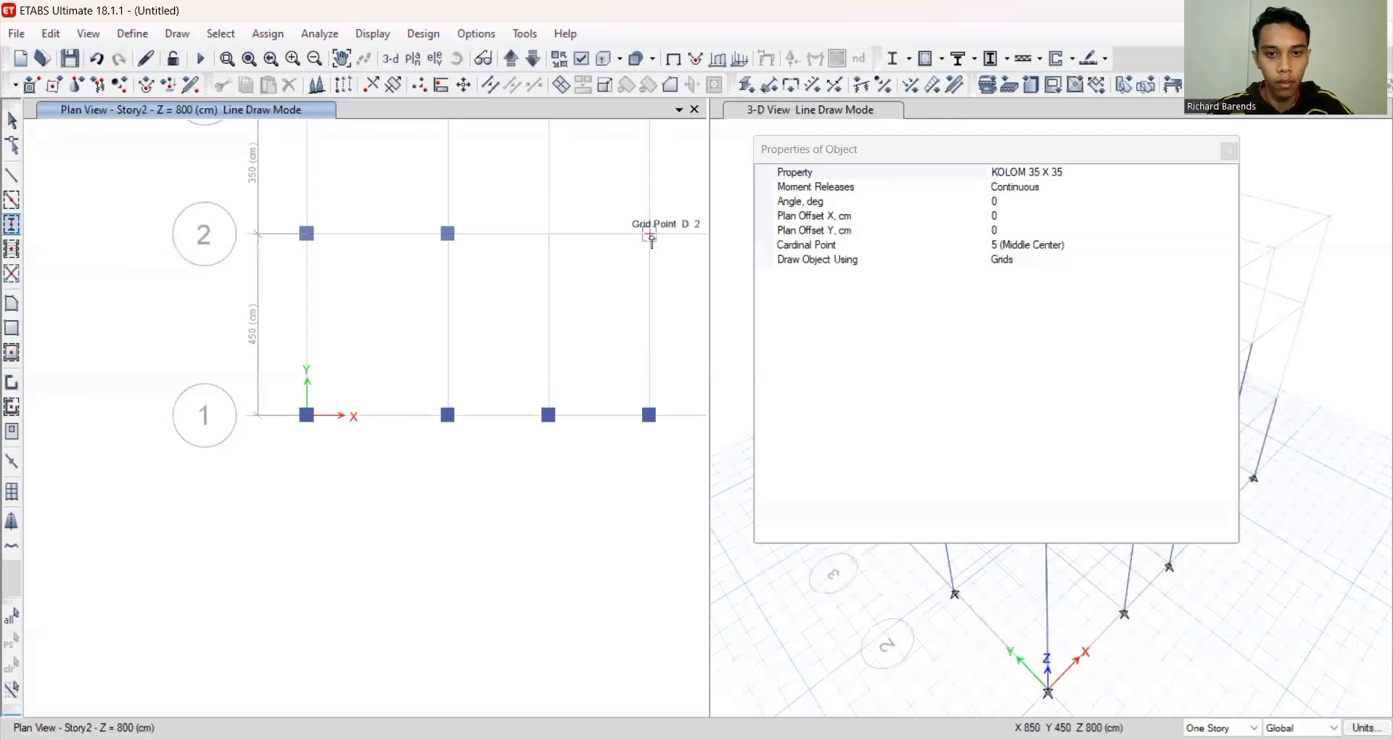
click(648, 233)
click(549, 233)
Place the missing KOLOM 35 X 35 columns on Story2 at grid points C3, D3, E3, E2 and E1
scroll(334, 305, down, 3)
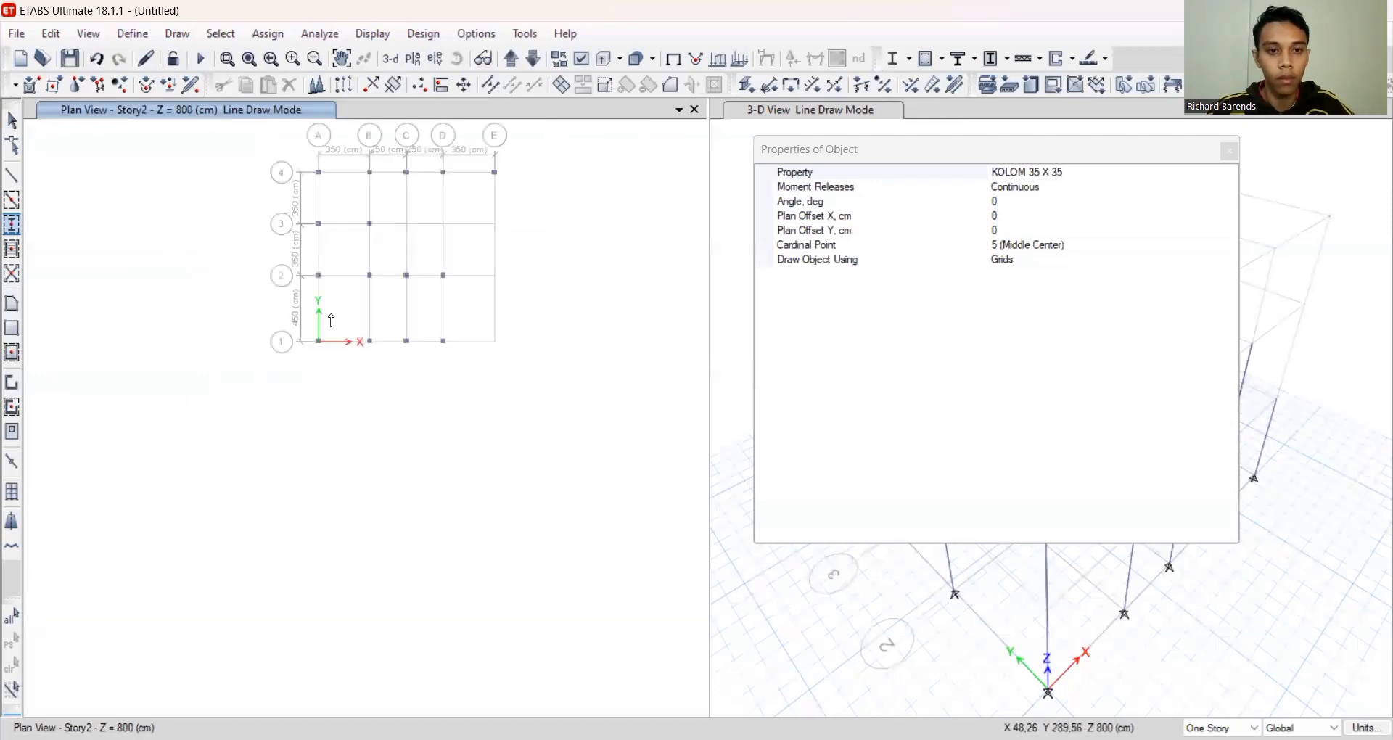
scroll(473, 254, up, 3)
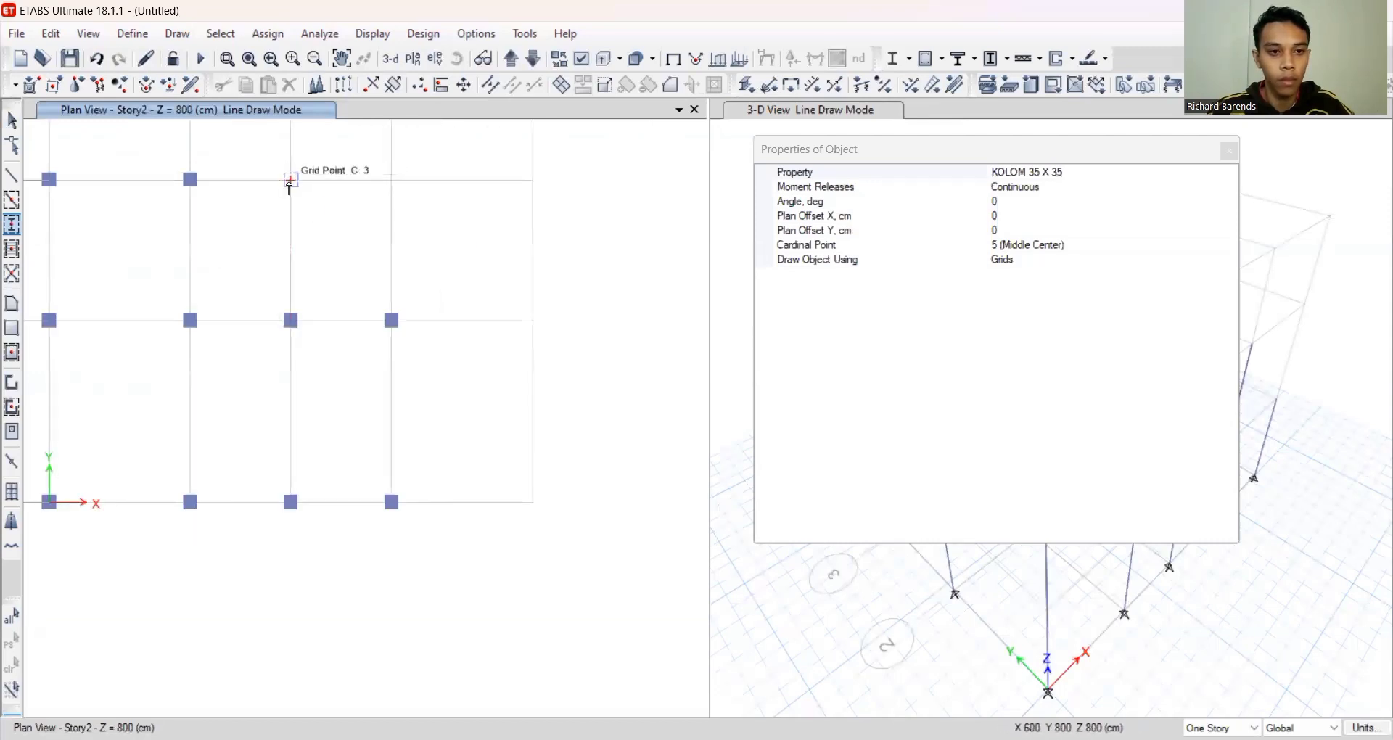
click(290, 179)
click(391, 179)
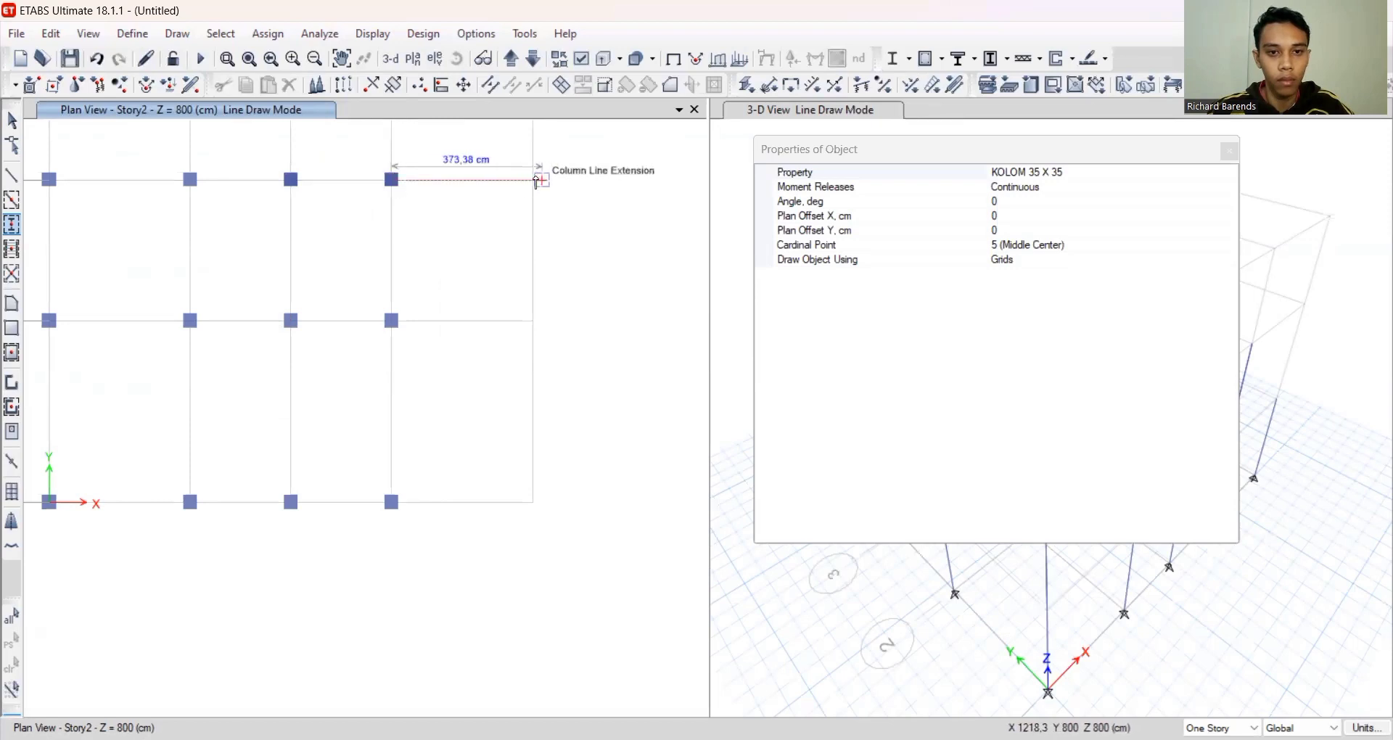
click(532, 179)
click(533, 319)
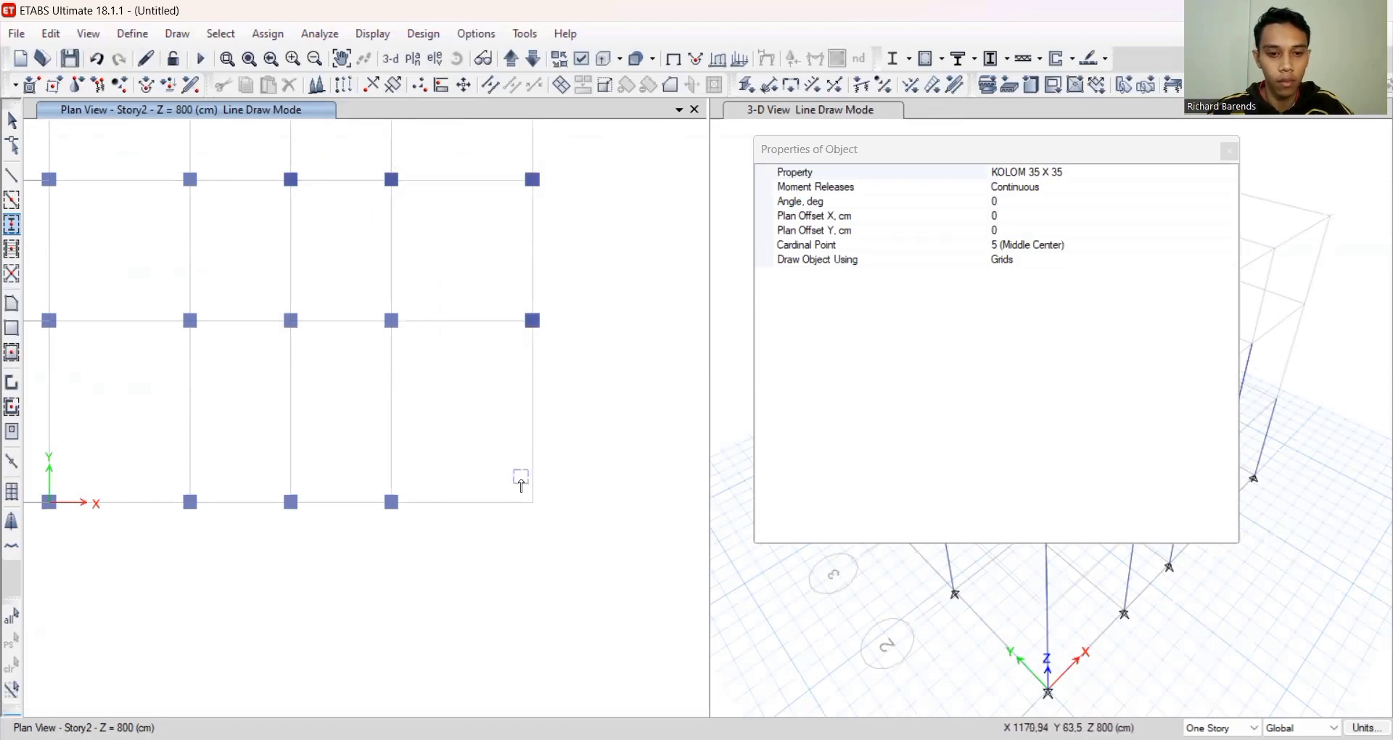
click(532, 502)
scroll(508, 507, down, 2)
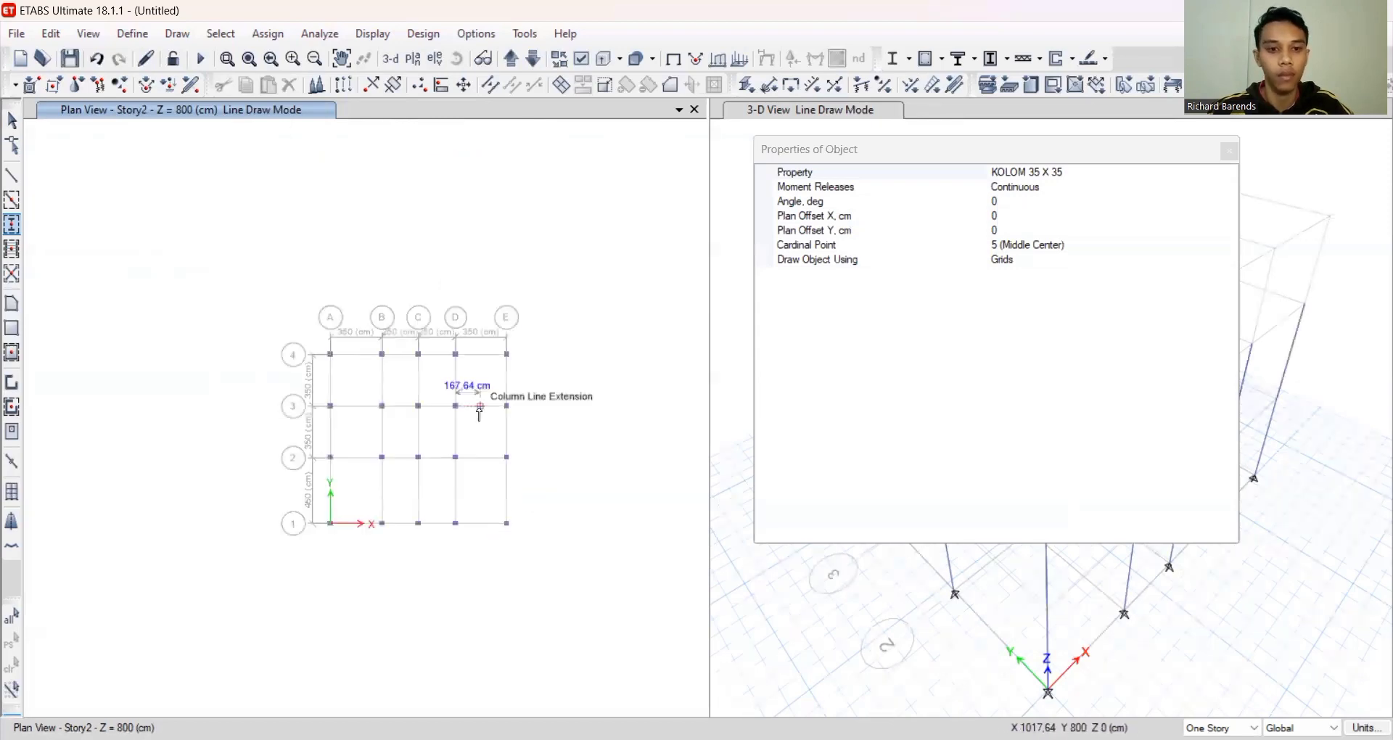
Move the plan view up to Story3 and place KOLOM 35 X 35 columns along grid line A at A4, A3, A2 and A1
scroll(479, 414, up, 3)
click(510, 58)
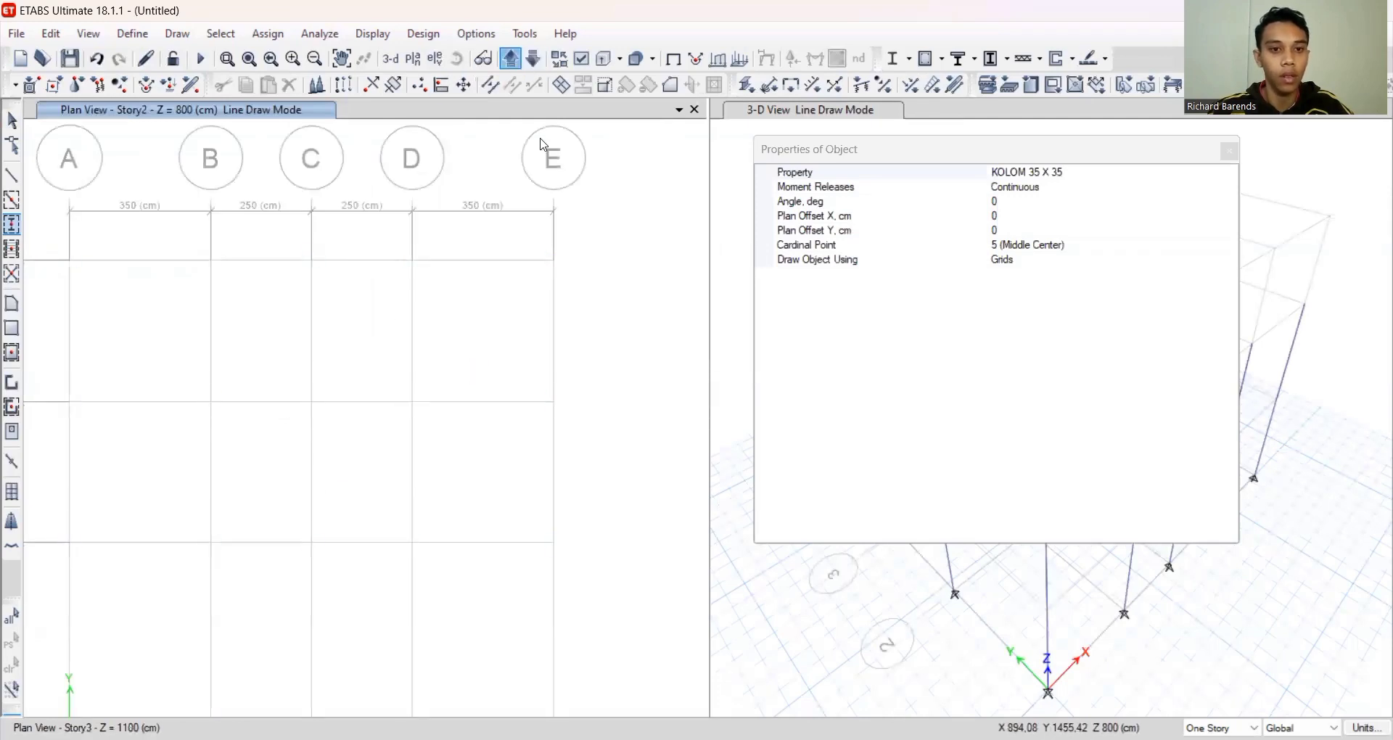
scroll(400, 257, up, 3)
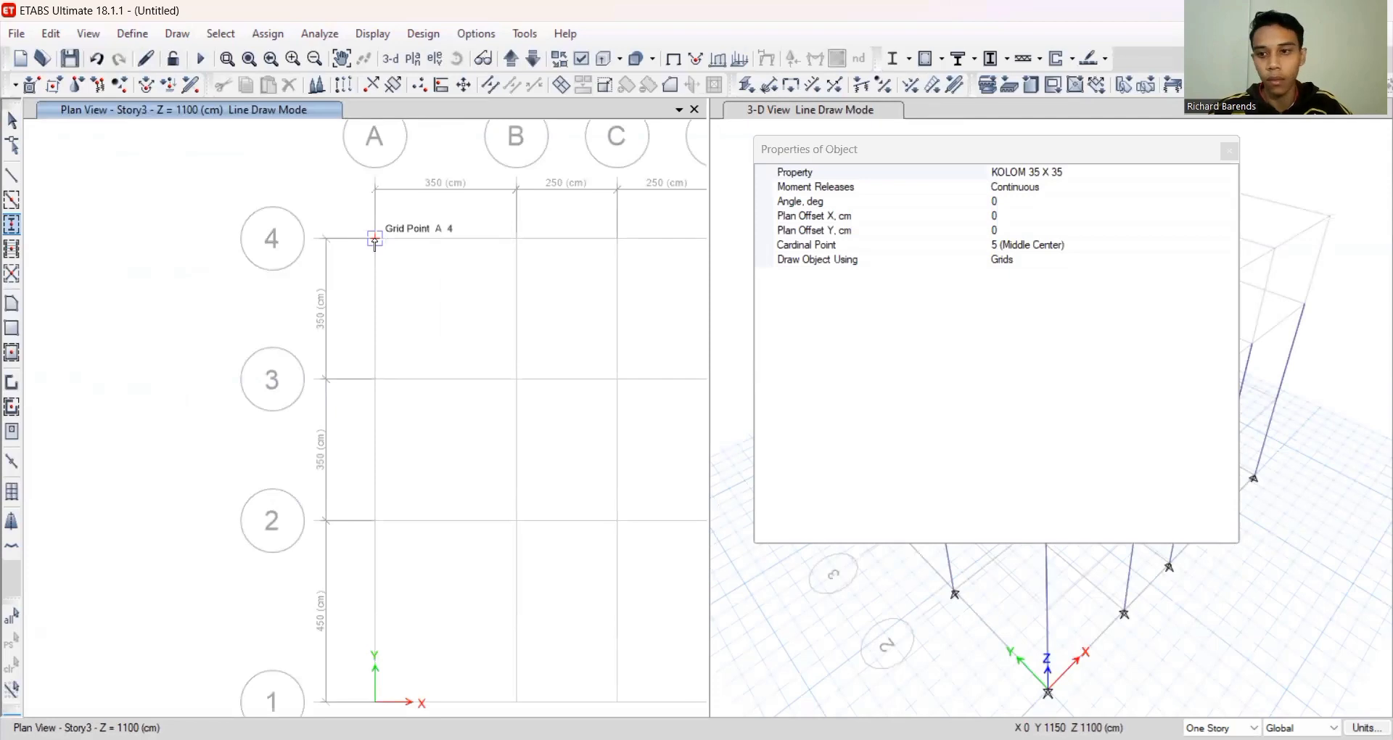
click(374, 239)
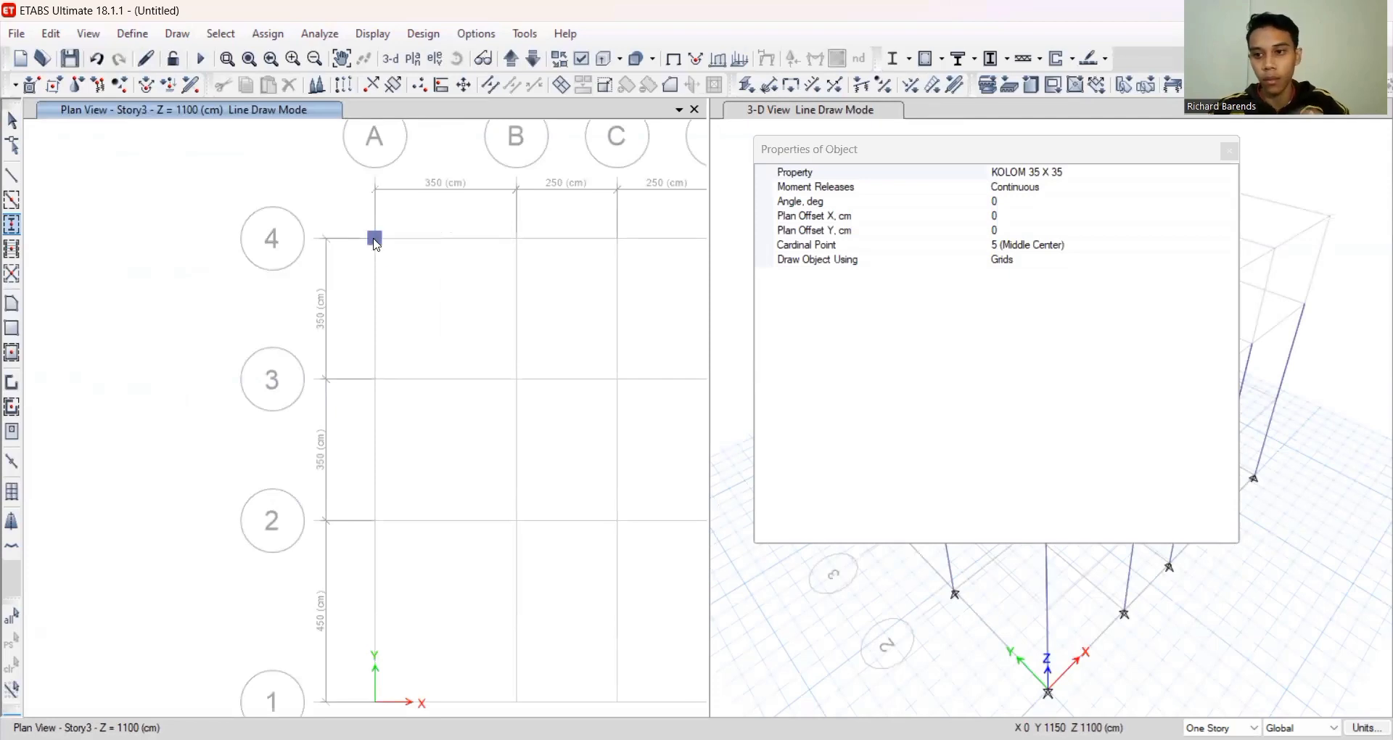
click(375, 378)
click(375, 520)
scroll(367, 398, down, 3)
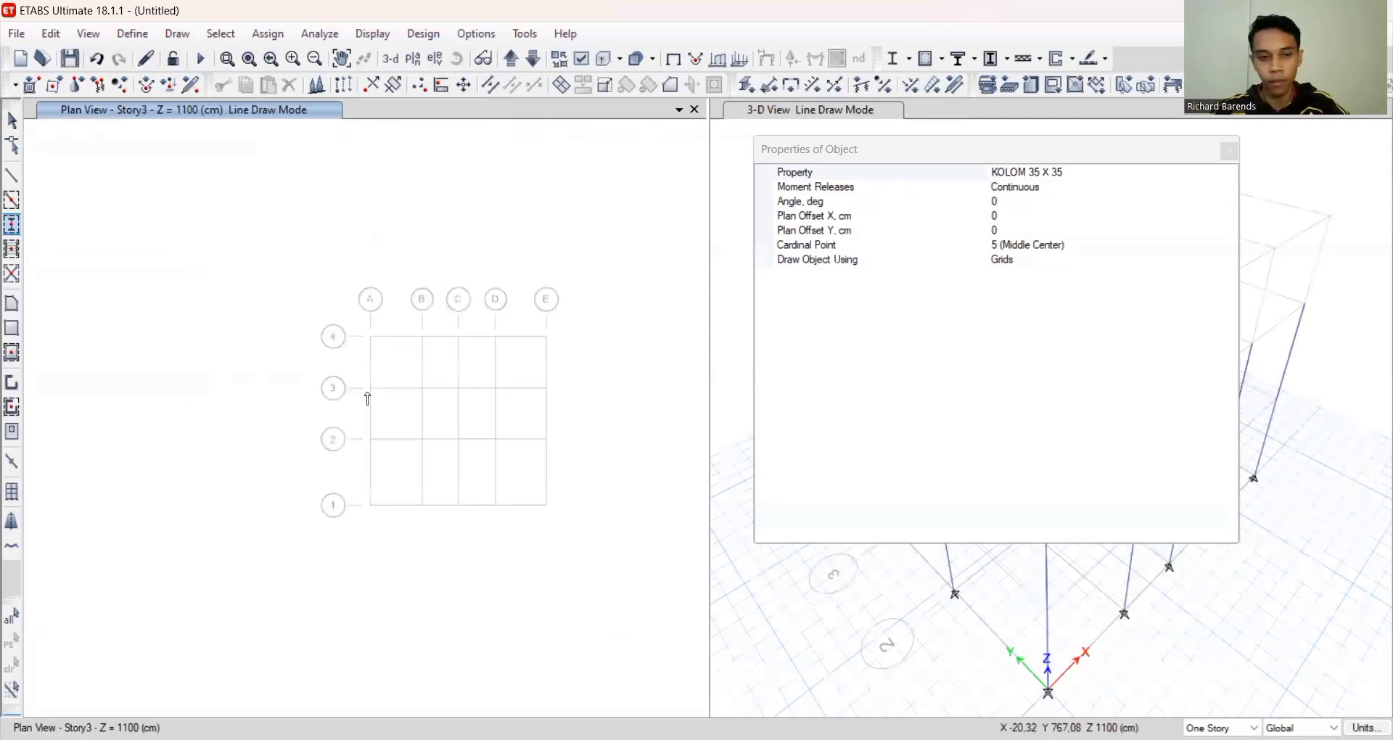
click(368, 508)
Place KOLOM 35 X 35 columns on Story3 at grid points B1, C1 and D1
click(422, 508)
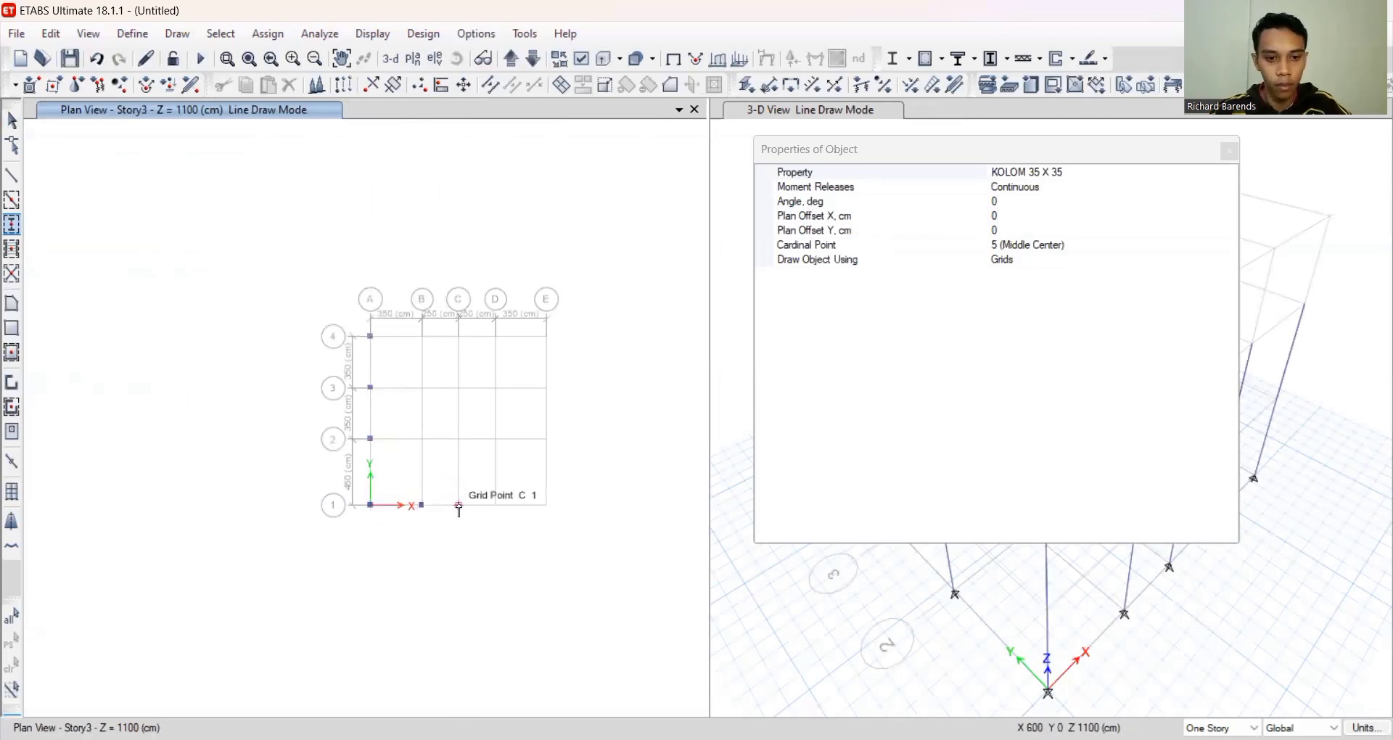
click(459, 506)
click(495, 506)
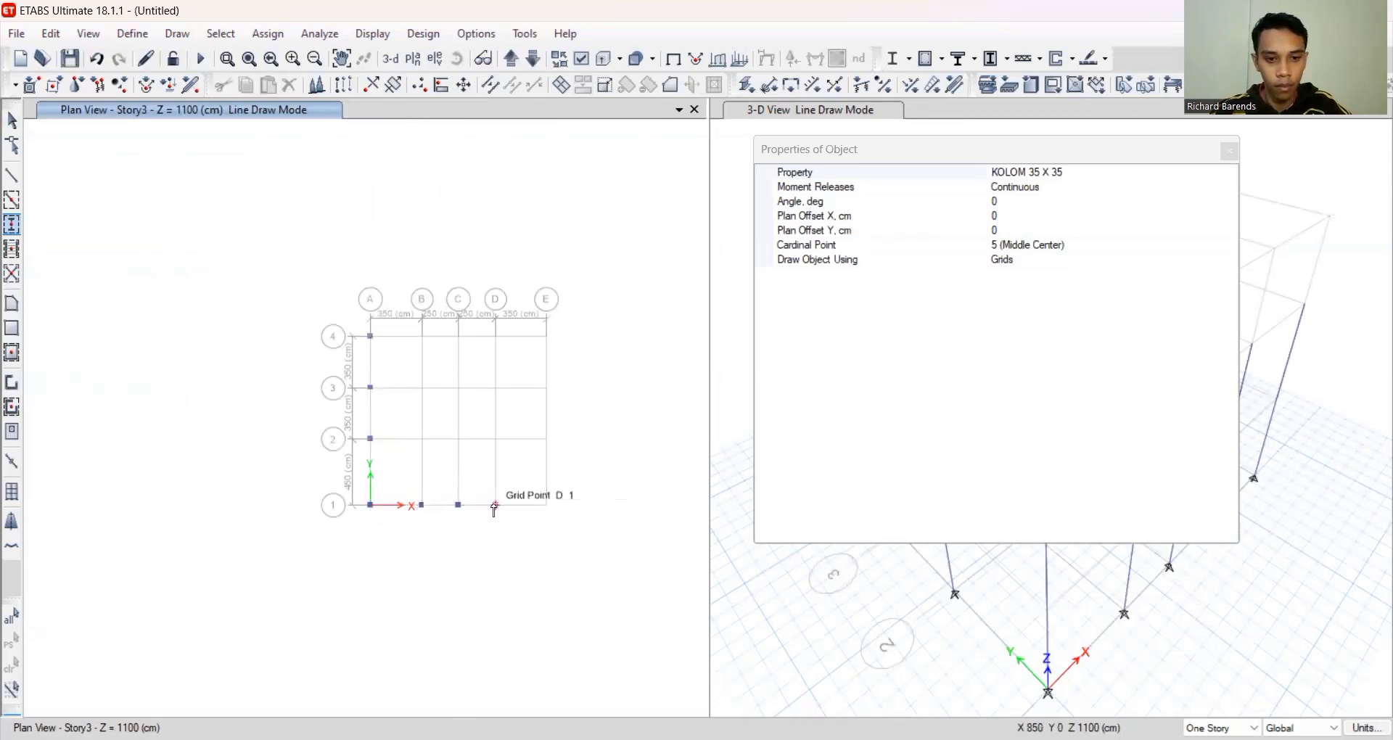
Place the remaining KOLOM 35 X 35 columns on Story3 at grid points D2, C2, B2, B3, C3, D3, D4, C4 and B4
click(495, 439)
click(459, 439)
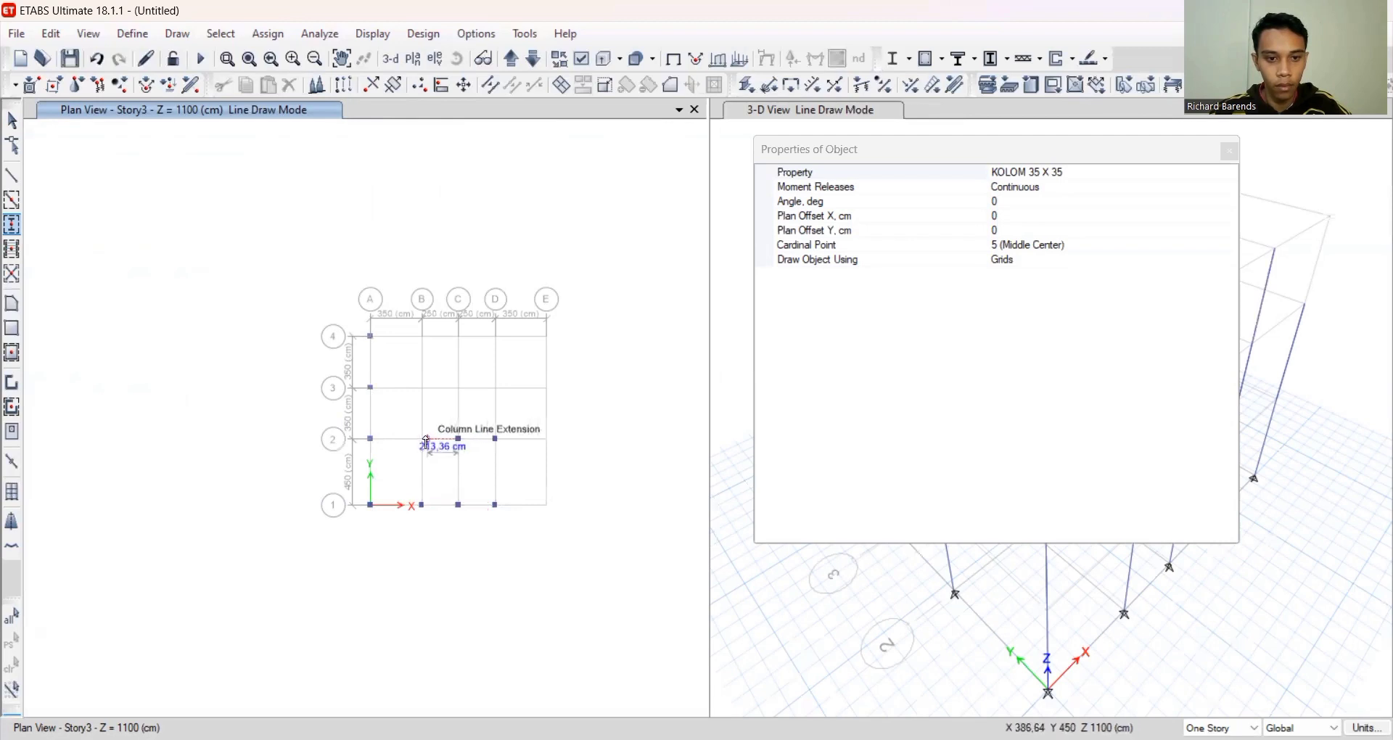
click(422, 439)
click(422, 388)
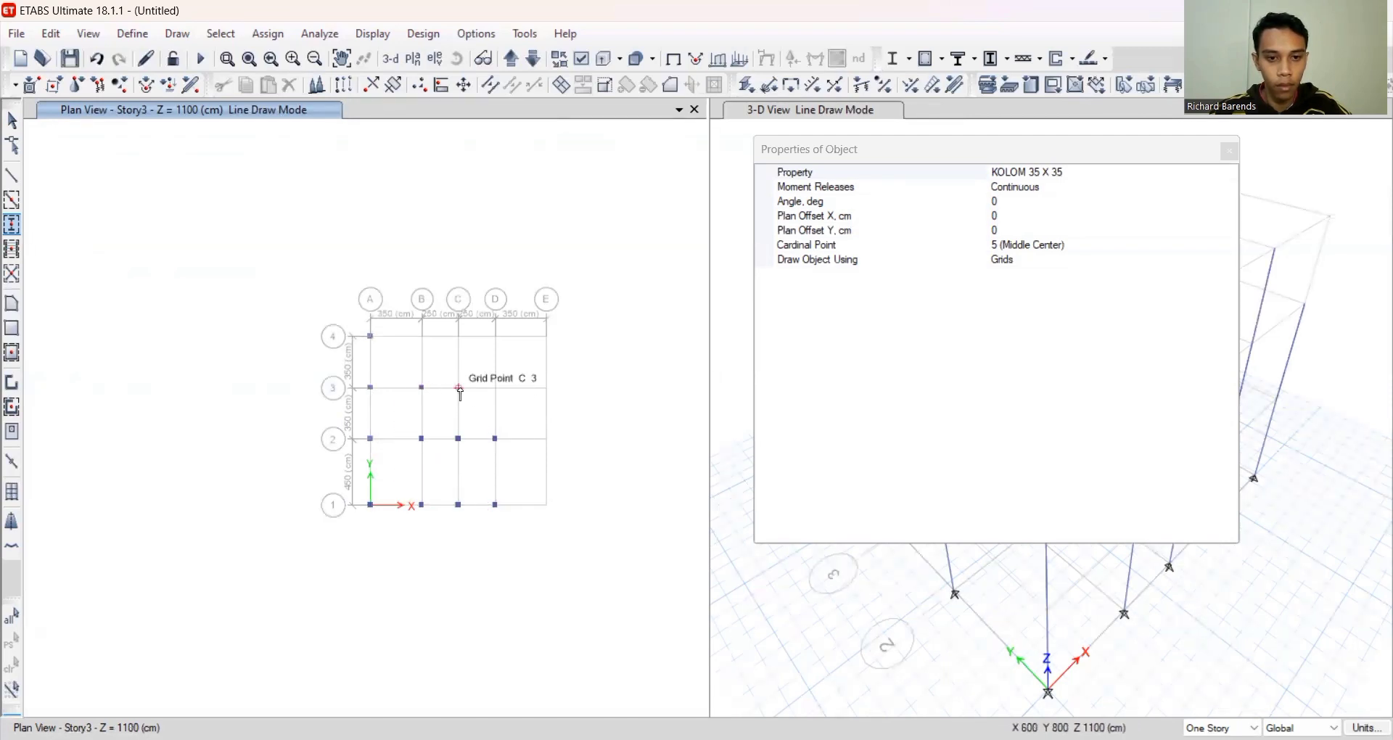
click(459, 388)
click(495, 388)
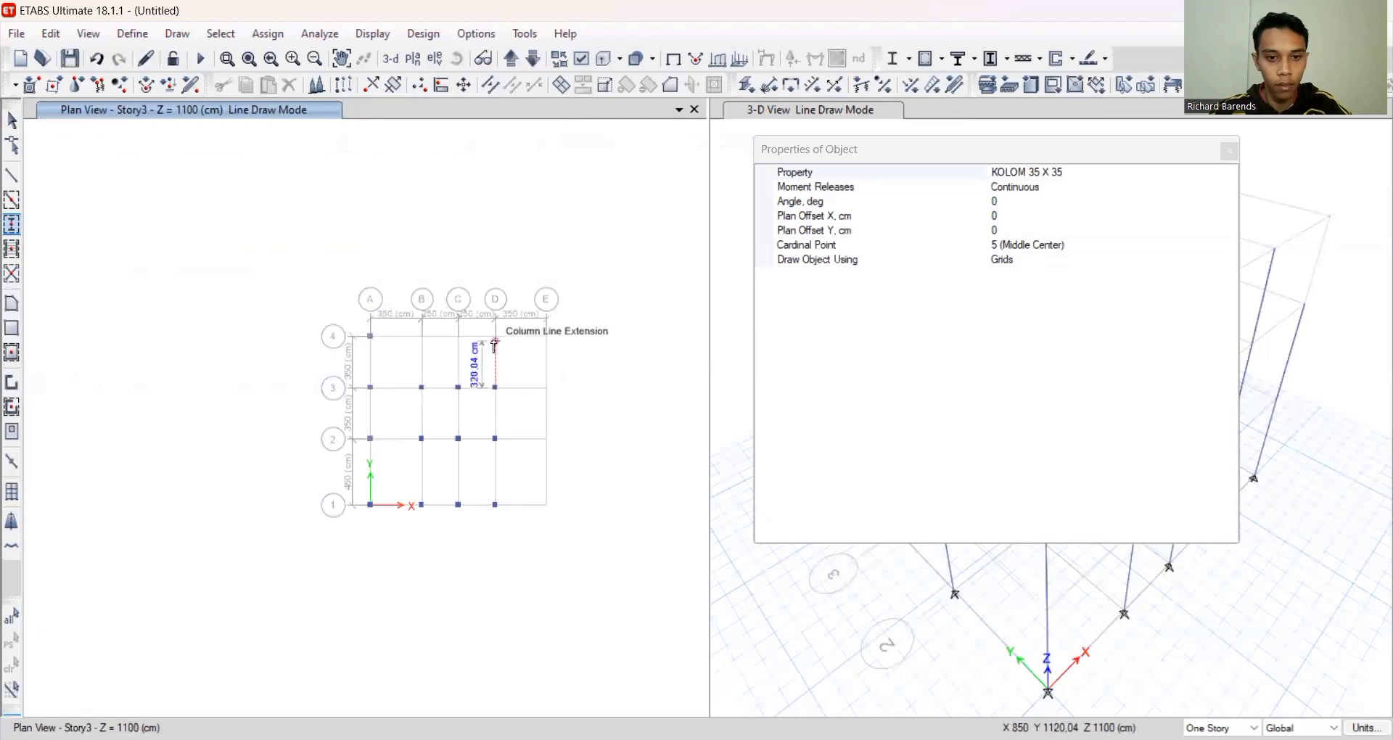
click(495, 336)
click(459, 336)
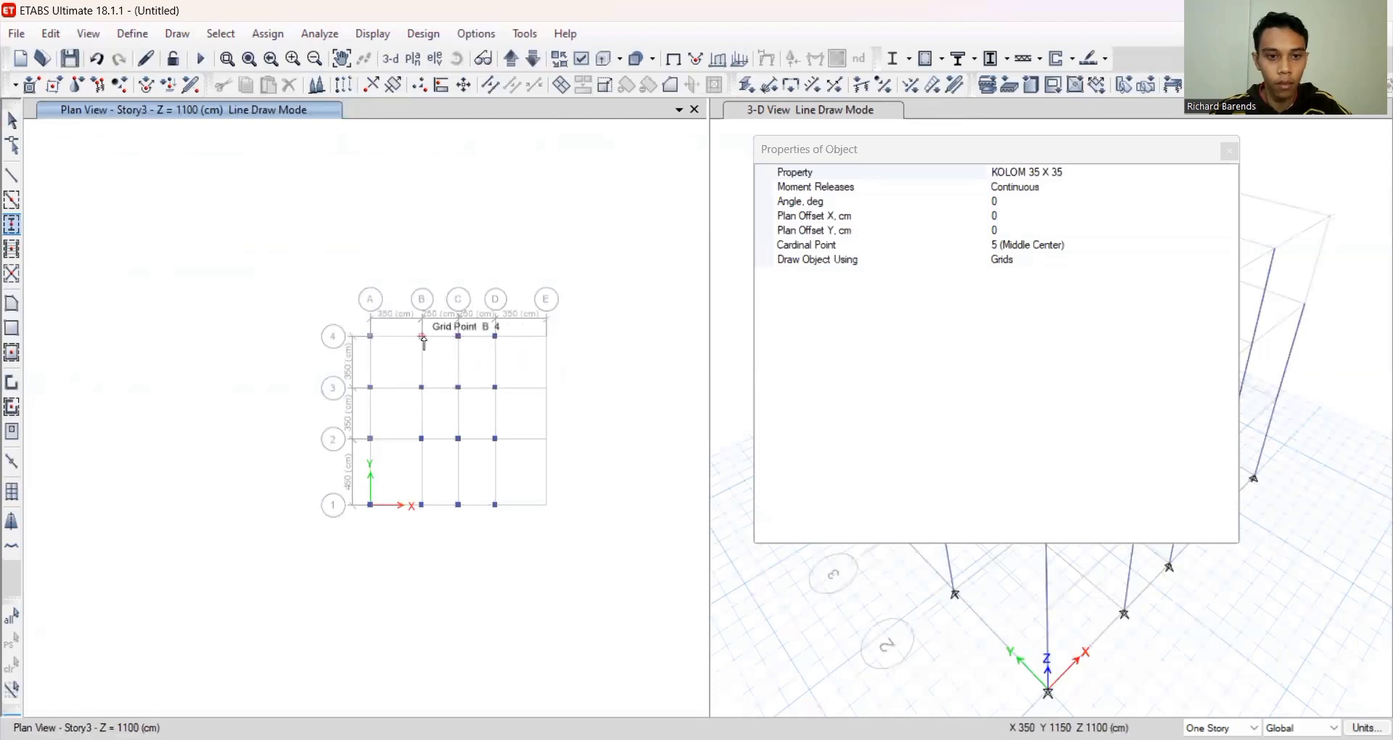
click(423, 338)
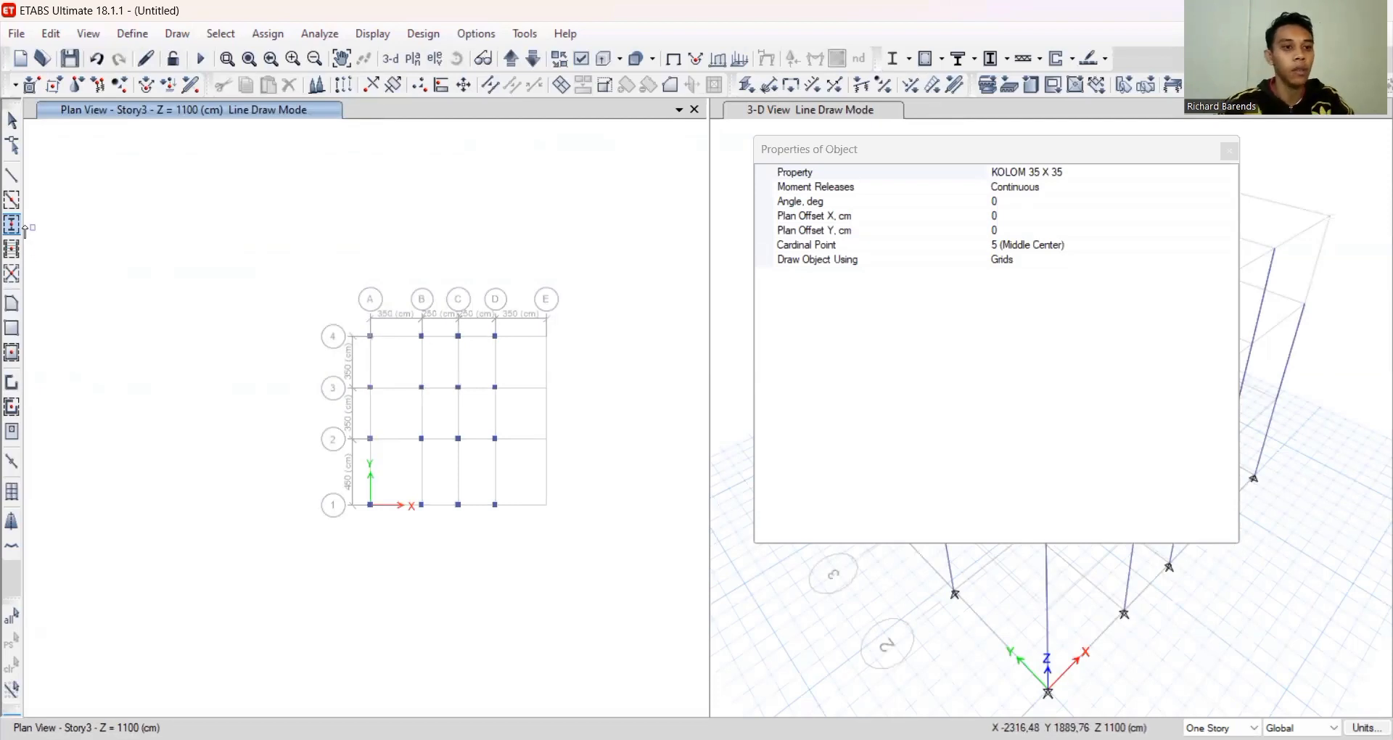
Quick-draw BALOK 35 beams on Story3 along grid line 4 from A to D and between lines 4 and 3 on A, B and C
click(11, 200)
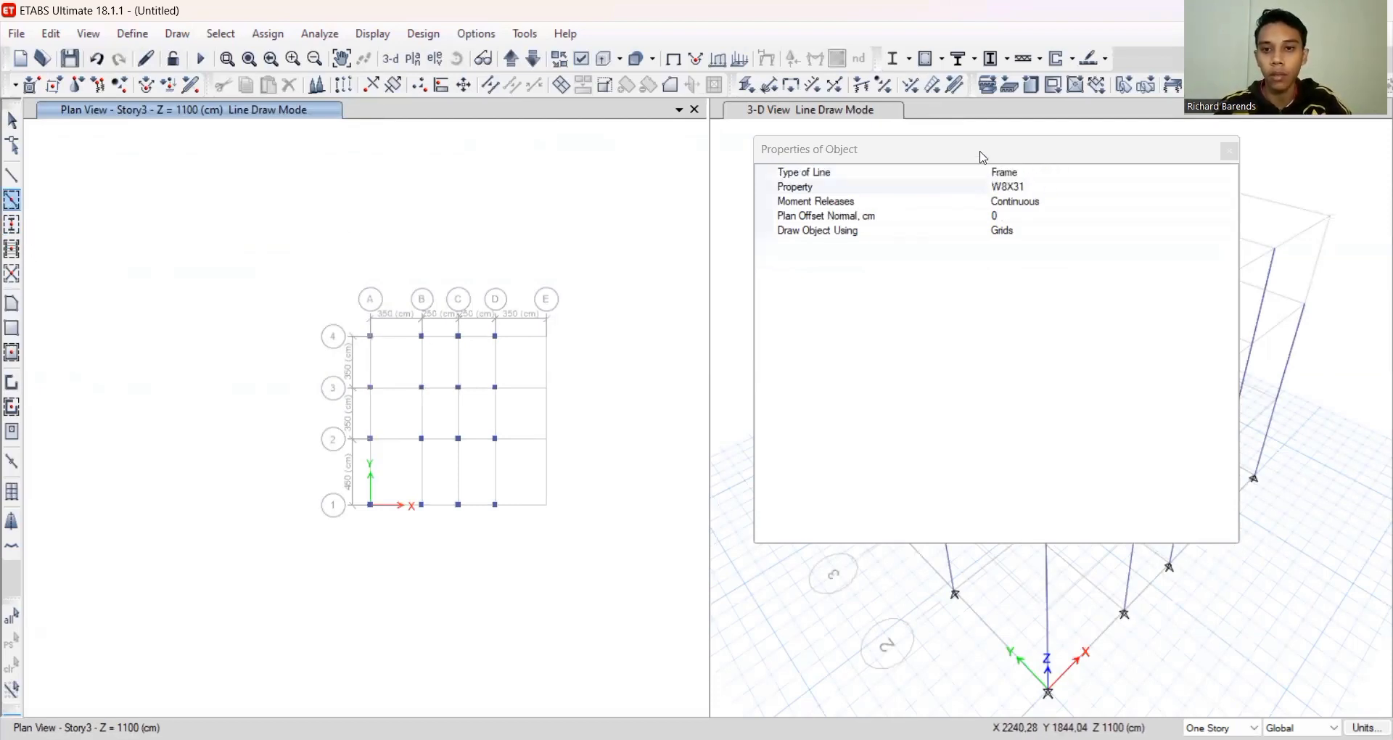
drag(1140, 159, 1064, 142)
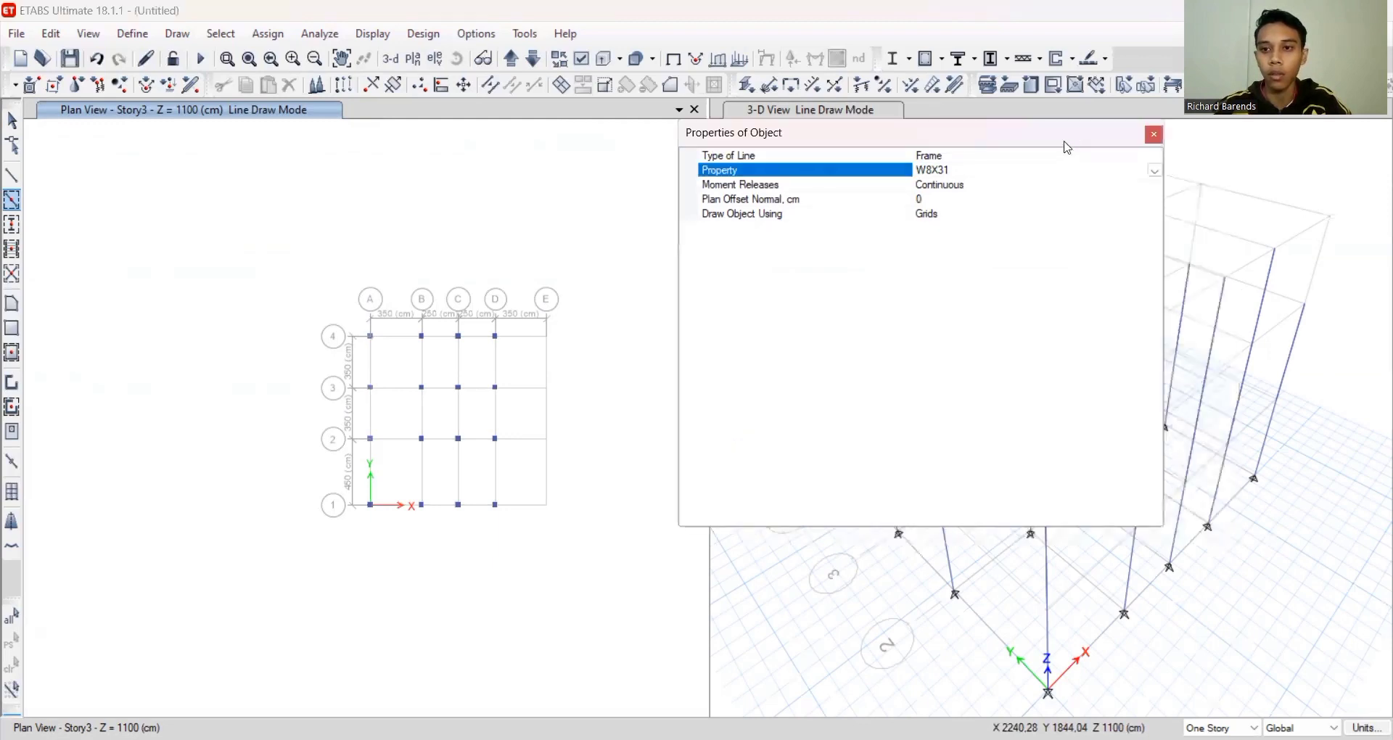
click(1114, 152)
click(904, 170)
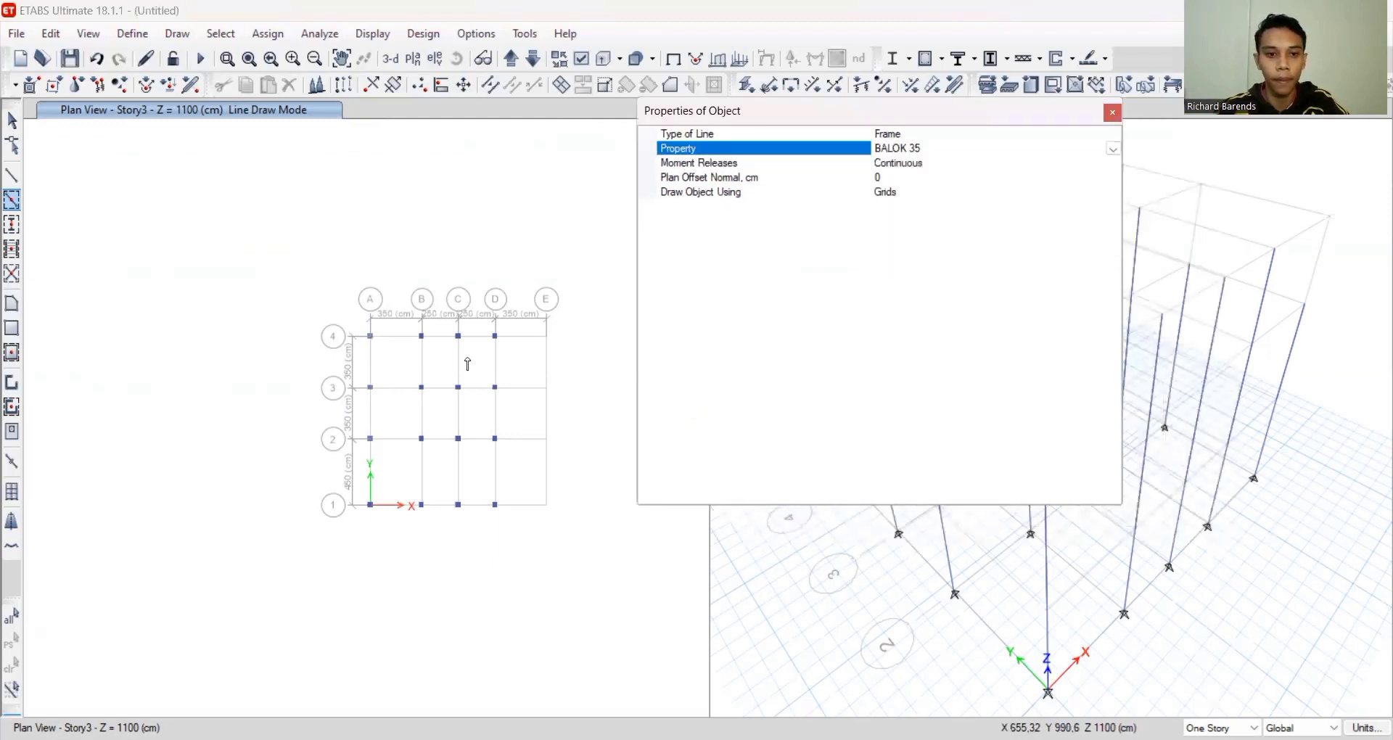
scroll(466, 363, up, 3)
click(273, 299)
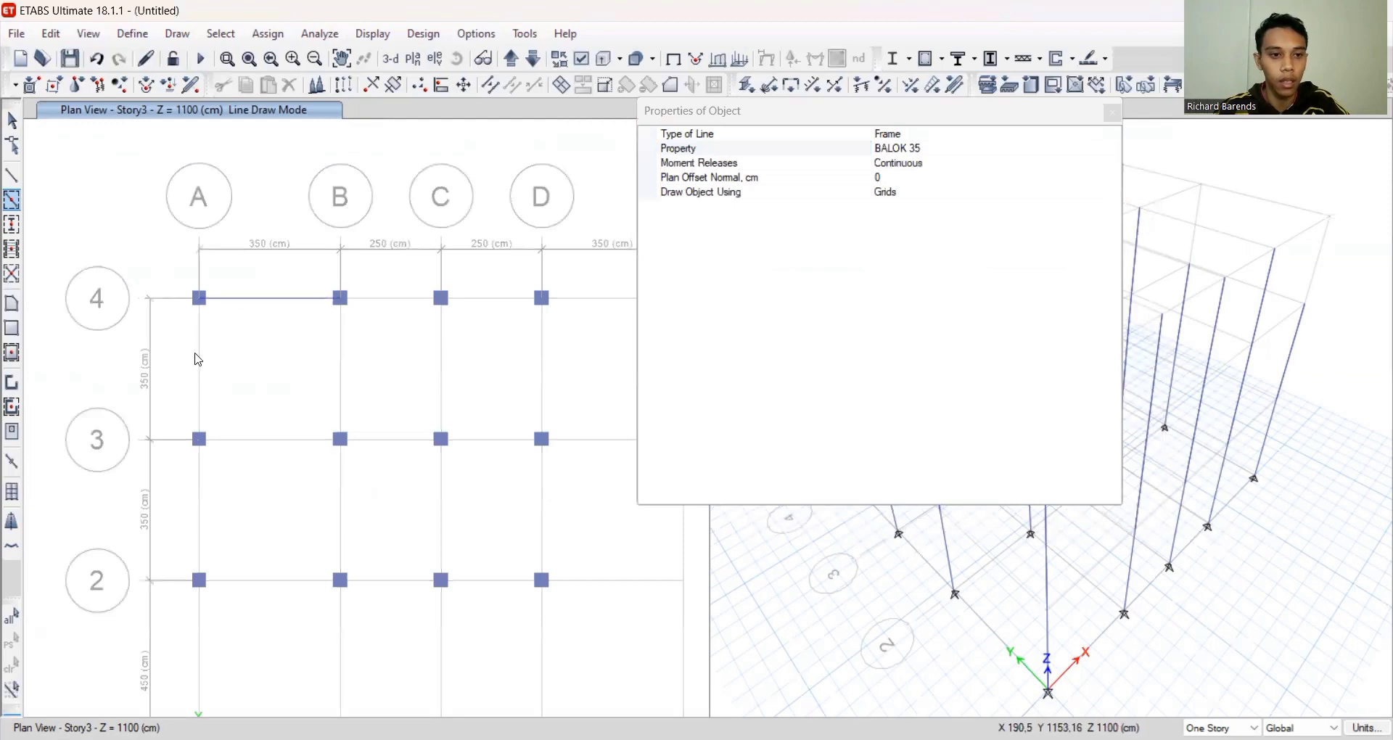
click(394, 304)
click(475, 303)
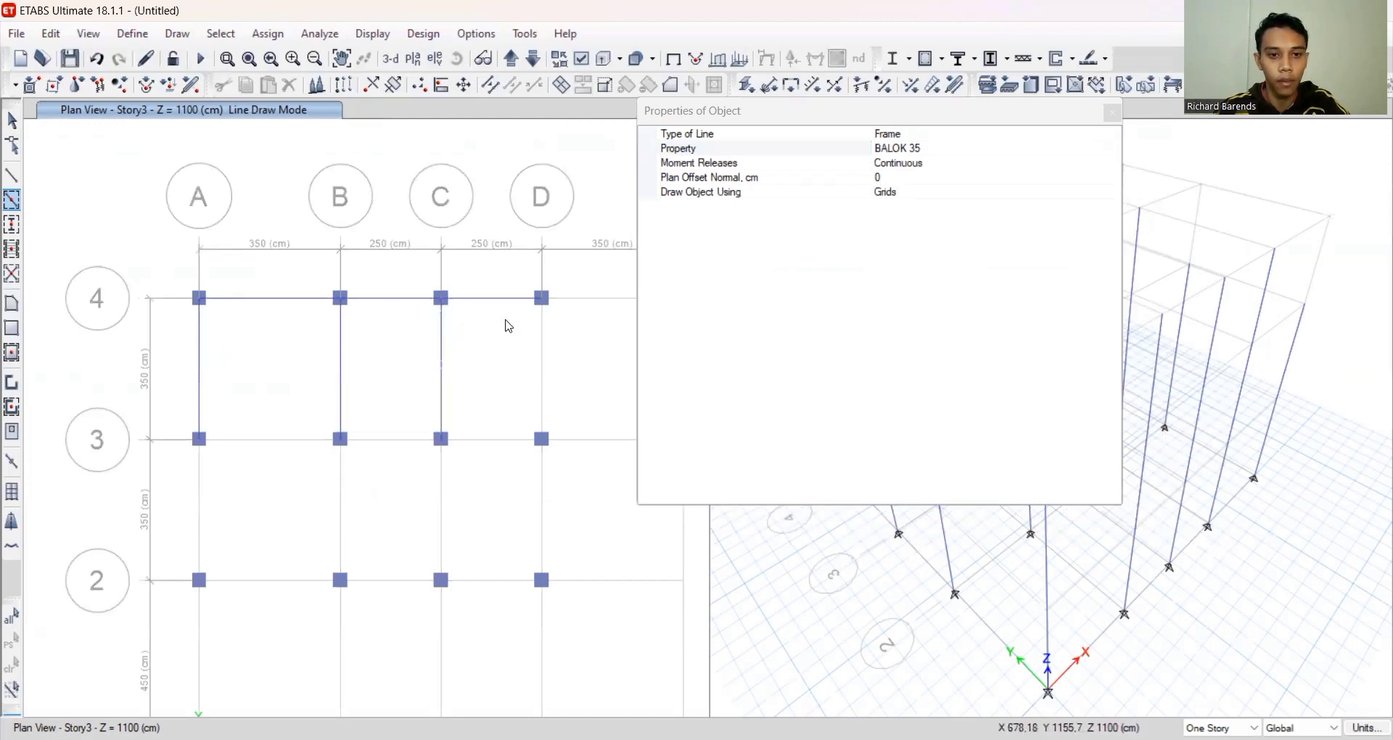
Draw the remaining BALOK 35 beams on Story3 along grid lines 1, 2, 3 and A to D, leaving out the bay between D and E
scroll(516, 351, down, 3)
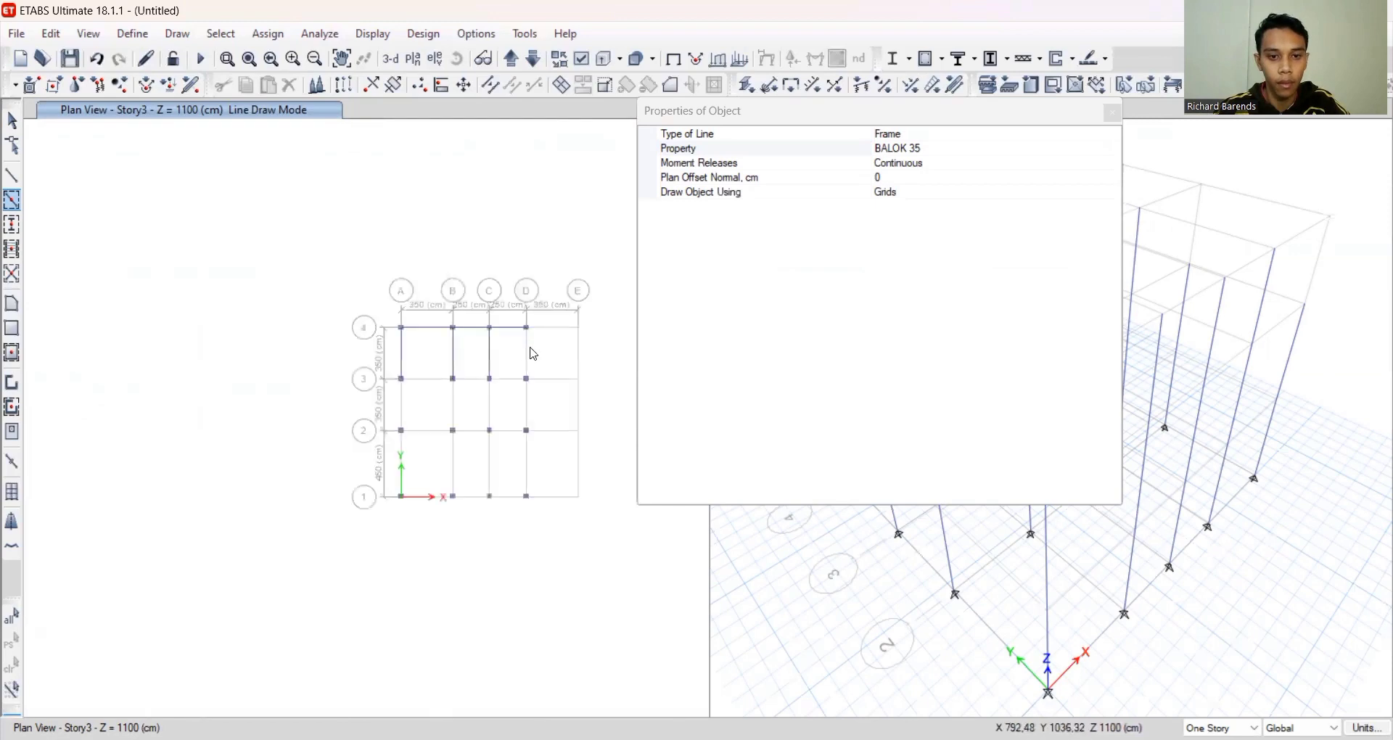
click(530, 463)
click(491, 471)
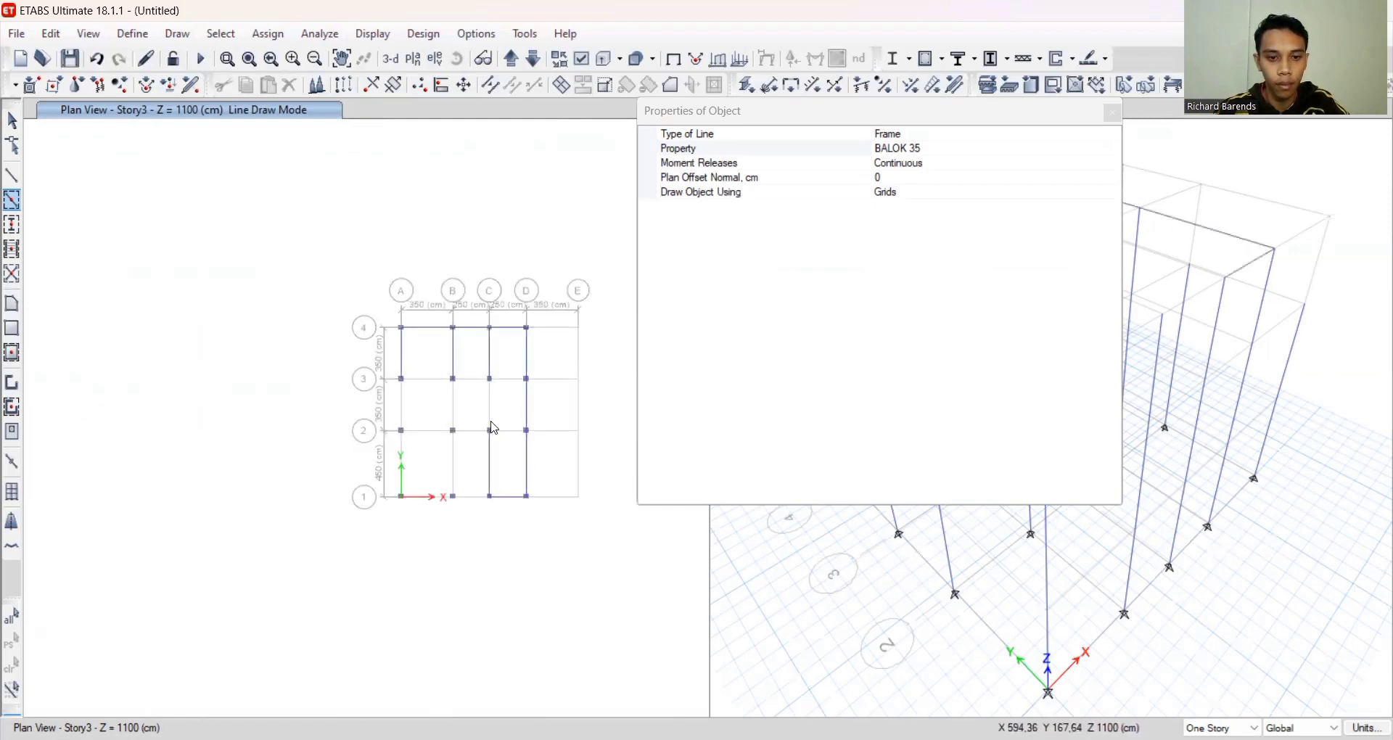
click(456, 479)
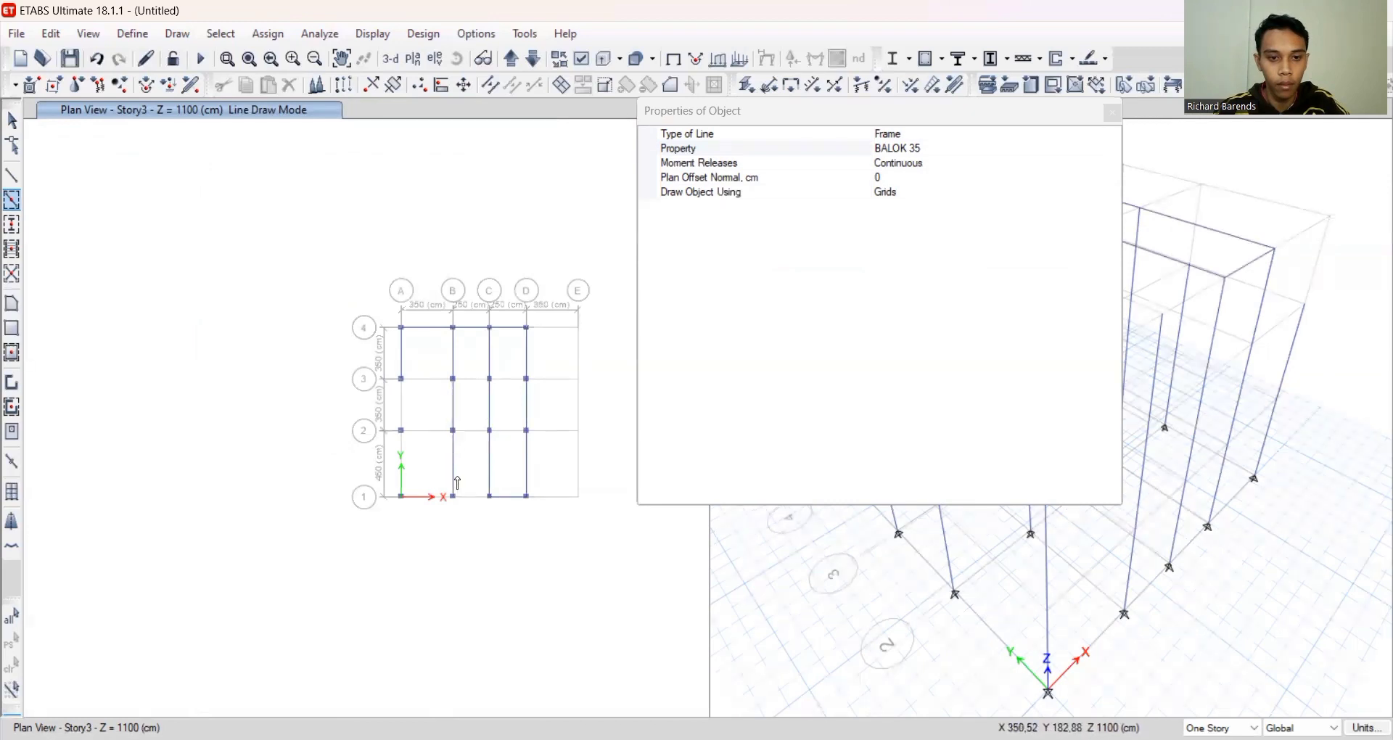
click(472, 501)
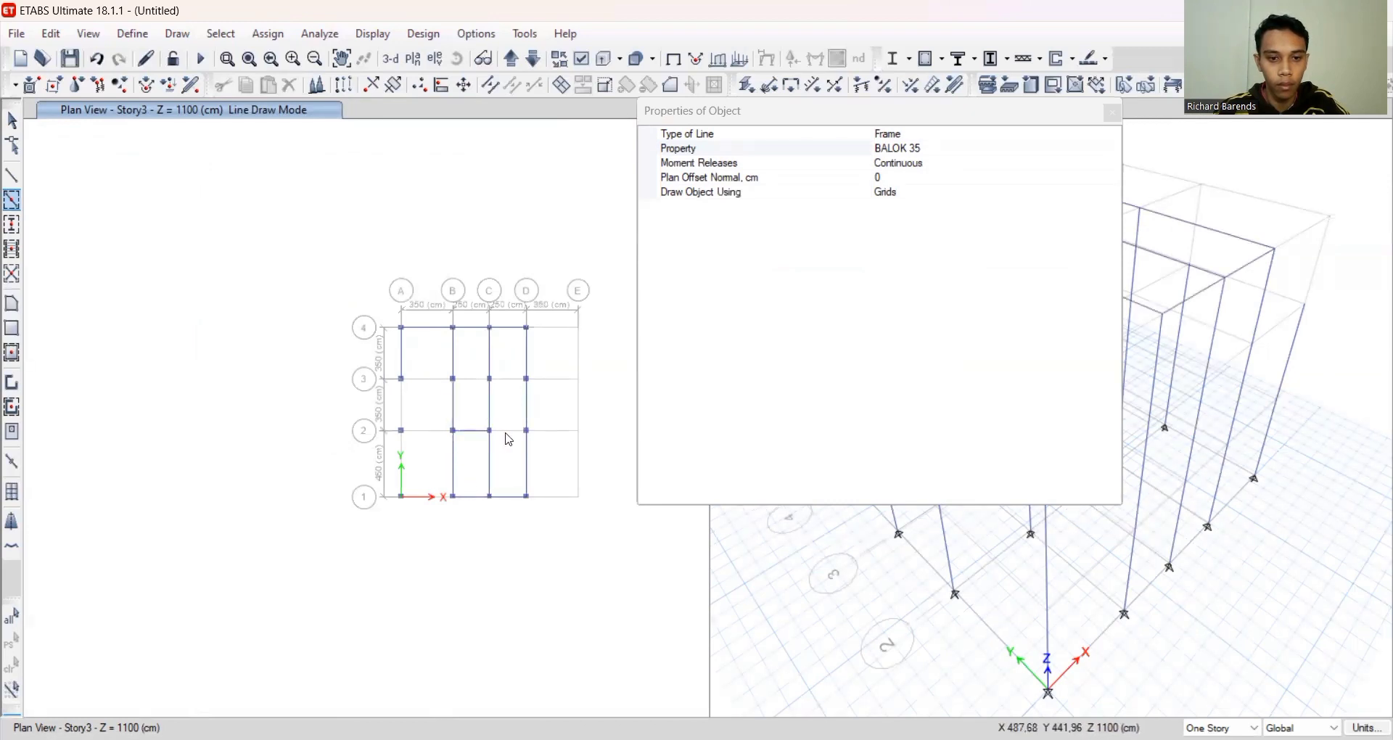
click(509, 438)
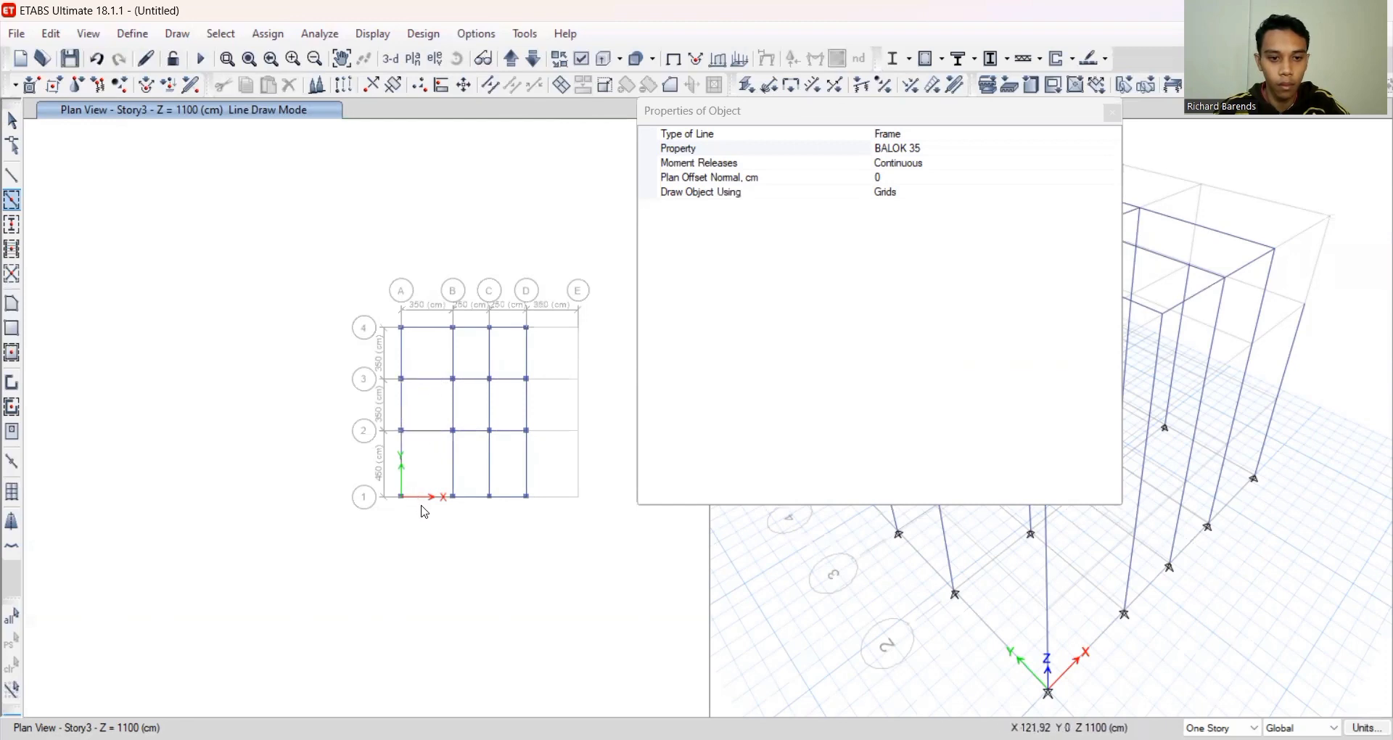
Move the plan view down to Story2 and draw BALOK 35 beams on all grid segments between lines A to E and 1 to 4
click(533, 58)
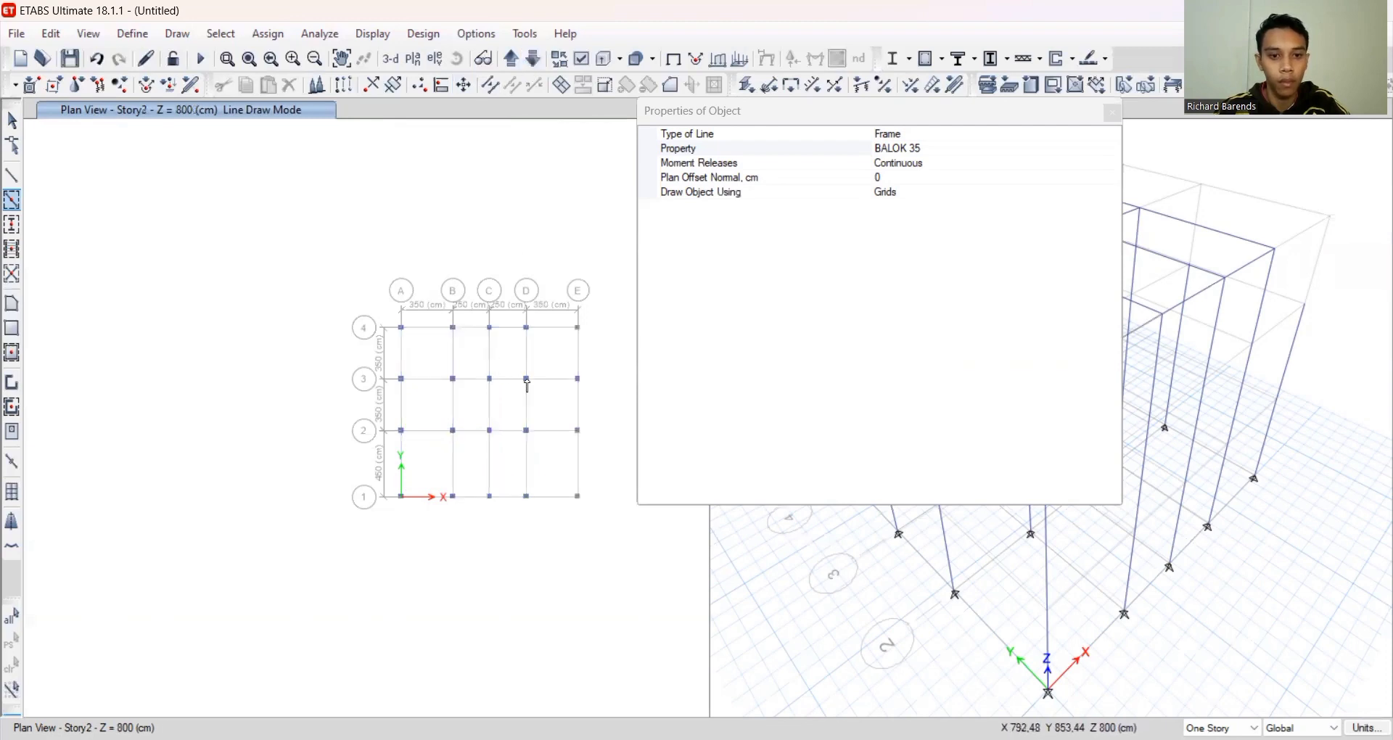
click(578, 351)
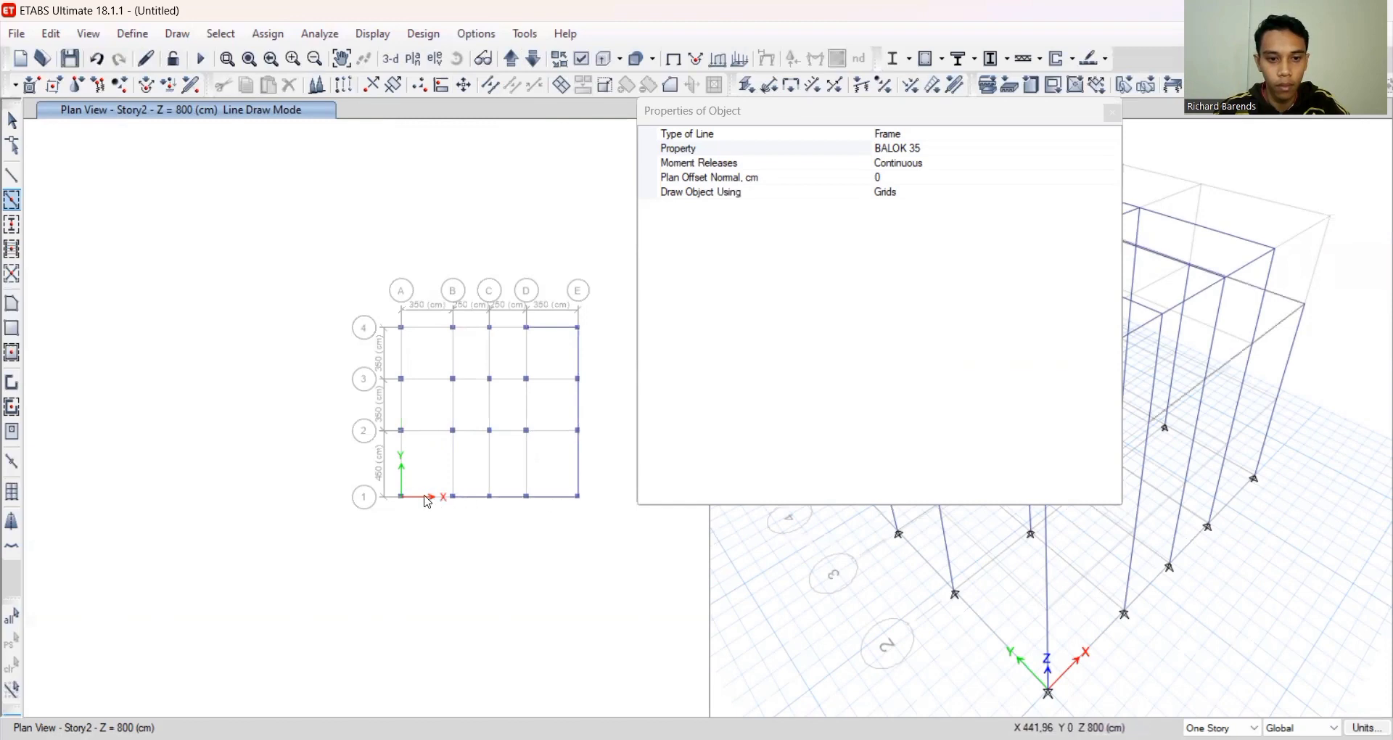
click(425, 434)
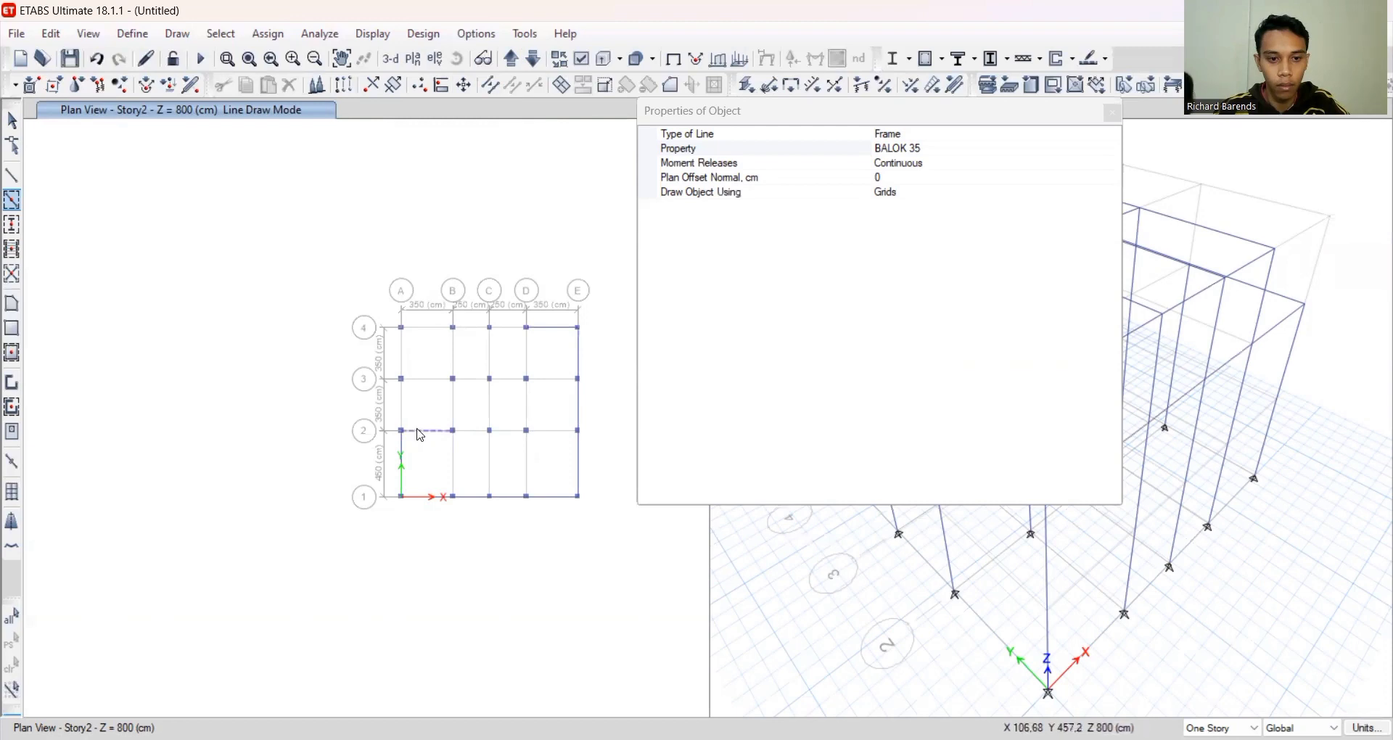
click(455, 464)
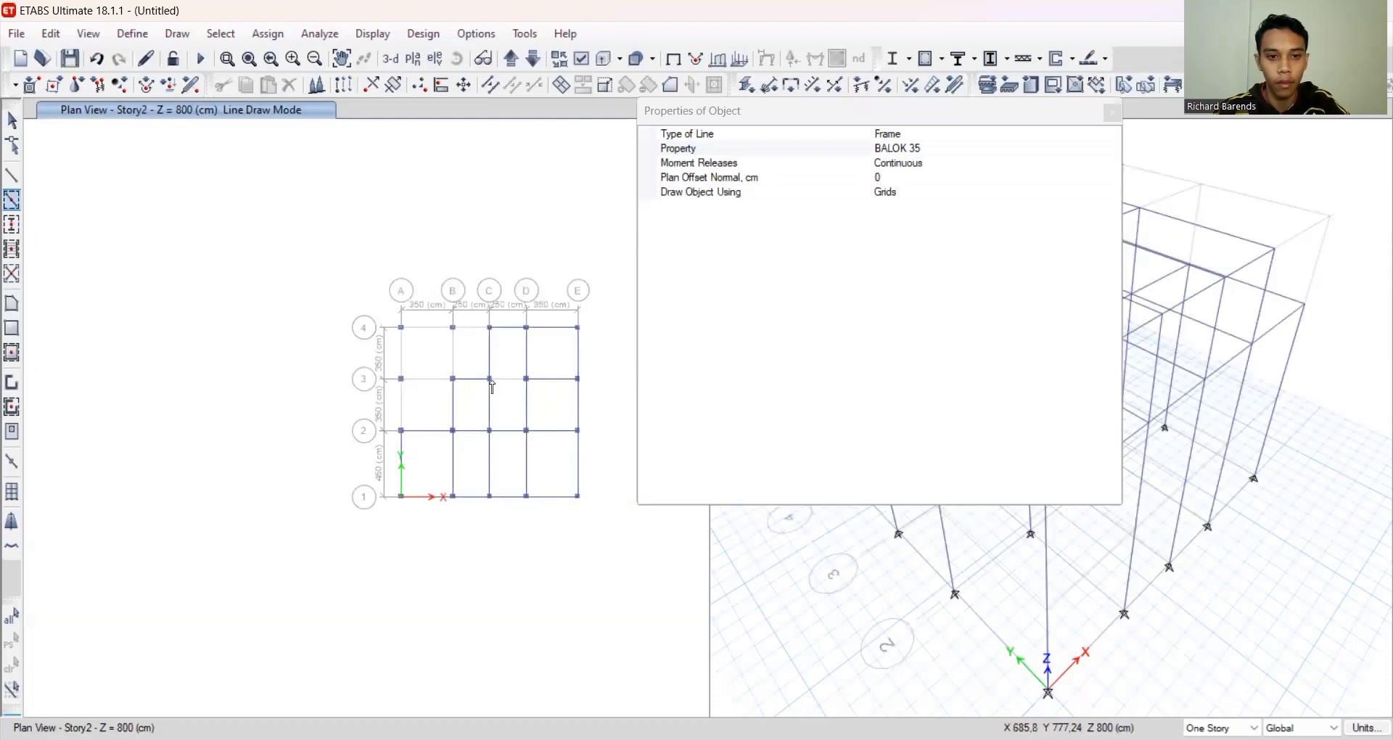
click(435, 327)
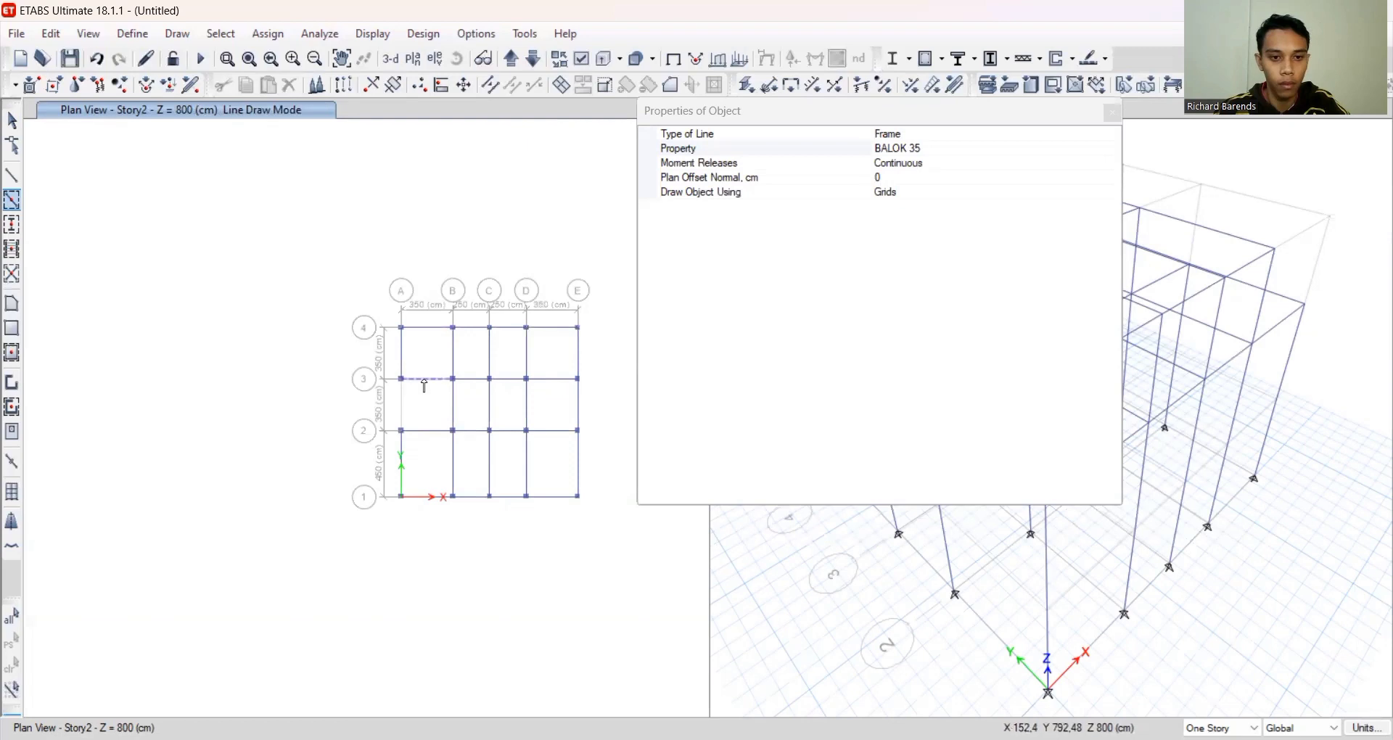
Move the plan view down to Story1 and draw BALOK 35 beams along grid lines A and B and across the bays between them
click(533, 58)
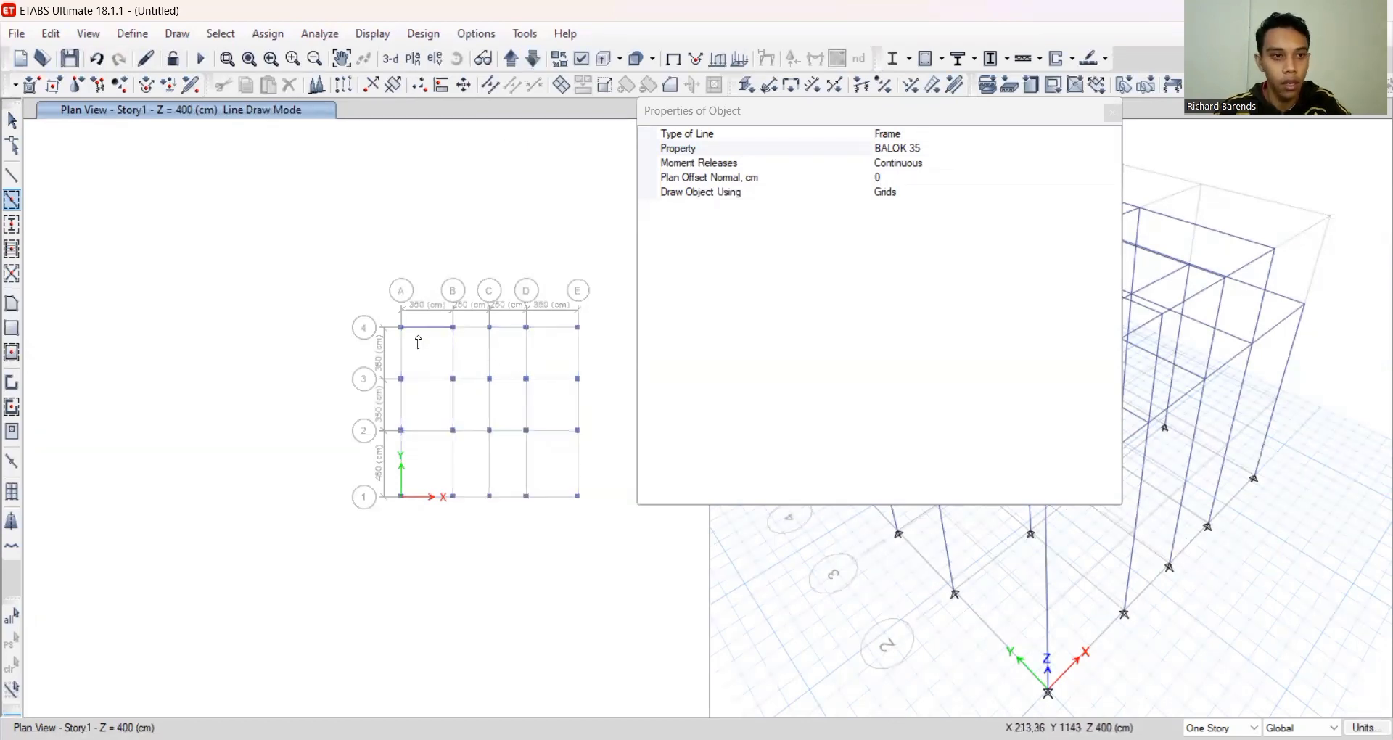
click(402, 362)
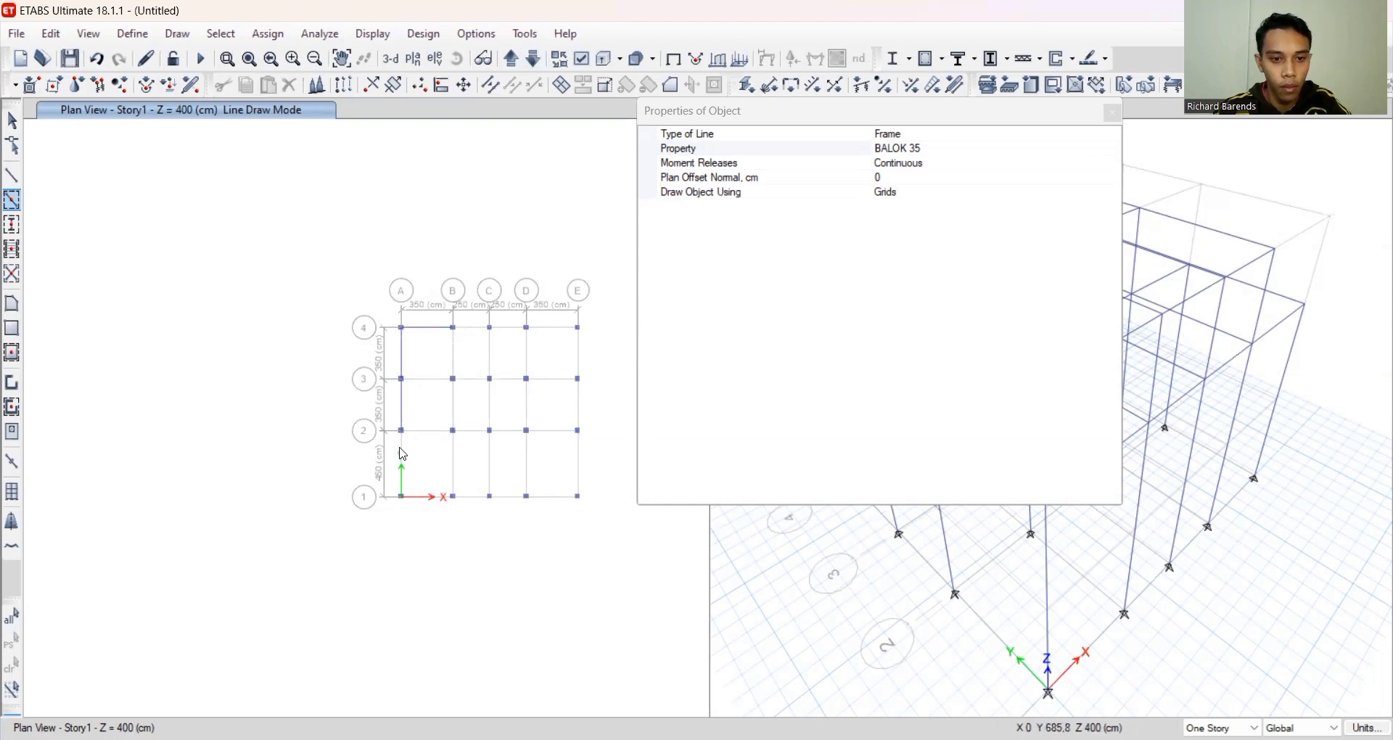
click(399, 477)
click(423, 497)
click(434, 429)
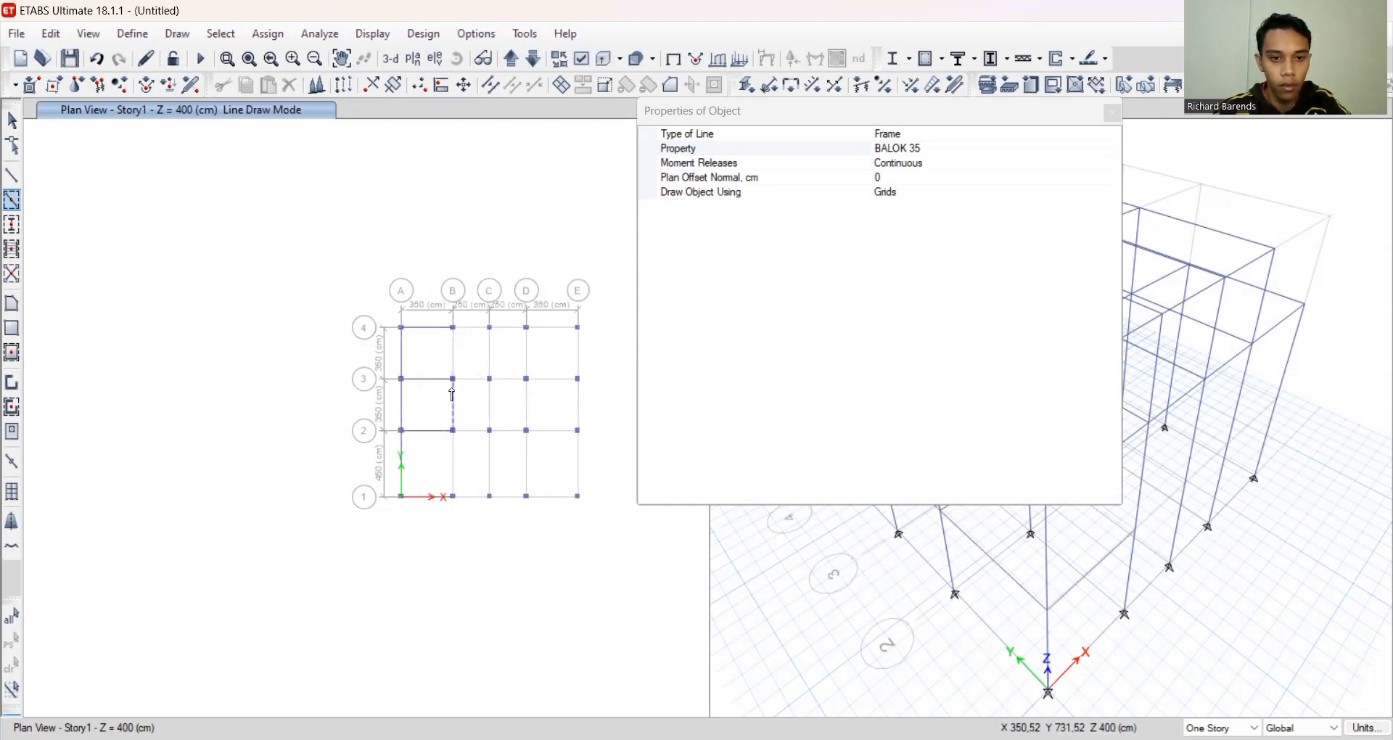
click(454, 444)
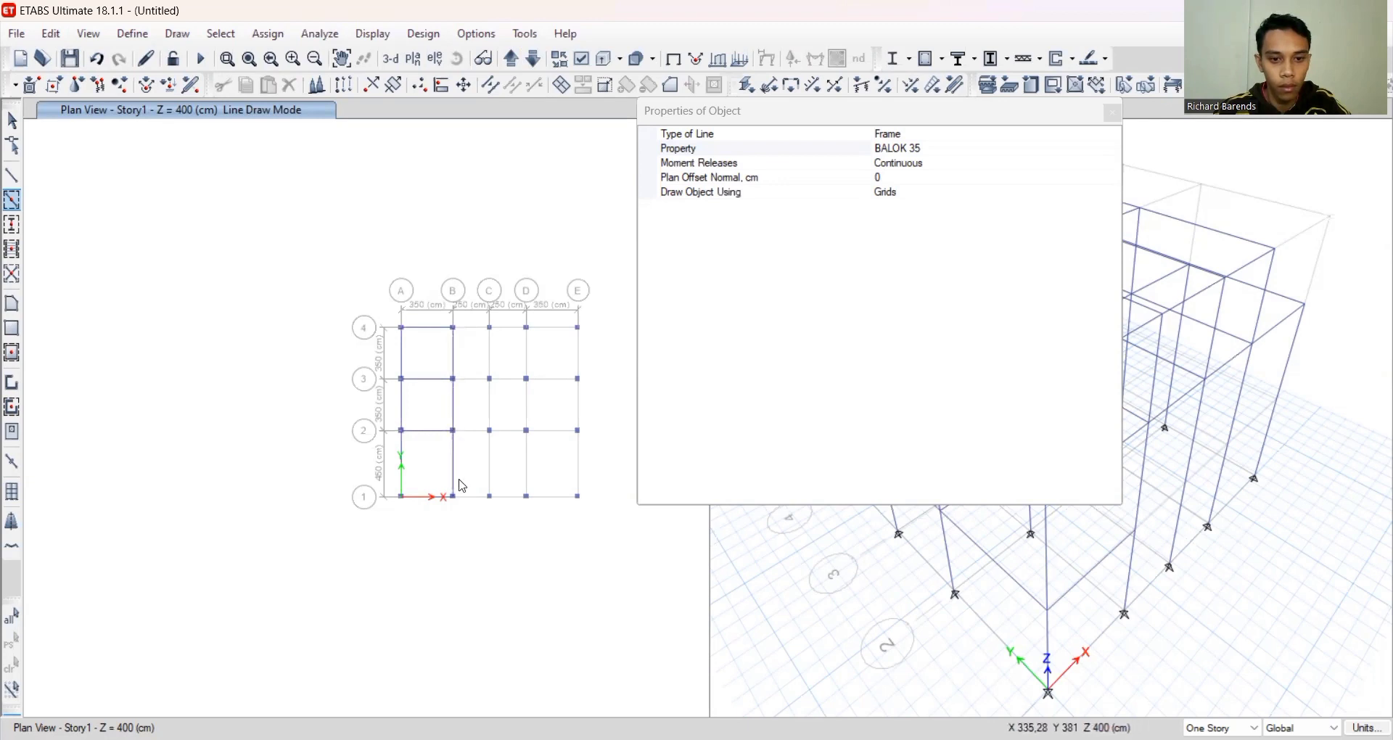
Draw the remaining BALOK 35 beams on Story1 from grid line B across to grid line E
click(469, 496)
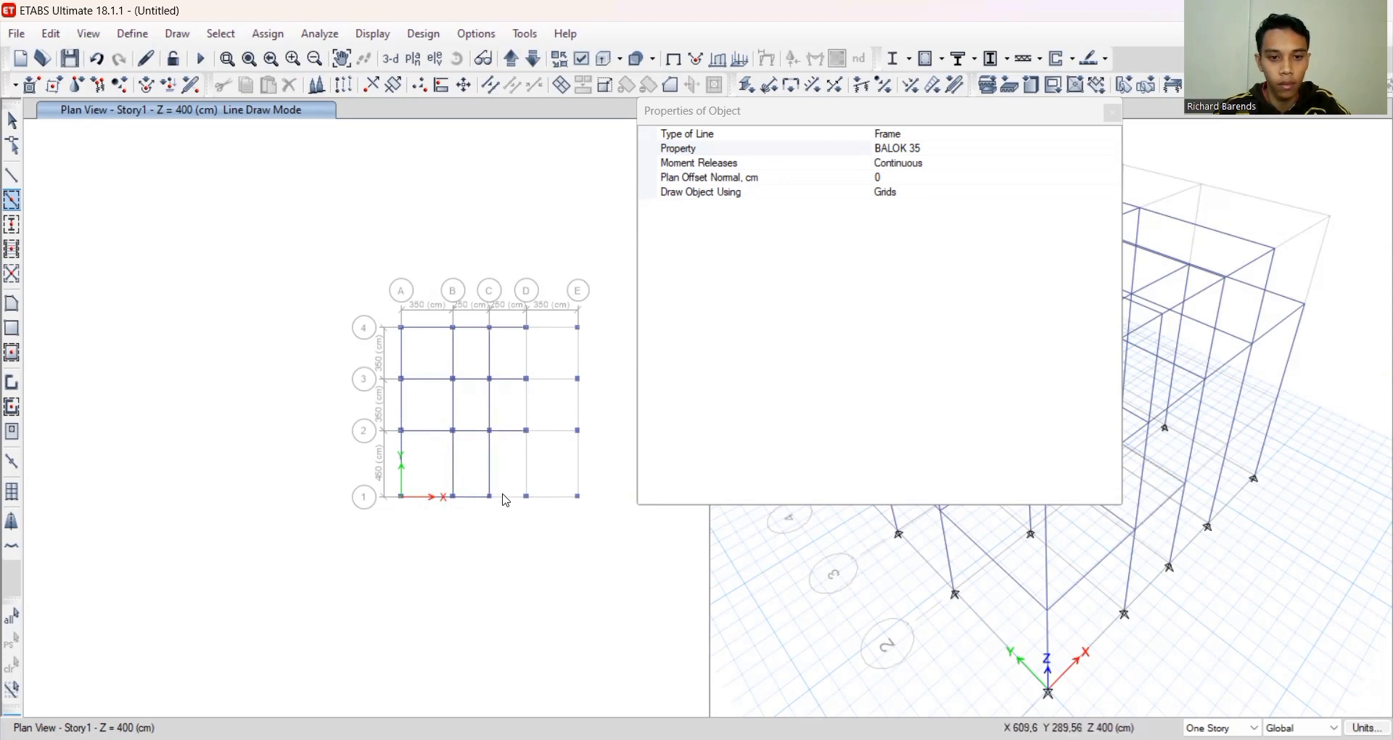
click(546, 497)
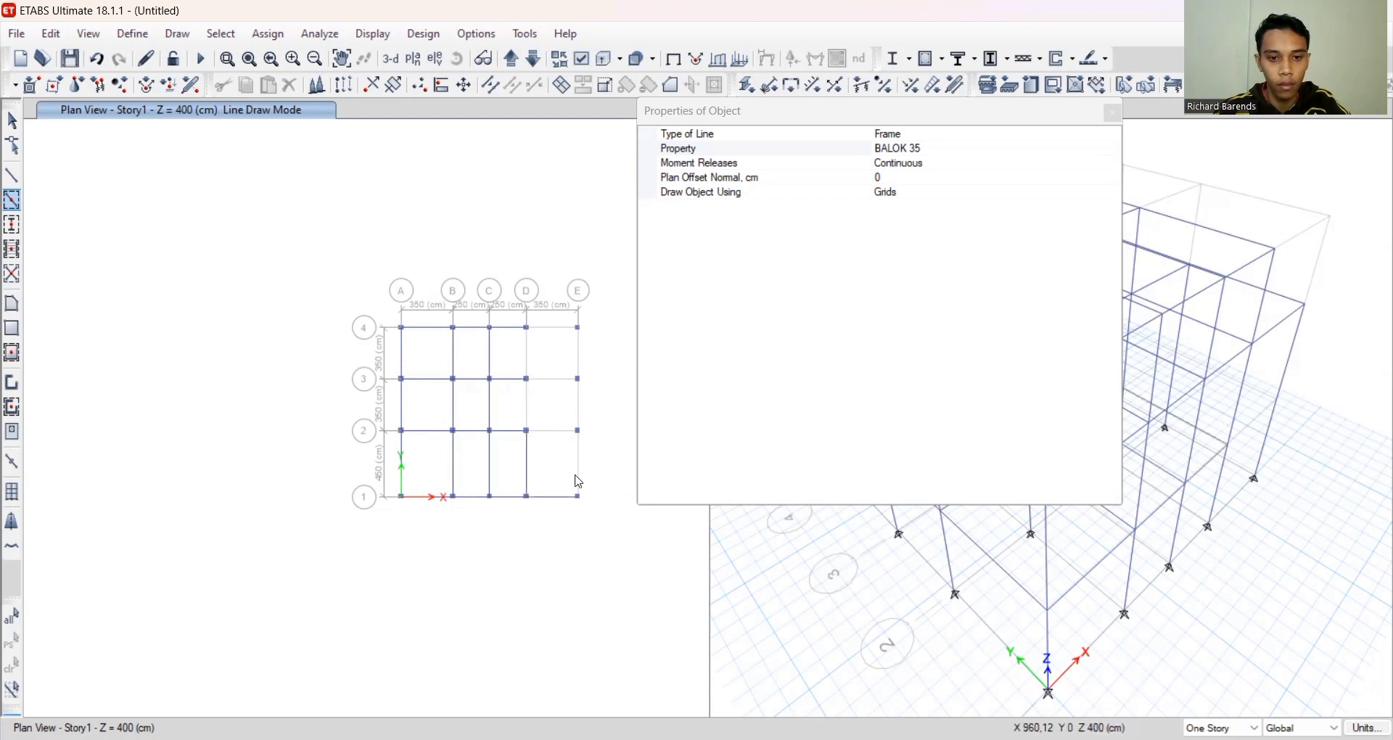
click(578, 475)
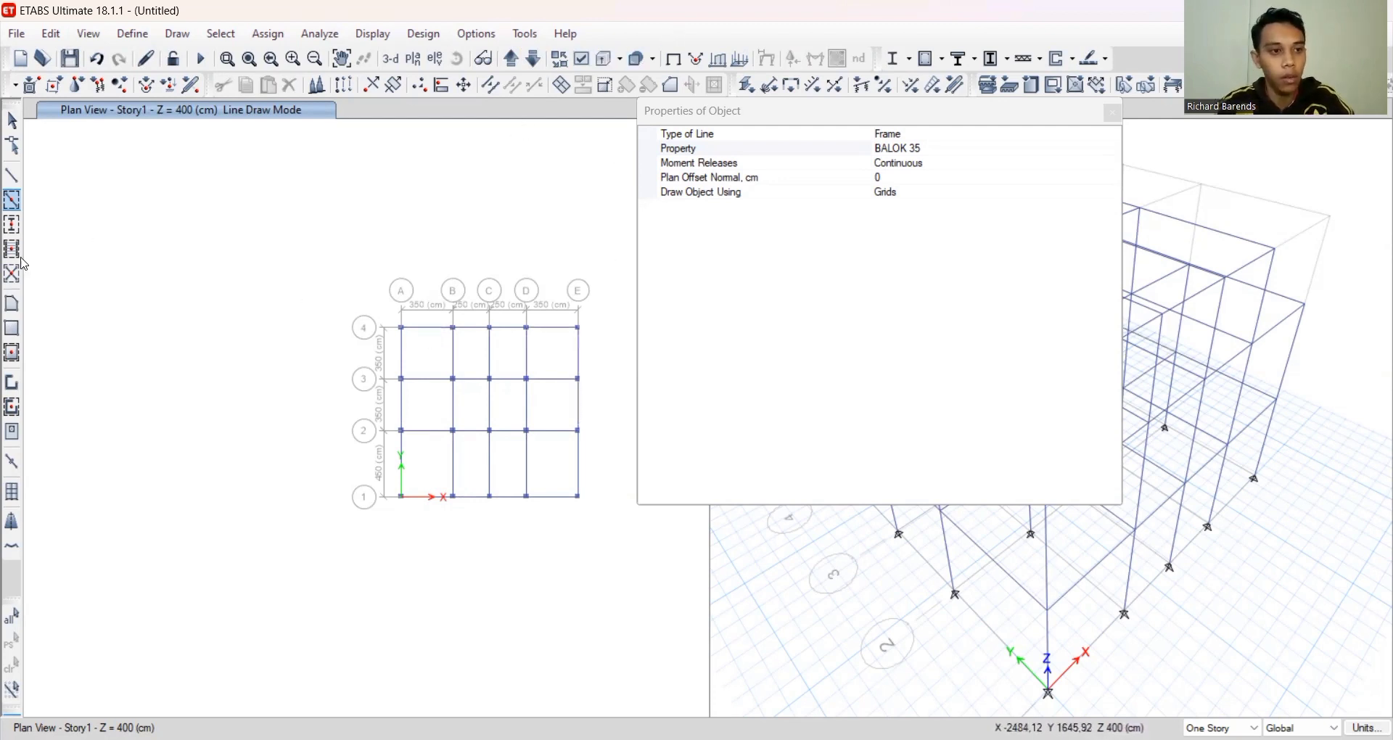
Quick-draw PLAT 120 floor slabs in every Story1 grid panel, leaving the panel between A-B and 2-3 open
click(10, 354)
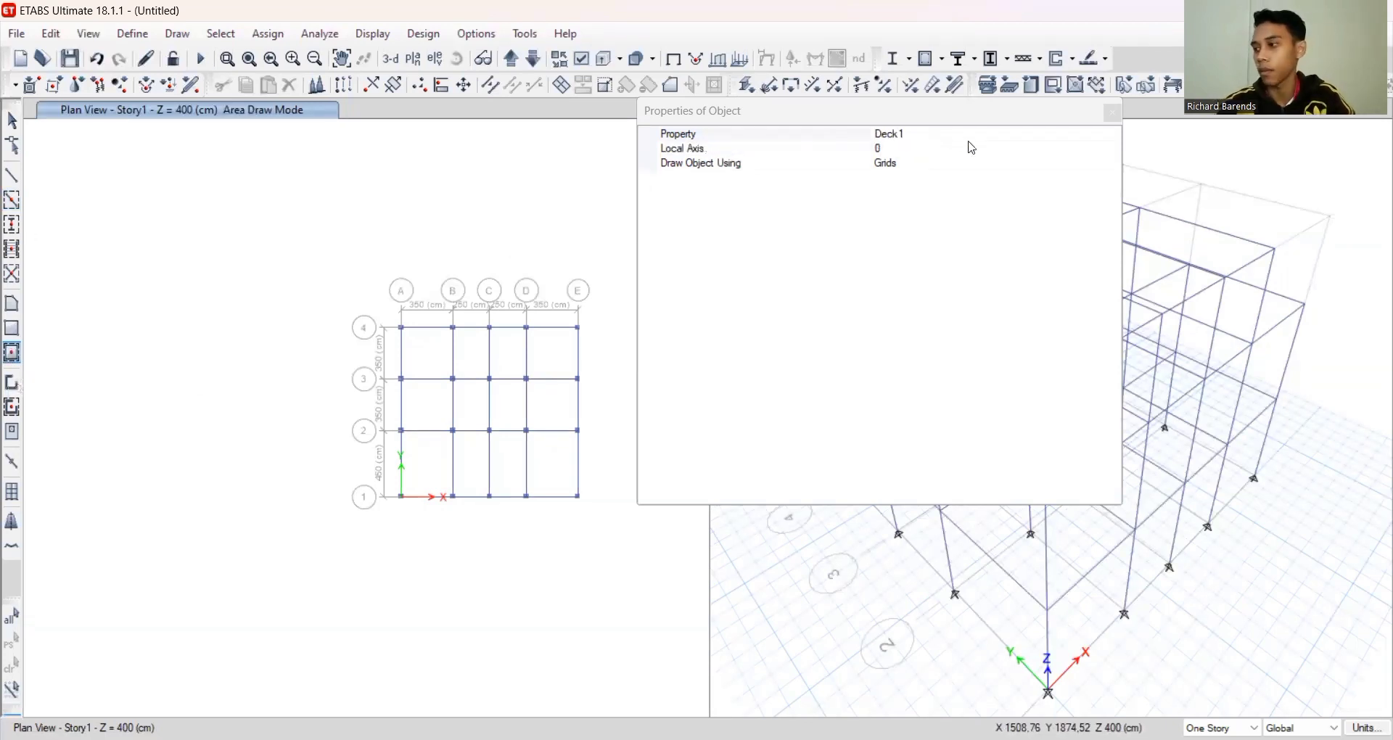
click(1056, 135)
click(1112, 133)
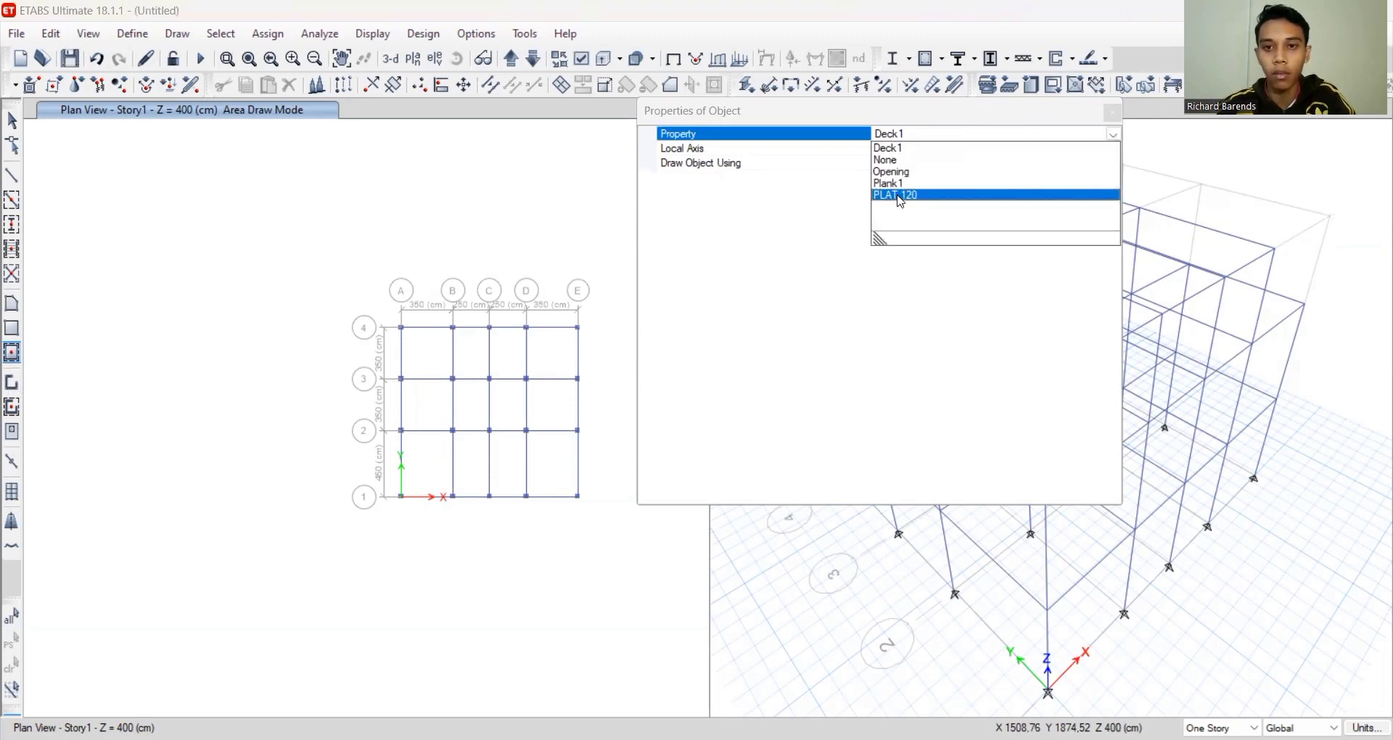
click(897, 195)
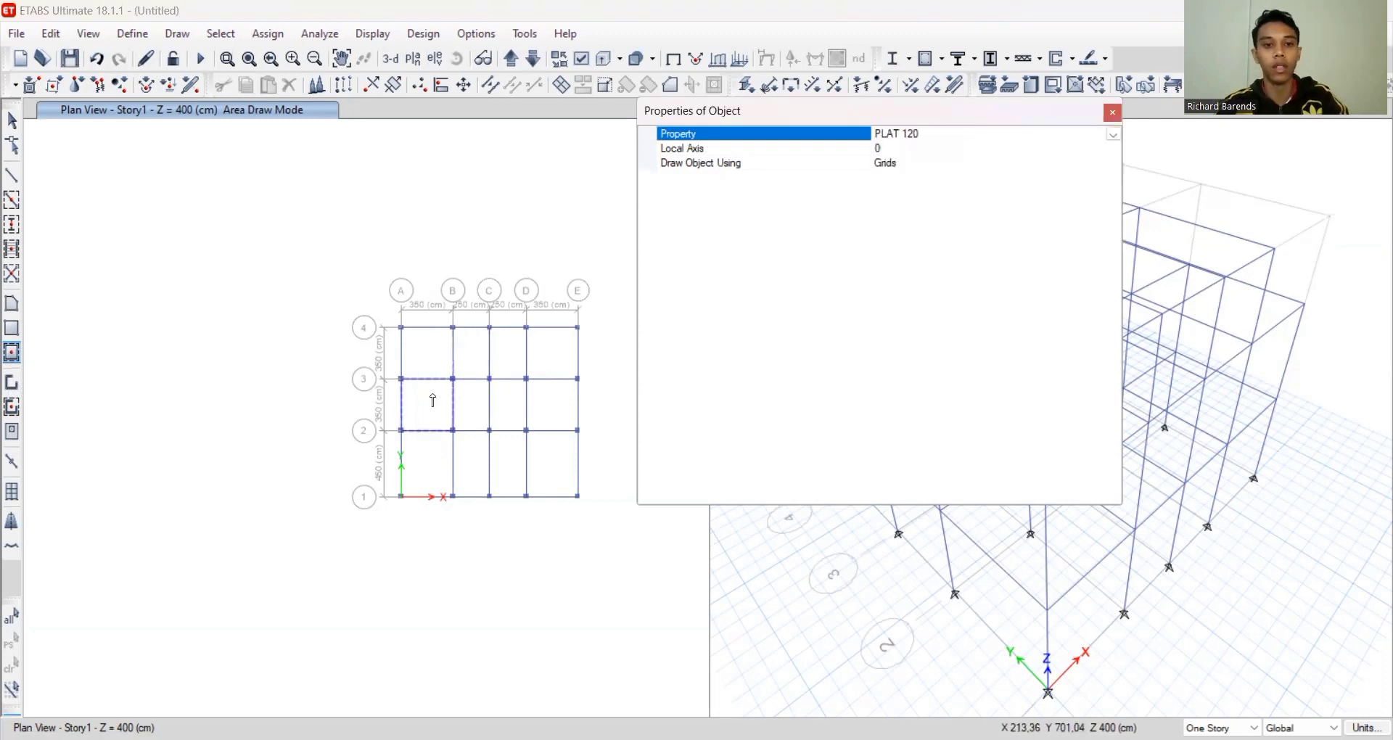
click(437, 465)
click(431, 361)
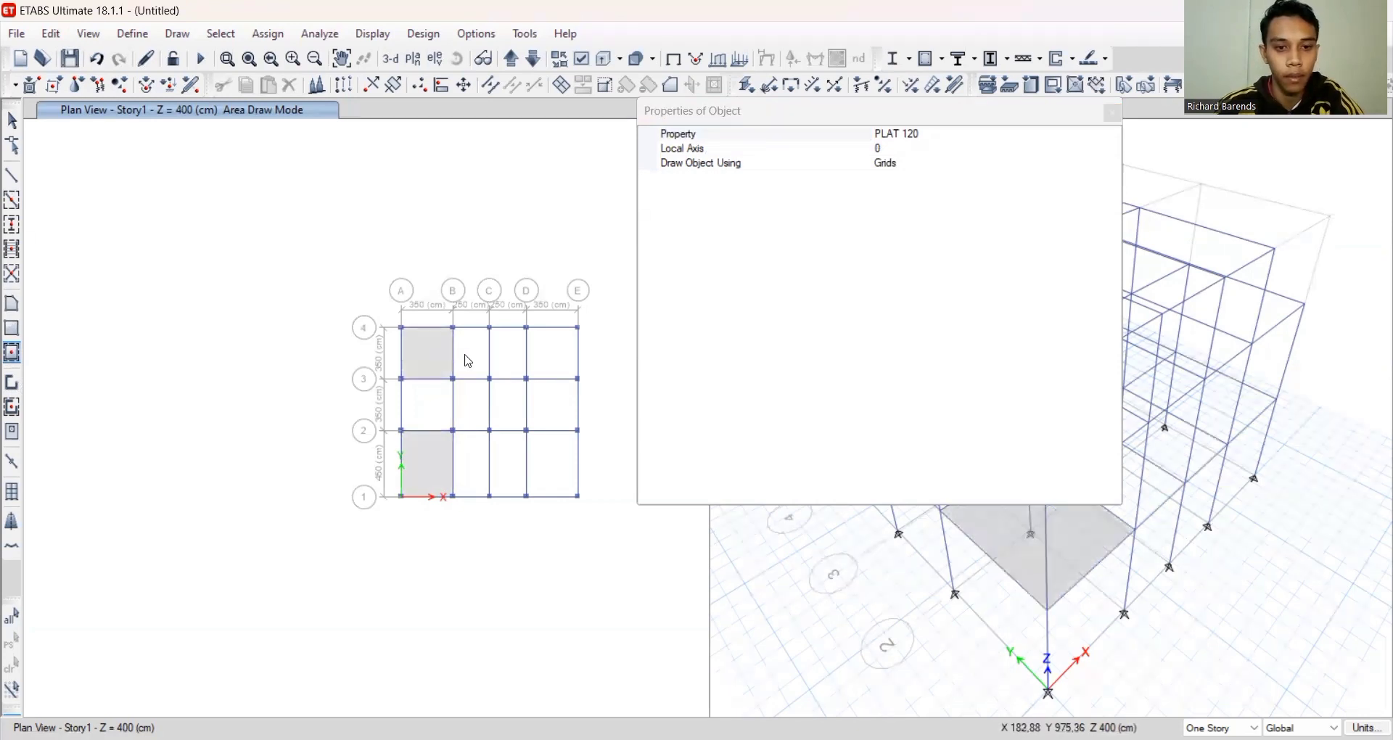
click(483, 363)
click(500, 357)
click(549, 358)
click(545, 399)
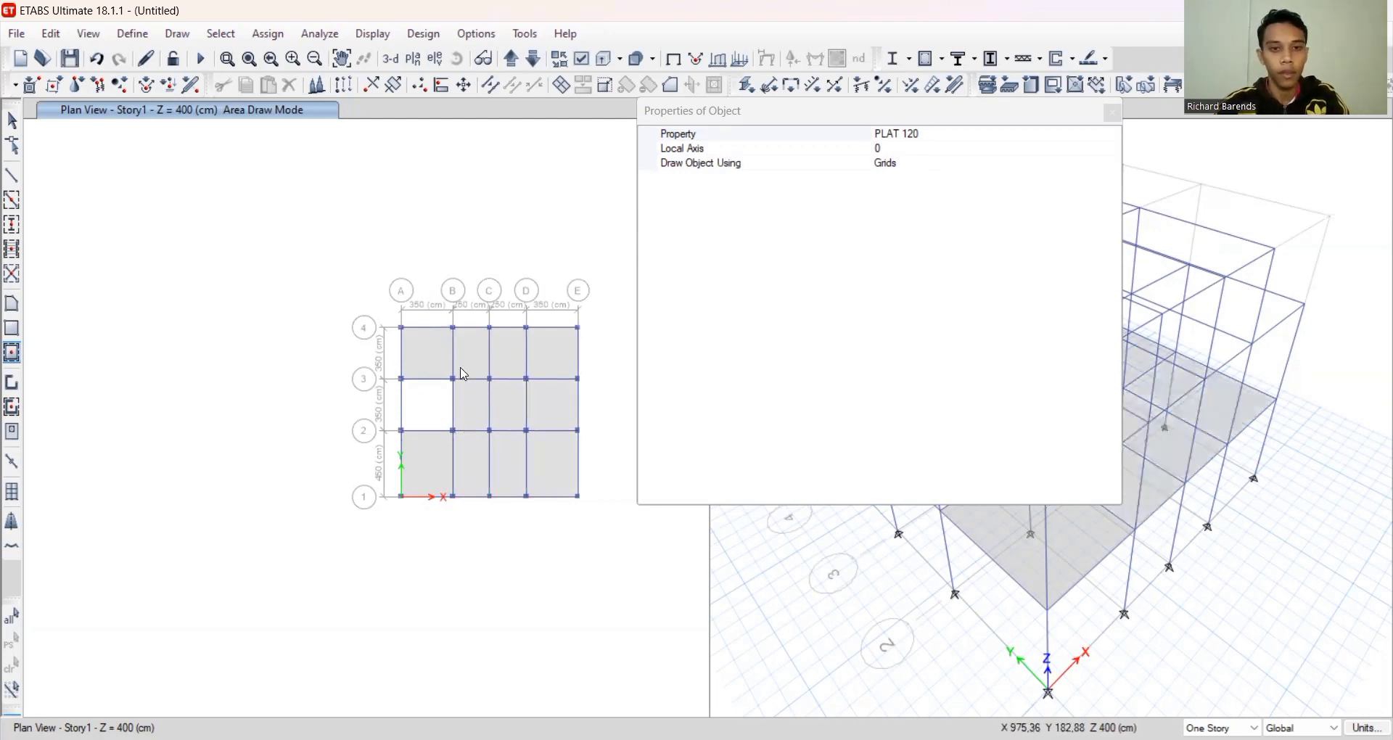
Move the plan view up to Story2 and quick-draw PLAT 120 slabs in every grid panel except A-B between lines 2 and 3
click(511, 58)
click(423, 358)
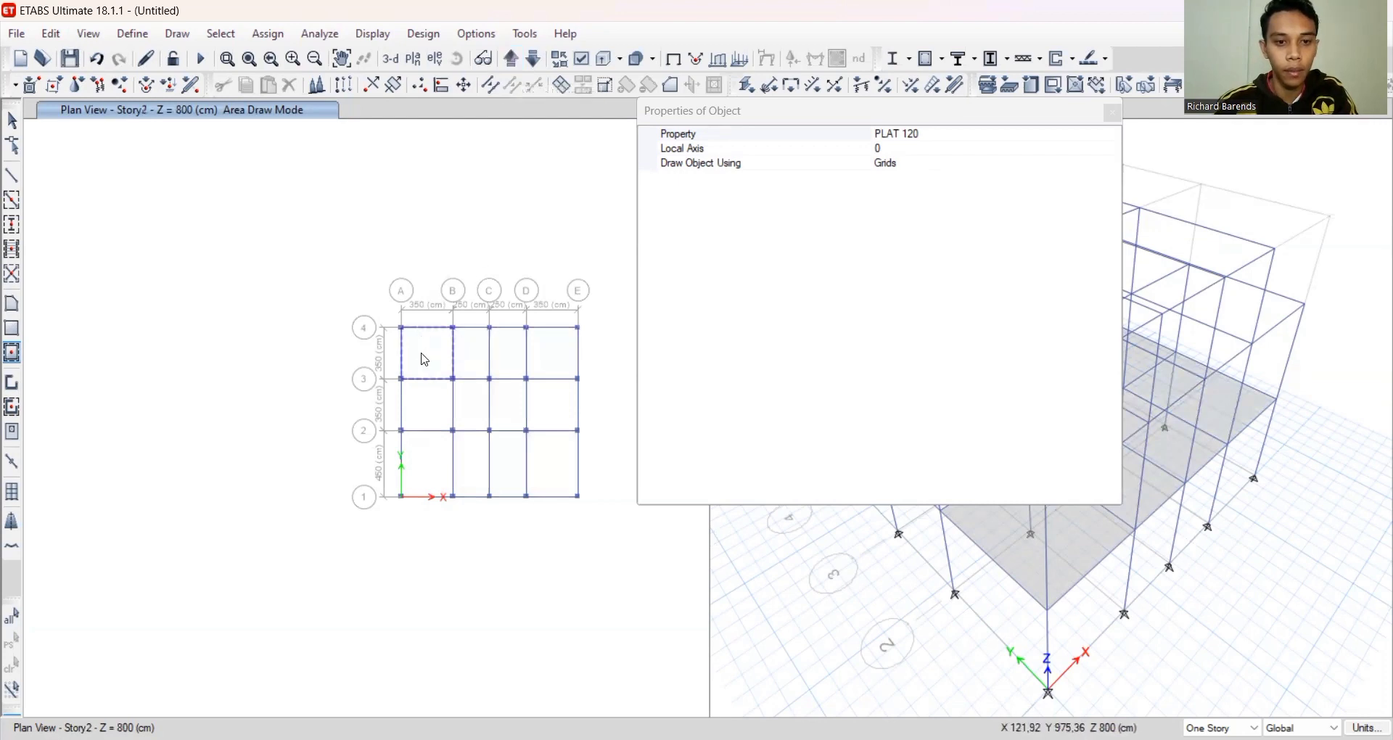
click(468, 361)
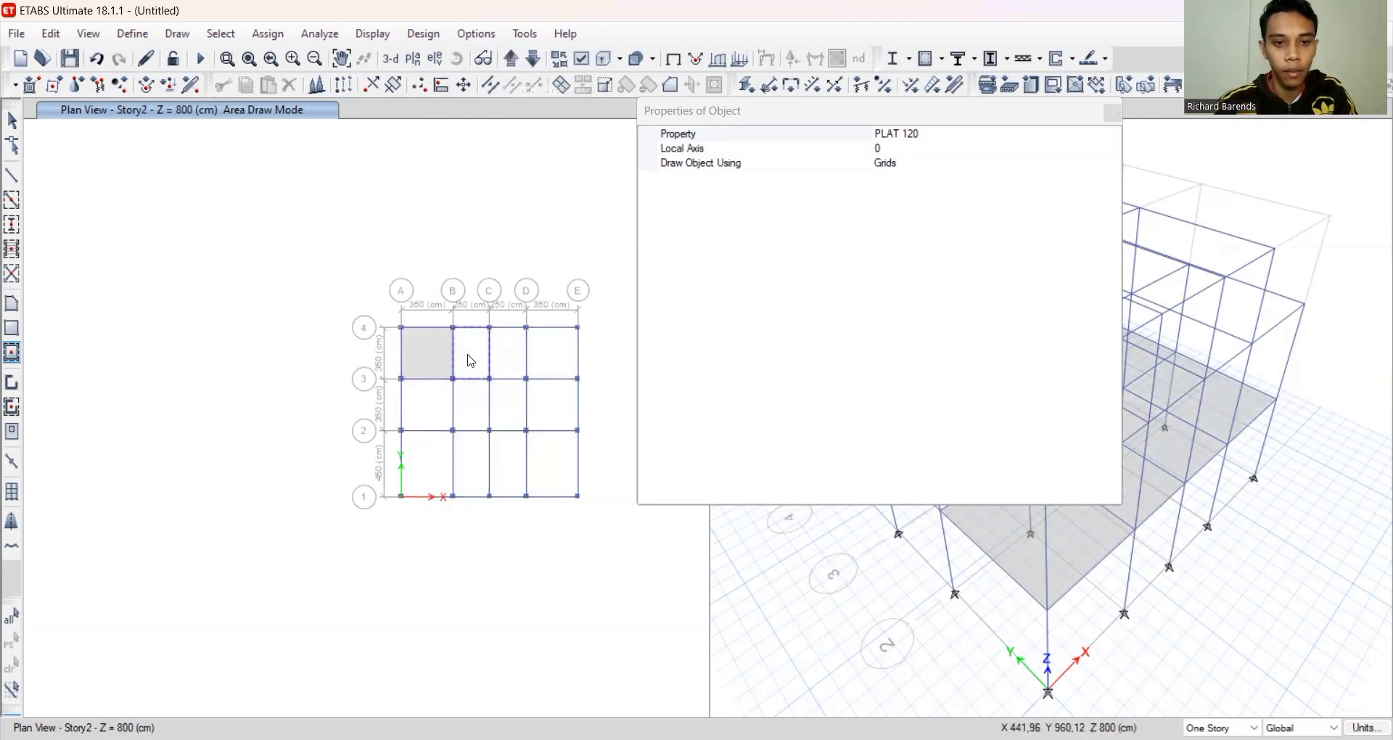
click(549, 402)
click(513, 412)
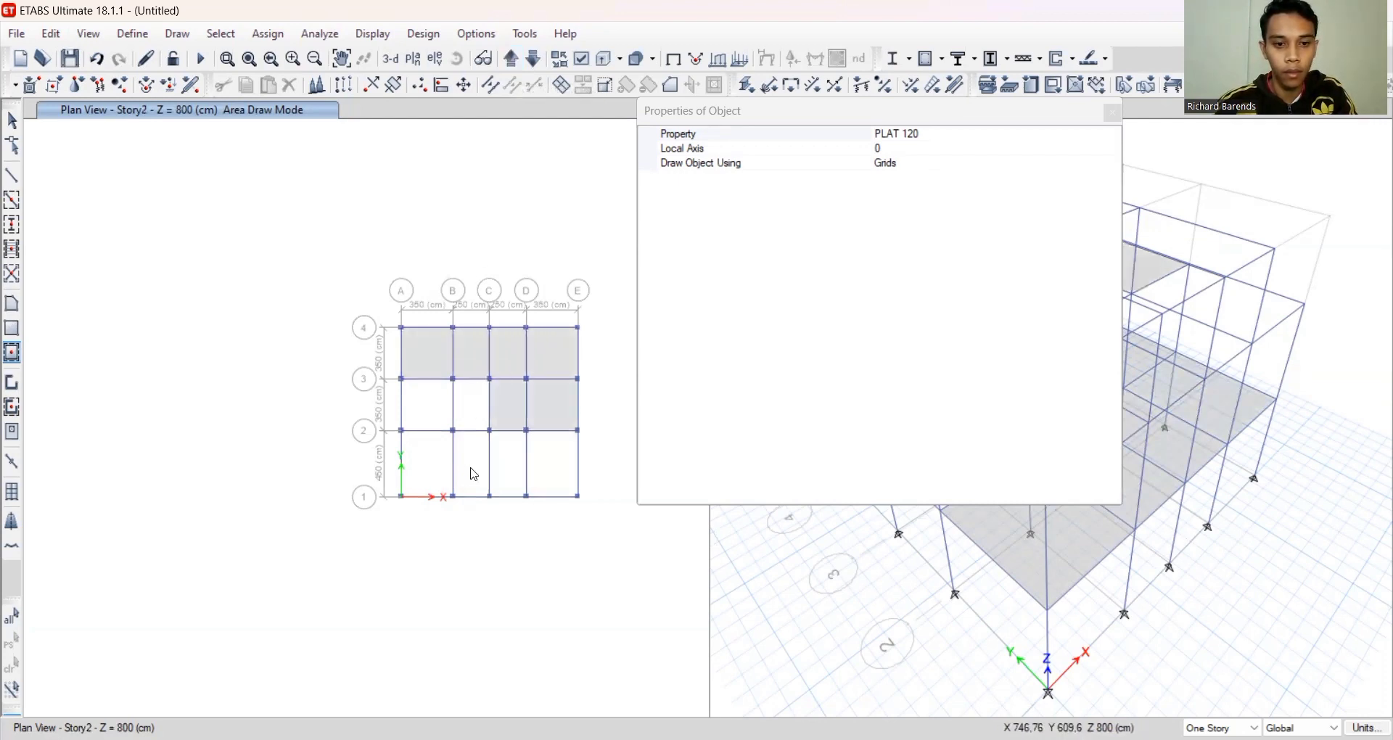
click(471, 404)
click(426, 464)
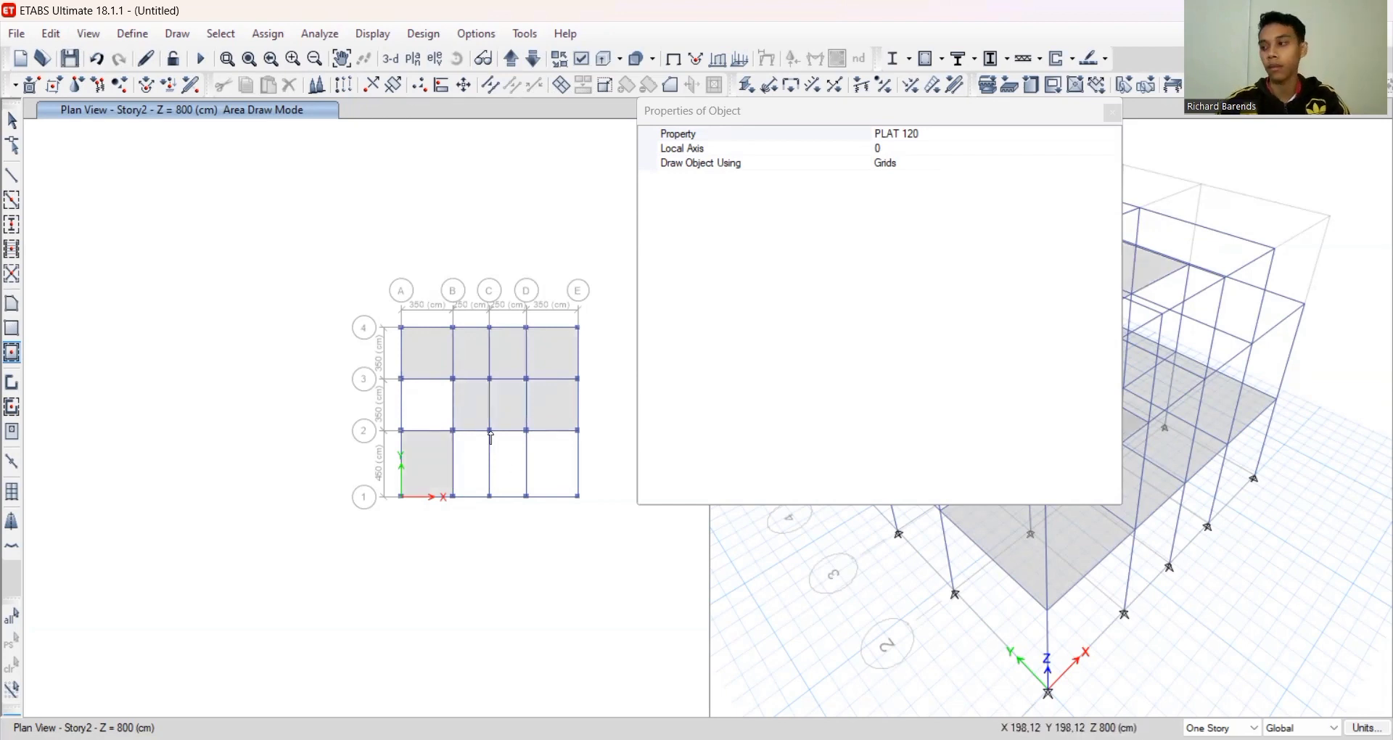
click(472, 465)
click(508, 464)
click(551, 464)
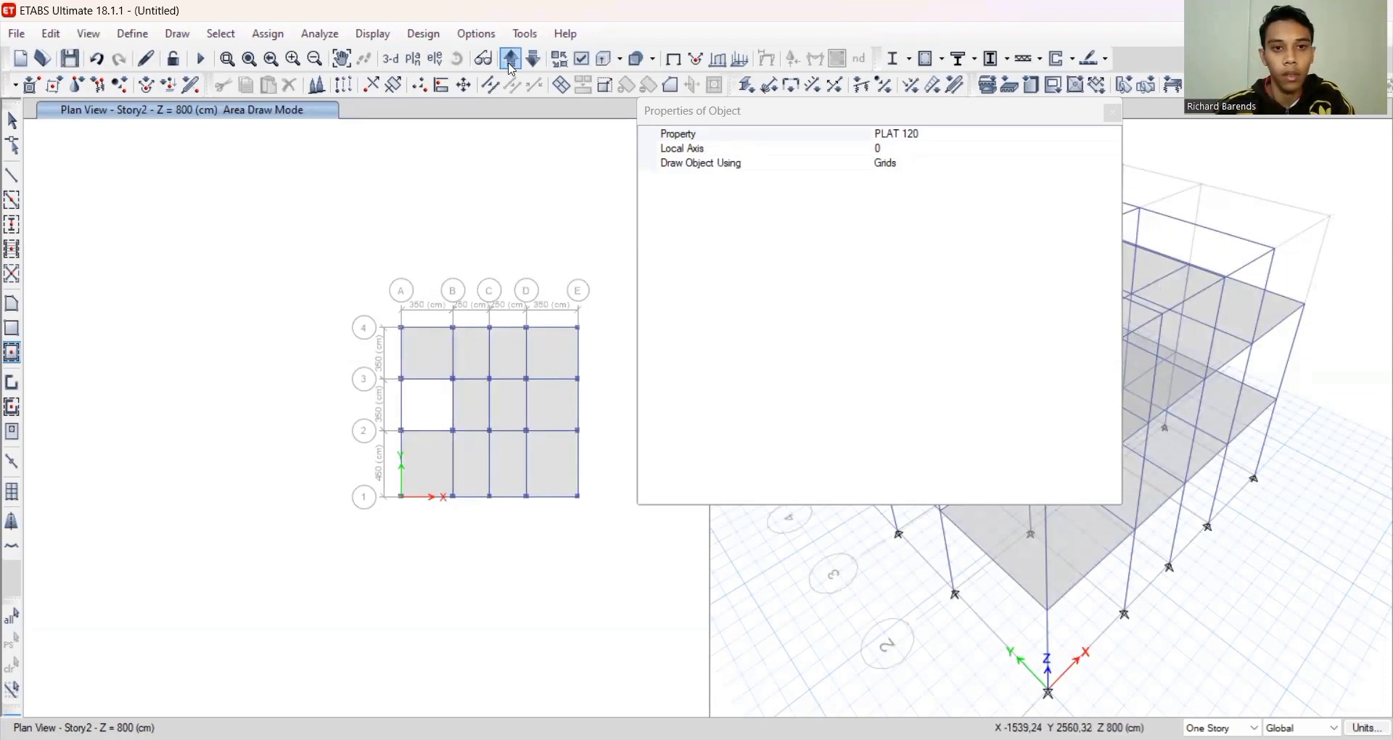
Quick-draw PLAT 120 slabs on Story3 in the panels between lines A and D, leaving A-B/2-3 open, and finish drawing
click(513, 61)
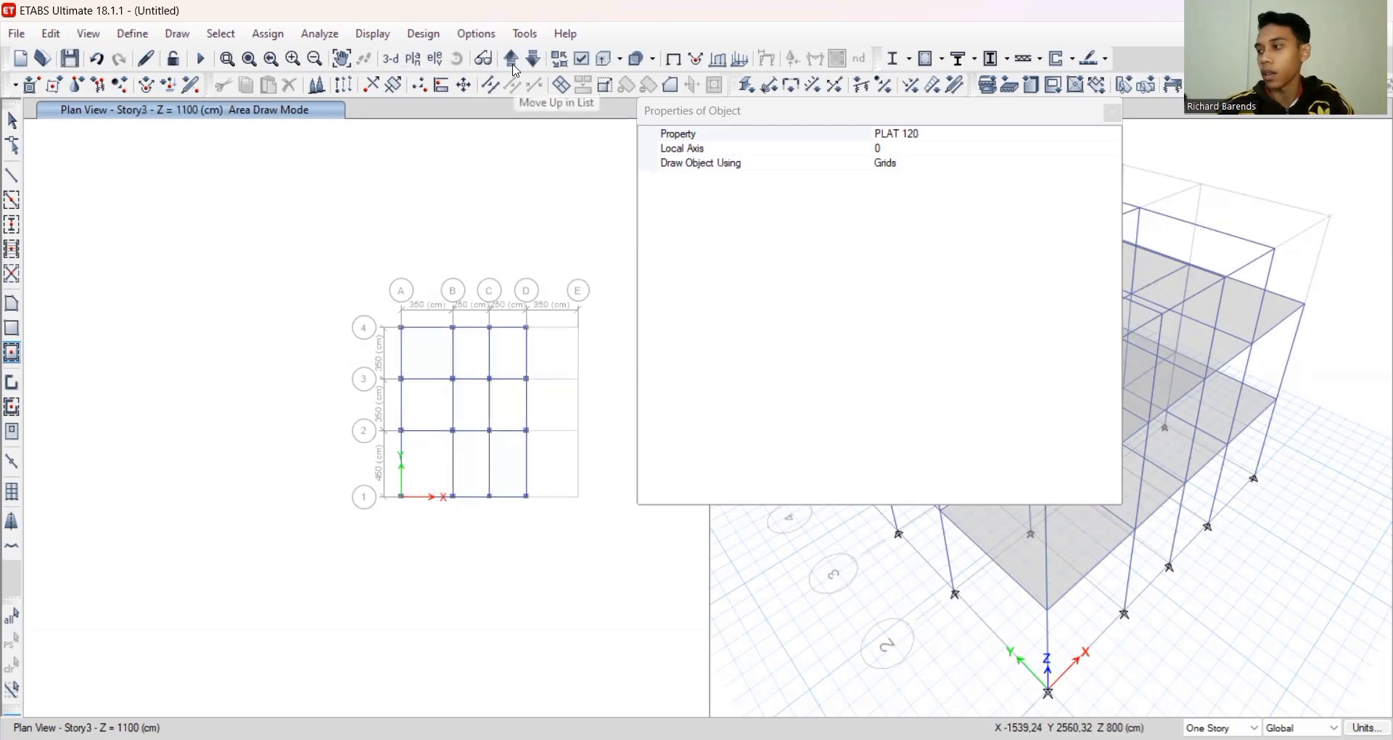
click(433, 356)
click(470, 359)
click(513, 369)
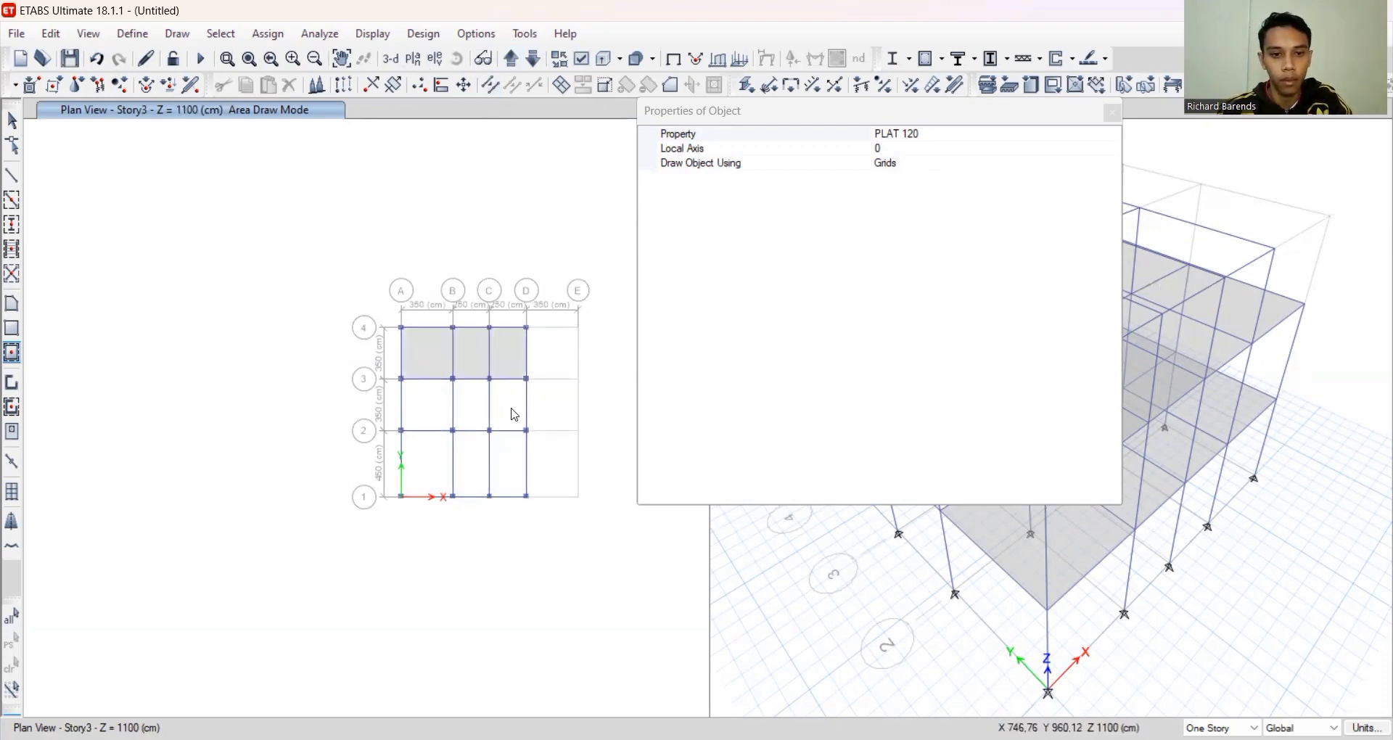
click(476, 405)
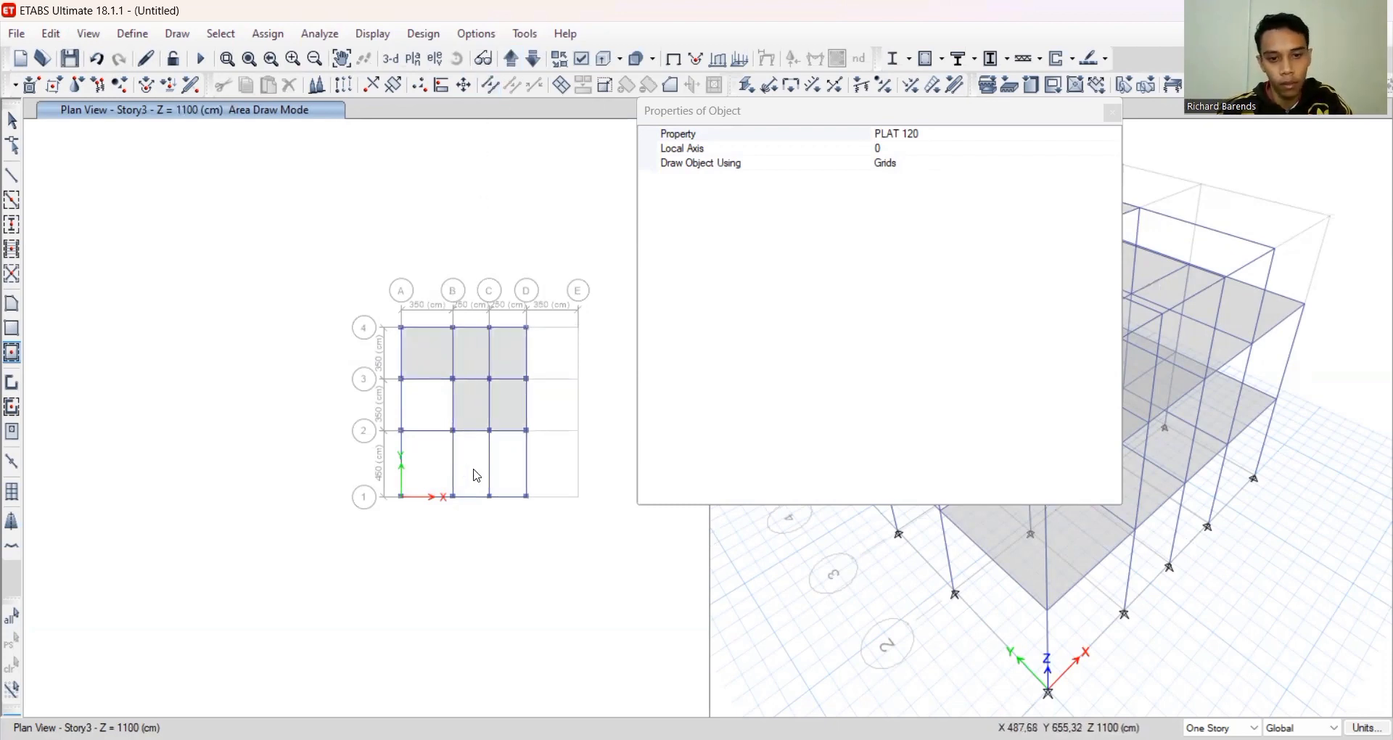
click(432, 464)
click(472, 472)
click(508, 468)
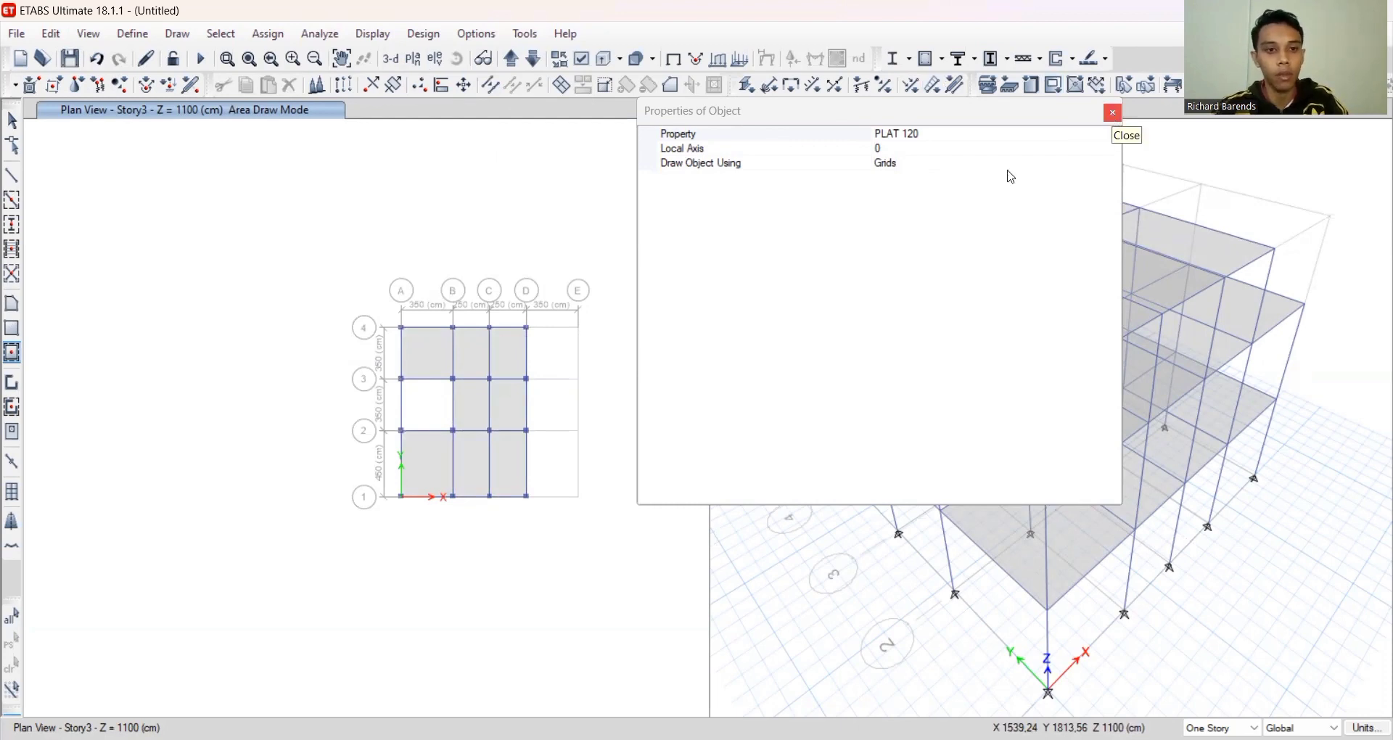
key(Escape)
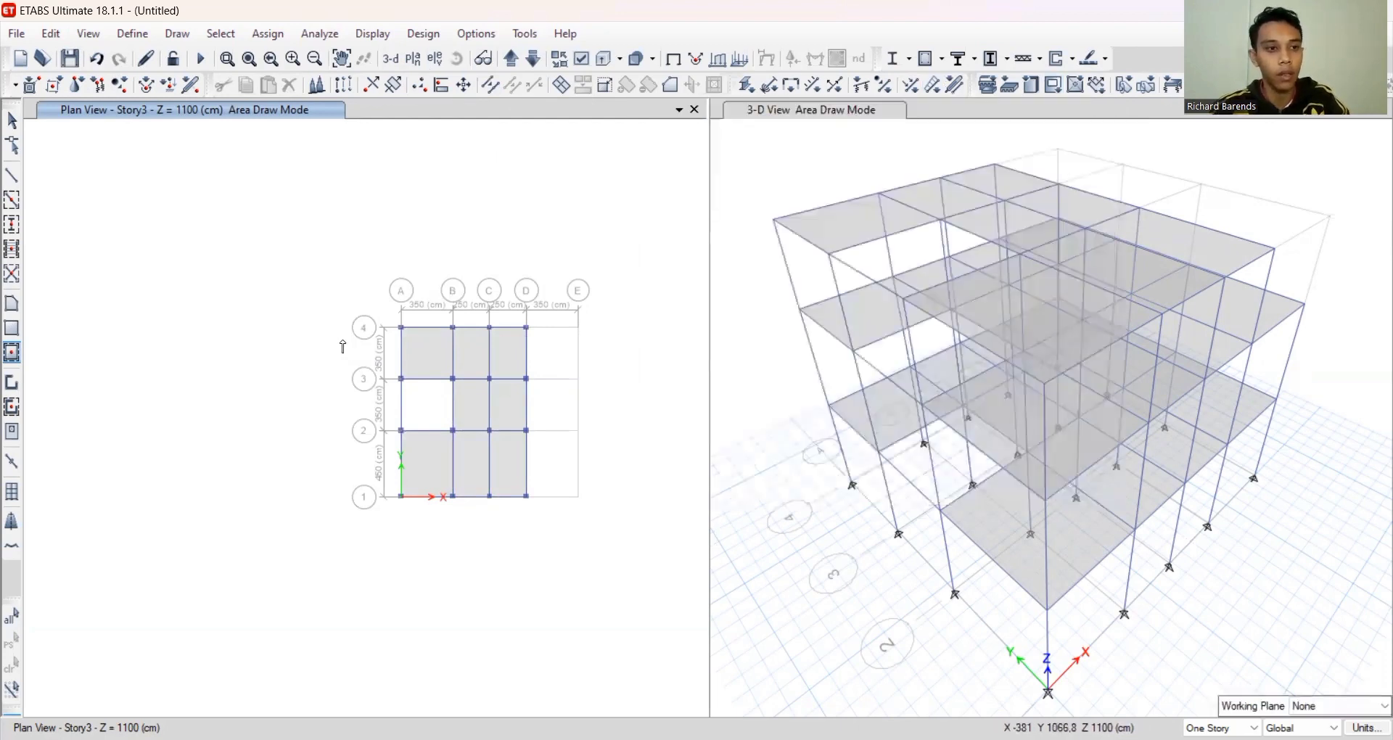
click(11, 125)
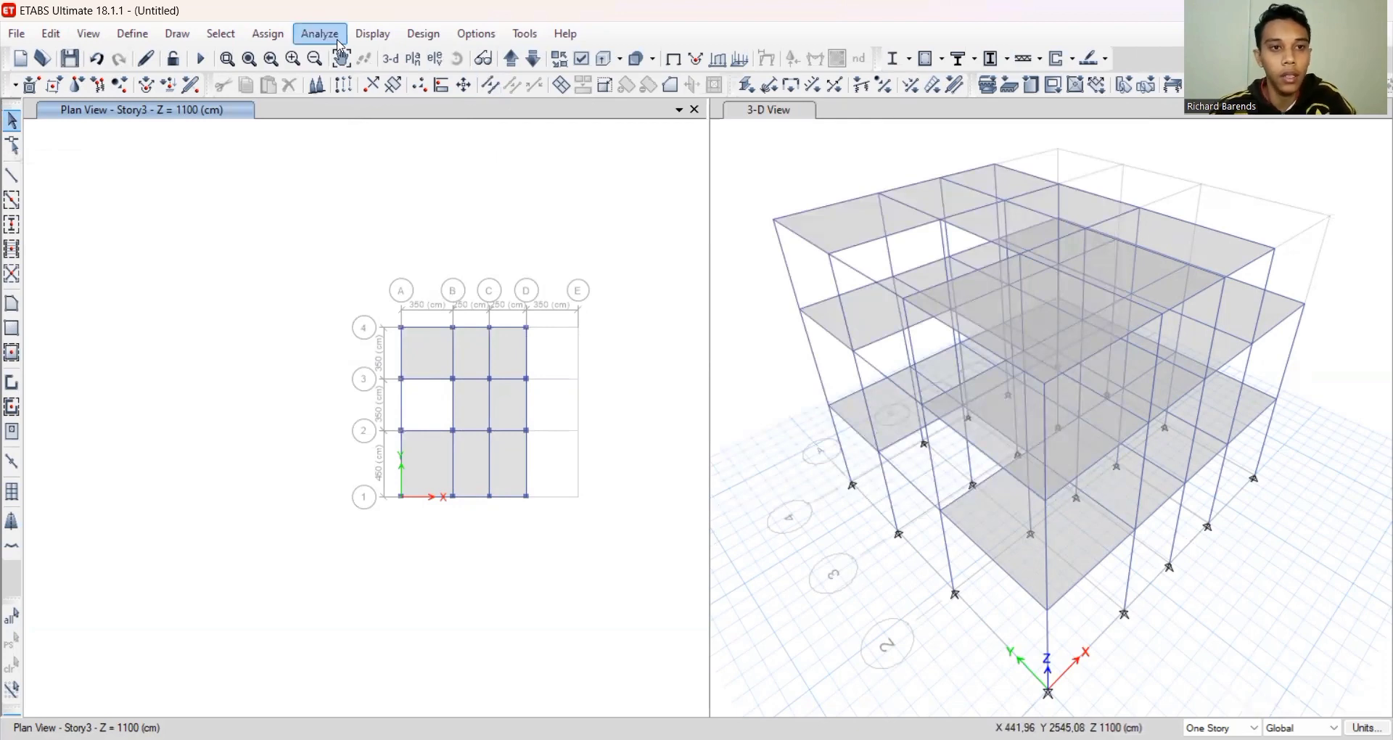
Set up a distributed frame load with the BEban Dinding pattern and a uniform load of 300 kgf/cm in the gravity direction
click(275, 37)
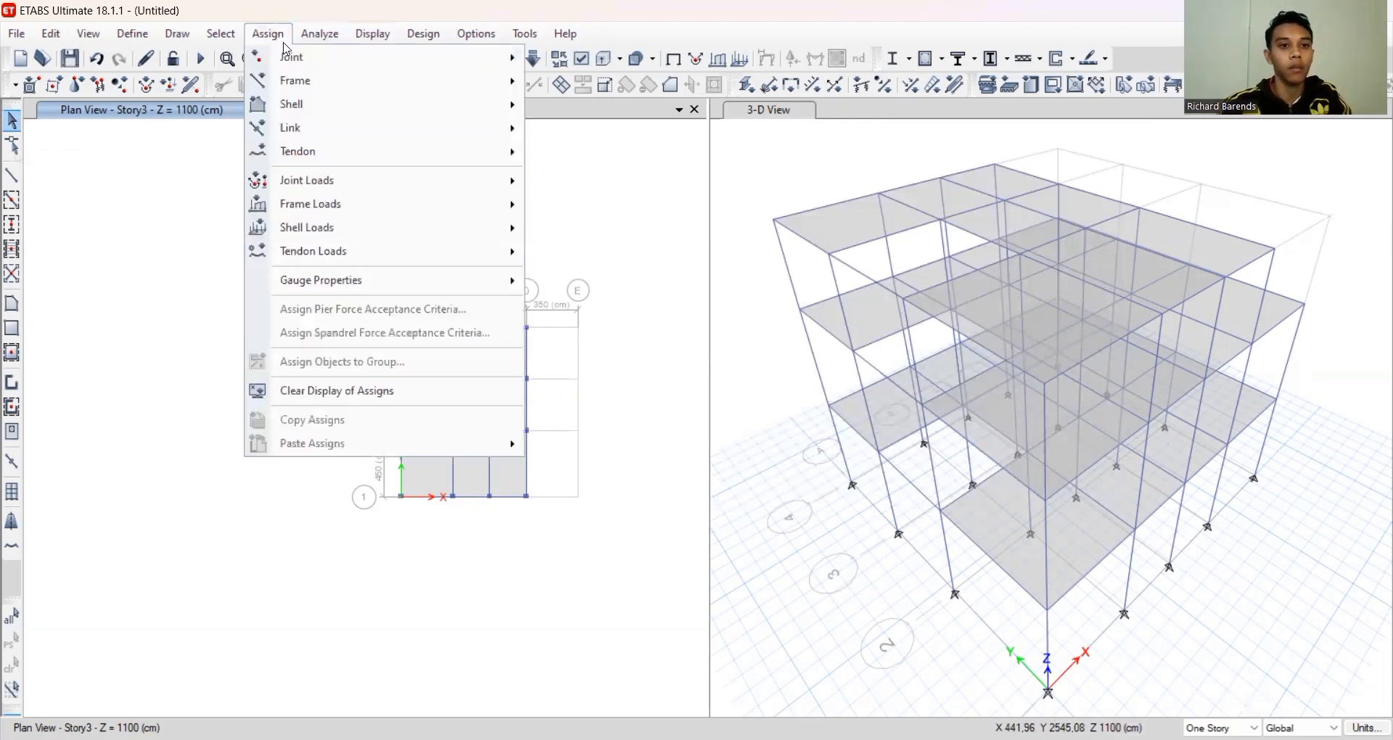
mouse_move(330, 200)
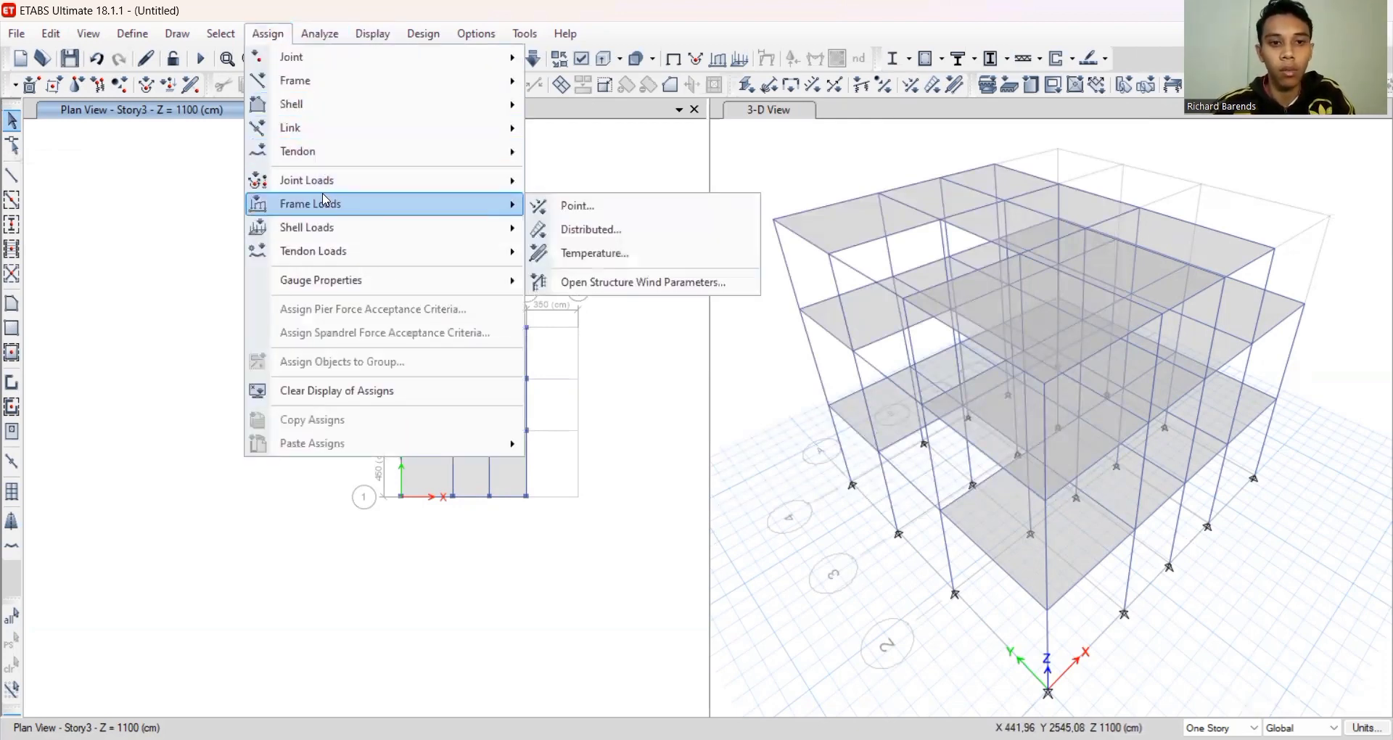
mouse_move(332, 231)
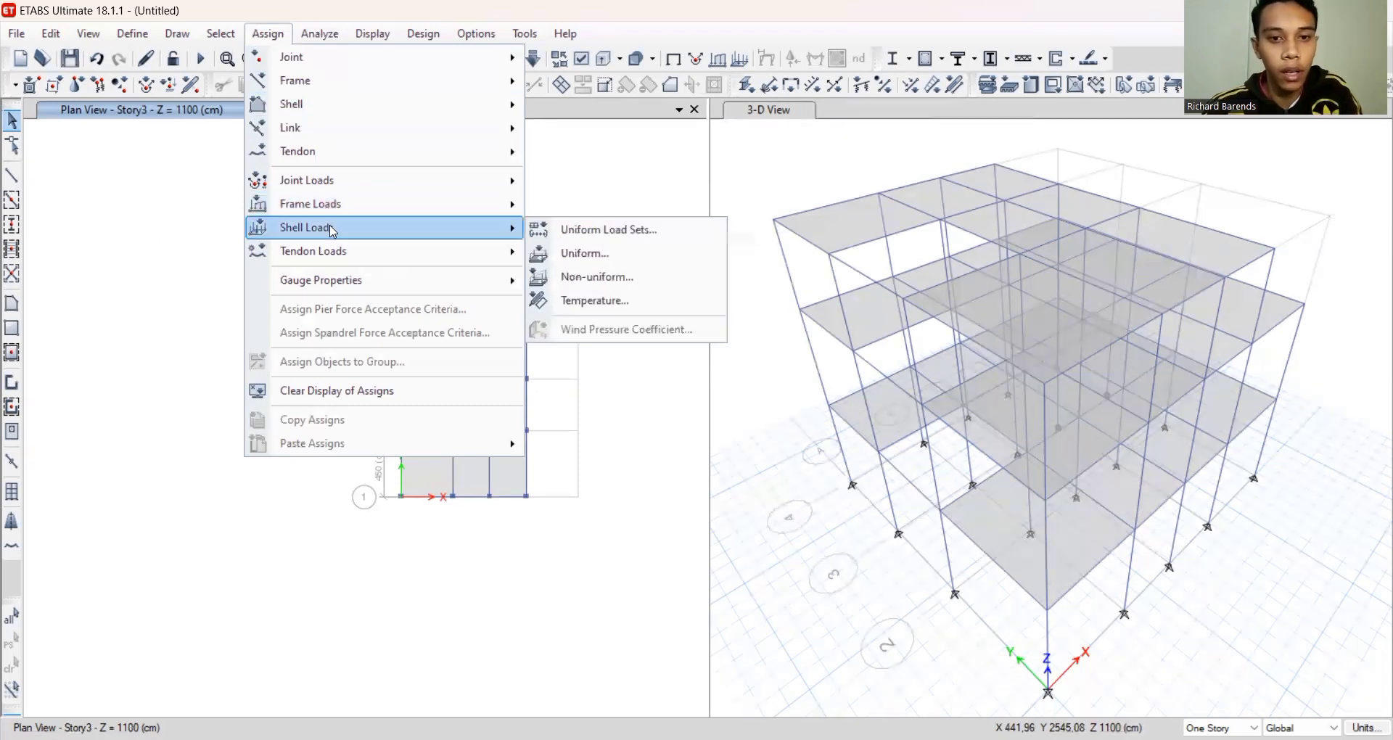
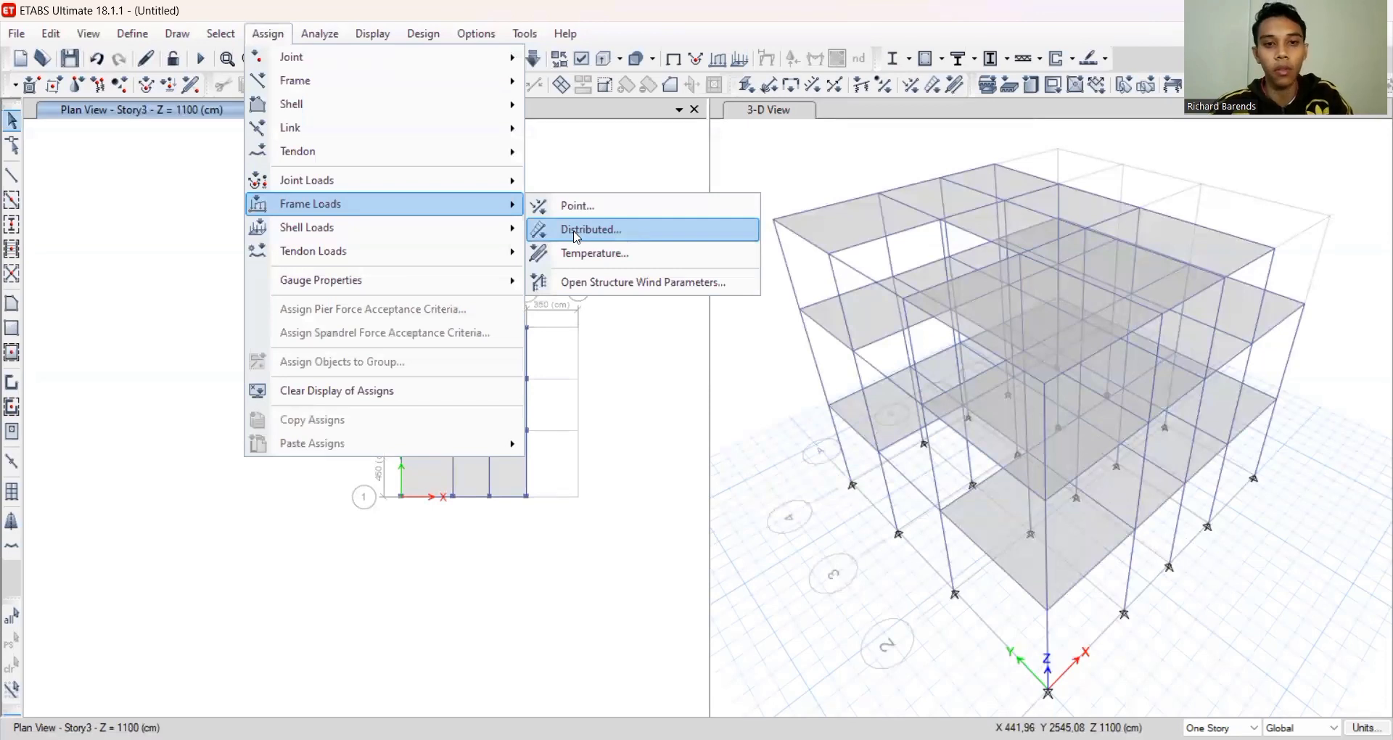
click(576, 230)
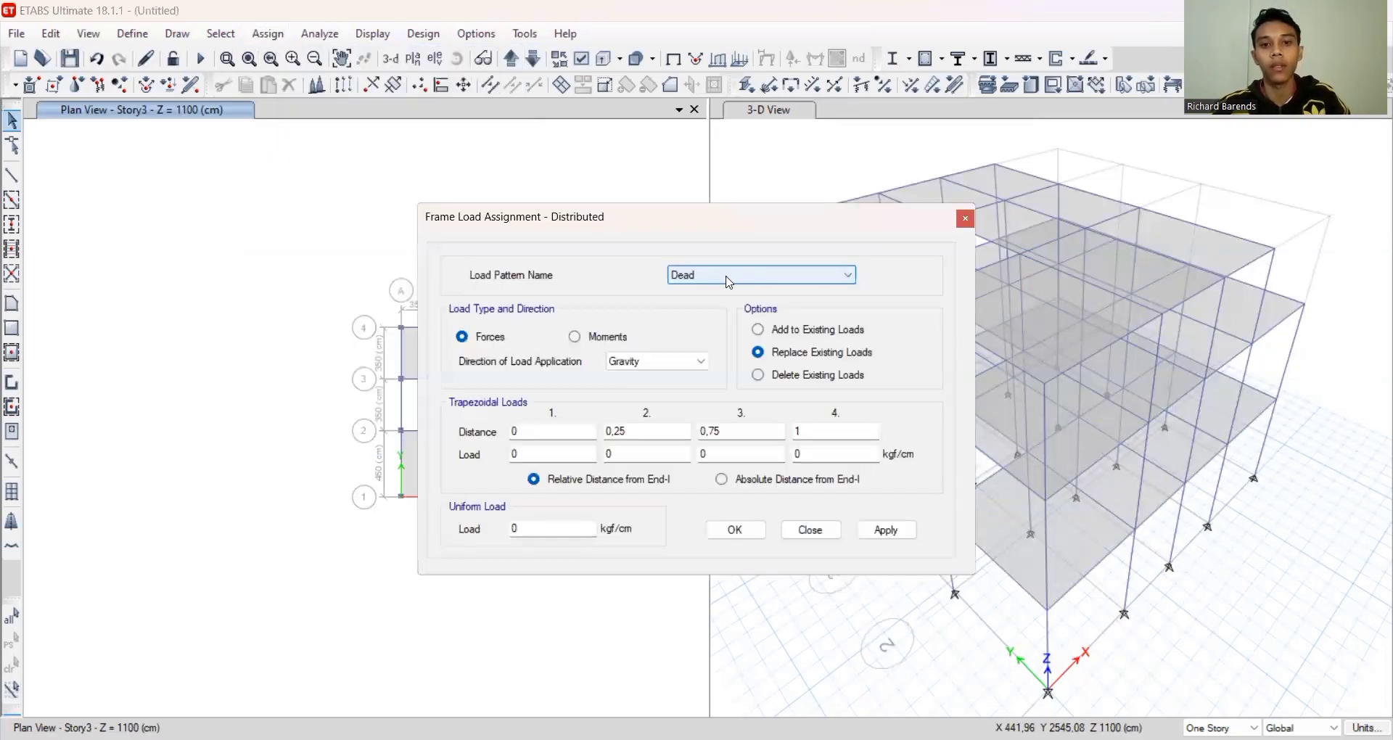
click(770, 277)
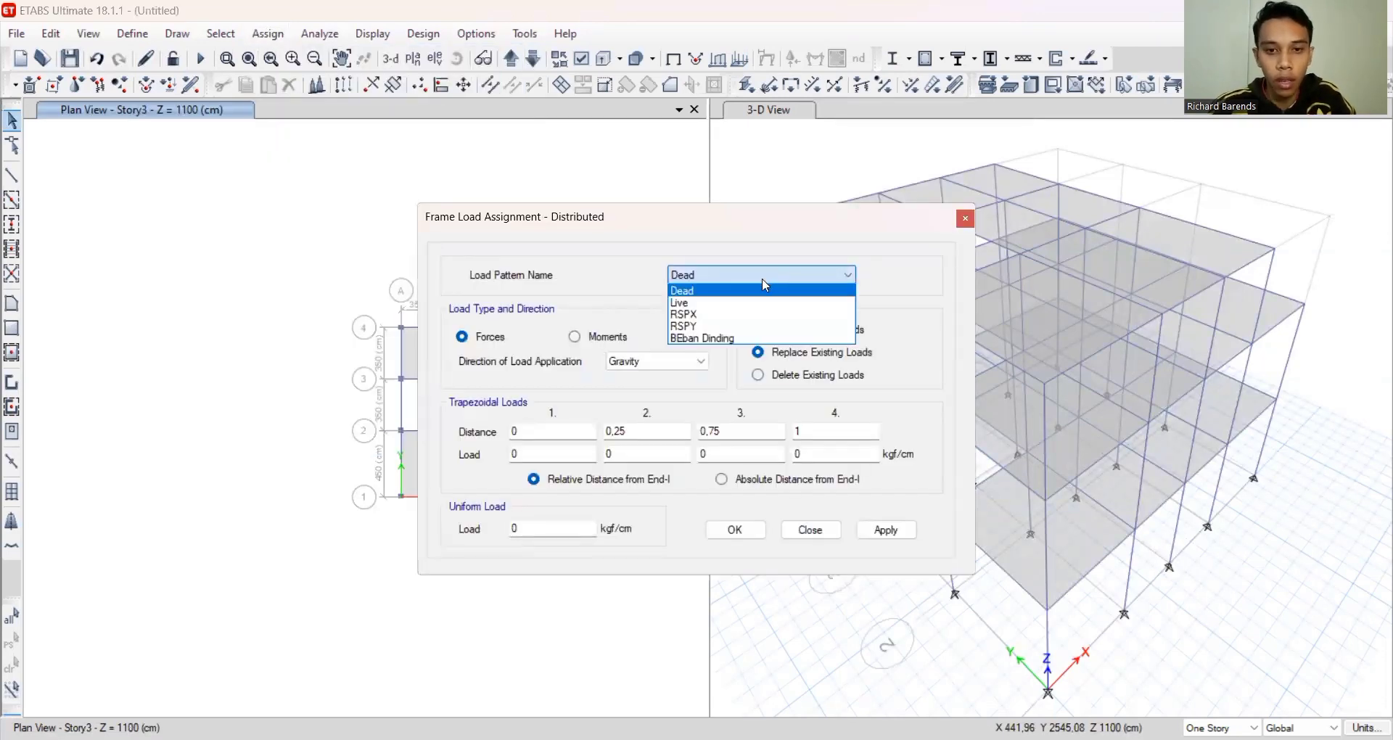
click(729, 338)
drag(569, 527, 455, 520)
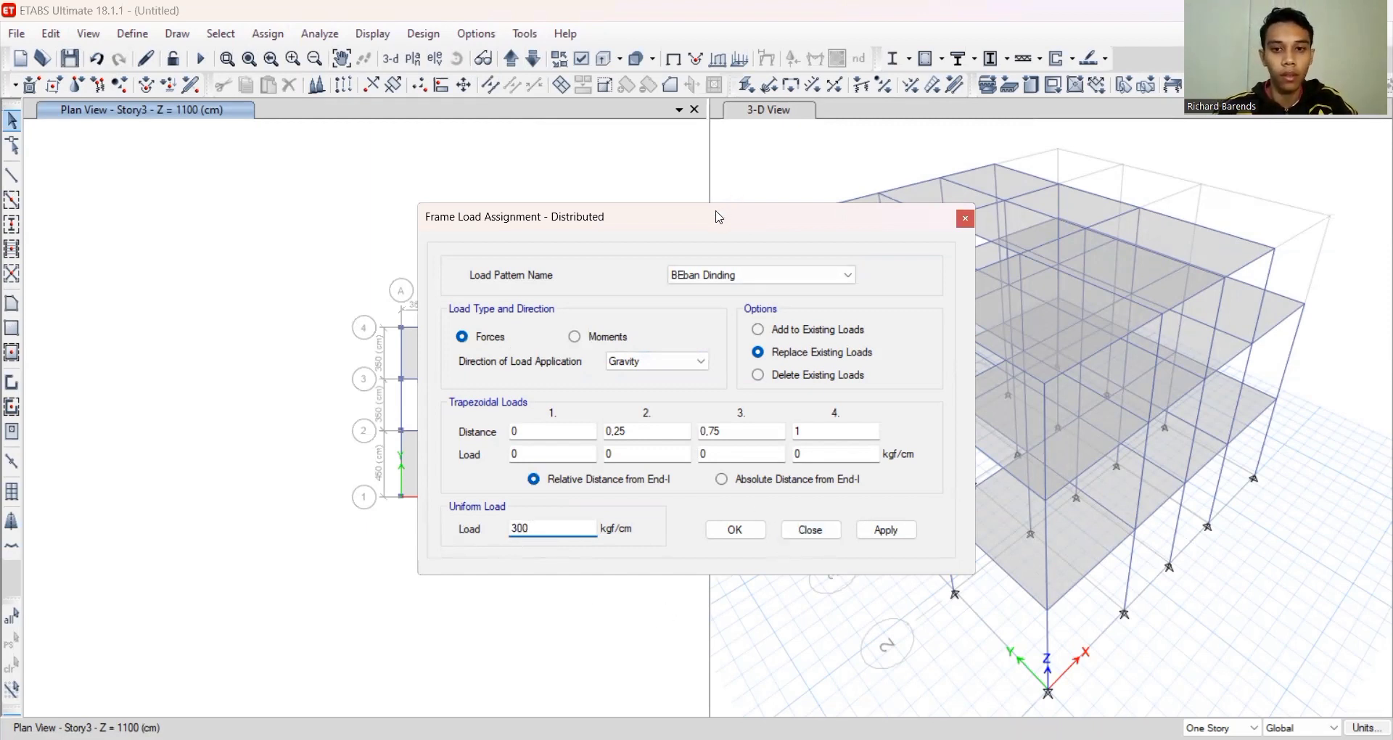
drag(715, 217, 1063, 174)
Bring the plan view down to Story2 and make selections apply to Similar Stories
scroll(522, 380, up, 5)
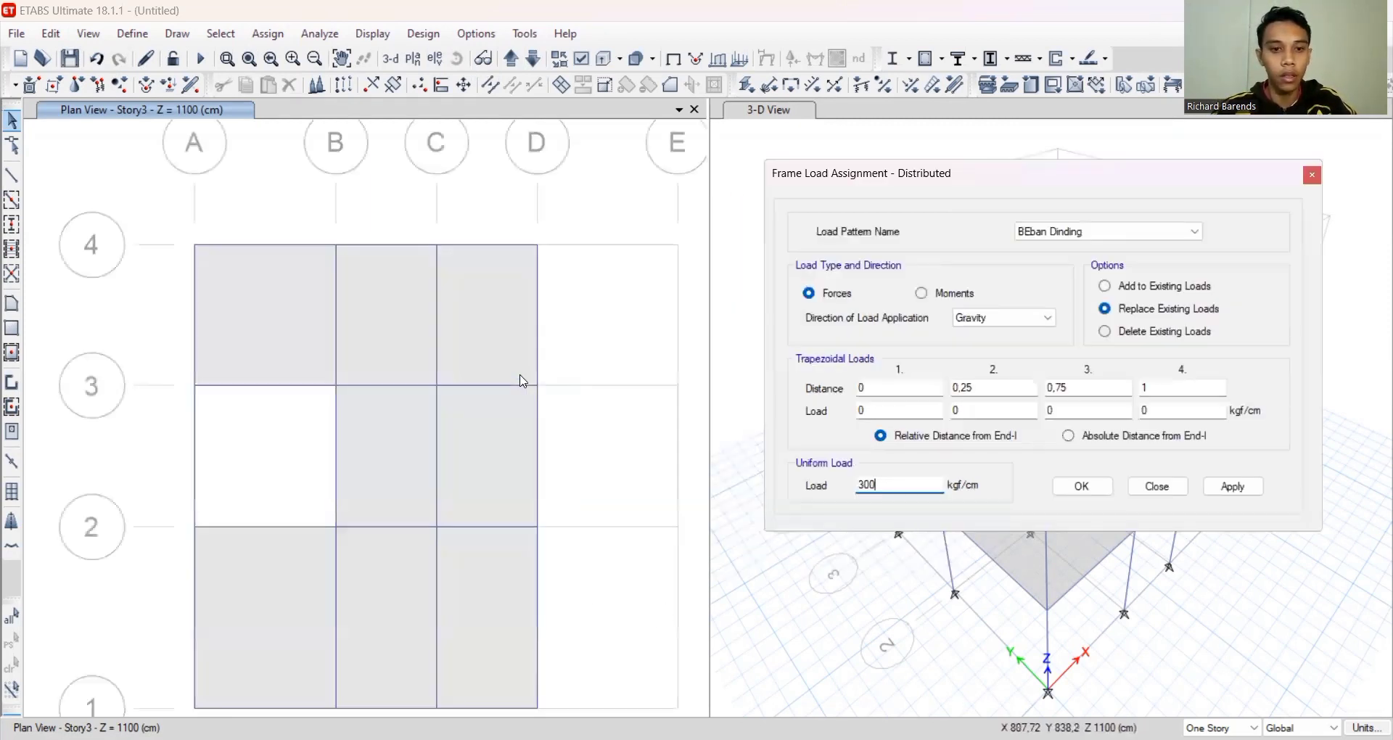
scroll(491, 297, down, 5)
click(486, 301)
scroll(486, 301, up, 4)
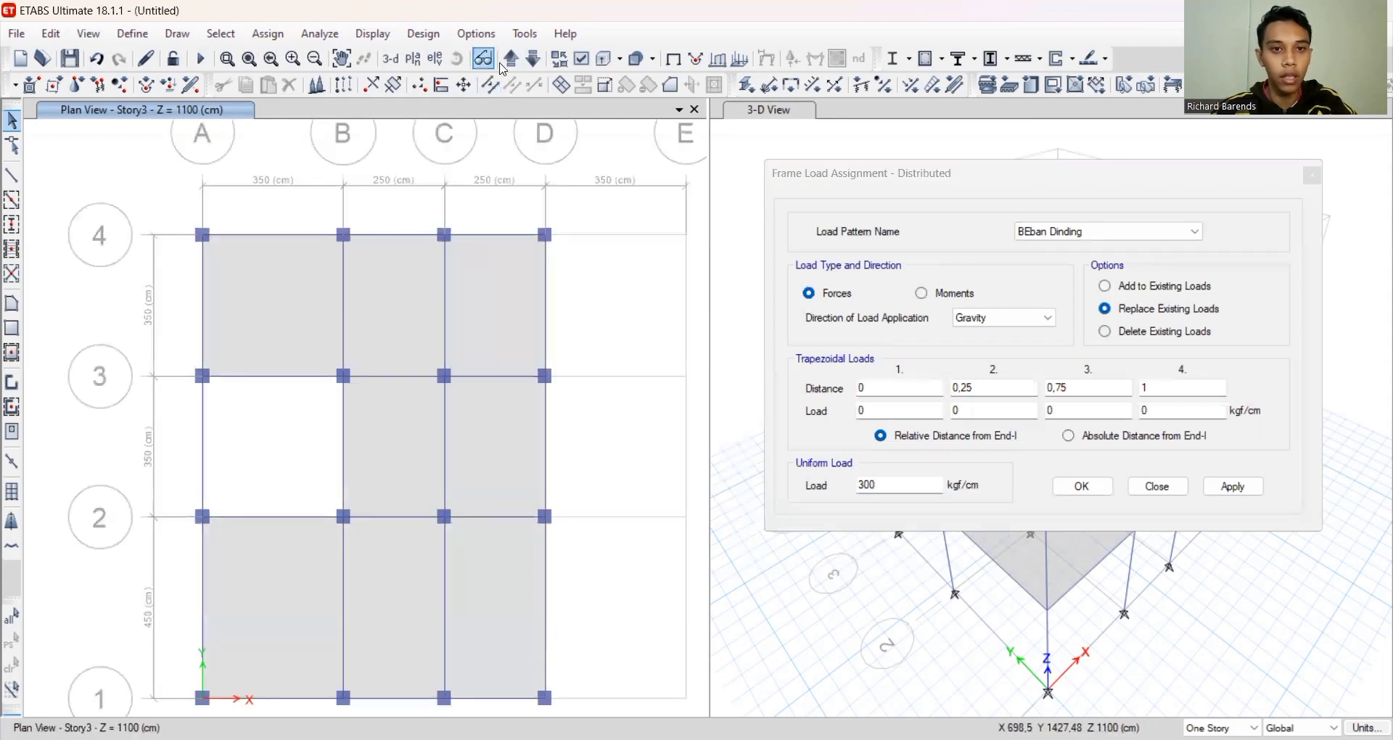
click(532, 61)
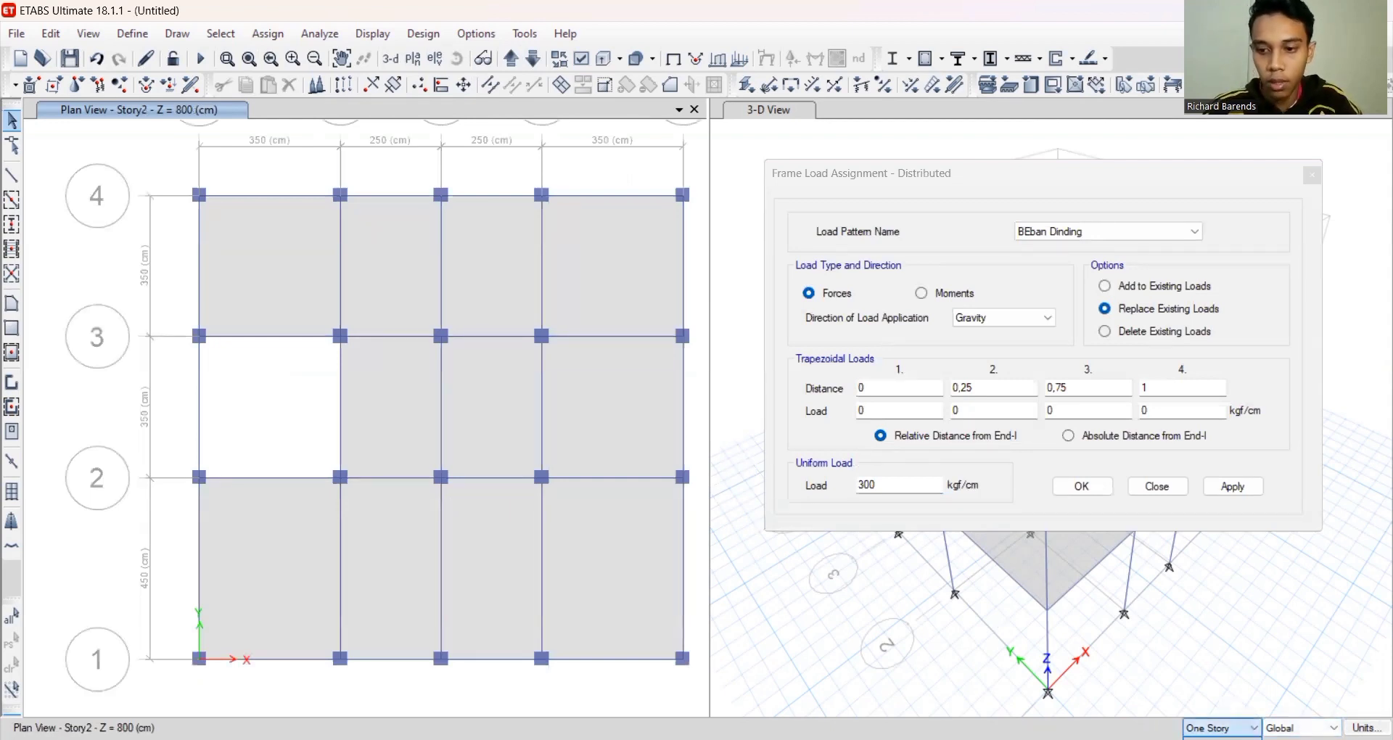
click(1222, 739)
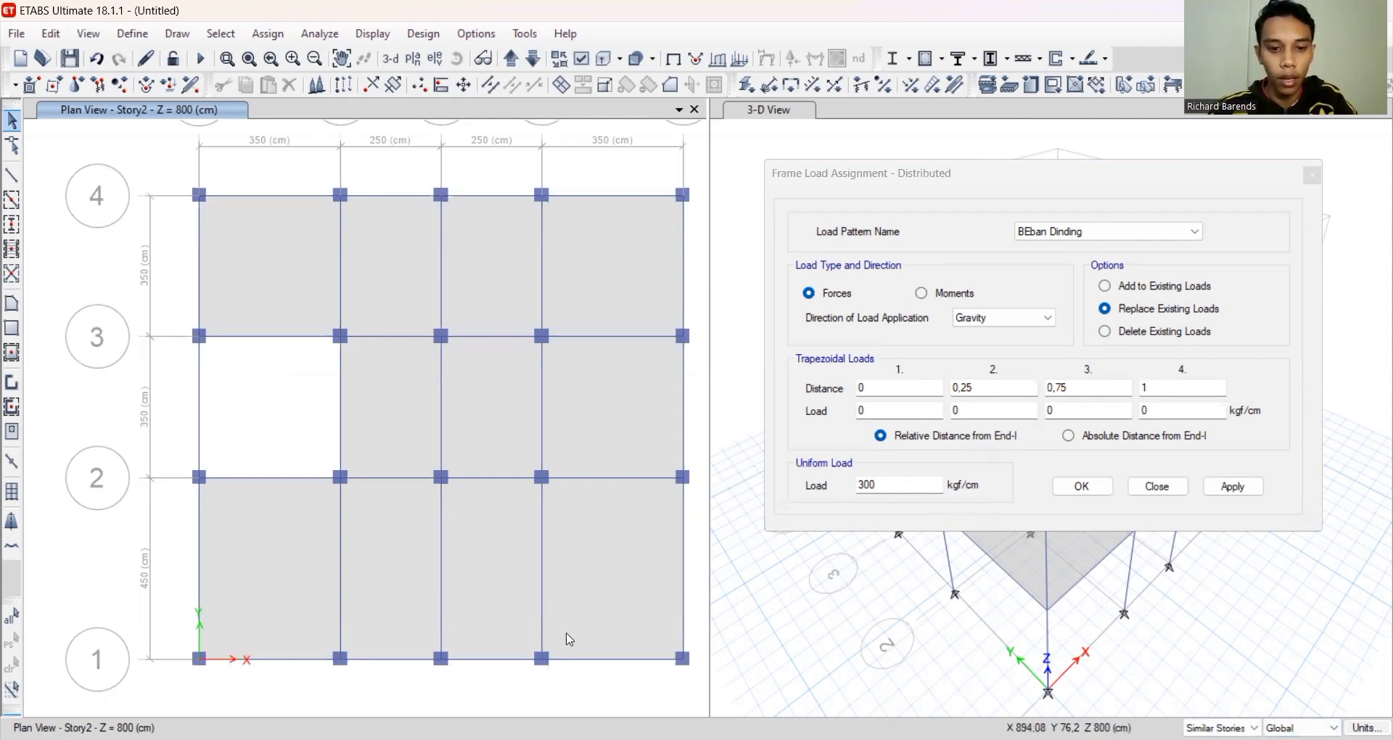
Select all perimeter beams along grid lines 1, A, 4 and E and apply the 300 kgf/cm BEban Dinding load to them
click(560, 659)
click(491, 658)
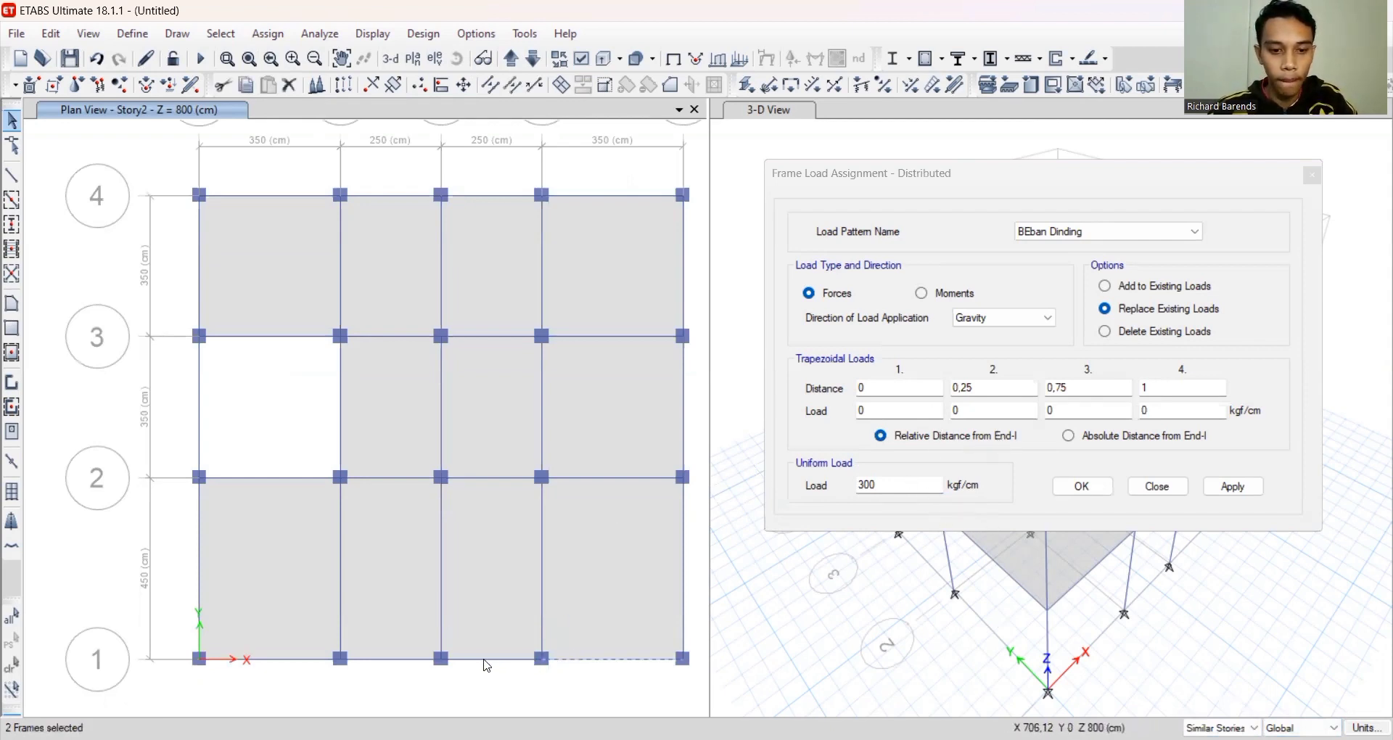
click(399, 659)
click(281, 660)
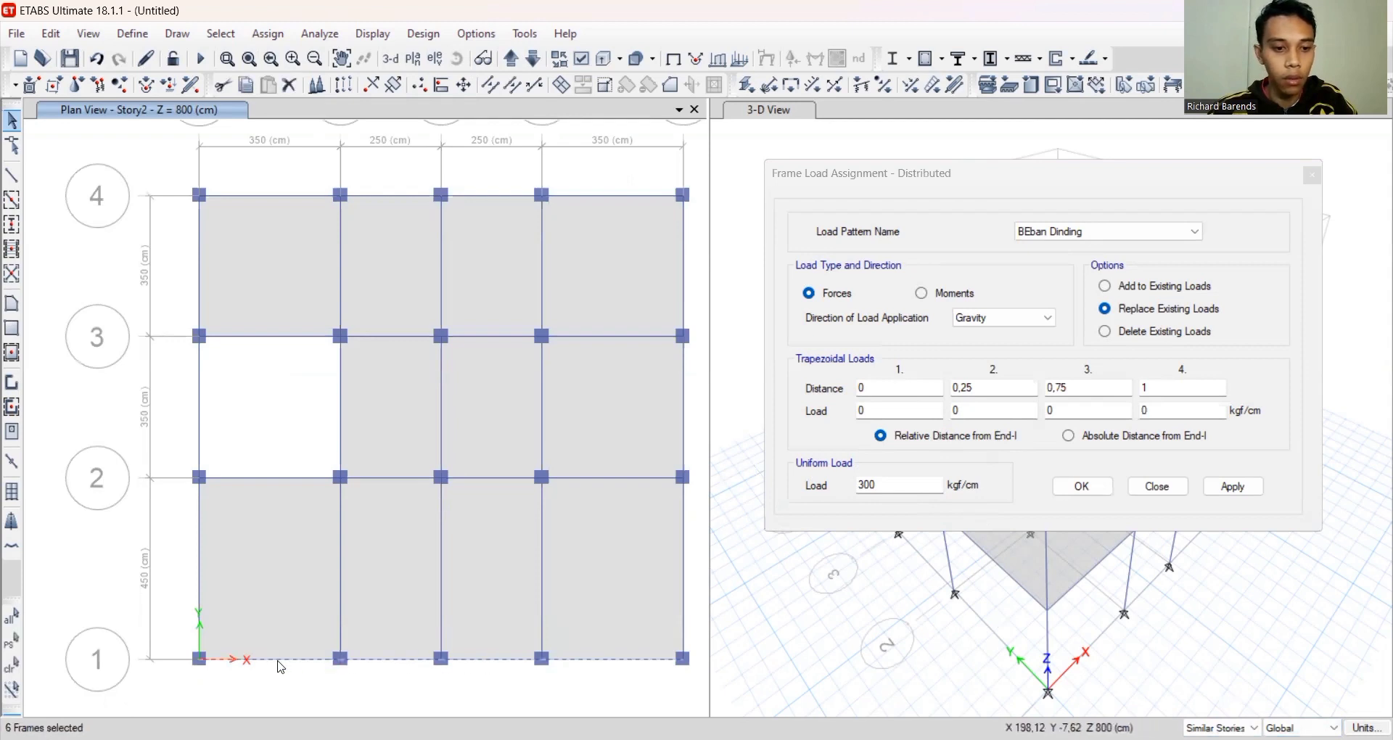
click(199, 510)
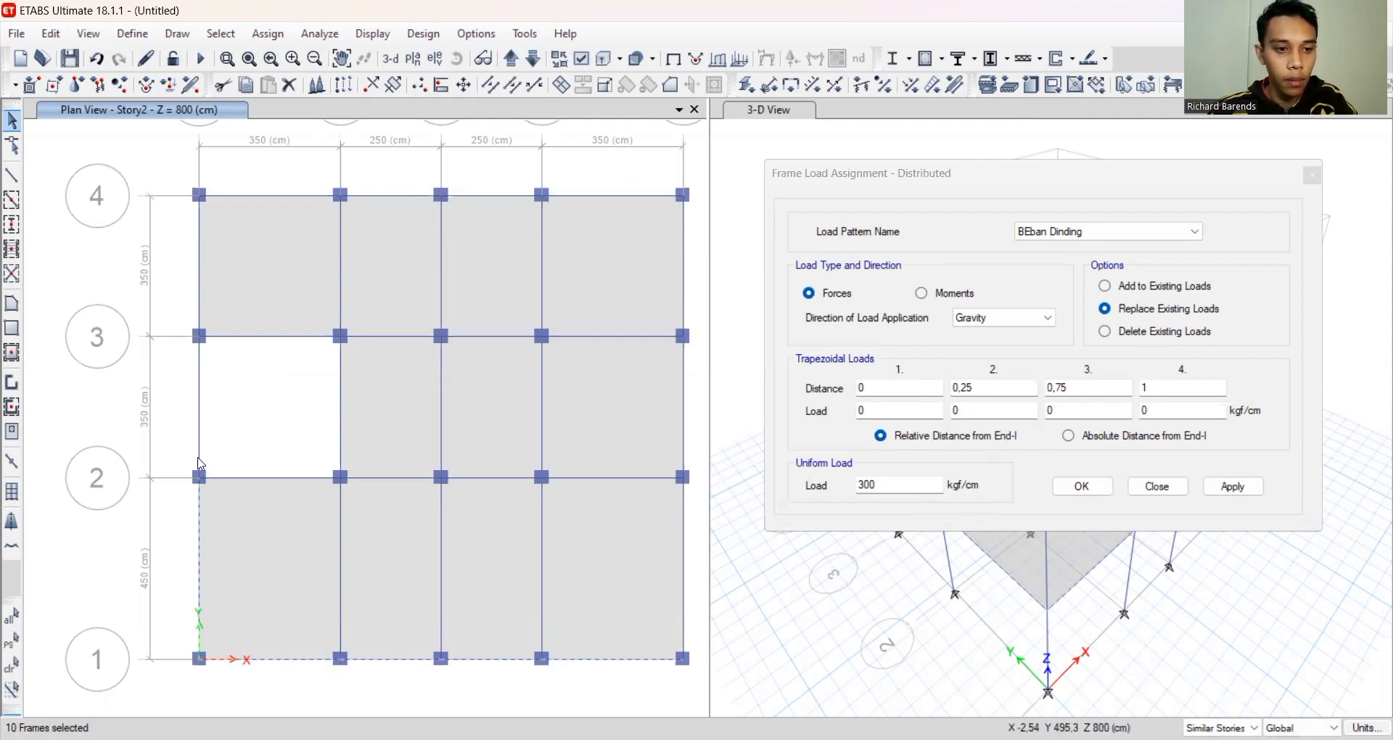
click(200, 372)
click(198, 306)
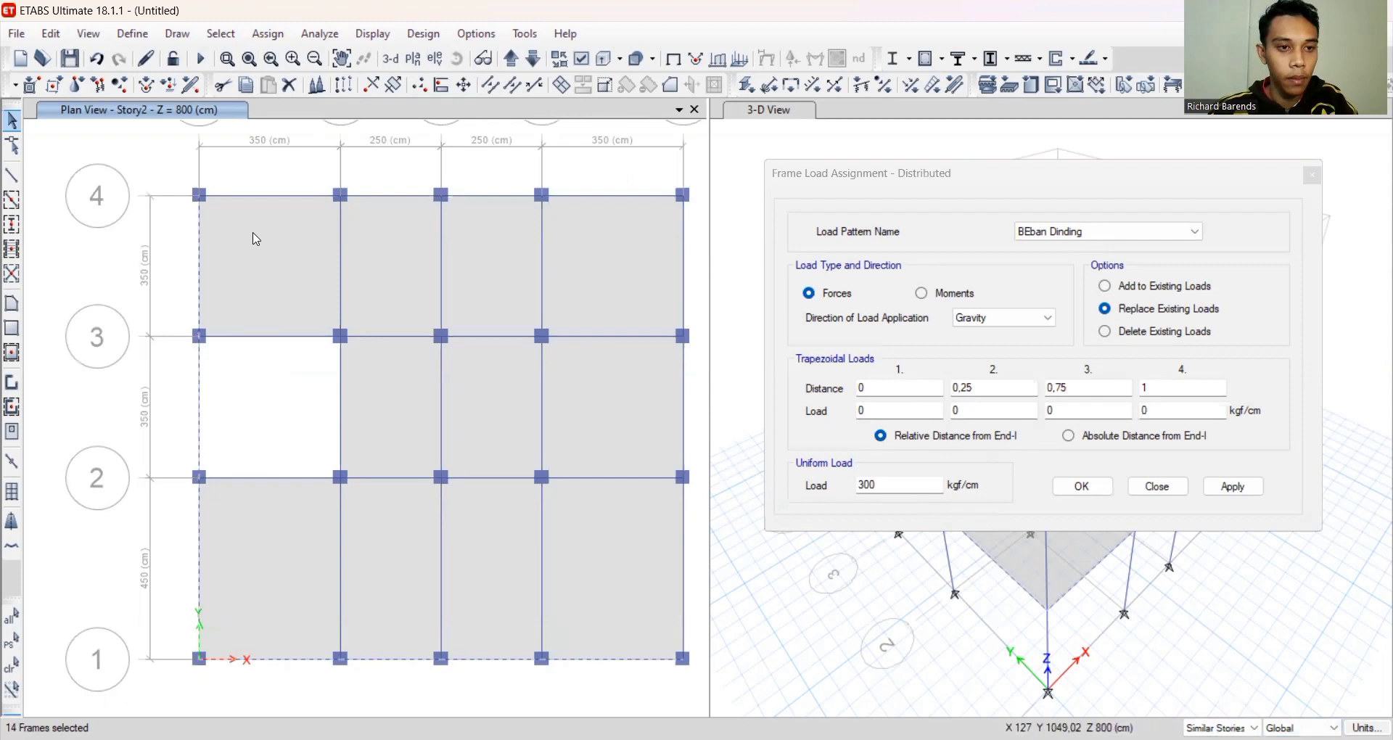
click(277, 198)
click(395, 199)
click(491, 199)
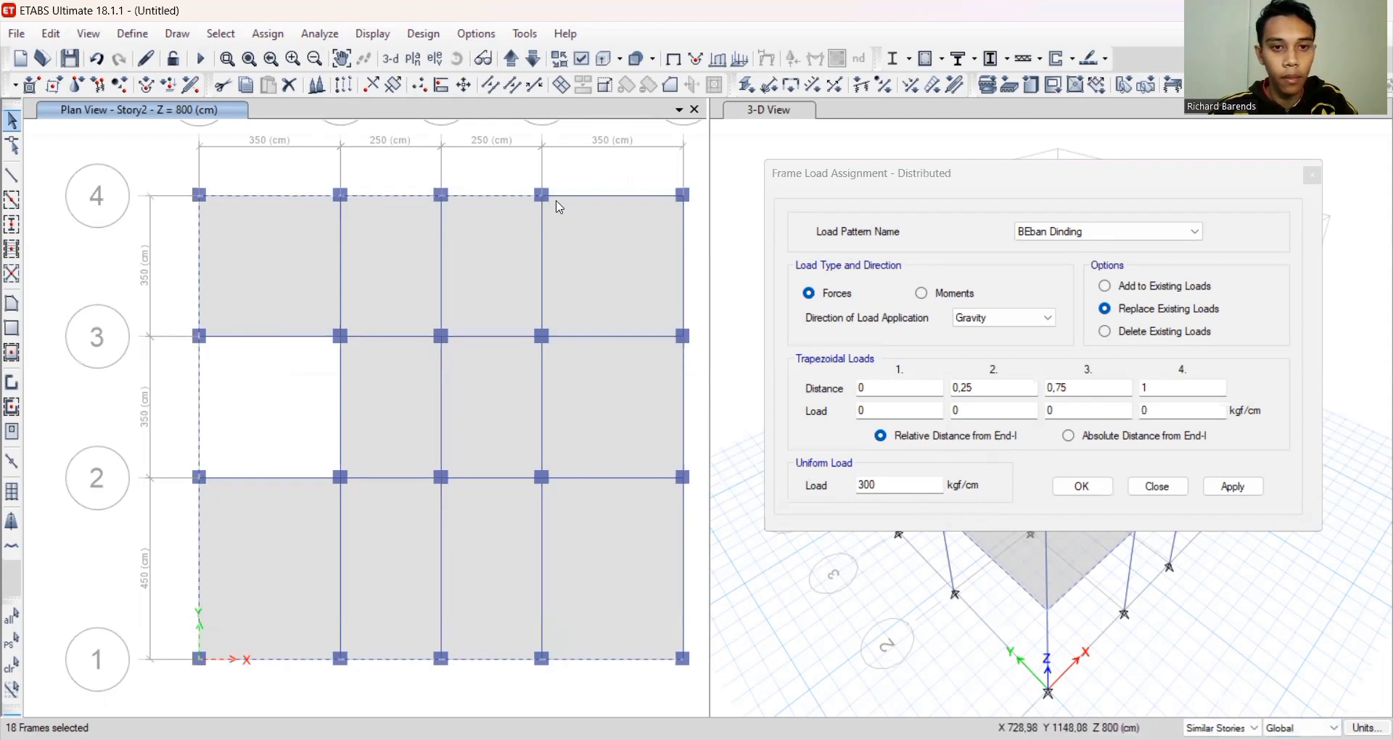
click(579, 197)
click(685, 248)
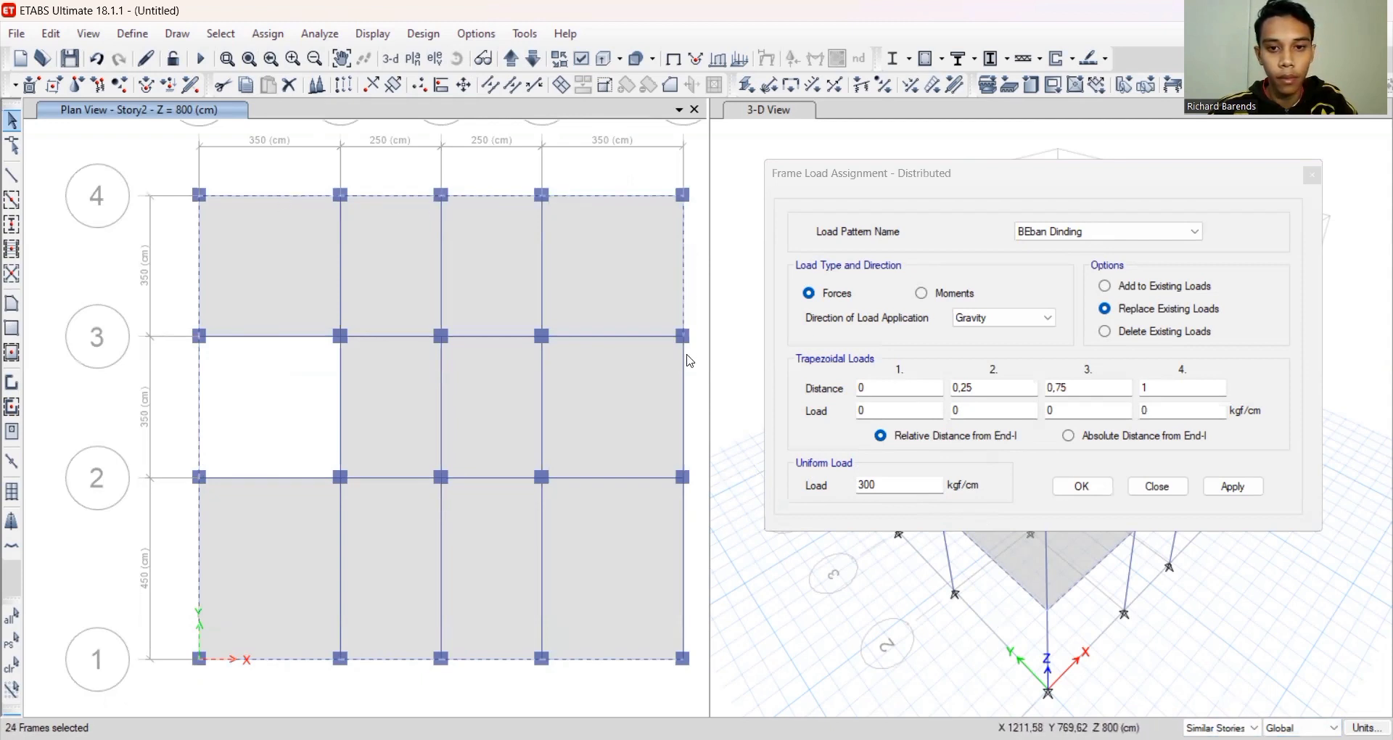
click(685, 403)
click(688, 524)
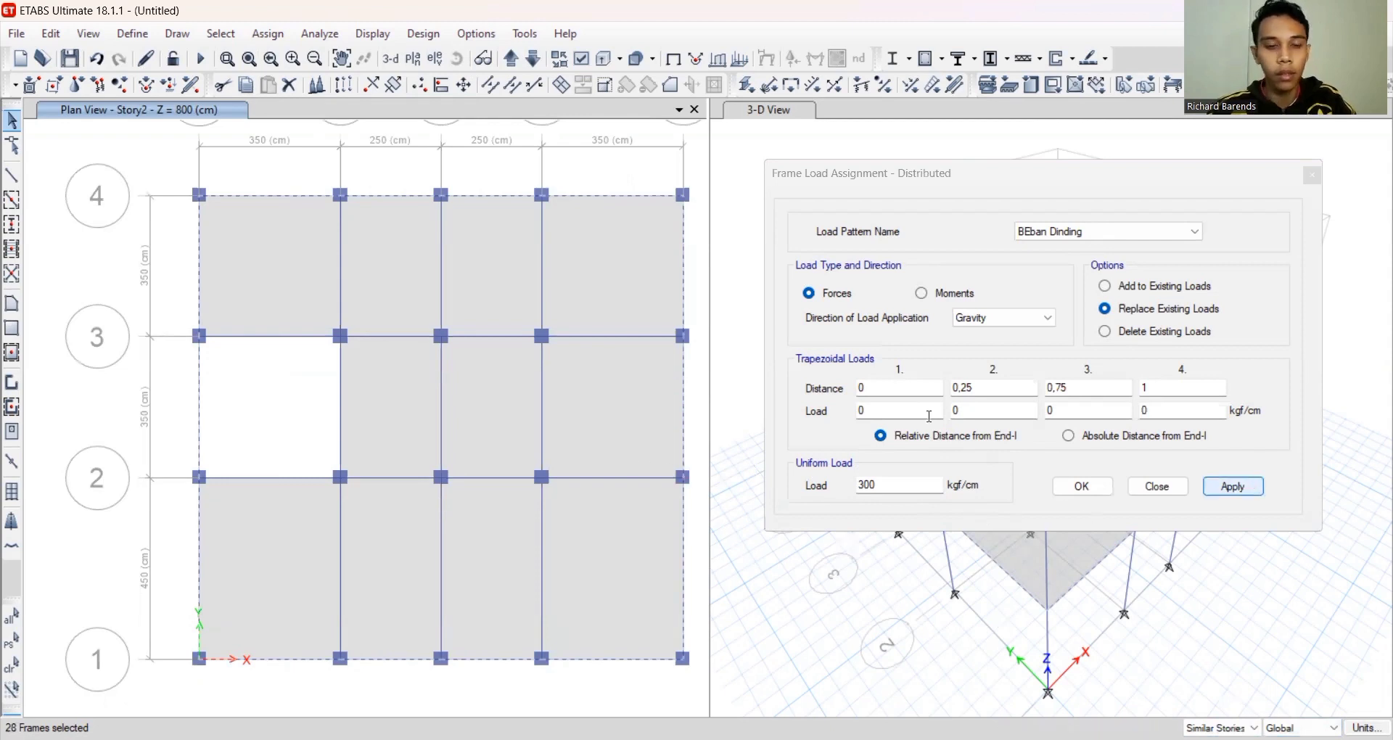
Check the assigned wall loads on the Story1 and Story3 plans, and close the distributed frame load assignment
click(533, 60)
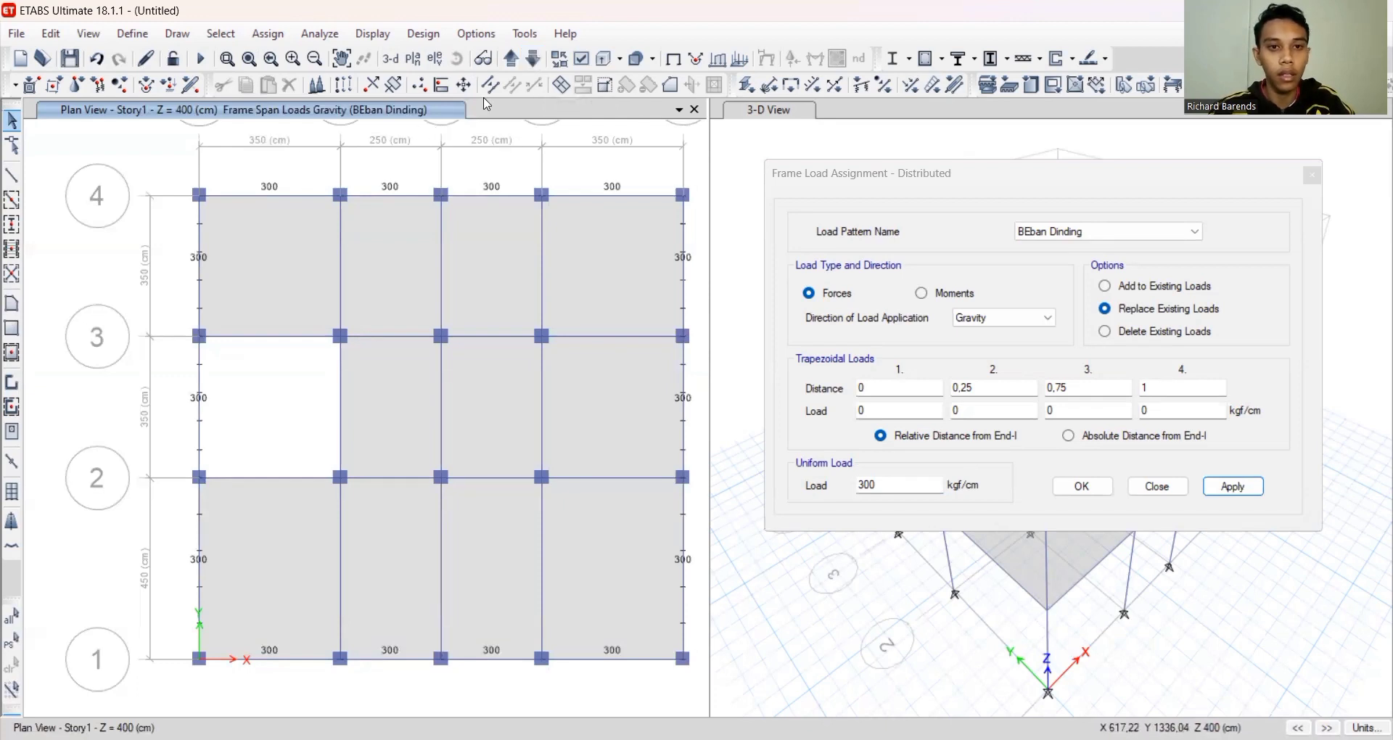
click(511, 59)
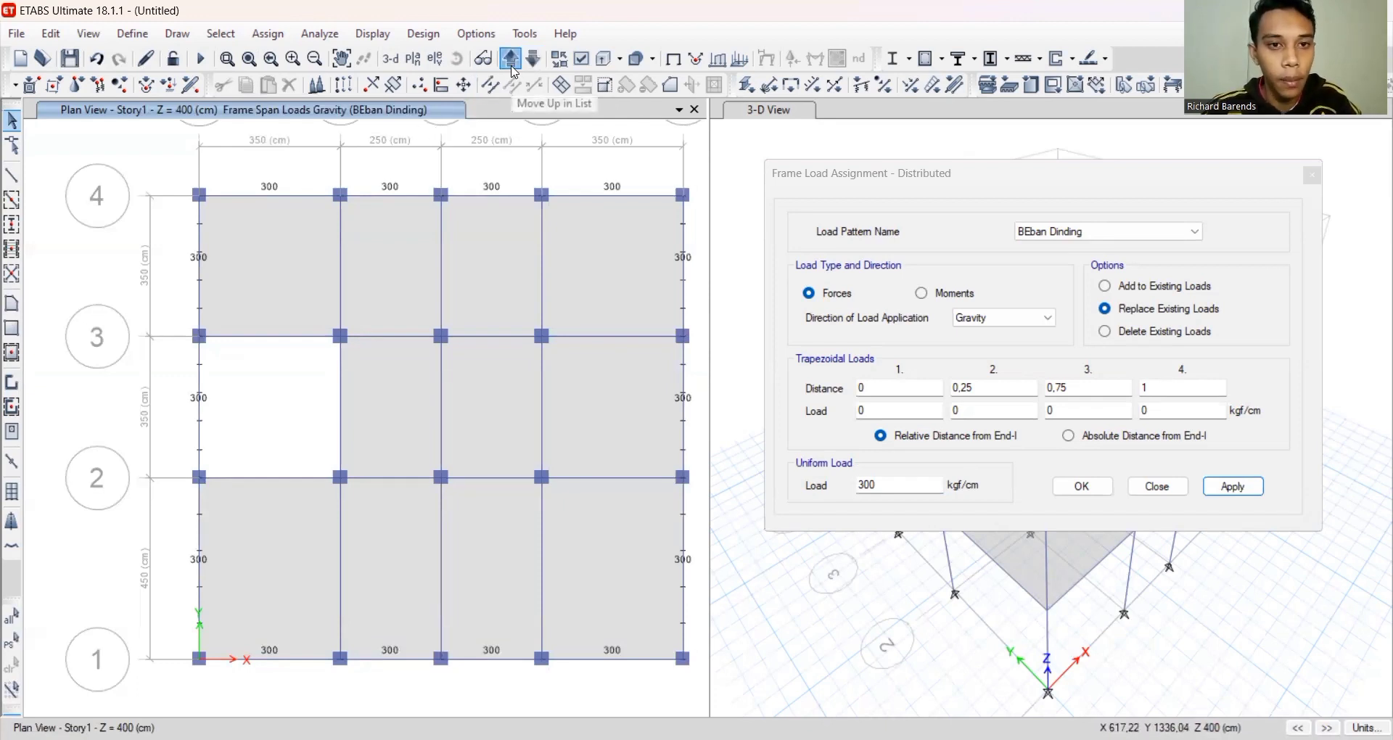
click(511, 60)
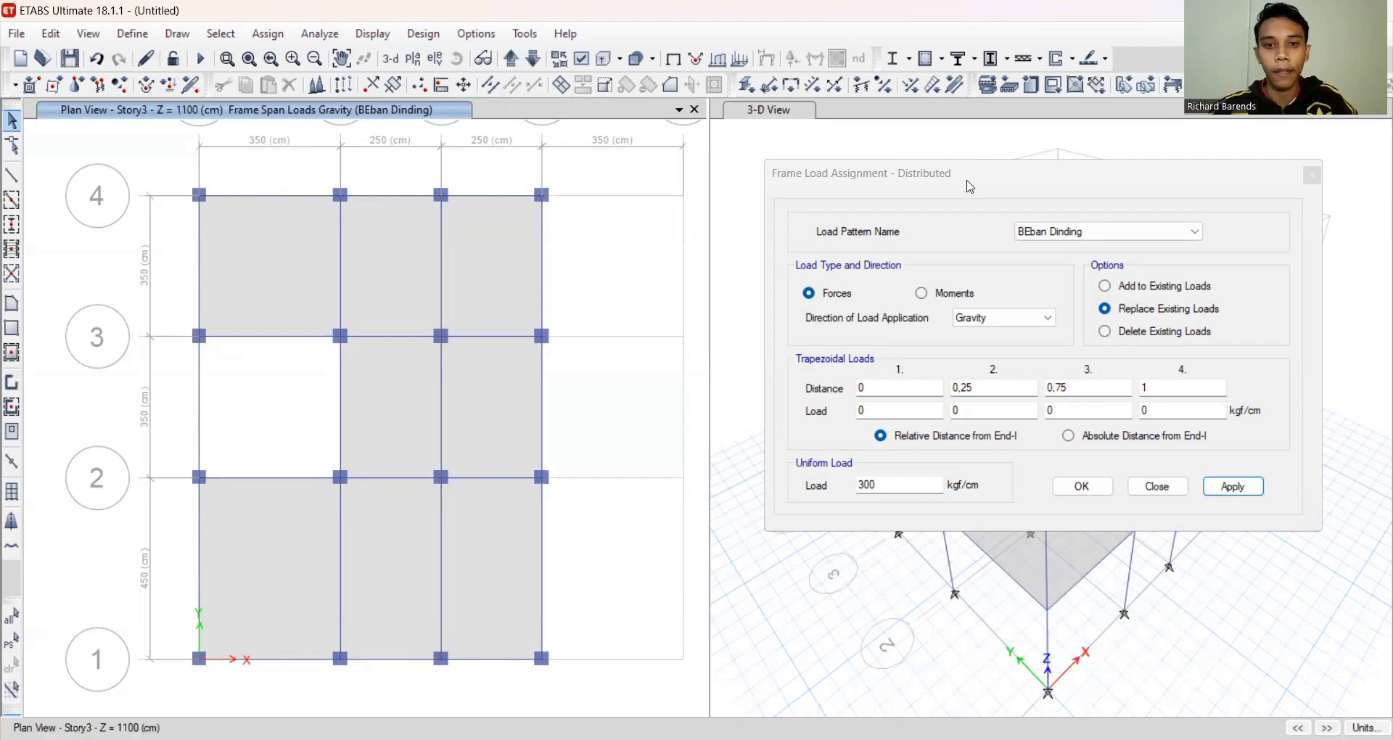
drag(970, 186, 713, 127)
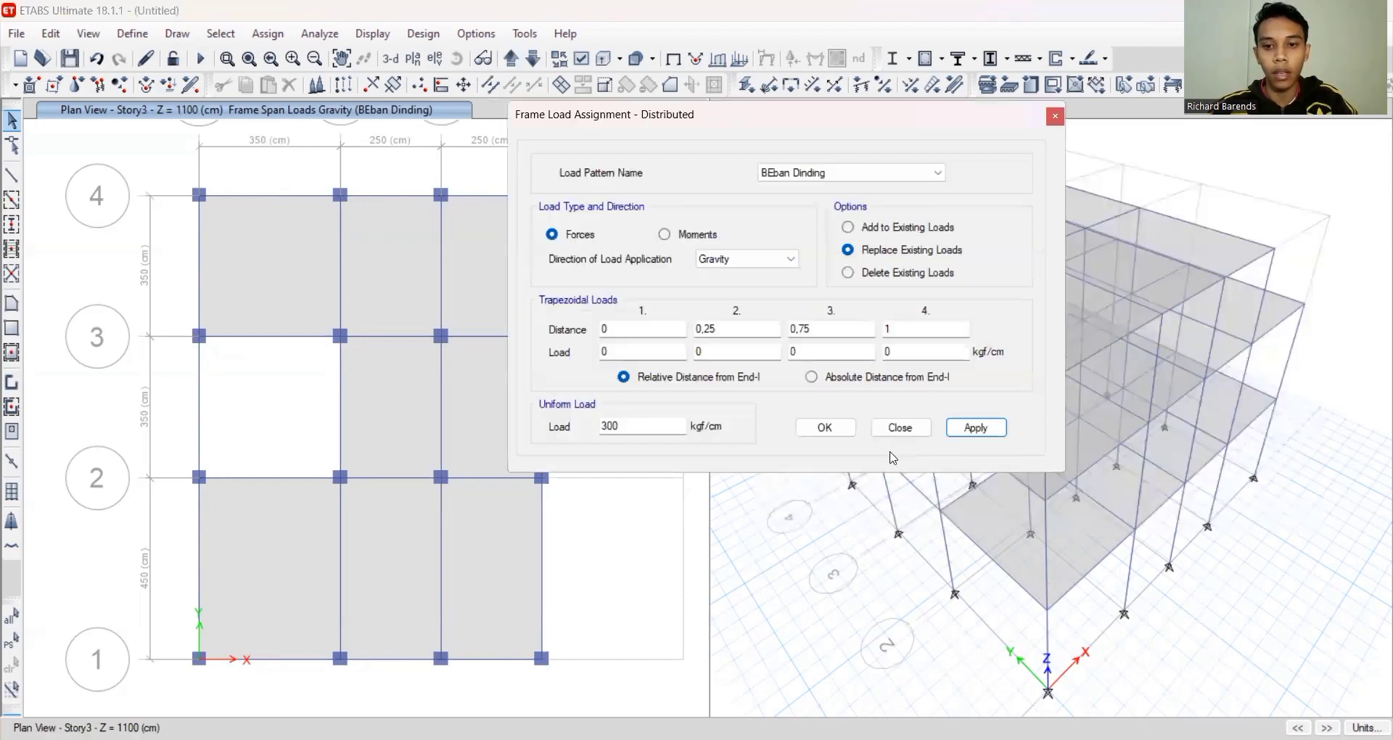
click(826, 428)
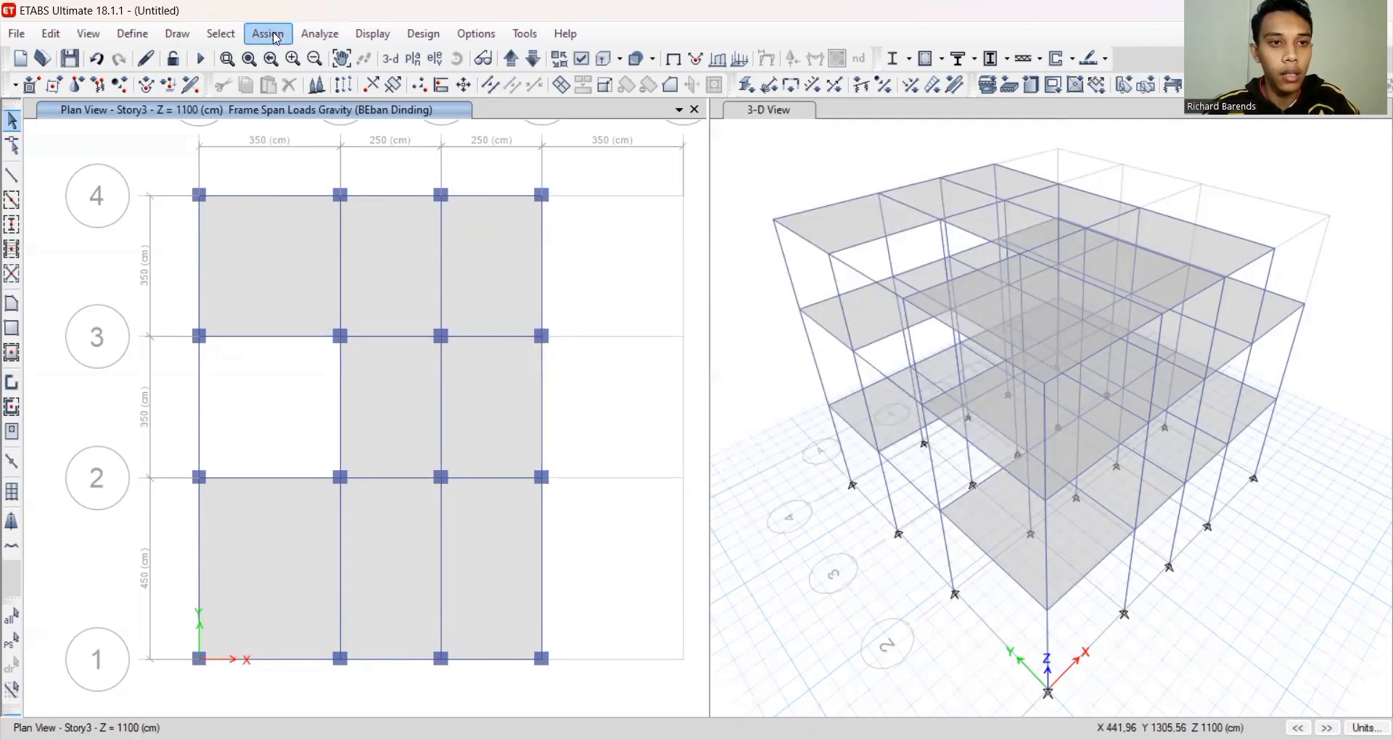
Assign the Beban Plat Atap uniform load set to all eight slab panels on Story3
click(276, 38)
mouse_move(361, 231)
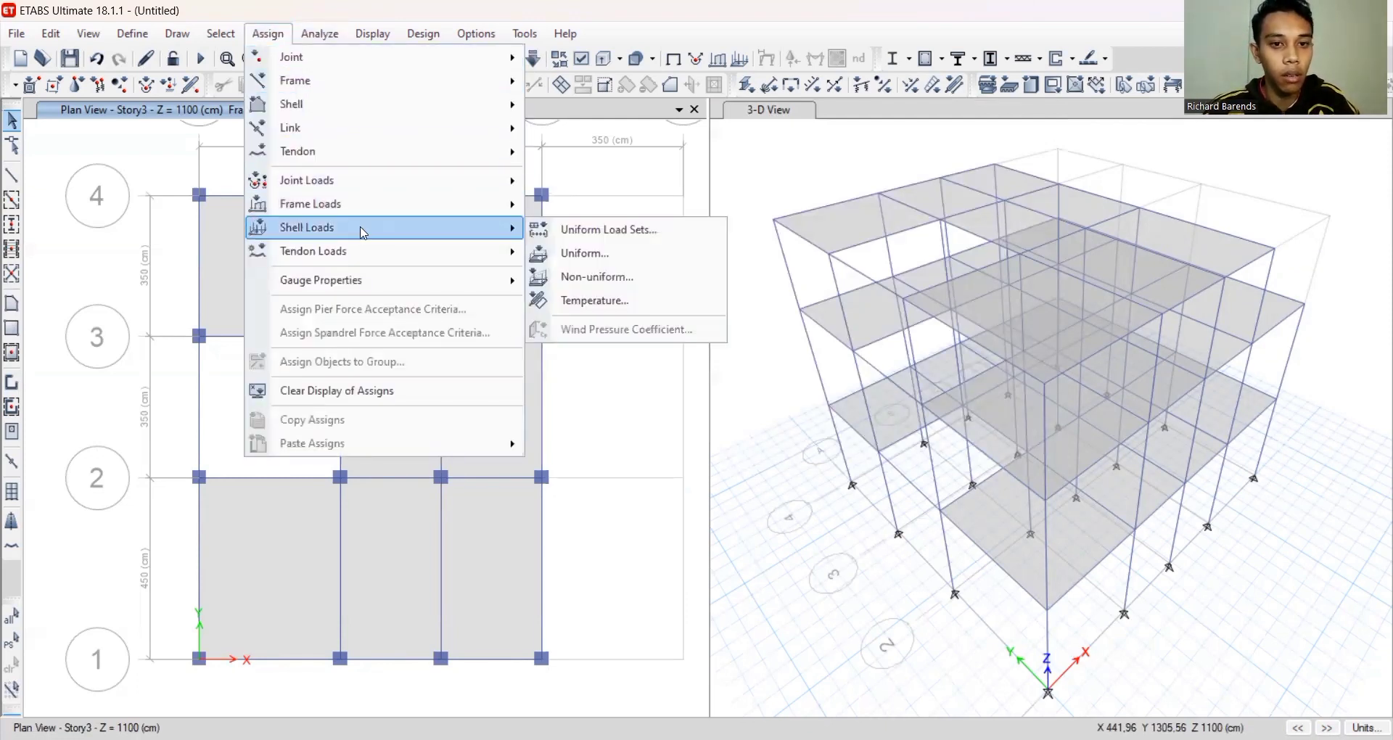
click(603, 231)
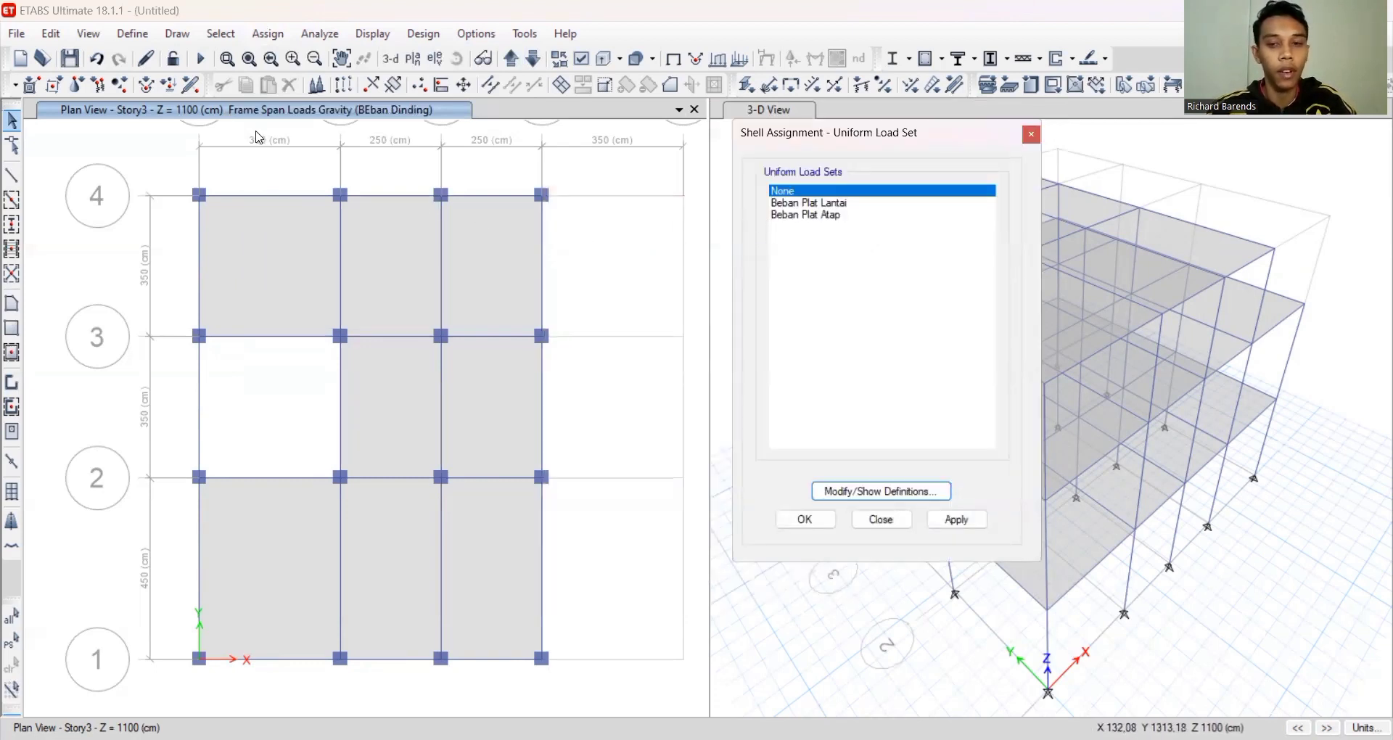
click(834, 215)
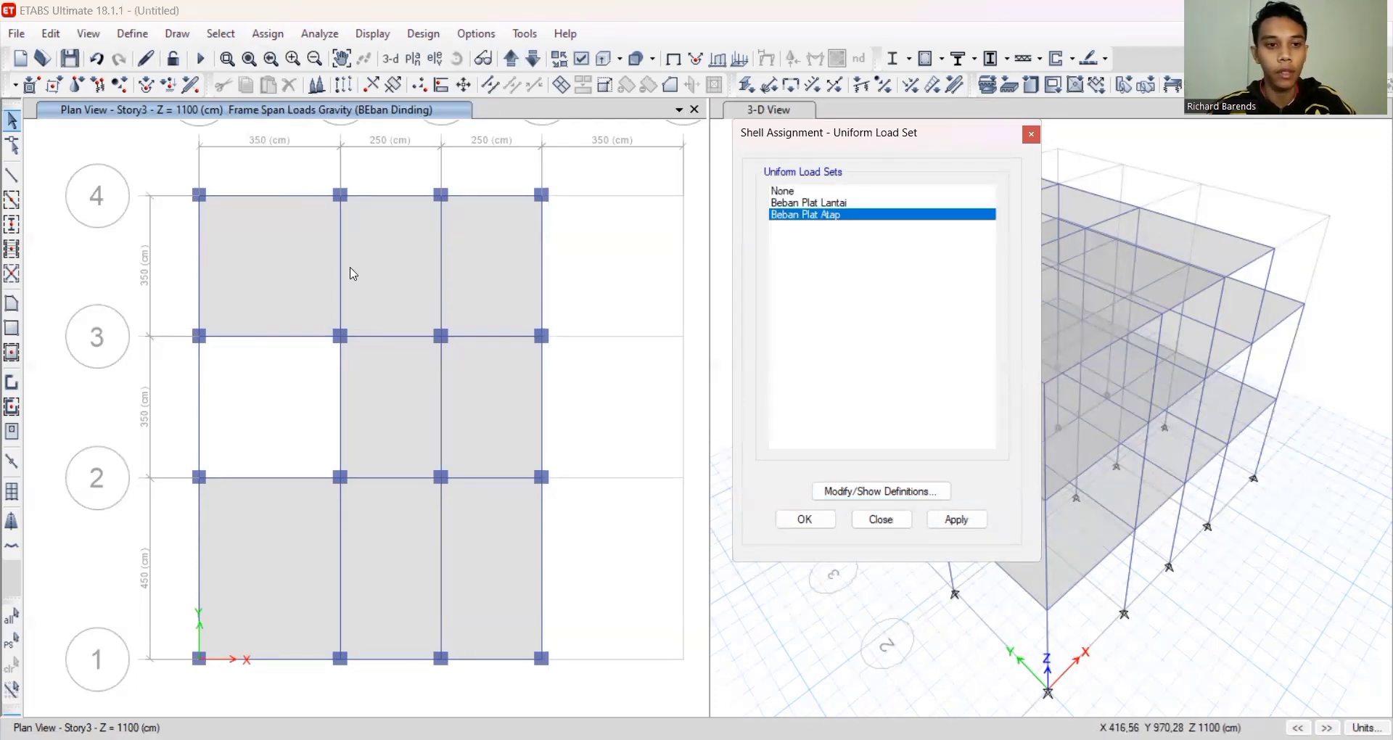
click(283, 259)
click(404, 264)
click(475, 267)
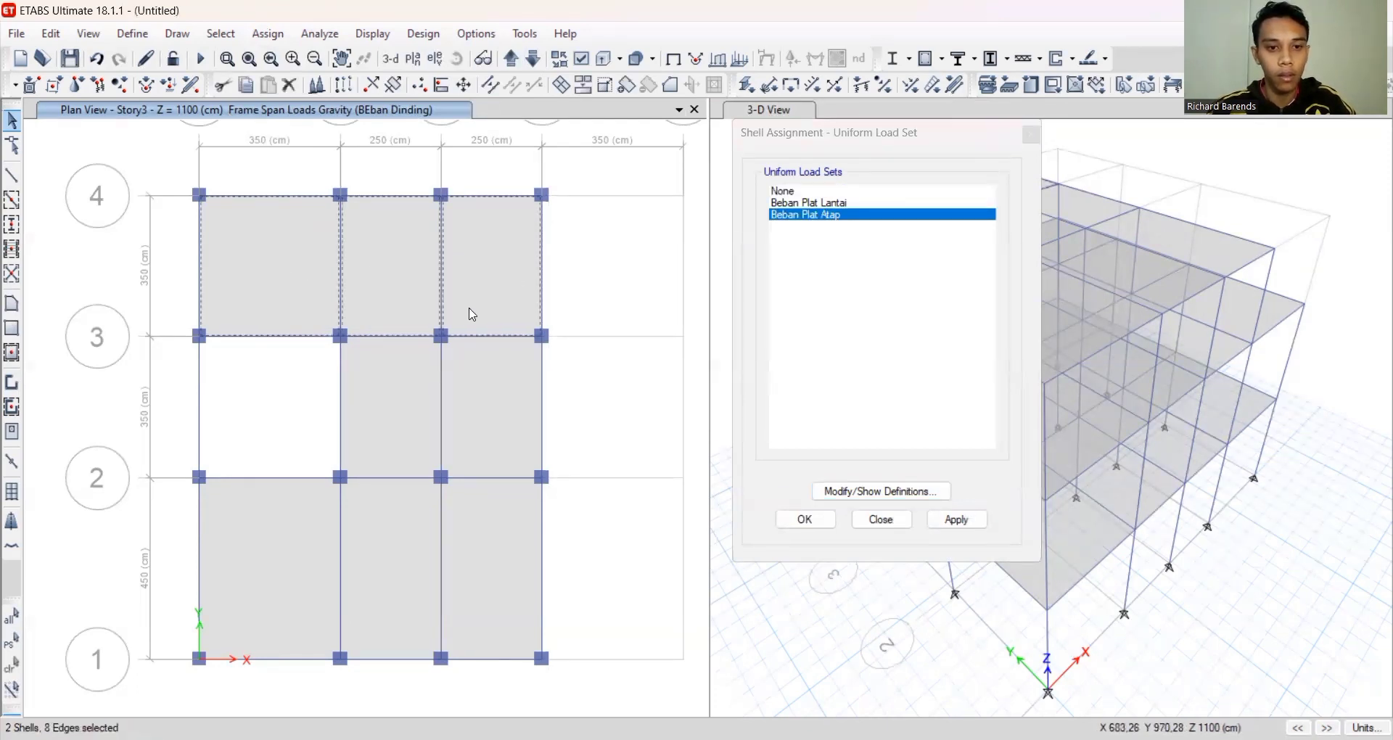
click(466, 427)
click(408, 410)
click(286, 522)
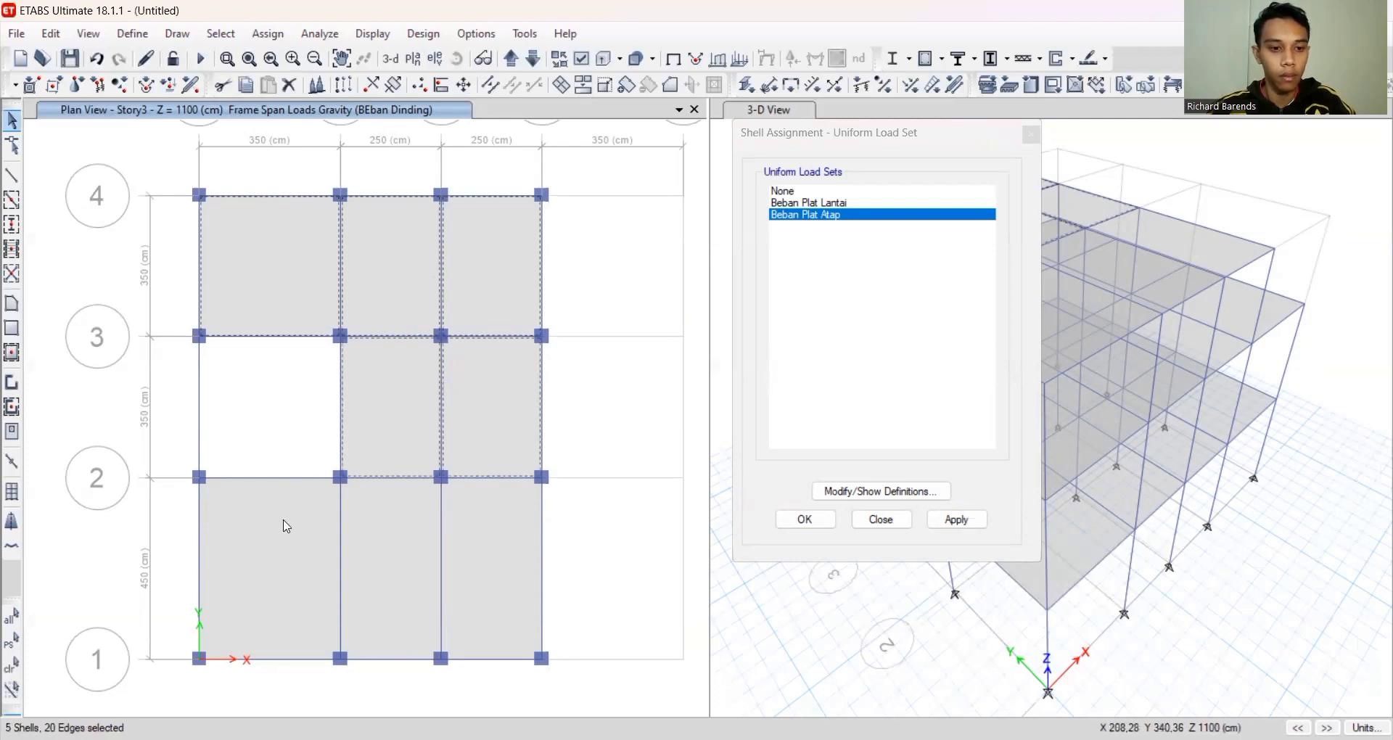
click(385, 544)
click(492, 558)
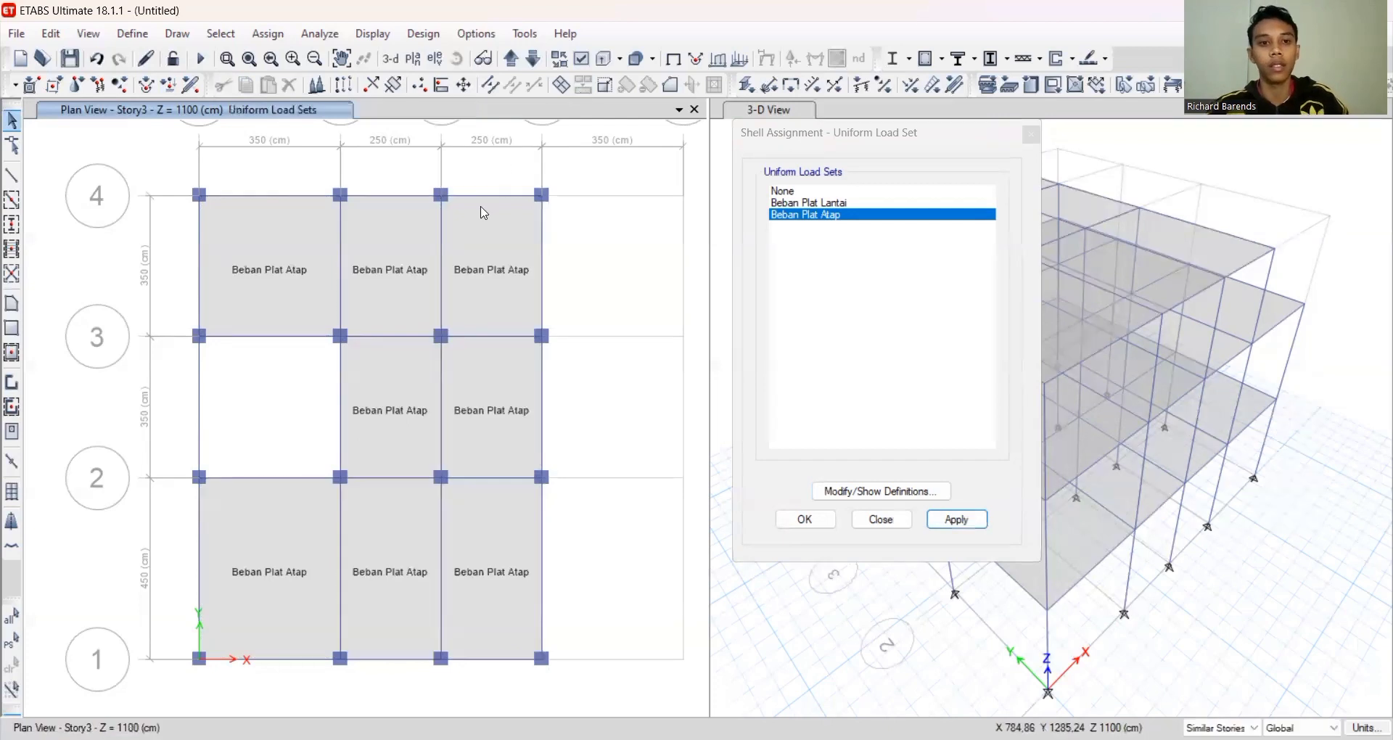
Assign the Beban Plat Lantai uniform load set to all slab panels on Story2 and its similar stories, and finish the shell load assignment
click(532, 60)
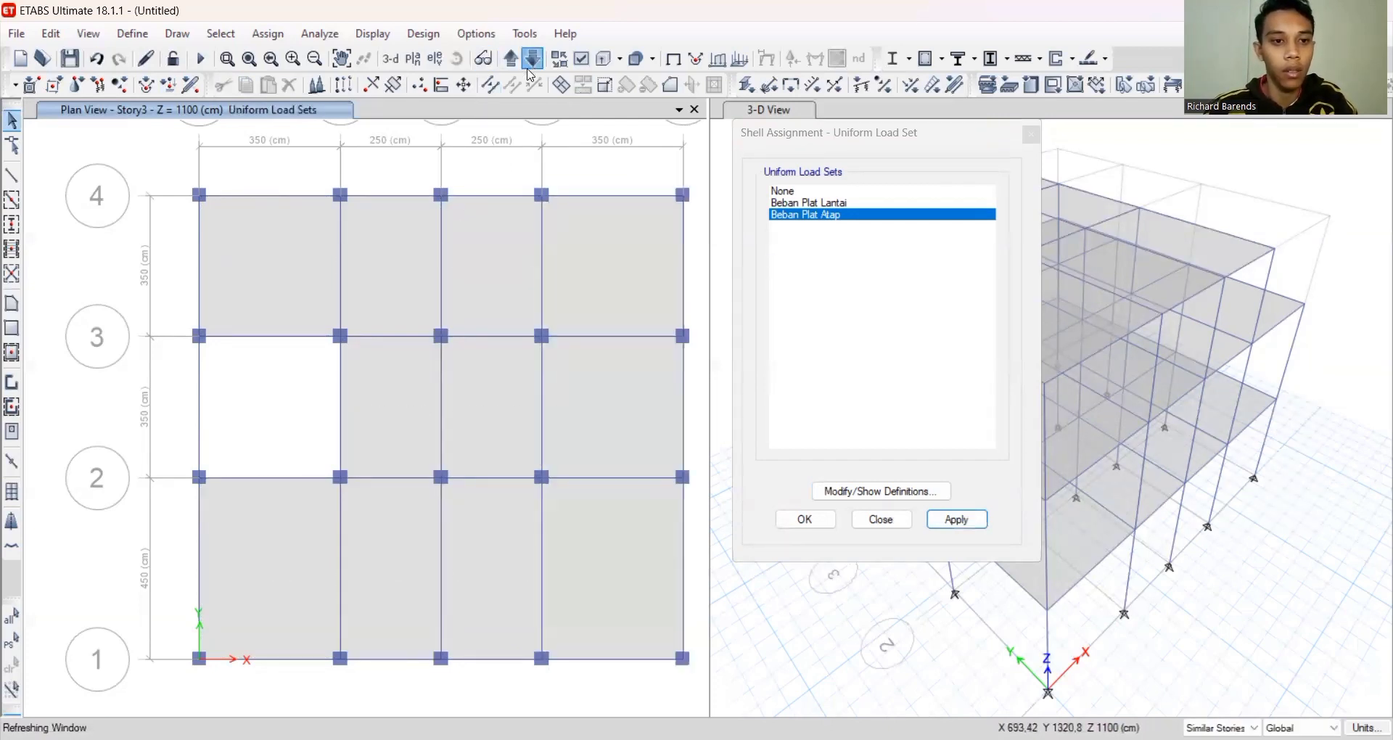
click(835, 203)
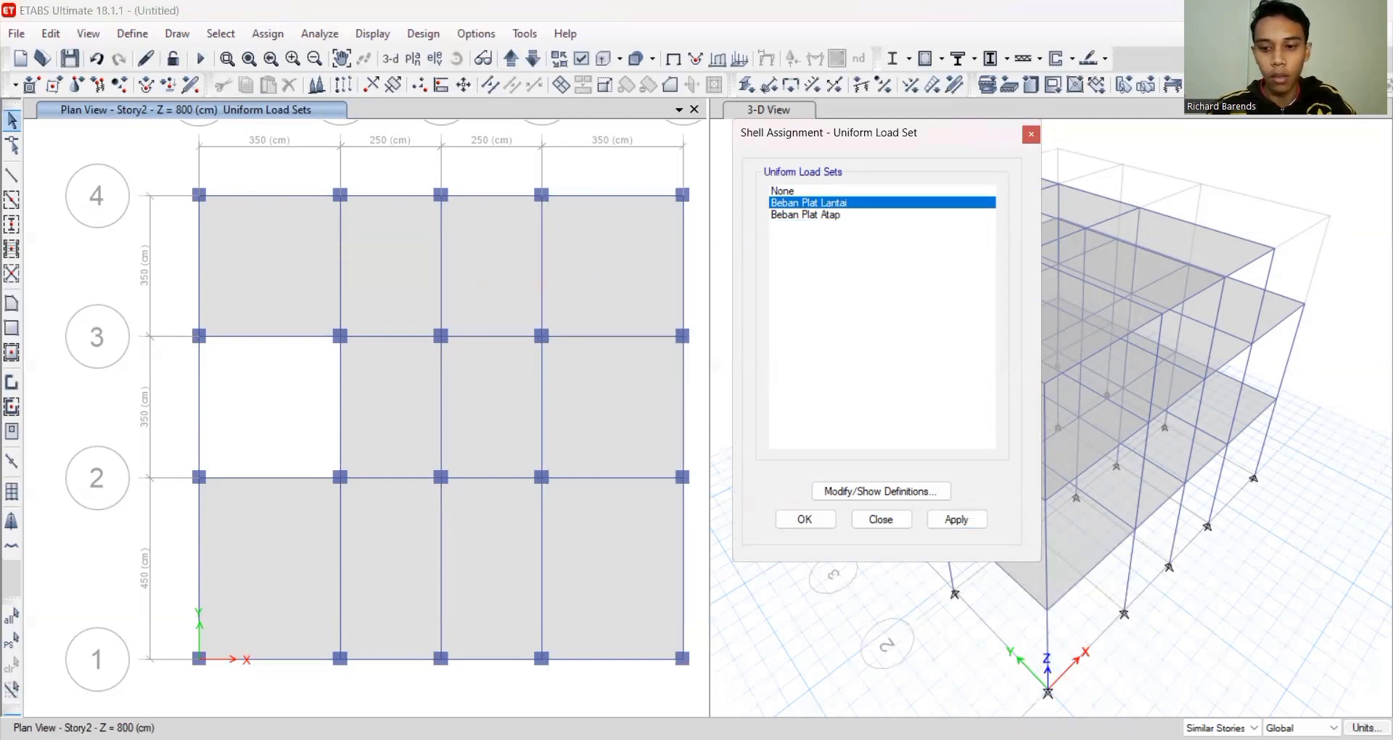
click(263, 276)
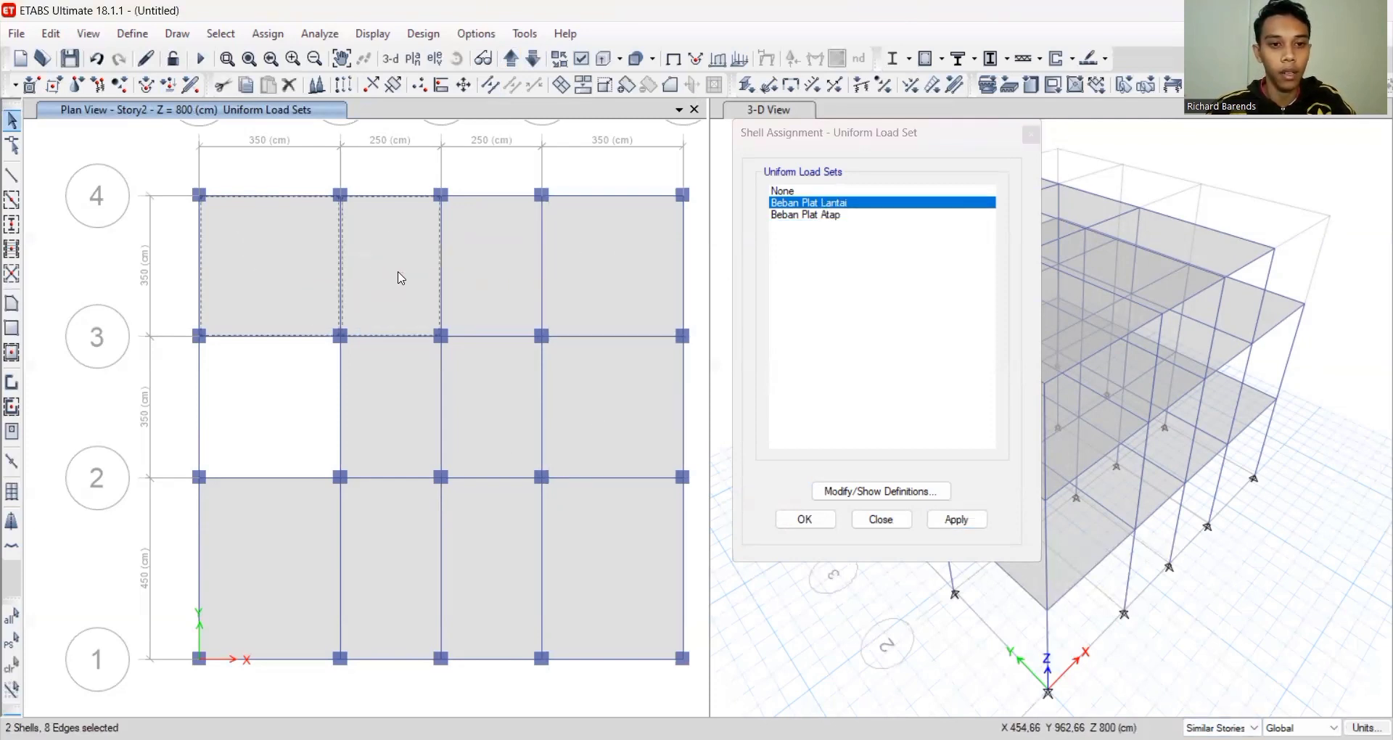
click(399, 273)
click(476, 274)
click(566, 274)
click(601, 421)
click(514, 430)
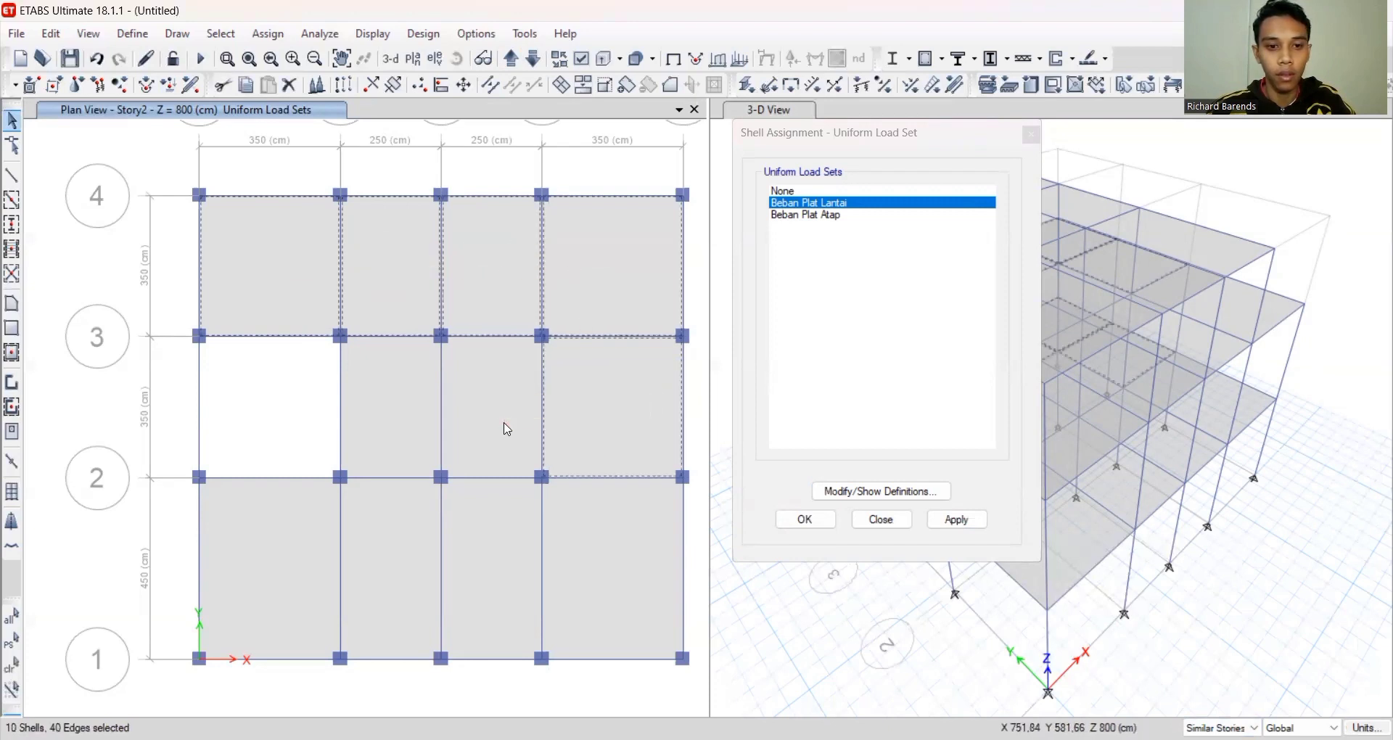
click(415, 419)
click(275, 564)
click(397, 568)
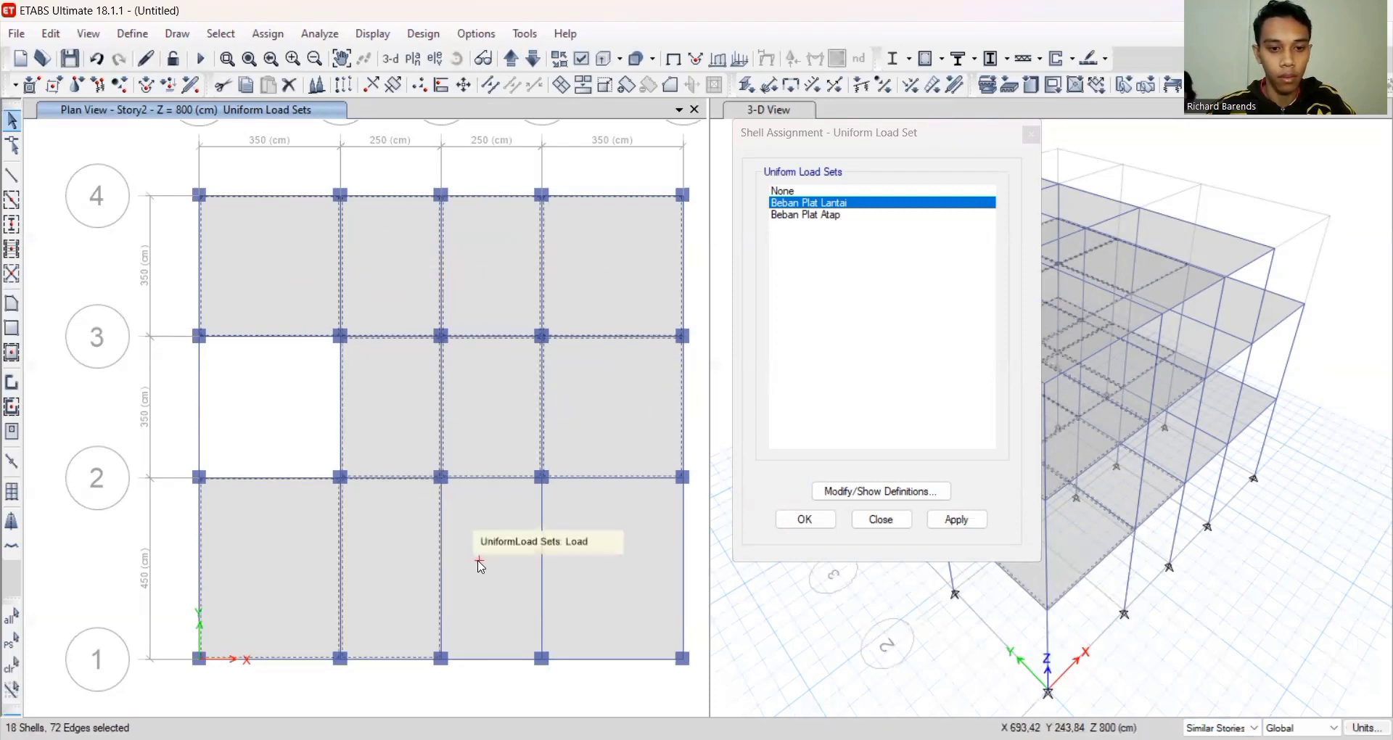
click(476, 563)
click(550, 563)
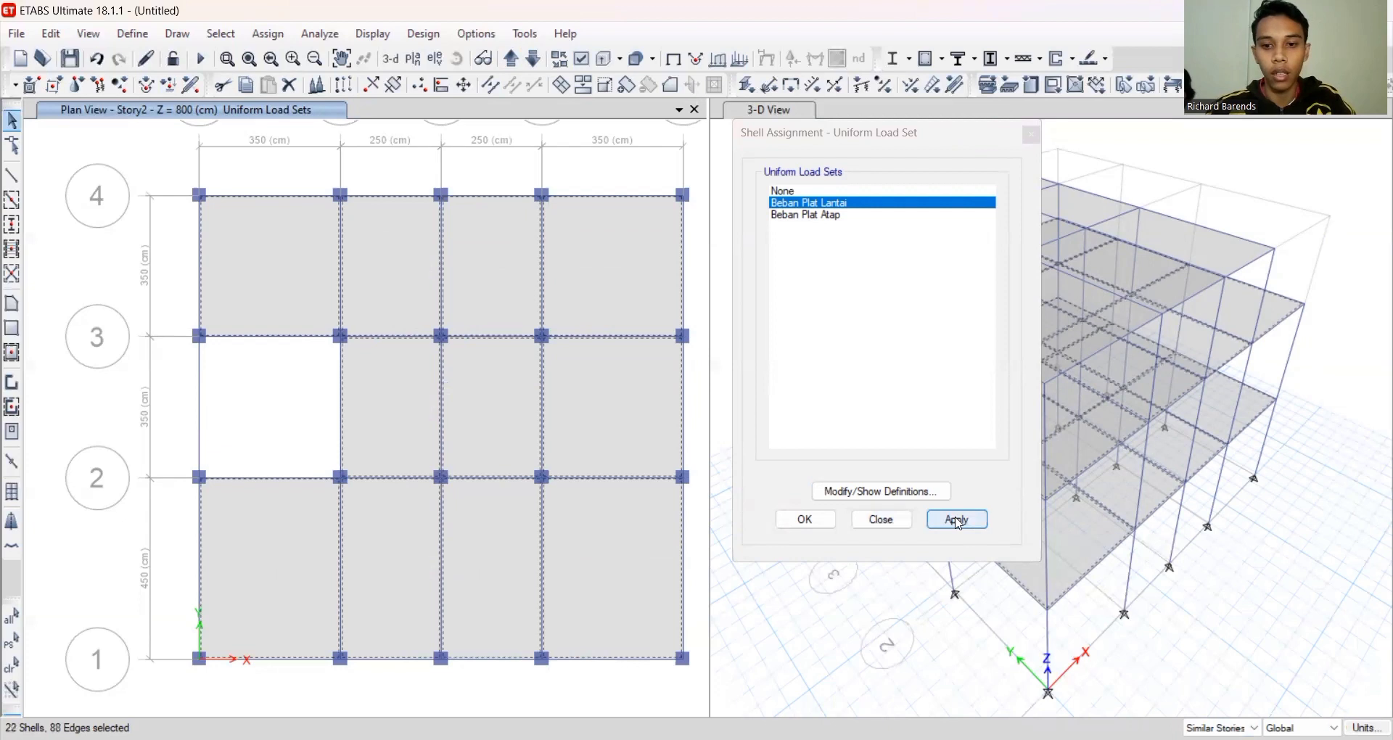
click(957, 520)
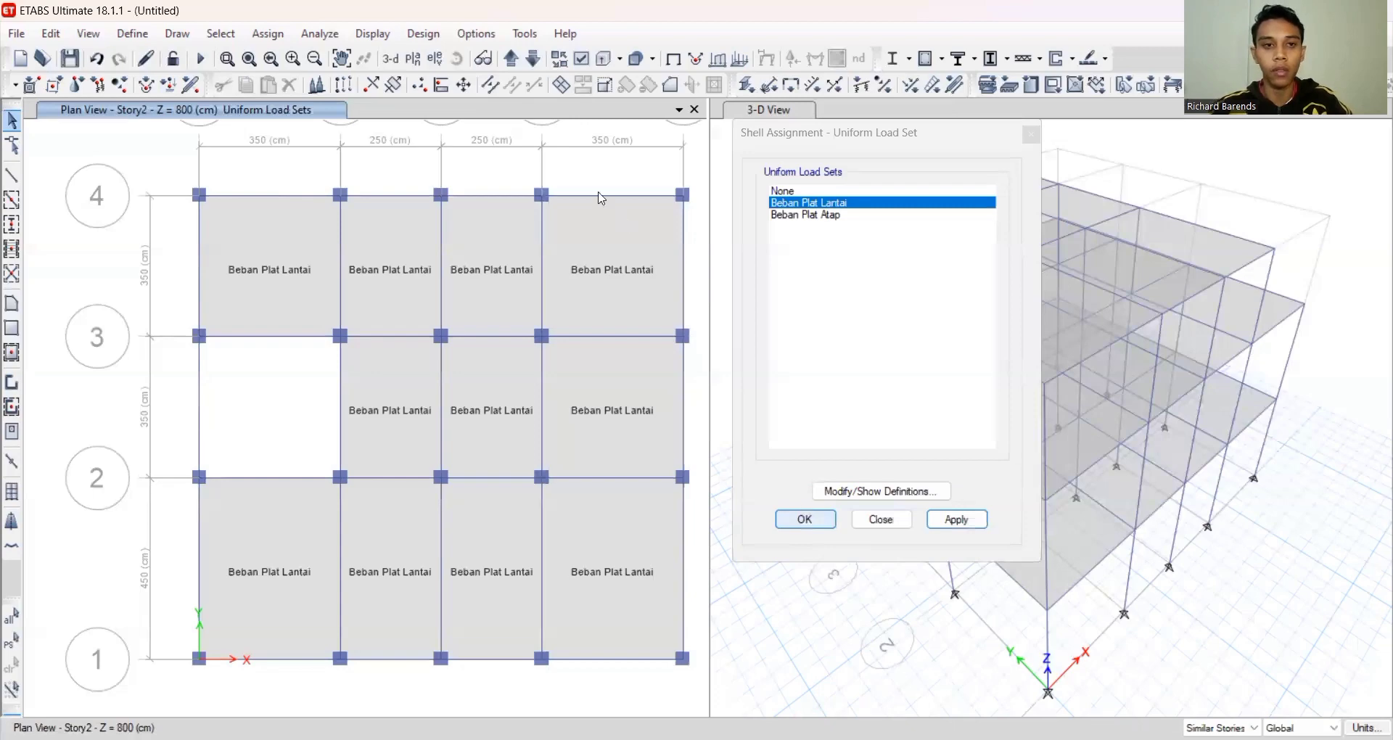
key(Return)
Display the BEban Dinding frame span loads with their values in the 3-D view and inspect them around the building
click(813, 177)
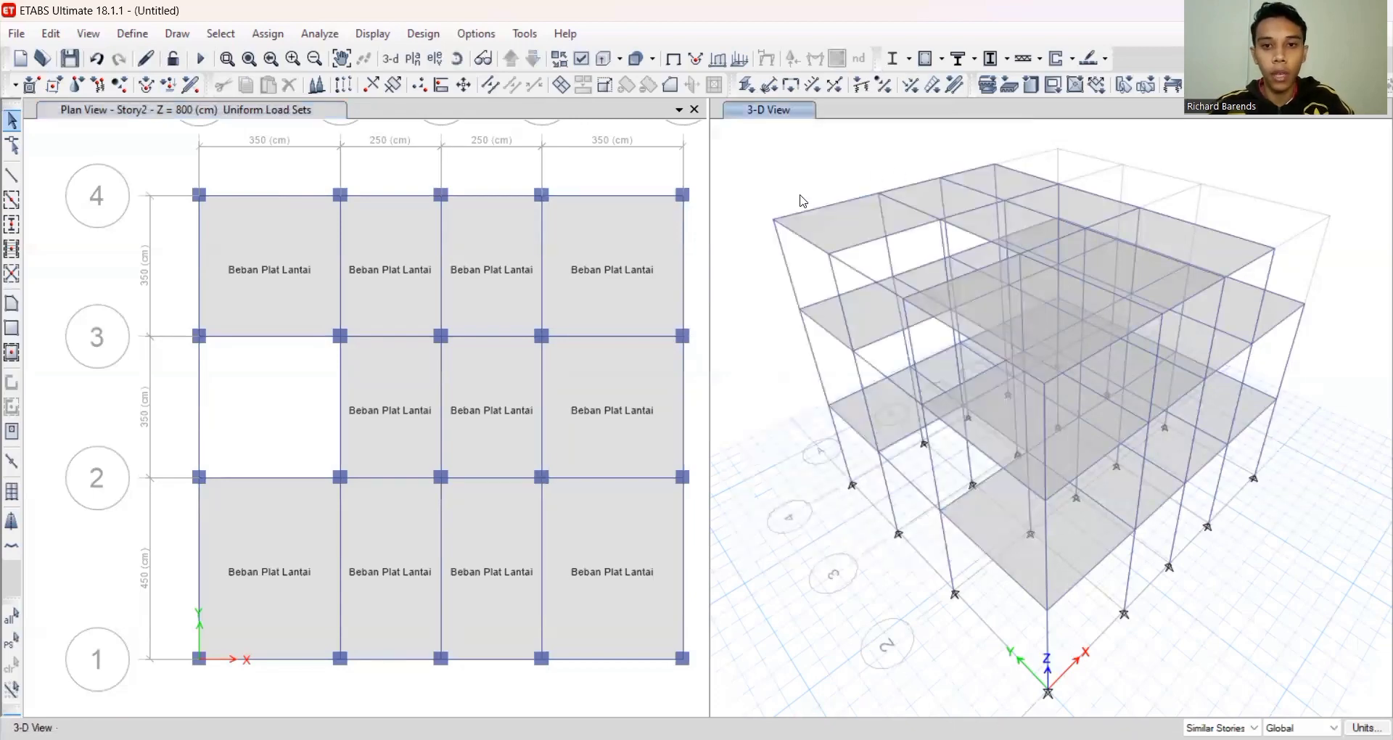
scroll(762, 228, down, 3)
scroll(769, 233, up, 5)
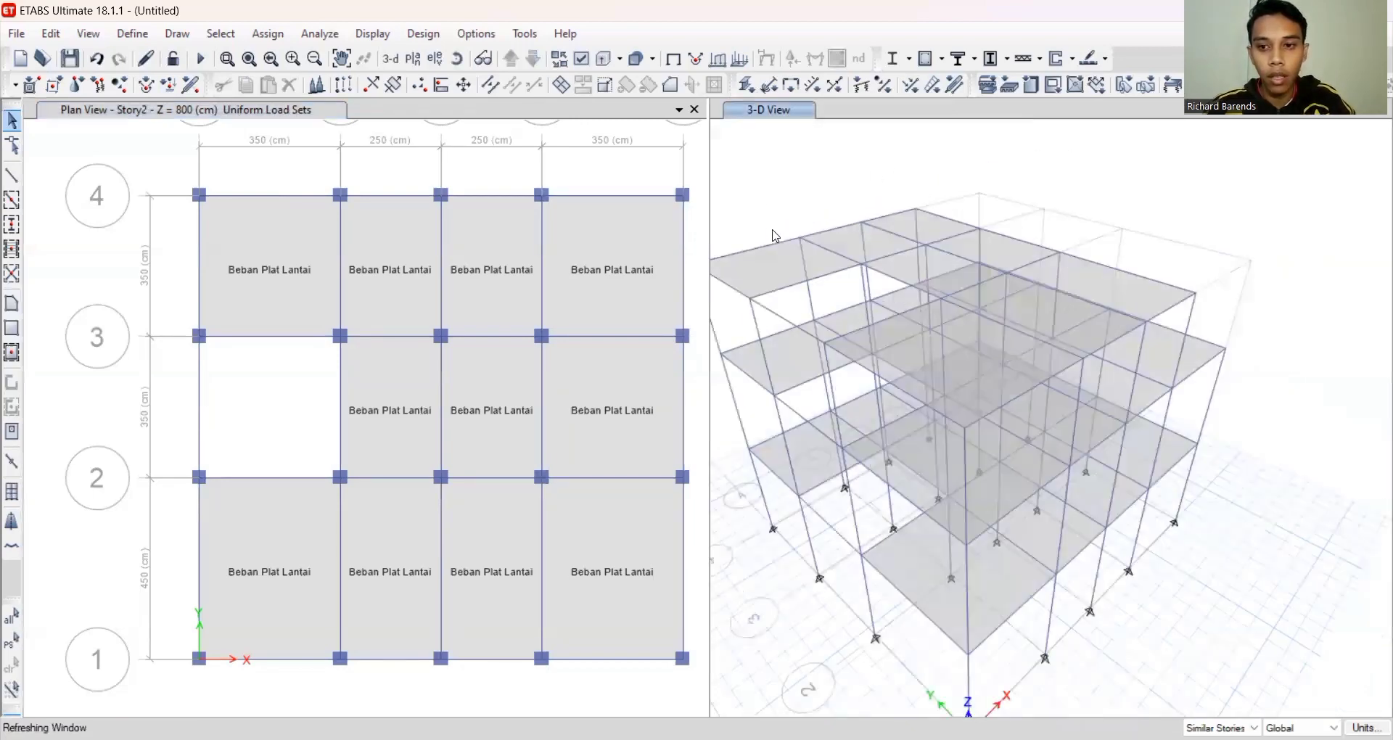
scroll(775, 236, down, 5)
middle_drag(780, 199, 812, 202)
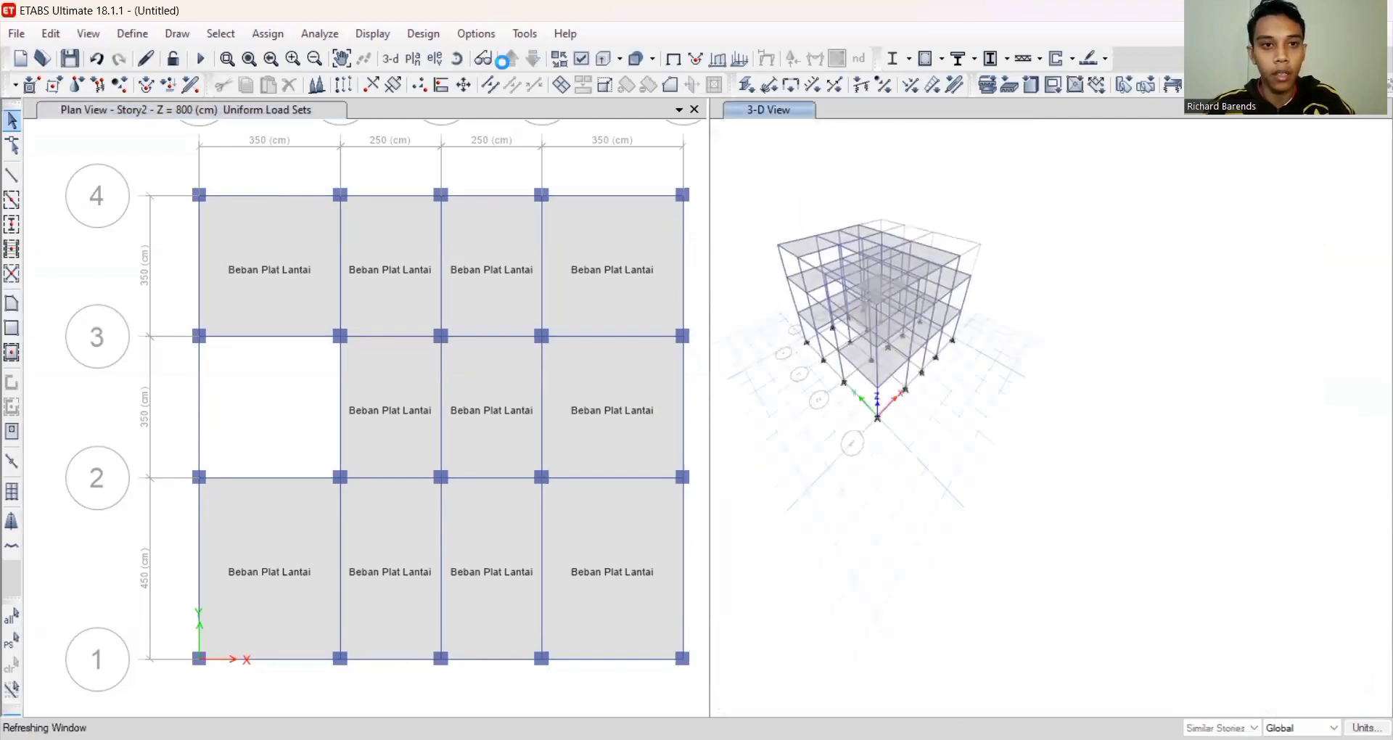
click(378, 33)
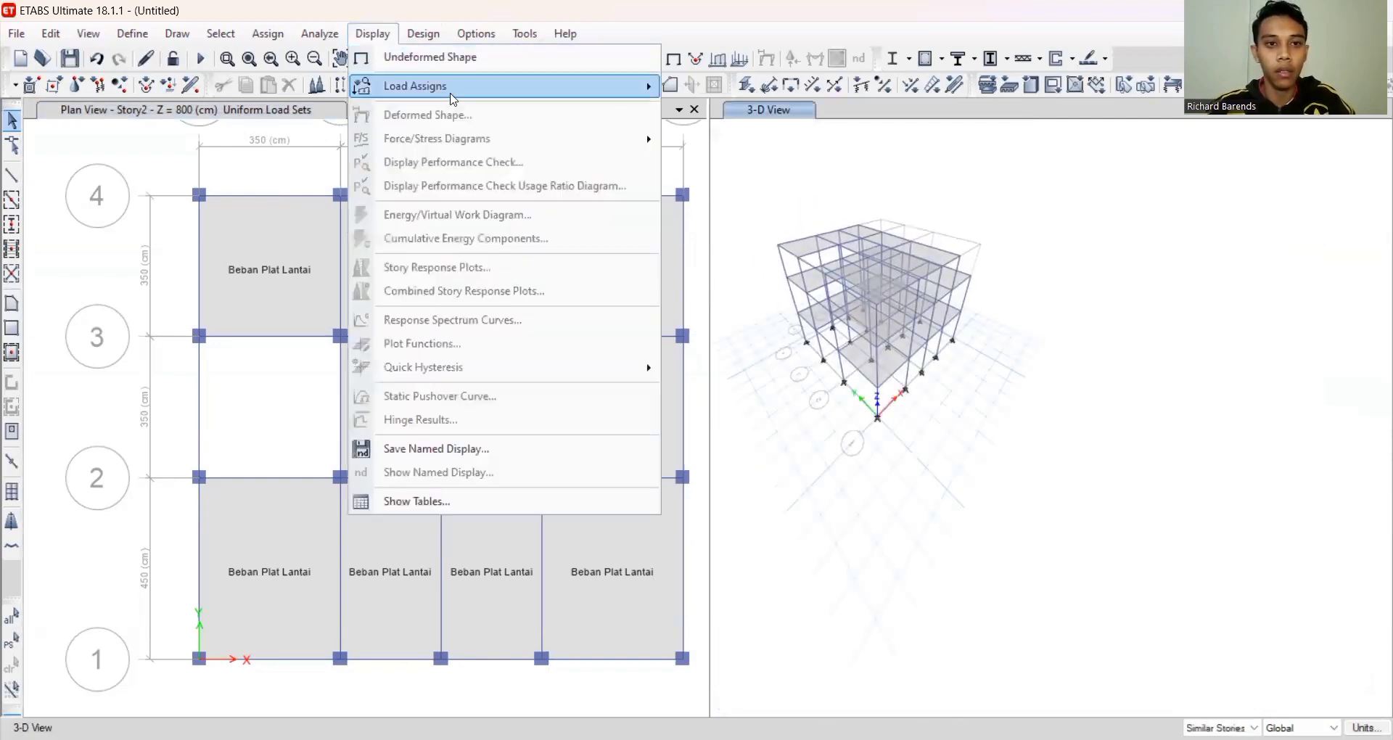
mouse_move(537, 86)
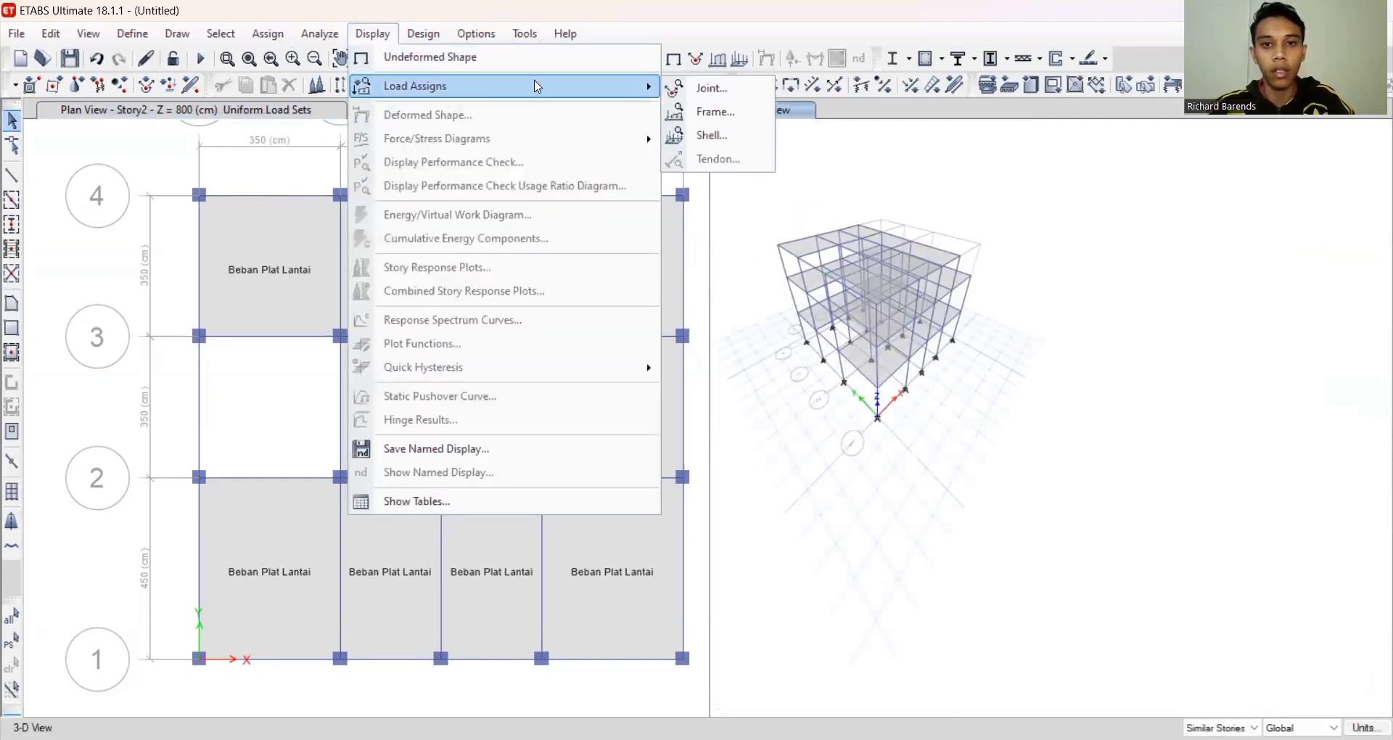
click(715, 113)
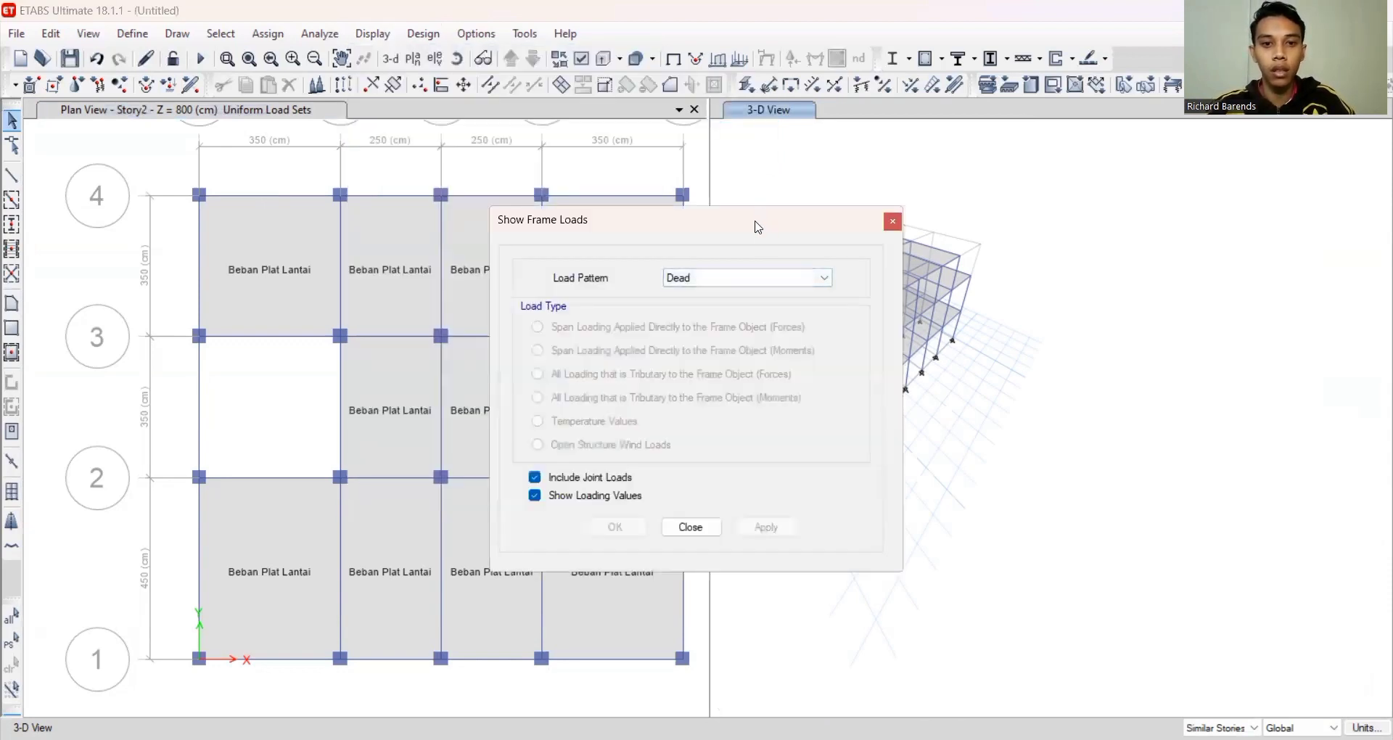
drag(581, 220, 471, 116)
click(713, 175)
click(638, 232)
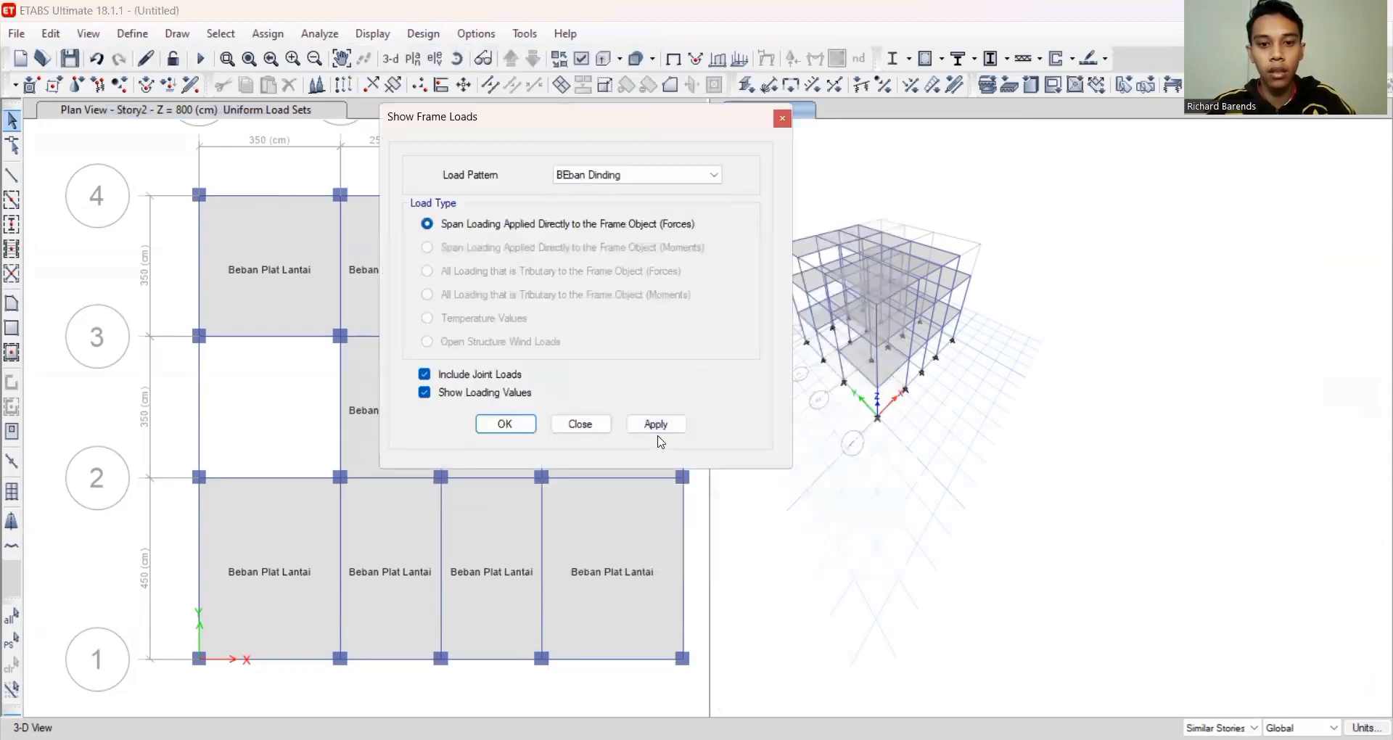
click(655, 424)
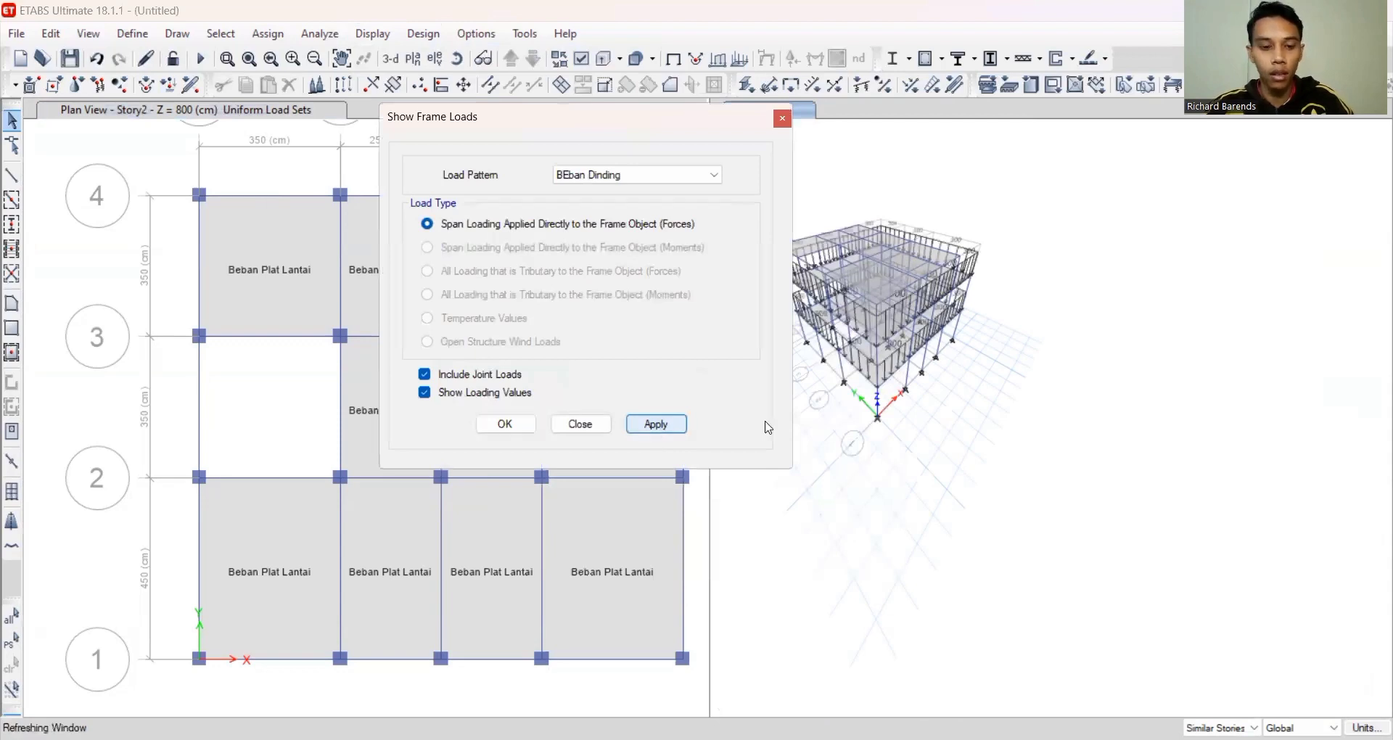
click(996, 423)
shift+middle_drag(993, 442, 919, 434)
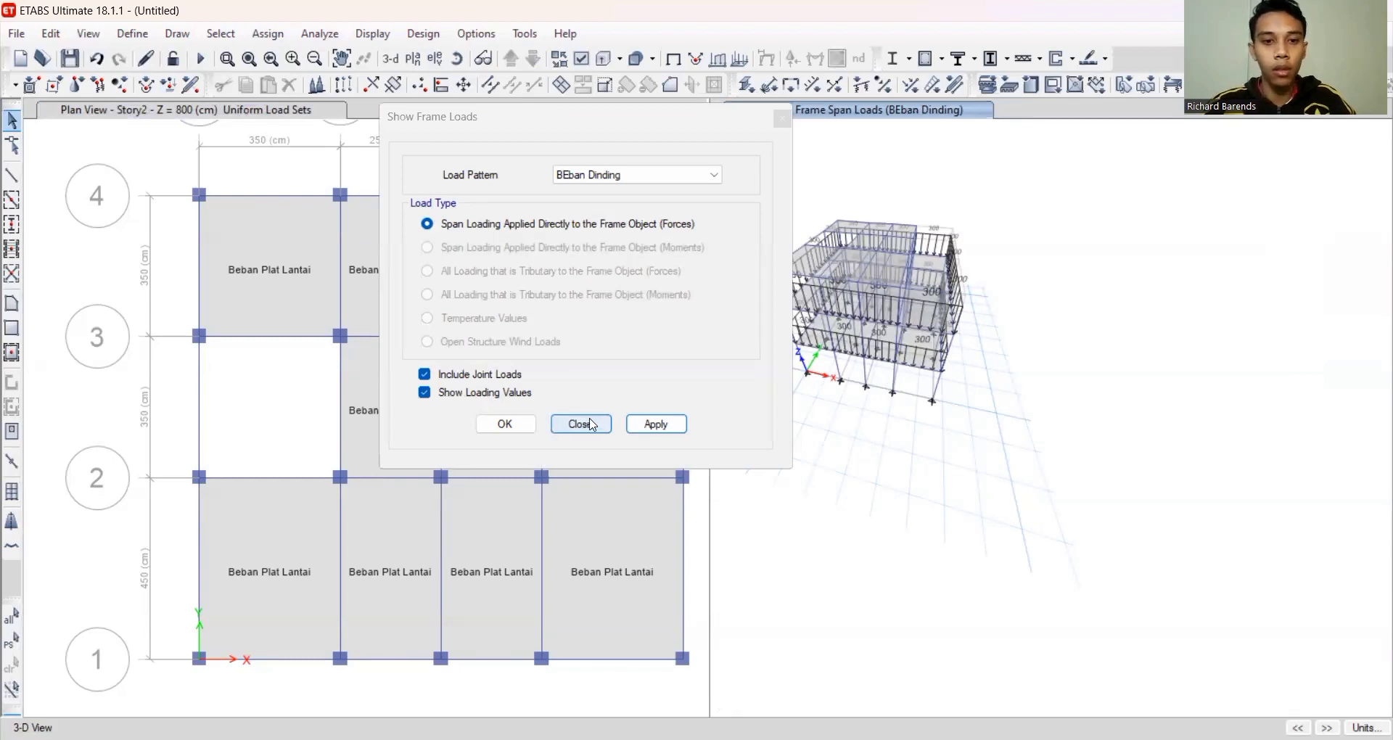
scroll(828, 382, down, 3)
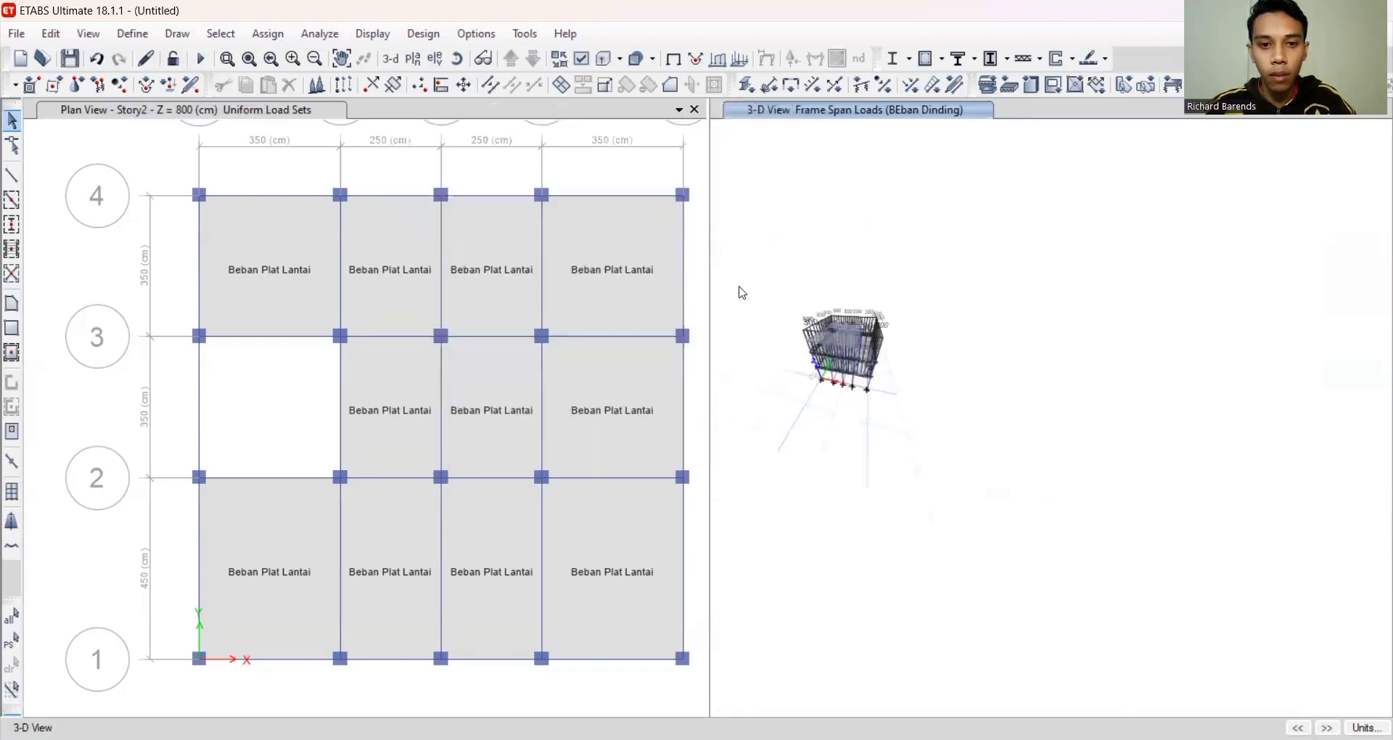
scroll(708, 272, up, 3)
Make plan selections apply to One Story, check the slab loads on Story3, and return the plan to Story2
click(693, 268)
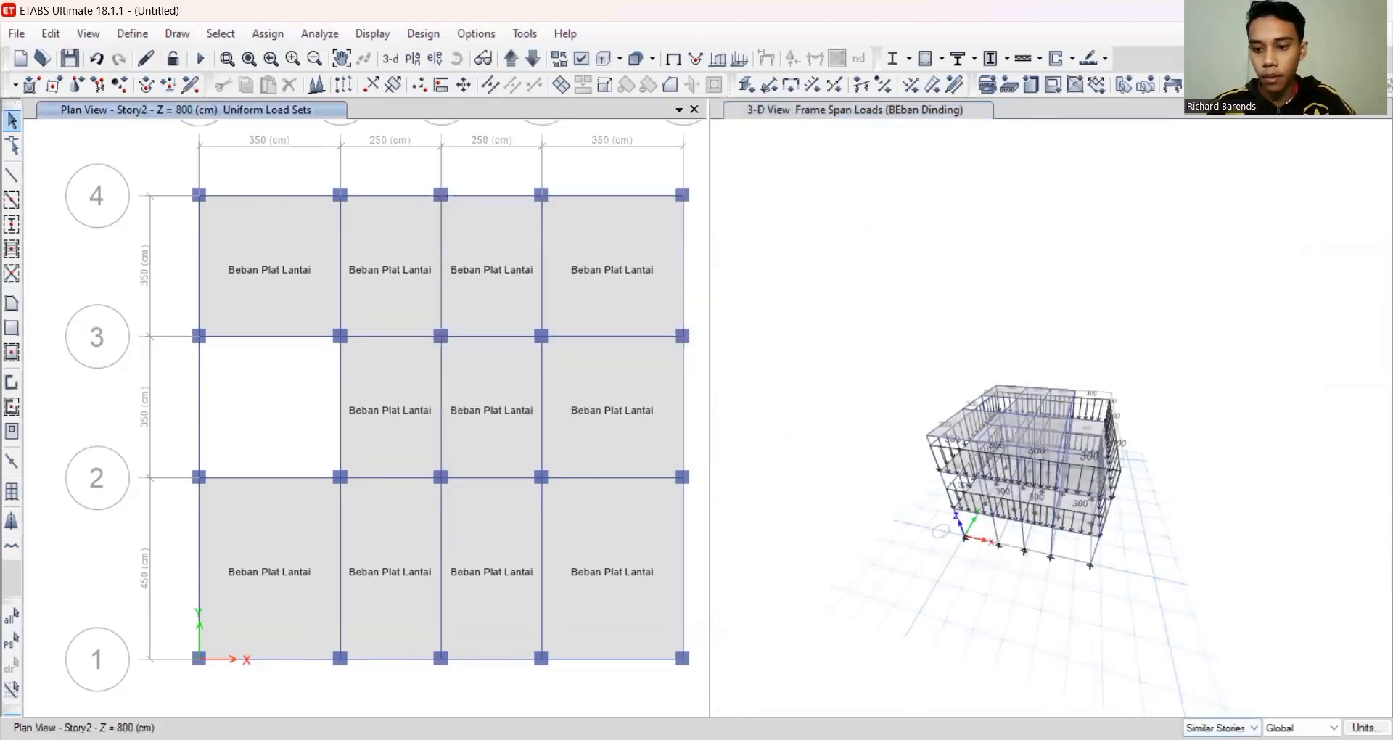
click(1219, 739)
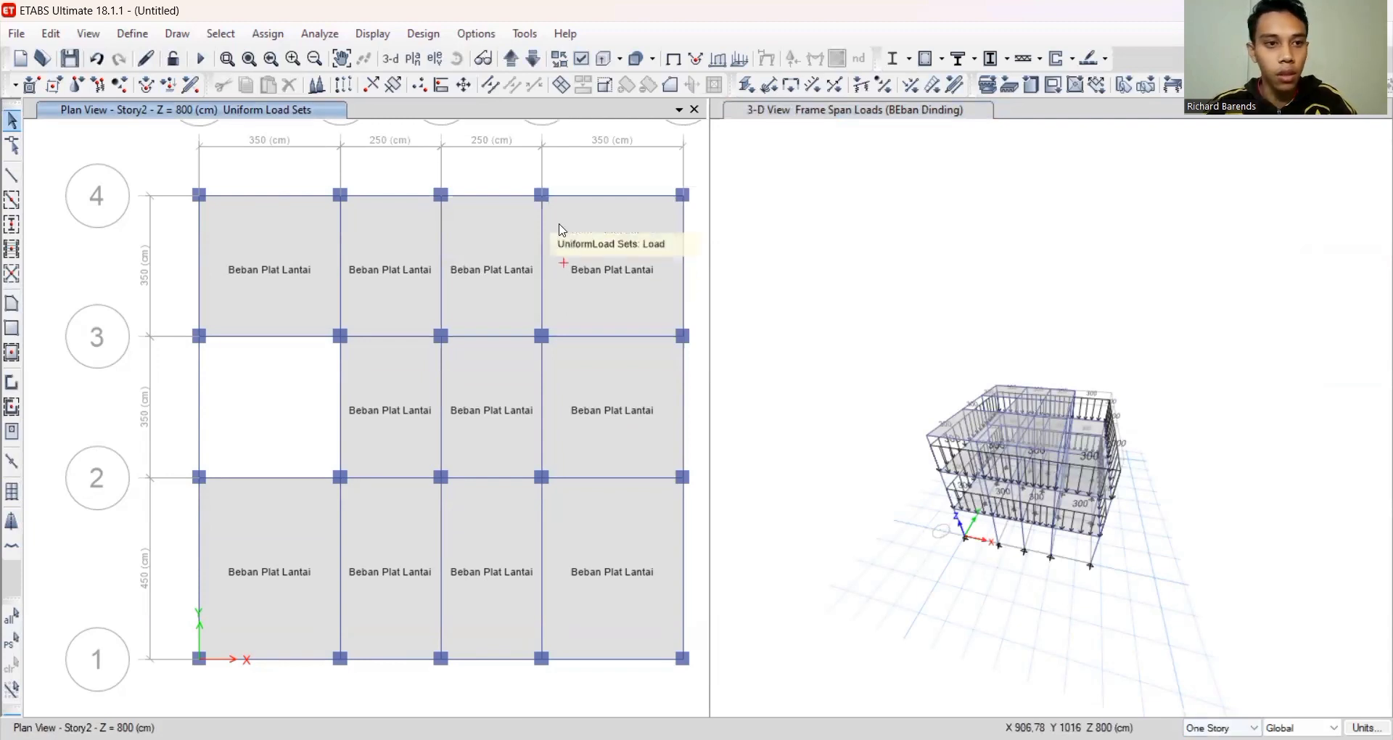
click(512, 62)
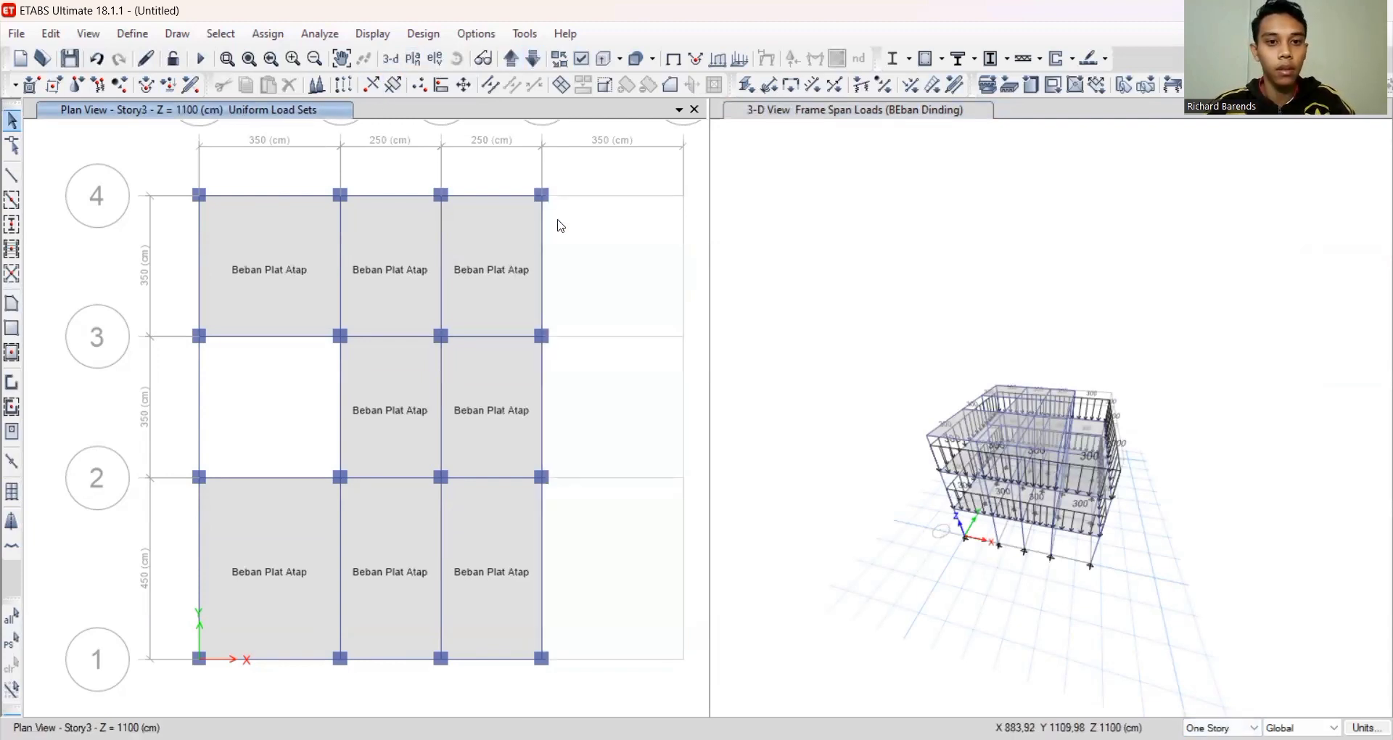
click(533, 61)
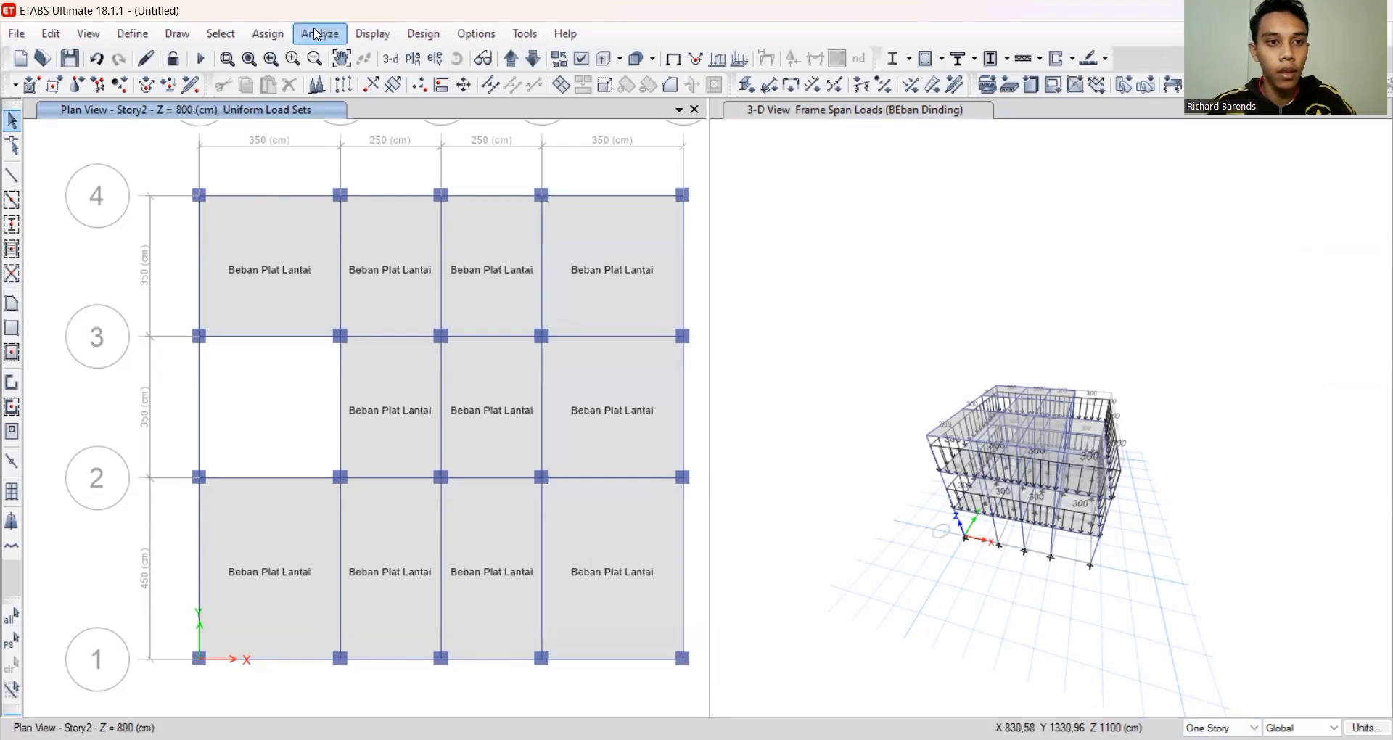
Apply the 300 kgf/cm BEban Dinding distributed load to Story2's grid line E beams and the D–E beams on lines 1 and 4
click(265, 35)
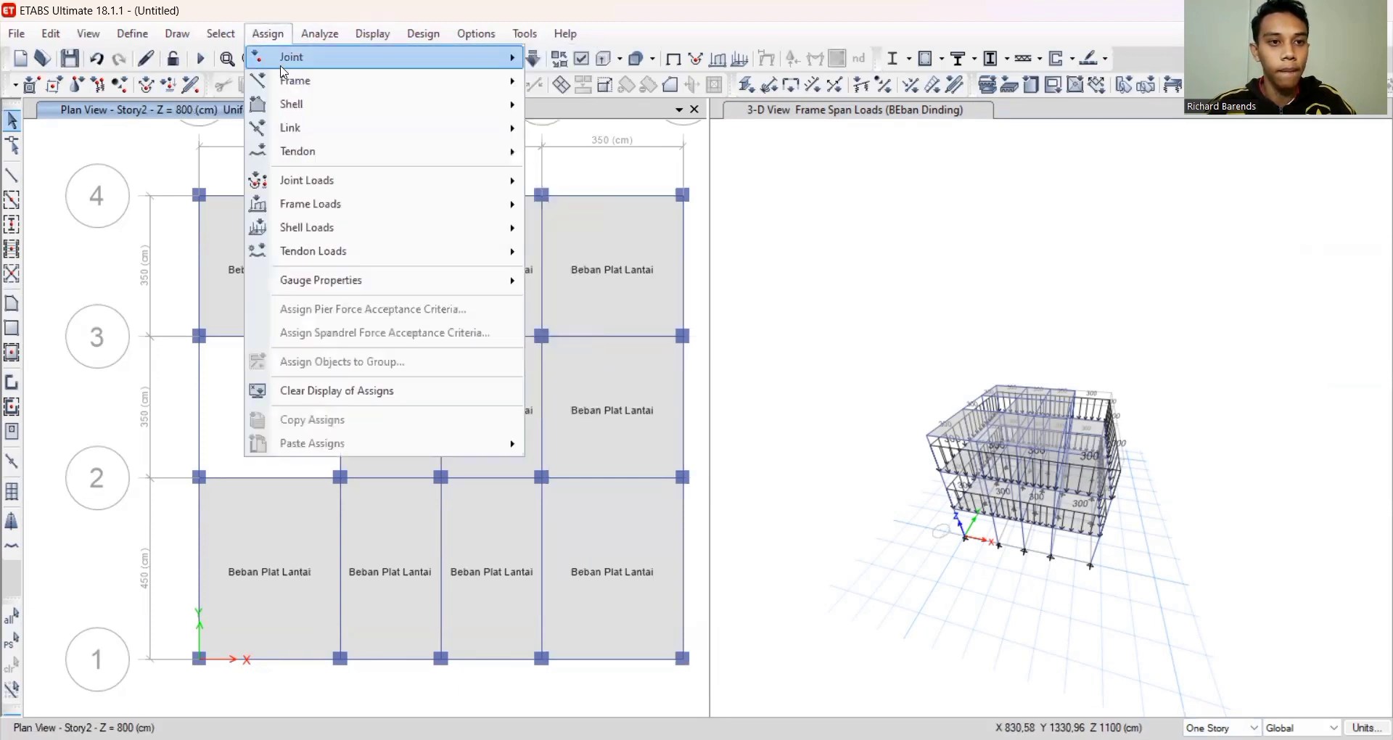
mouse_move(470, 204)
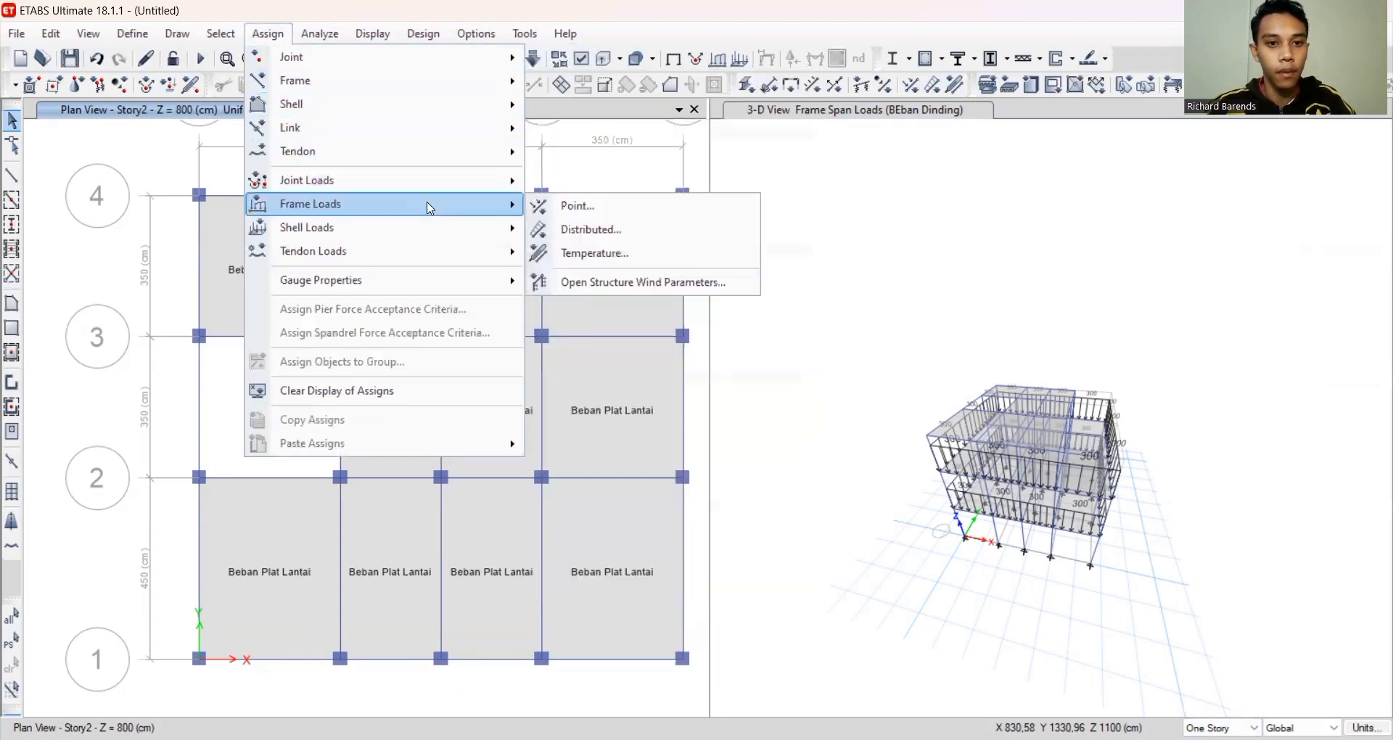
click(590, 230)
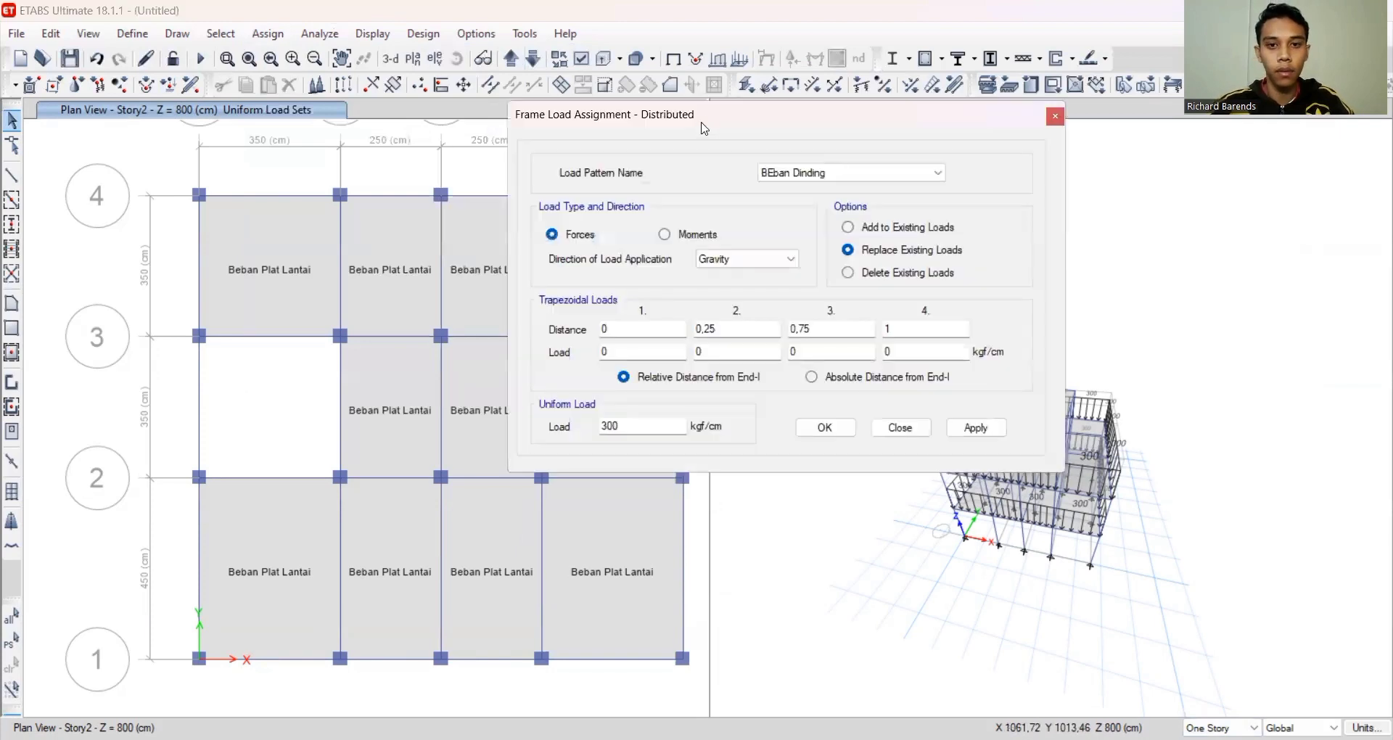
drag(714, 122, 938, 119)
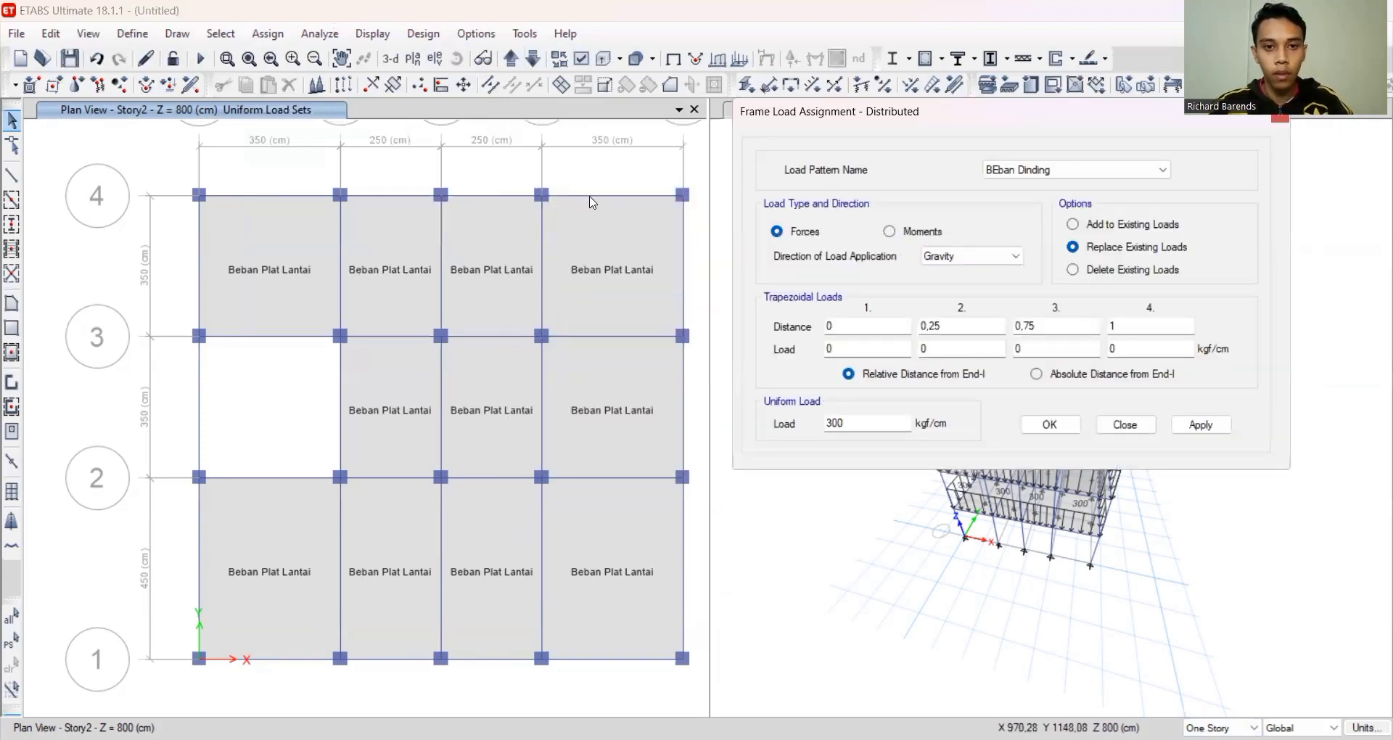
click(611, 196)
click(684, 270)
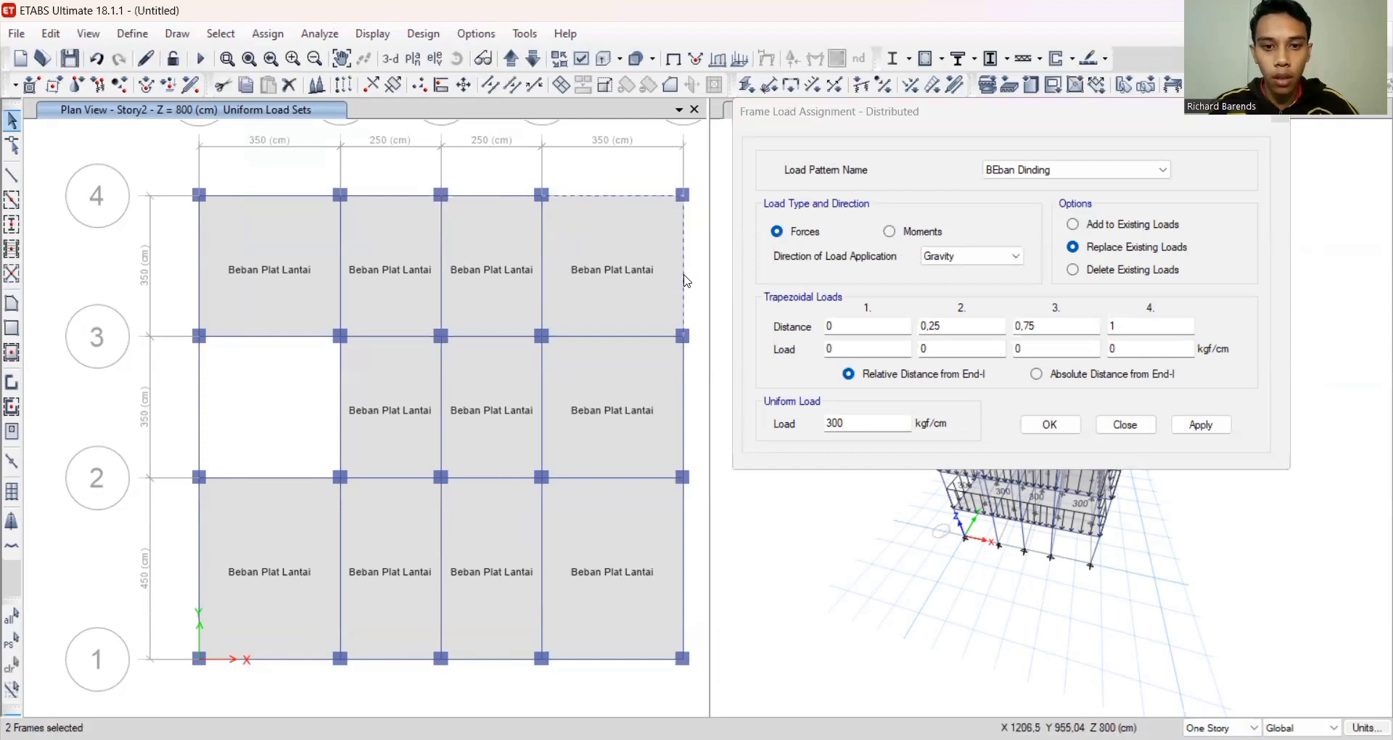
click(684, 406)
click(685, 522)
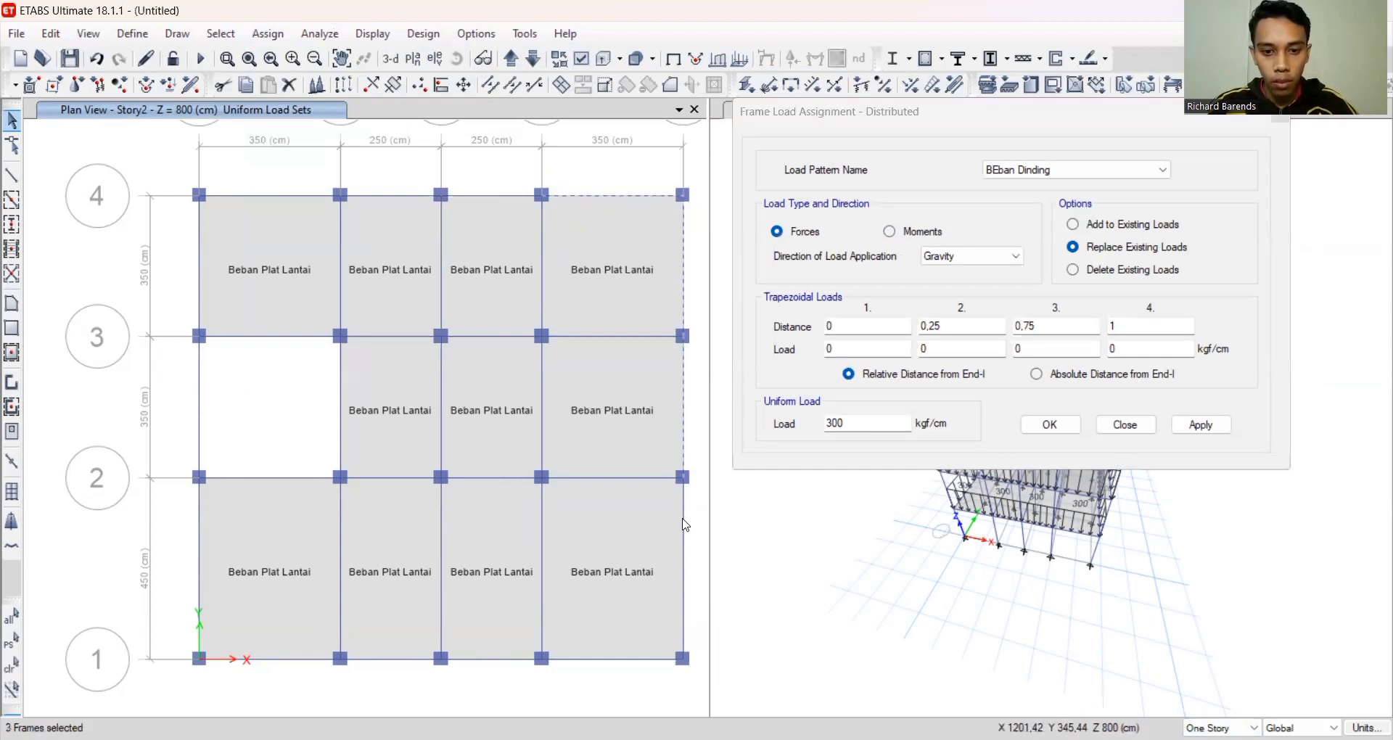
click(645, 659)
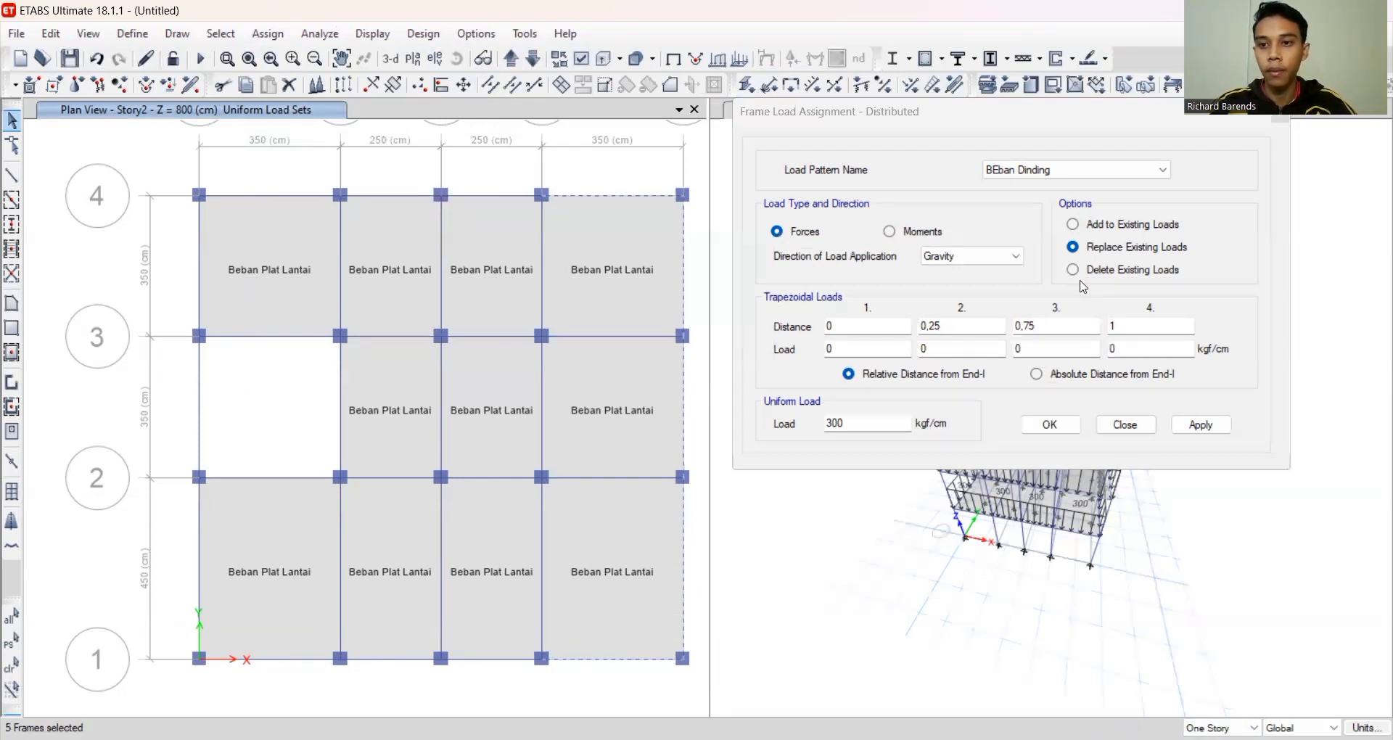
click(1199, 428)
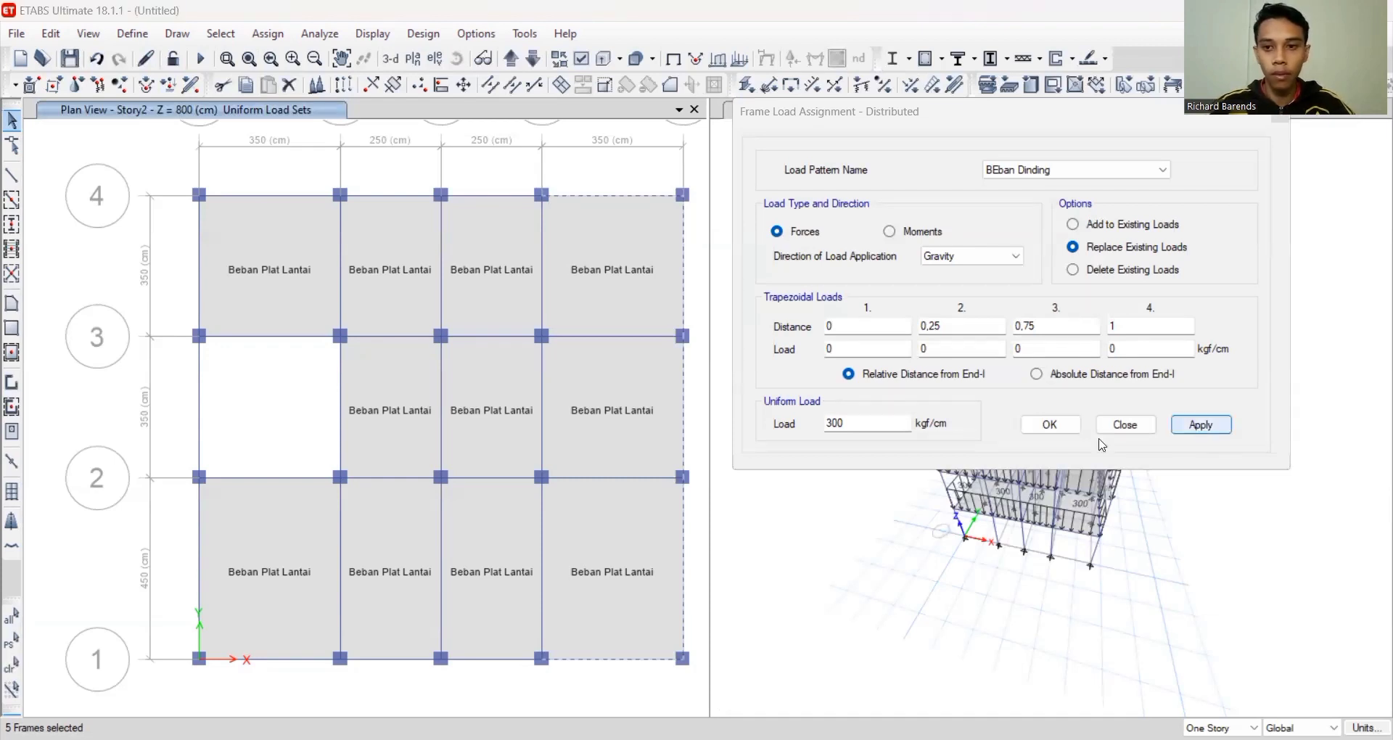
Delete the BEban Dinding distributed loads from Story2's grid line E beams and the D–E beams on lines 1 and 4
click(1072, 270)
click(664, 197)
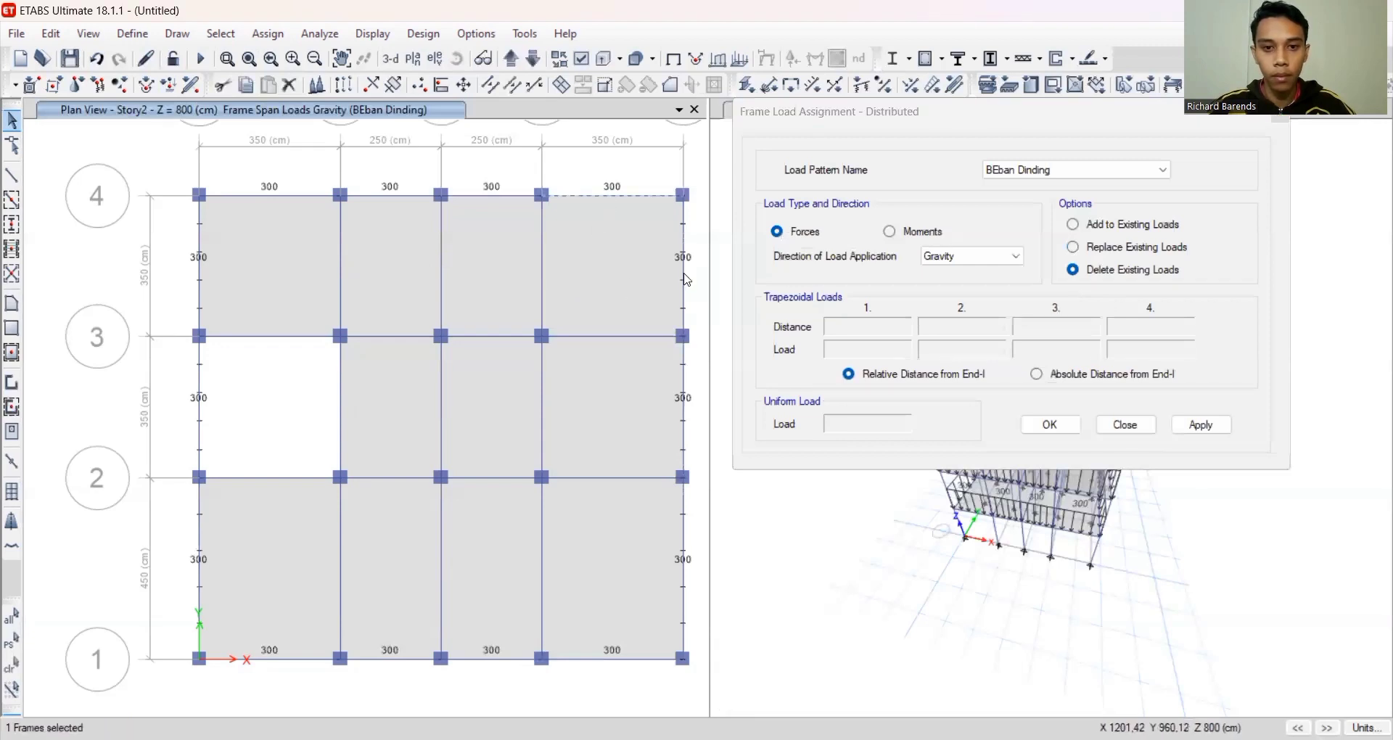
click(684, 403)
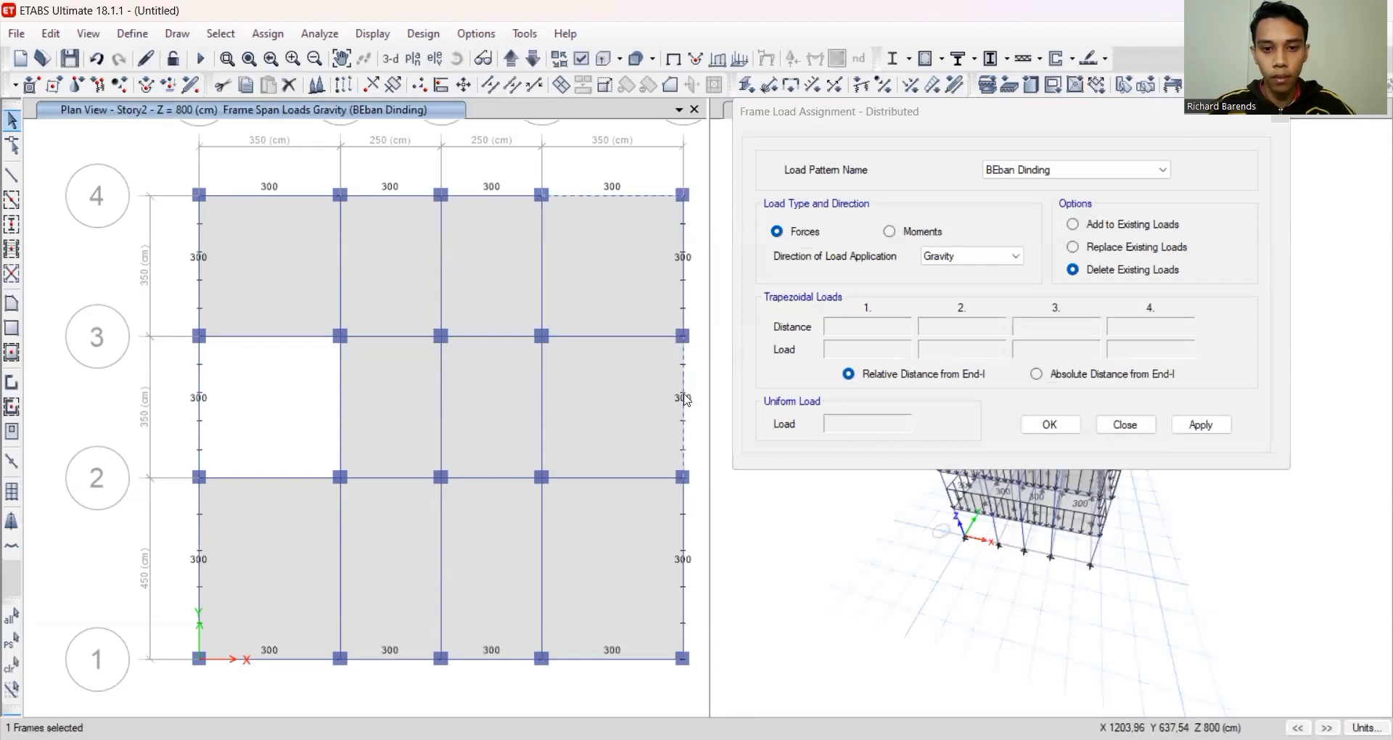
click(683, 318)
click(683, 565)
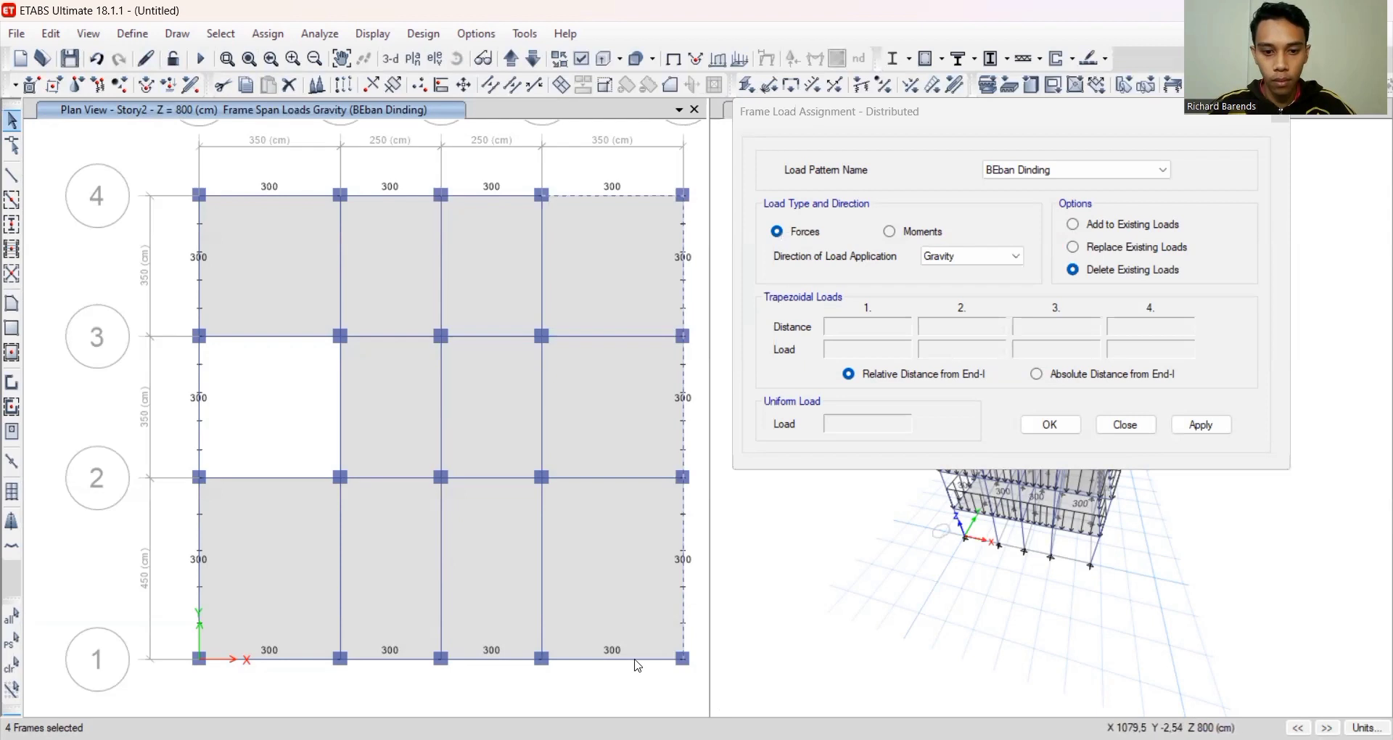
click(636, 660)
click(1200, 424)
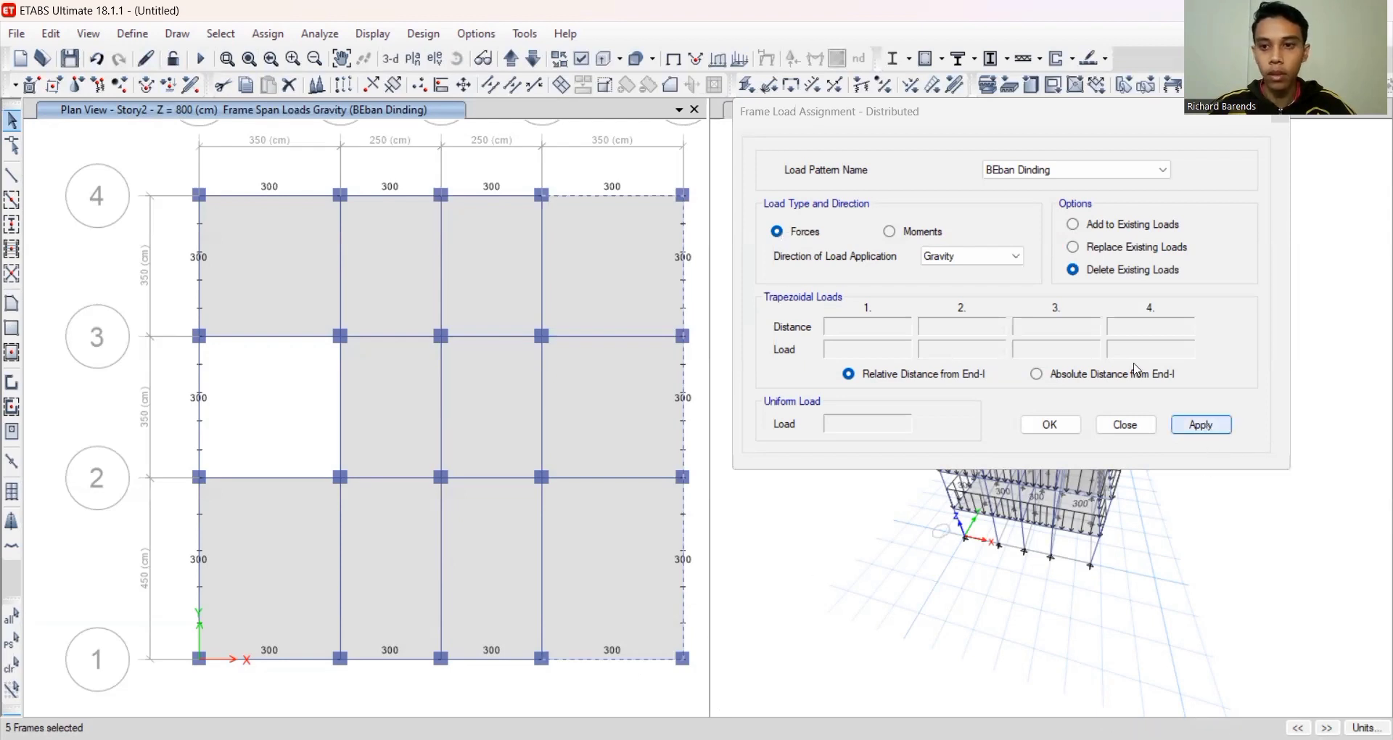
Apply a 300 kgf/cm uniform BEban Dinding gravity load to Story2's three grid line D beams, replacing existing loads, and finish the assignment
click(1072, 247)
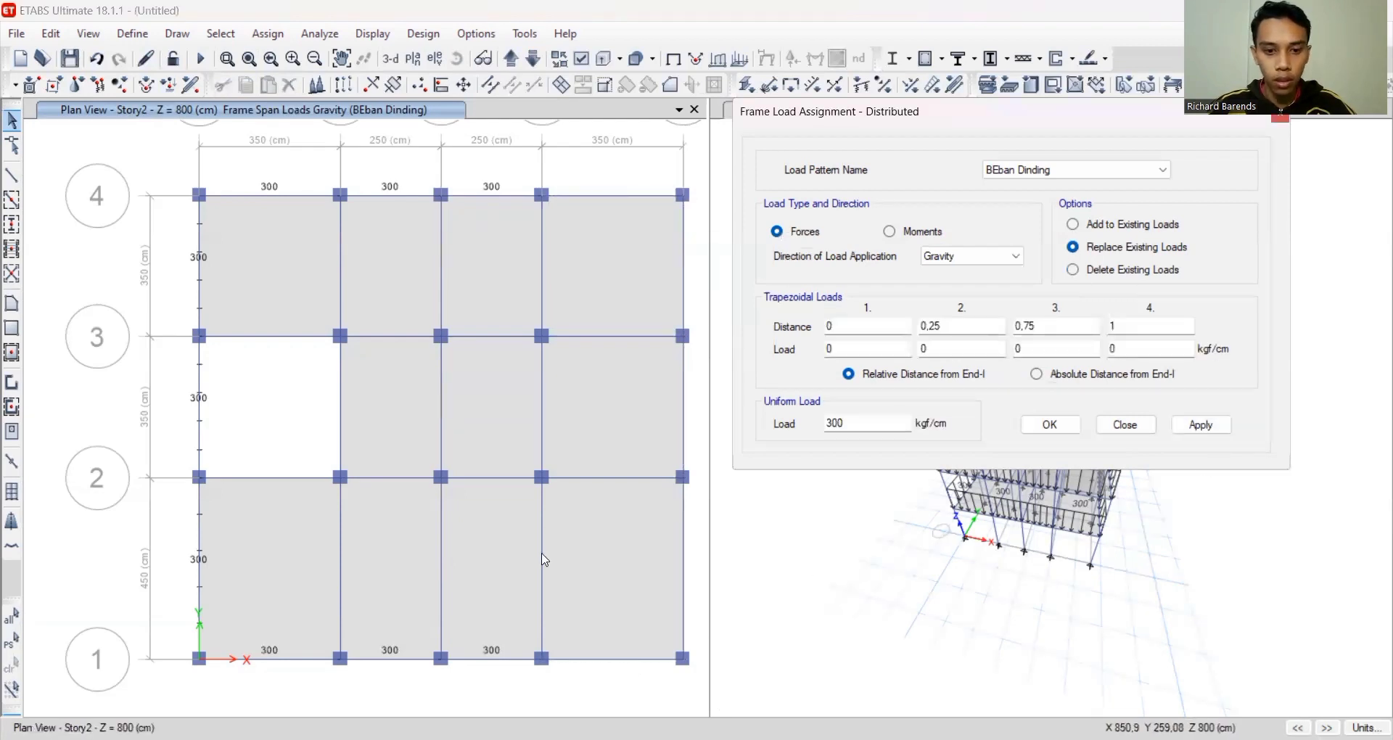
click(541, 560)
click(542, 434)
click(544, 285)
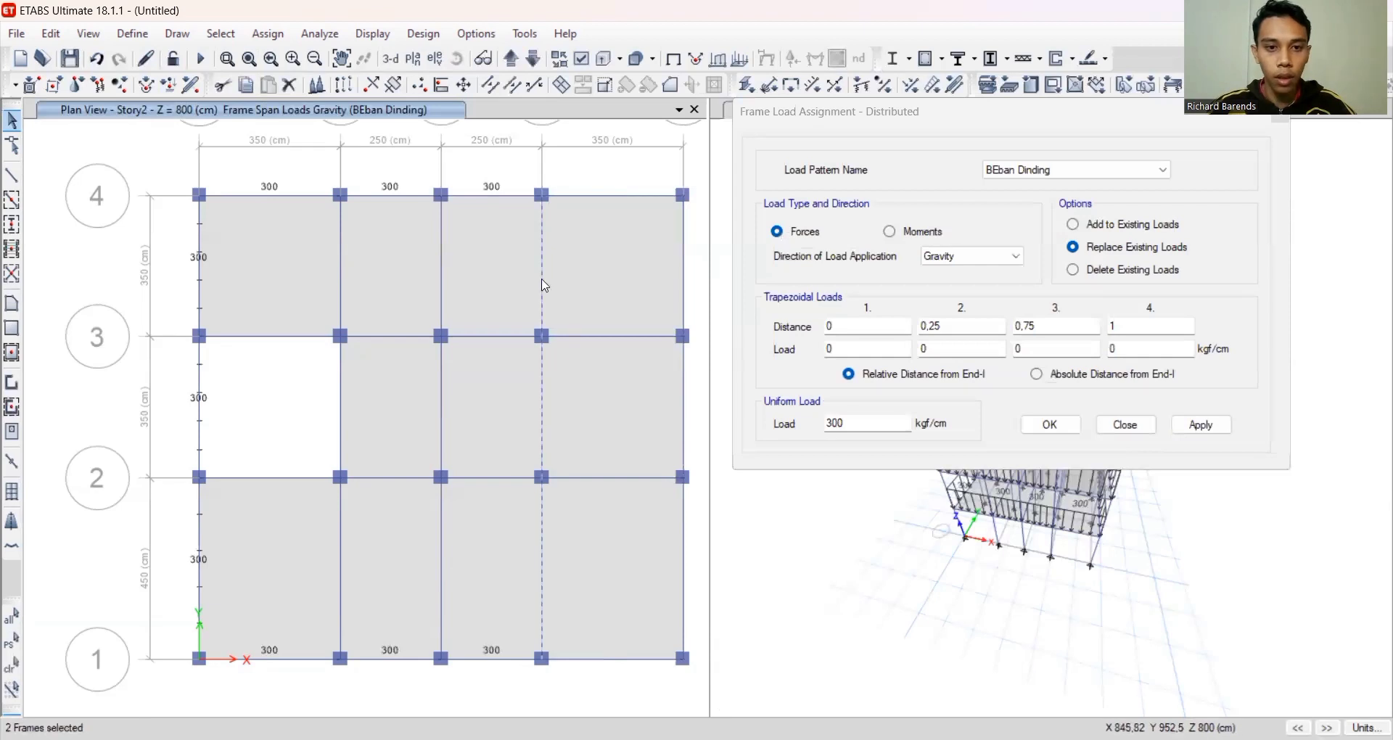
click(1196, 427)
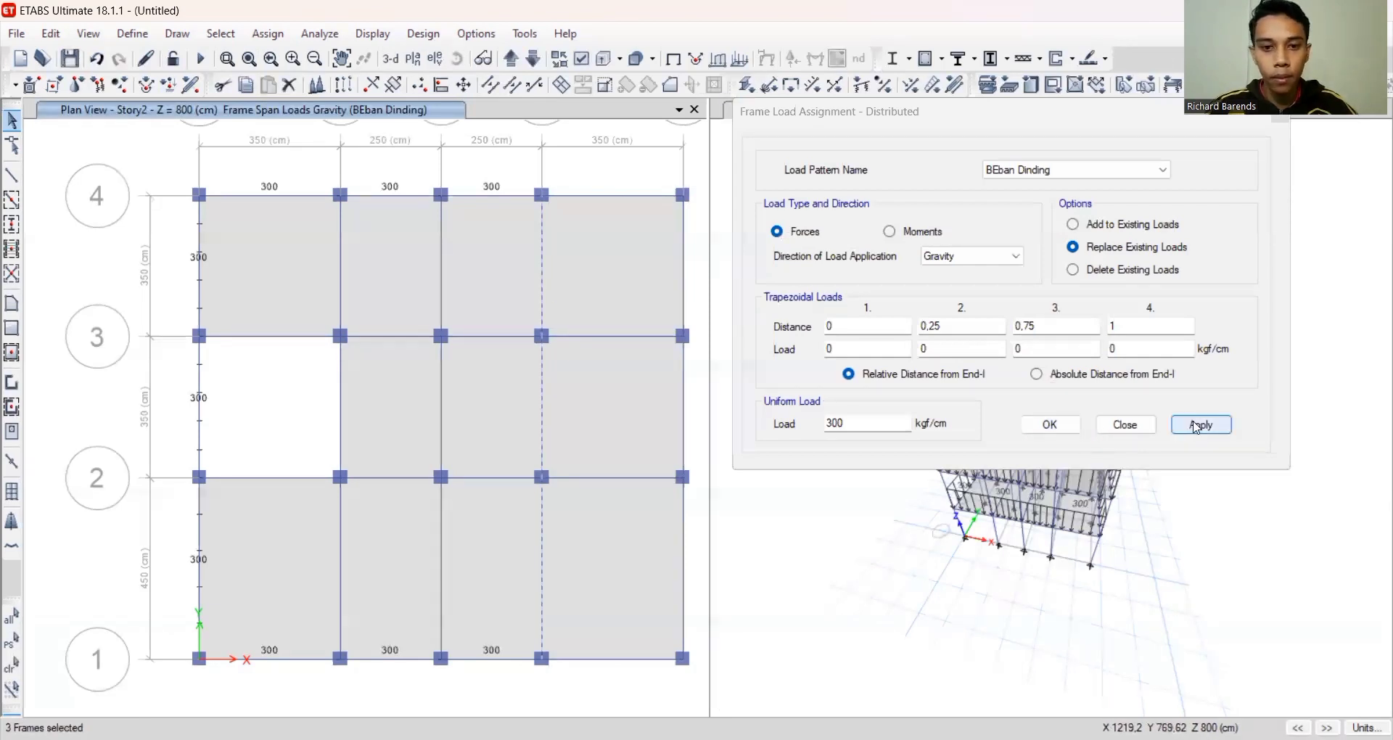
click(1050, 425)
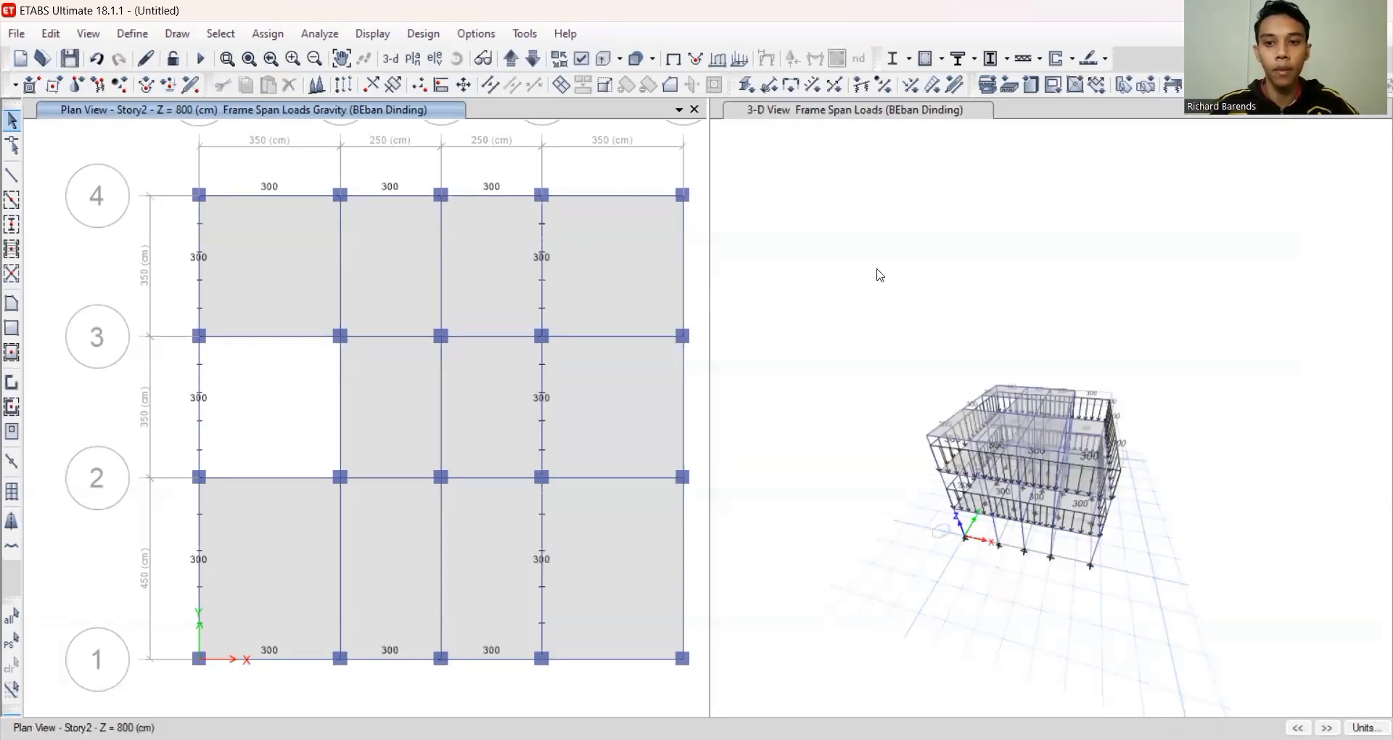
Inspect the wall loads in the 3-D view, and display the uniform shell load values for the Dead pattern there
click(1064, 436)
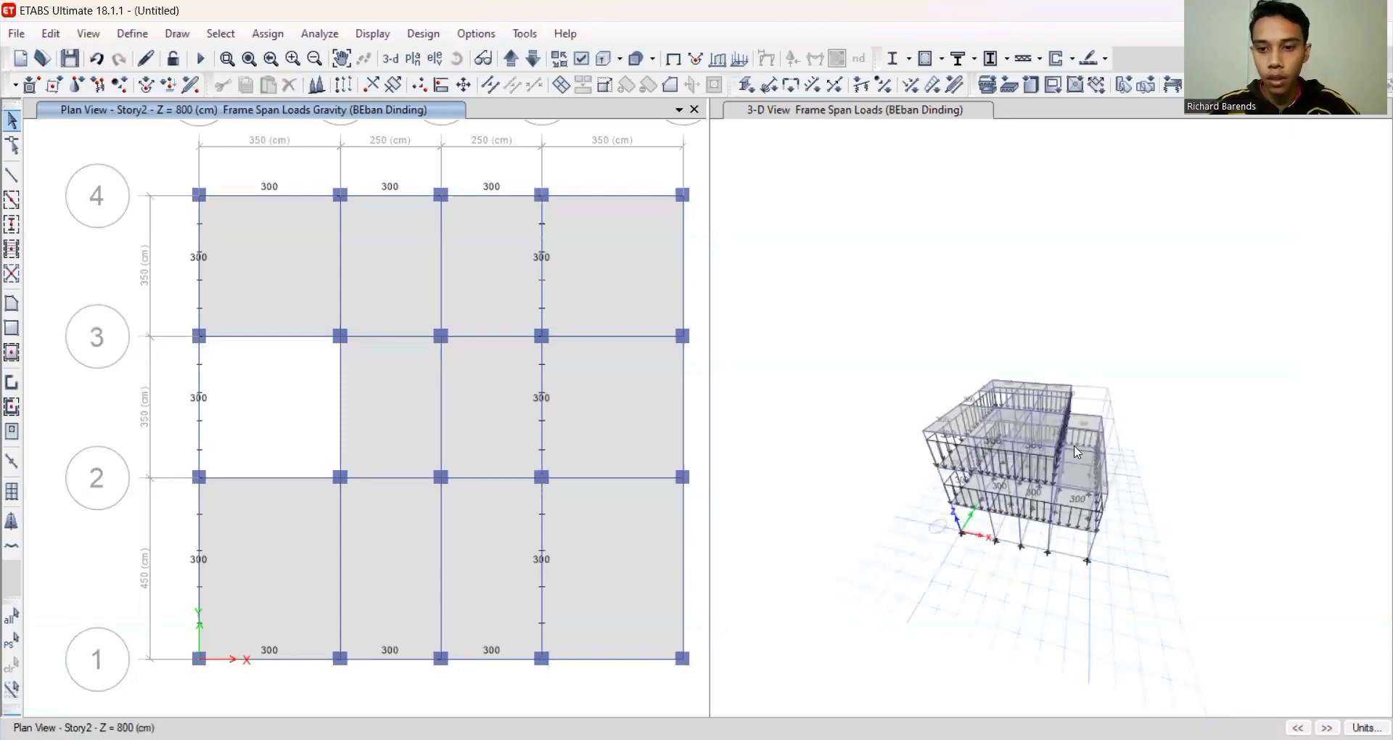
shift+middle_drag(1025, 497, 842, 432)
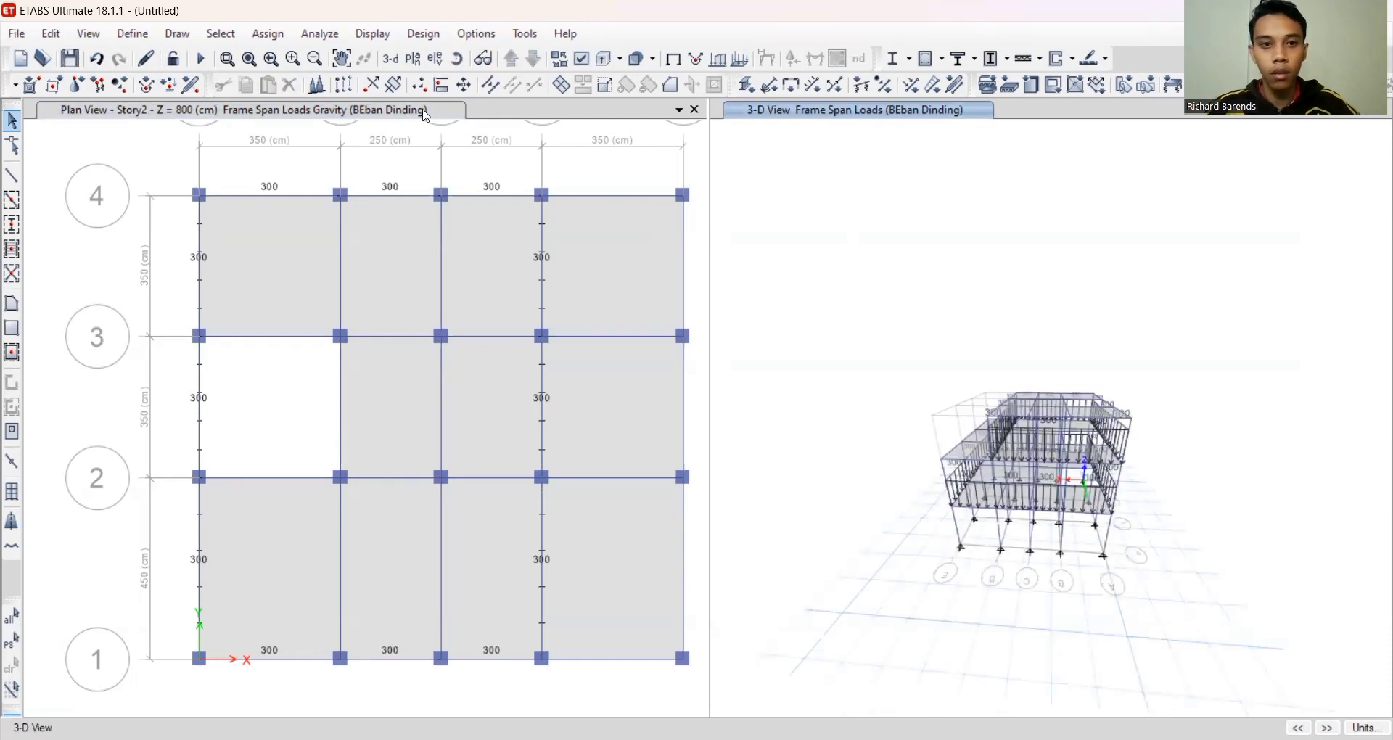
click(369, 36)
mouse_move(448, 91)
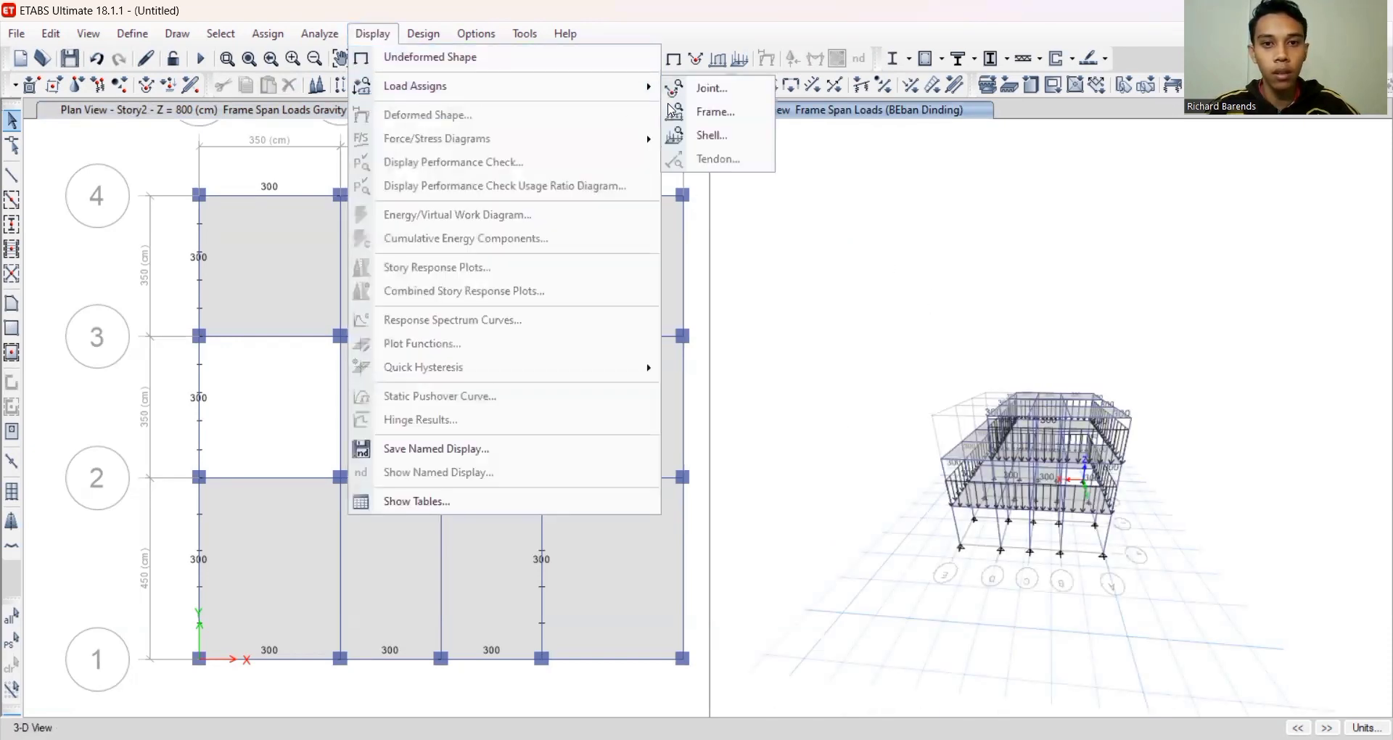
click(701, 137)
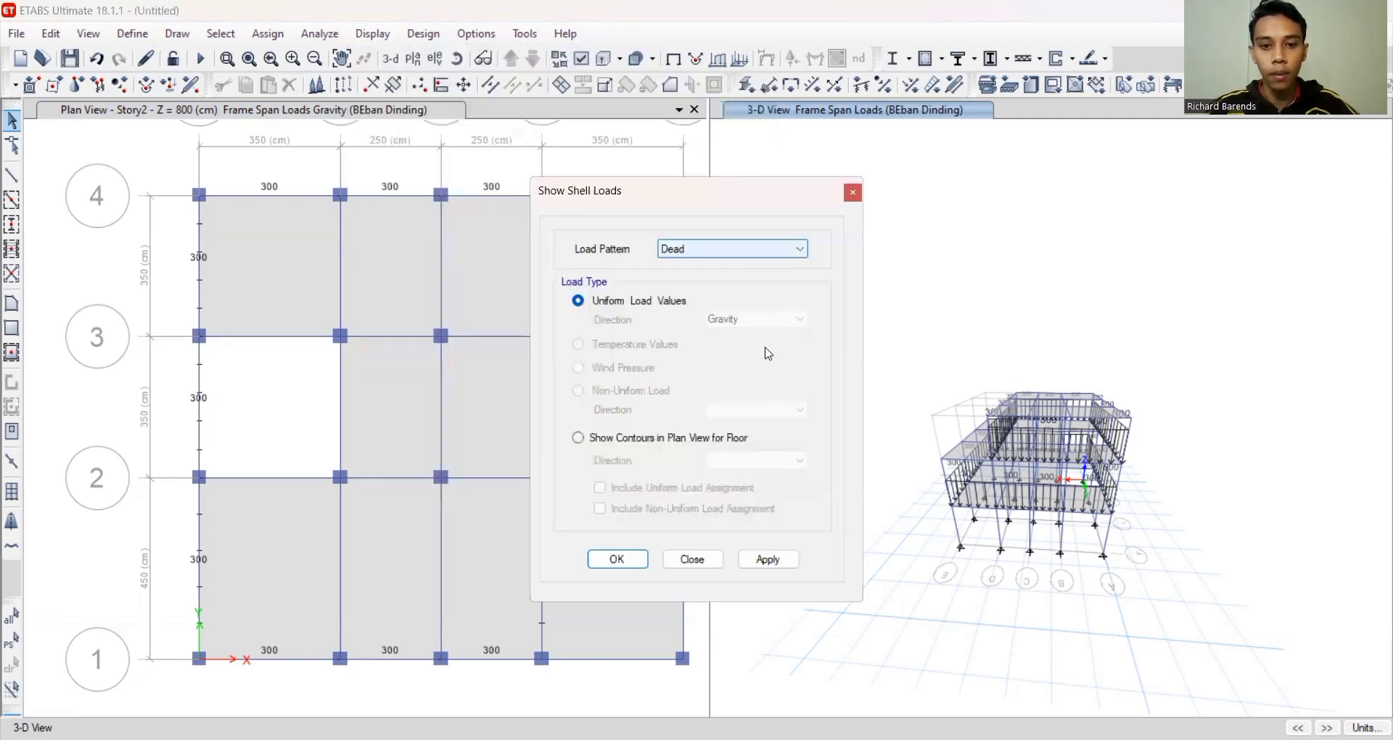
shift+middle_drag(1000, 400, 1038, 432)
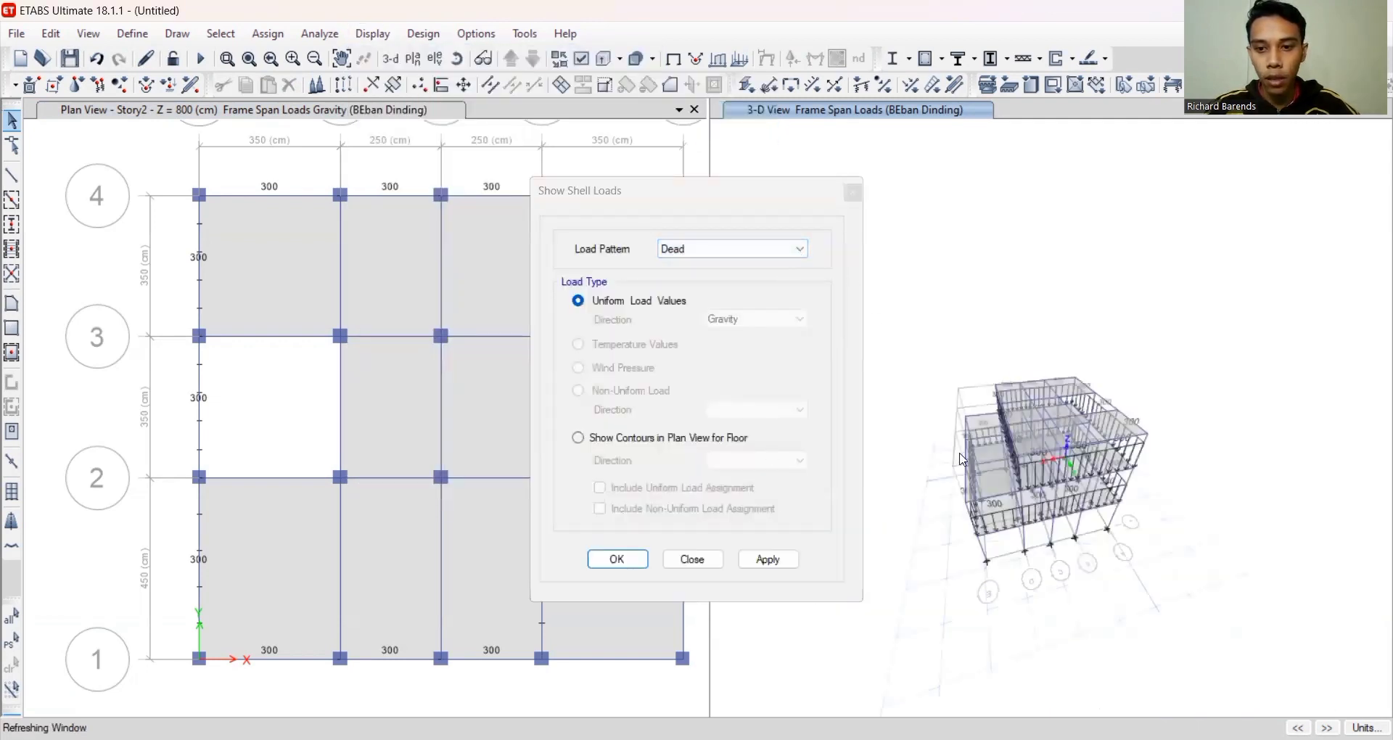
click(772, 561)
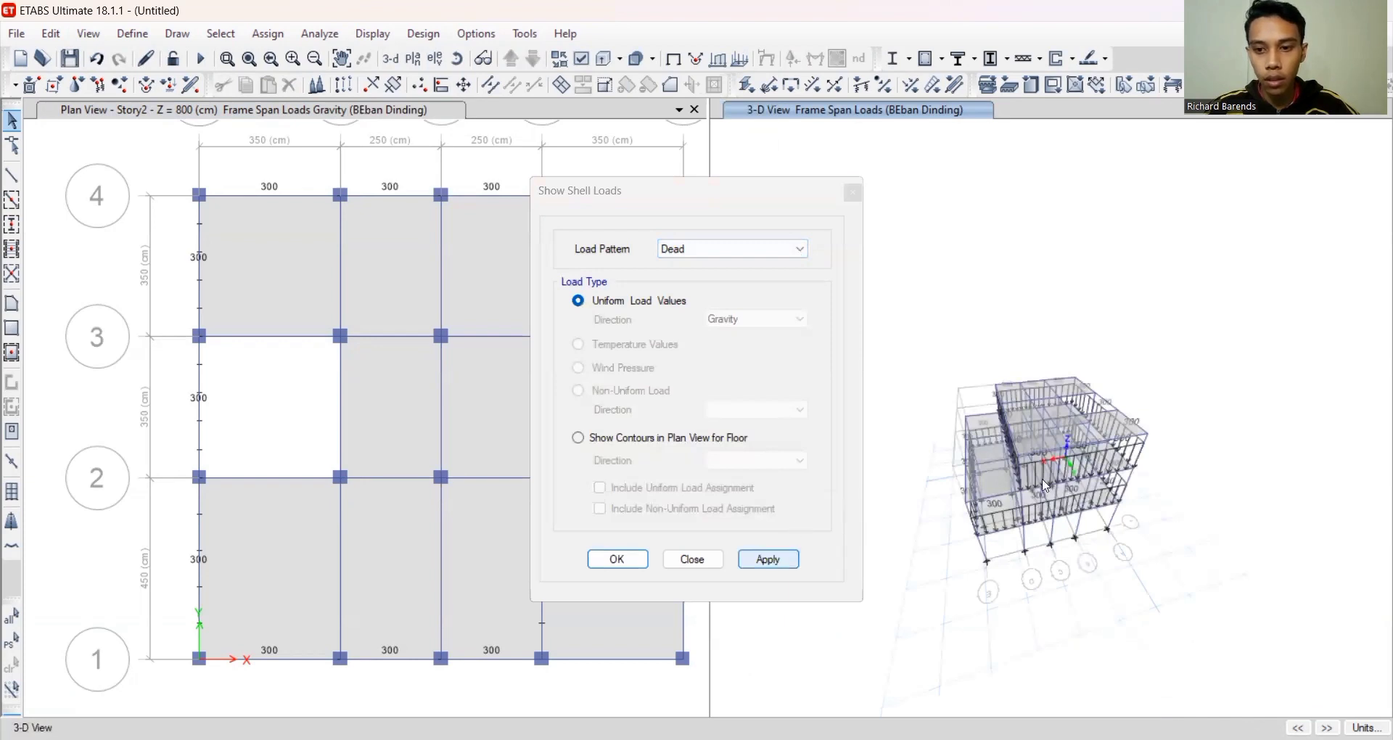
shift+middle_drag(1042, 481, 1011, 465)
Display the uniform shell load values for the Live pattern in the 3-D view and inspect the slabs
click(779, 252)
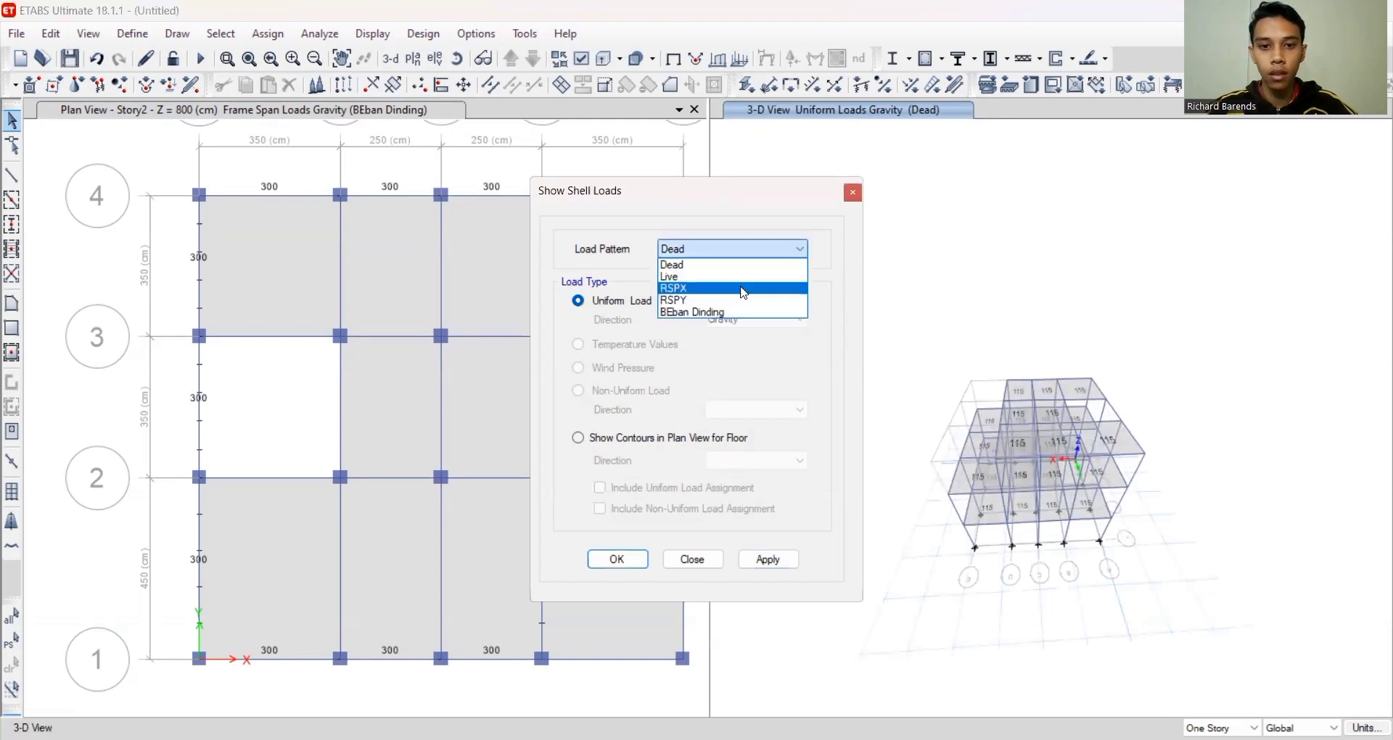
click(726, 279)
click(776, 564)
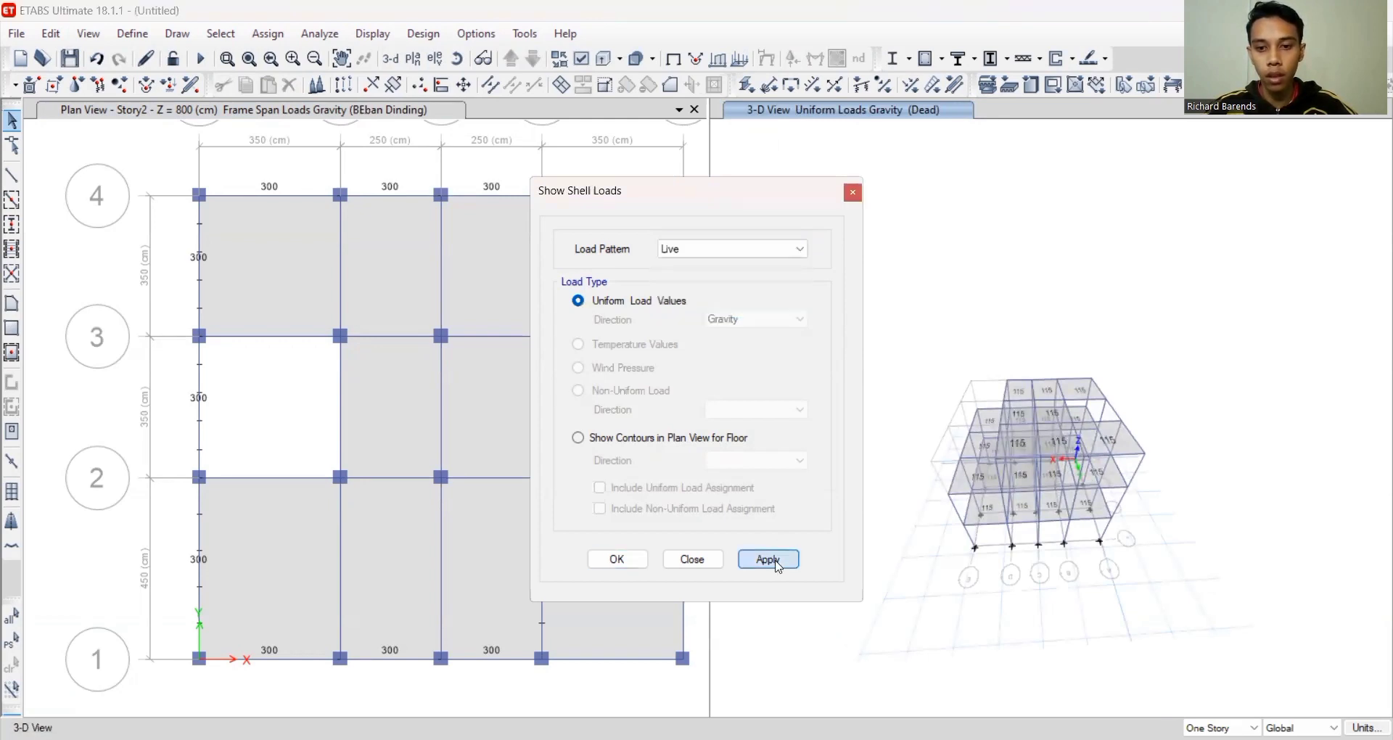
shift+middle_drag(1010, 528, 1061, 532)
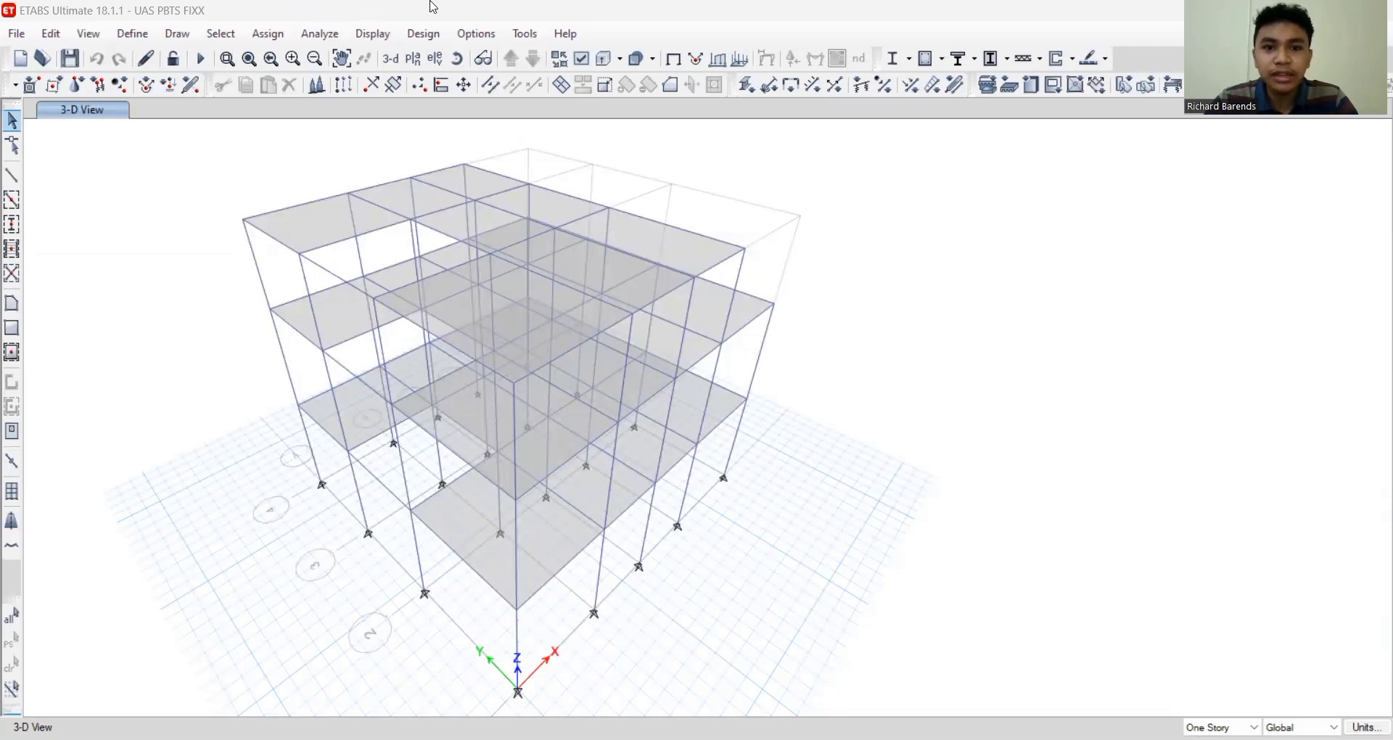
Check the UAS PBTS FIXX model with all joint, frame, shell and other checks plus the trim/extend fix enabled, and dismiss the report
click(318, 37)
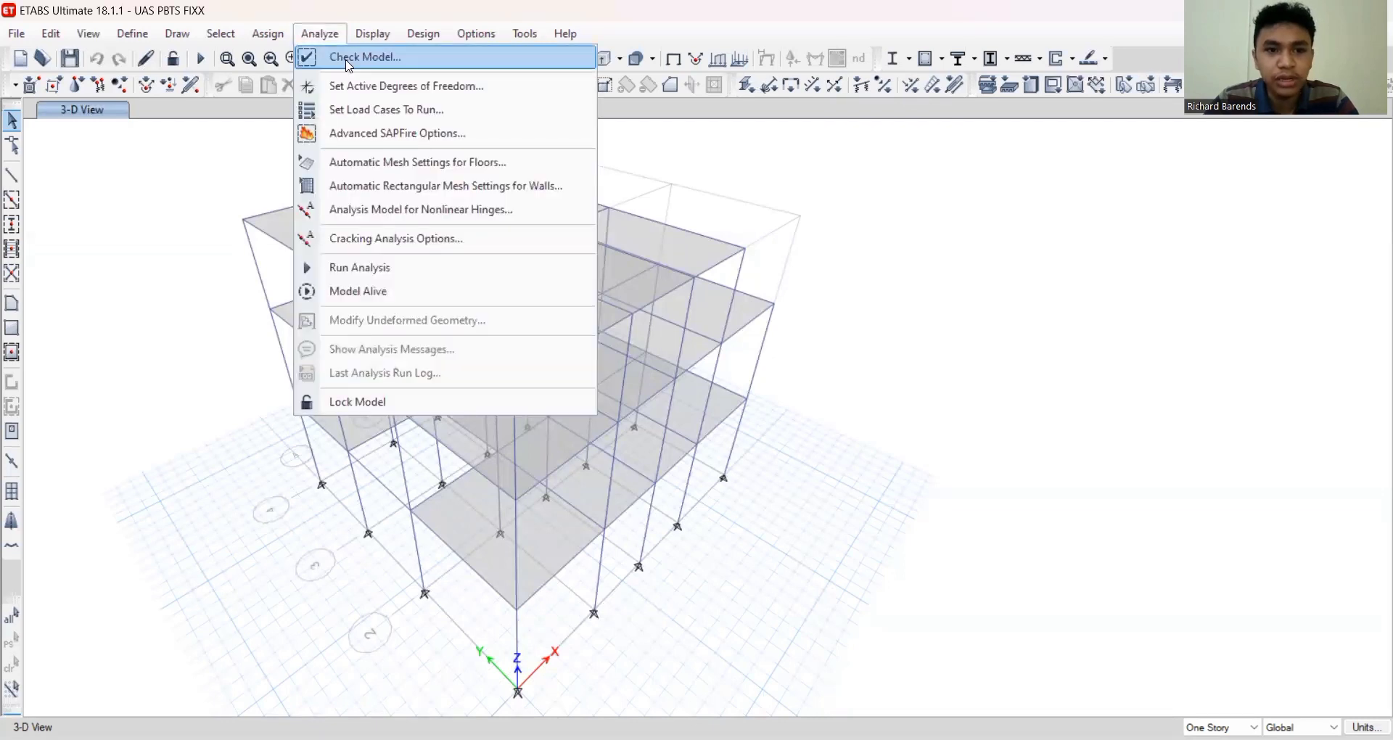
click(348, 66)
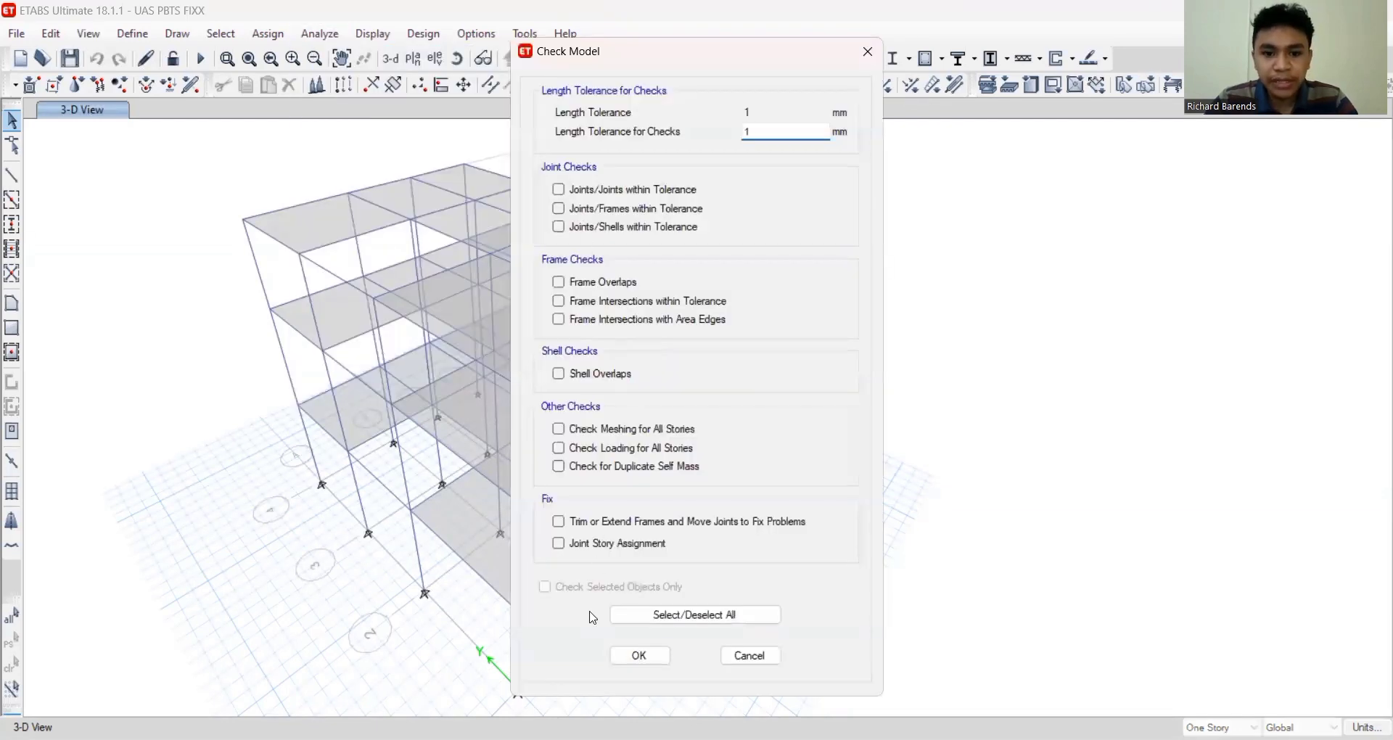
click(651, 622)
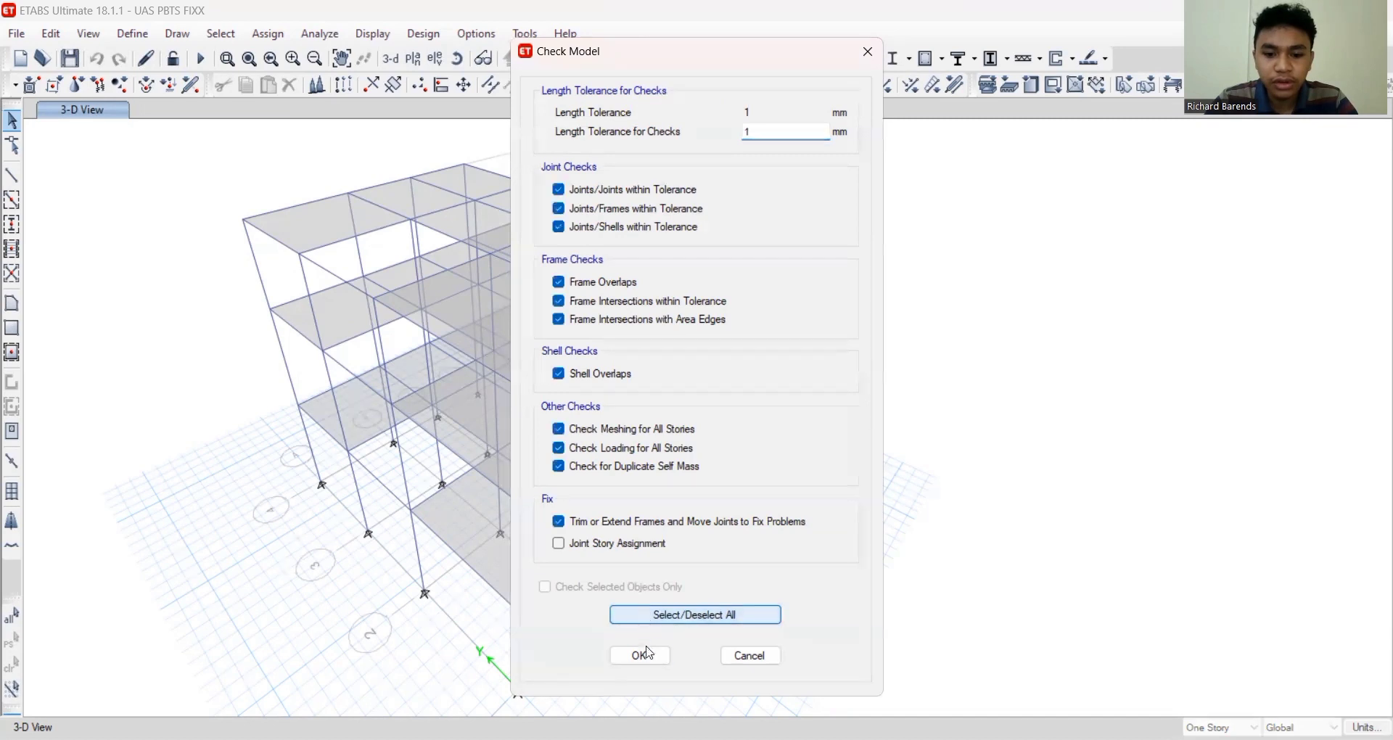
click(640, 656)
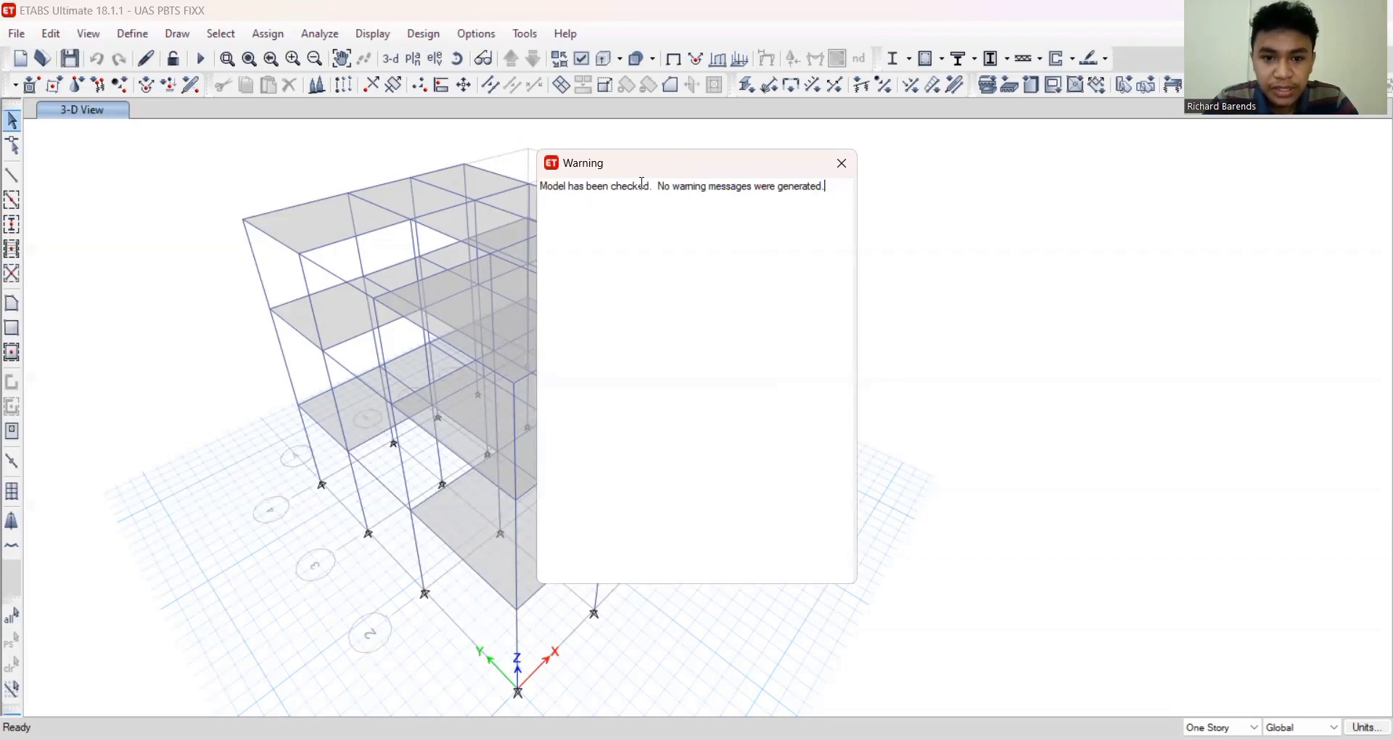
click(847, 170)
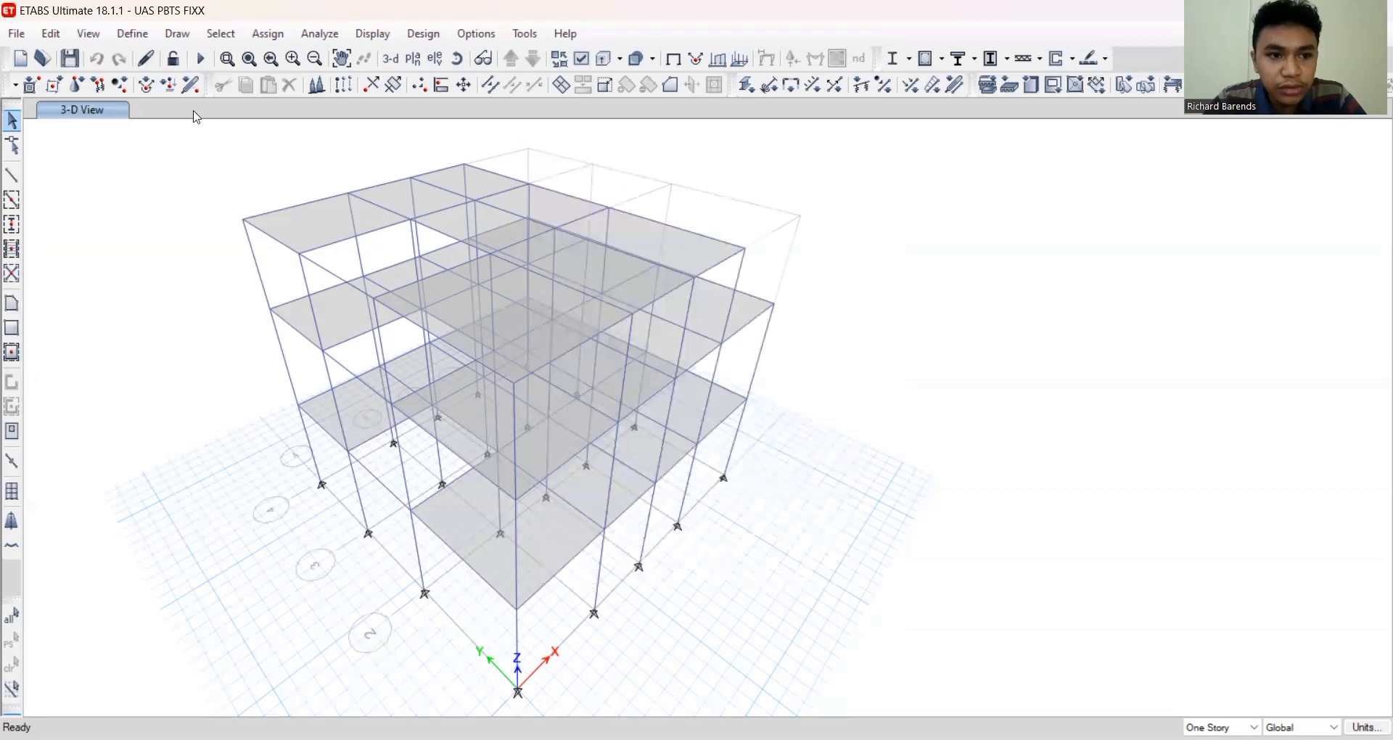
Lock the model and run the structural analysis
click(181, 61)
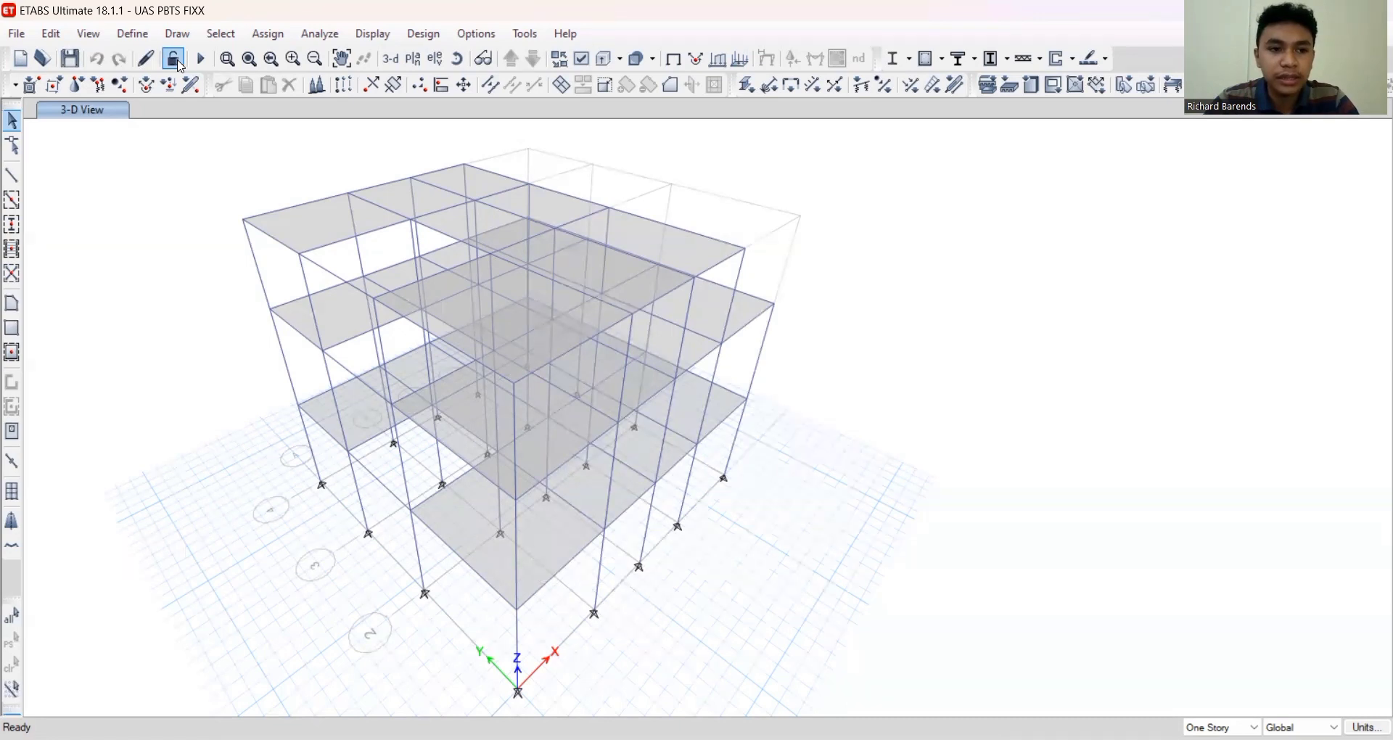
click(178, 64)
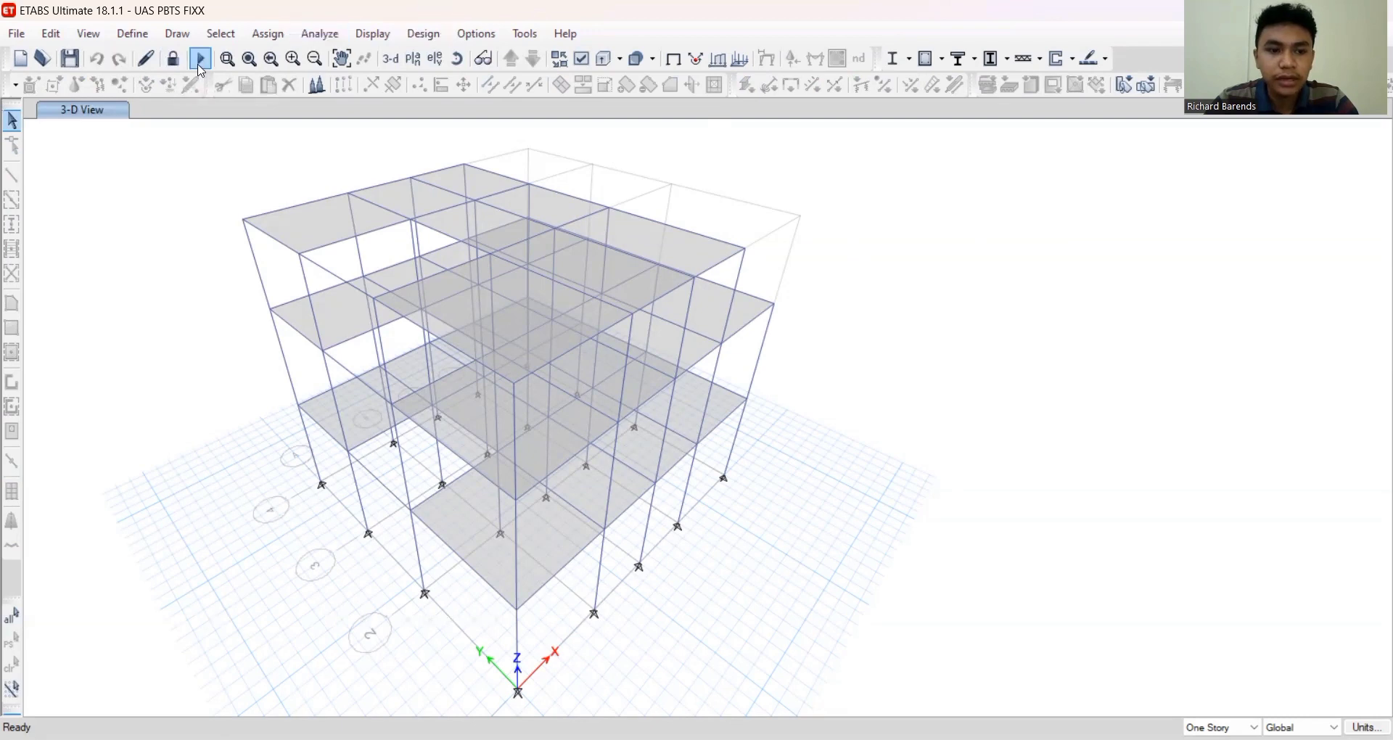
click(201, 65)
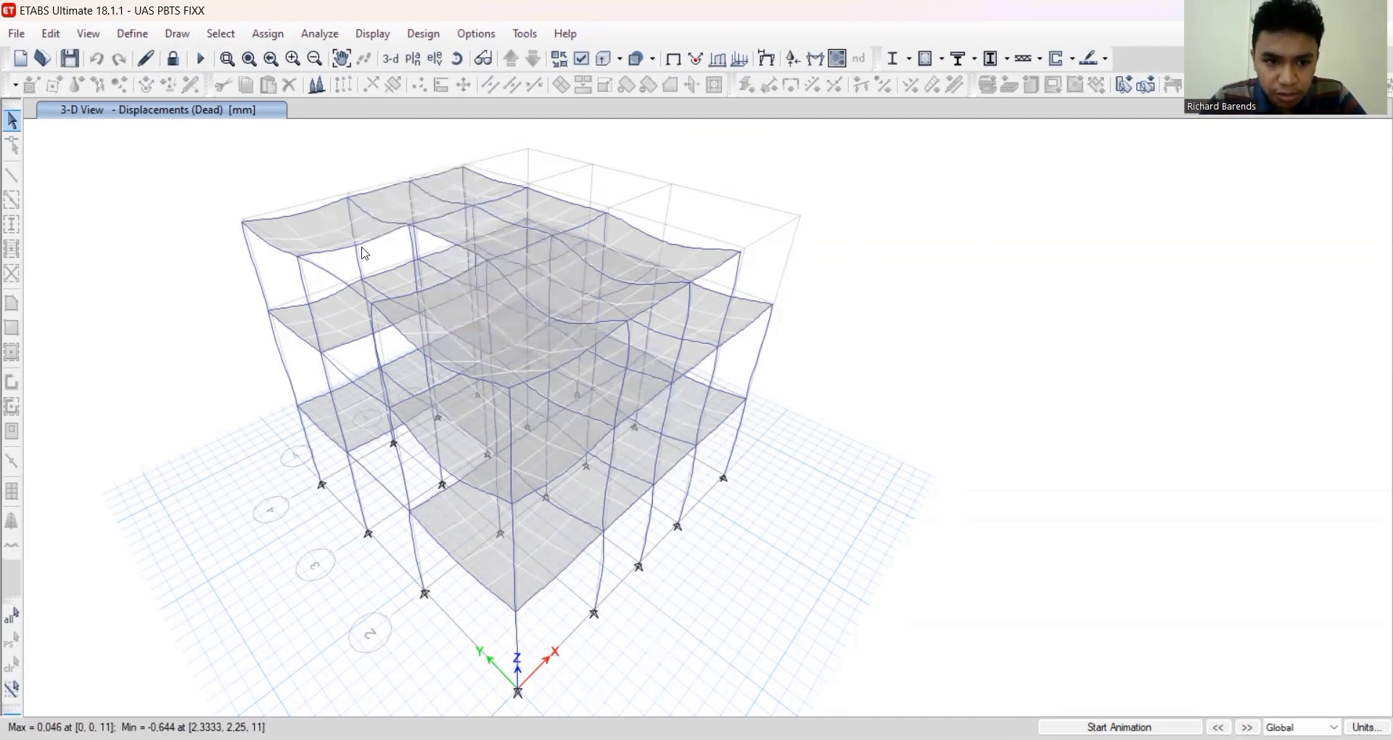
Set ENVELOPE as the strength design load combination for the concrete frame design
mouse_move(324, 212)
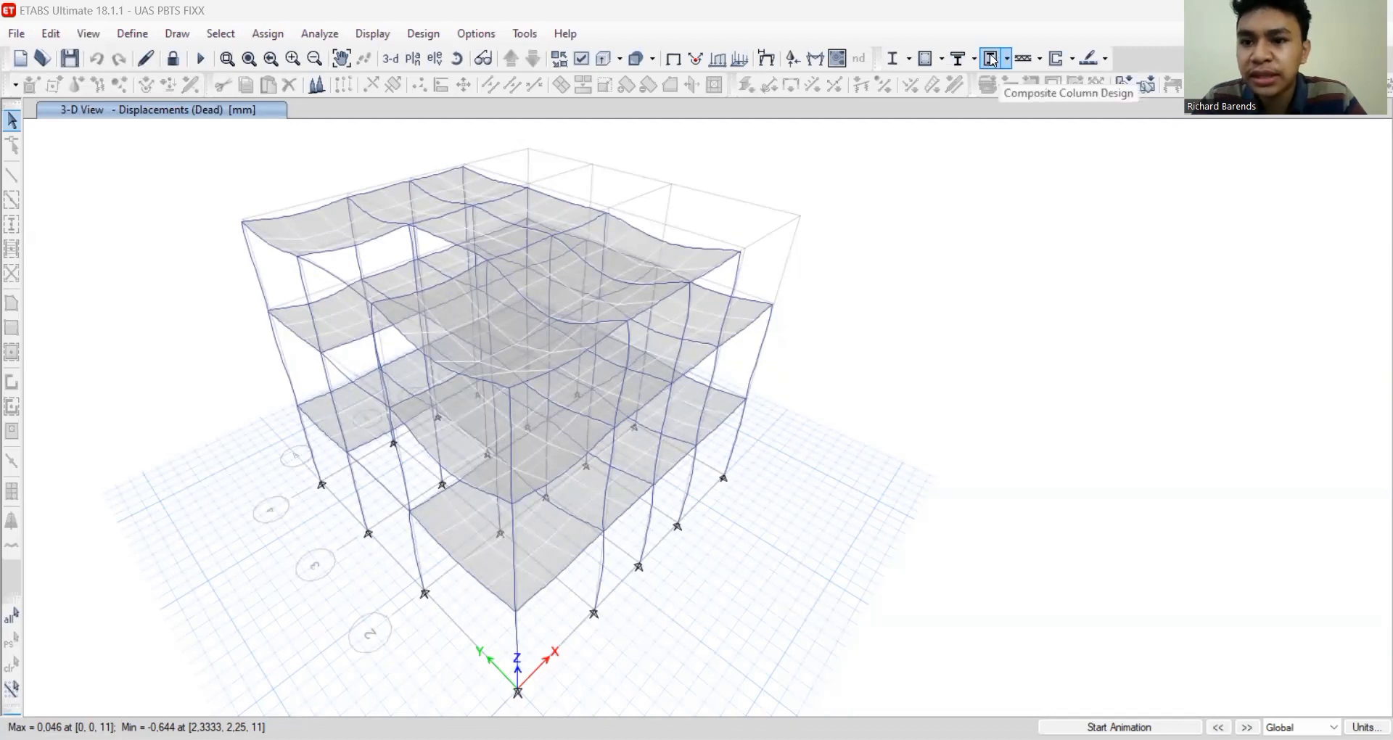
click(945, 61)
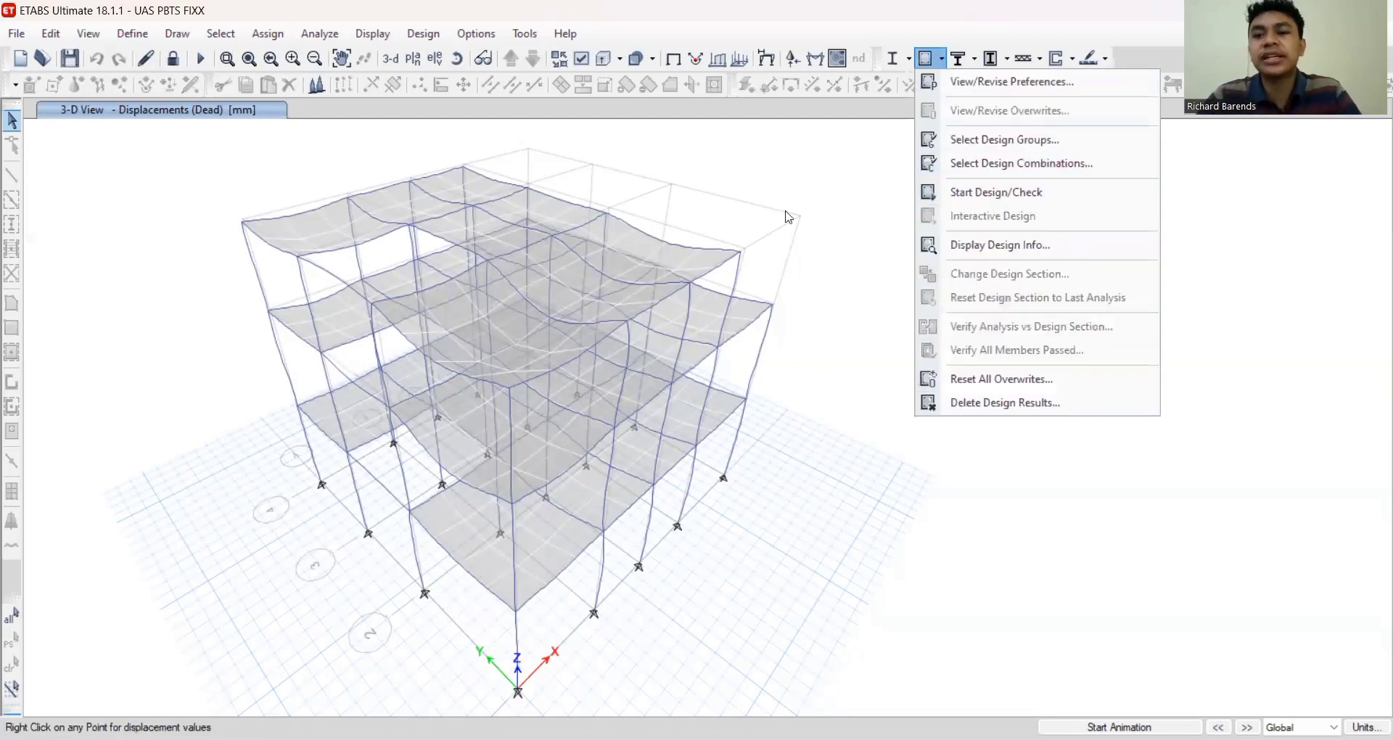
click(1013, 173)
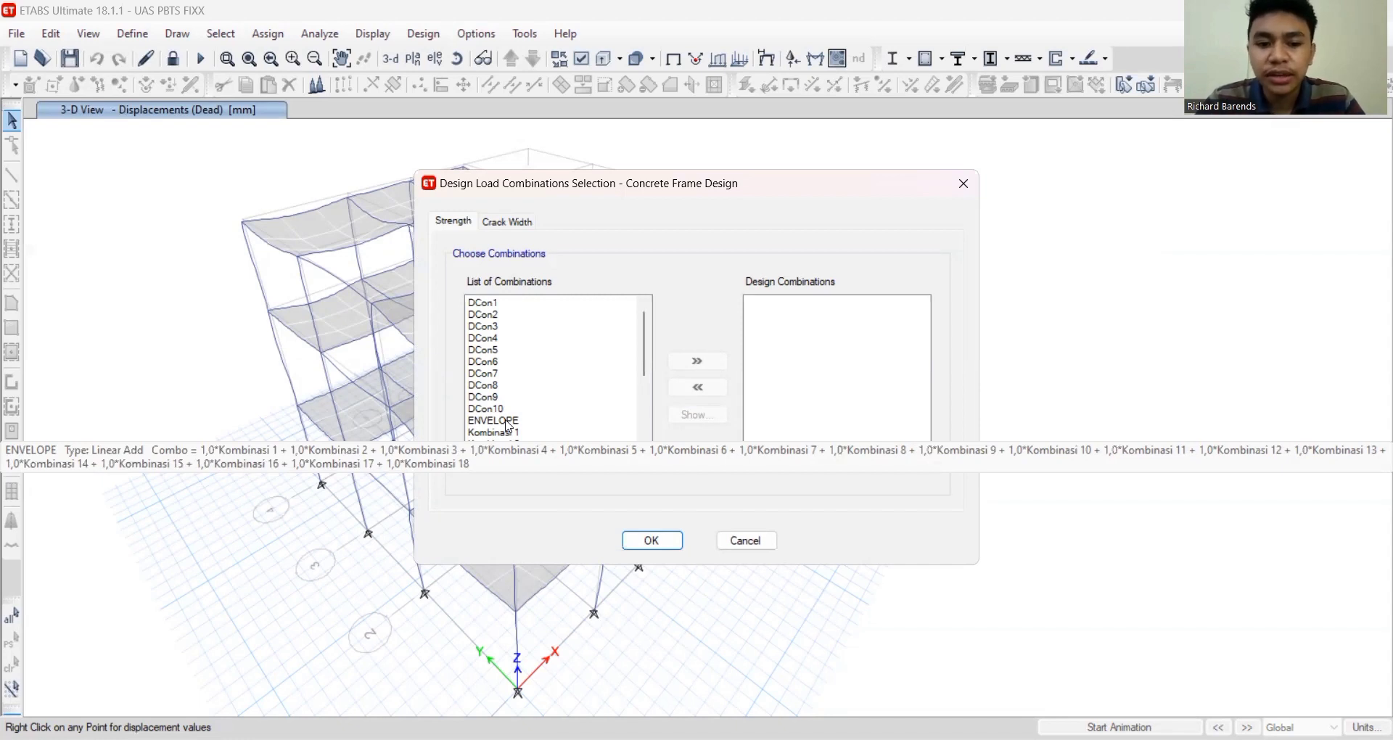
click(507, 422)
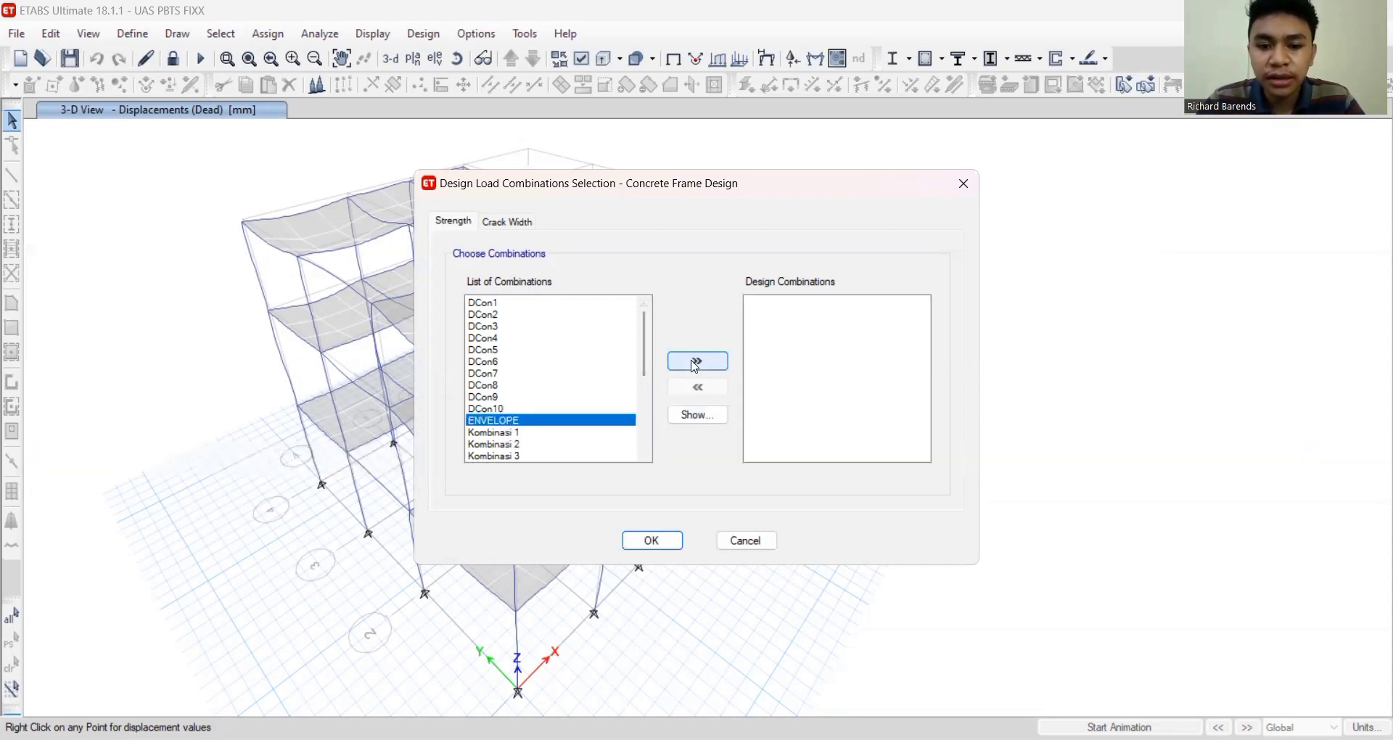
click(695, 362)
click(642, 543)
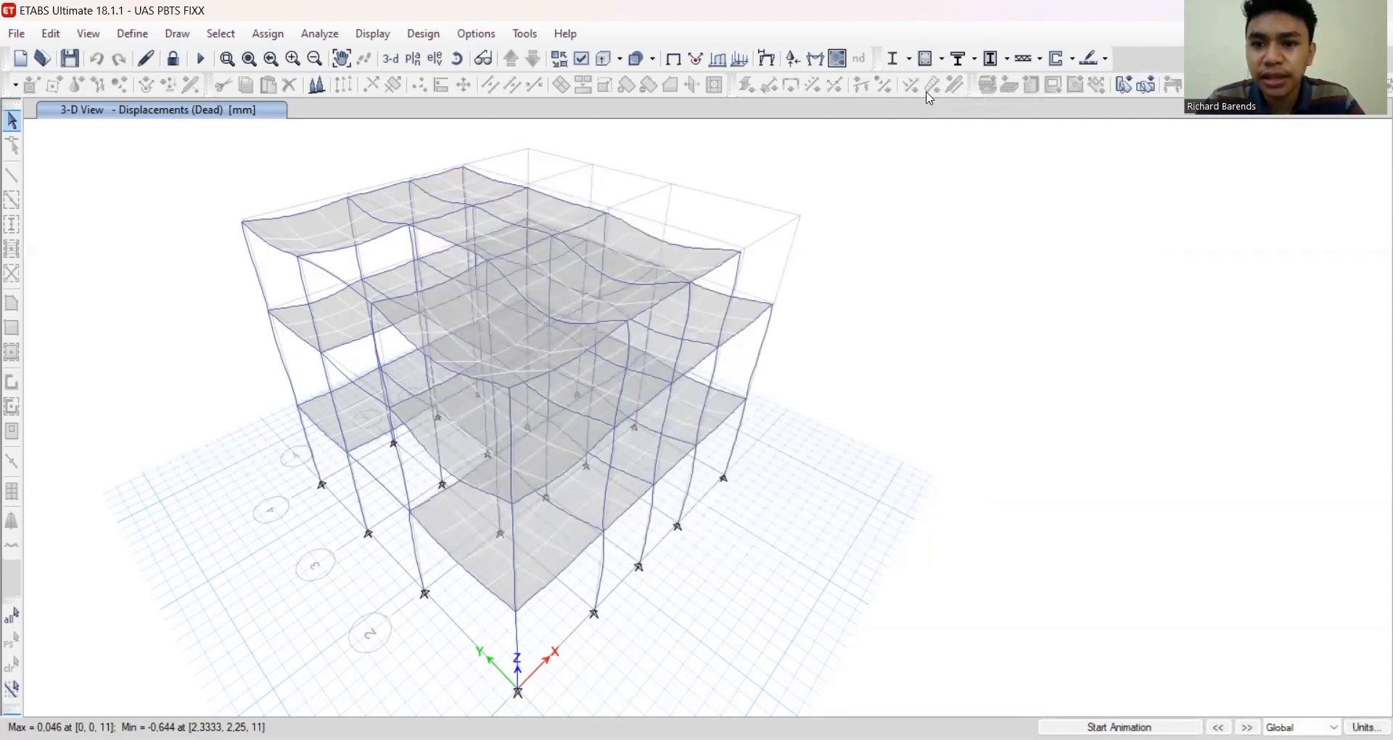
Run the concrete frame design check and inspect the longitudinal reinforcing results on the beams and columns in the 3-D view
click(944, 64)
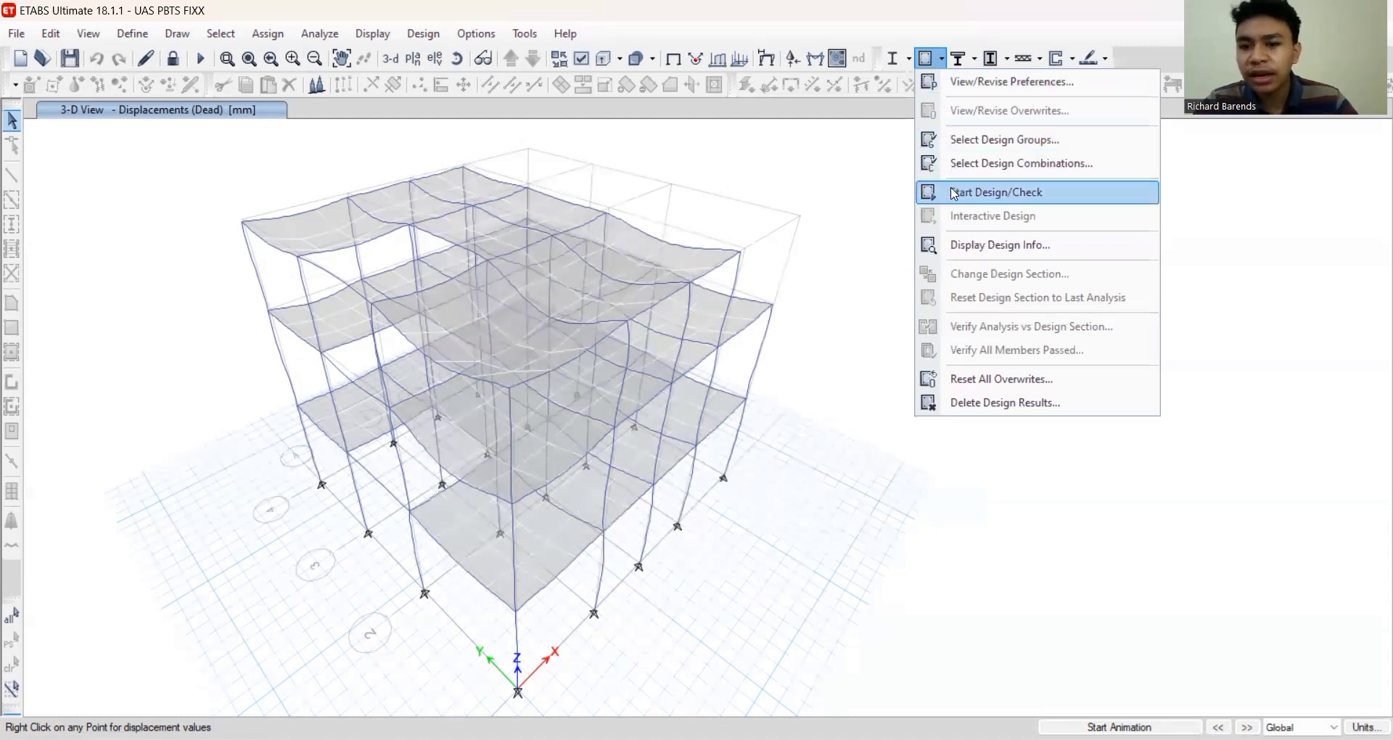
click(977, 193)
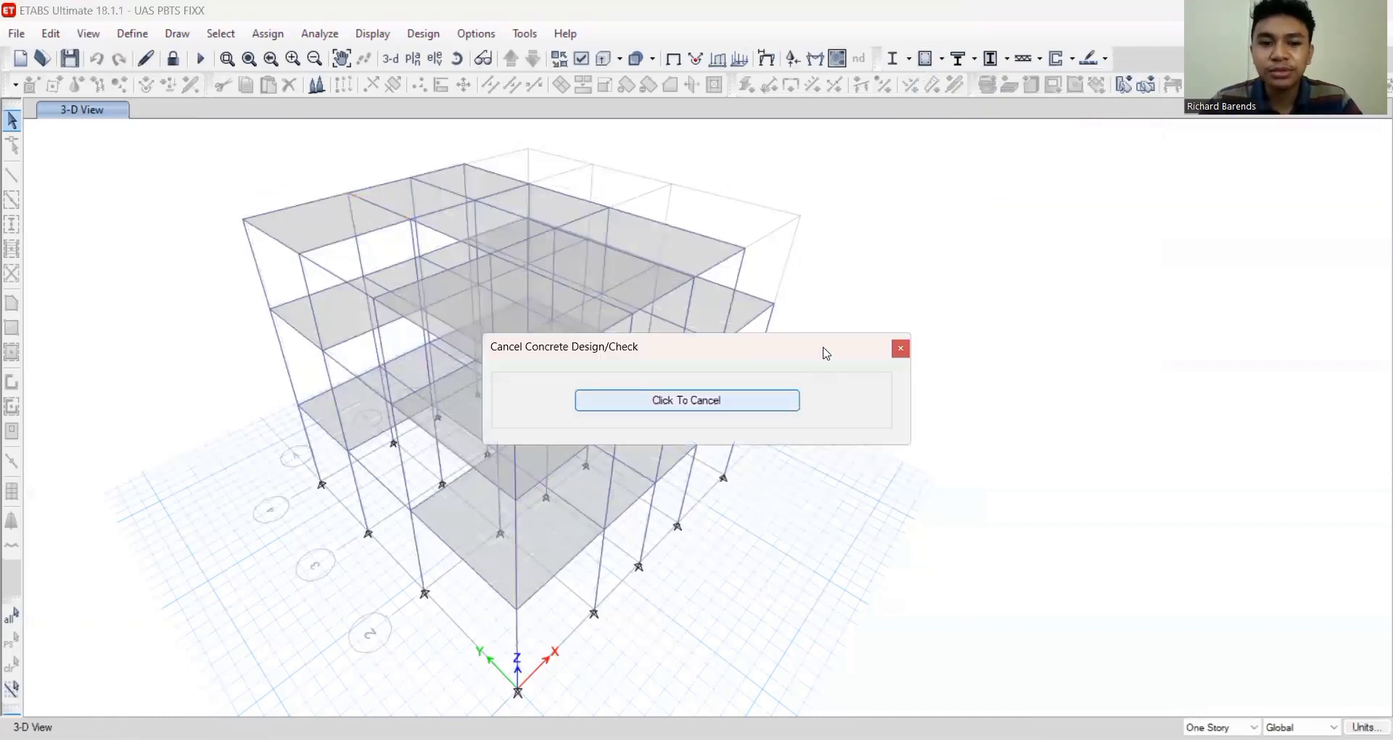
scroll(712, 323, up, 3)
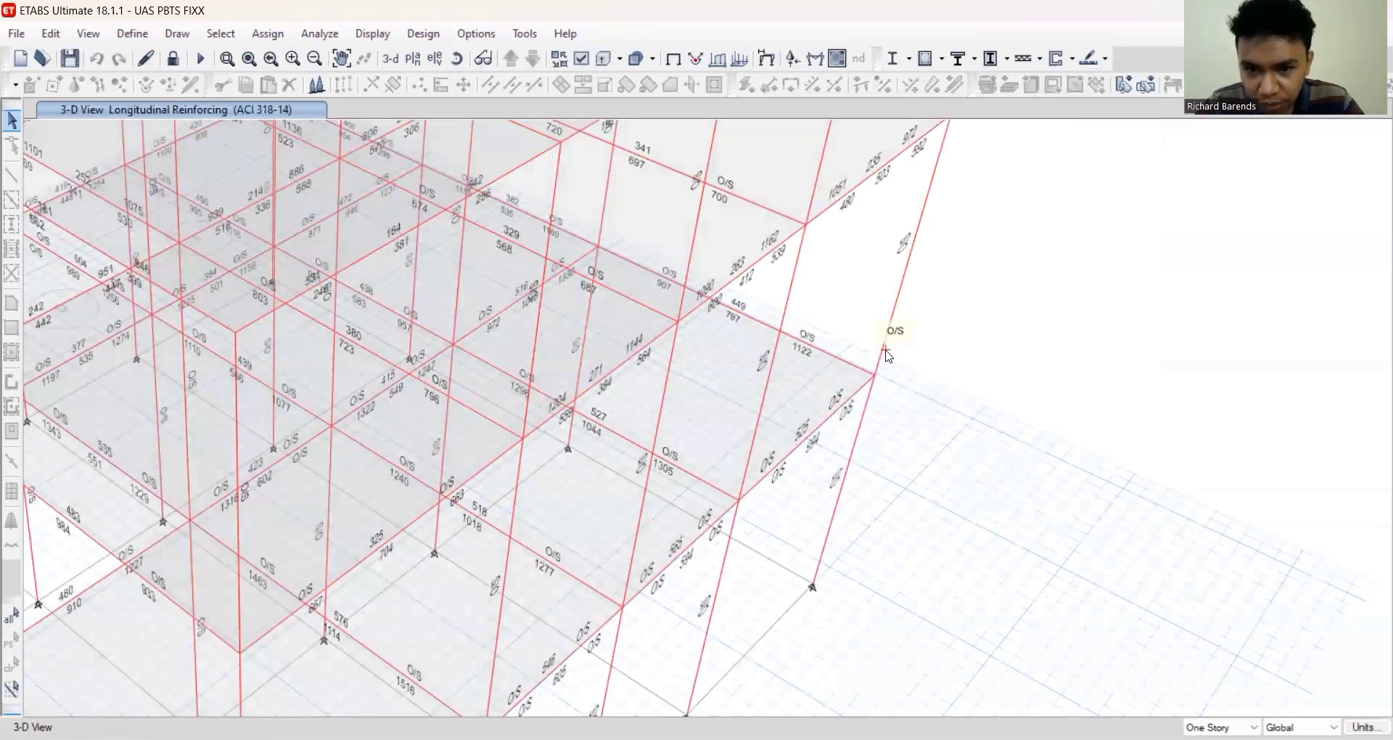
scroll(889, 355, down, 5)
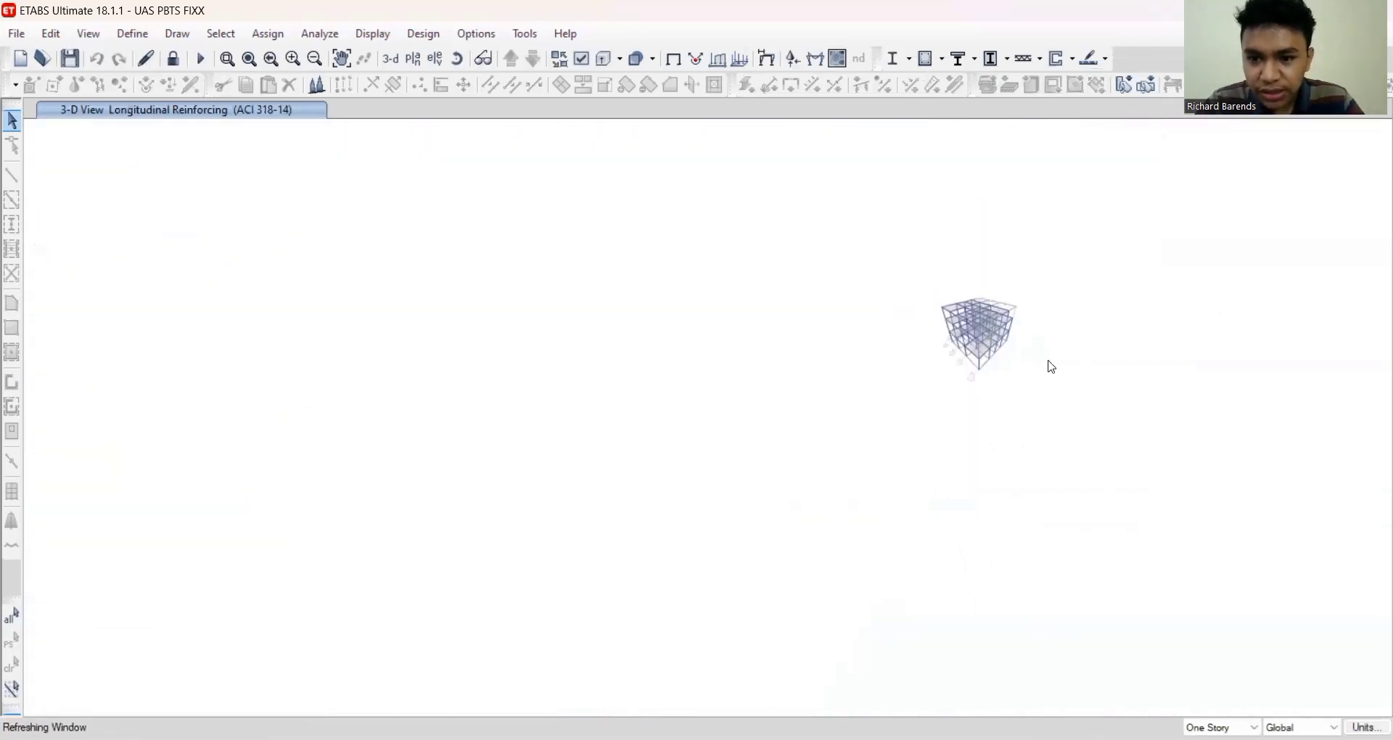
scroll(1053, 367, up, 5)
scroll(950, 294, up, 2)
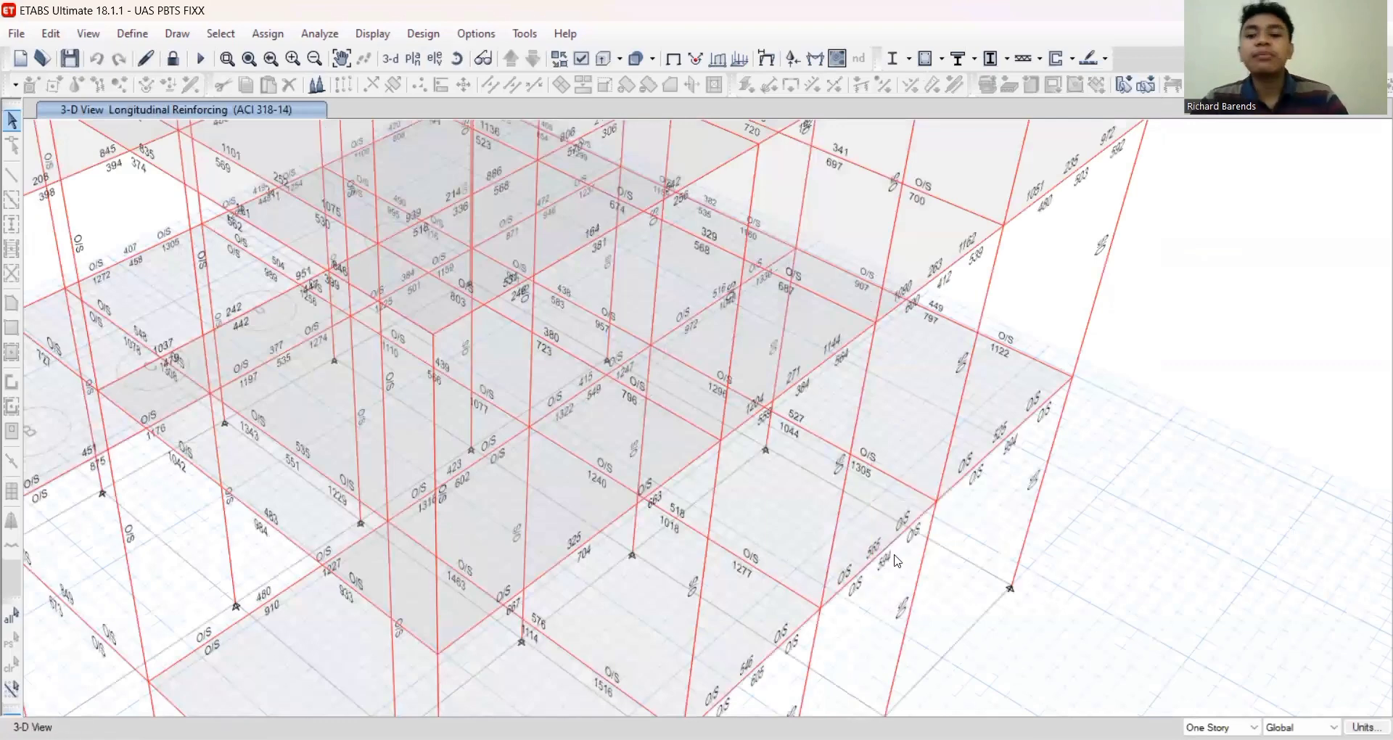
Examine the longitudinal reinforcing results on the upper-story beams and the lower columns of the building
scroll(1000, 480, down, 3)
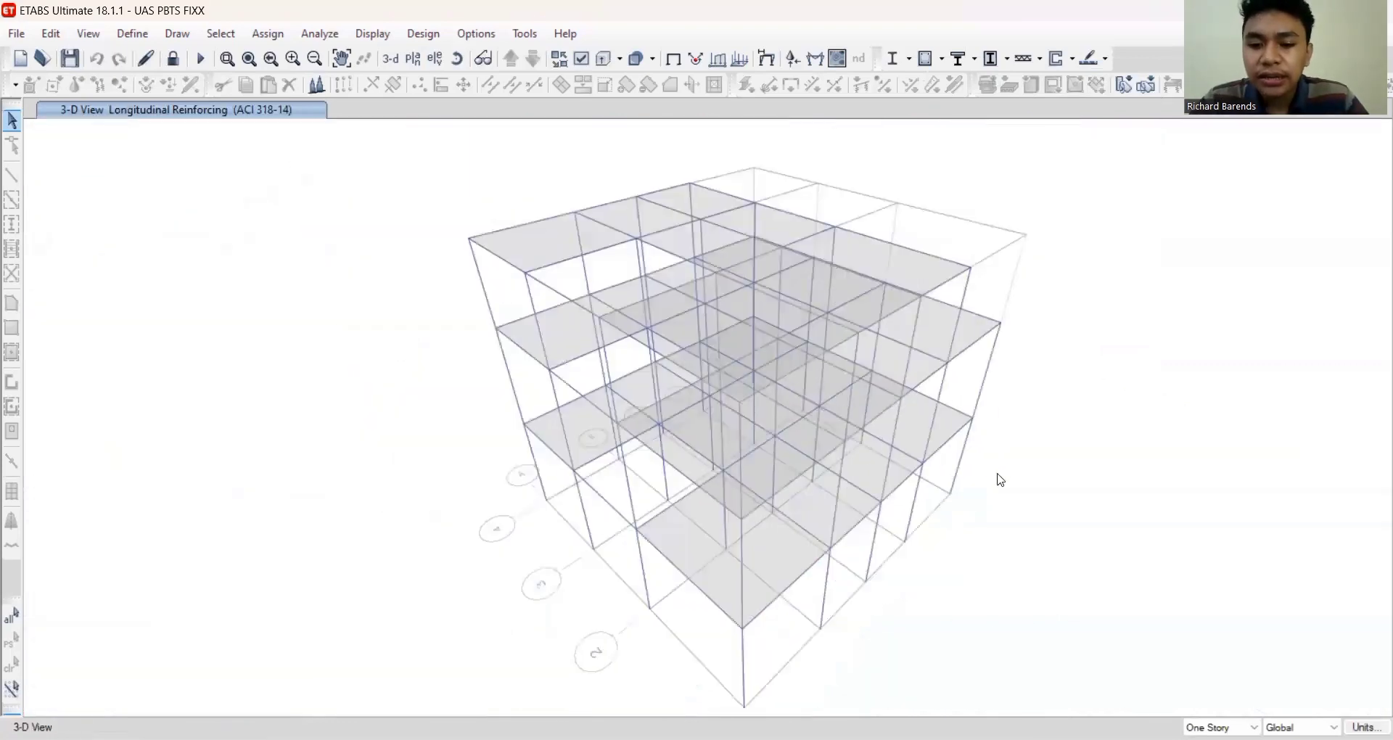
mouse_move(897, 488)
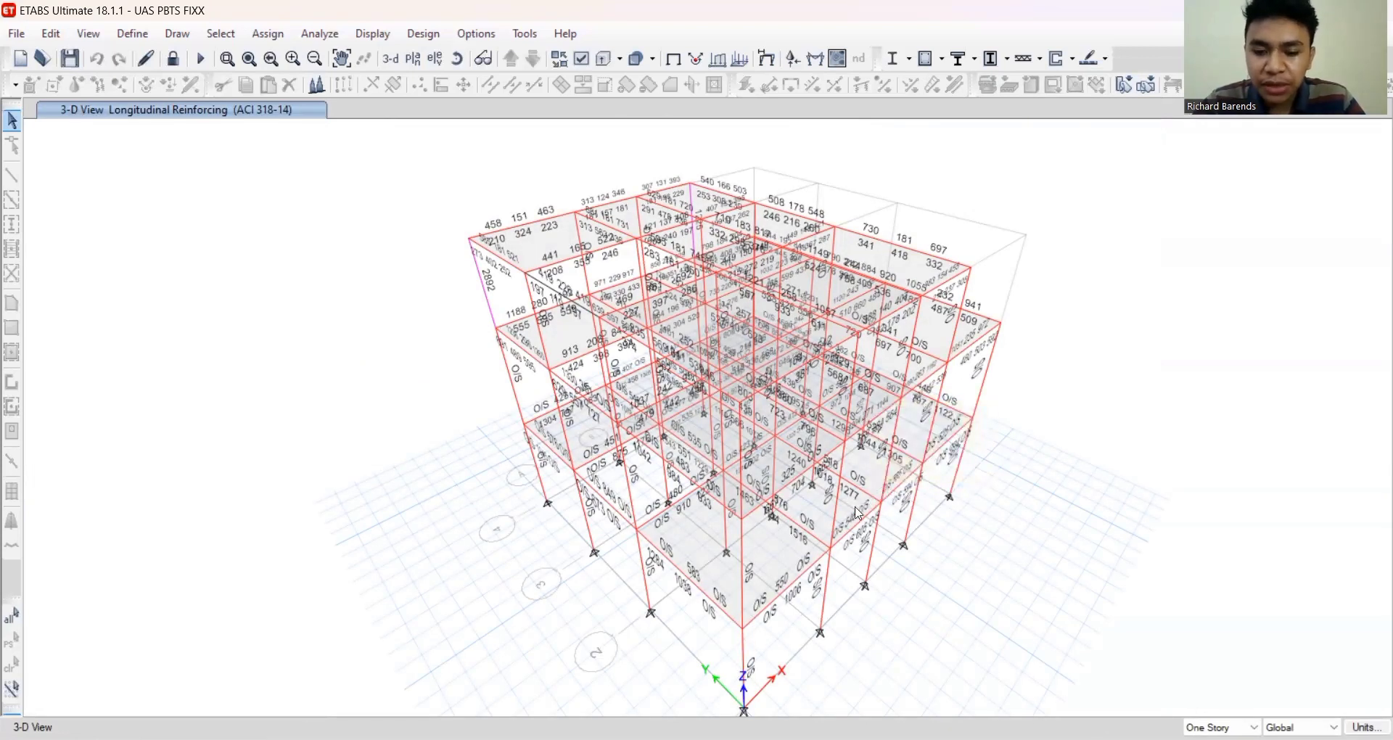
mouse_move(777, 604)
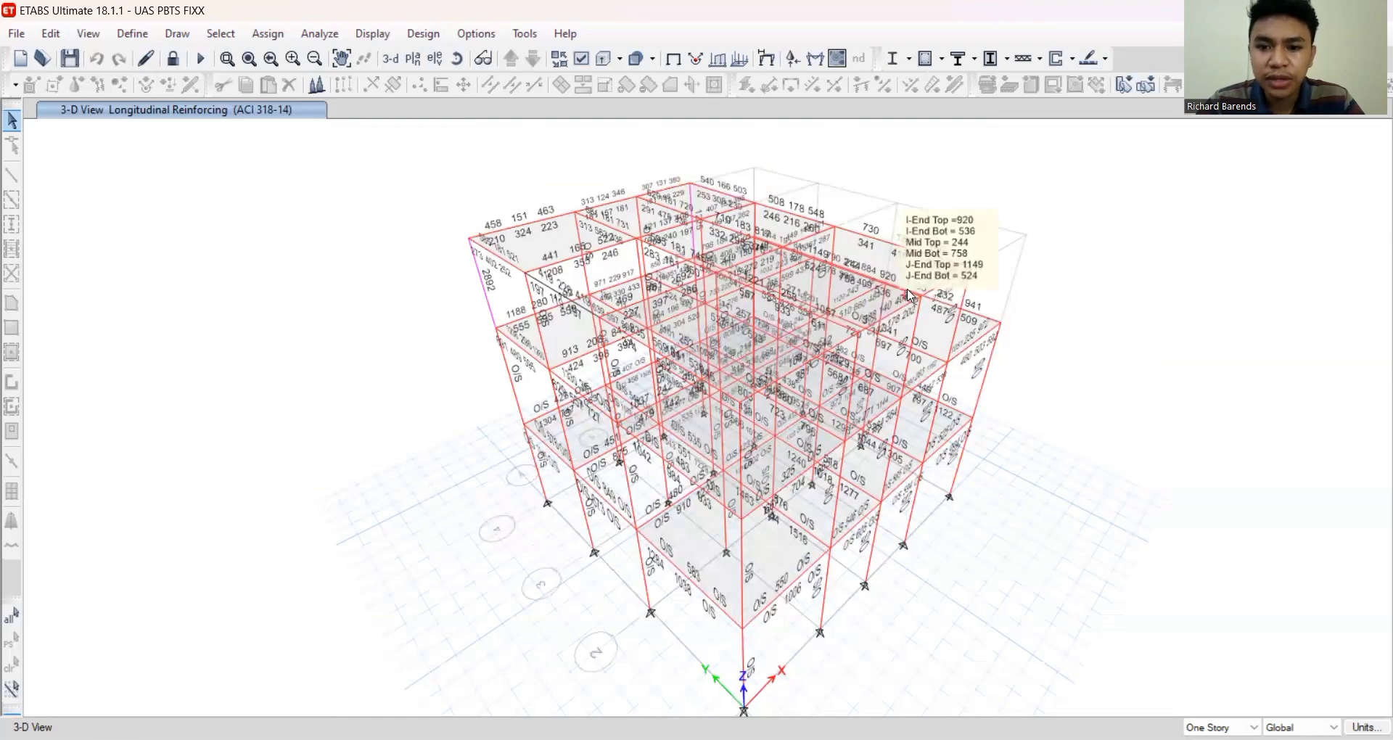
scroll(951, 265, up, 3)
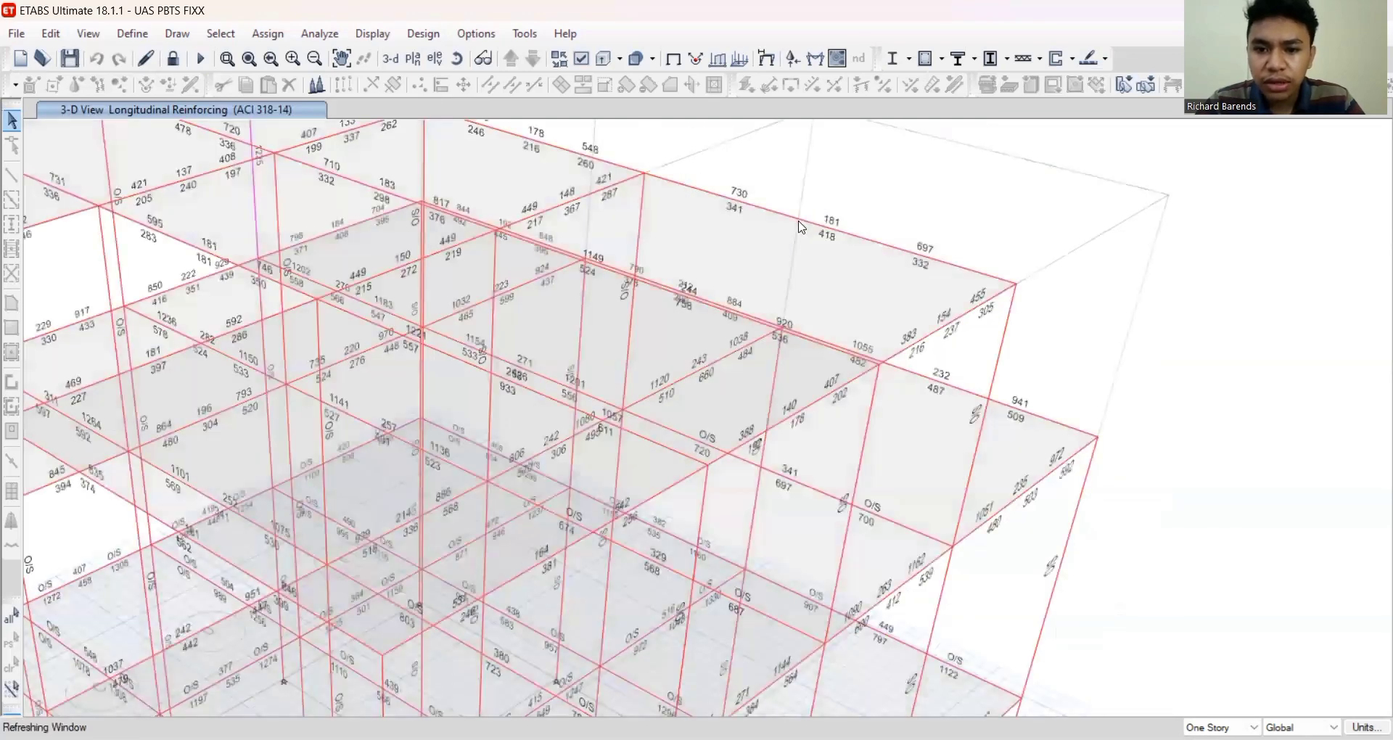
scroll(853, 231, down, 3)
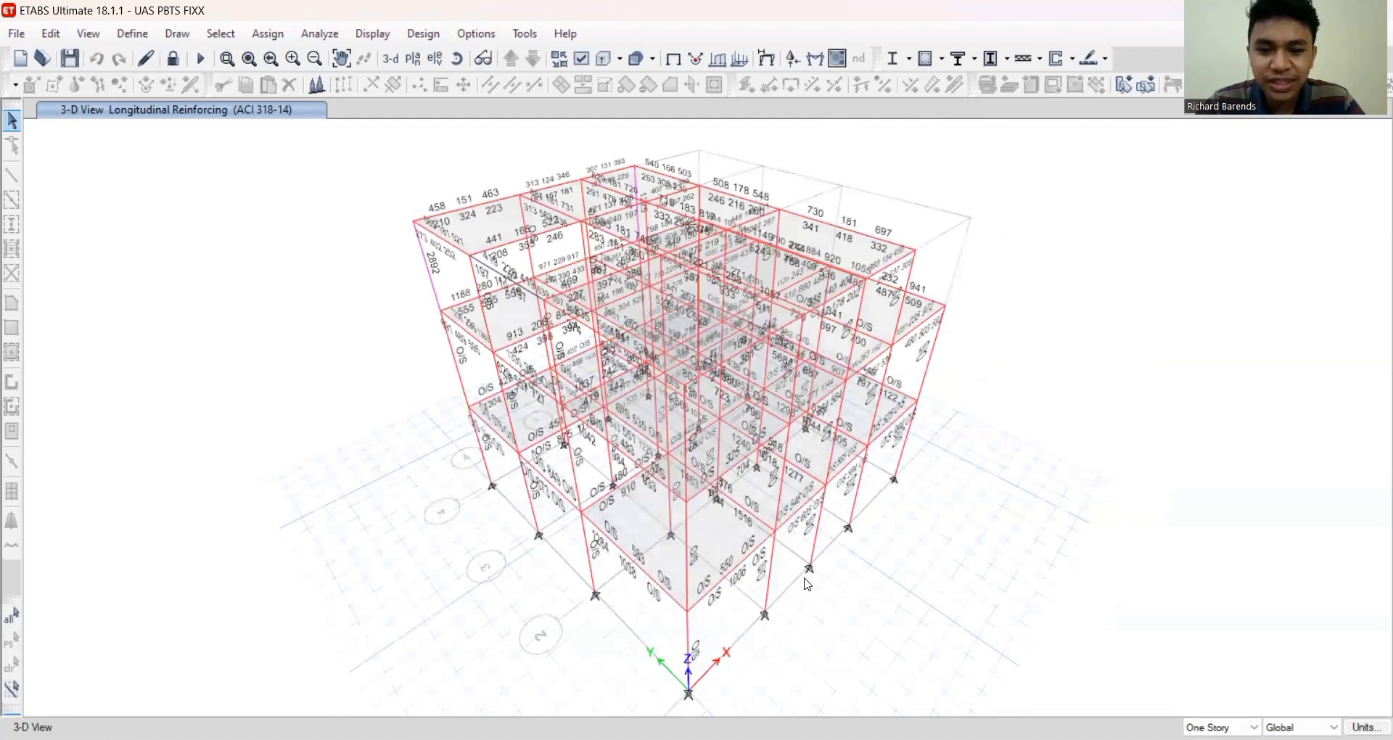
mouse_move(809, 506)
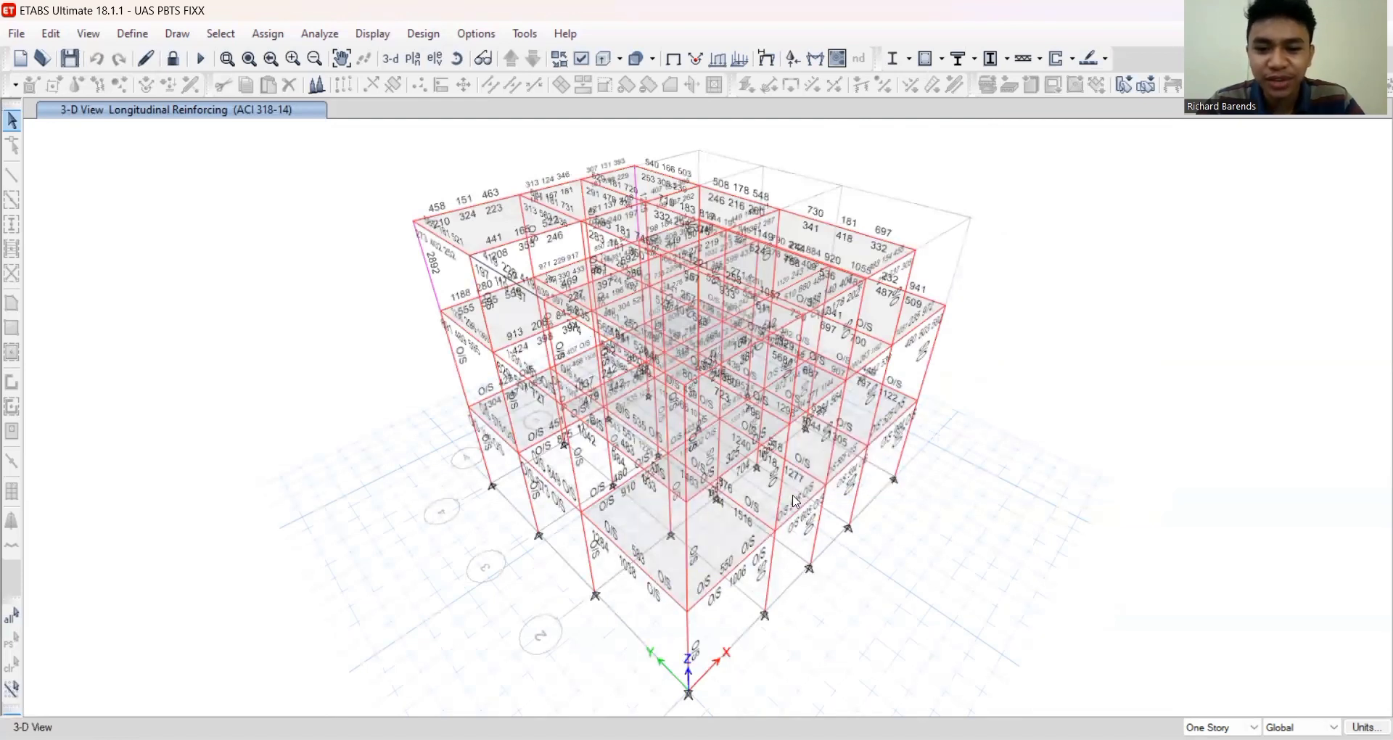
mouse_move(671, 468)
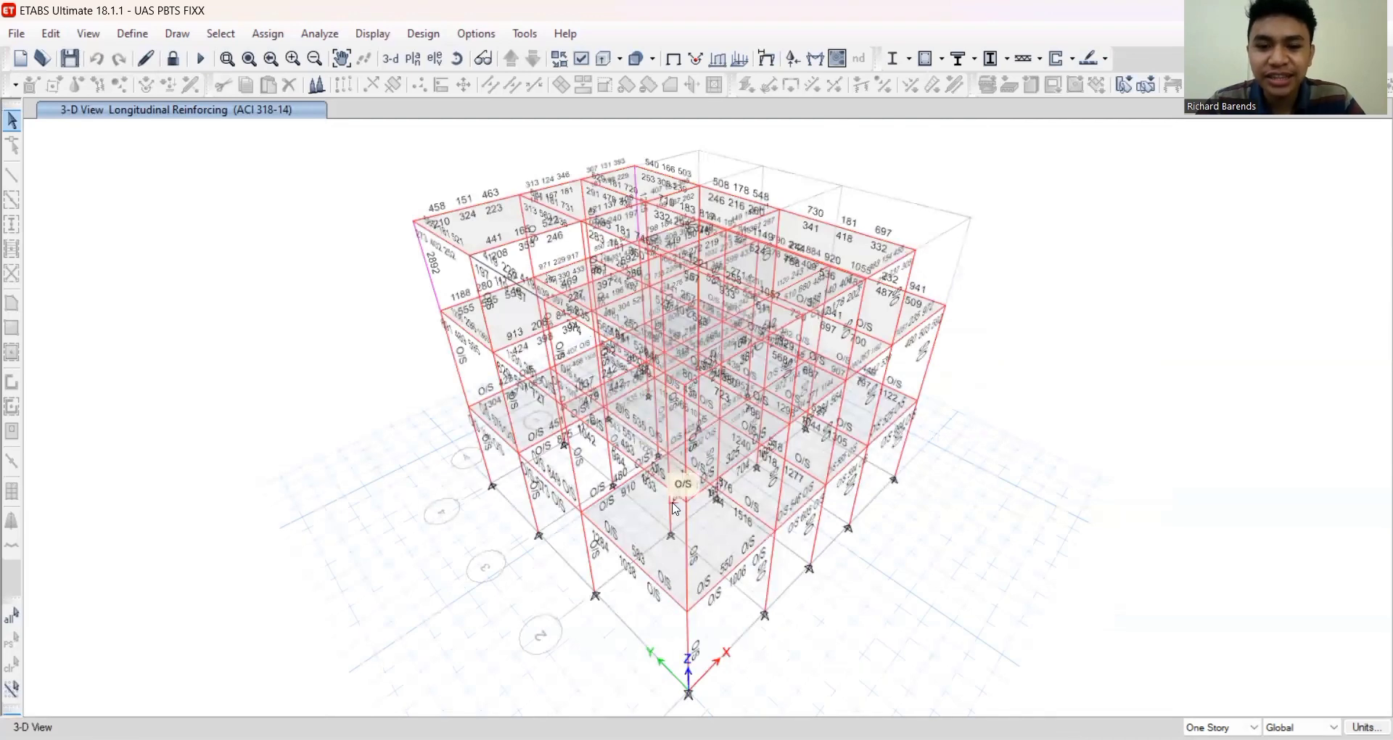
Examine the longitudinal reinforcing of the top-story corner column and the interior beams in the 3-D view
mouse_move(426, 234)
scroll(426, 234, up, 3)
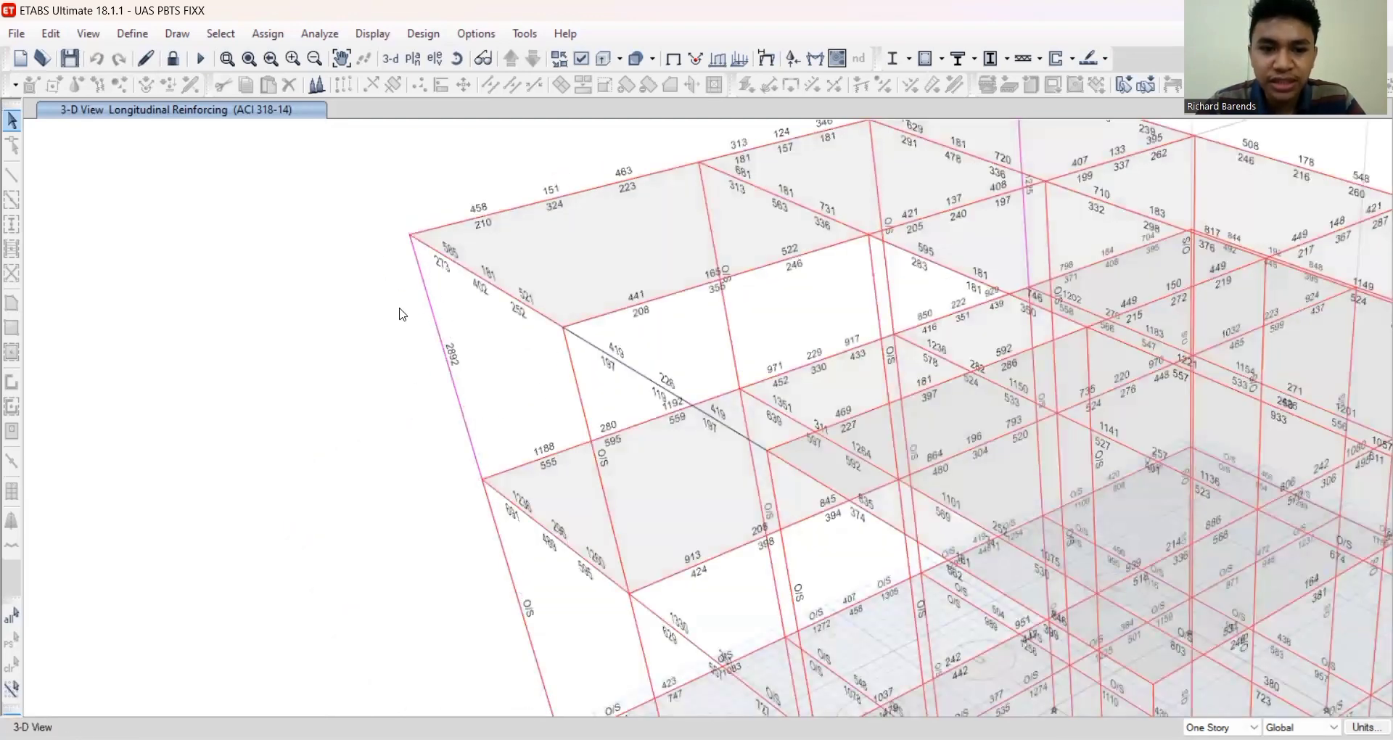
mouse_move(428, 302)
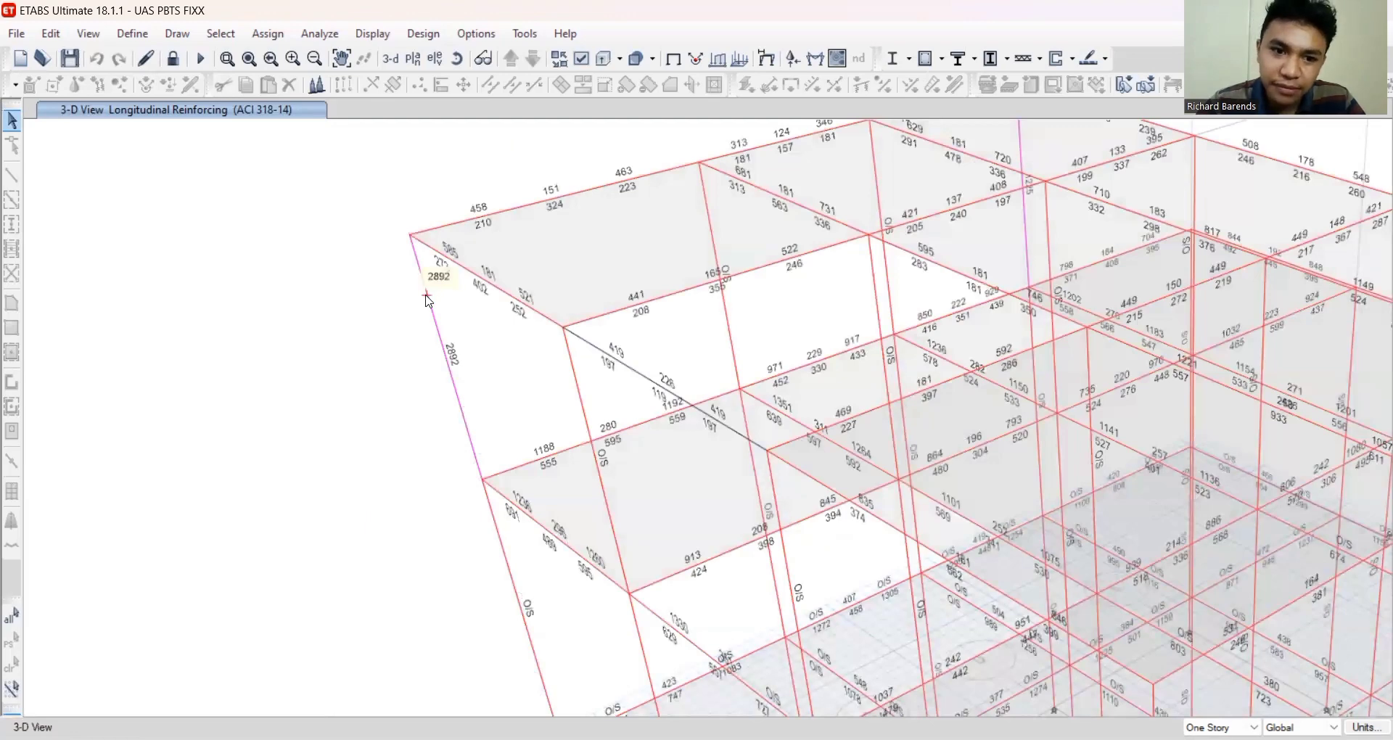
scroll(428, 301, down, 5)
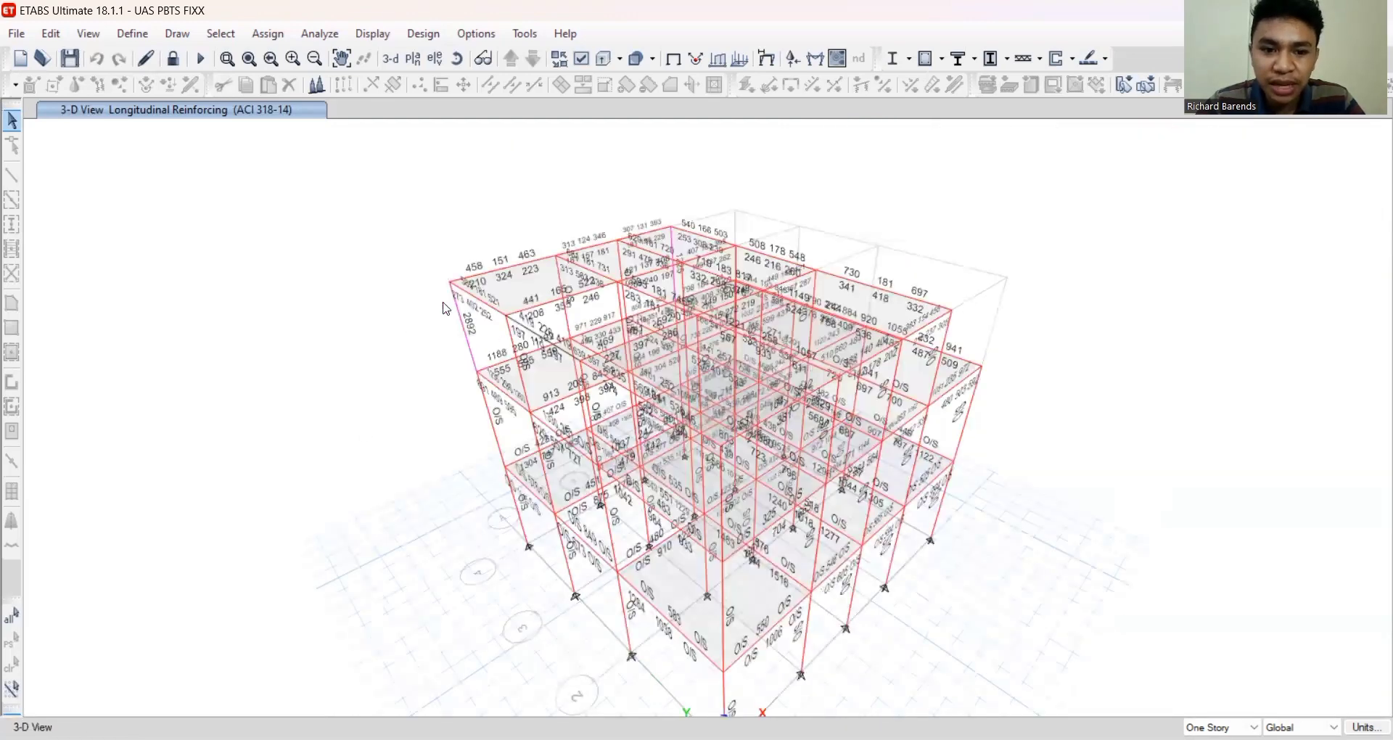
scroll(475, 415, down, 5)
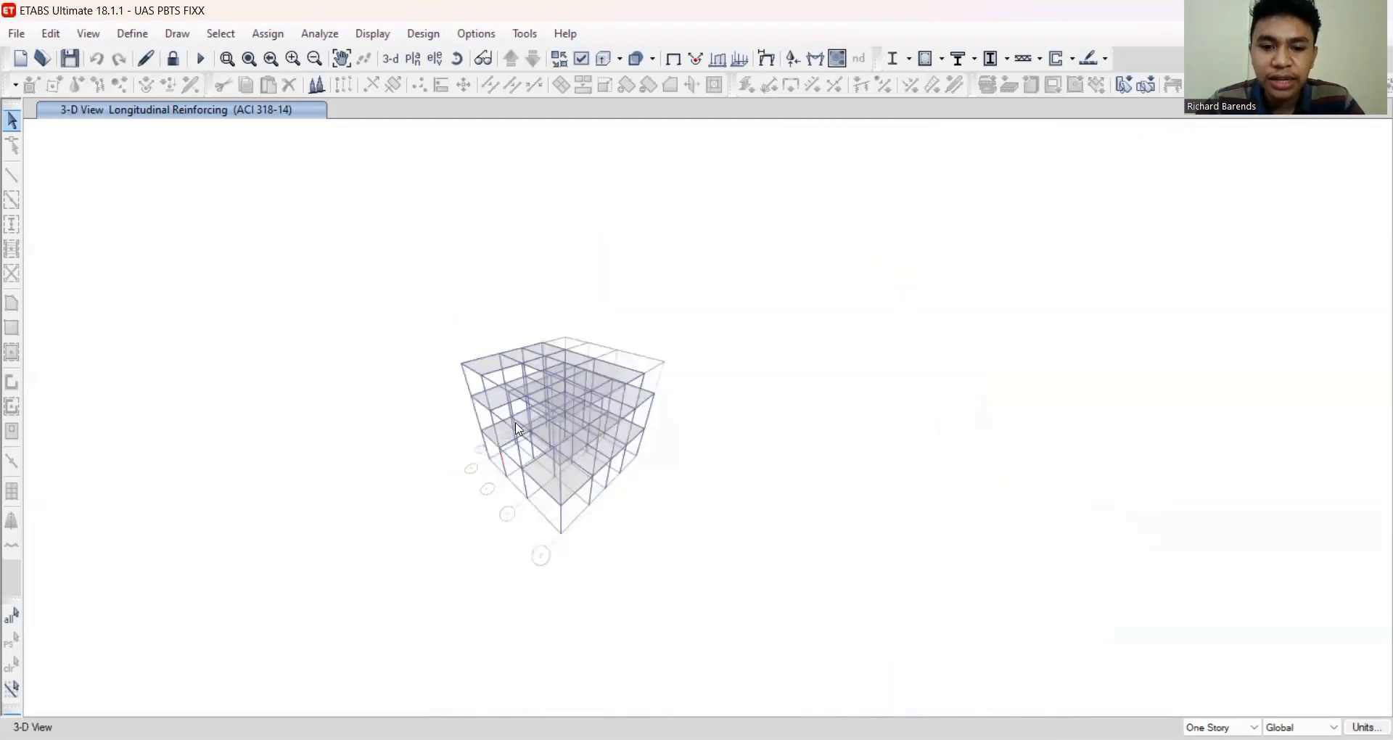
mouse_move(494, 423)
scroll(493, 422, up, 5)
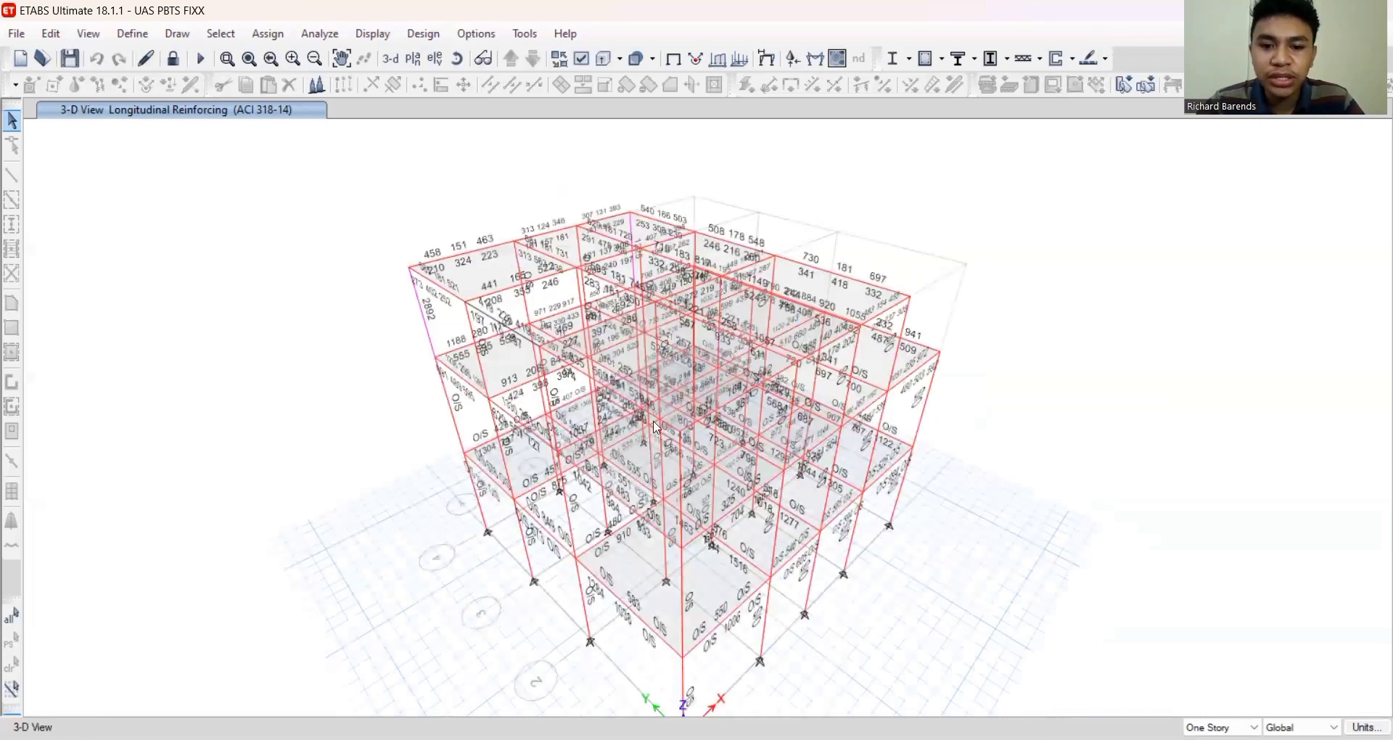
mouse_move(675, 397)
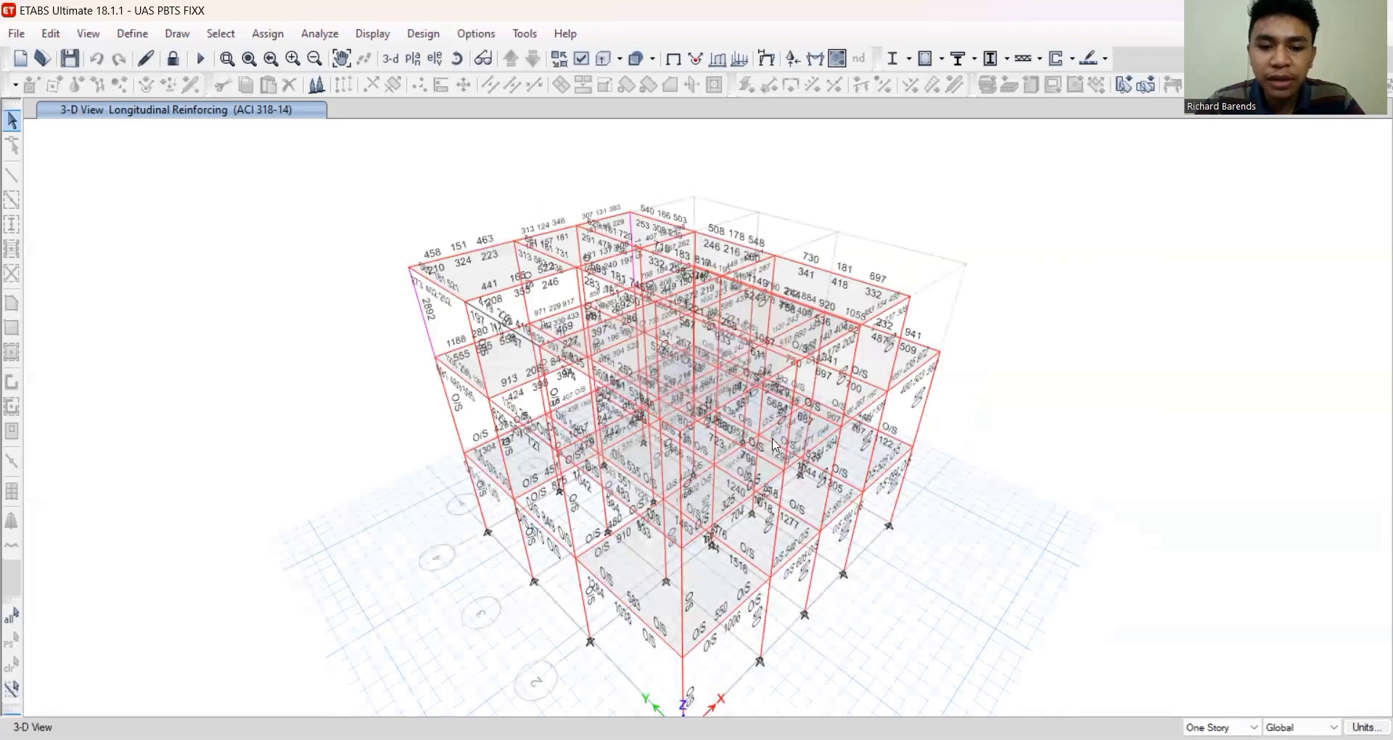
mouse_move(715, 475)
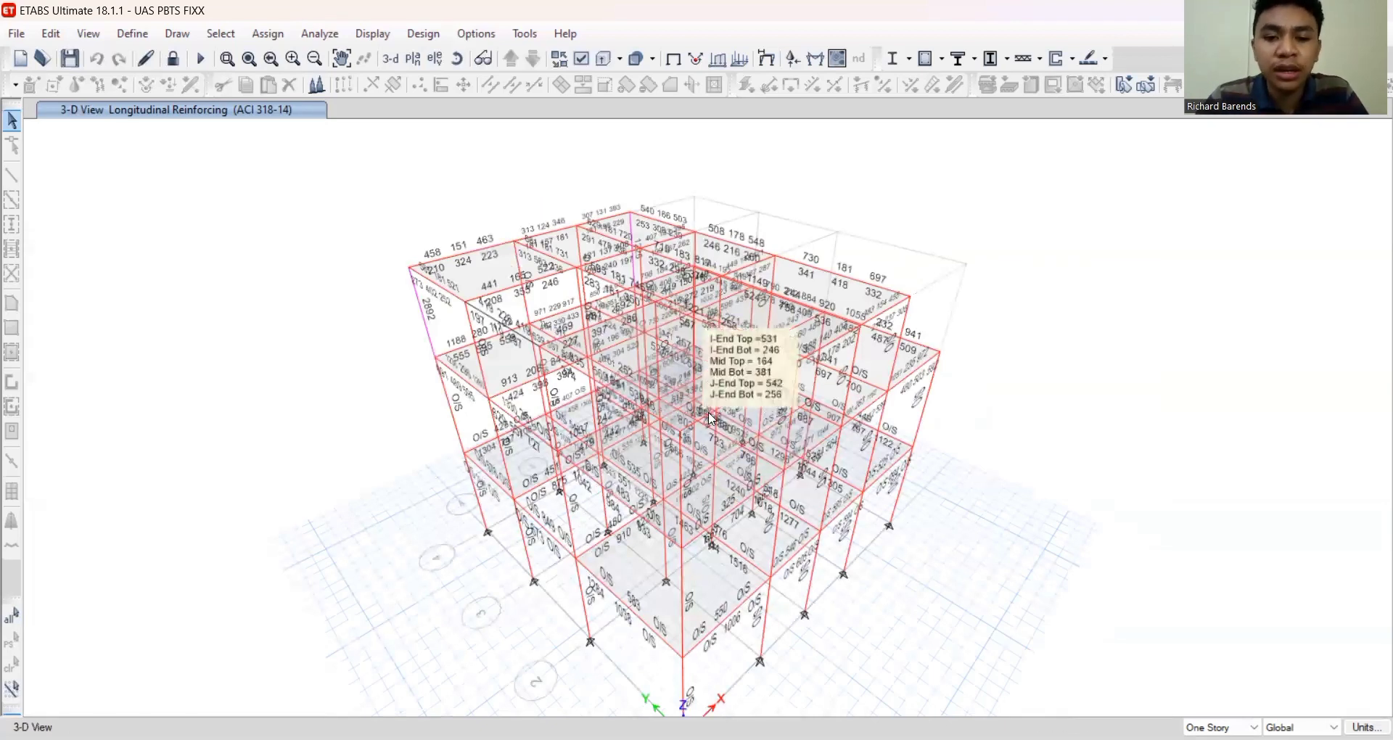
mouse_move(696, 363)
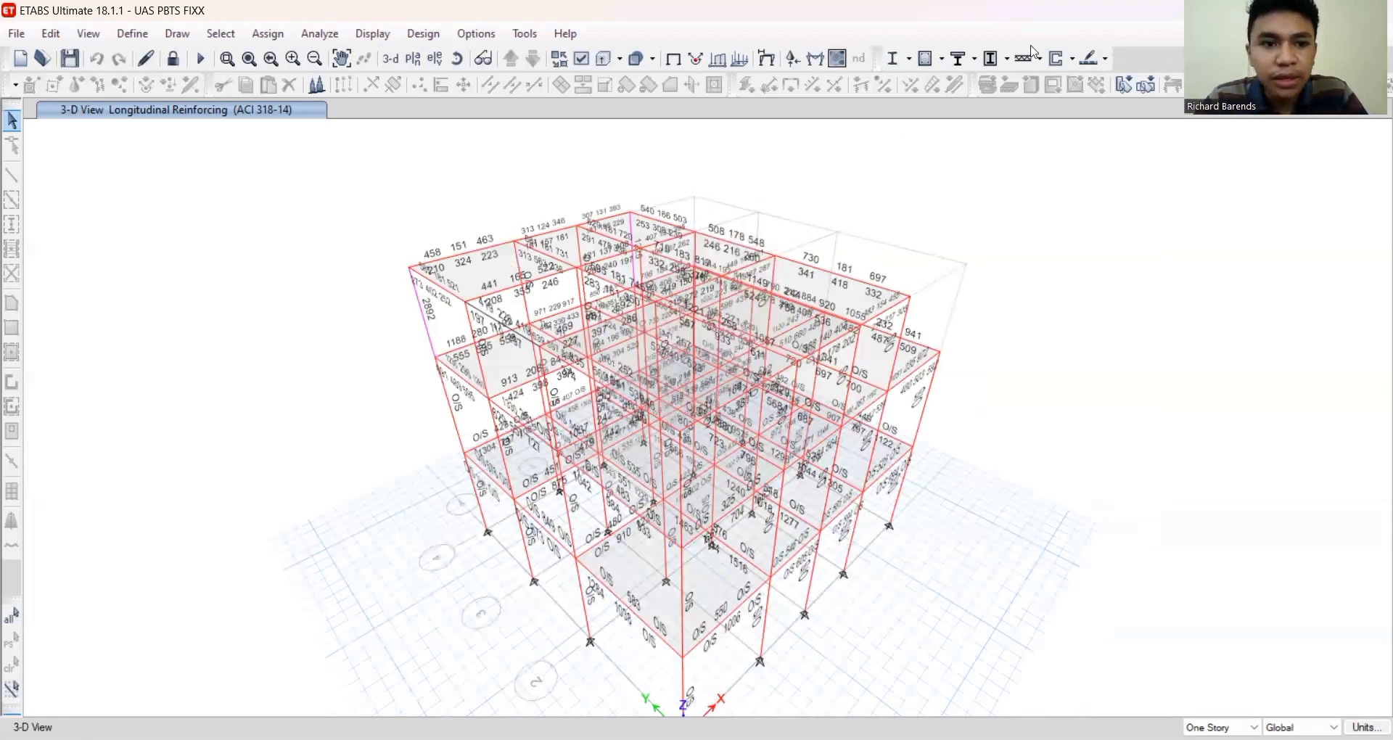
Clear the design results from the 3-D view so that it shows the plain undeformed model
click(584, 72)
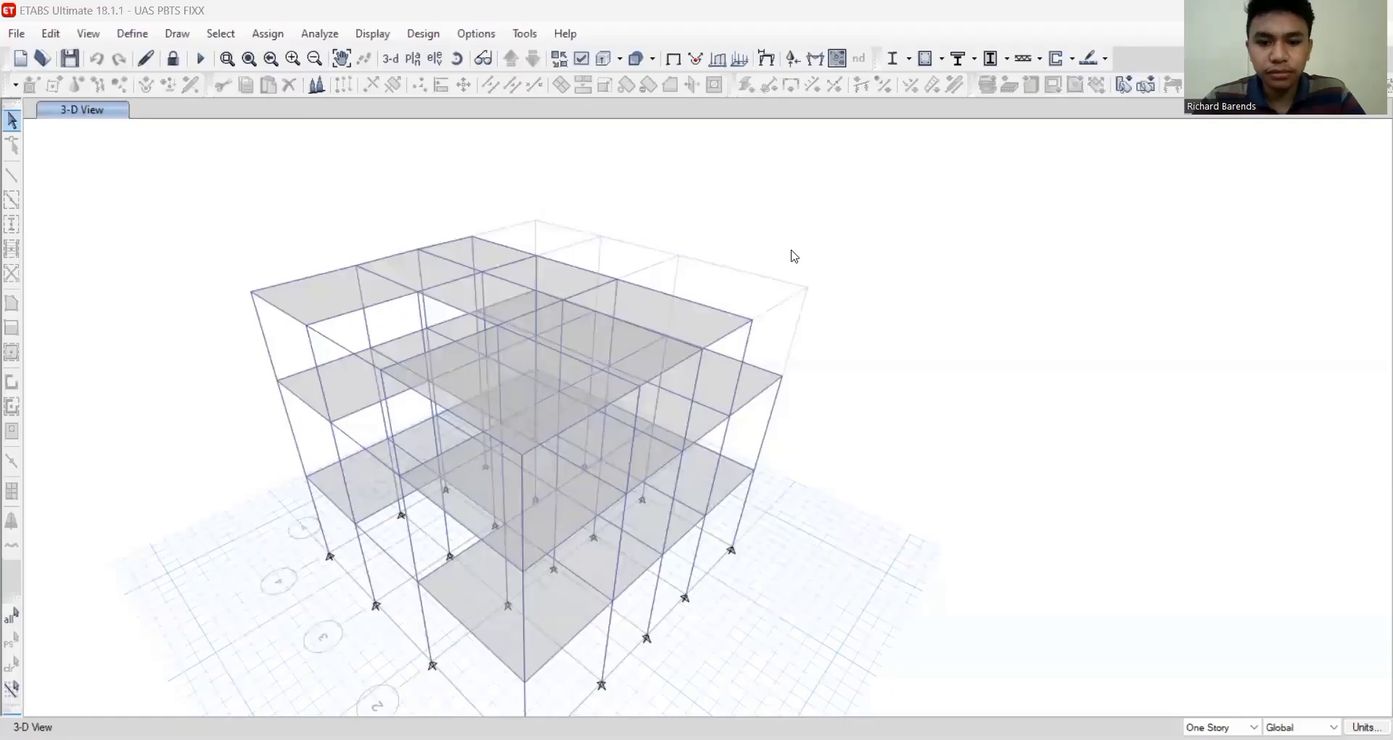
scroll(622, 436, down, 3)
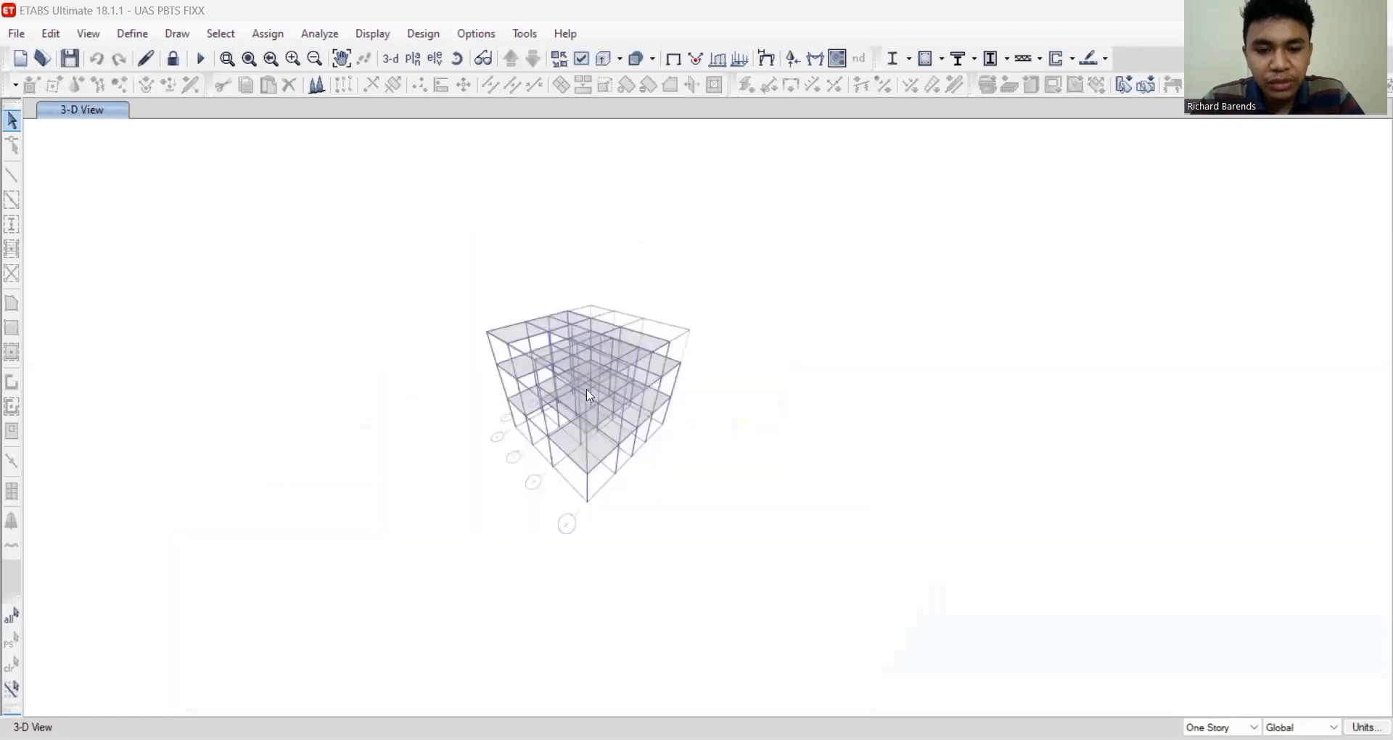
scroll(624, 363, up, 3)
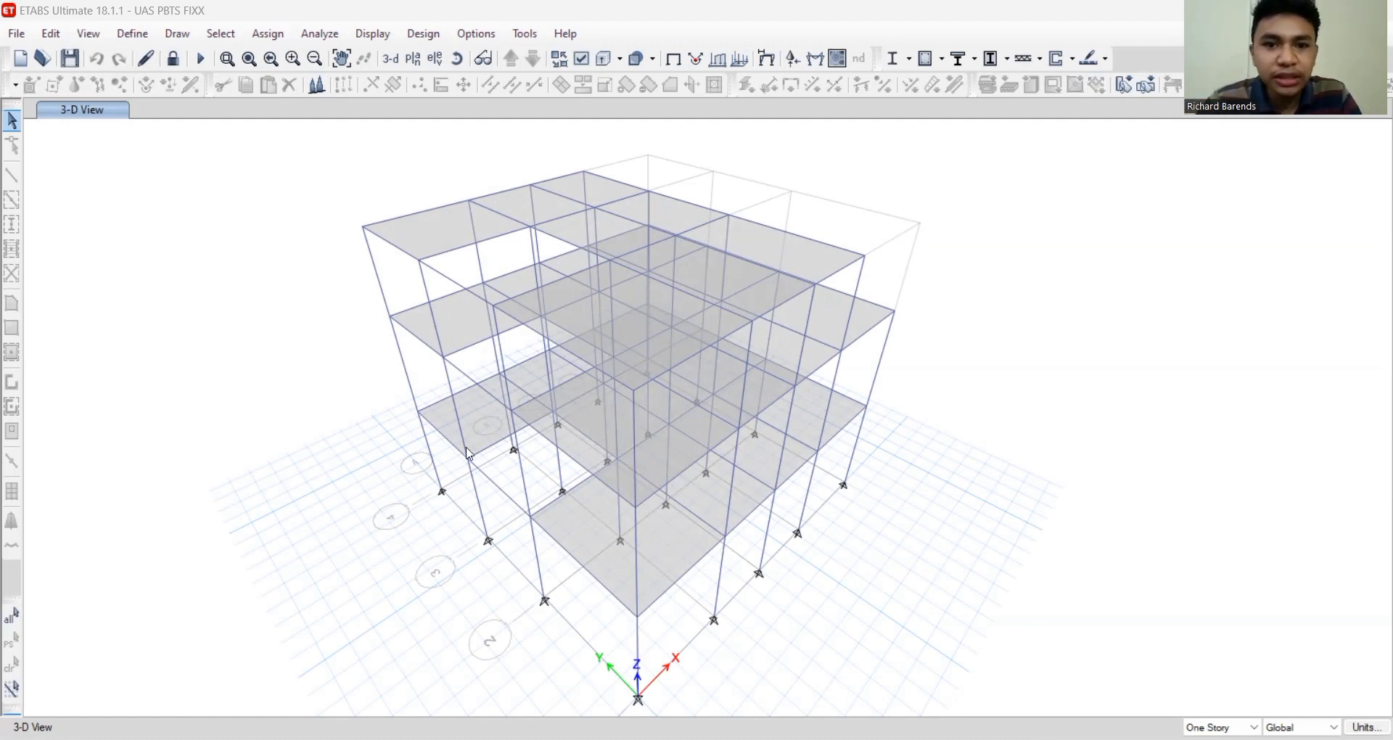
Display the Element Forces - Columns table from the frame output of the analysis results
click(370, 37)
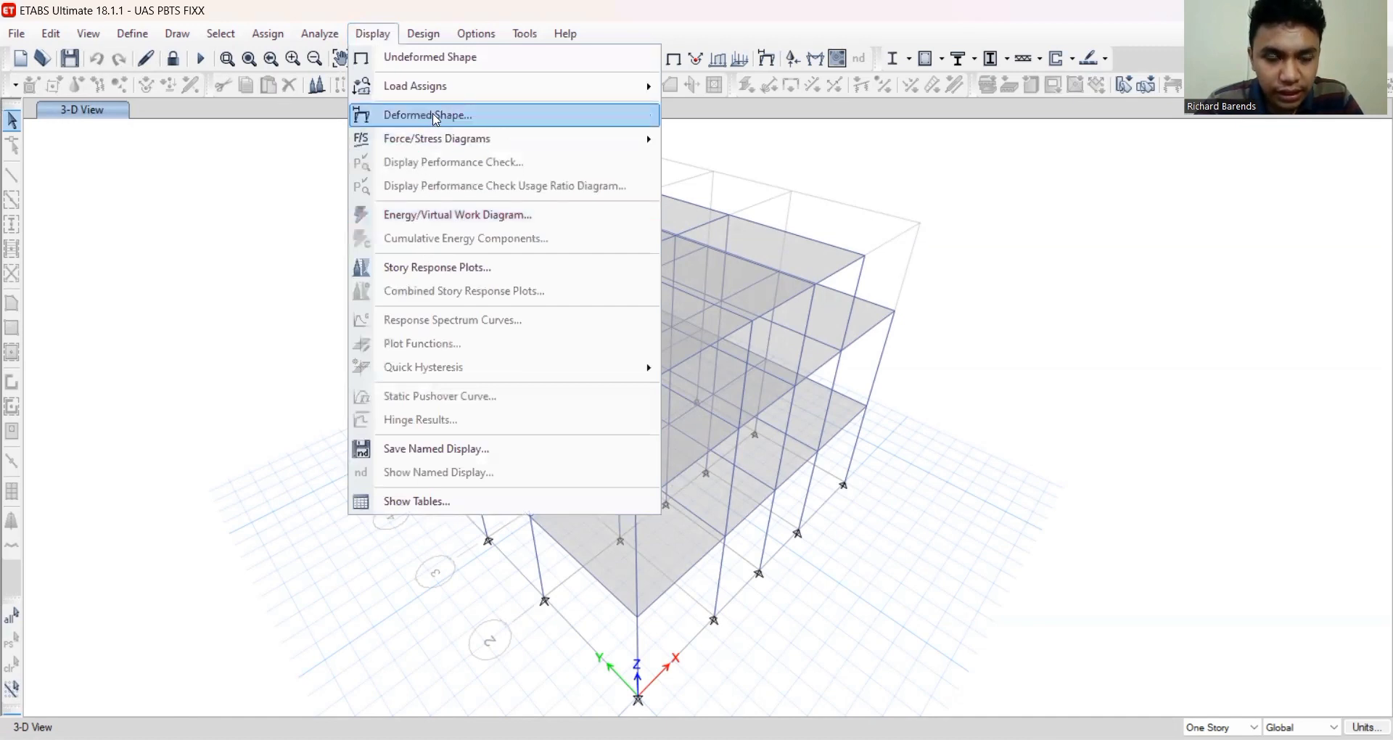
click(407, 502)
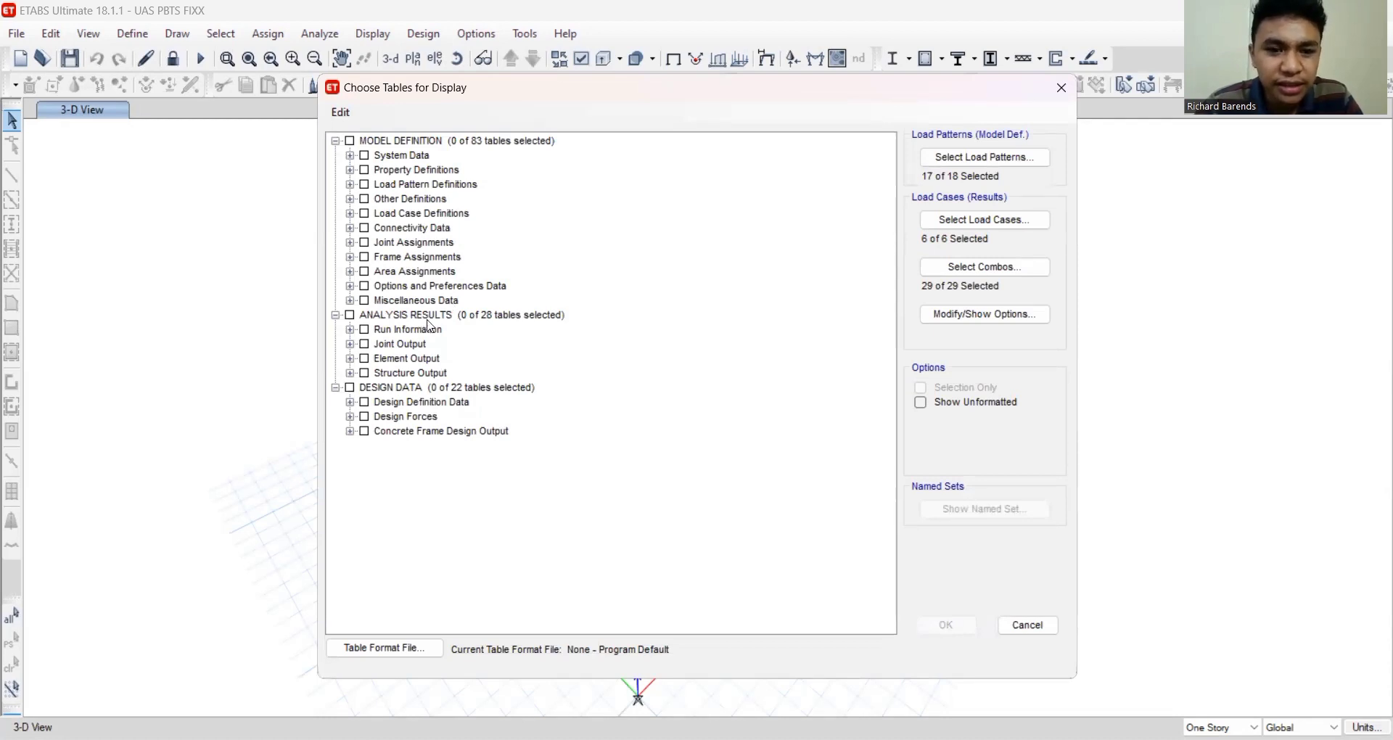
click(350, 374)
click(350, 373)
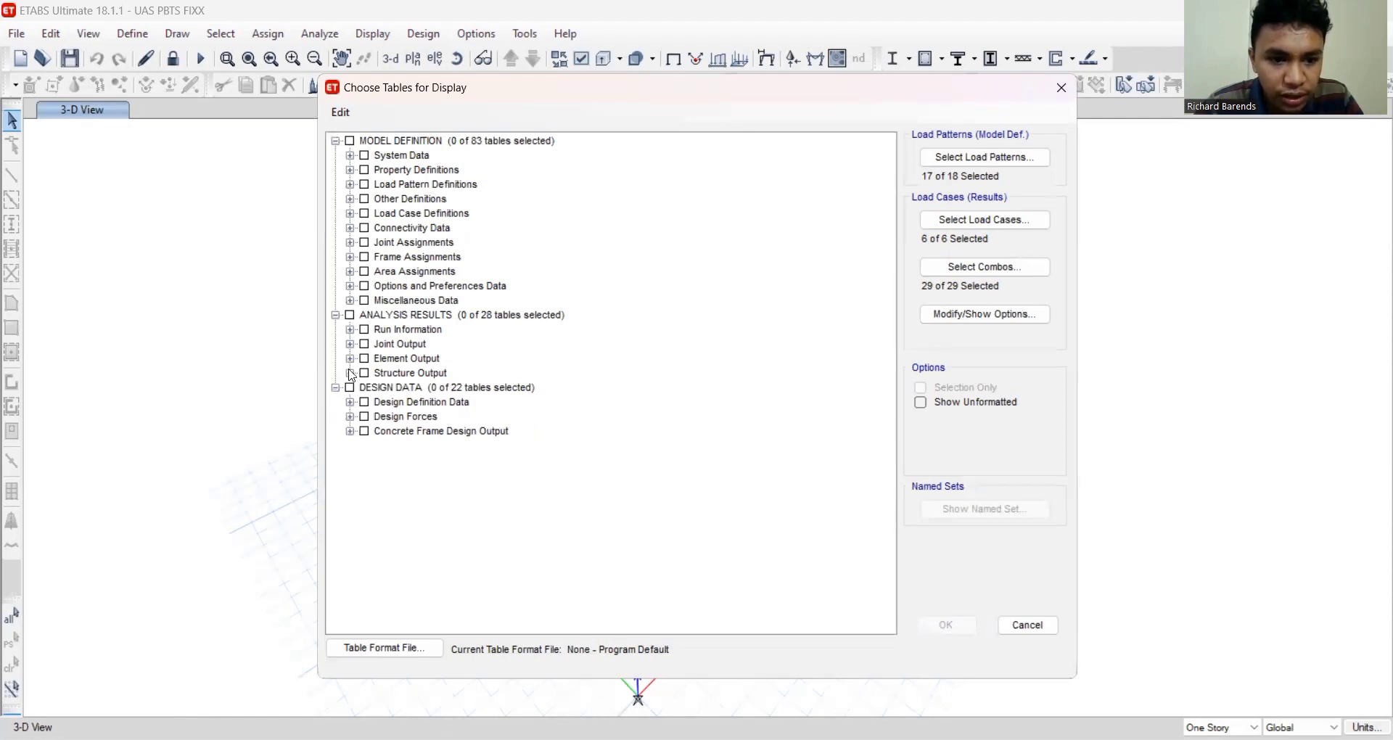
click(350, 345)
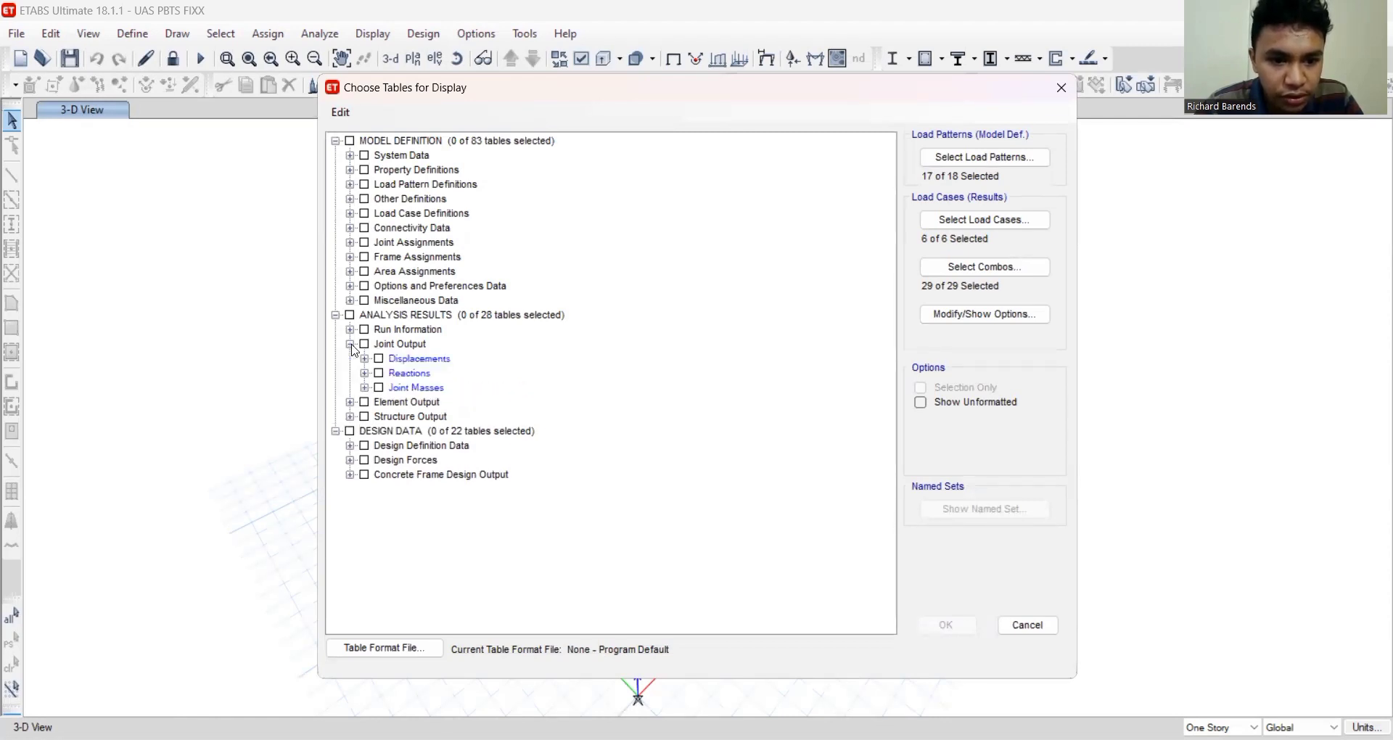
click(351, 345)
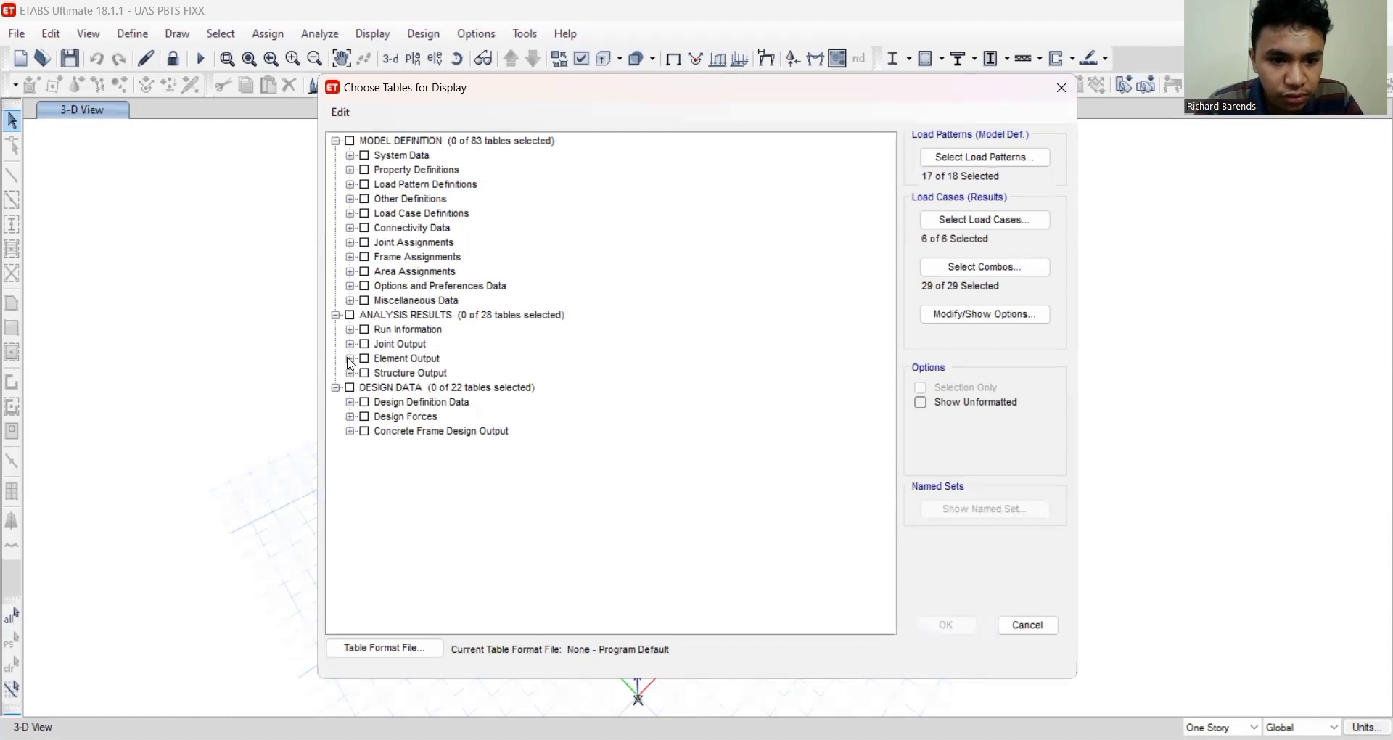
click(350, 359)
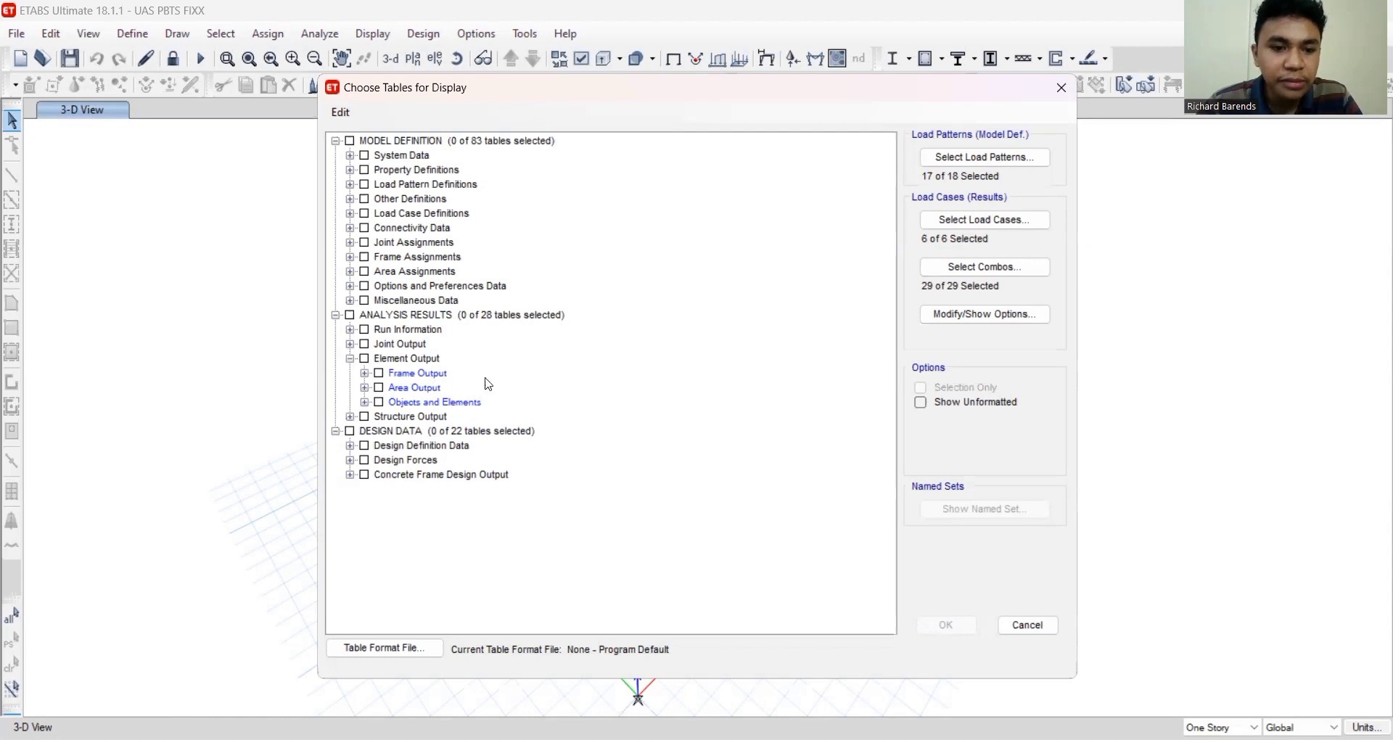
click(366, 376)
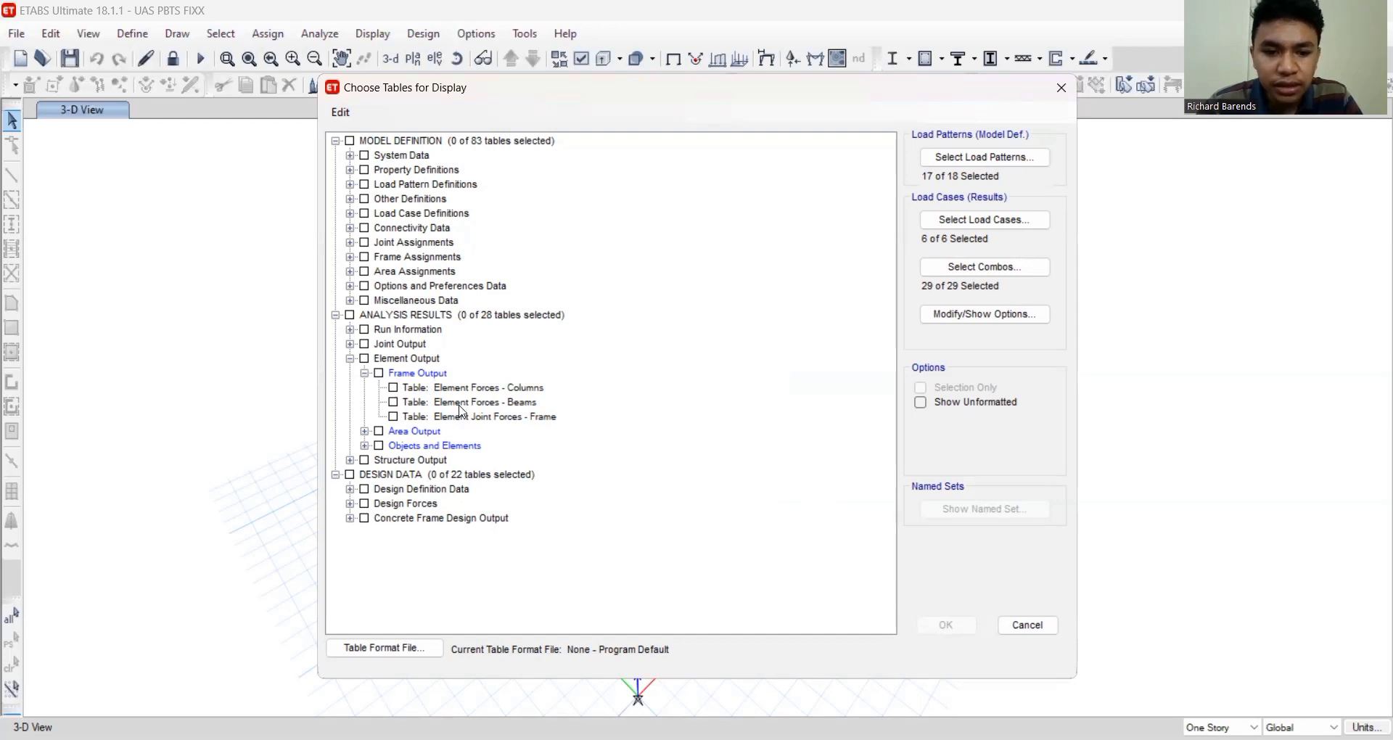
click(393, 388)
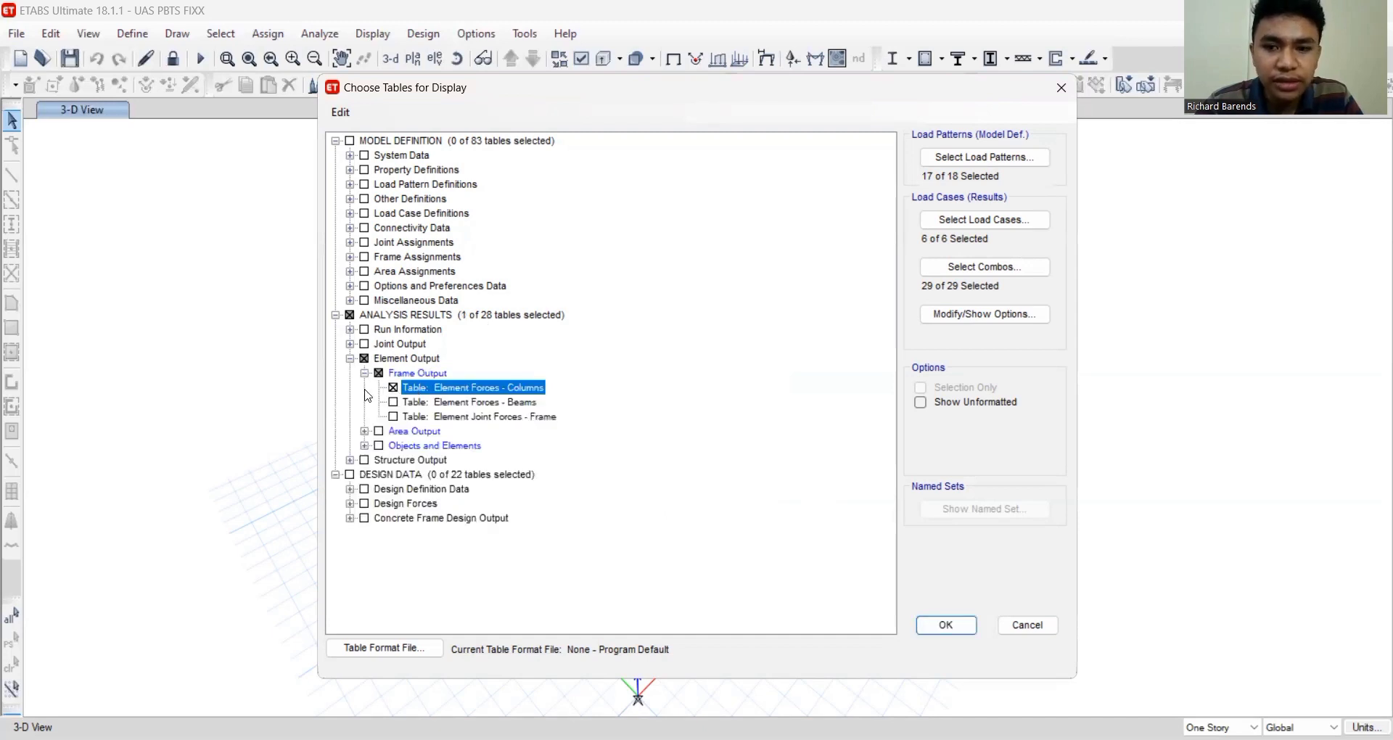
click(947, 627)
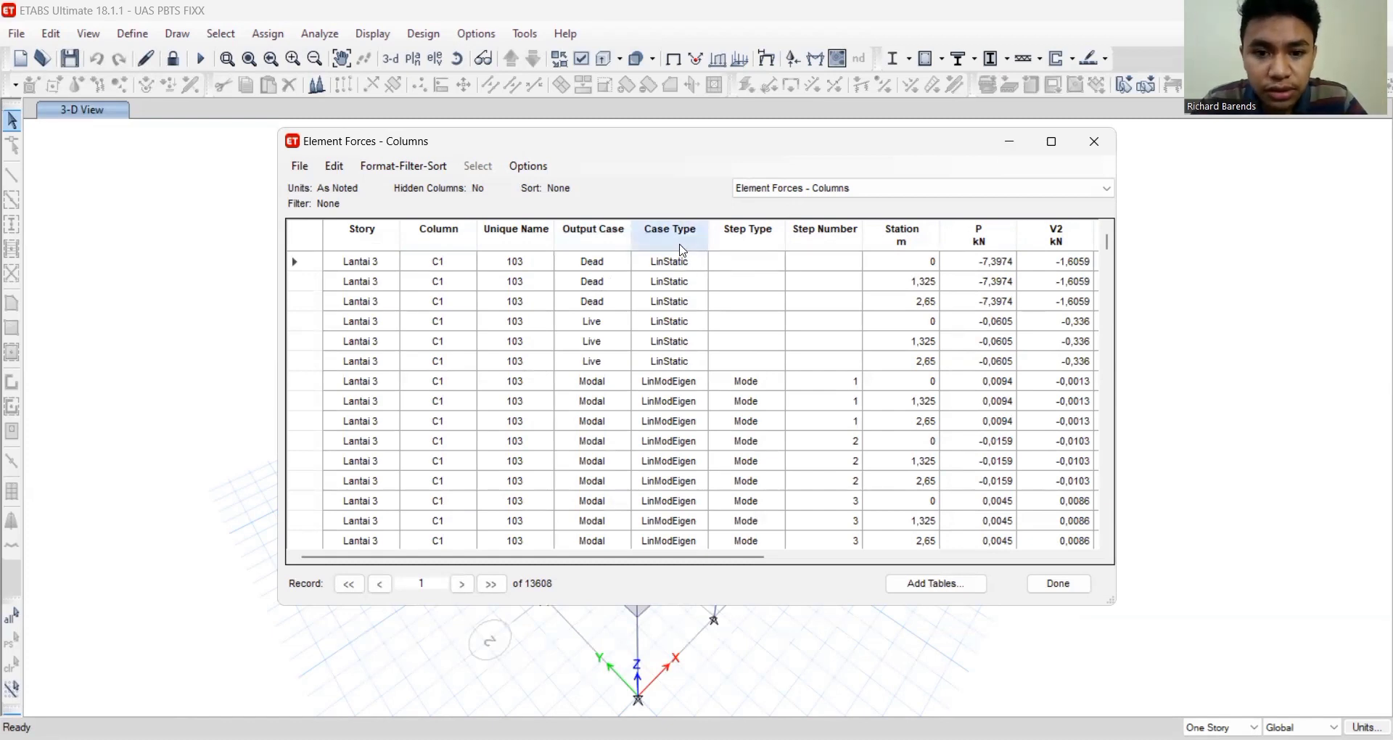
Look through the column element forces, export the current table to Excel, and close it
scroll(646, 289, down, 3)
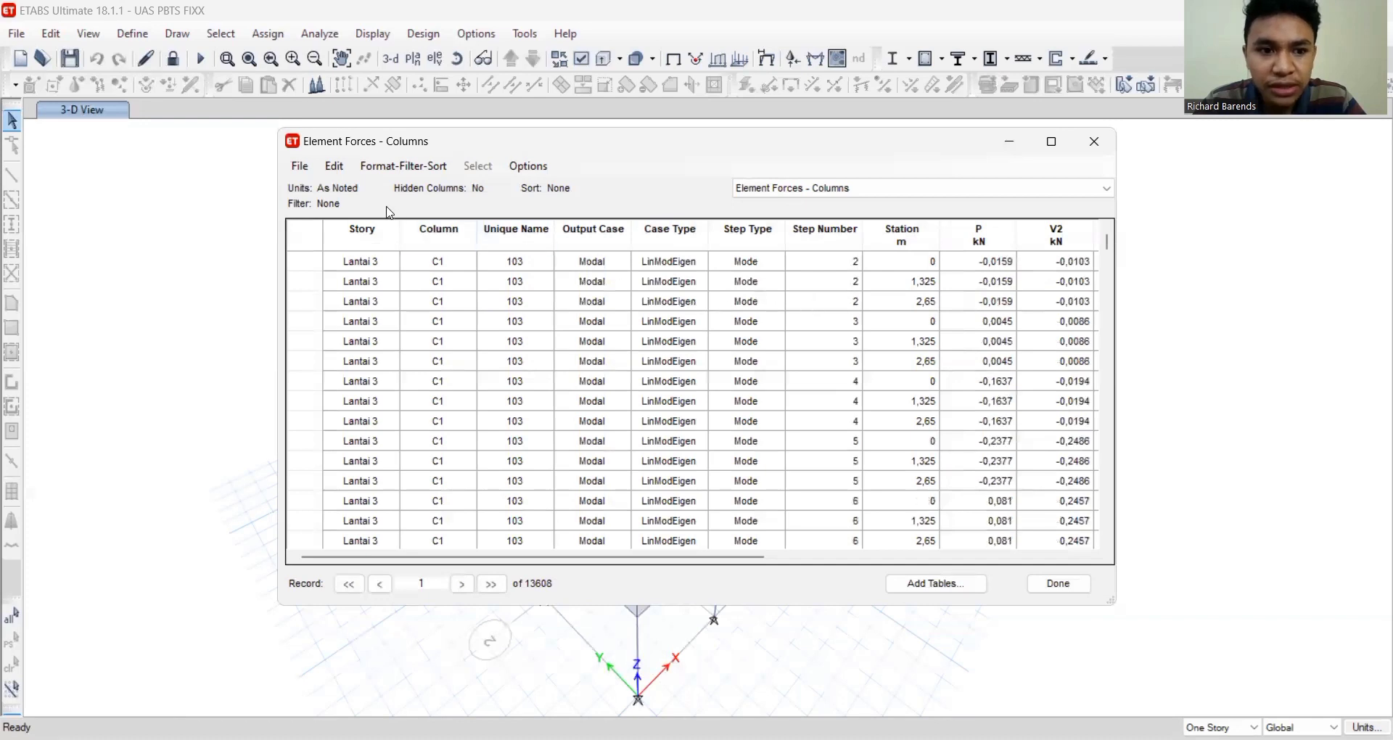
scroll(746, 435, down, 1)
scroll(747, 417, up, 3)
scroll(805, 356, up, 1)
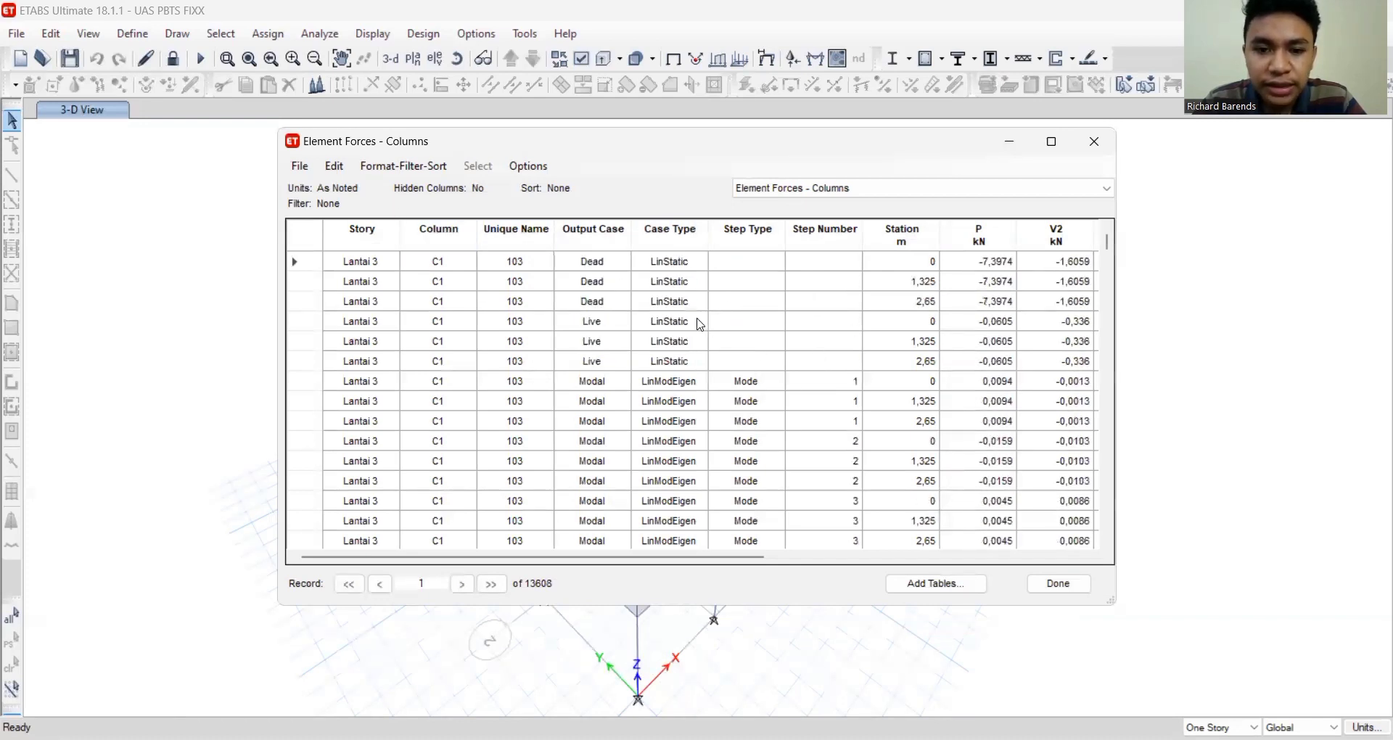
click(308, 172)
mouse_move(339, 193)
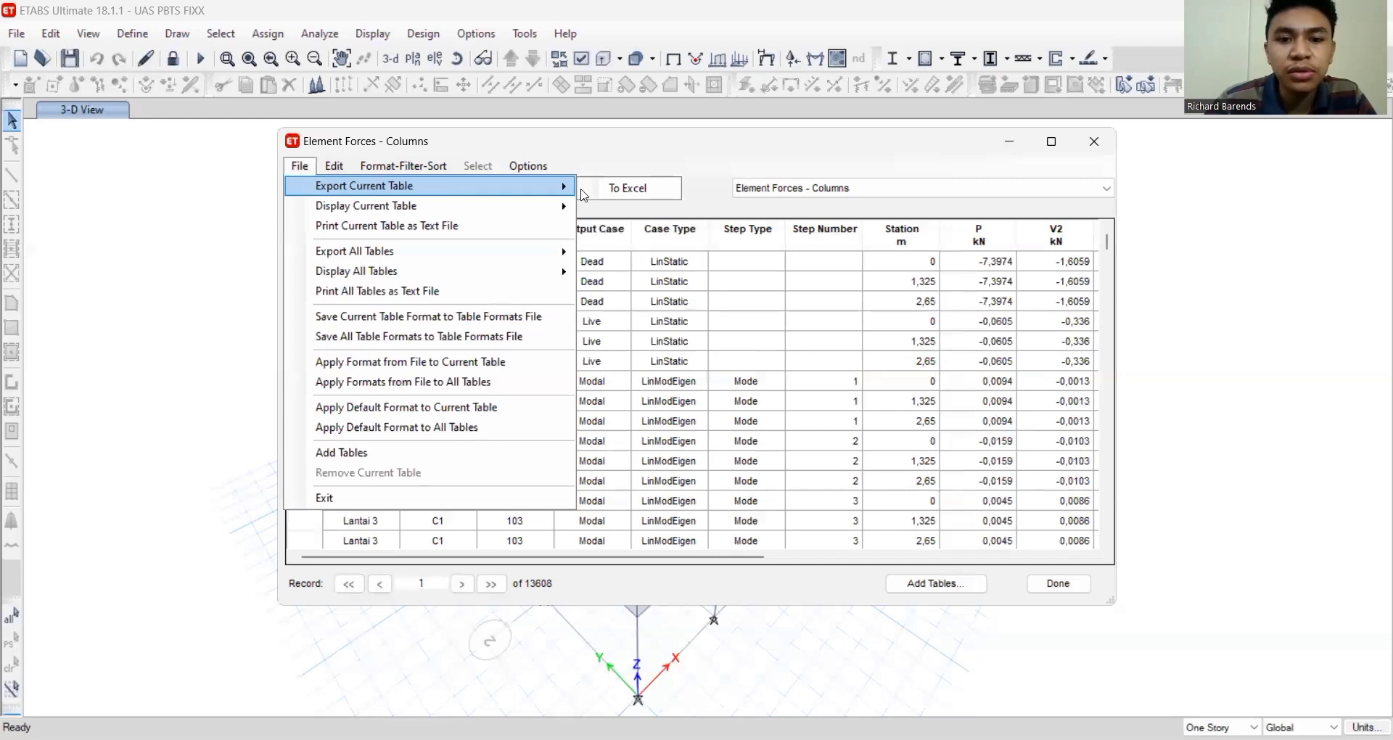
click(644, 193)
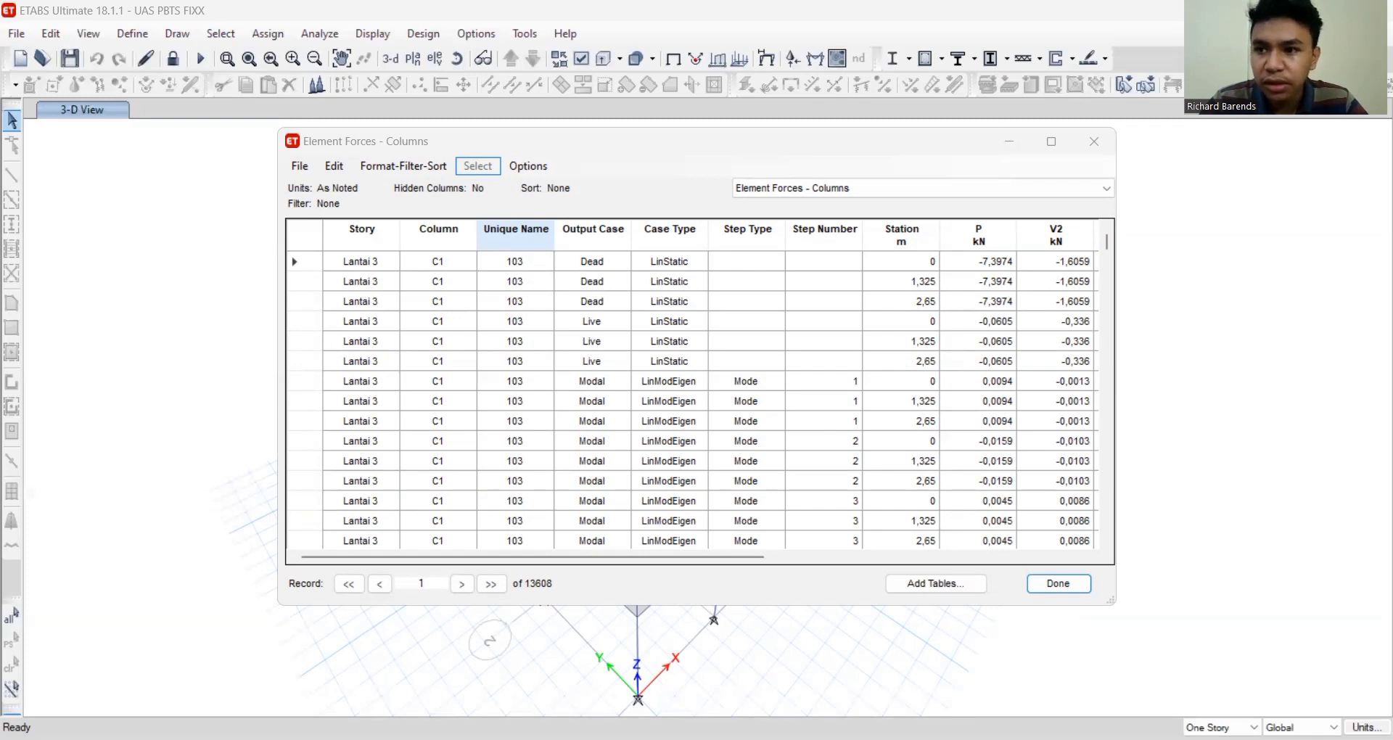
click(1094, 140)
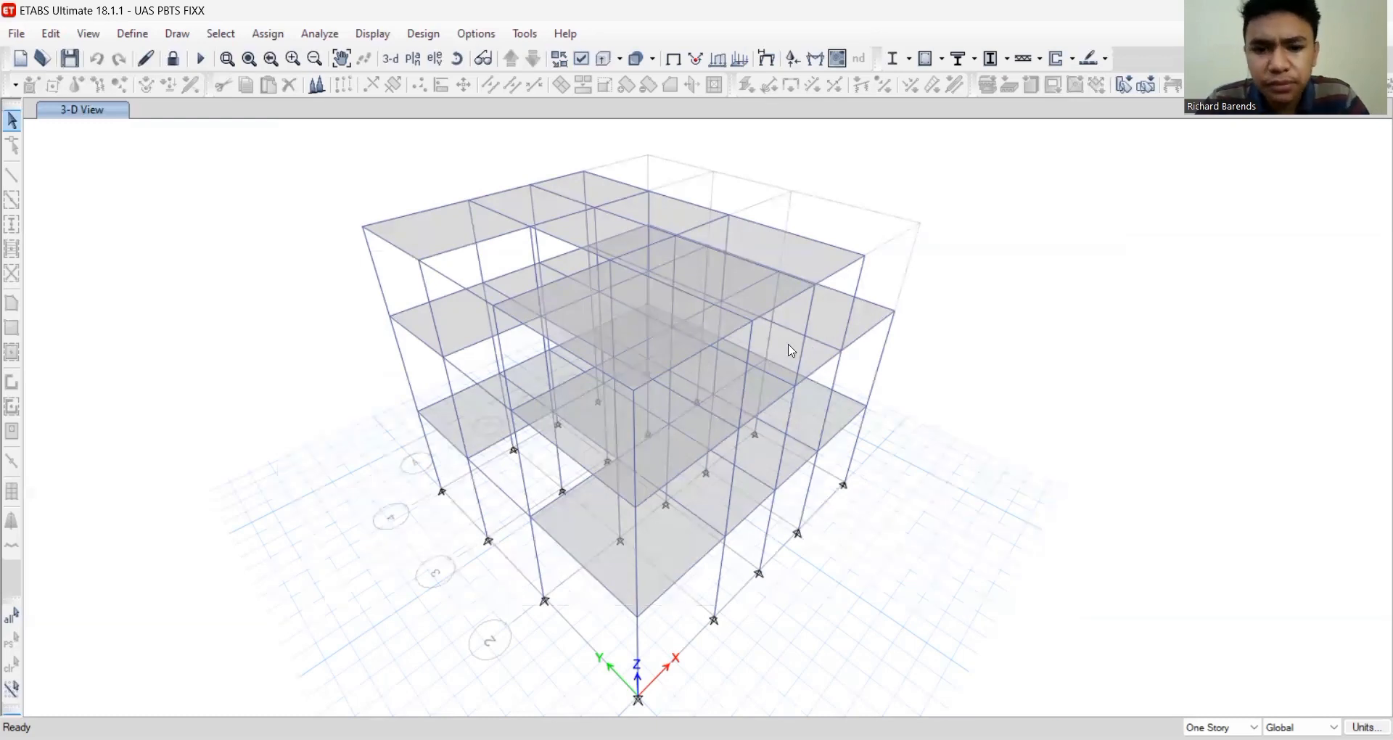
Display the deformed shape of the model for the ENVELOPE load combination at step number 1 with automatic scaling
click(766, 59)
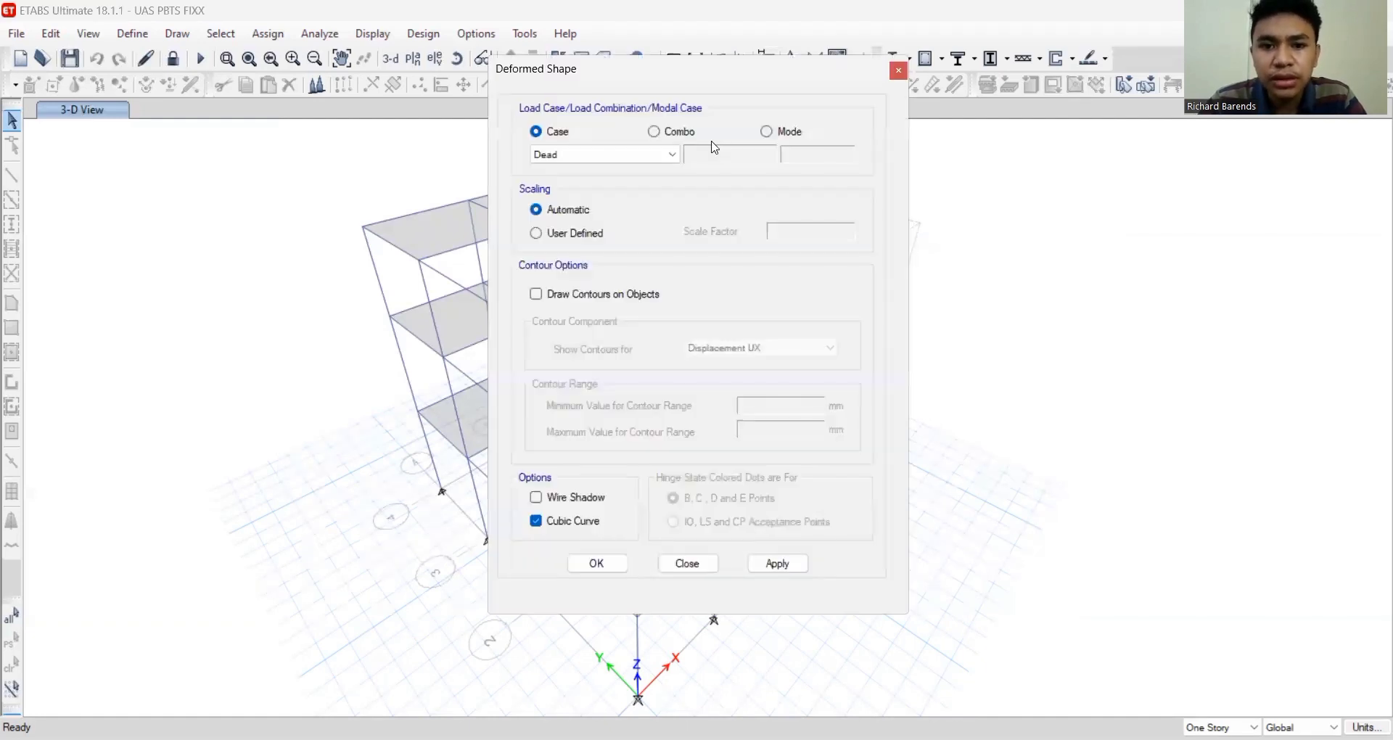
click(659, 137)
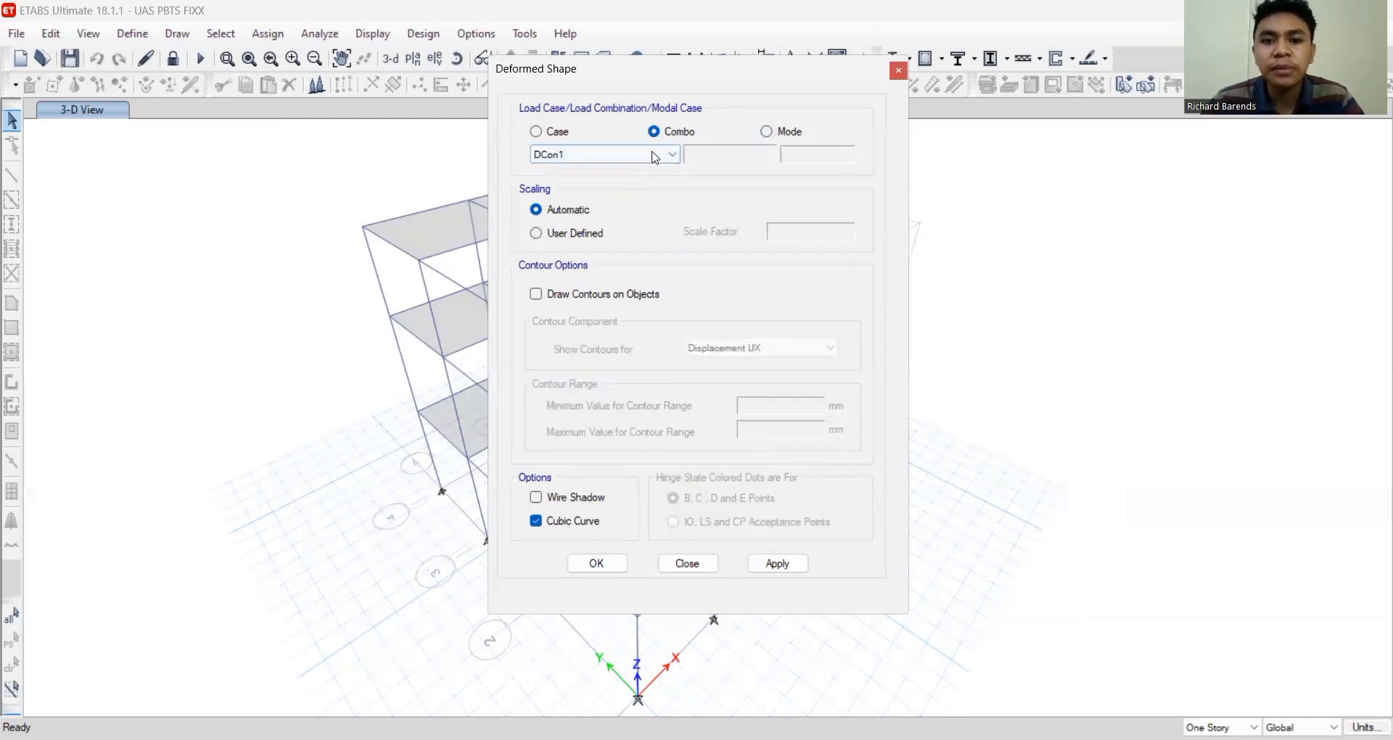
click(648, 156)
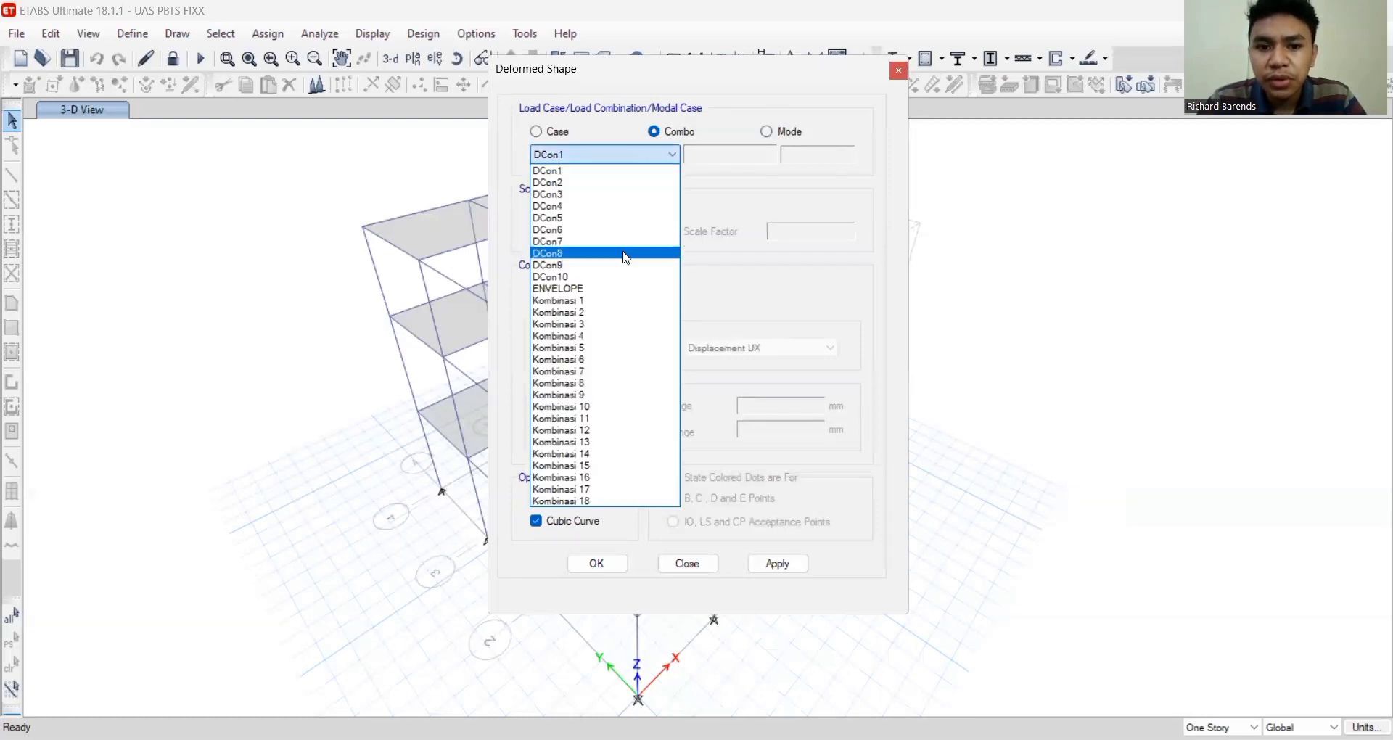
click(564, 290)
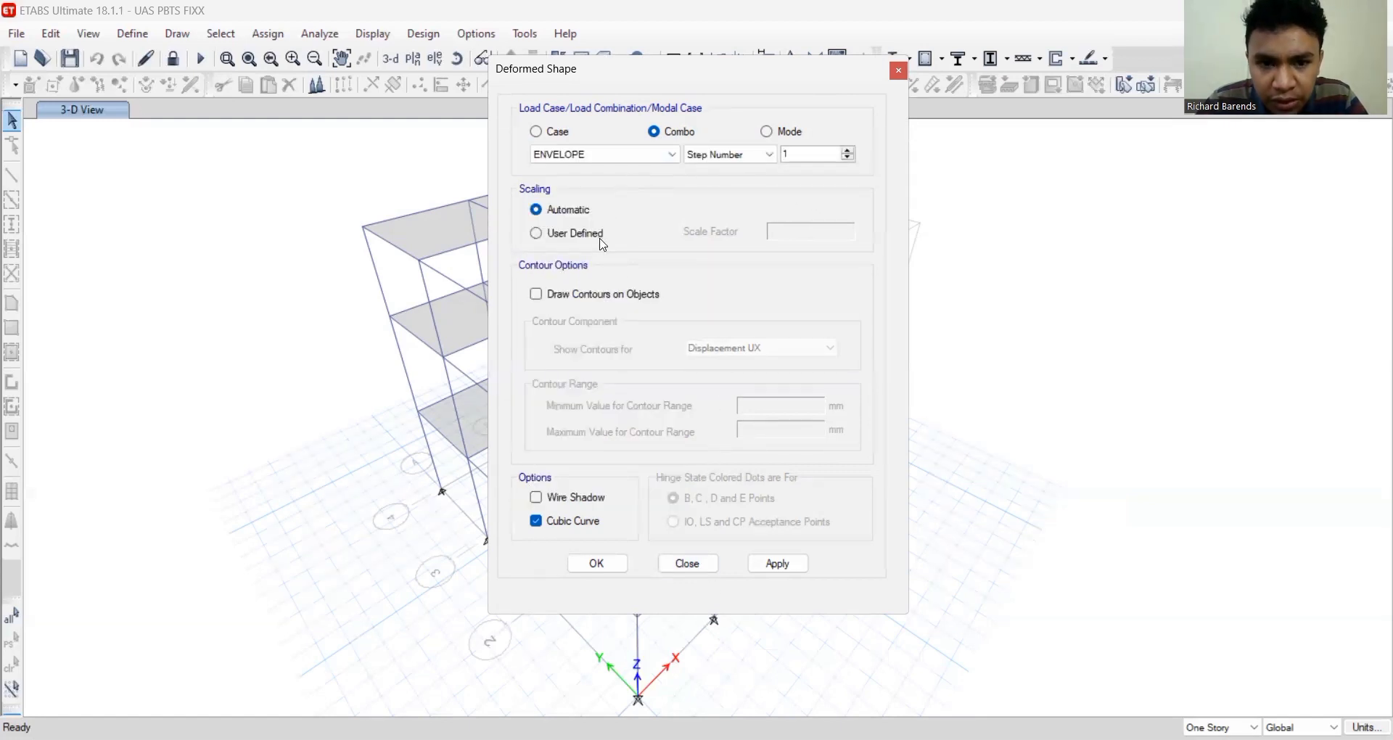
click(758, 161)
click(758, 161)
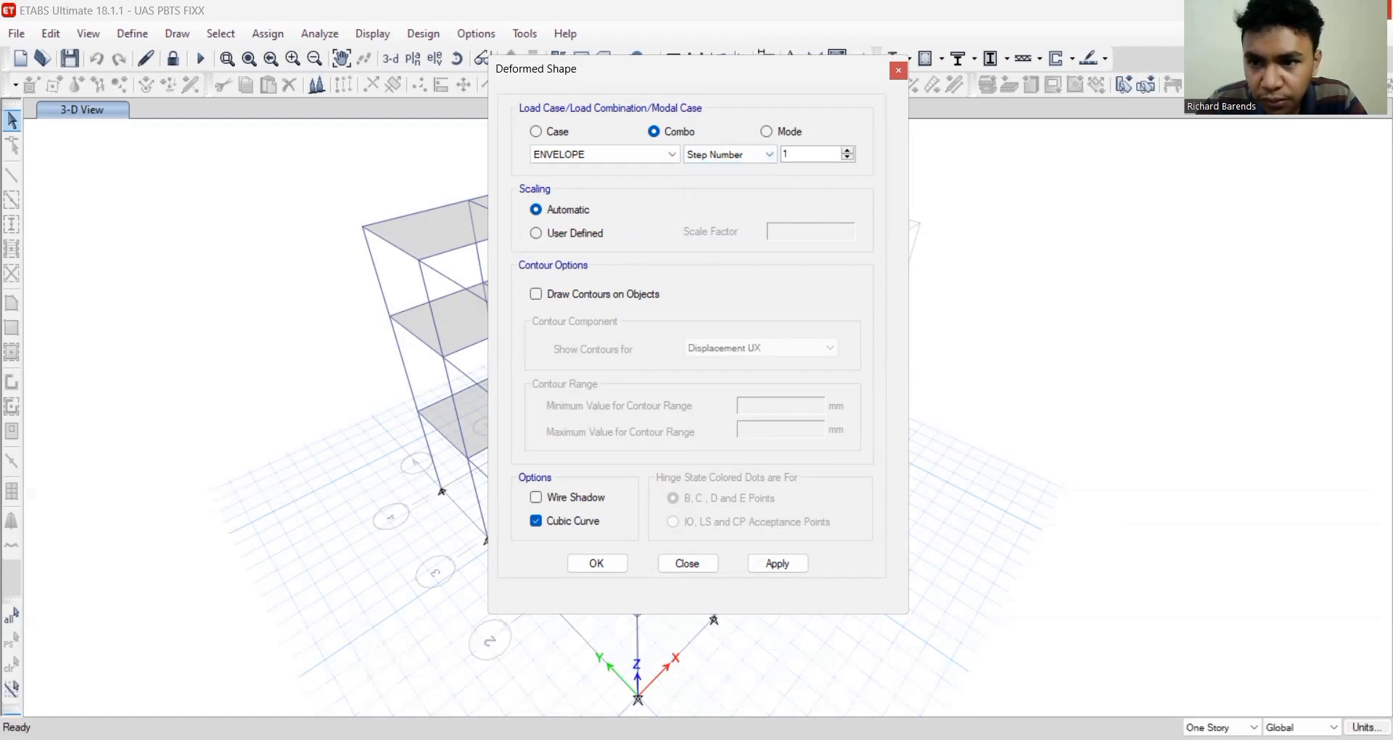
click(597, 564)
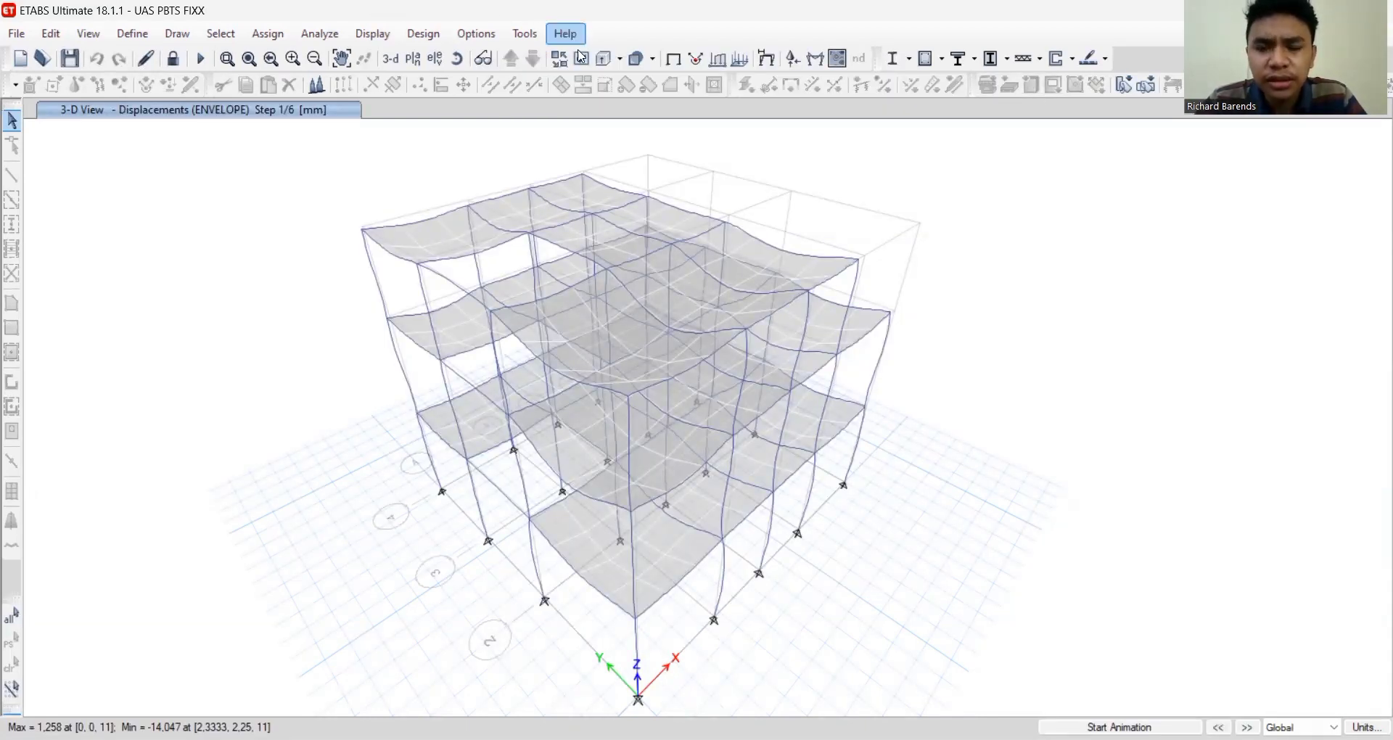
Display the filled Moment 3-3 diagram of the frames for the ENVELOPE combination at step number 1 with automatic scaling
click(814, 61)
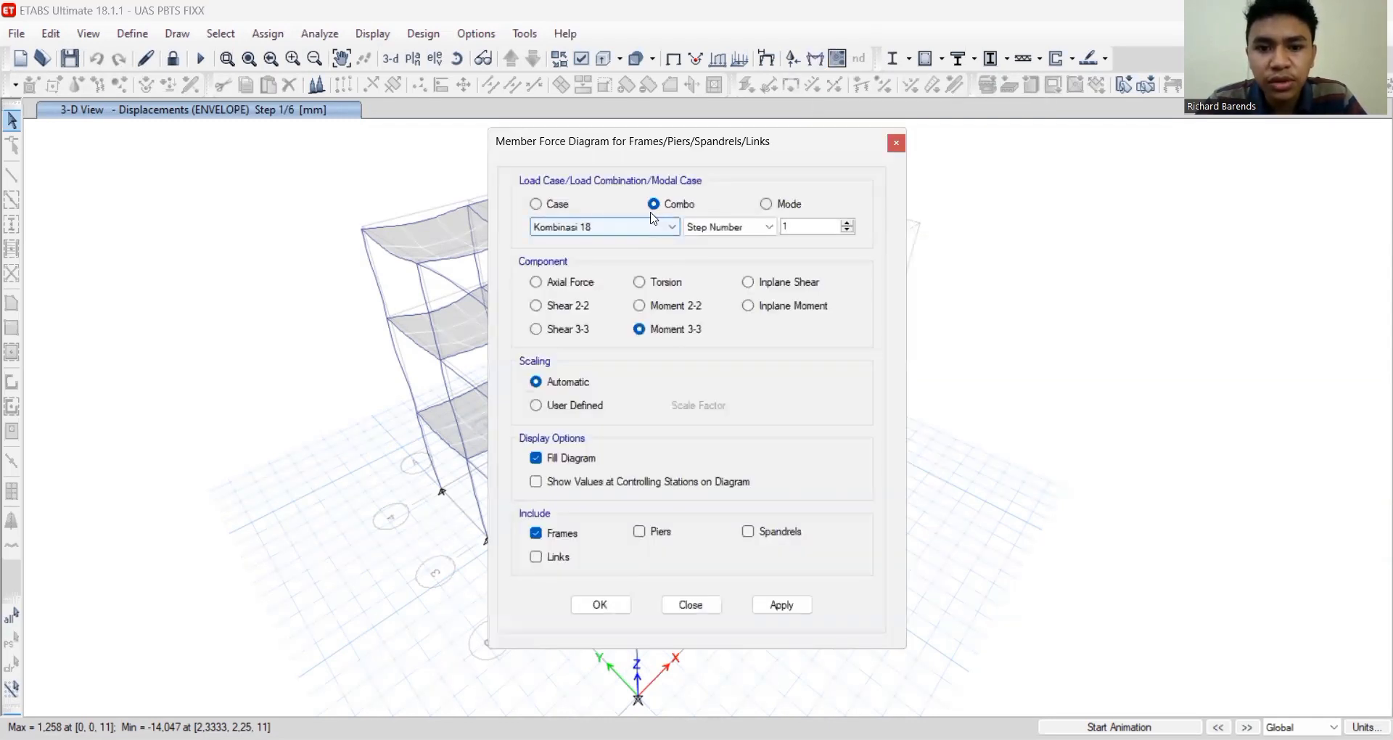
click(620, 227)
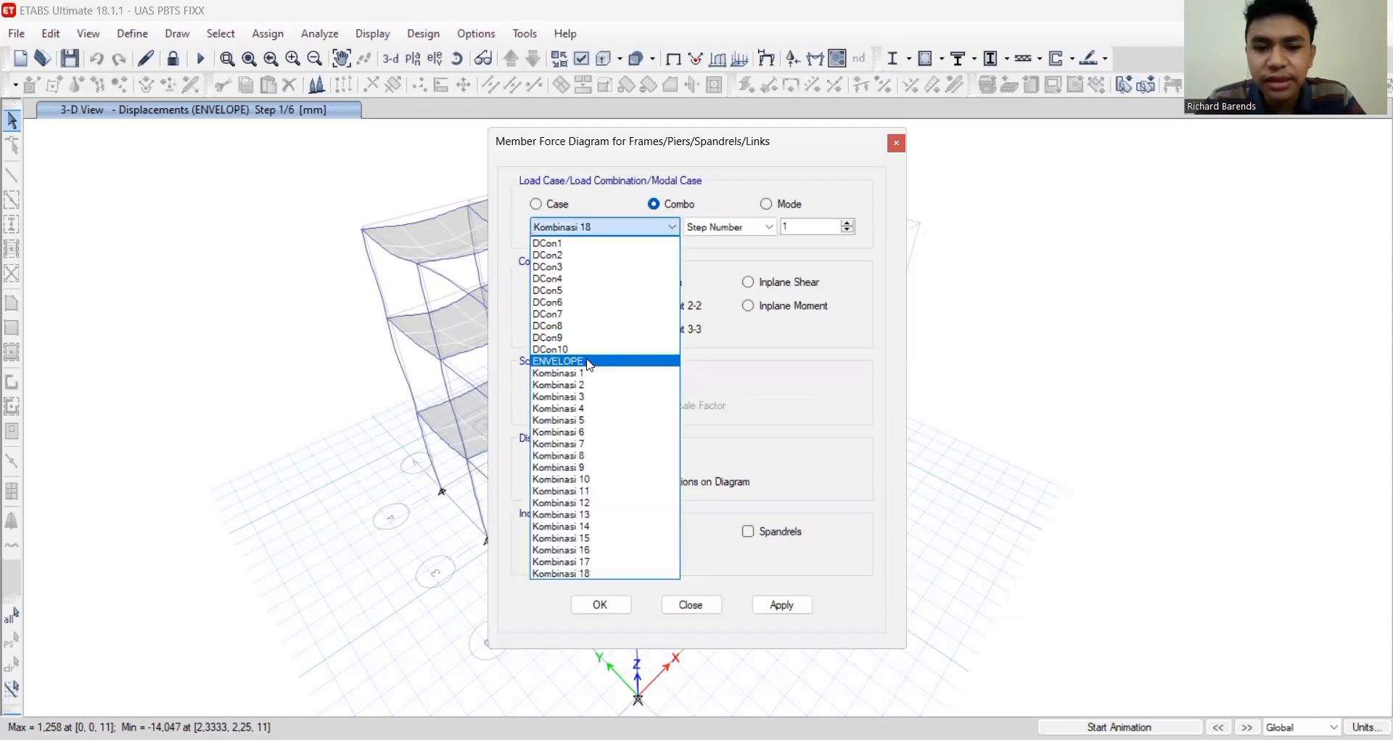
click(590, 362)
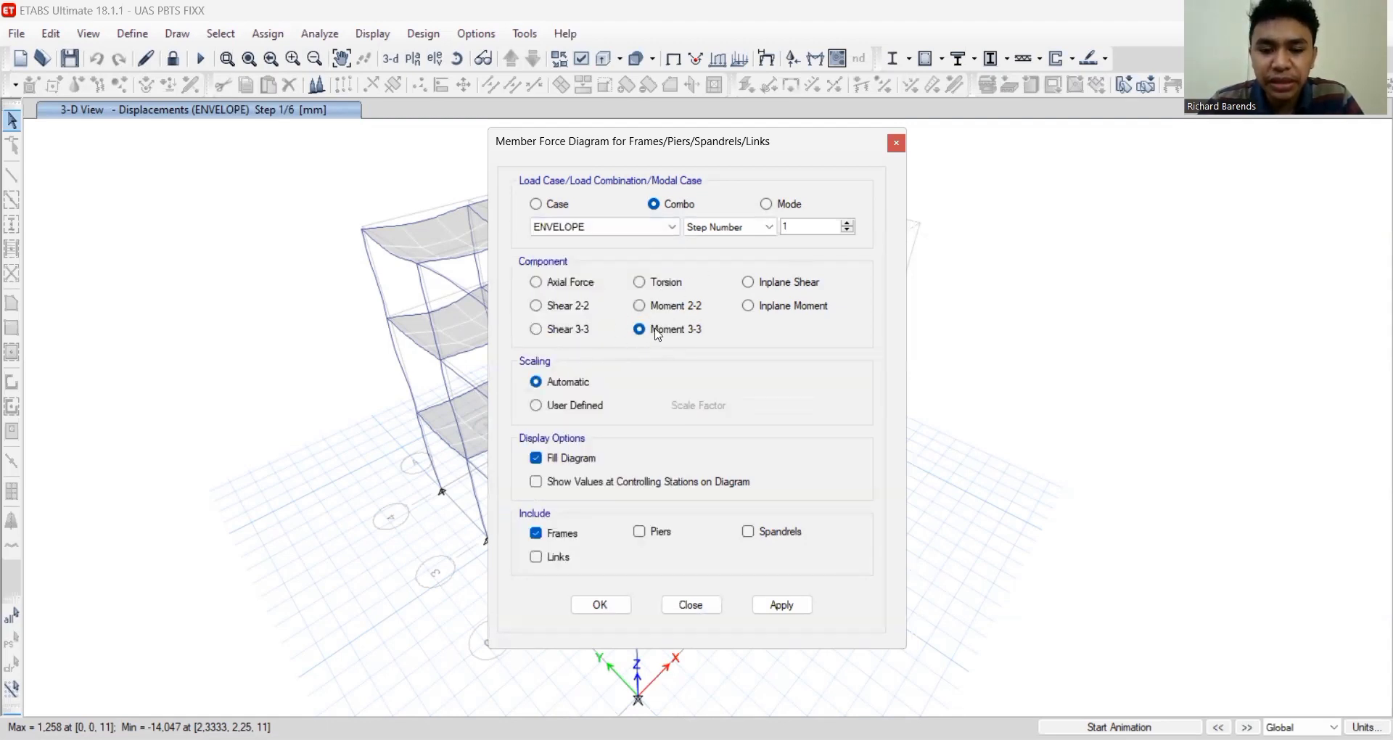
click(537, 306)
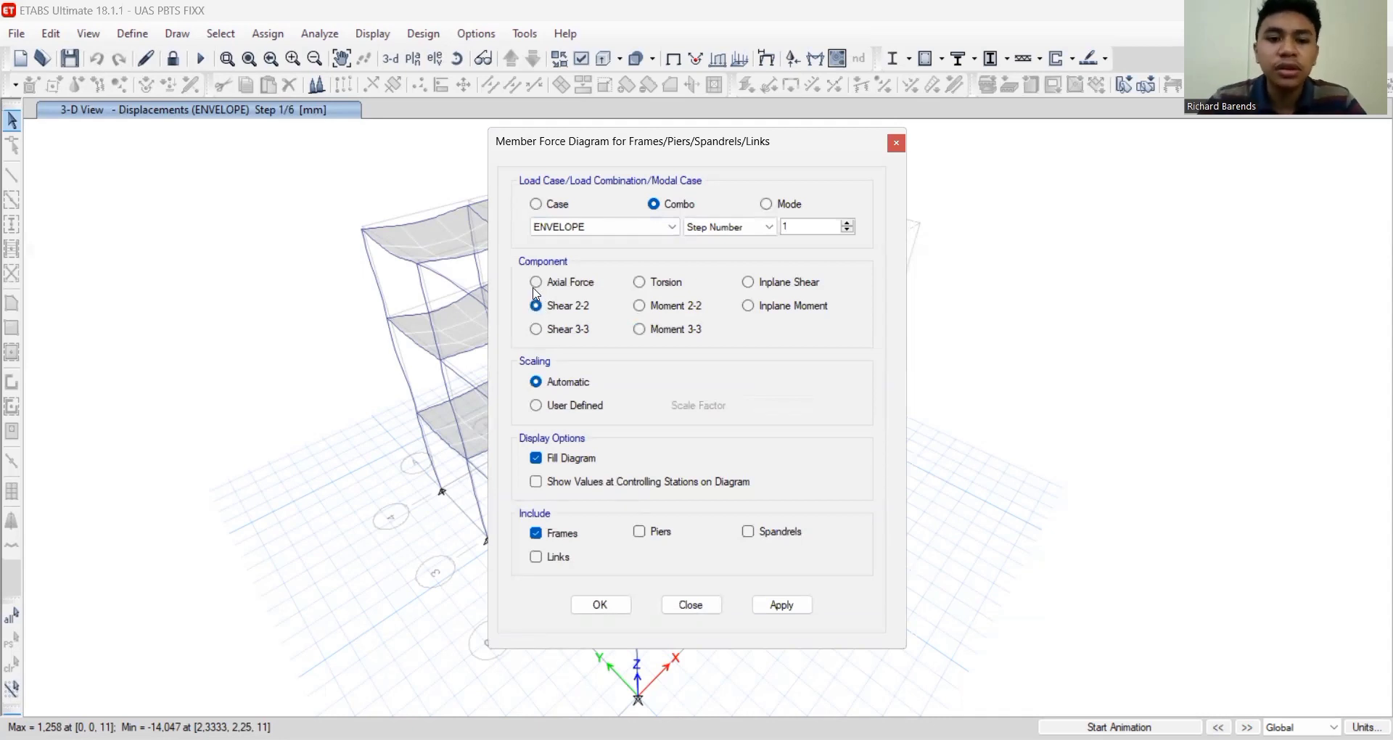
click(537, 283)
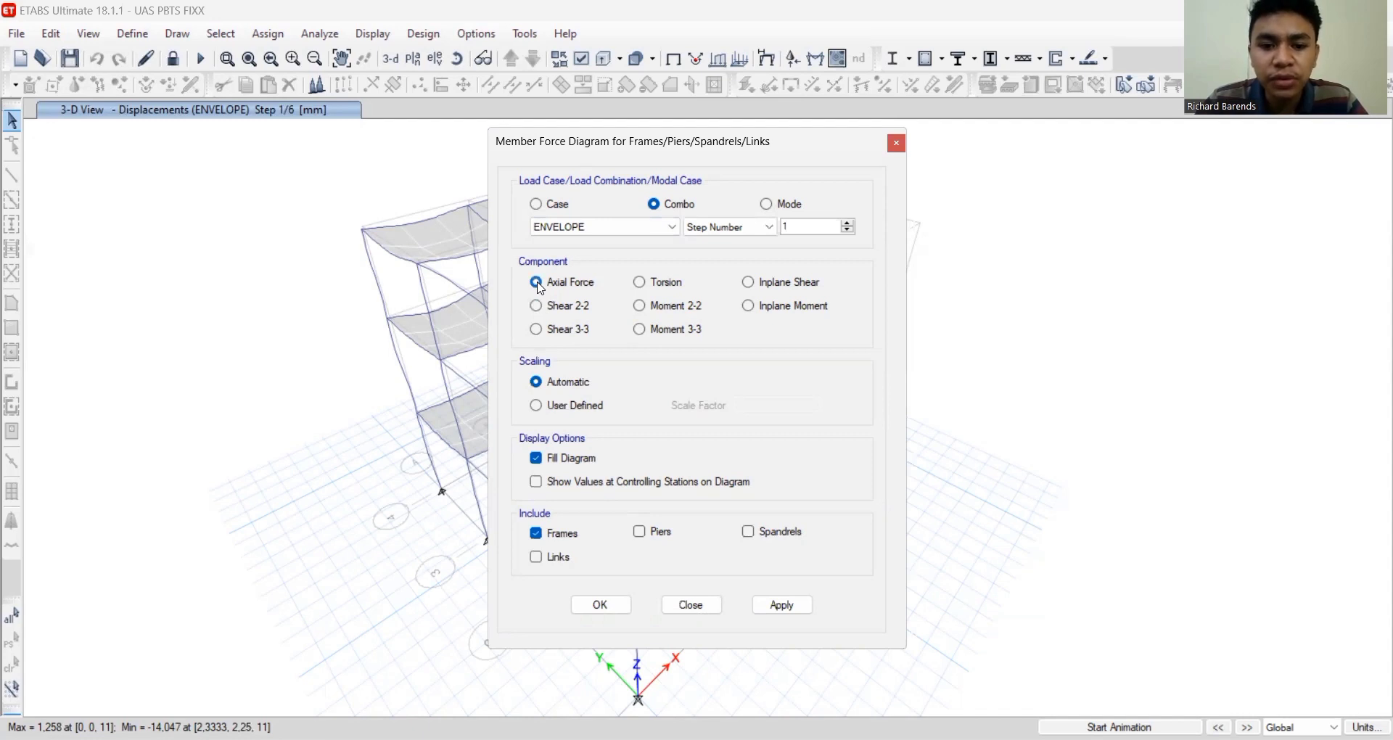
click(640, 330)
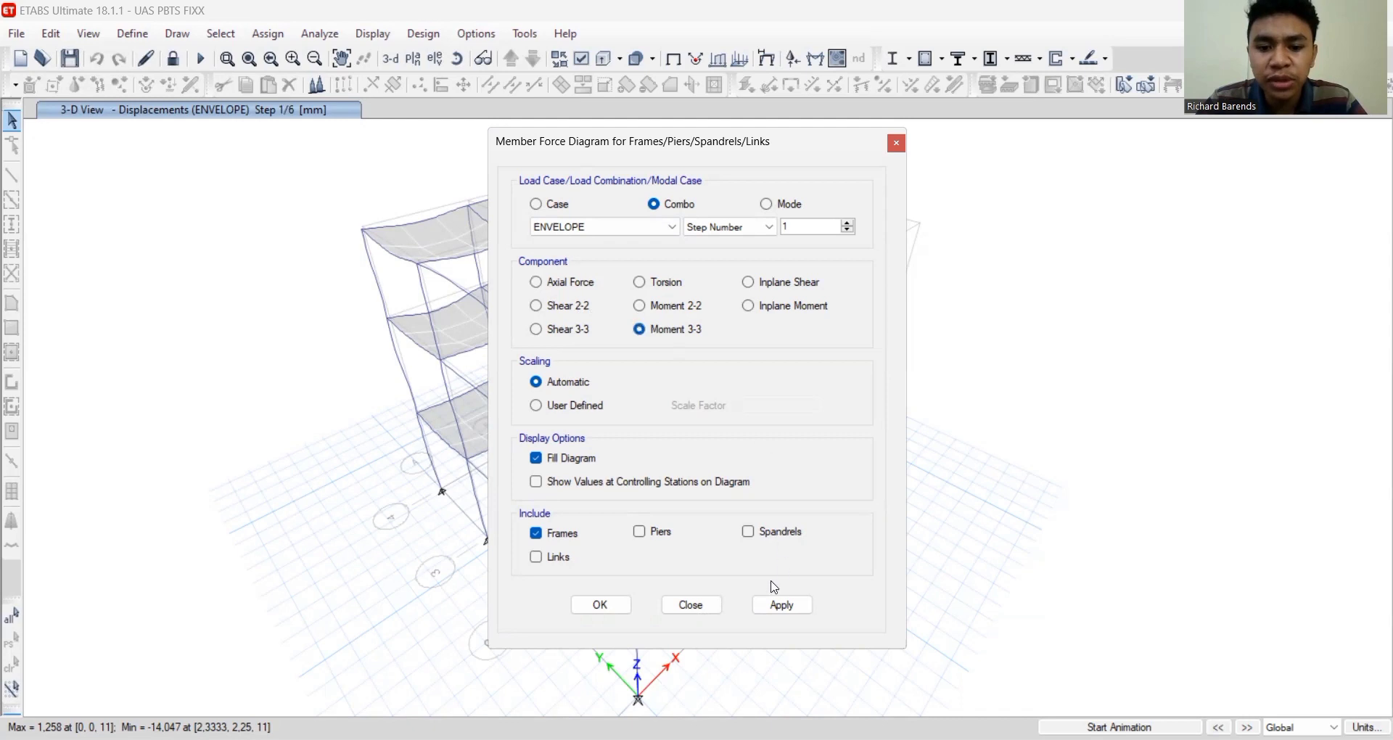
click(780, 605)
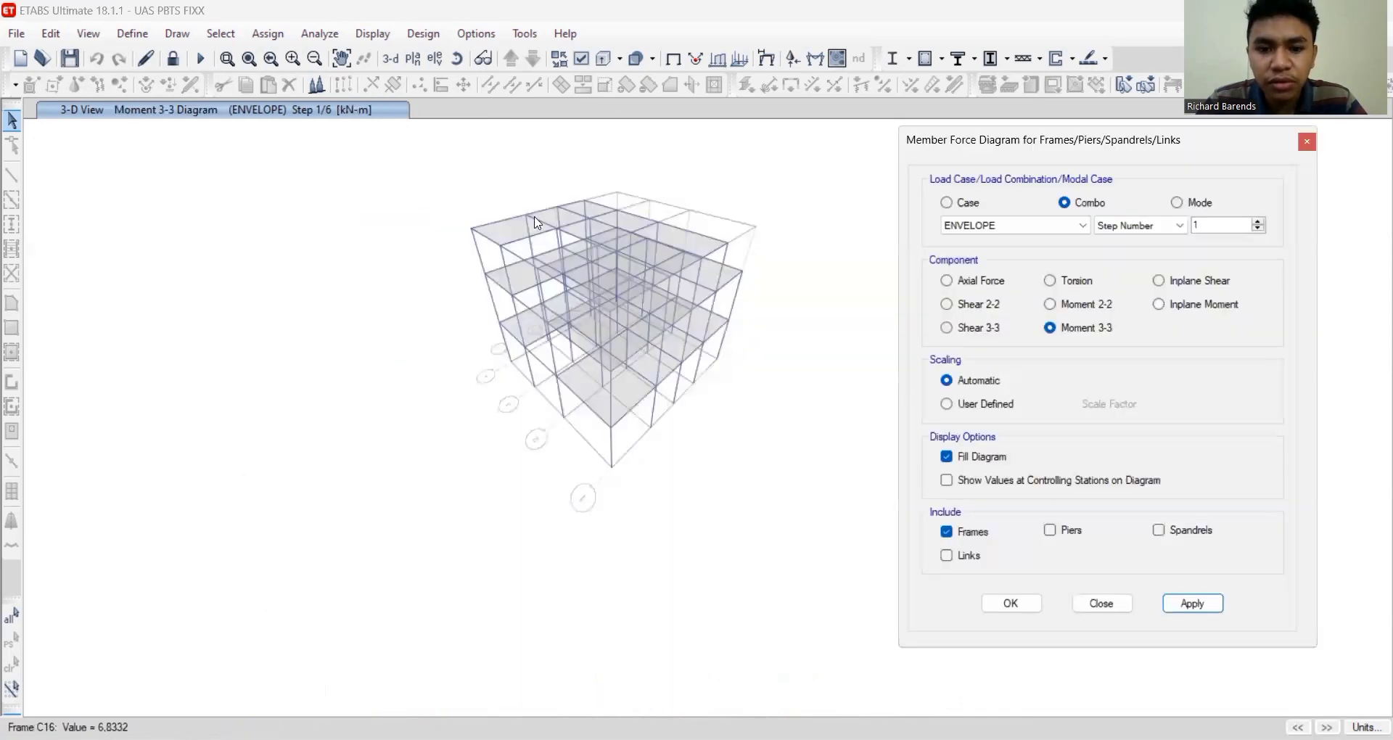
scroll(707, 261, down, 2)
scroll(707, 261, up, 3)
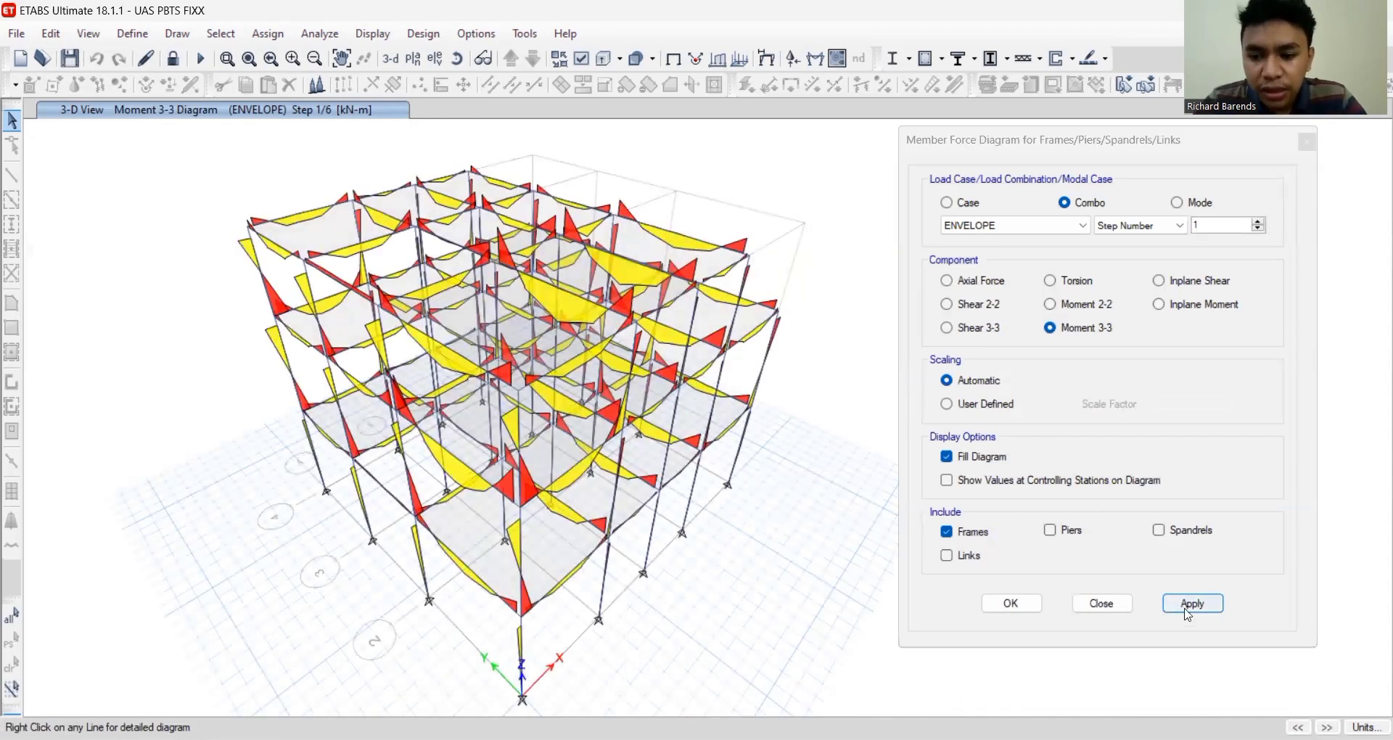
click(1032, 605)
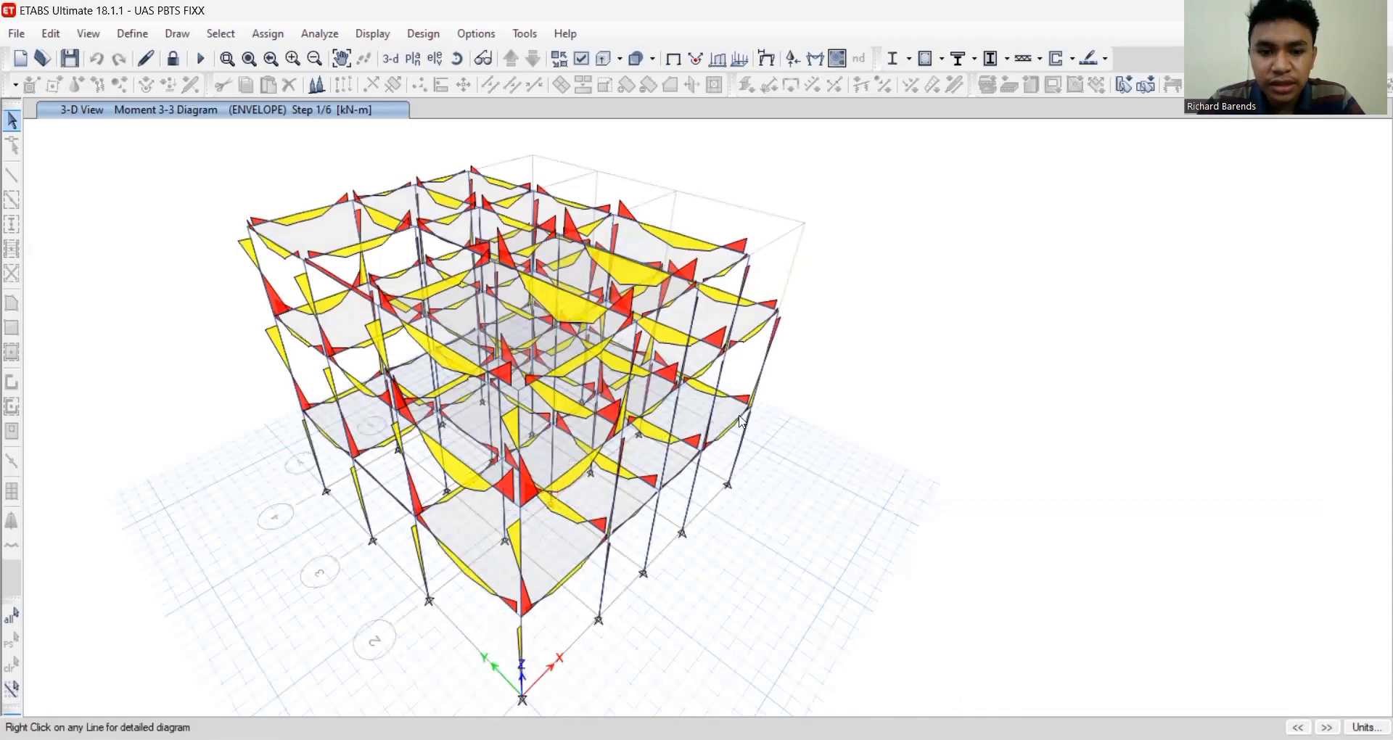